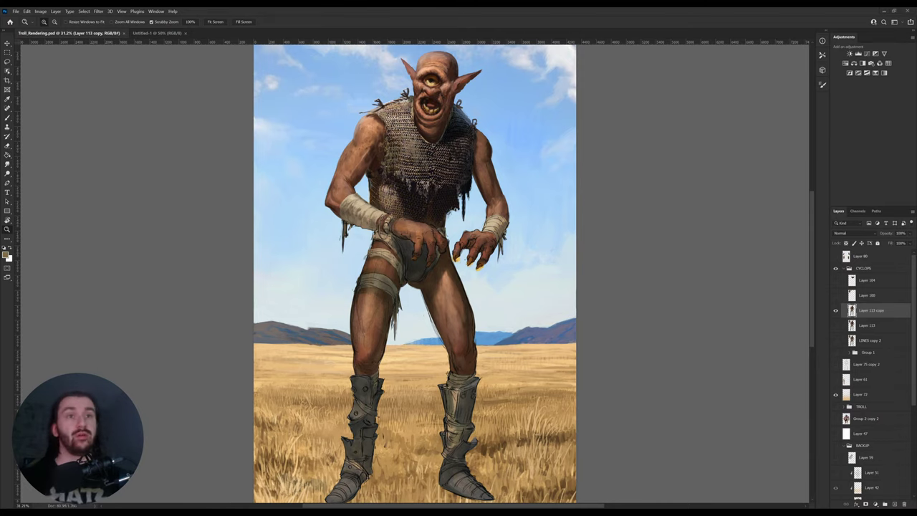
Examine the cyclops painting up close and as a full figure.
{"action": "left_click", "coordinate": [438, 291]}
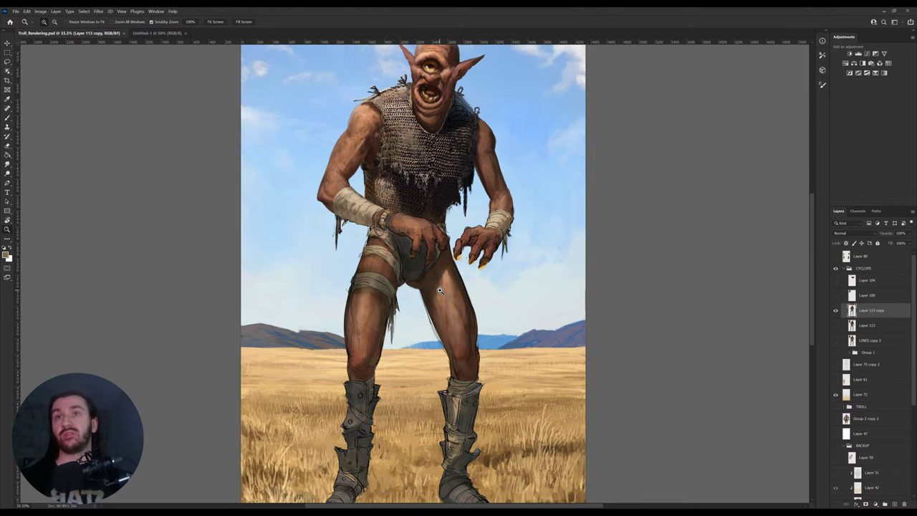
{"action": "left_click", "coordinate": [478, 250]}
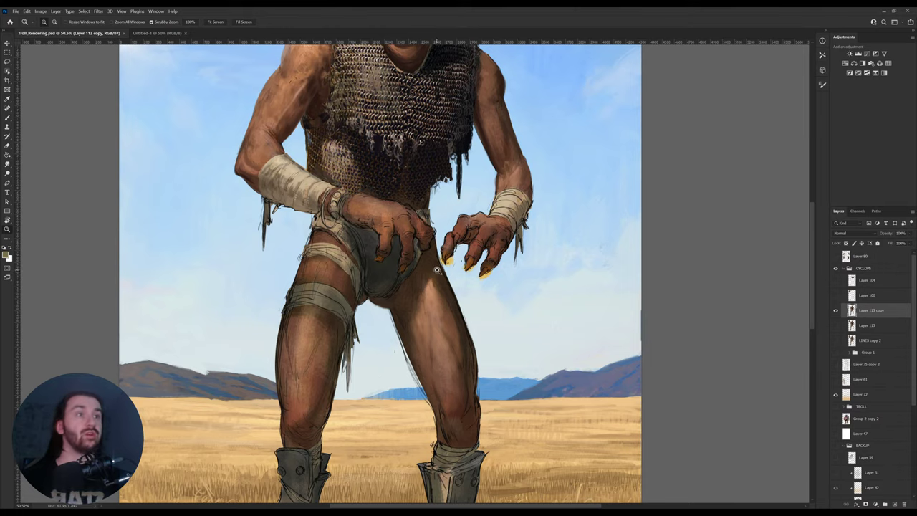
{"action": "left_click", "coordinate": [438, 270], "text": "alt"}
{"action": "left_click", "coordinate": [441, 304], "text": "alt"}
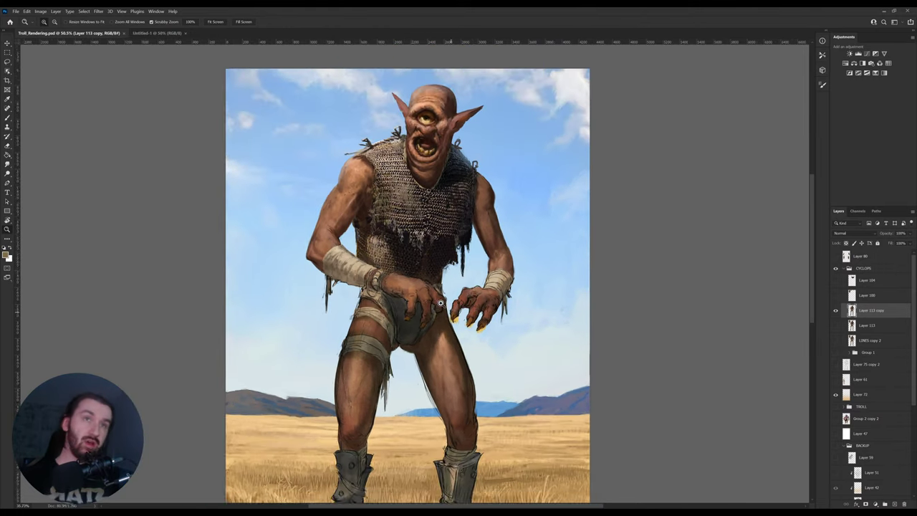
{"action": "left_click", "coordinate": [441, 304], "text": "alt"}
{"action": "left_click", "coordinate": [439, 304], "text": "alt"}
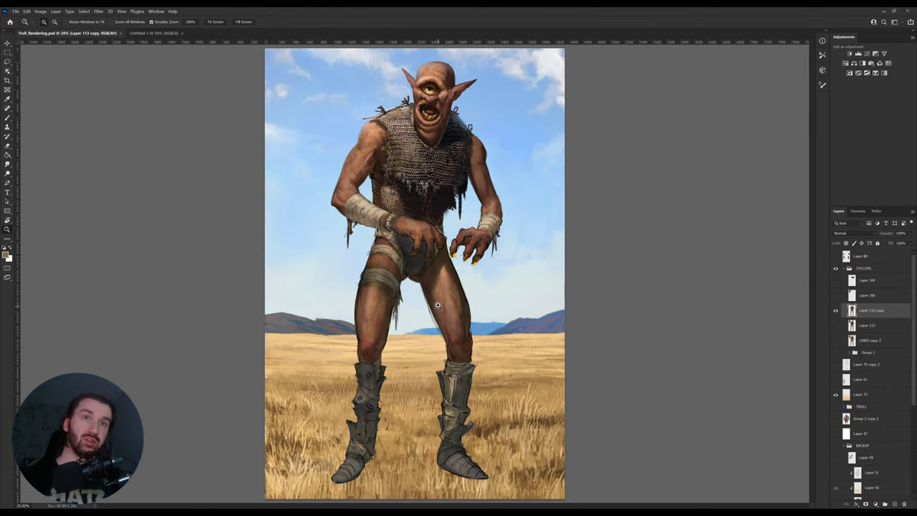
Switch the canvas to full-screen mode and position the full cyclops figure in view.
{"action": "key", "text": "f"}
{"action": "key", "text": "f"}
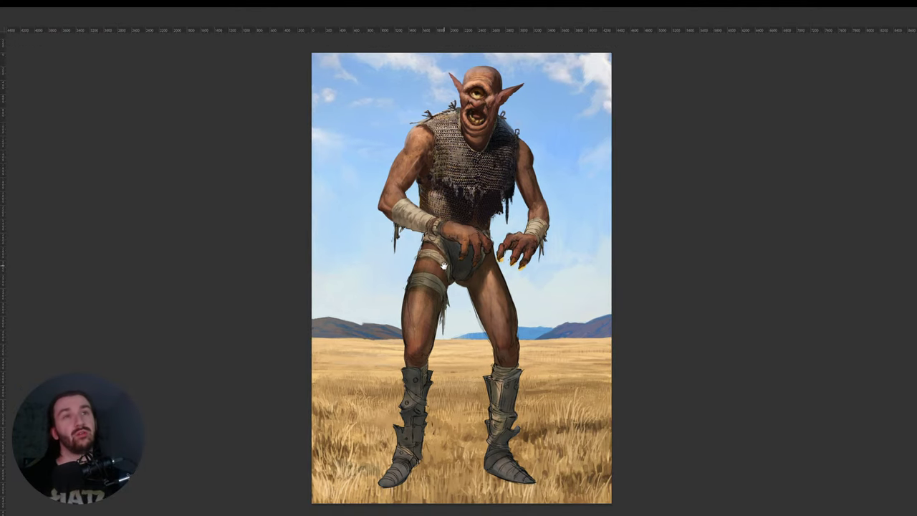
{"action": "left_click_drag", "start_coordinate": [443, 268], "coordinate": [414, 281]}
{"action": "key", "text": "r"}
{"action": "left_click_drag", "start_coordinate": [426, 202], "coordinate": [381, 210]}
{"action": "left_click_drag", "start_coordinate": [539, 186], "coordinate": [538, 200]}
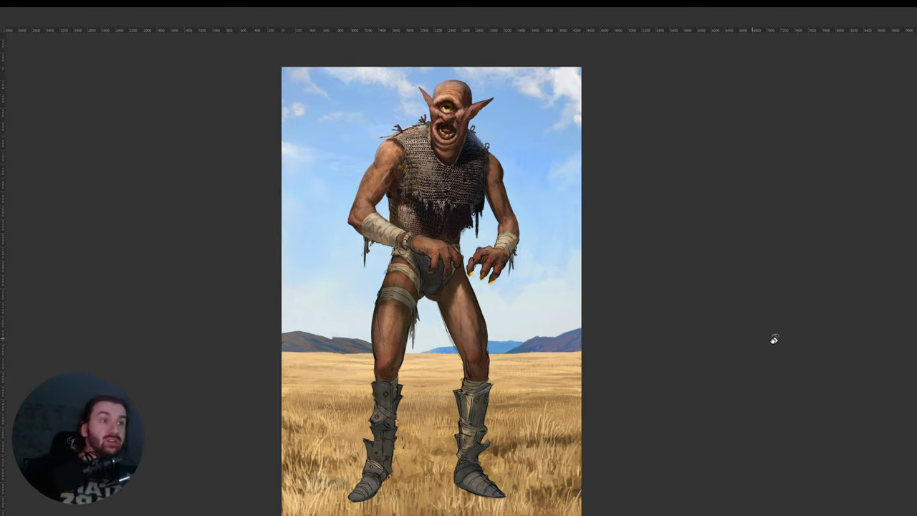
Compare the cyclops with the purple troll by swapping their visibility, ending with only the cyclops shown.
{"action": "left_click", "coordinate": [835, 417]}
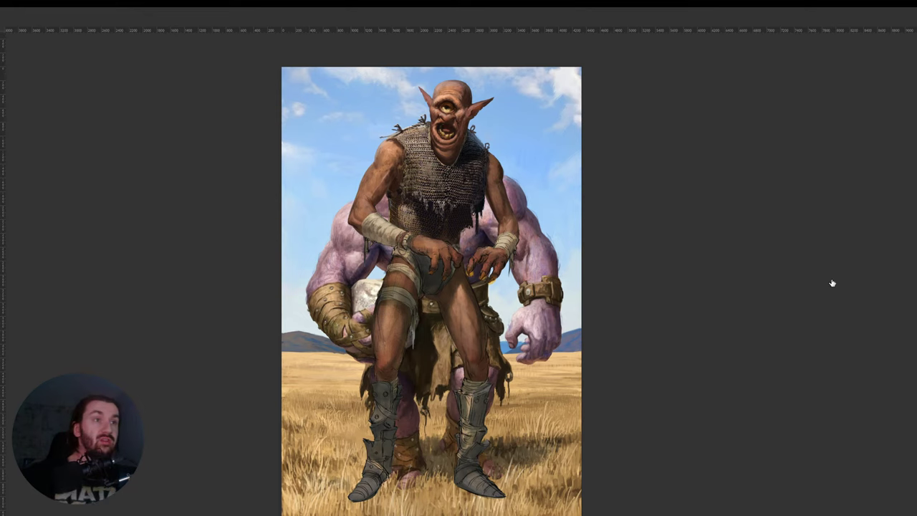
{"action": "key", "text": "ctrl+comma"}
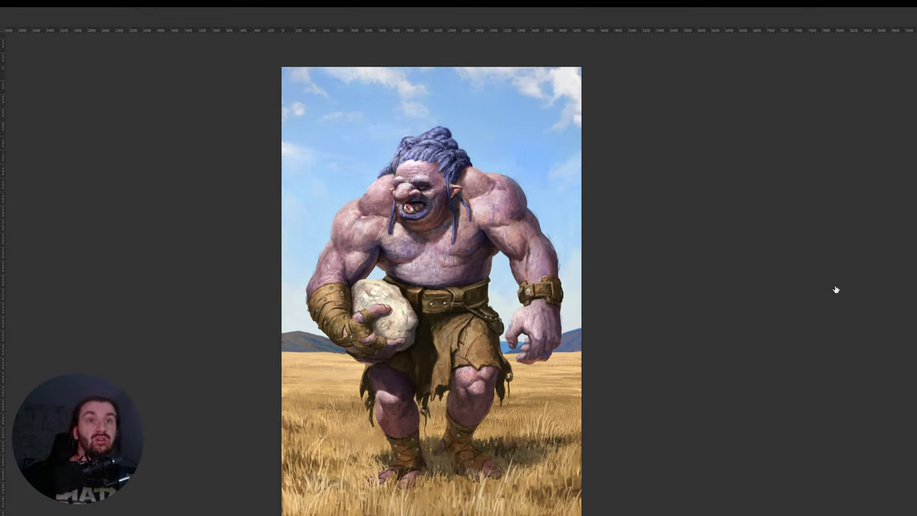
{"action": "left_click", "coordinate": [836, 423]}
{"action": "key", "text": "ctrl+comma"}
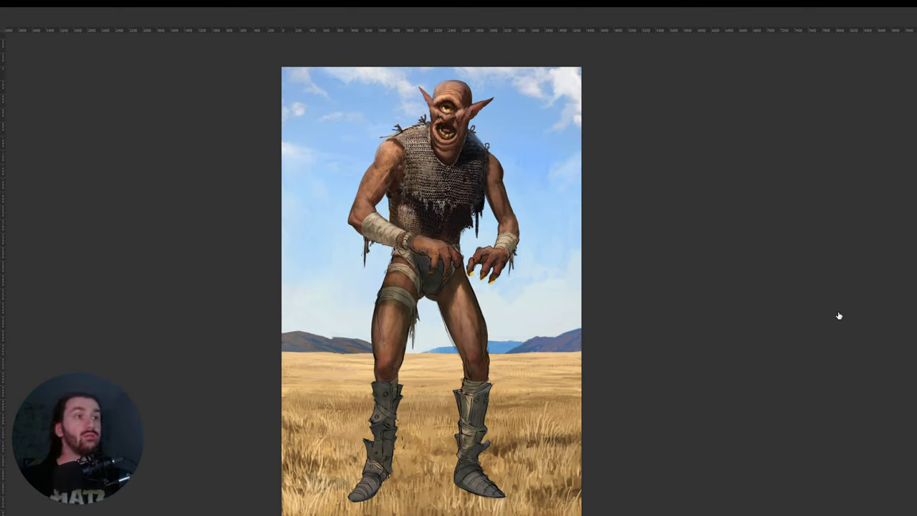
Show the sprite and eye reference images and compare them with the cyclops's upper body.
{"action": "key", "text": "ctrl+comma"}
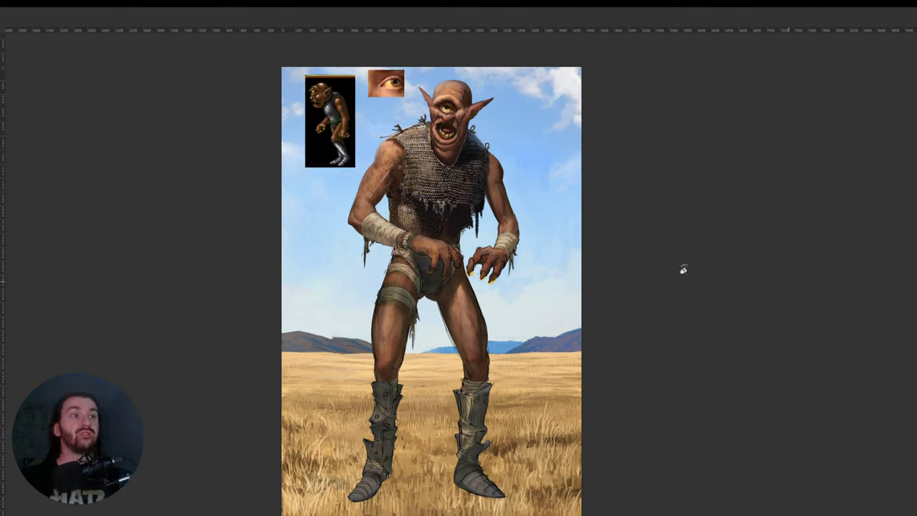
{"action": "scroll", "coordinate": [331, 103], "scroll_direction": "up", "scroll_amount": 2}
{"action": "scroll", "coordinate": [352, 103], "scroll_direction": "up", "scroll_amount": 1}
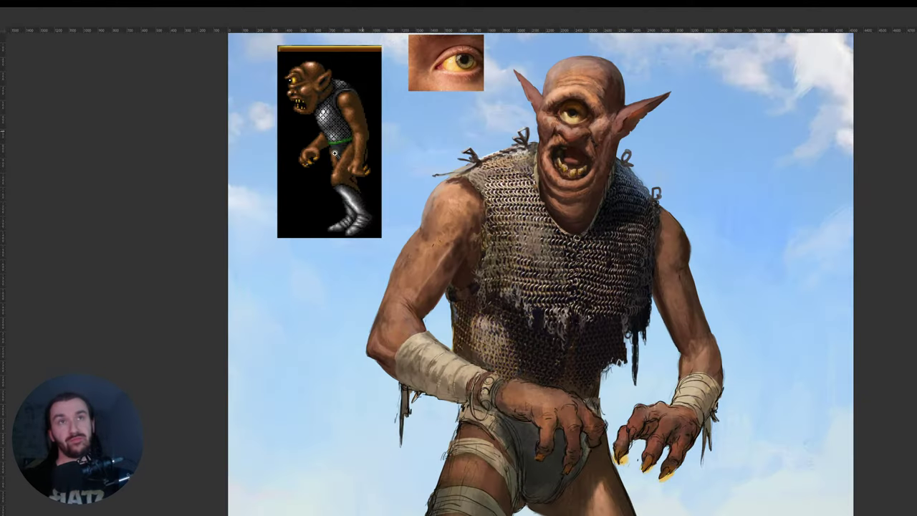
{"action": "scroll", "coordinate": [407, 200], "scroll_direction": "down", "scroll_amount": 3}
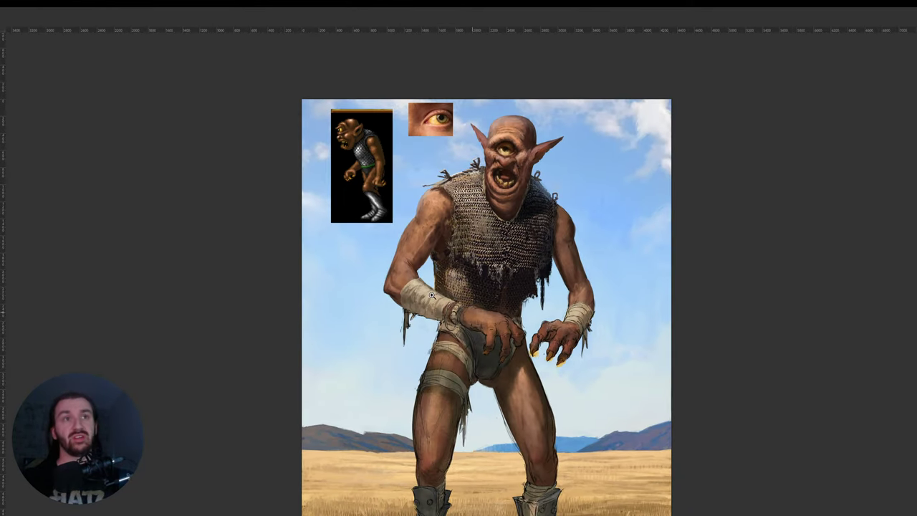
{"action": "left_click_drag", "start_coordinate": [513, 319], "coordinate": [437, 299]}
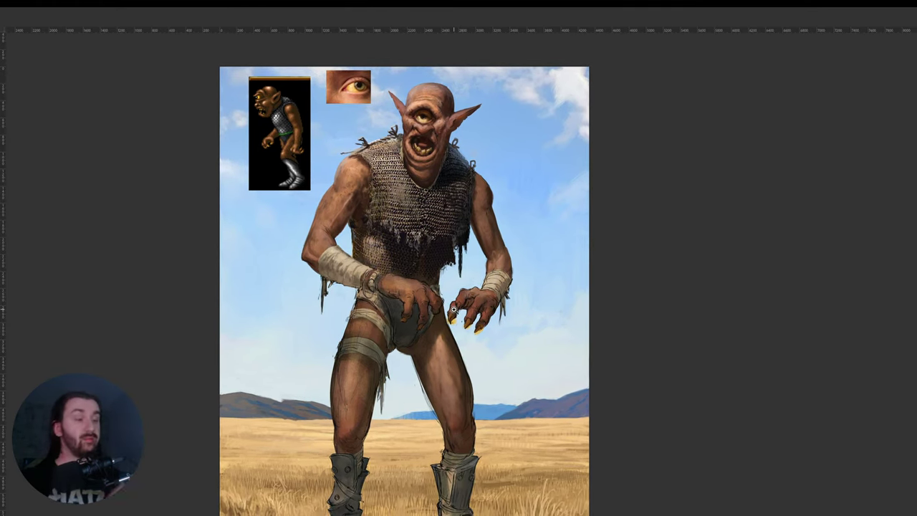
{"action": "left_click_drag", "start_coordinate": [414, 336], "coordinate": [442, 324]}
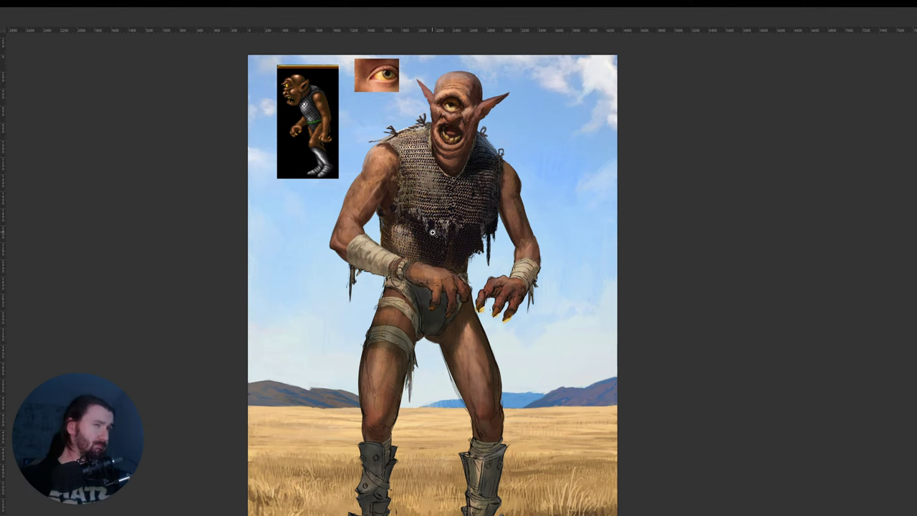
{"action": "scroll", "coordinate": [425, 229], "scroll_direction": "up", "scroll_amount": 5}
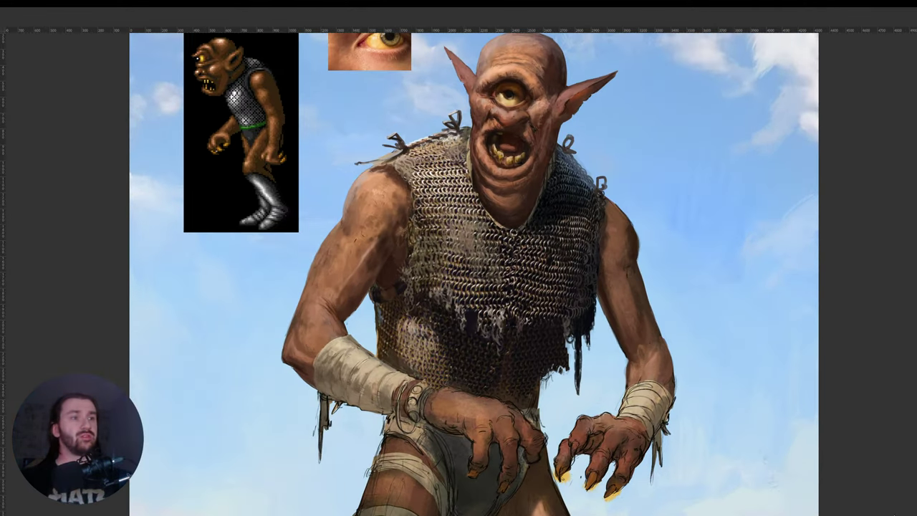
{"action": "left_click_drag", "start_coordinate": [392, 283], "coordinate": [401, 319]}
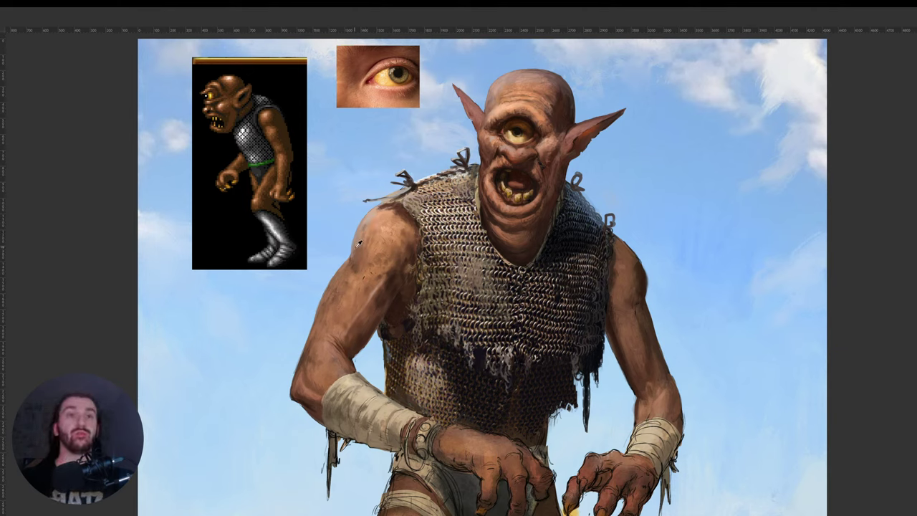
{"action": "left_click_drag", "start_coordinate": [517, 278], "coordinate": [455, 228]}
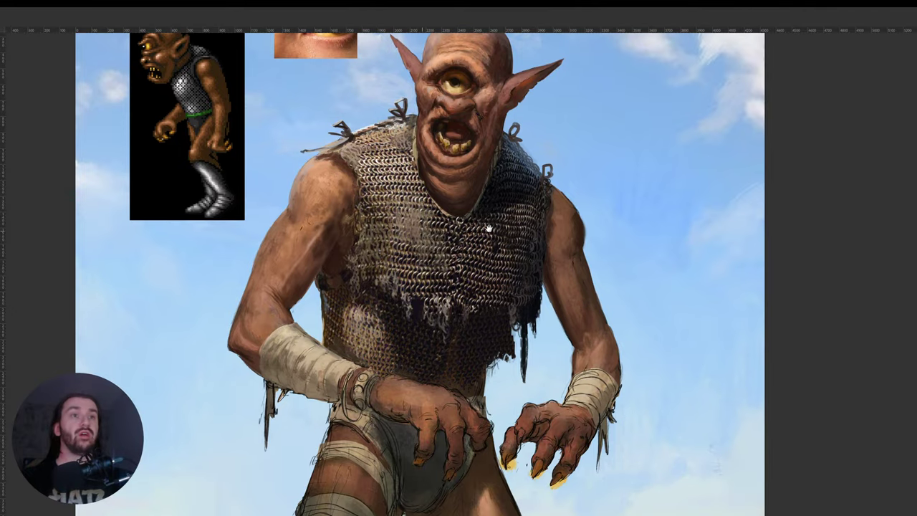
{"action": "left_click_drag", "start_coordinate": [575, 273], "coordinate": [555, 283]}
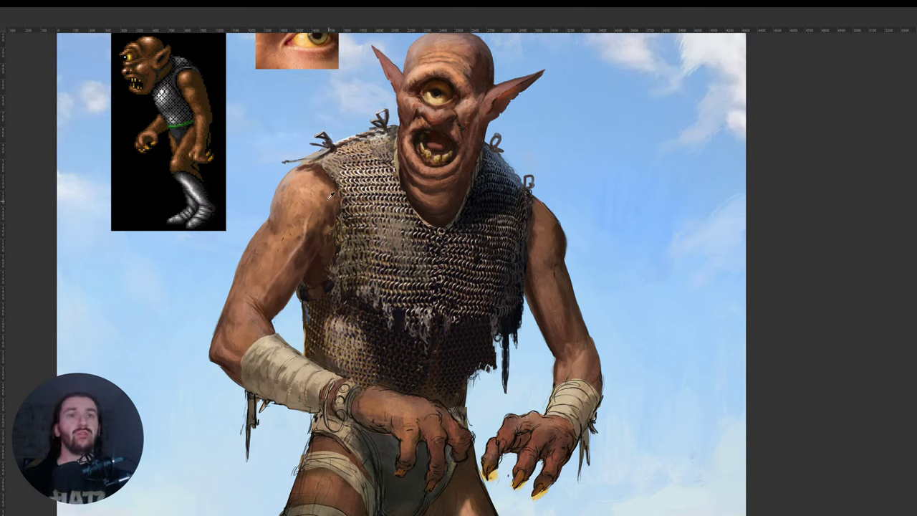
Touch up the shading and edges of the cyclops's far shoulder and arm using sampled skin tones.
{"action": "left_click_drag", "start_coordinate": [557, 227], "coordinate": [557, 280]}
{"action": "left_click", "coordinate": [543, 260], "text": "alt"}
{"action": "key", "text": "r"}
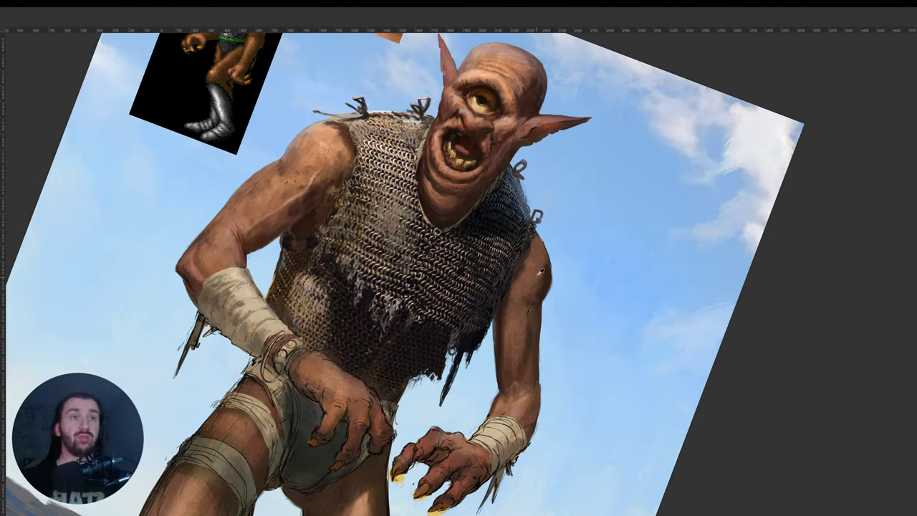
{"action": "left_click", "coordinate": [318, 127], "text": "alt"}
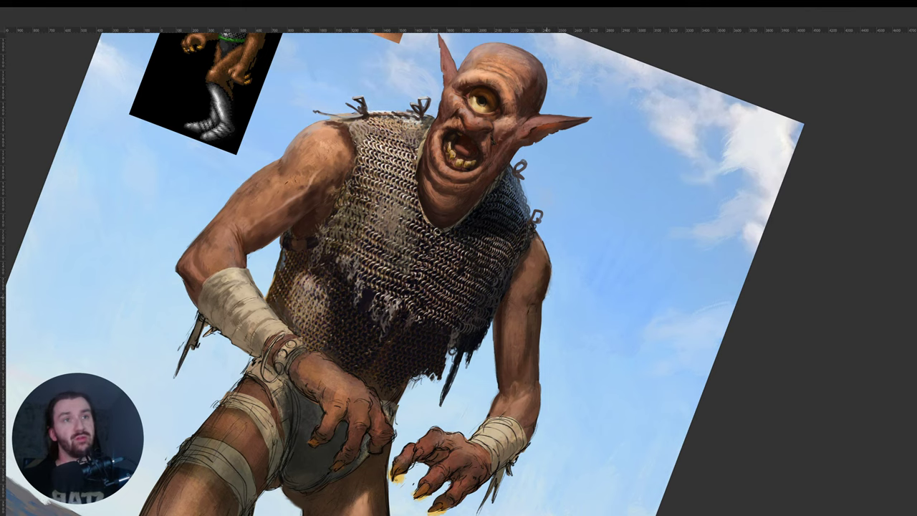
{"action": "left_click", "coordinate": [542, 265], "text": "alt"}
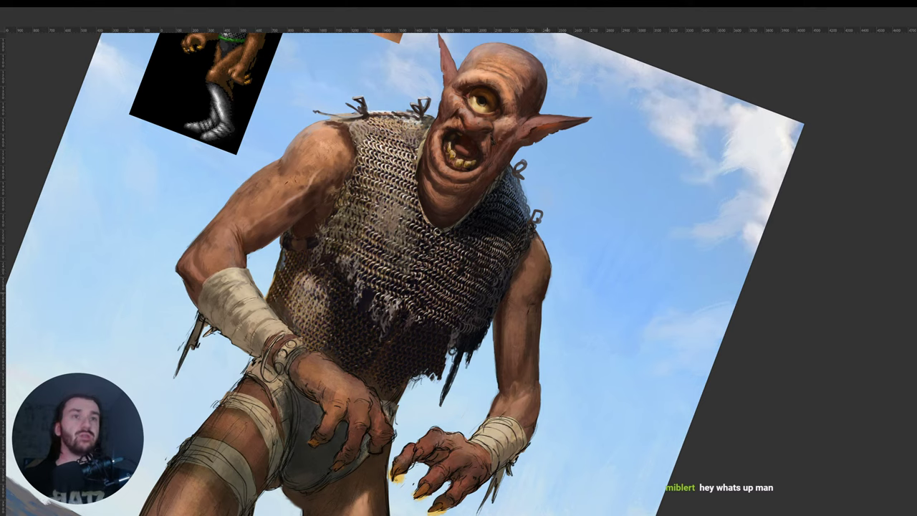
{"action": "left_click", "coordinate": [531, 302]}
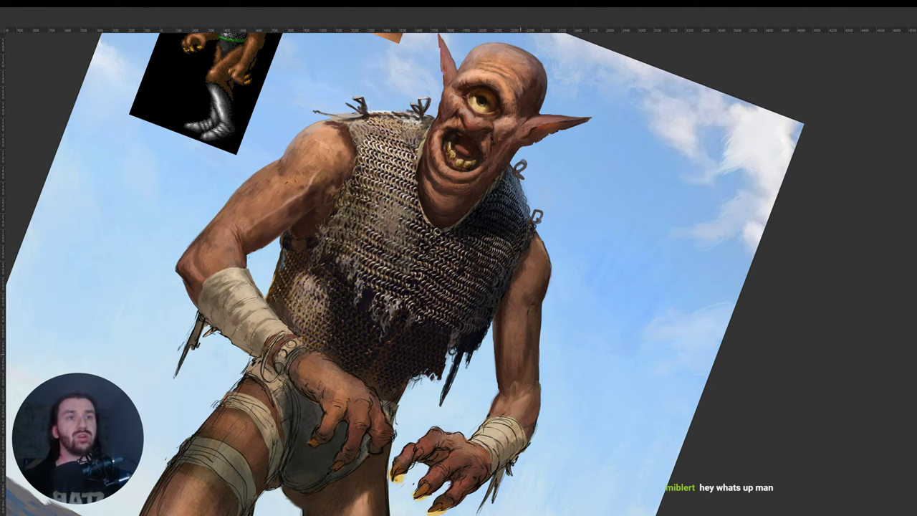
{"action": "left_click_drag", "start_coordinate": [596, 300], "coordinate": [590, 267]}
{"action": "left_click_drag", "start_coordinate": [375, 391], "coordinate": [424, 335]}
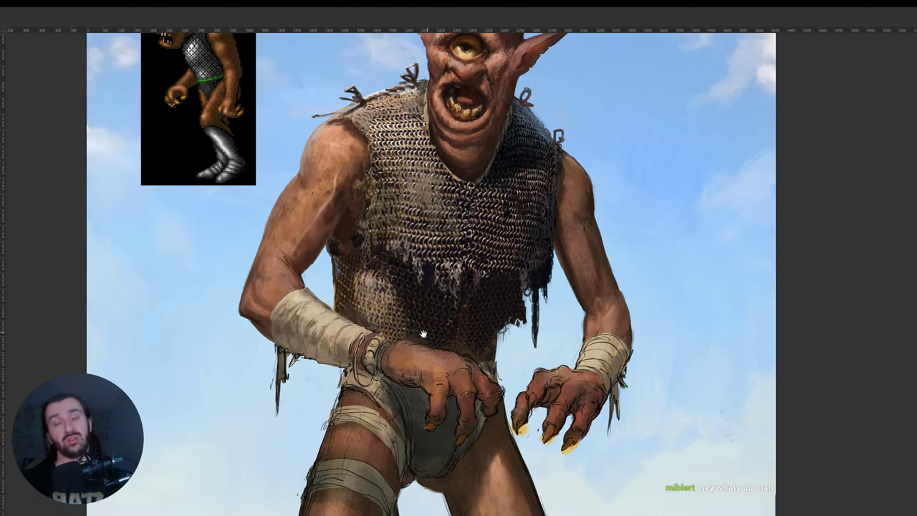
{"action": "left_click", "coordinate": [374, 280]}
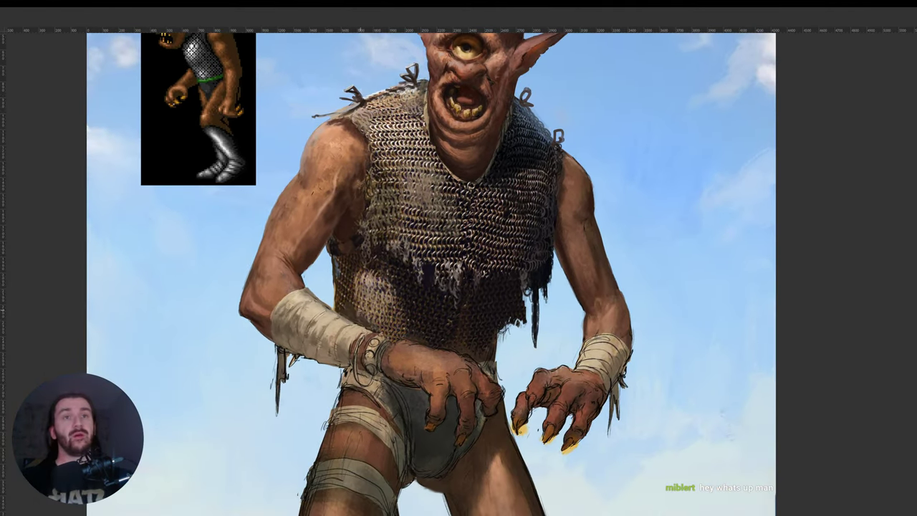
Lasso the near bandaged forearm and hand, duplicate them, and place the copy over the far arm.
{"action": "mouse_move", "coordinate": [376, 387]}
{"action": "left_mouse_down"}
{"action": "mouse_move", "coordinate": [371, 290]}
{"action": "mouse_move", "coordinate": [381, 348]}
{"action": "left_mouse_up"}
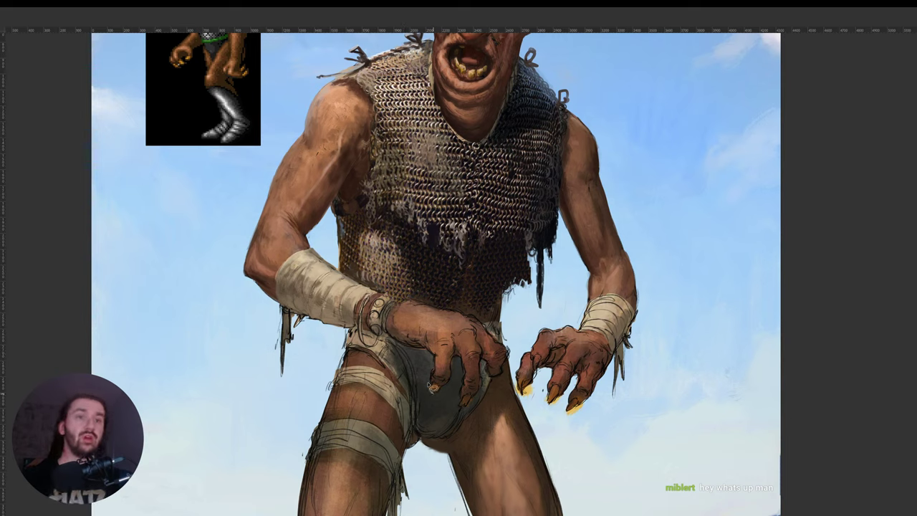
{"action": "mouse_move", "coordinate": [373, 351]}
{"action": "left_mouse_down"}
{"action": "mouse_move", "coordinate": [267, 343]}
{"action": "mouse_move", "coordinate": [280, 294]}
{"action": "mouse_move", "coordinate": [316, 248]}
{"action": "mouse_move", "coordinate": [378, 295]}
{"action": "mouse_move", "coordinate": [491, 325]}
{"action": "mouse_move", "coordinate": [514, 344]}
{"action": "mouse_move", "coordinate": [517, 377]}
{"action": "mouse_move", "coordinate": [490, 399]}
{"action": "mouse_move", "coordinate": [460, 415]}
{"action": "mouse_move", "coordinate": [435, 398]}
{"action": "left_mouse_up"}
{"action": "key", "text": "ctrl+d"}
{"action": "mouse_move", "coordinate": [410, 349]}
{"action": "left_mouse_down"}
{"action": "mouse_move", "coordinate": [527, 369]}
{"action": "mouse_move", "coordinate": [658, 366]}
{"action": "left_mouse_up"}
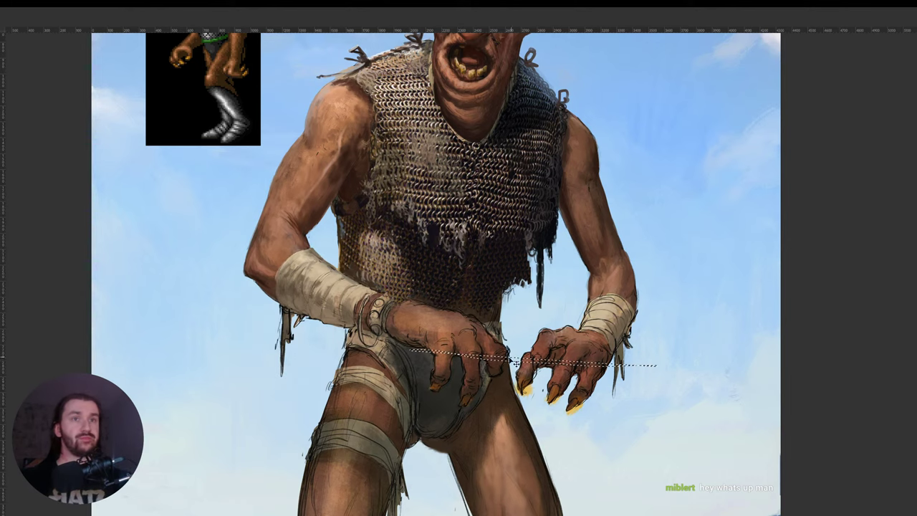
{"action": "mouse_move", "coordinate": [443, 353]}
{"action": "left_mouse_down"}
{"action": "mouse_move", "coordinate": [256, 327]}
{"action": "mouse_move", "coordinate": [477, 252]}
{"action": "mouse_move", "coordinate": [482, 236]}
{"action": "mouse_move", "coordinate": [473, 238]}
{"action": "left_mouse_up"}
{"action": "scroll", "coordinate": [543, 257], "scroll_direction": "up", "scroll_amount": 1}
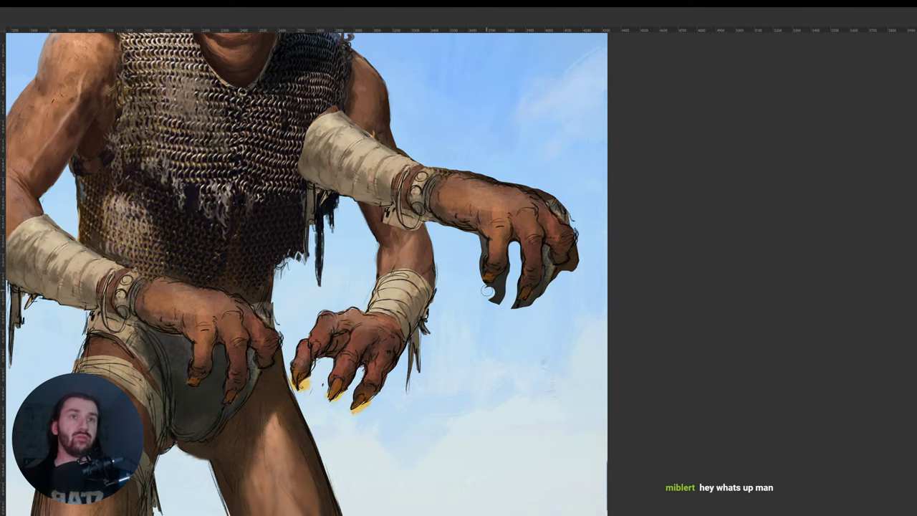
Erase the leftover loincloth fragments around the fingers and outer edge of the copied hand.
{"action": "left_click_drag", "start_coordinate": [492, 290], "coordinate": [501, 286]}
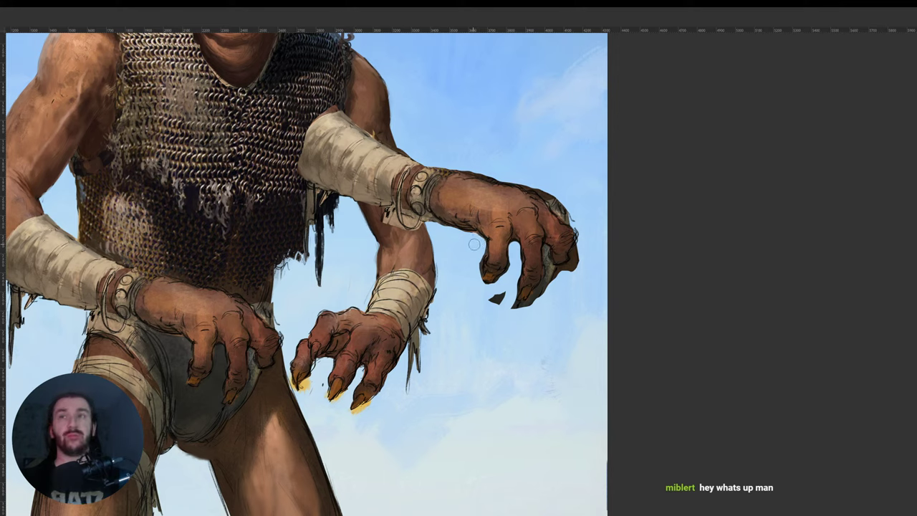
{"action": "left_click_drag", "start_coordinate": [502, 292], "coordinate": [491, 315]}
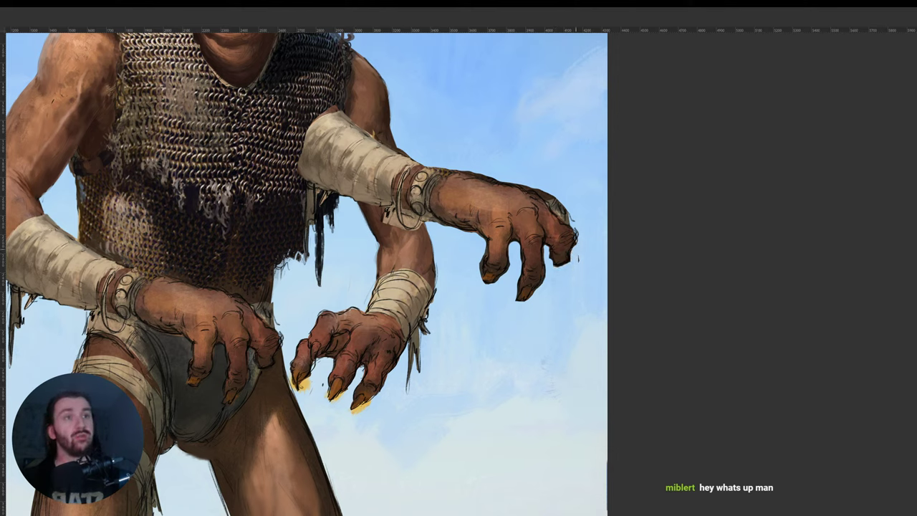
{"action": "left_click_drag", "start_coordinate": [574, 274], "coordinate": [565, 342]}
{"action": "key", "text": "r"}
{"action": "left_click_drag", "start_coordinate": [592, 262], "coordinate": [536, 340]}
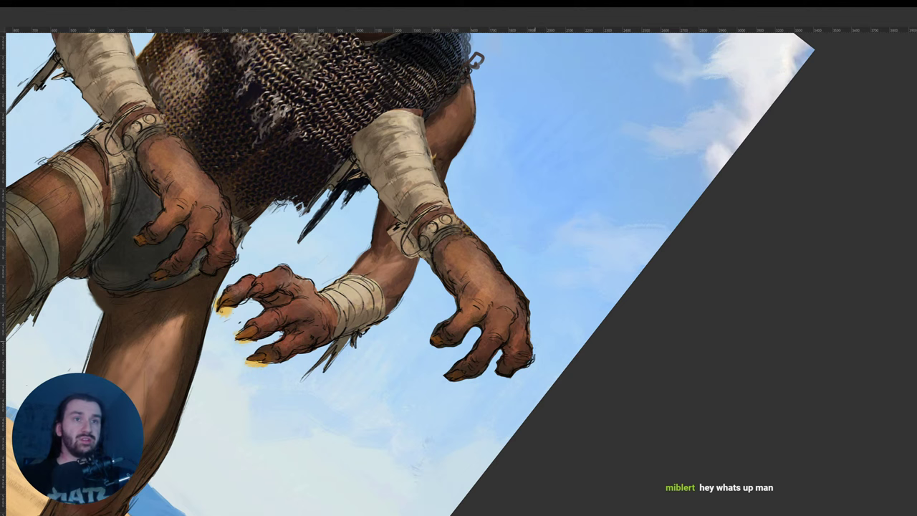
{"action": "key", "text": "r"}
{"action": "left_click_drag", "start_coordinate": [558, 318], "coordinate": [507, 329]}
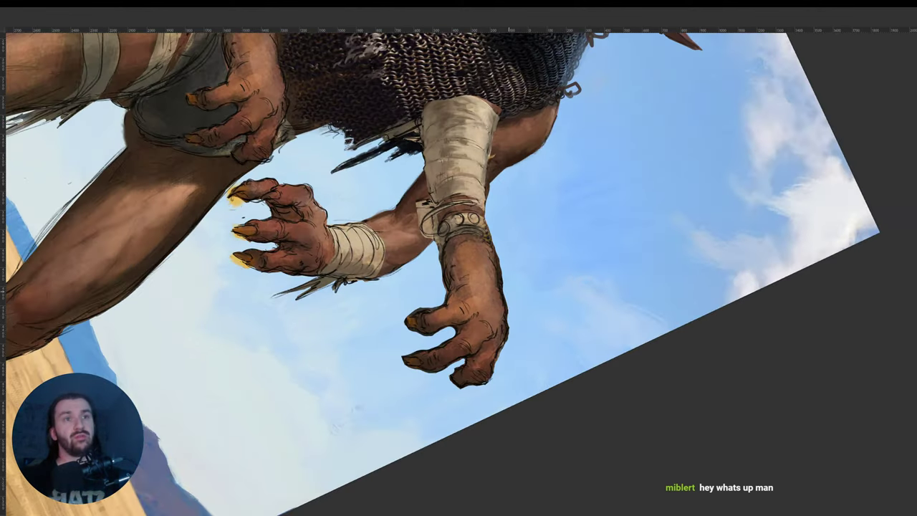
Erase the leftover cloth beneath the copied wrist's bracelet and restore the canvas to upright.
{"action": "key", "text": "r"}
{"action": "left_click_drag", "start_coordinate": [529, 216], "coordinate": [391, 224]}
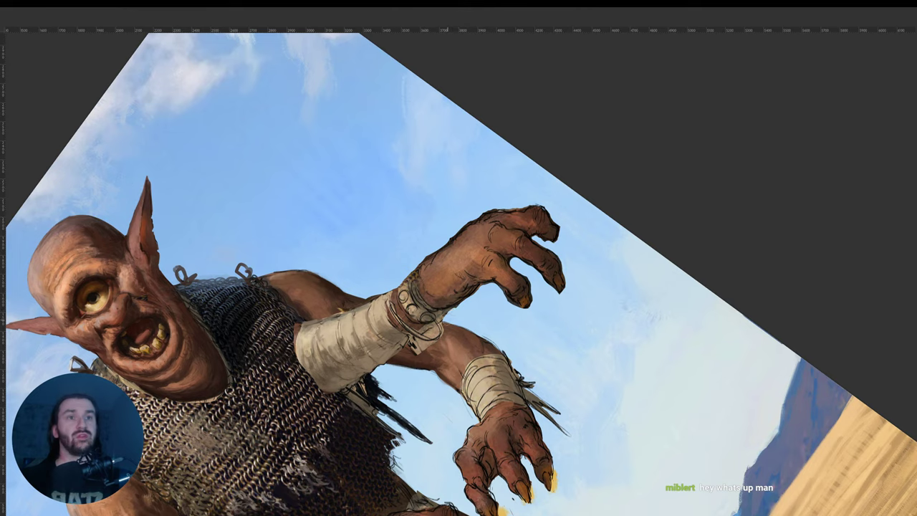
{"action": "mouse_move", "coordinate": [431, 334]}
{"action": "left_mouse_down"}
{"action": "mouse_move", "coordinate": [418, 342]}
{"action": "mouse_move", "coordinate": [435, 340]}
{"action": "mouse_move", "coordinate": [410, 343]}
{"action": "left_mouse_up"}
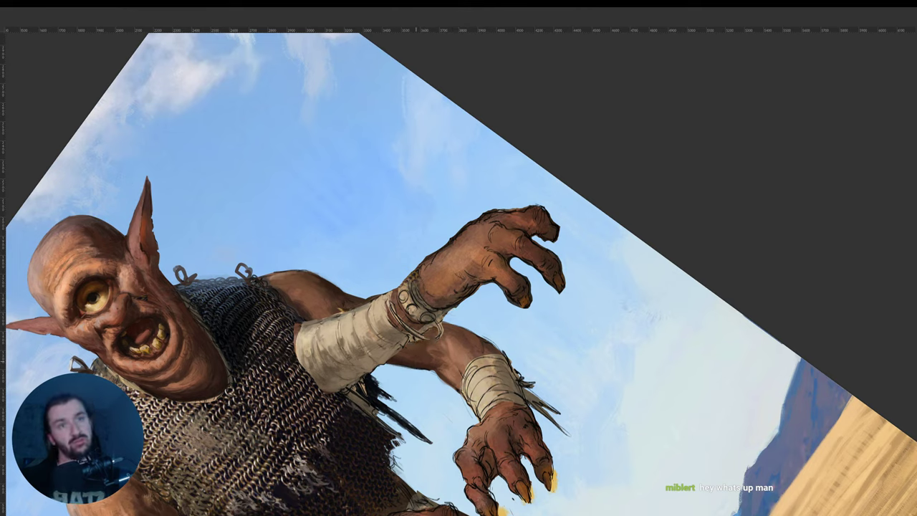
{"action": "key", "text": "r"}
{"action": "key", "text": "Escape"}
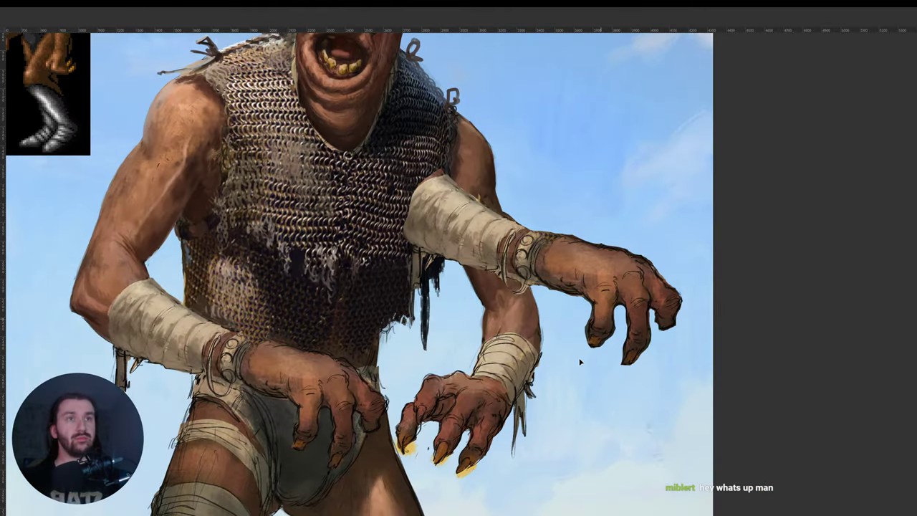
Undo the first move of the copied forearm and shift it slightly closer to the torso.
{"action": "left_click_drag", "start_coordinate": [642, 281], "coordinate": [368, 262]}
{"action": "key", "text": "ctrl+z"}
{"action": "left_click_drag", "start_coordinate": [345, 422], "coordinate": [628, 296]}
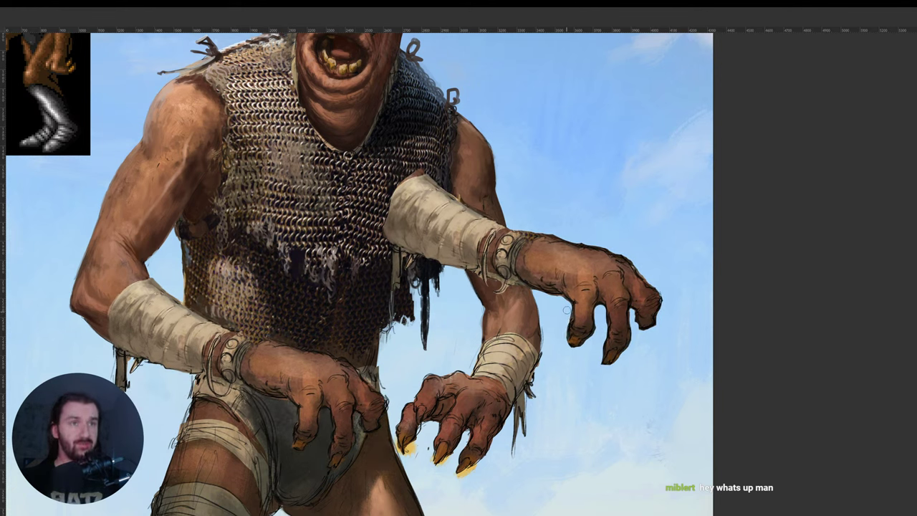
Move the copied forearm and hand away from the far arm and back over the near forearm.
{"action": "left_click_drag", "start_coordinate": [602, 313], "coordinate": [387, 379]}
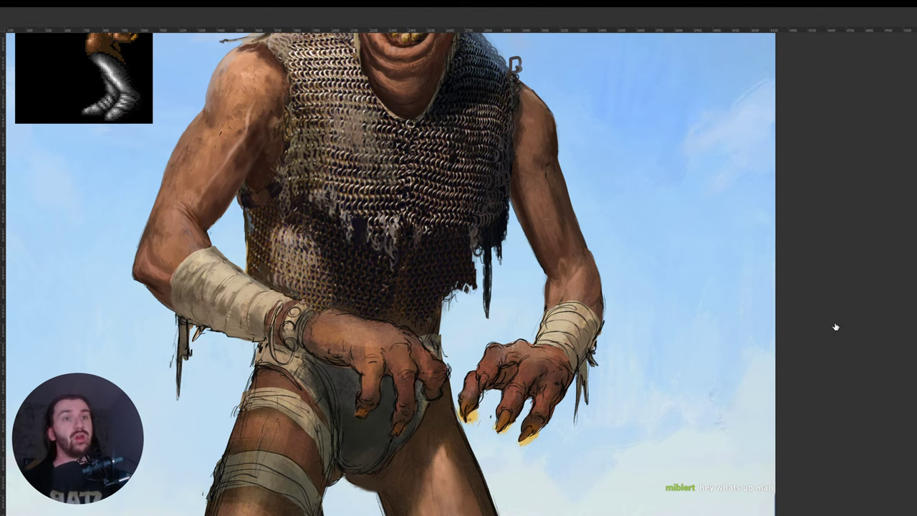
{"action": "left_click_drag", "start_coordinate": [344, 332], "coordinate": [396, 378]}
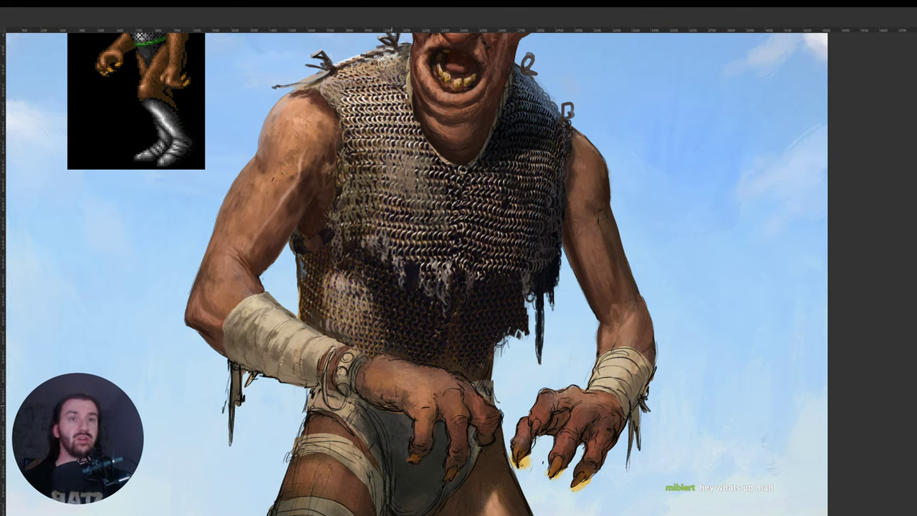
Paint the dark tattered wrap ends hanging below the near elbow in the muted beige of the bandage.
{"action": "scroll", "coordinate": [392, 273], "scroll_direction": "down", "scroll_amount": 2}
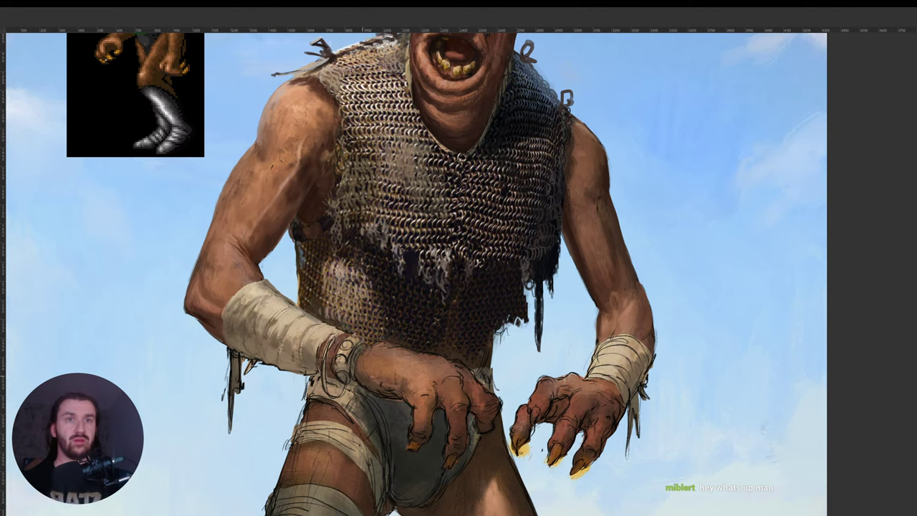
{"action": "scroll", "coordinate": [412, 390], "scroll_direction": "down", "scroll_amount": 5}
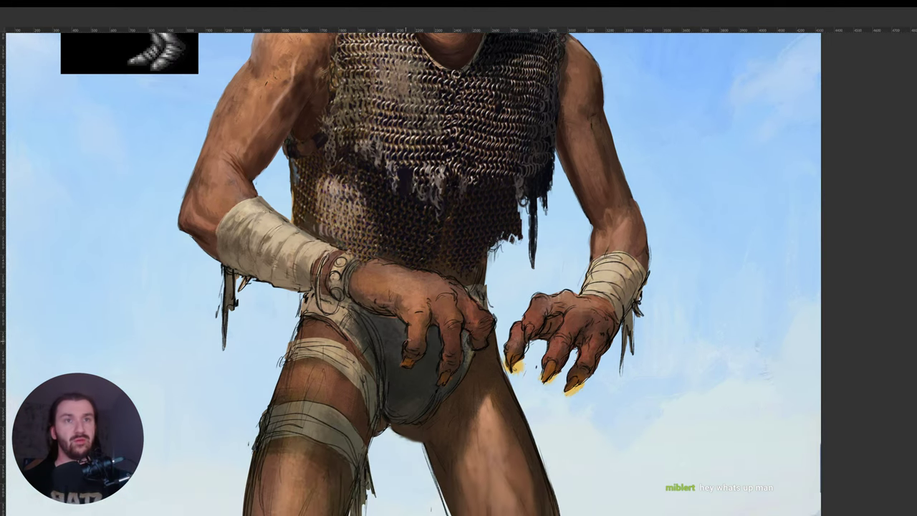
{"action": "scroll", "coordinate": [415, 343], "scroll_direction": "up", "scroll_amount": 2}
{"action": "scroll", "coordinate": [506, 301], "scroll_direction": "up", "scroll_amount": 2}
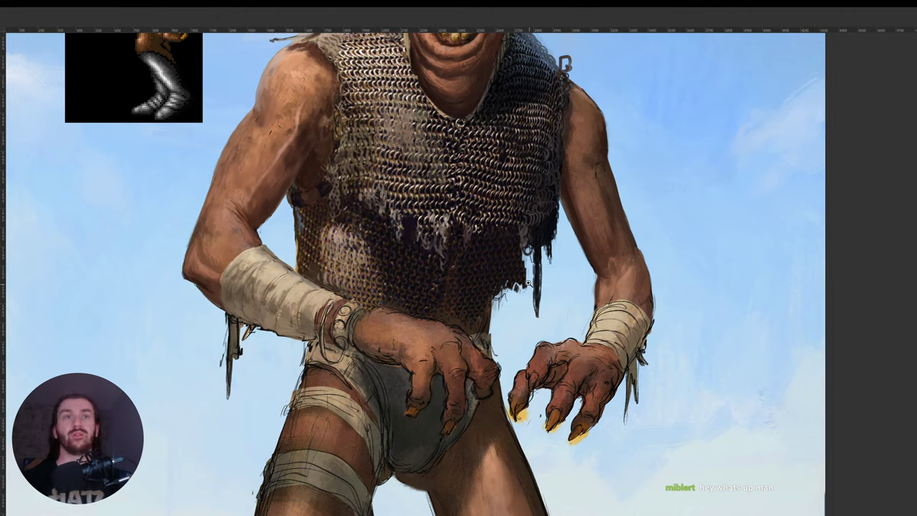
{"action": "scroll", "coordinate": [530, 282], "scroll_direction": "down", "scroll_amount": 4}
{"action": "scroll", "coordinate": [484, 287], "scroll_direction": "up", "scroll_amount": 2}
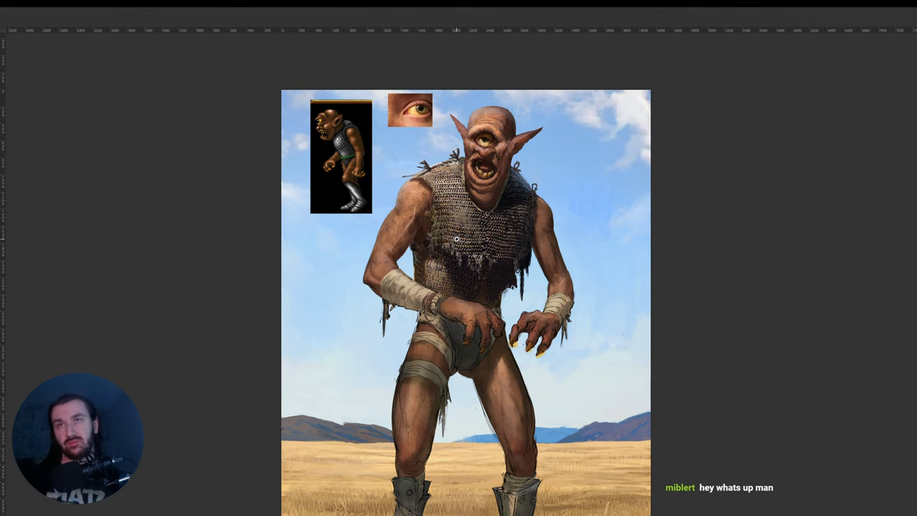
{"action": "scroll", "coordinate": [407, 286], "scroll_direction": "up", "scroll_amount": 2}
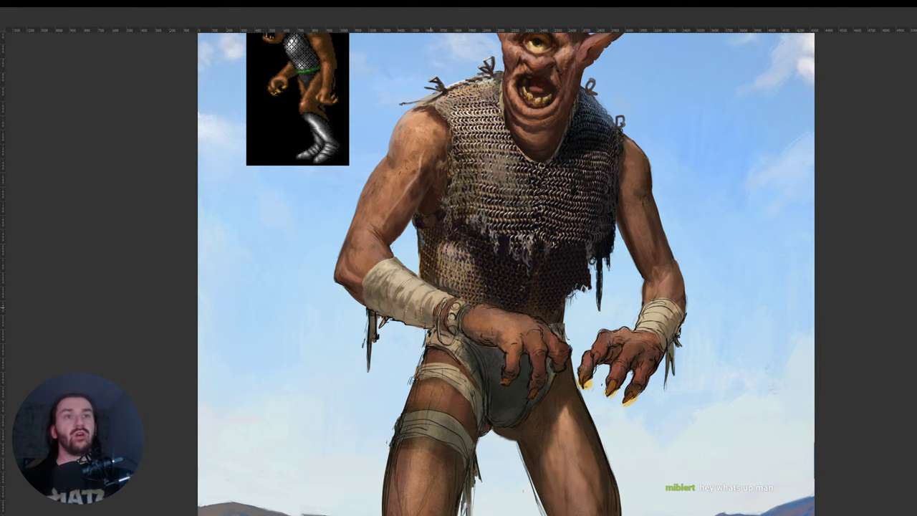
{"action": "scroll", "coordinate": [408, 291], "scroll_direction": "up", "scroll_amount": 3}
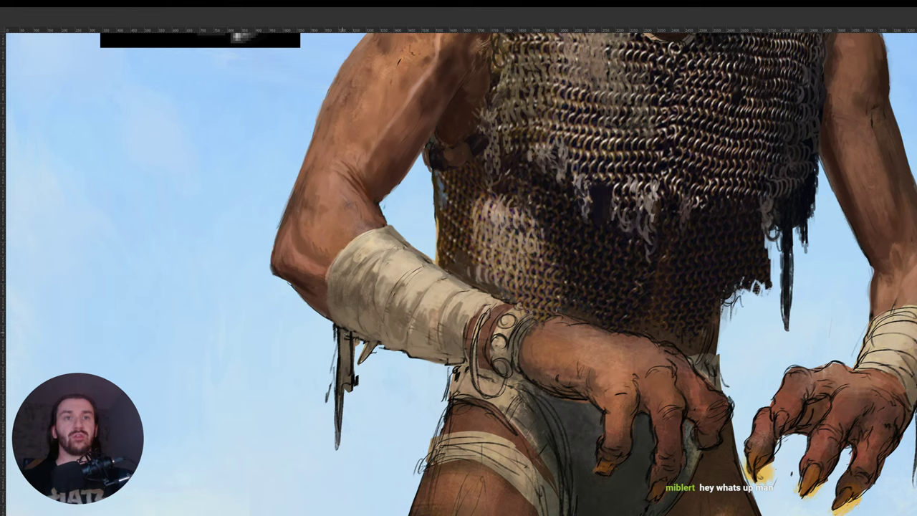
{"action": "mouse_move", "coordinate": [346, 334]}
{"action": "left_mouse_down"}
{"action": "mouse_move", "coordinate": [351, 372]}
{"action": "mouse_move", "coordinate": [338, 427]}
{"action": "mouse_move", "coordinate": [339, 354]}
{"action": "left_mouse_up"}
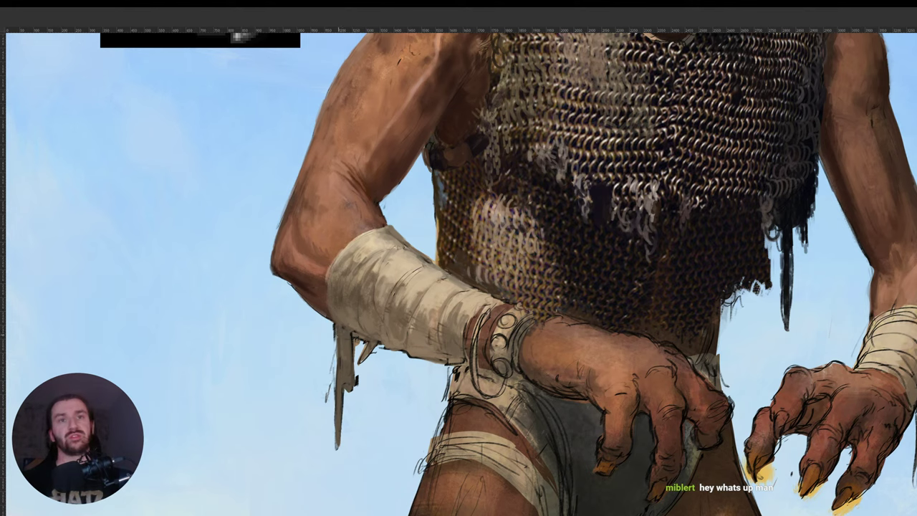
{"action": "mouse_move", "coordinate": [333, 327]}
{"action": "left_mouse_down"}
{"action": "mouse_move", "coordinate": [332, 348]}
{"action": "mouse_move", "coordinate": [332, 323]}
{"action": "left_mouse_up"}
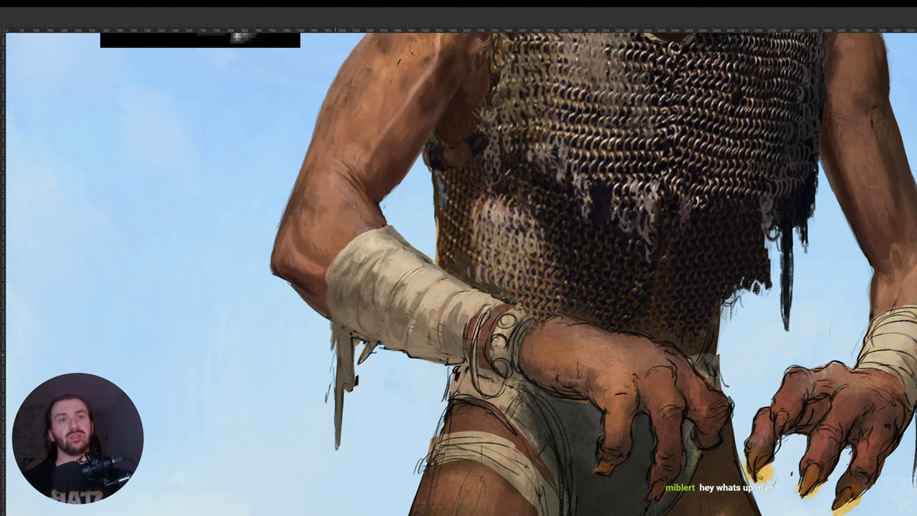
Paint lighter skin highlights across the back of the near hand around the thumb's base.
{"action": "left_click_drag", "start_coordinate": [503, 328], "coordinate": [449, 310]}
{"action": "key", "text": "r"}
{"action": "left_click_drag", "start_coordinate": [613, 298], "coordinate": [452, 392]}
{"action": "left_click_drag", "start_coordinate": [469, 355], "coordinate": [278, 350]}
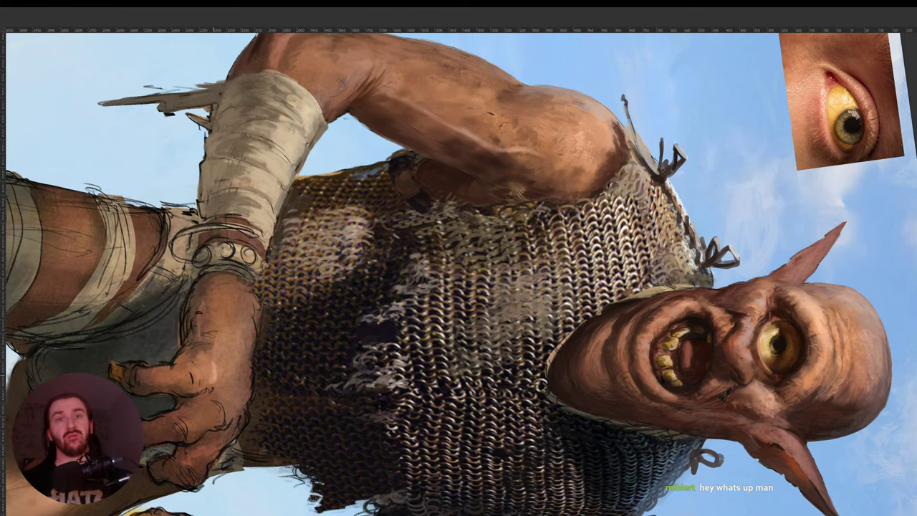
{"action": "left_click_drag", "start_coordinate": [211, 365], "coordinate": [212, 380]}
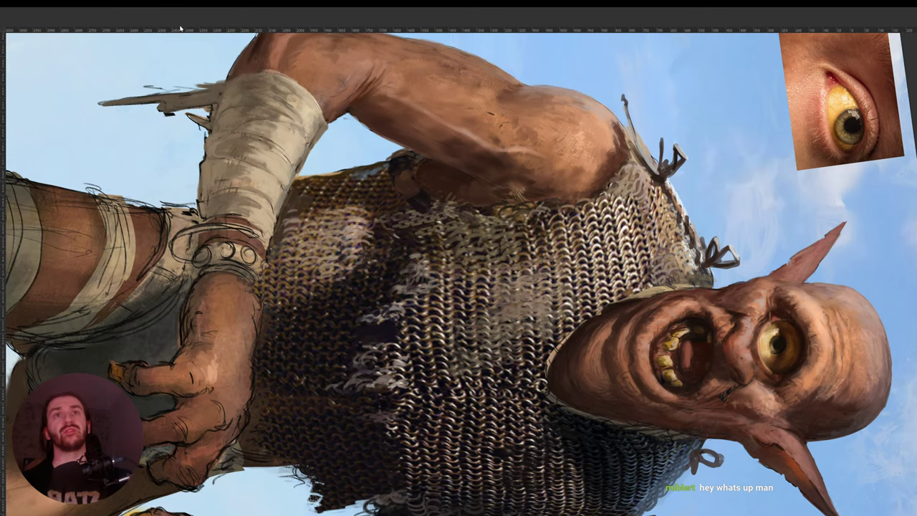
{"action": "left_click_drag", "start_coordinate": [241, 368], "coordinate": [220, 354]}
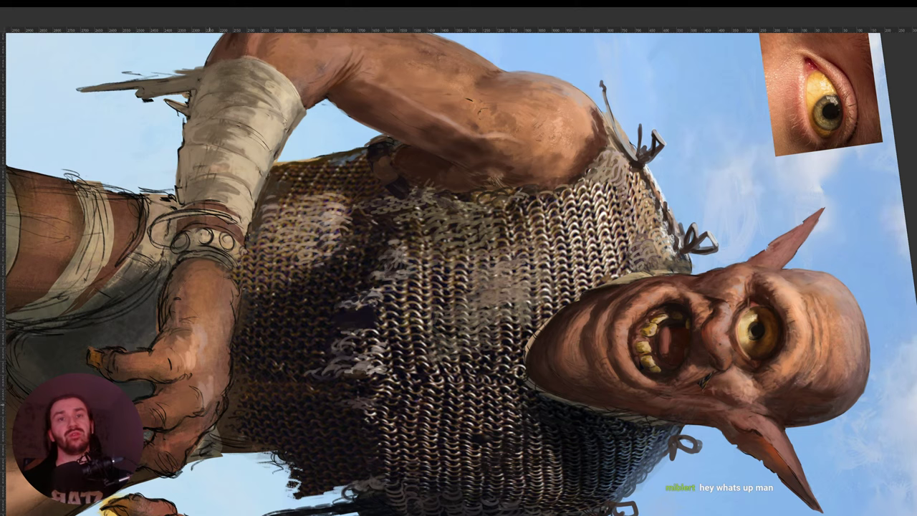
{"action": "left_click_drag", "start_coordinate": [349, 353], "coordinate": [527, 268]}
{"action": "left_click_drag", "start_coordinate": [555, 296], "coordinate": [388, 288]}
{"action": "left_click_drag", "start_coordinate": [606, 288], "coordinate": [601, 315]}
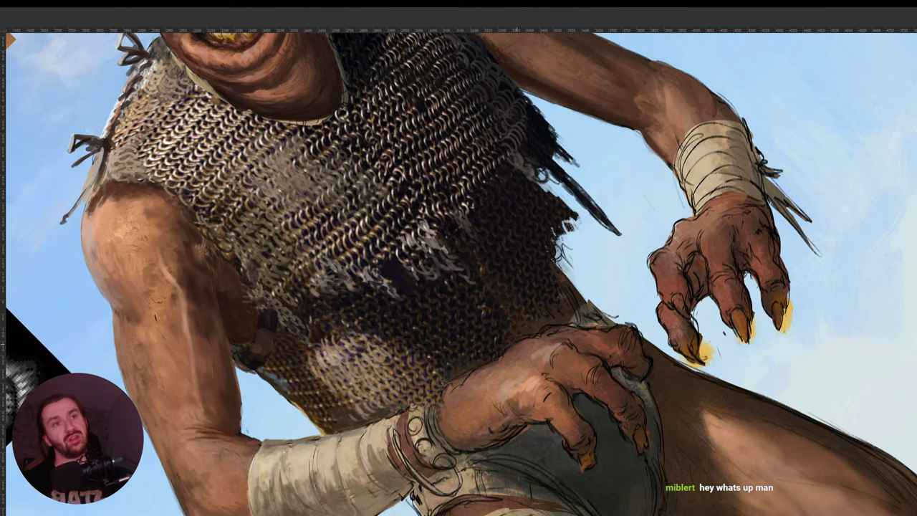
Sample the skin tone beside the near bracelet and blend it over the wrist with short strokes.
{"action": "key", "text": "r"}
{"action": "left_click_drag", "start_coordinate": [566, 340], "coordinate": [358, 416]}
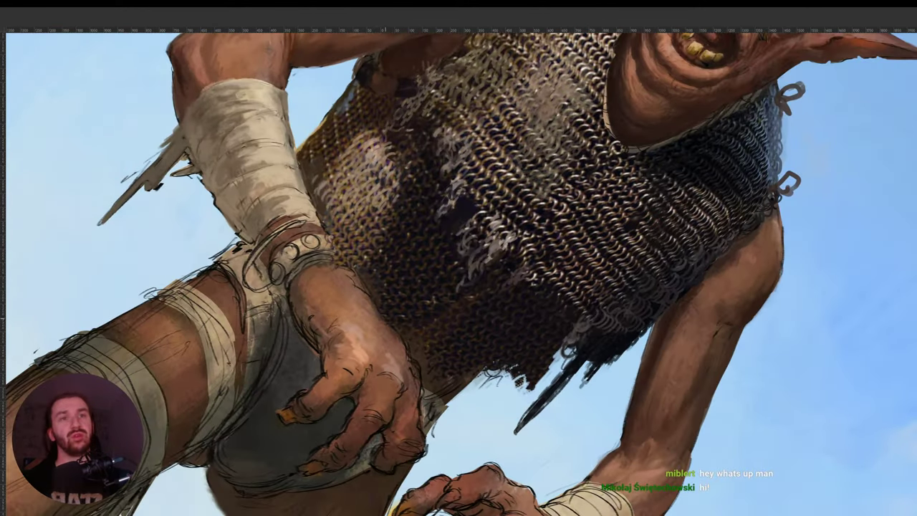
{"action": "key", "text": "r"}
{"action": "left_click_drag", "start_coordinate": [458, 252], "coordinate": [470, 271]}
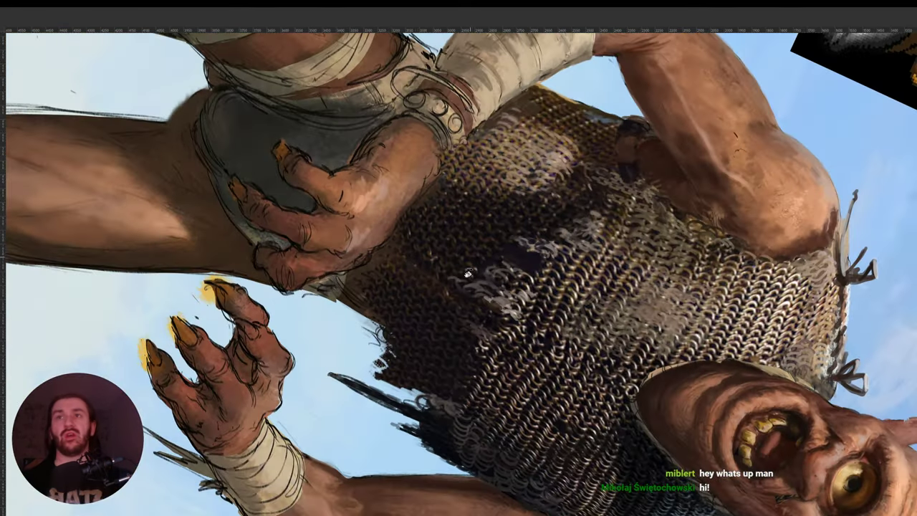
{"action": "left_click_drag", "start_coordinate": [562, 200], "coordinate": [373, 261]}
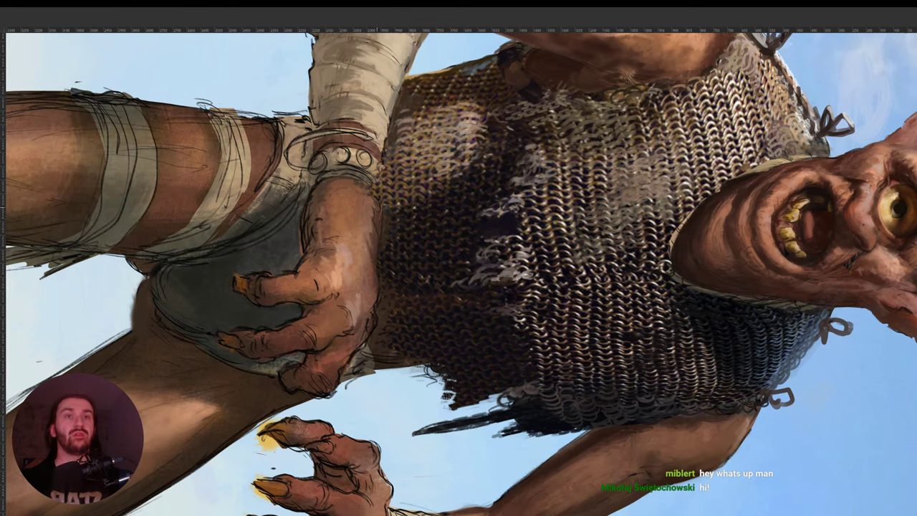
{"action": "left_click_drag", "start_coordinate": [467, 218], "coordinate": [383, 357]}
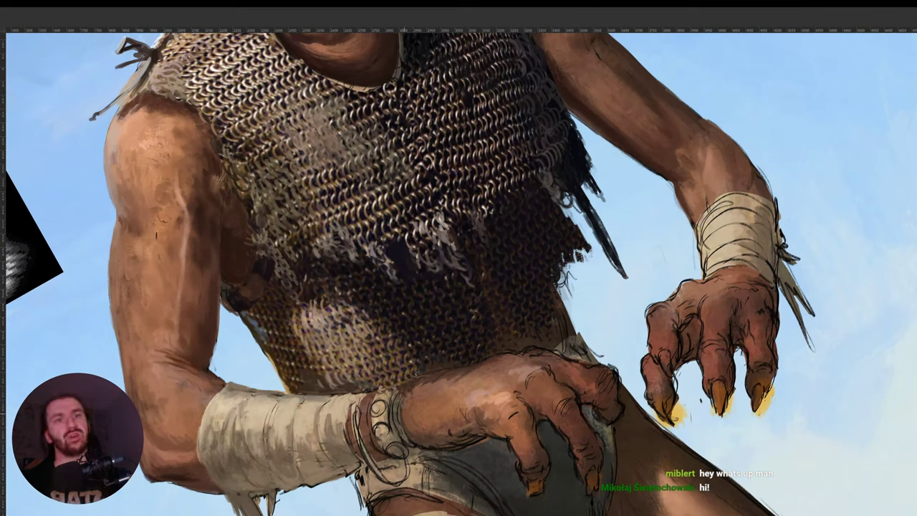
{"action": "left_click", "coordinate": [422, 388], "text": "alt"}
{"action": "left_click_drag", "start_coordinate": [417, 384], "coordinate": [408, 388]}
Sample the skin tone midway along the near hand and shade the side between wrist and thumb.
{"action": "left_click_drag", "start_coordinate": [526, 364], "coordinate": [555, 333]}
{"action": "left_click", "coordinate": [482, 390], "text": "alt"}
{"action": "left_click_drag", "start_coordinate": [470, 387], "coordinate": [485, 376]}
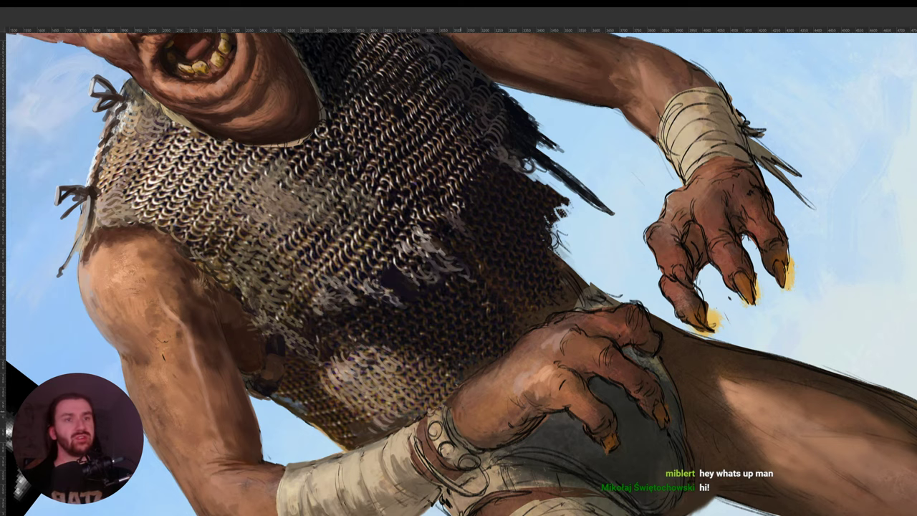
{"action": "key", "text": "r"}
{"action": "left_click_drag", "start_coordinate": [614, 373], "coordinate": [537, 438]}
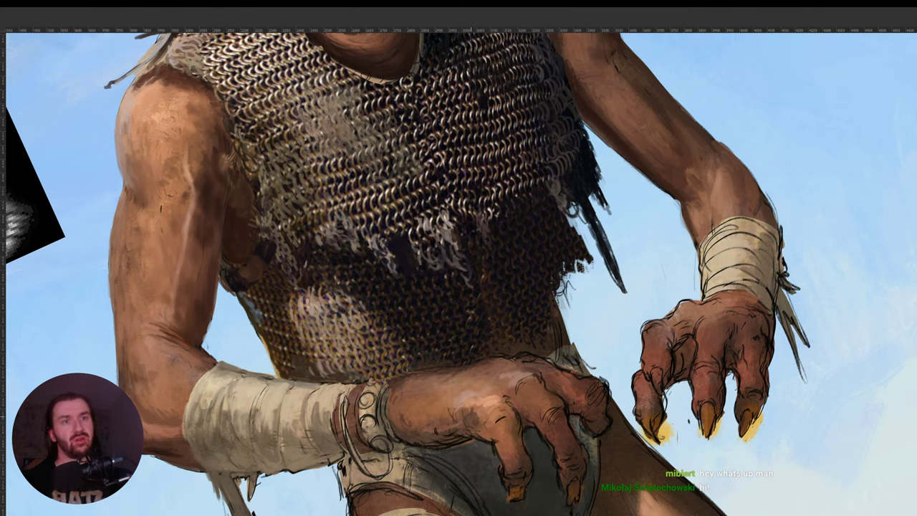
{"action": "left_click_drag", "start_coordinate": [538, 391], "coordinate": [453, 387]}
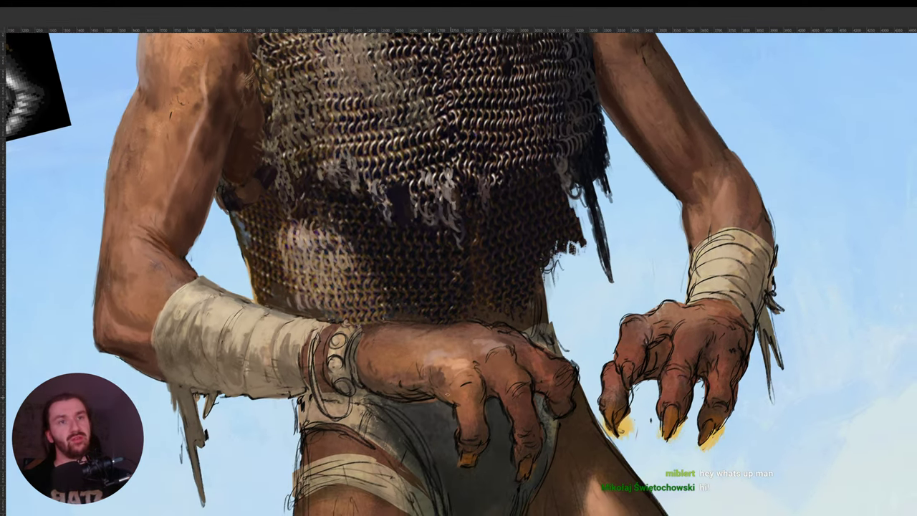
Sample nearby skin tones and smooth the shading around the near hand's thumb knuckle.
{"action": "left_click", "coordinate": [457, 407], "text": "alt"}
{"action": "left_click", "coordinate": [454, 406], "text": "alt"}
{"action": "left_click", "coordinate": [455, 405], "text": "alt"}
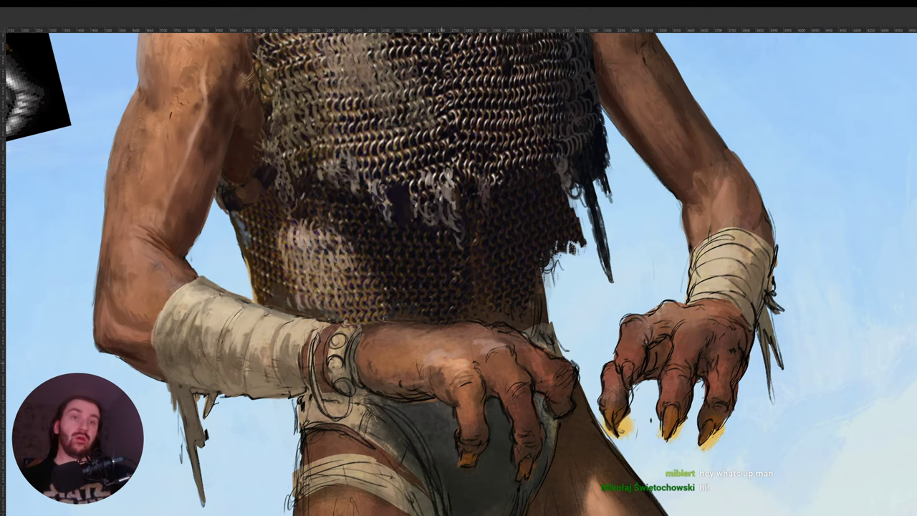
{"action": "key", "text": "r"}
{"action": "left_click_drag", "start_coordinate": [580, 313], "coordinate": [562, 236]}
{"action": "left_click", "coordinate": [532, 316], "text": "alt"}
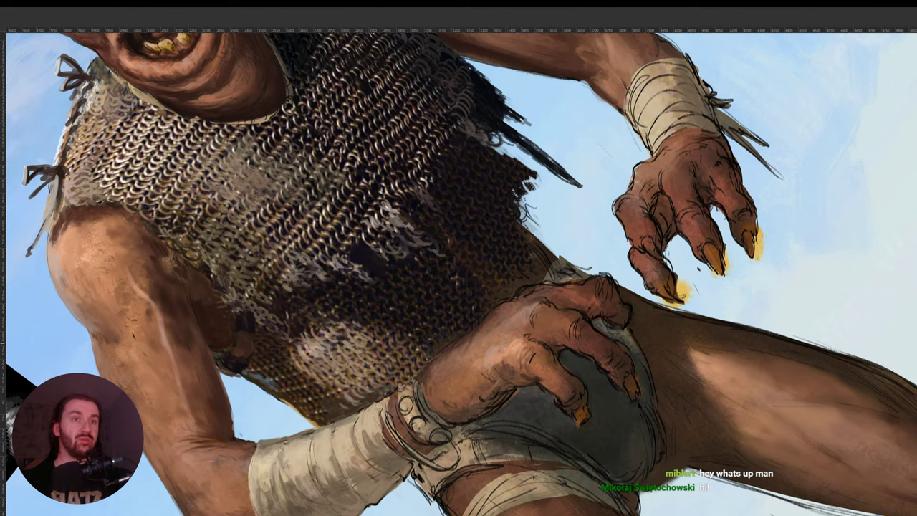
Sample skin tones around the near hand's index knuckle and paint over the rough sketch lines there.
{"action": "key", "text": "r"}
{"action": "left_click_drag", "start_coordinate": [584, 311], "coordinate": [405, 416]}
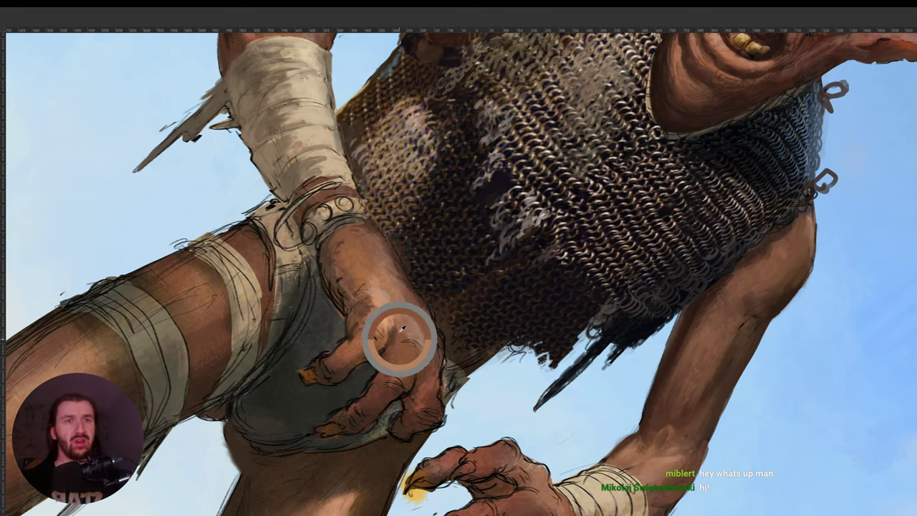
{"action": "key", "text": "r"}
{"action": "left_click_drag", "start_coordinate": [529, 318], "coordinate": [523, 258]}
{"action": "key", "text": "r"}
{"action": "left_click_drag", "start_coordinate": [595, 306], "coordinate": [593, 244]}
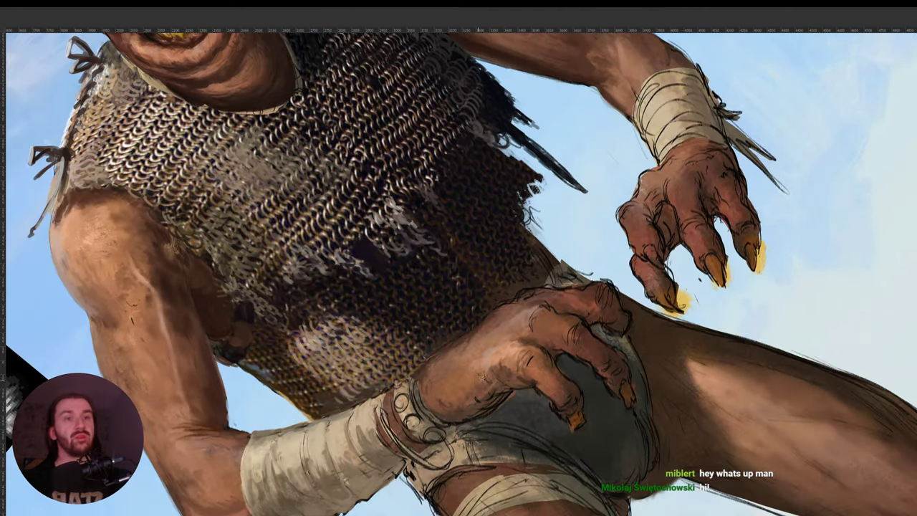
Sample a skin tone and deepen the shading along the near hand's thumb side and lower edge.
{"action": "mouse_move", "coordinate": [570, 327]}
{"action": "left_mouse_down"}
{"action": "mouse_move", "coordinate": [482, 432]}
{"action": "mouse_move", "coordinate": [385, 345]}
{"action": "left_mouse_up"}
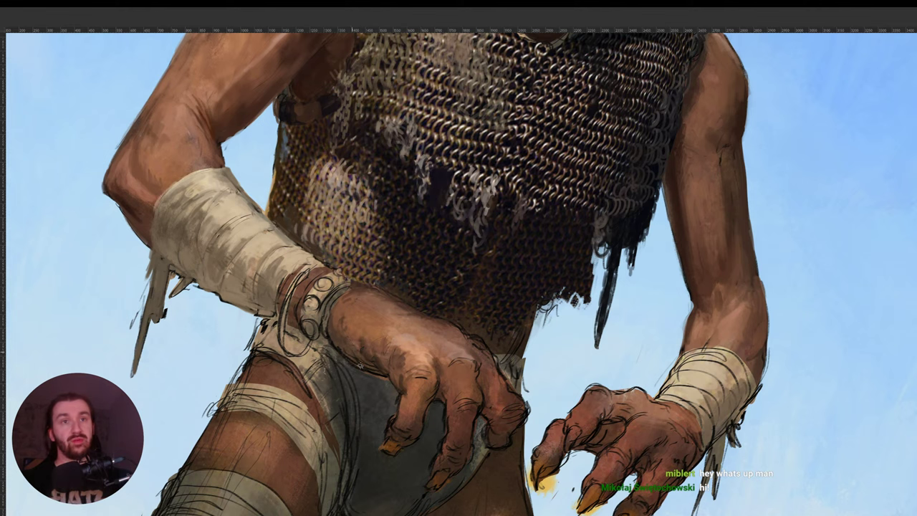
{"action": "left_click_drag", "start_coordinate": [497, 367], "coordinate": [502, 226]}
{"action": "left_click", "coordinate": [569, 343], "text": "alt"}
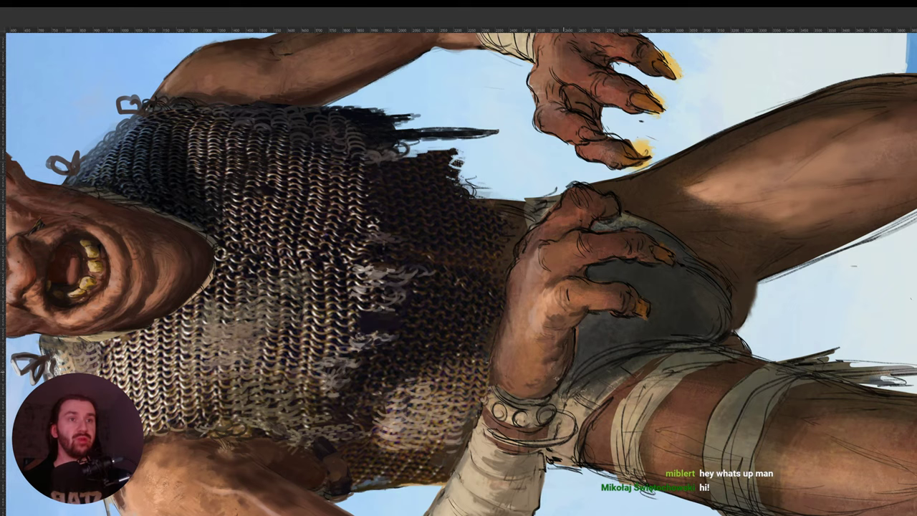
{"action": "left_click_drag", "start_coordinate": [635, 362], "coordinate": [459, 379]}
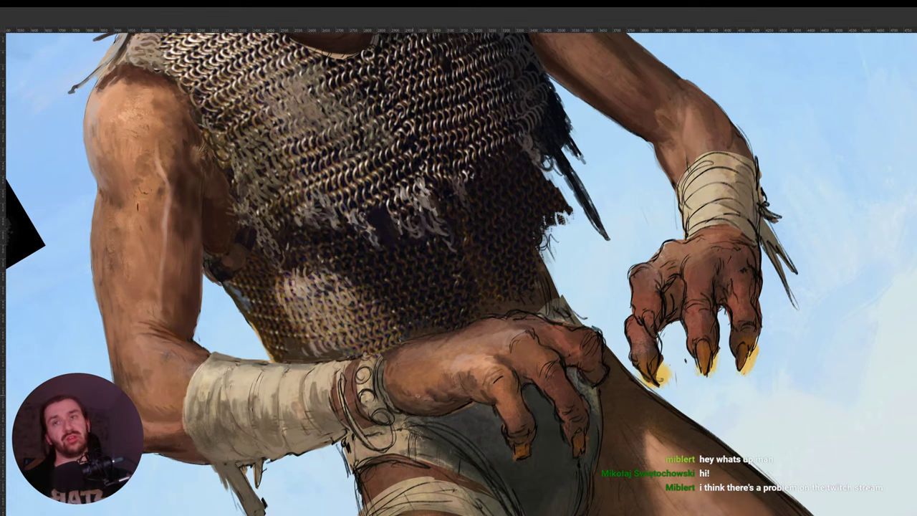
{"action": "left_click_drag", "start_coordinate": [527, 364], "coordinate": [467, 379]}
Sample skin tones next to the near bracelet and blend the wrist's shadows into the back of the hand.
{"action": "left_click", "coordinate": [361, 348], "text": "alt"}
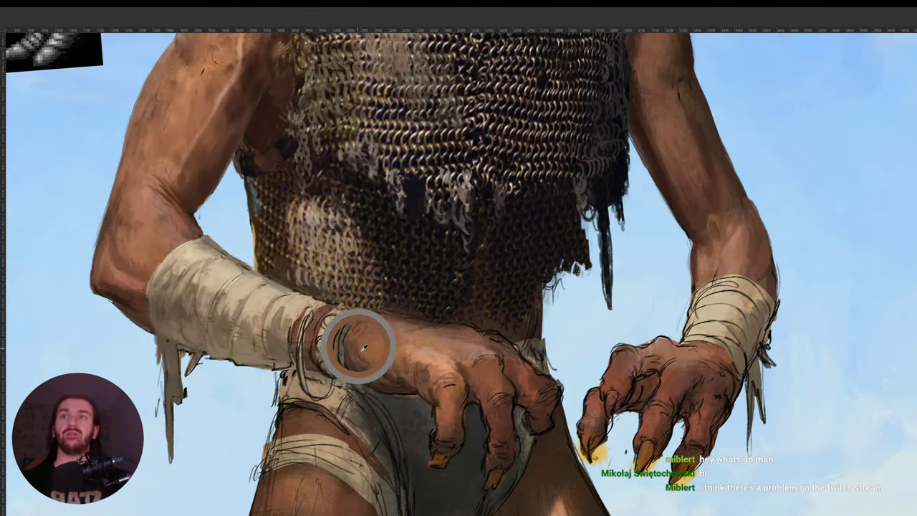
{"action": "left_click_drag", "start_coordinate": [559, 328], "coordinate": [539, 300]}
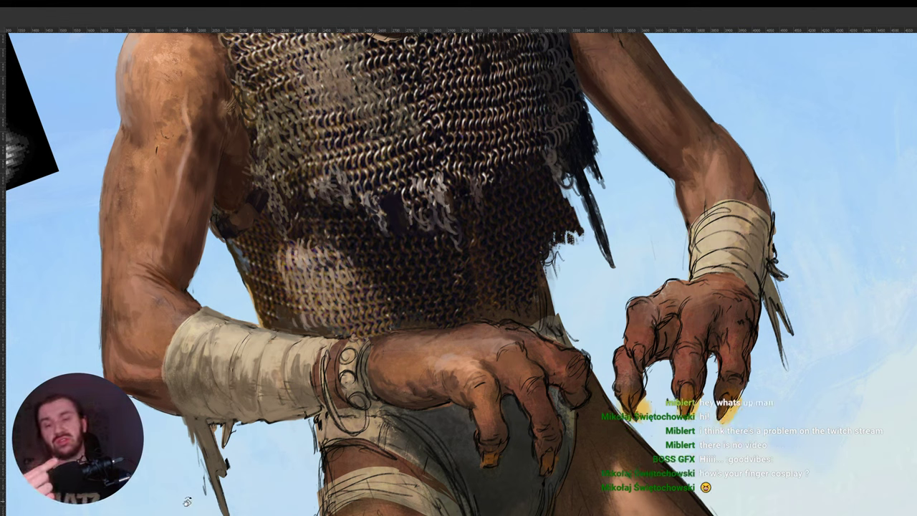
{"action": "key", "text": "r"}
{"action": "left_click_drag", "start_coordinate": [511, 359], "coordinate": [396, 346]}
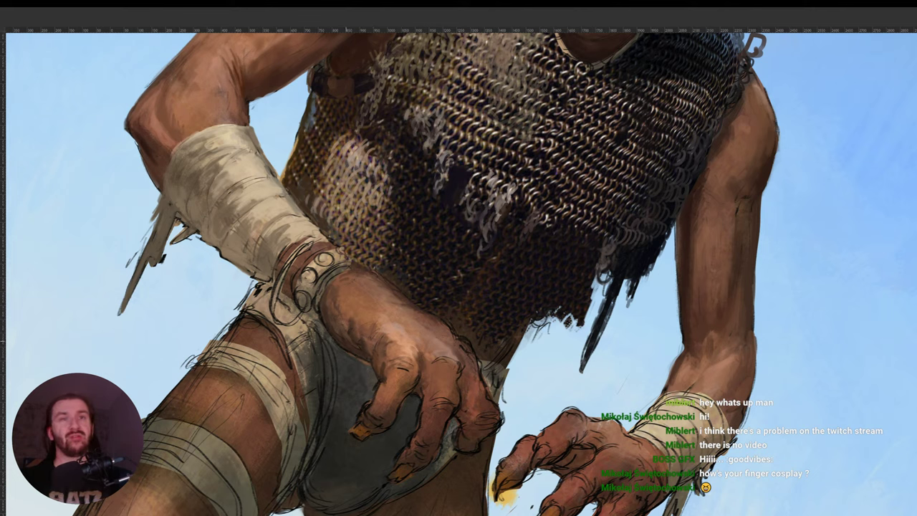
{"action": "left_click", "coordinate": [342, 329], "text": "alt"}
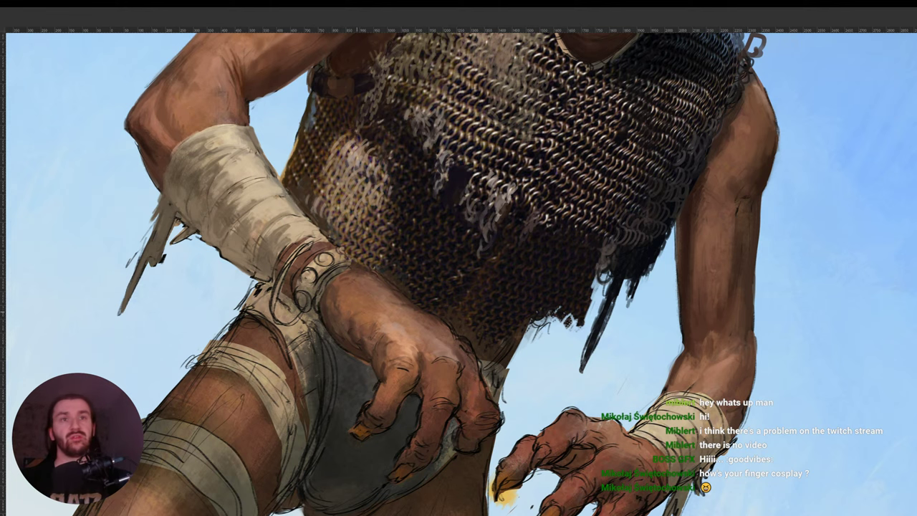
Sample a skin tone and refine the shading along the upper edge of the near hand's back, beside the mail shirt.
{"action": "key", "text": "r"}
{"action": "left_click_drag", "start_coordinate": [555, 295], "coordinate": [467, 217]}
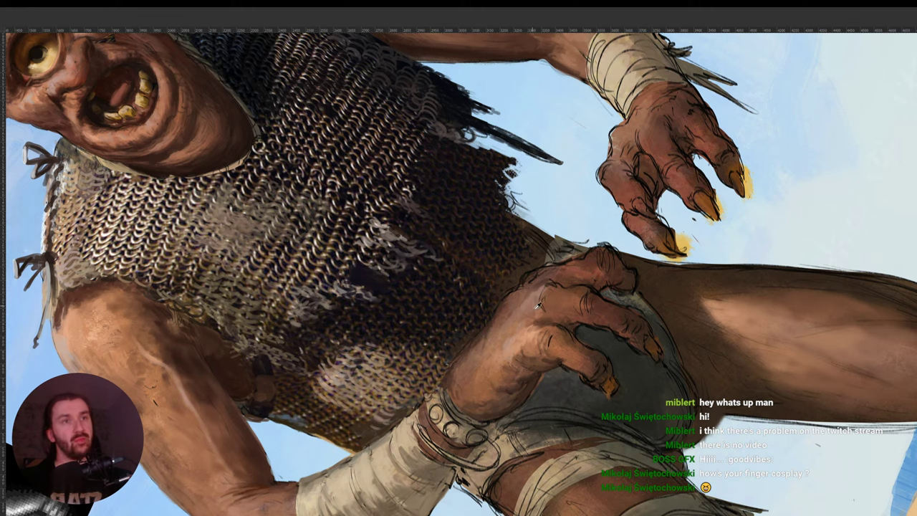
{"action": "key", "text": "r"}
{"action": "left_click_drag", "start_coordinate": [543, 297], "coordinate": [451, 379]}
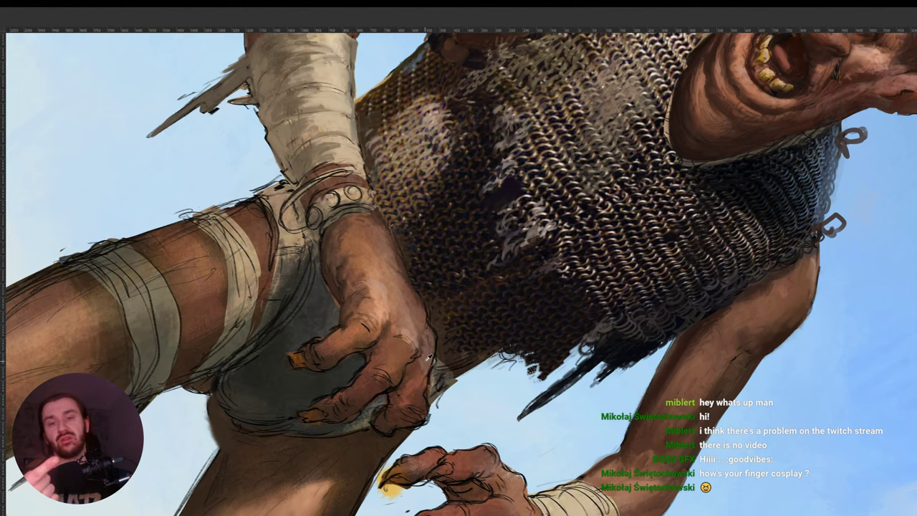
{"action": "mouse_move", "coordinate": [473, 292]}
{"action": "left_mouse_down"}
{"action": "mouse_move", "coordinate": [498, 277]}
{"action": "mouse_move", "coordinate": [503, 237]}
{"action": "left_mouse_up"}
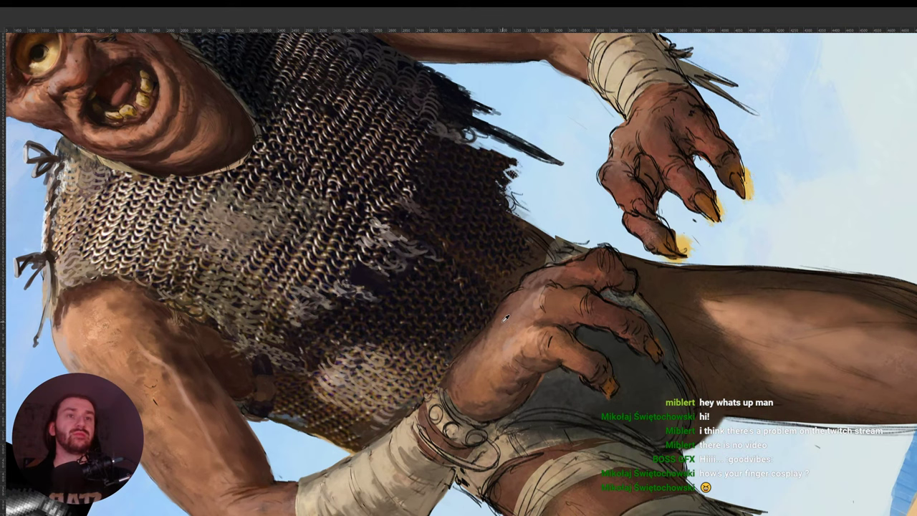
{"action": "left_click", "coordinate": [509, 293], "text": "alt"}
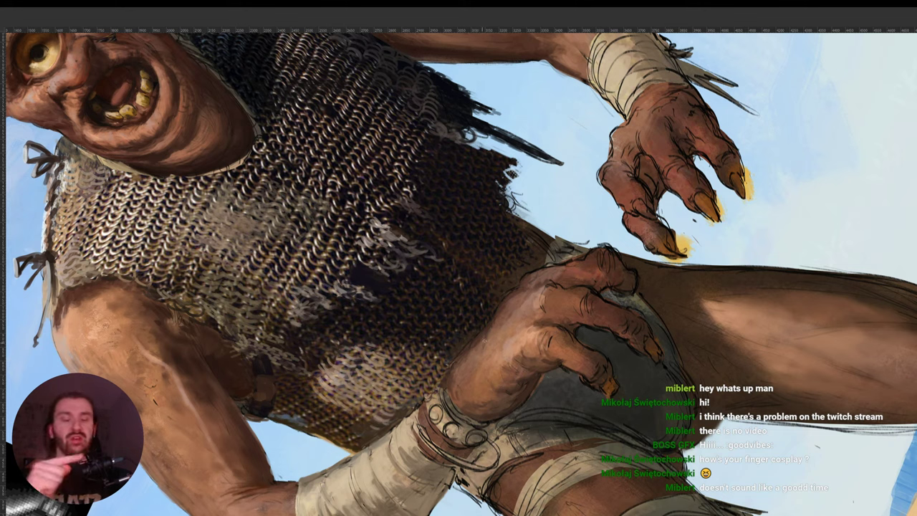
Sample skin tones around the near hand's outermost knuckle and paint over the sketch lines at that finger's base.
{"action": "key", "text": "Tab"}
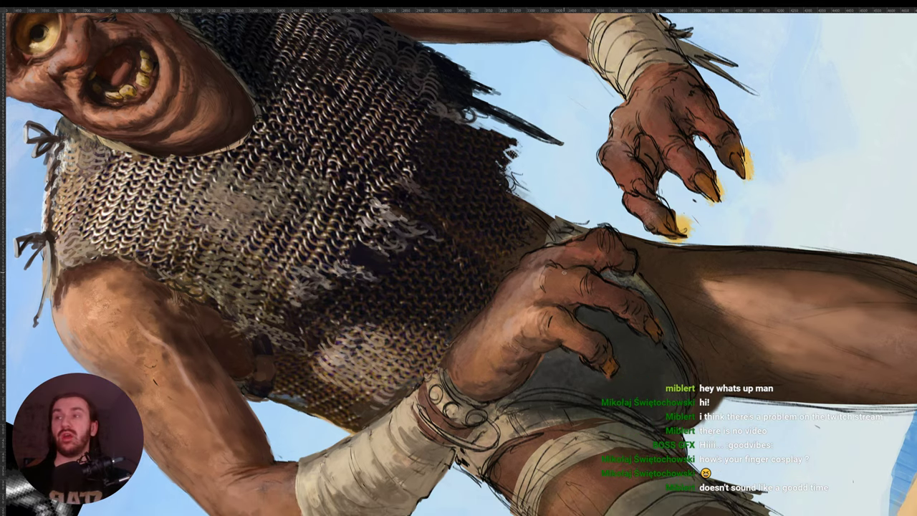
{"action": "key", "text": "f"}
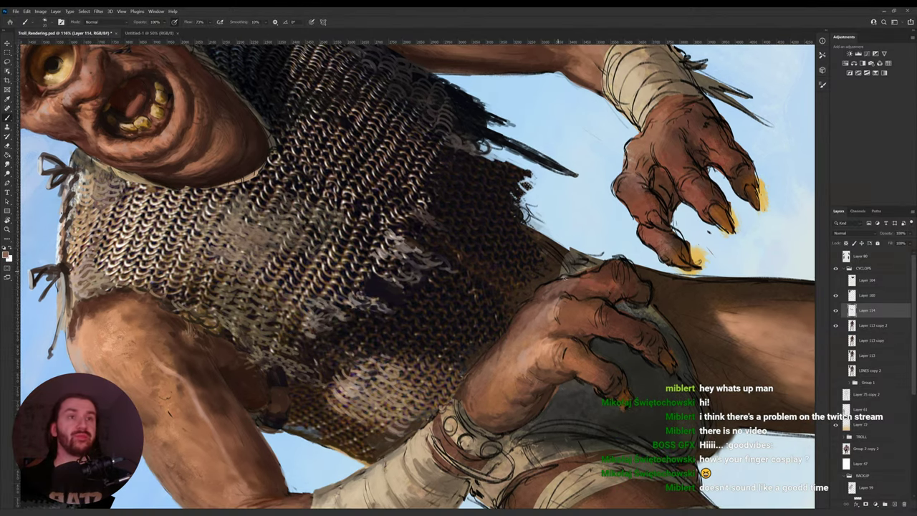
{"action": "key", "text": "f"}
{"action": "key", "text": "r"}
{"action": "mouse_move", "coordinate": [565, 275]}
{"action": "left_mouse_down"}
{"action": "mouse_move", "coordinate": [582, 280]}
{"action": "mouse_move", "coordinate": [494, 402]}
{"action": "mouse_move", "coordinate": [448, 404]}
{"action": "mouse_move", "coordinate": [441, 352]}
{"action": "left_mouse_up"}
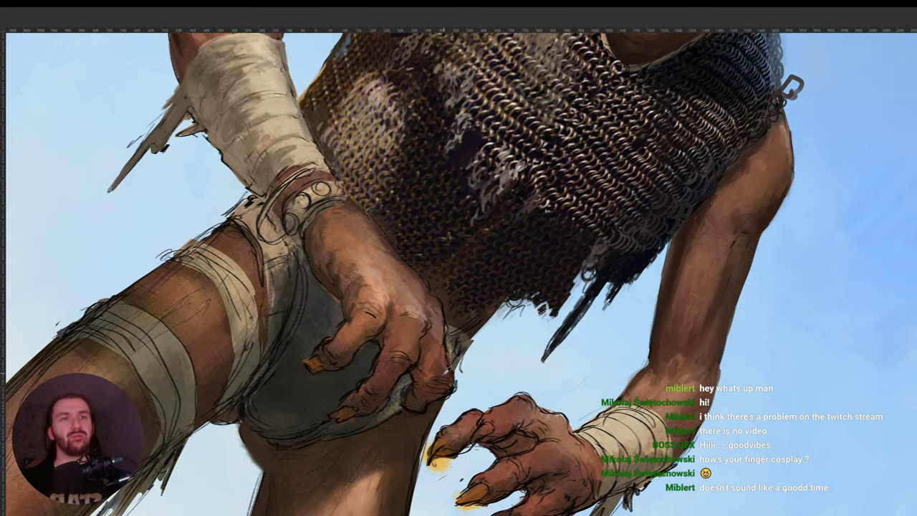
{"action": "left_click", "coordinate": [440, 334], "text": "alt"}
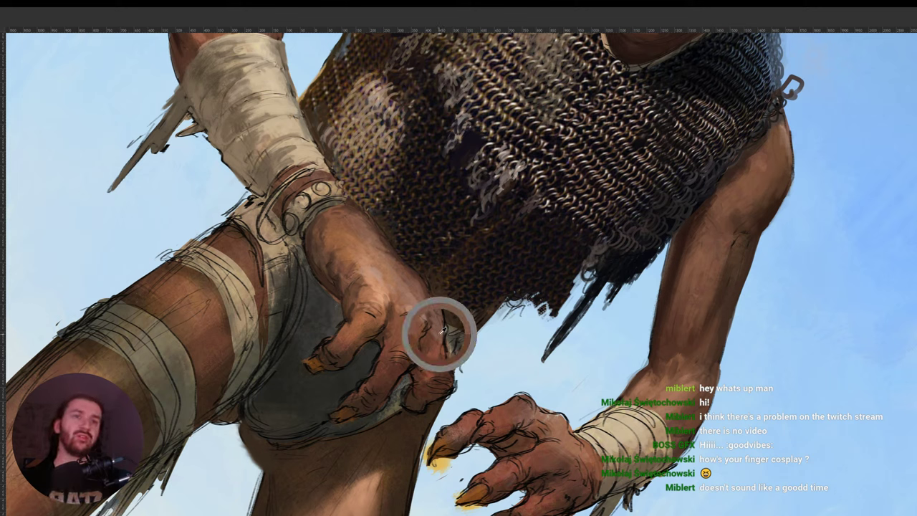
{"action": "left_click", "coordinate": [415, 308], "text": "alt"}
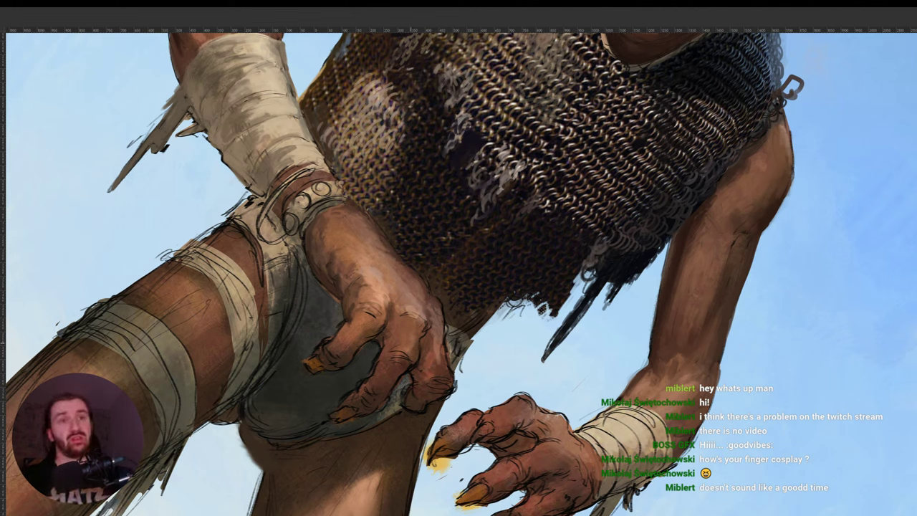
Sample a skin tone and shade the near hand's curled outermost finger, covering its inner sketch lines.
{"action": "key", "text": "r"}
{"action": "left_click_drag", "start_coordinate": [539, 329], "coordinate": [500, 204]}
{"action": "left_click_drag", "start_coordinate": [547, 340], "coordinate": [547, 334]}
{"action": "key", "text": "r"}
{"action": "mouse_move", "coordinate": [590, 268]}
{"action": "left_mouse_down"}
{"action": "mouse_move", "coordinate": [584, 295]}
{"action": "mouse_move", "coordinate": [519, 342]}
{"action": "left_mouse_up"}
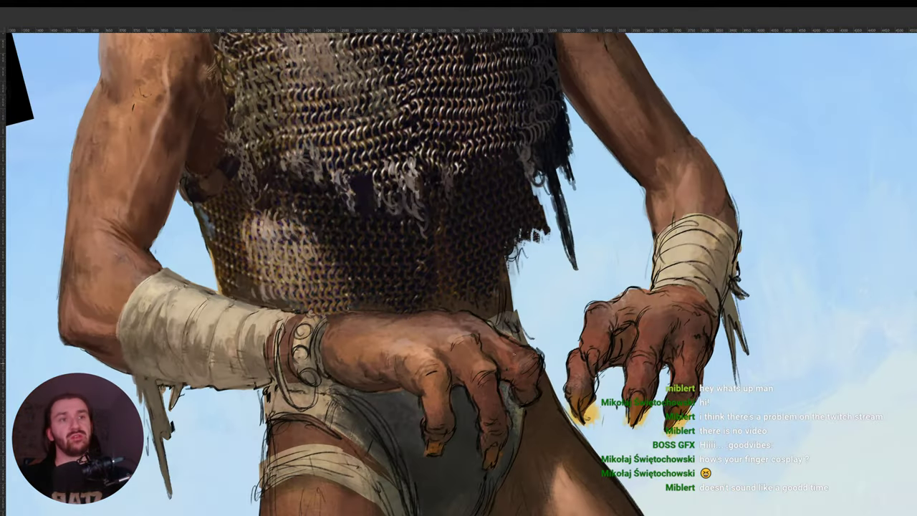
{"action": "key", "text": "r"}
{"action": "left_click_drag", "start_coordinate": [548, 317], "coordinate": [474, 381]}
{"action": "left_click", "coordinate": [453, 371], "text": "alt"}
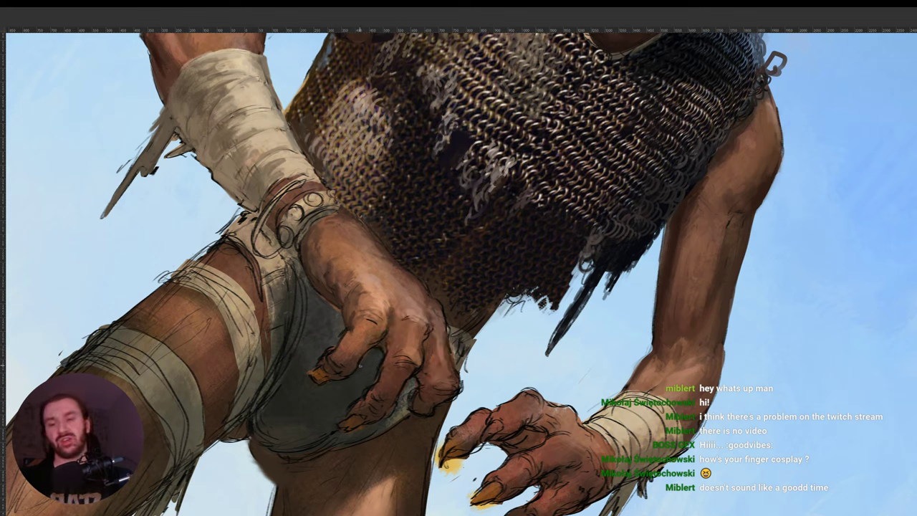
Smooth the near hand's thumb-side finger down to its claw and sample a tone at the gap beside it.
{"action": "key", "text": "r"}
{"action": "left_click_drag", "start_coordinate": [562, 333], "coordinate": [560, 283]}
{"action": "left_click_drag", "start_coordinate": [438, 382], "coordinate": [445, 328]}
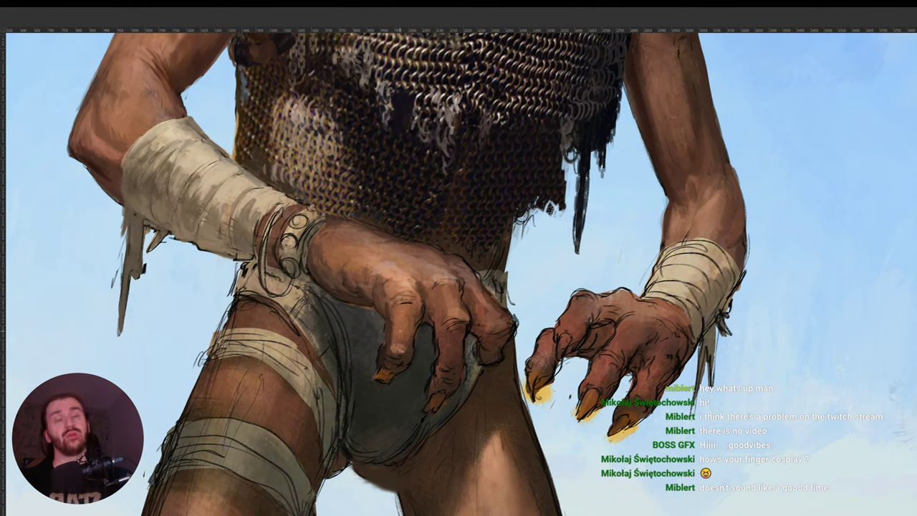
{"action": "left_click", "coordinate": [420, 314], "text": "alt"}
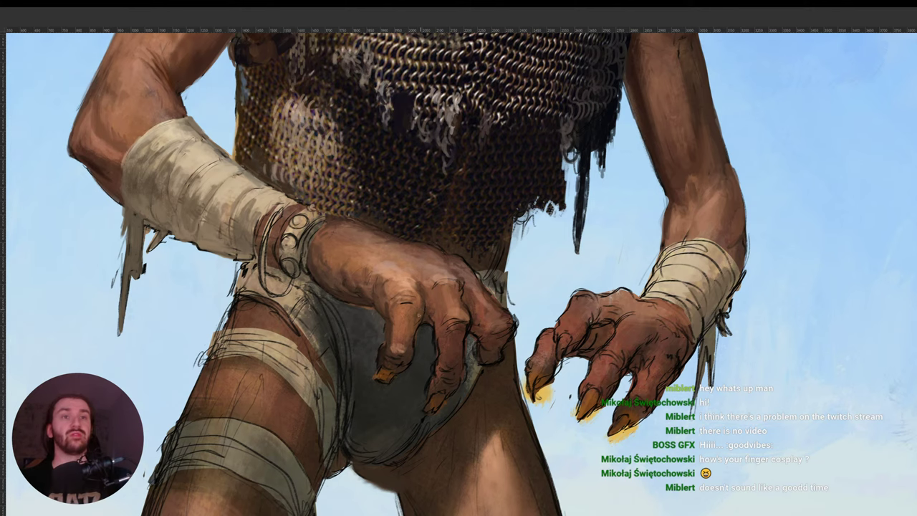
{"action": "key", "text": "r"}
{"action": "left_click_drag", "start_coordinate": [418, 319], "coordinate": [451, 342]}
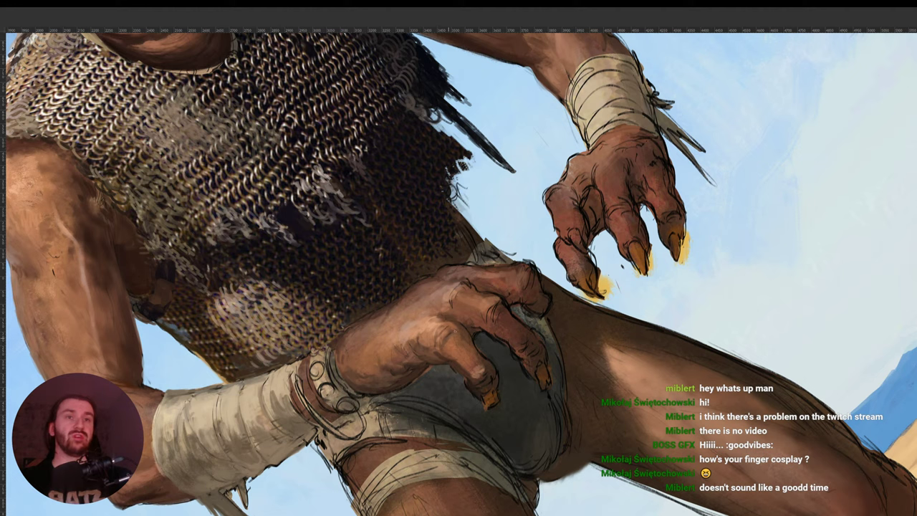
{"action": "key", "text": "Escape"}
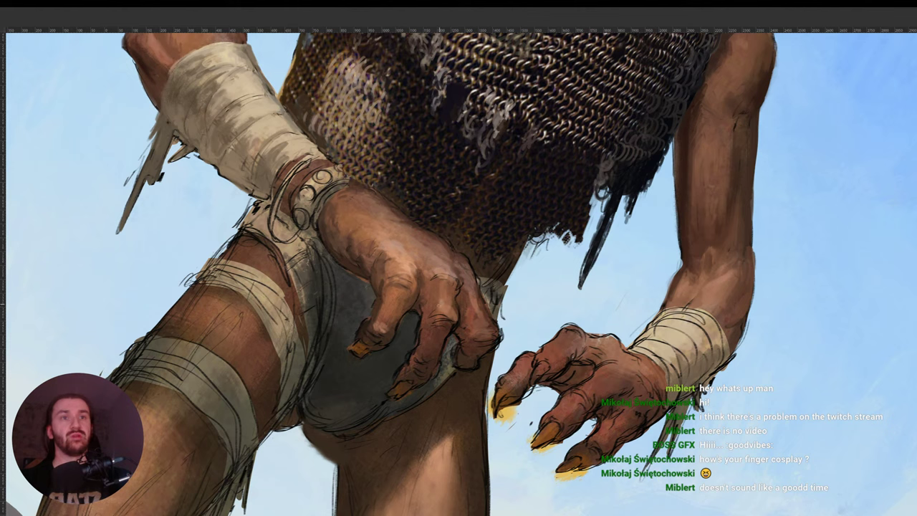
Sample a skin tone between the near hand's fingers and rework the middle finger's shadowed side and upper joint.
{"action": "left_click", "coordinate": [422, 311], "text": "alt"}
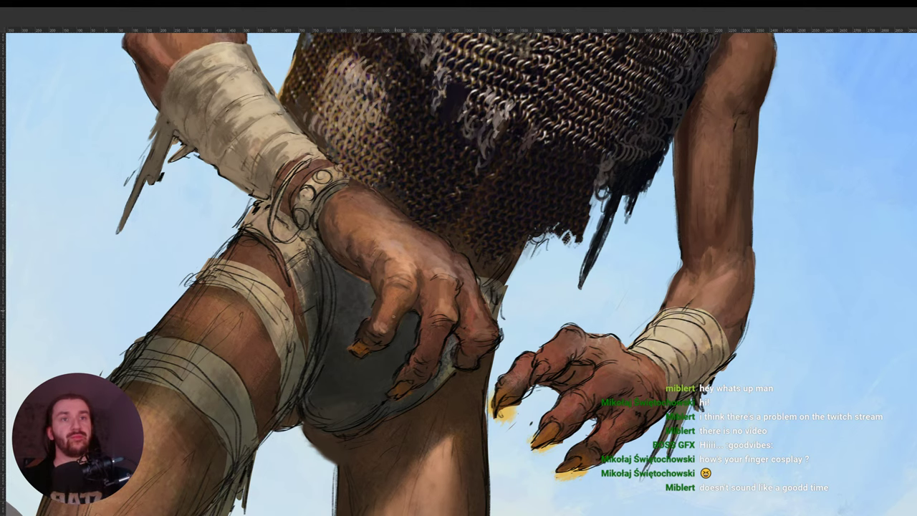
{"action": "key", "text": "r"}
{"action": "left_click_drag", "start_coordinate": [503, 264], "coordinate": [488, 242]}
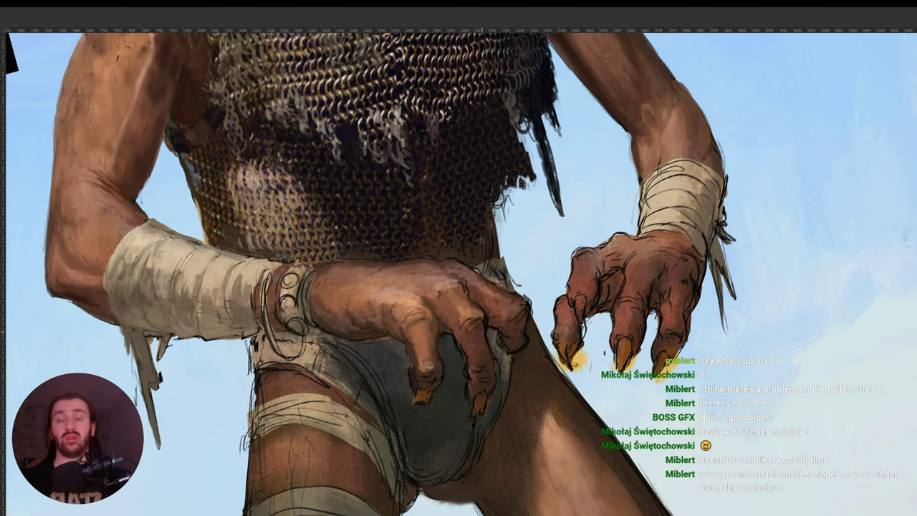
{"action": "left_click_drag", "start_coordinate": [604, 301], "coordinate": [477, 324]}
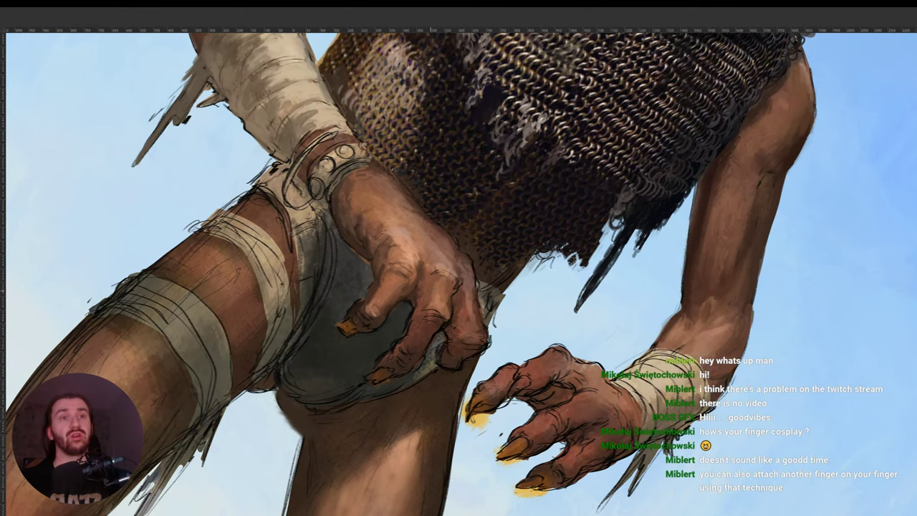
{"action": "left_click_drag", "start_coordinate": [447, 318], "coordinate": [436, 331]}
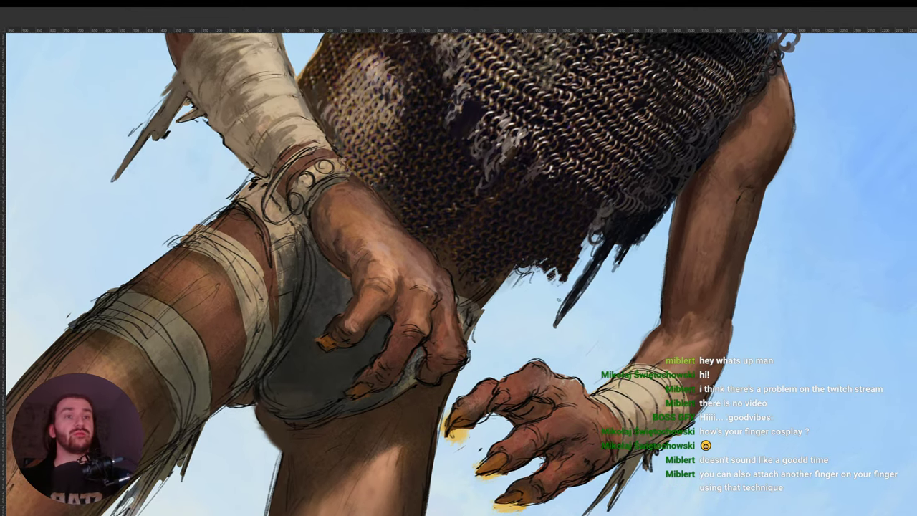
Blend the highlights and shadows over the near hand's middle and outermost knuckles.
{"action": "key", "text": "r"}
{"action": "key", "text": "Escape"}
{"action": "key", "text": "r"}
{"action": "left_click_drag", "start_coordinate": [580, 291], "coordinate": [478, 304]}
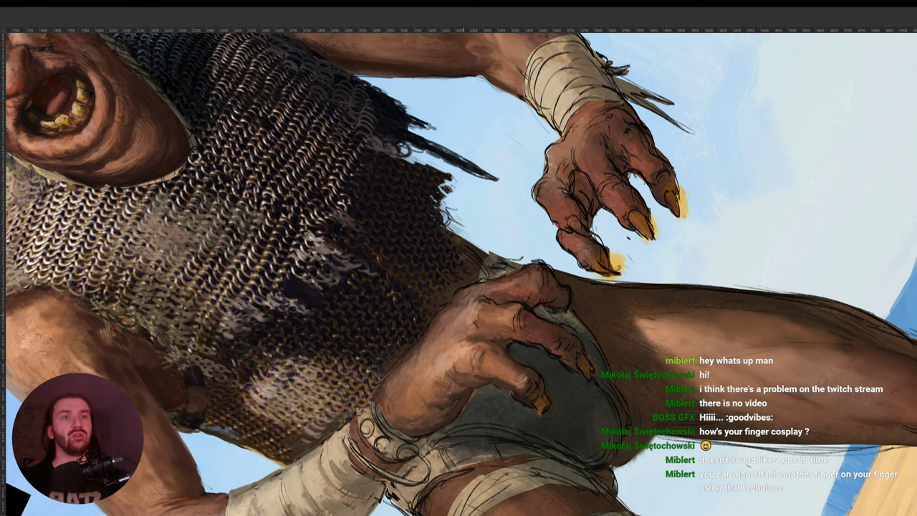
{"action": "key", "text": "r"}
{"action": "left_click_drag", "start_coordinate": [555, 255], "coordinate": [453, 387]}
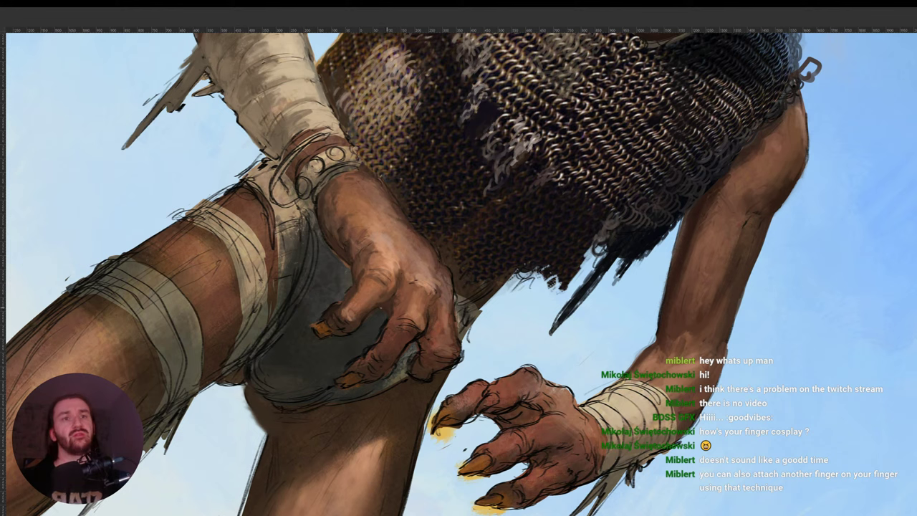
Paint over the sketch lines on the near hand's middle finger and define its fingertip and claw.
{"action": "key", "text": "r"}
{"action": "left_click_drag", "start_coordinate": [492, 328], "coordinate": [519, 296]}
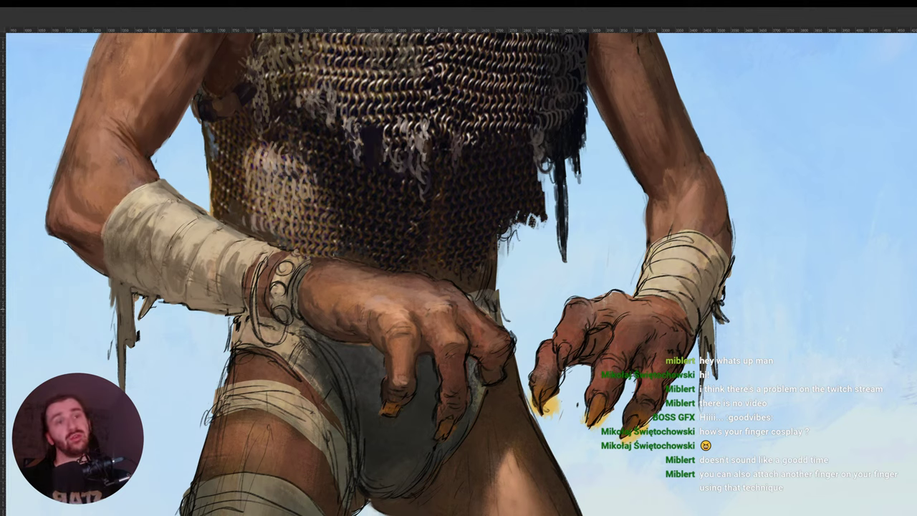
{"action": "key", "text": "r"}
{"action": "mouse_move", "coordinate": [552, 293]}
{"action": "left_mouse_down"}
{"action": "mouse_move", "coordinate": [550, 240]}
{"action": "mouse_move", "coordinate": [486, 240]}
{"action": "left_mouse_up"}
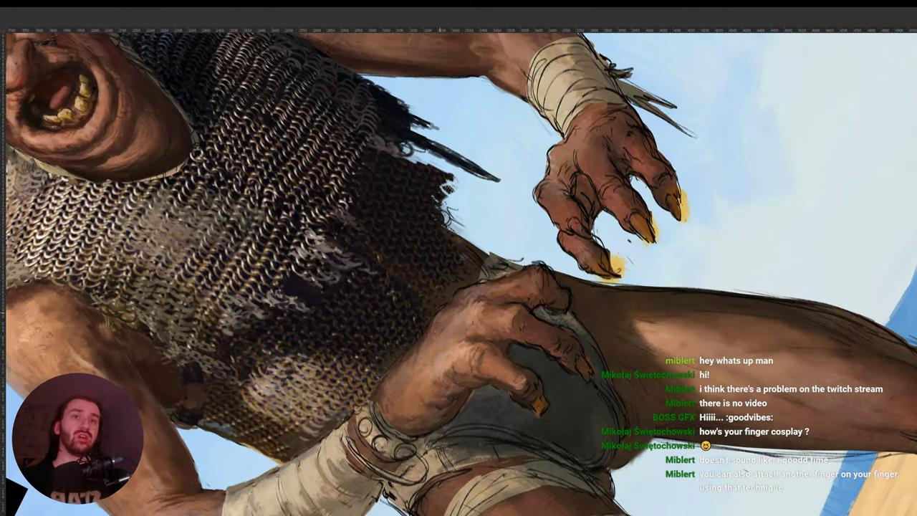
{"action": "key", "text": "r"}
{"action": "left_click_drag", "start_coordinate": [563, 261], "coordinate": [466, 358]}
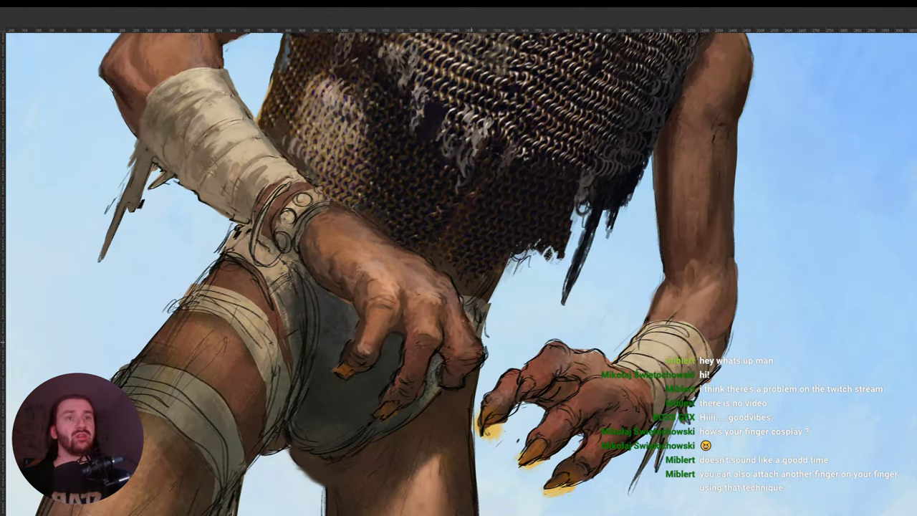
Clean up the yellow spill around the far hand's claws and repaint its innermost finger with lit skin tones.
{"action": "key", "text": "r"}
{"action": "left_click_drag", "start_coordinate": [610, 326], "coordinate": [621, 258]}
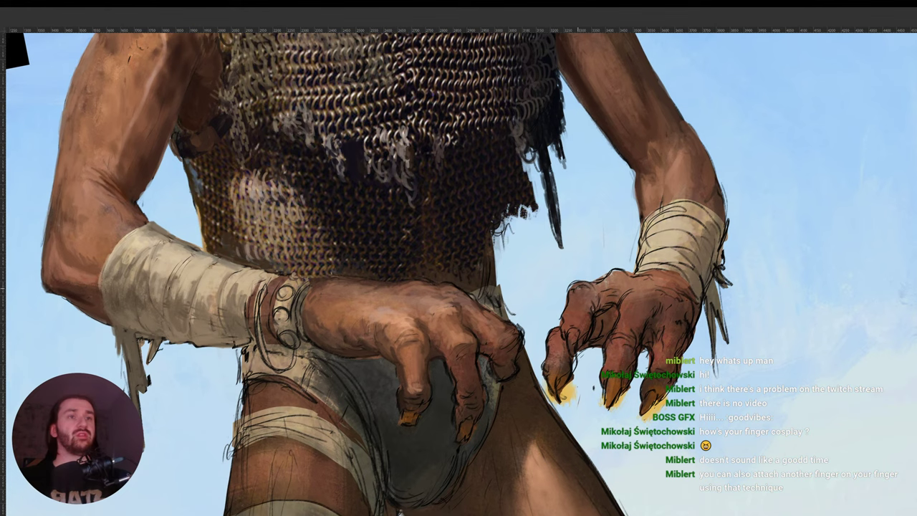
{"action": "left_click_drag", "start_coordinate": [579, 289], "coordinate": [573, 292]}
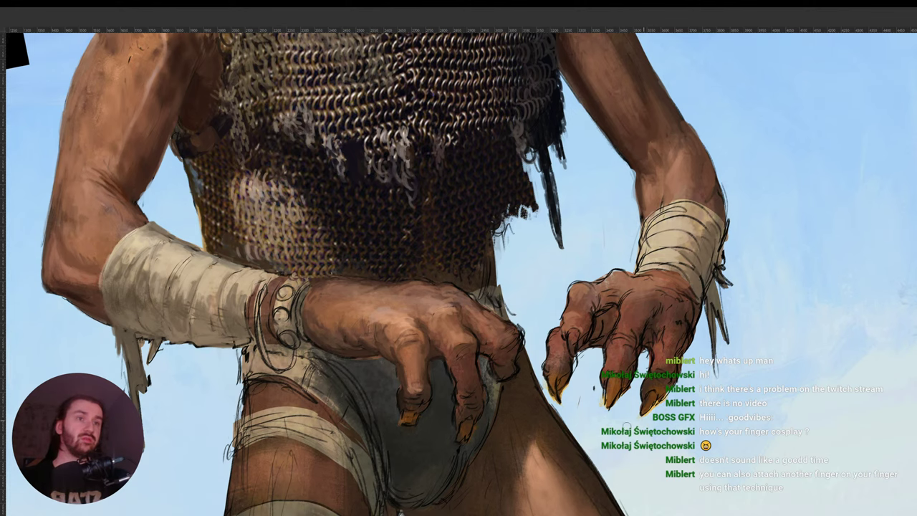
{"action": "key", "text": "r"}
{"action": "left_click_drag", "start_coordinate": [694, 386], "coordinate": [695, 405]}
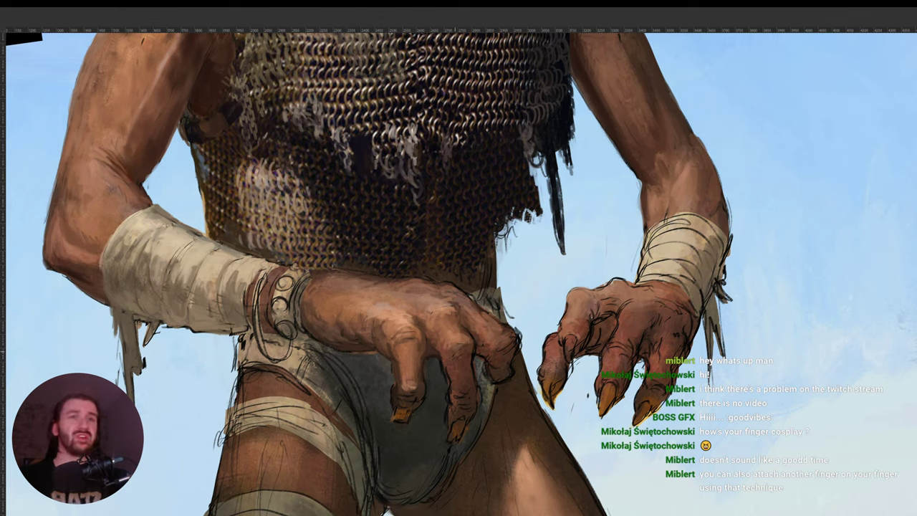
Sample skin tones from both hands and smooth the shading over the far hand's back and knuckles.
{"action": "left_click", "coordinate": [442, 307], "text": "alt"}
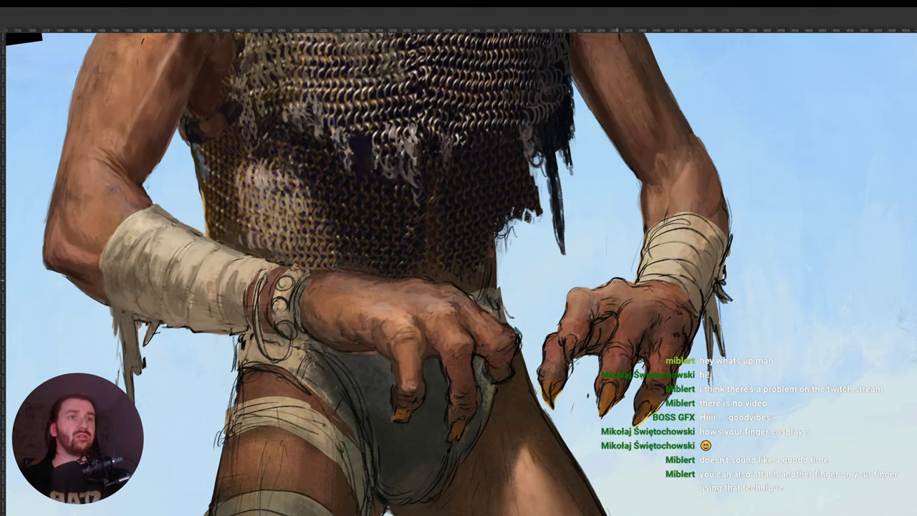
{"action": "left_click", "coordinate": [635, 309], "text": "alt"}
{"action": "left_click", "coordinate": [634, 305], "text": "alt"}
{"action": "left_click", "coordinate": [635, 303], "text": "alt"}
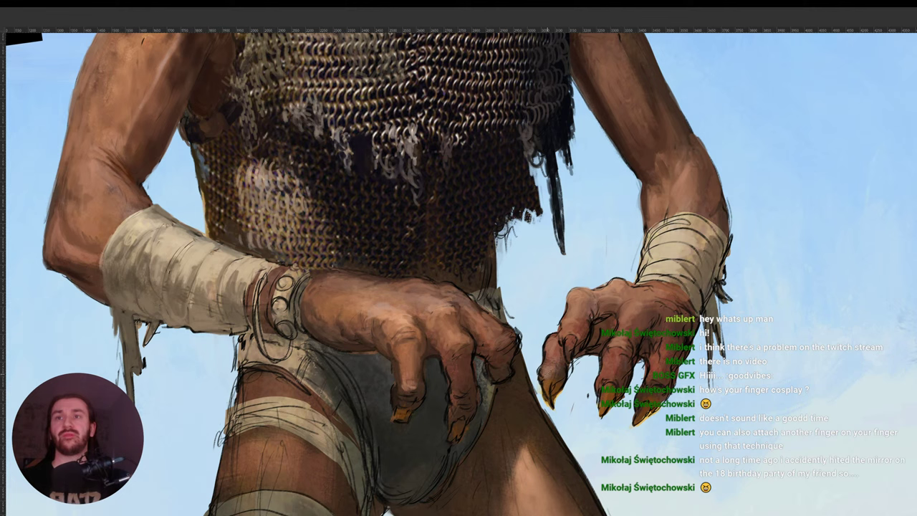
Sample the far hand's skin and claw colours and paint a claw on its inner curled finger.
{"action": "key", "text": "r"}
{"action": "left_click_drag", "start_coordinate": [678, 304], "coordinate": [682, 341]}
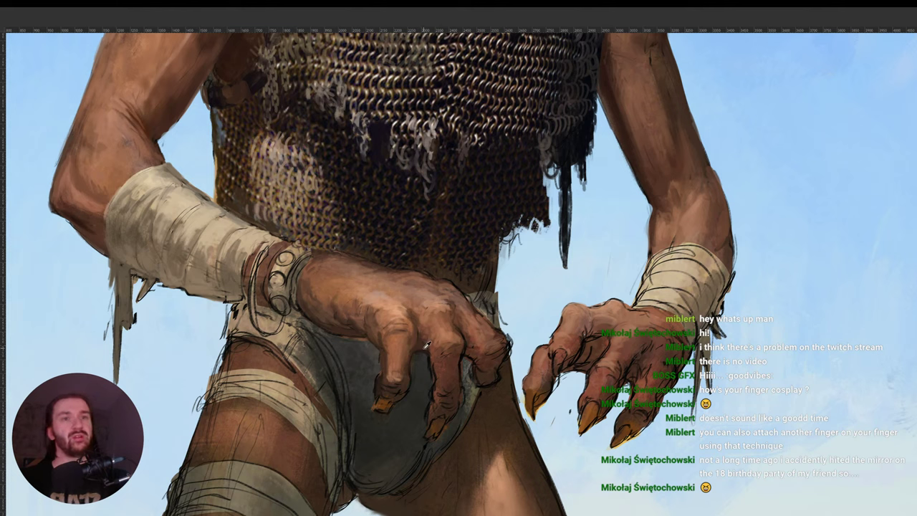
{"action": "left_click", "coordinate": [582, 345], "text": "alt"}
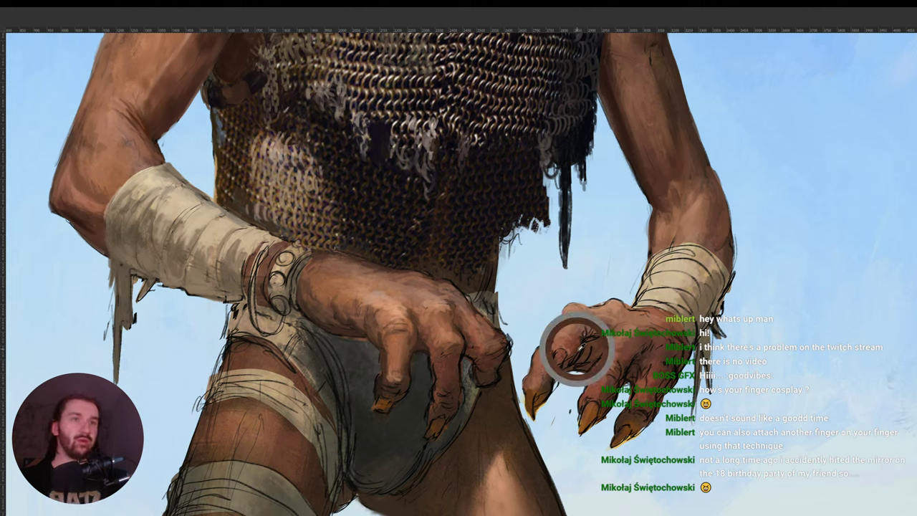
{"action": "left_click", "coordinate": [579, 348], "text": "alt"}
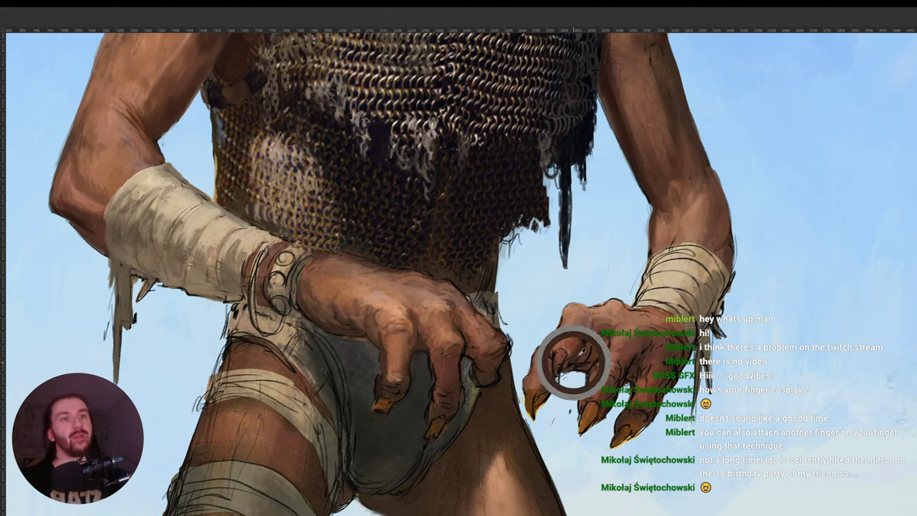
{"action": "left_click", "coordinate": [537, 396], "text": "alt"}
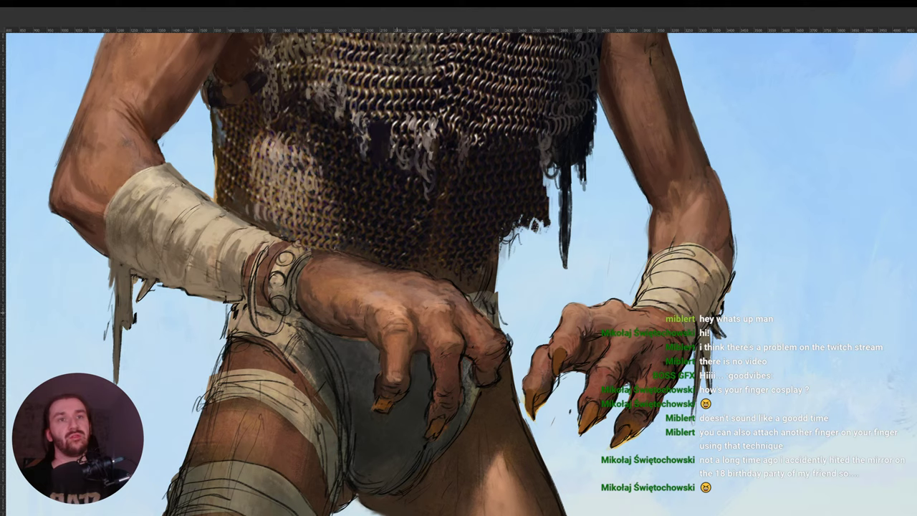
Cover the near wrist's sketched ring bracelet with a solid dark brown band and sample tones around it.
{"action": "left_click_drag", "start_coordinate": [402, 328], "coordinate": [566, 406]}
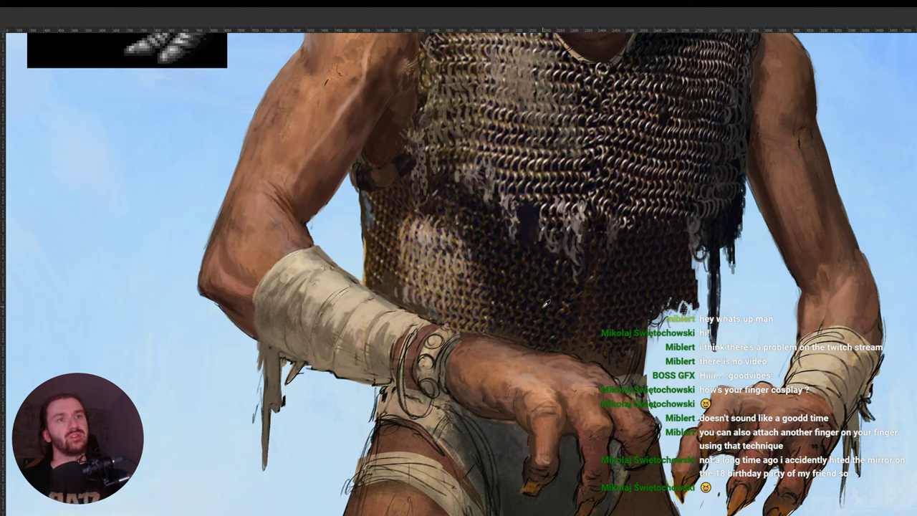
{"action": "mouse_move", "coordinate": [421, 370]}
{"action": "left_mouse_down"}
{"action": "mouse_move", "coordinate": [434, 371]}
{"action": "mouse_move", "coordinate": [433, 353]}
{"action": "mouse_move", "coordinate": [423, 358]}
{"action": "mouse_move", "coordinate": [438, 392]}
{"action": "mouse_move", "coordinate": [423, 380]}
{"action": "mouse_move", "coordinate": [424, 344]}
{"action": "mouse_move", "coordinate": [442, 350]}
{"action": "mouse_move", "coordinate": [458, 333]}
{"action": "mouse_move", "coordinate": [429, 341]}
{"action": "mouse_move", "coordinate": [436, 380]}
{"action": "mouse_move", "coordinate": [456, 382]}
{"action": "mouse_move", "coordinate": [450, 388]}
{"action": "mouse_move", "coordinate": [443, 351]}
{"action": "mouse_move", "coordinate": [457, 338]}
{"action": "mouse_move", "coordinate": [451, 347]}
{"action": "left_mouse_up"}
{"action": "left_click", "coordinate": [456, 360], "text": "alt"}
{"action": "left_click", "coordinate": [446, 379], "text": "alt"}
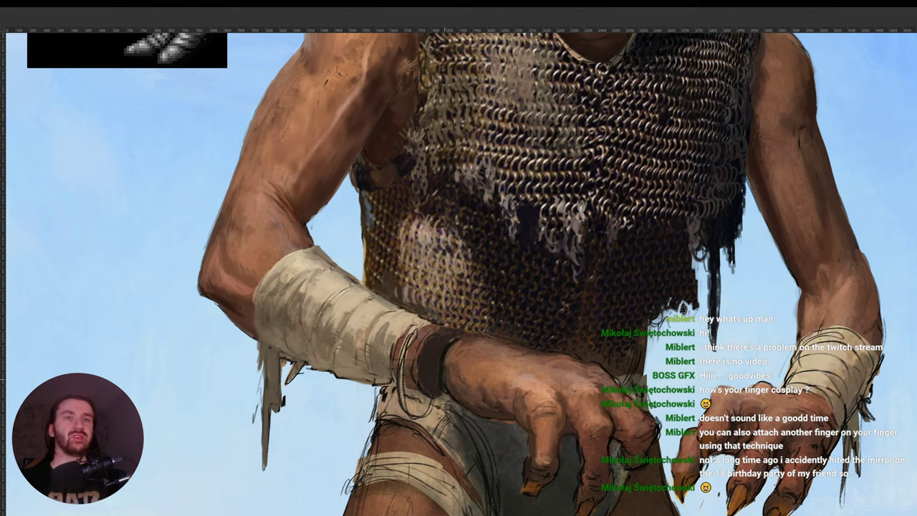
Sample tones around the near wrist's dark bracelet and paint two round, lighter studs onto the band.
{"action": "left_click", "coordinate": [452, 393], "text": "alt"}
{"action": "left_click", "coordinate": [448, 388], "text": "alt"}
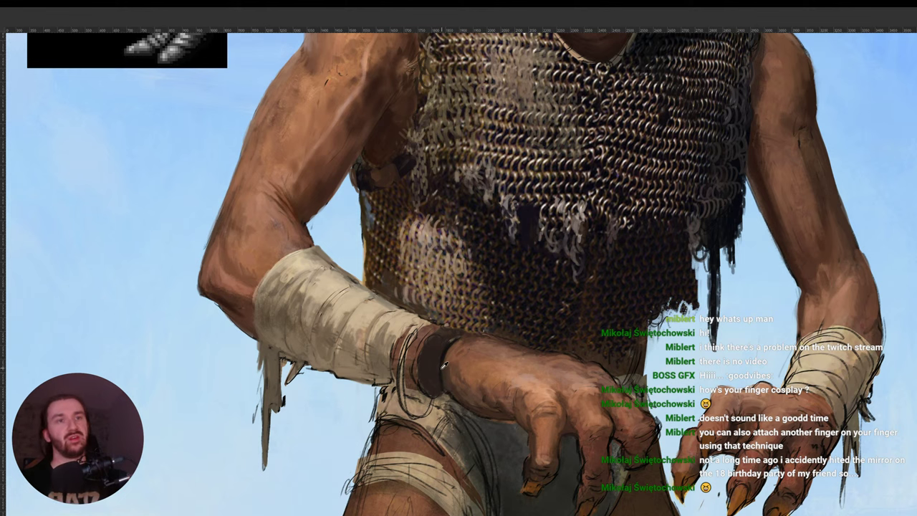
{"action": "key", "text": "r"}
{"action": "mouse_move", "coordinate": [654, 281]}
{"action": "left_mouse_down"}
{"action": "mouse_move", "coordinate": [565, 416]}
{"action": "mouse_move", "coordinate": [543, 432]}
{"action": "left_mouse_up"}
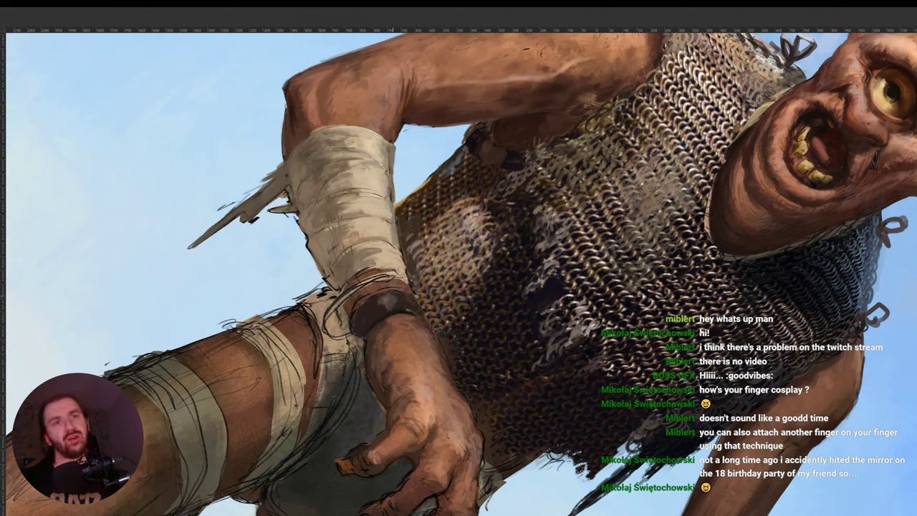
{"action": "left_click_drag", "start_coordinate": [367, 315], "coordinate": [369, 315]}
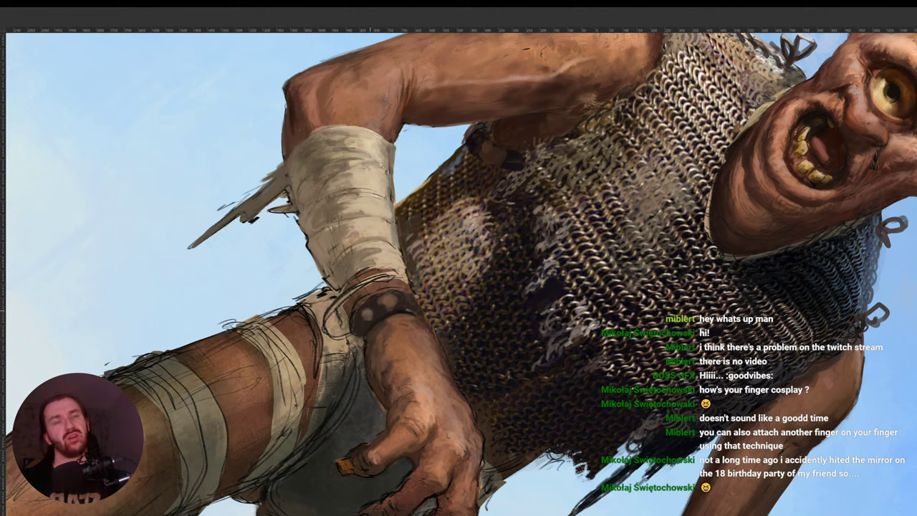
{"action": "left_click_drag", "start_coordinate": [396, 299], "coordinate": [399, 307]}
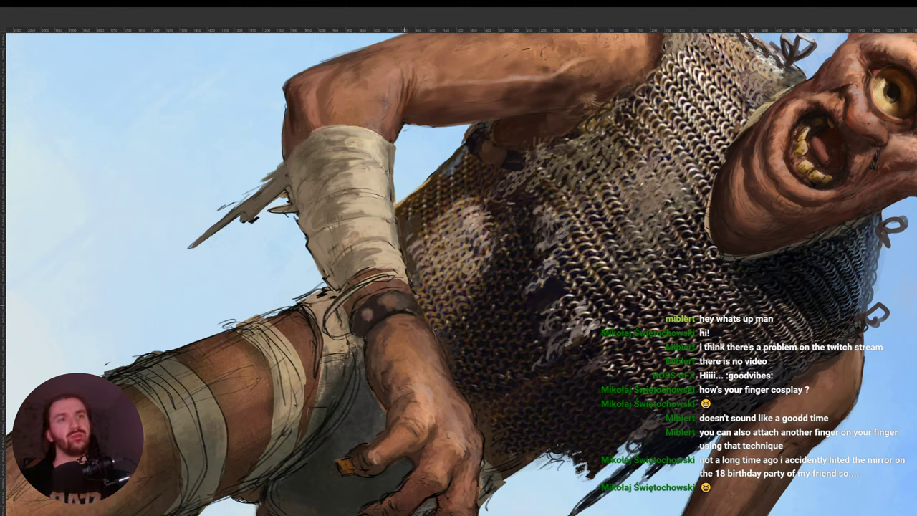
{"action": "key", "text": "r"}
{"action": "left_click_drag", "start_coordinate": [581, 296], "coordinate": [493, 233]}
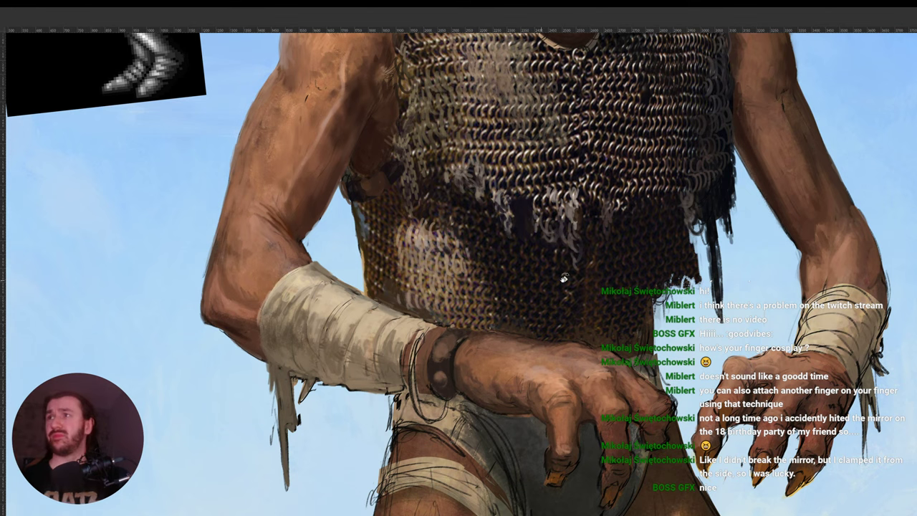
Sample skin and bracelet tones, add yellowish brass highlights to the bracelet's studs, and refine the band's edges against the hand.
{"action": "left_click_drag", "start_coordinate": [597, 272], "coordinate": [607, 284]}
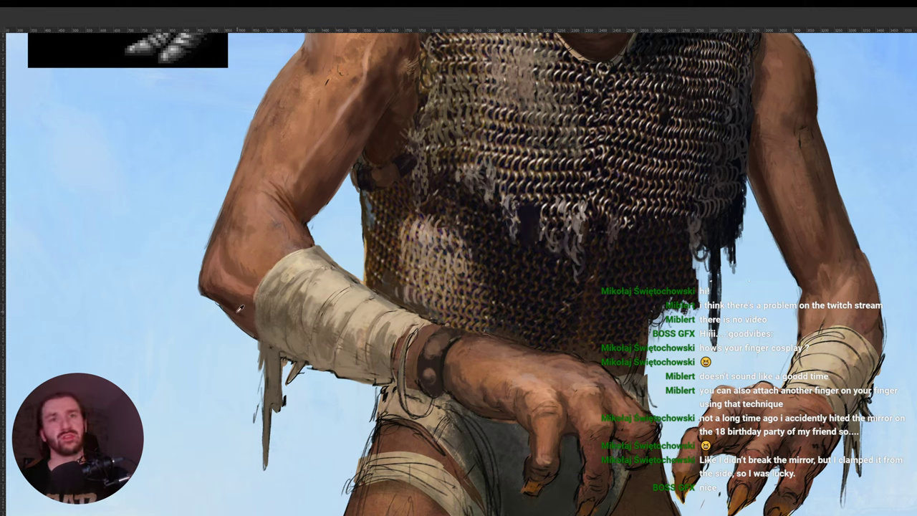
{"action": "left_click", "coordinate": [239, 308], "text": "alt"}
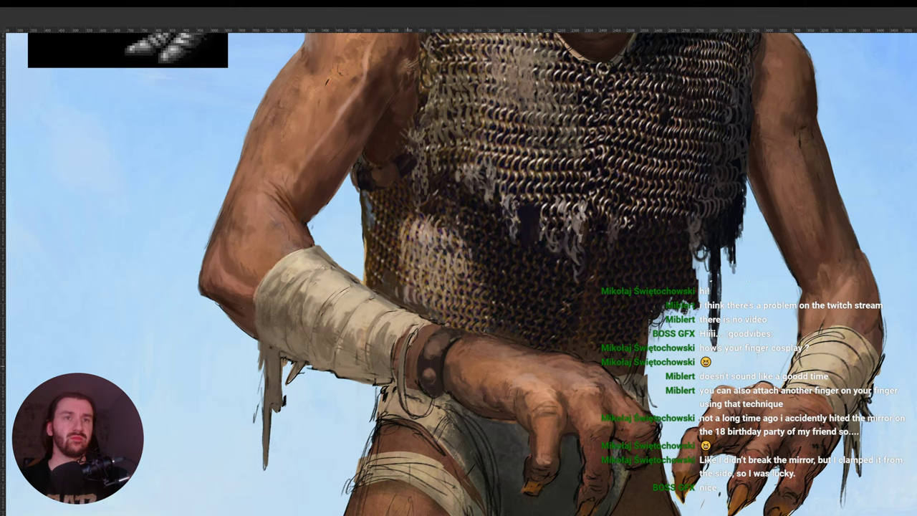
{"action": "left_click", "coordinate": [418, 349], "text": "alt"}
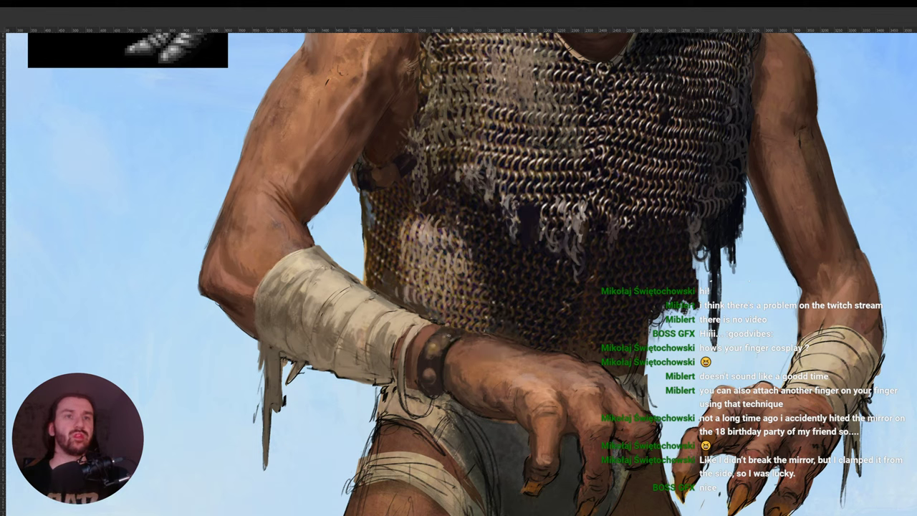
{"action": "left_click", "coordinate": [437, 357], "text": "alt"}
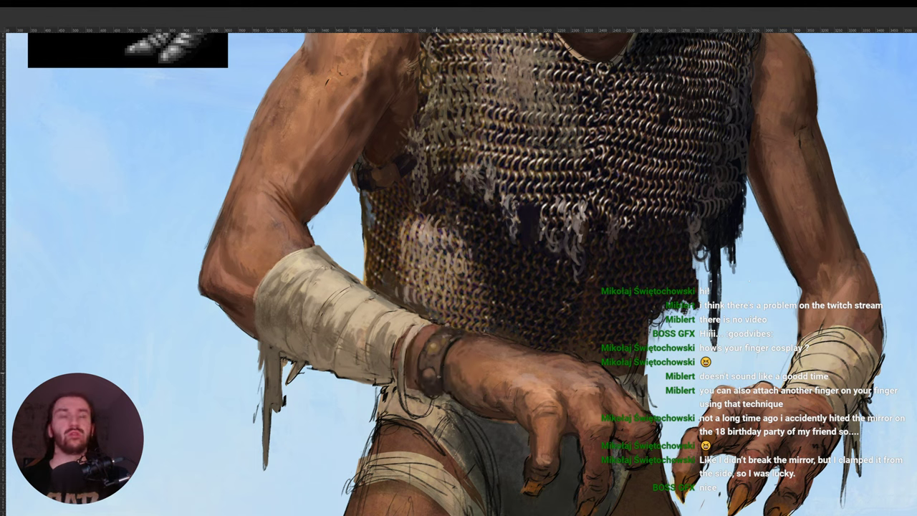
{"action": "left_click", "coordinate": [455, 342], "text": "alt"}
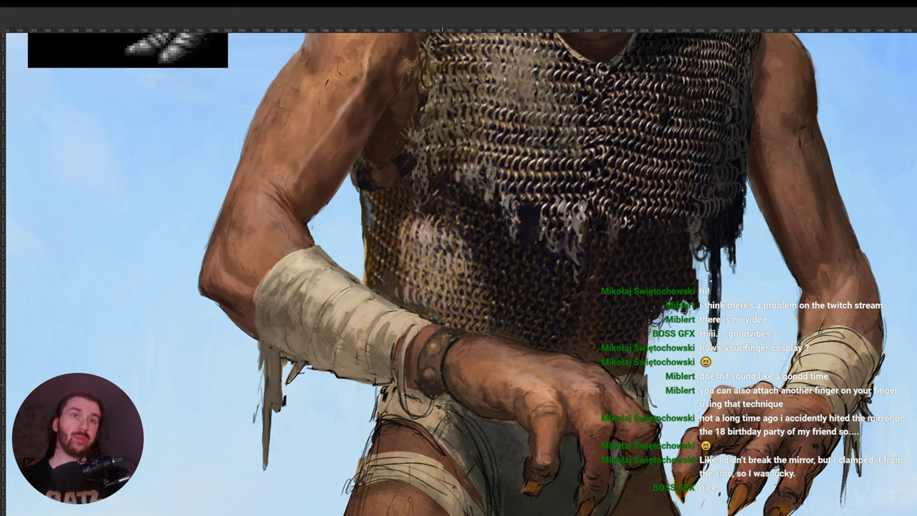
{"action": "left_click", "coordinate": [455, 370], "text": "alt"}
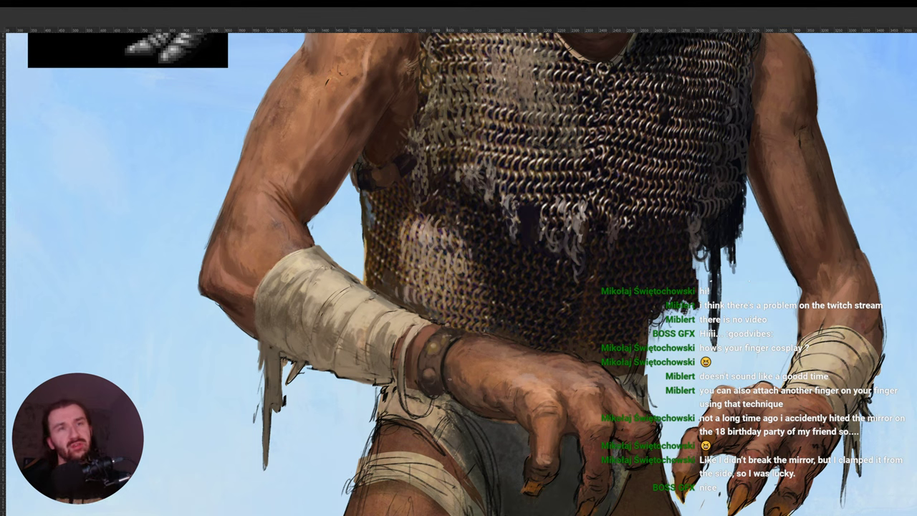
{"action": "left_click", "coordinate": [469, 336], "text": "alt"}
{"action": "left_click", "coordinate": [454, 342], "text": "alt"}
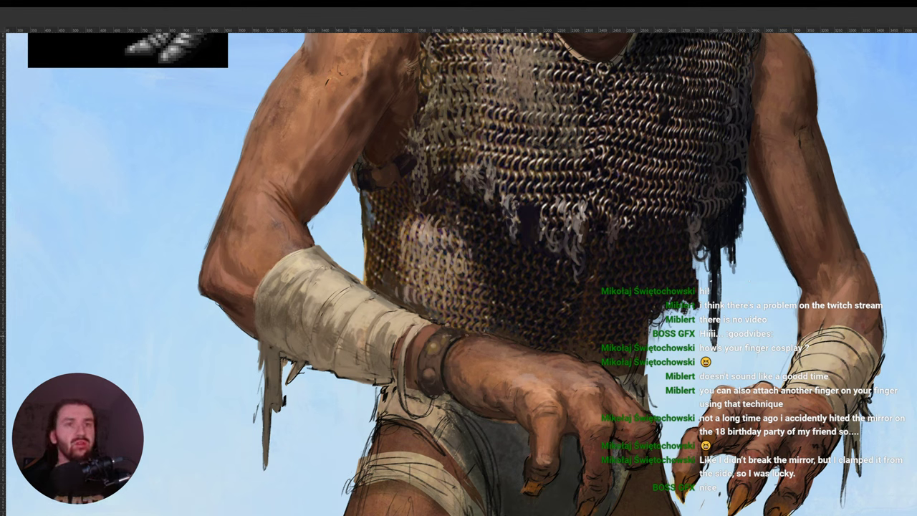
Sample the near hand's skin tone below the bracelet and refine the shading along the hand's lower edge.
{"action": "left_click_drag", "start_coordinate": [465, 344], "coordinate": [379, 283]}
{"action": "key", "text": "r"}
{"action": "left_click_drag", "start_coordinate": [523, 375], "coordinate": [390, 373]}
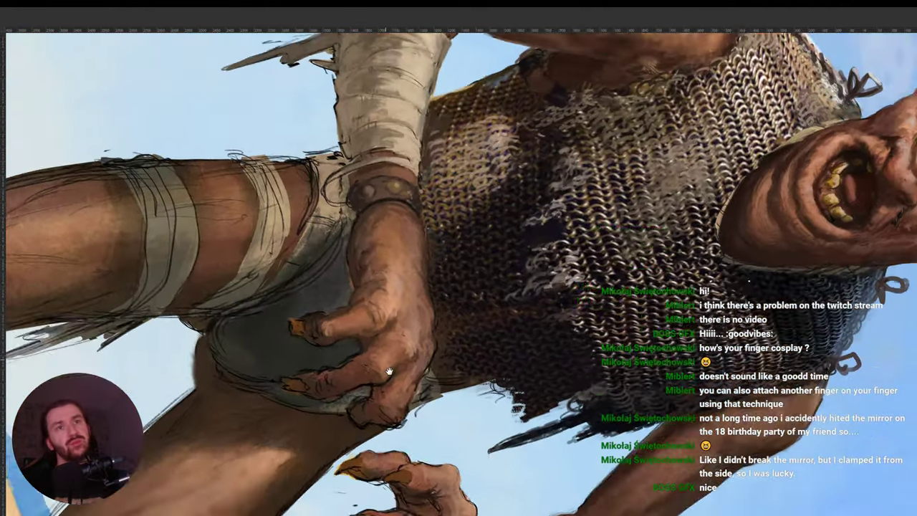
{"action": "key", "text": "space"}
{"action": "left_click_drag", "start_coordinate": [374, 296], "coordinate": [391, 365]}
{"action": "left_click", "coordinate": [382, 331], "text": "alt"}
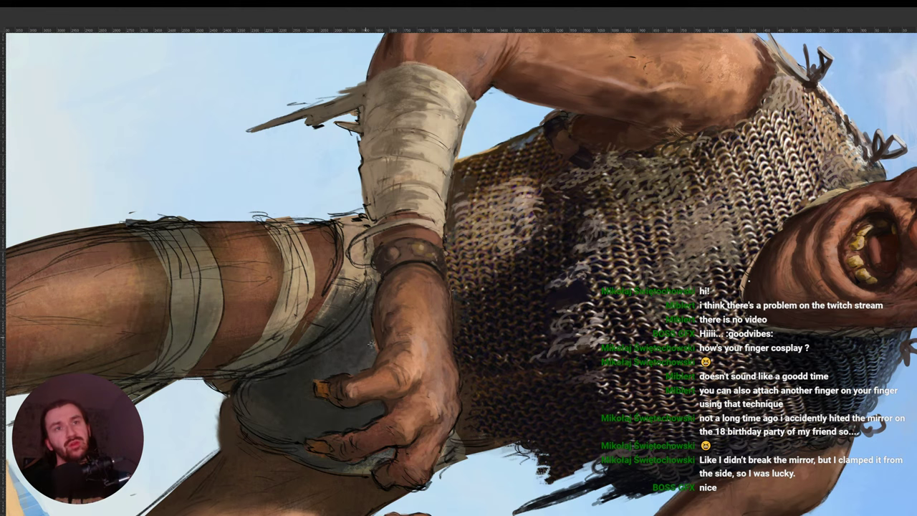
{"action": "key", "text": "r"}
{"action": "left_click_drag", "start_coordinate": [527, 329], "coordinate": [598, 268]}
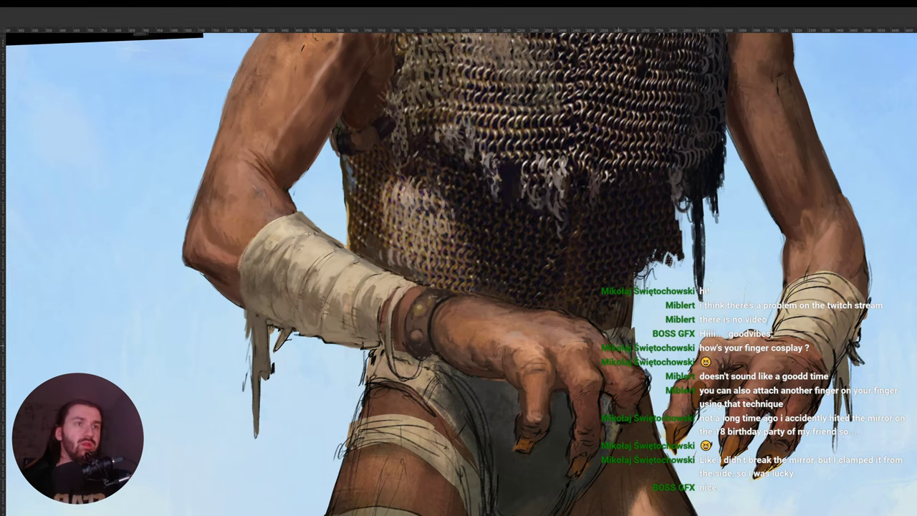
Sample a reddish skin tone from the nose and warm the shadow along the near hand's underside.
{"action": "key", "text": "r"}
{"action": "left_click_drag", "start_coordinate": [663, 310], "coordinate": [570, 403]}
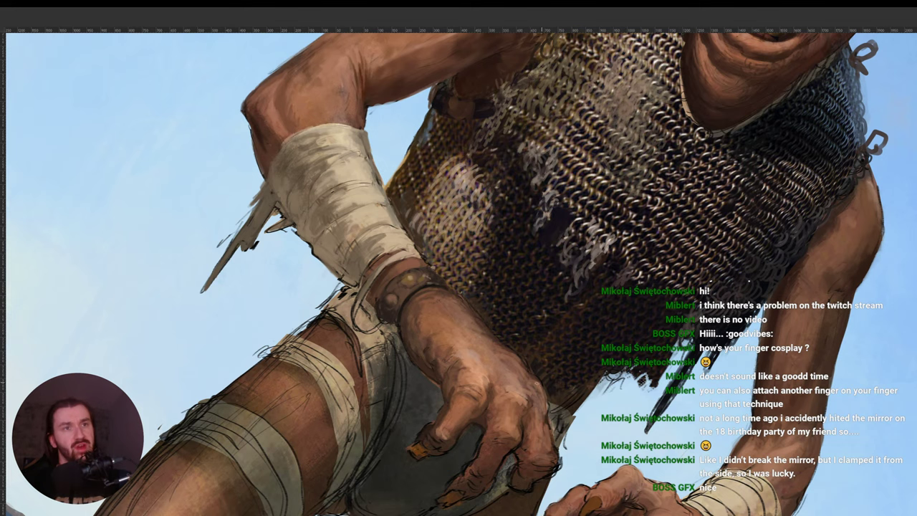
{"action": "key", "text": "r"}
{"action": "left_click_drag", "start_coordinate": [543, 393], "coordinate": [493, 396]}
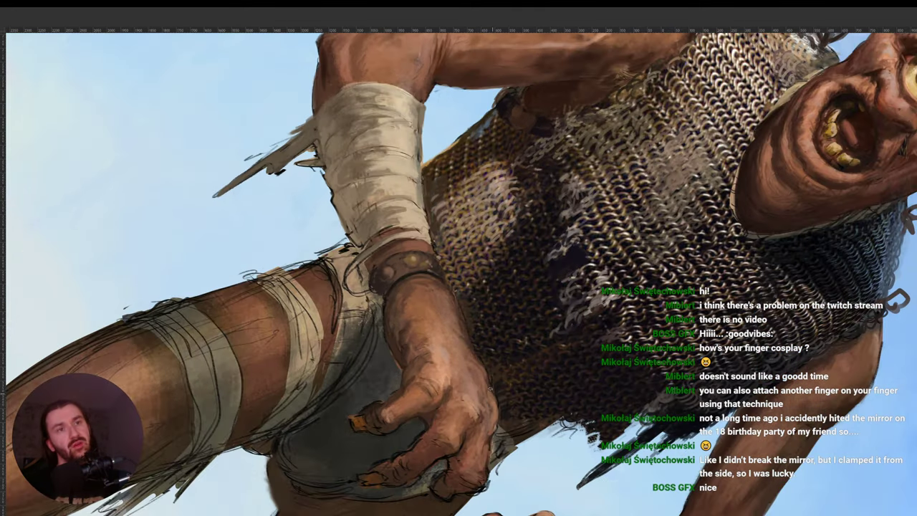
{"action": "left_click_drag", "start_coordinate": [490, 407], "coordinate": [364, 479]}
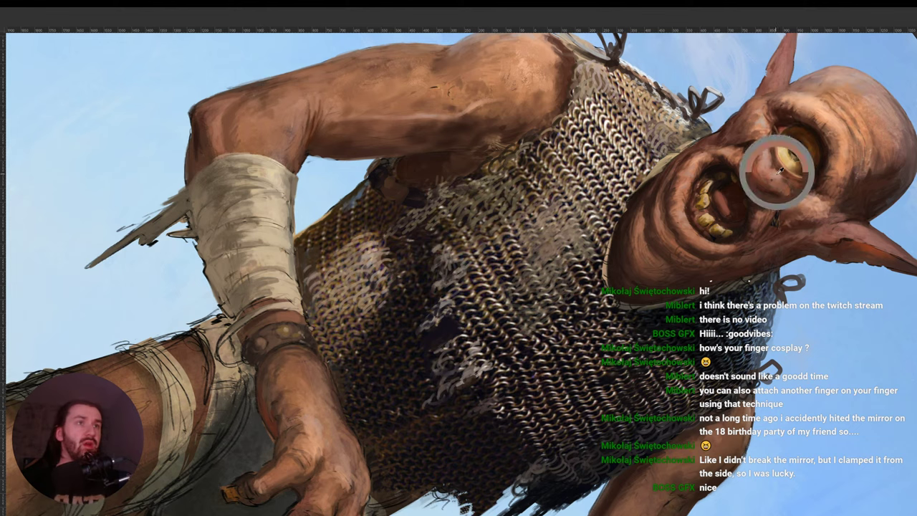
{"action": "mouse_move", "coordinate": [642, 333]}
{"action": "left_mouse_down"}
{"action": "mouse_move", "coordinate": [631, 223]}
{"action": "mouse_move", "coordinate": [631, 264]}
{"action": "left_mouse_up"}
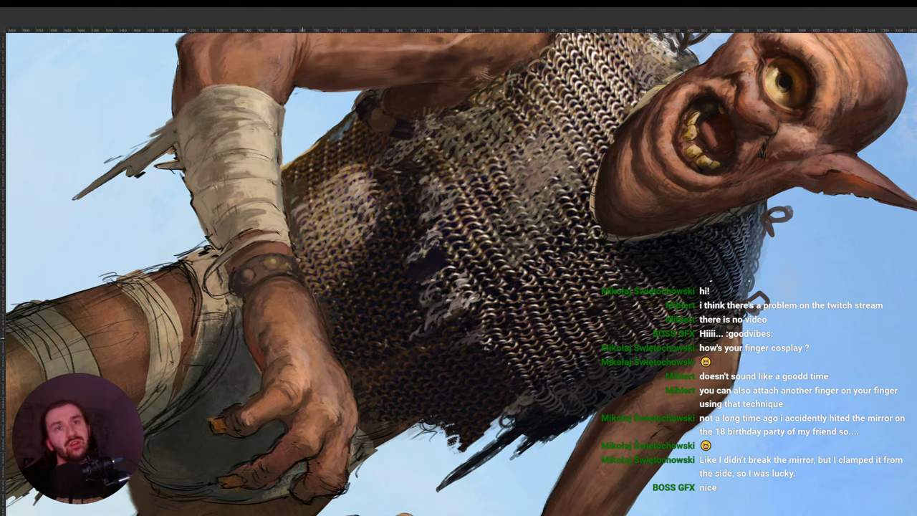
{"action": "left_click_drag", "start_coordinate": [534, 306], "coordinate": [466, 222]}
{"action": "left_click_drag", "start_coordinate": [435, 365], "coordinate": [425, 316]}
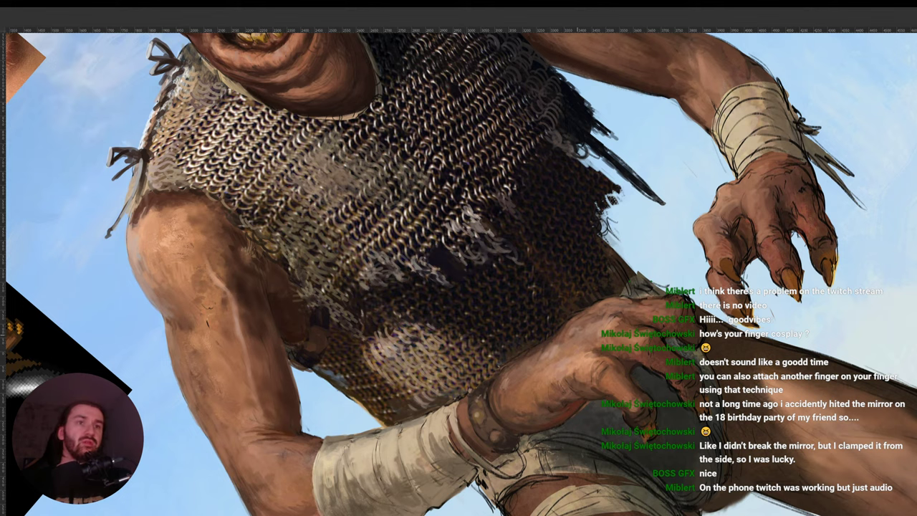
Sample several skin tones from the near hand's fingers and refine the shading around the middle knuckles.
{"action": "key", "text": "r"}
{"action": "left_click_drag", "start_coordinate": [629, 327], "coordinate": [621, 299]}
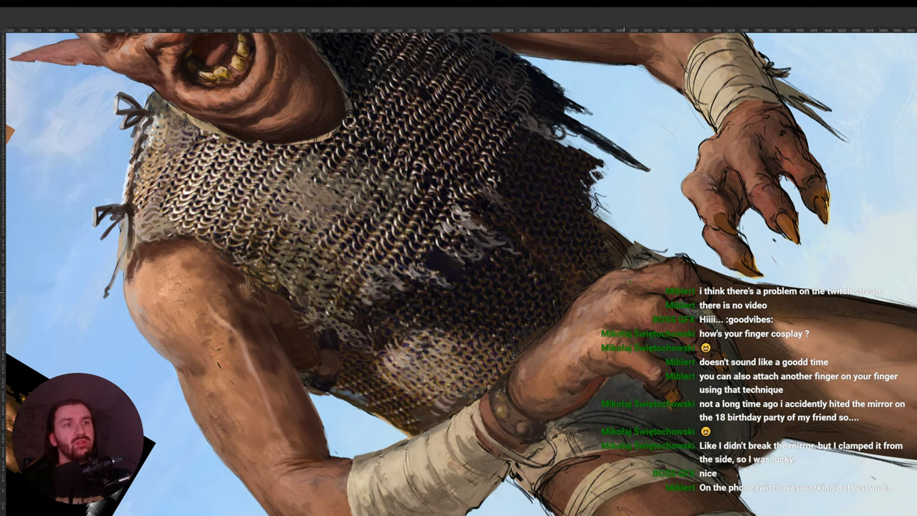
{"action": "key", "text": "r"}
{"action": "left_click_drag", "start_coordinate": [656, 273], "coordinate": [498, 416]}
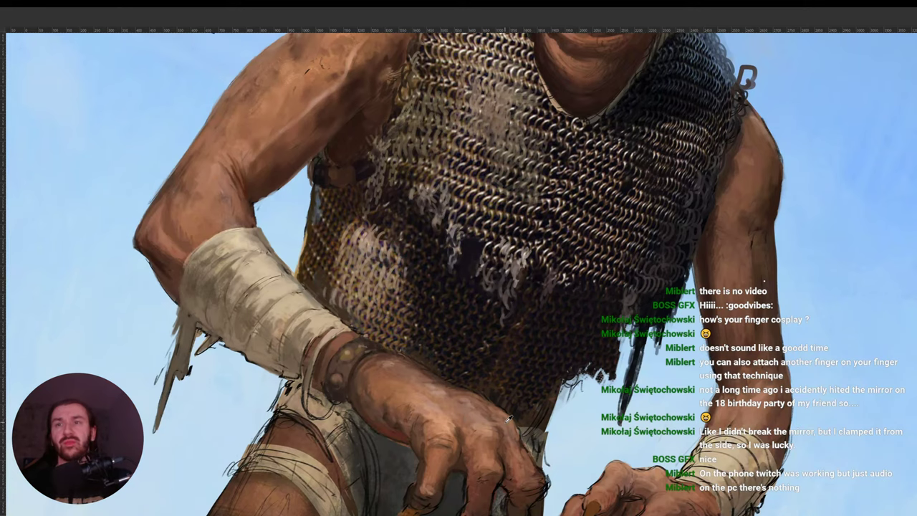
{"action": "key", "text": "space"}
{"action": "left_click_drag", "start_coordinate": [503, 438], "coordinate": [486, 394]}
{"action": "key", "text": "r"}
{"action": "left_click_drag", "start_coordinate": [587, 373], "coordinate": [568, 394]}
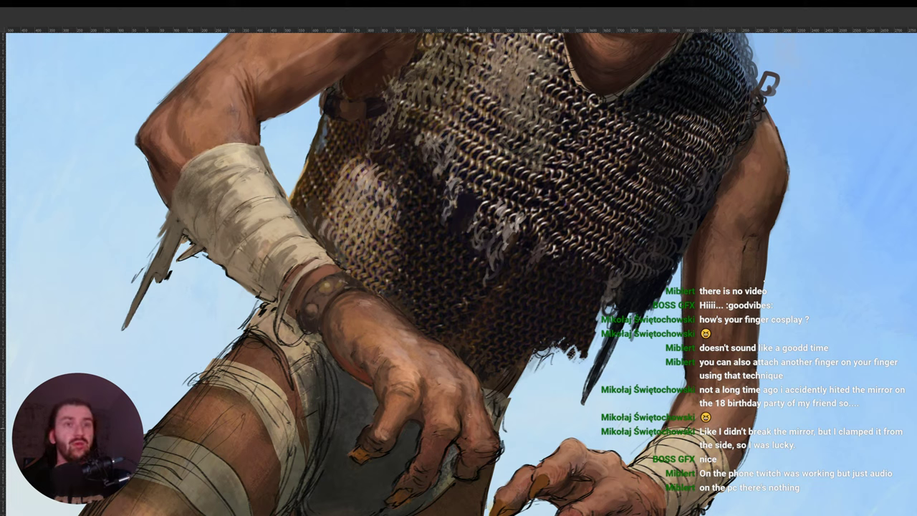
{"action": "left_click_drag", "start_coordinate": [469, 416], "coordinate": [475, 380]}
{"action": "left_click", "coordinate": [460, 398], "text": "alt"}
{"action": "left_click", "coordinate": [466, 389], "text": "alt"}
{"action": "left_click", "coordinate": [458, 400], "text": "alt"}
{"action": "left_click", "coordinate": [460, 404], "text": "alt"}
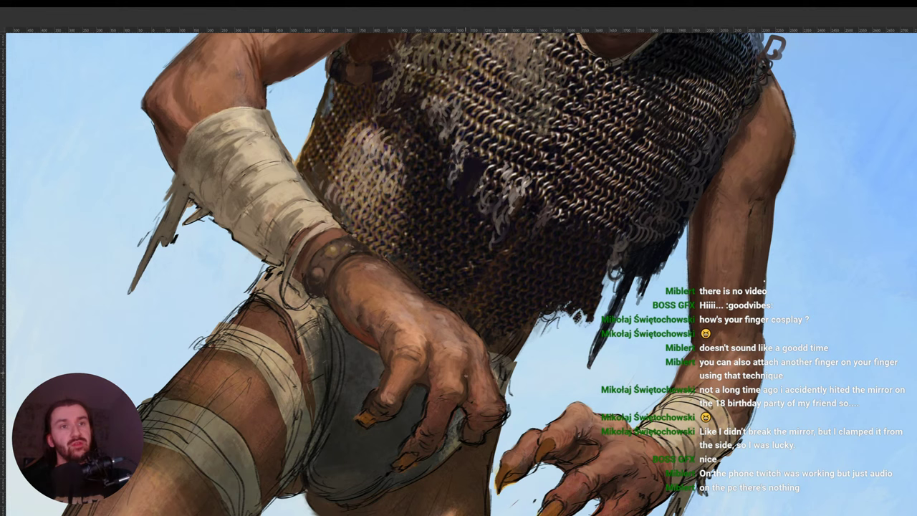
Examine the near hand's curled outer finger and the whole figure from several canvas angles.
{"action": "key", "text": "r"}
{"action": "left_click_drag", "start_coordinate": [574, 369], "coordinate": [522, 226]}
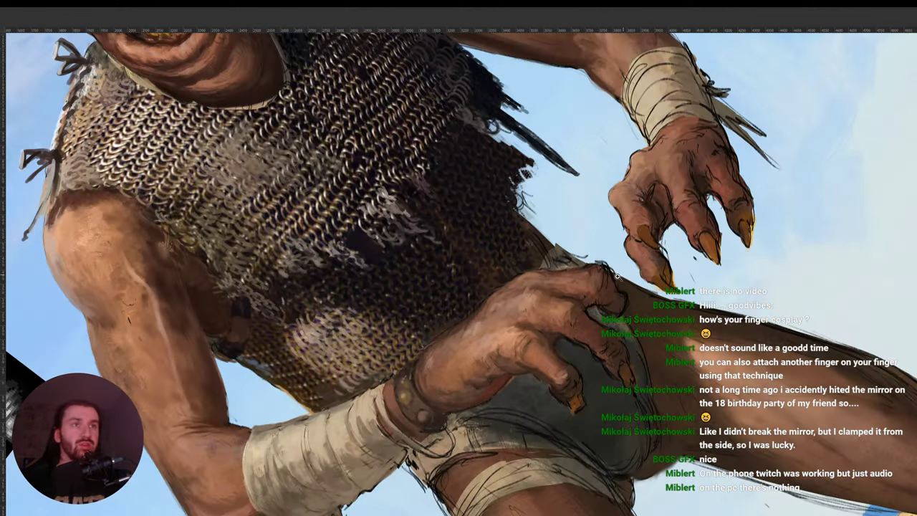
{"action": "key", "text": "z"}
{"action": "left_click_drag", "start_coordinate": [622, 275], "coordinate": [609, 272]}
{"action": "key", "text": "r"}
{"action": "left_click_drag", "start_coordinate": [660, 219], "coordinate": [520, 385]}
{"action": "key", "text": "z"}
{"action": "key", "text": "r"}
{"action": "left_click_drag", "start_coordinate": [616, 364], "coordinate": [618, 347]}
{"action": "key", "text": "z"}
{"action": "left_click_drag", "start_coordinate": [535, 372], "coordinate": [496, 220]}
{"action": "key", "text": "space"}
{"action": "key", "text": "z"}
{"action": "key", "text": "r"}
{"action": "key", "text": "space"}
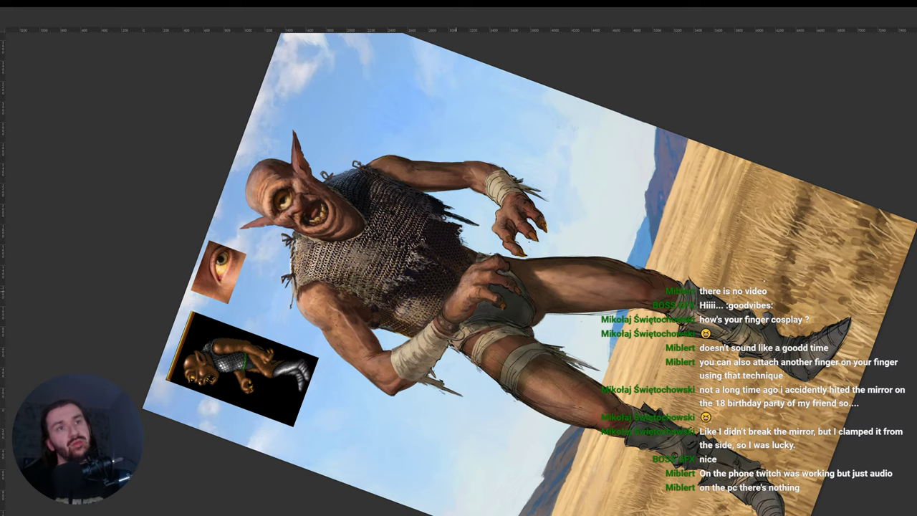
{"action": "key", "text": "r"}
{"action": "left_click_drag", "start_coordinate": [559, 247], "coordinate": [532, 367]}
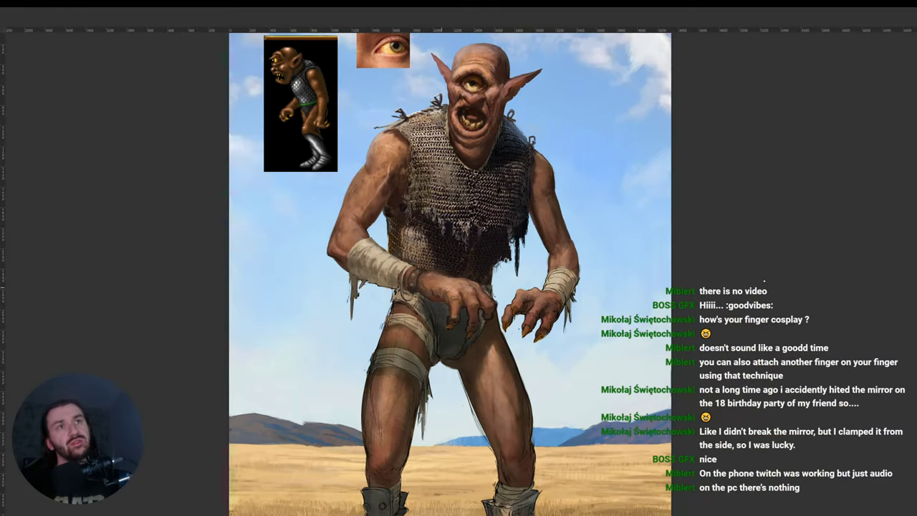
Sample tones beneath the near hand and from the far hand, and touch up the shading around both.
{"action": "left_click", "coordinate": [435, 296], "text": "alt"}
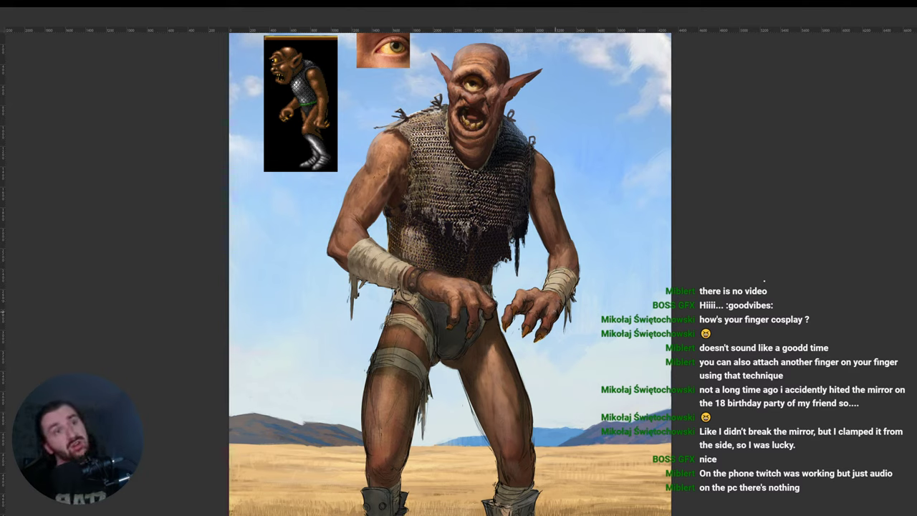
{"action": "left_click", "coordinate": [559, 309], "text": "alt"}
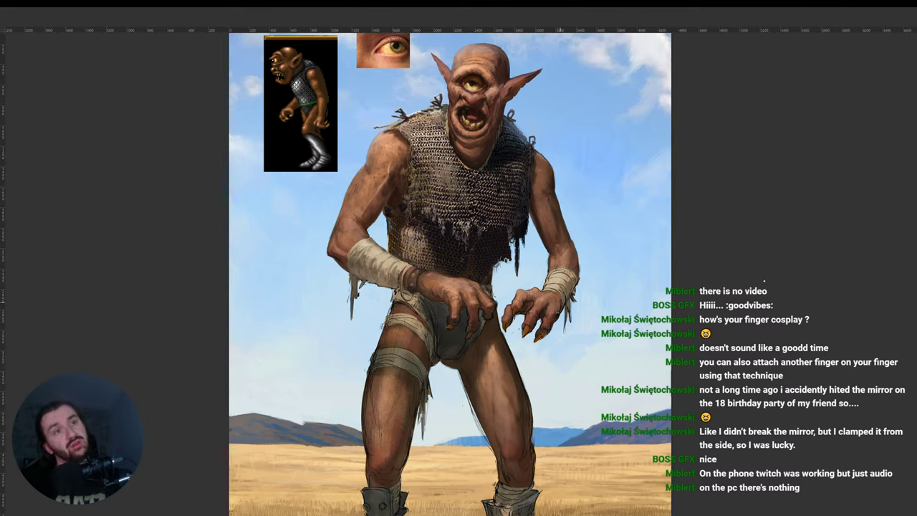
{"action": "left_click", "coordinate": [542, 300], "text": "alt"}
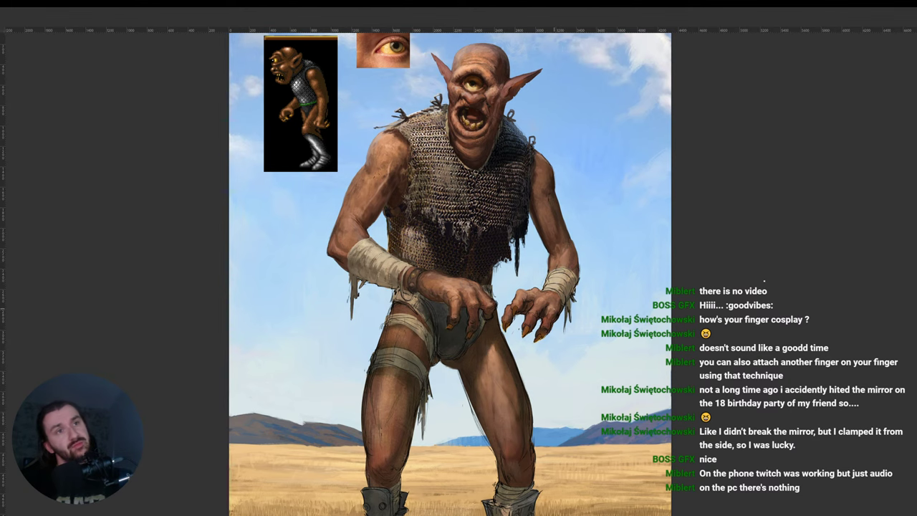
{"action": "key", "text": "r"}
{"action": "left_click_drag", "start_coordinate": [582, 289], "coordinate": [491, 358]}
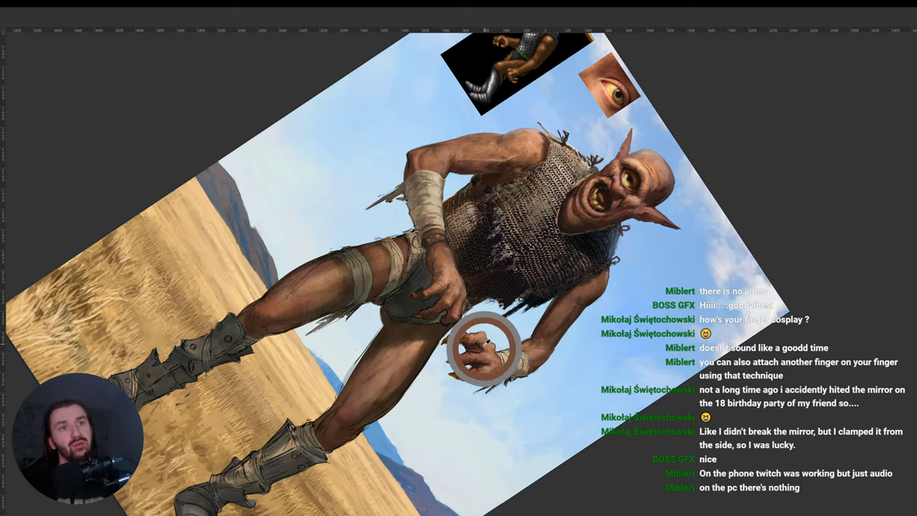
{"action": "key", "text": "r"}
{"action": "left_click_drag", "start_coordinate": [577, 330], "coordinate": [557, 213]}
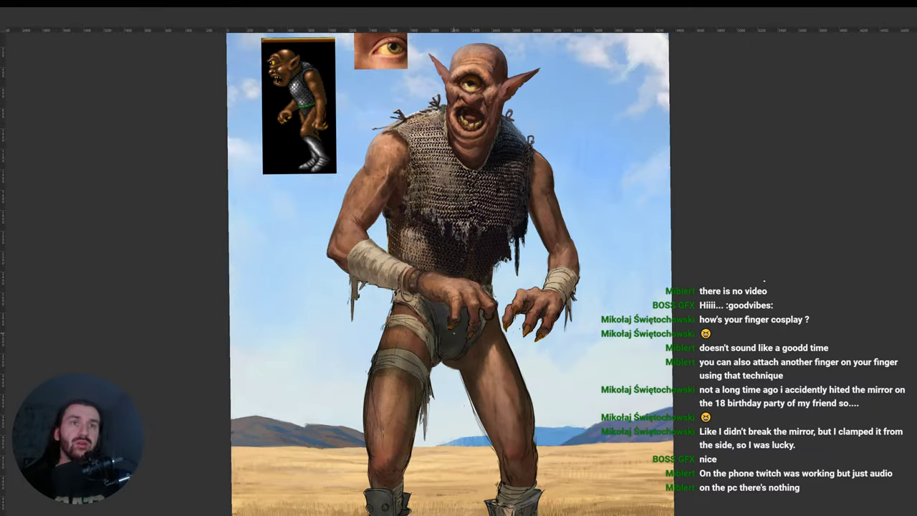
Examine both hands up close, and compare the figure with the sprite and eye reference images.
{"action": "scroll", "coordinate": [454, 321], "scroll_direction": "up", "scroll_amount": 5}
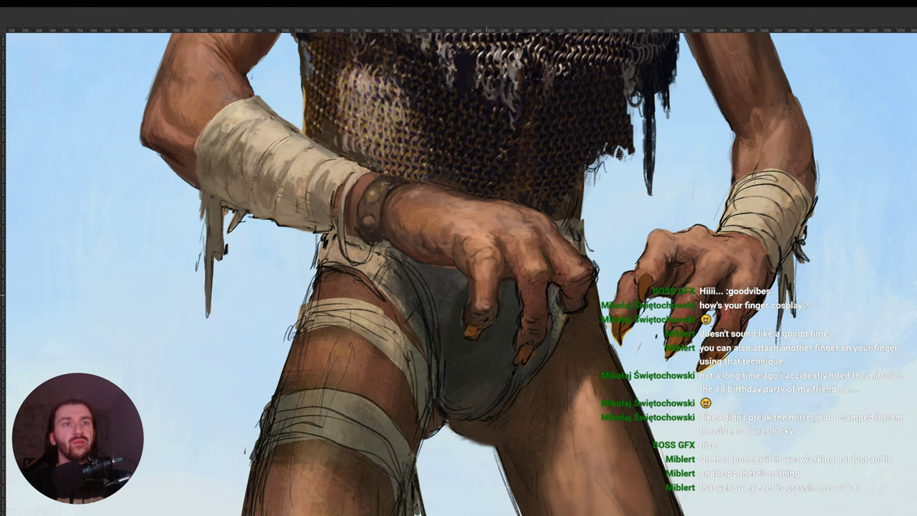
{"action": "left_click_drag", "start_coordinate": [524, 319], "coordinate": [445, 319]}
{"action": "left_click_drag", "start_coordinate": [382, 112], "coordinate": [463, 115]}
{"action": "scroll", "coordinate": [514, 199], "scroll_direction": "down", "scroll_amount": 3}
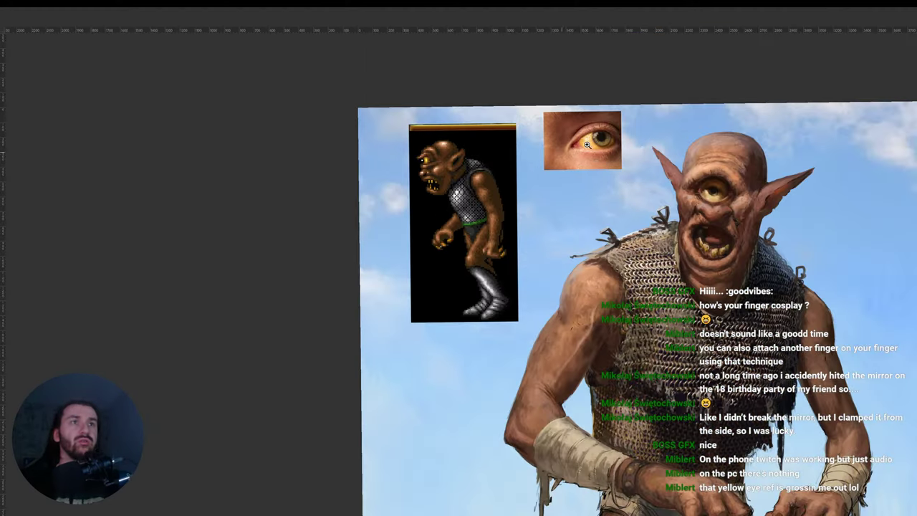
{"action": "left_click_drag", "start_coordinate": [673, 396], "coordinate": [551, 270]}
{"action": "left_click_drag", "start_coordinate": [512, 69], "coordinate": [501, 224]}
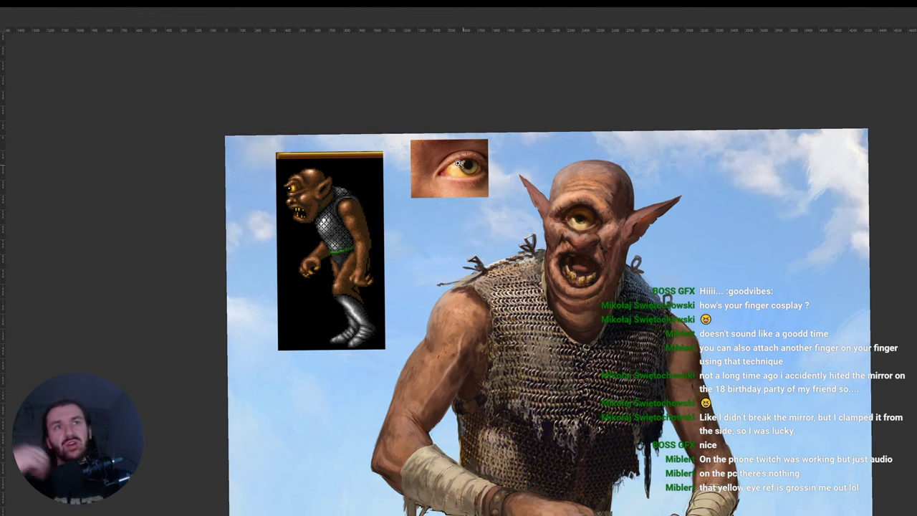
Sample the dark grey of the loincloth beneath the near wrist and touch up its shaded edge.
{"action": "scroll", "coordinate": [474, 167], "scroll_direction": "up", "scroll_amount": 3}
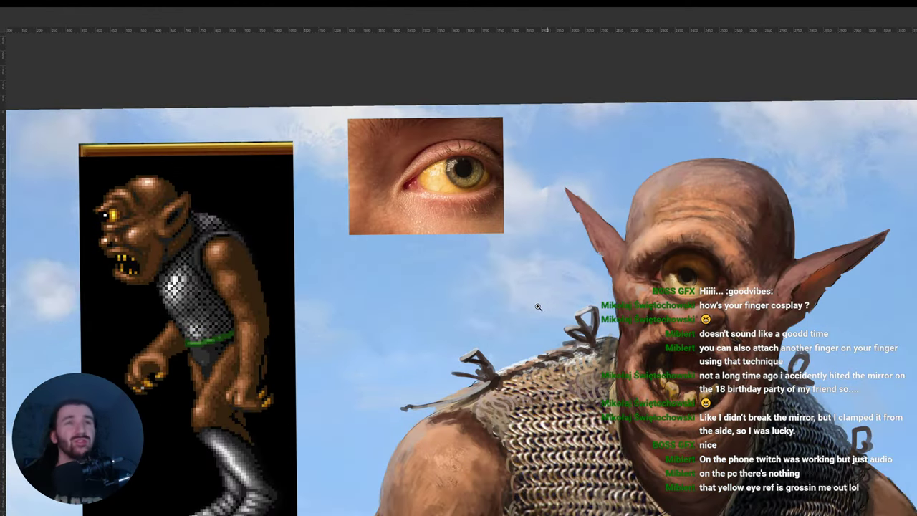
{"action": "left_click_drag", "start_coordinate": [548, 307], "coordinate": [513, 344]}
{"action": "left_click_drag", "start_coordinate": [518, 475], "coordinate": [450, 344]}
{"action": "left_click_drag", "start_coordinate": [526, 378], "coordinate": [505, 316]}
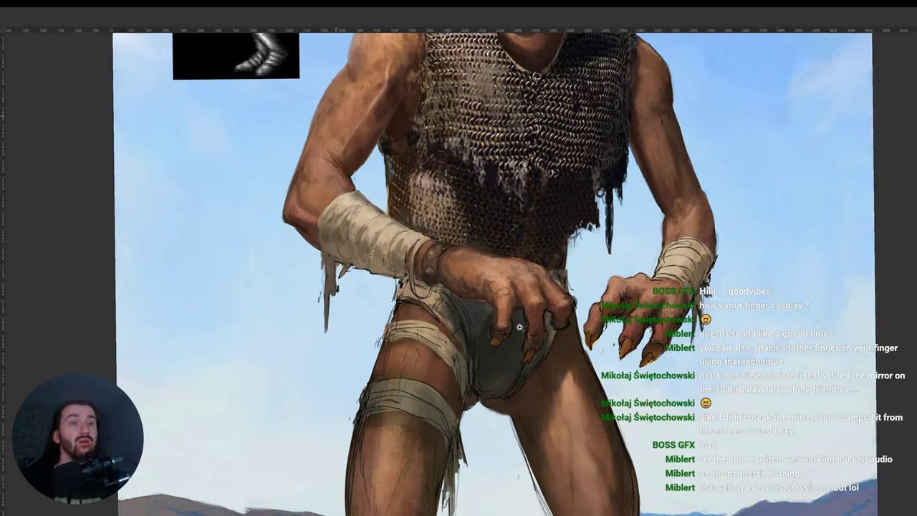
{"action": "left_click", "coordinate": [496, 306]}
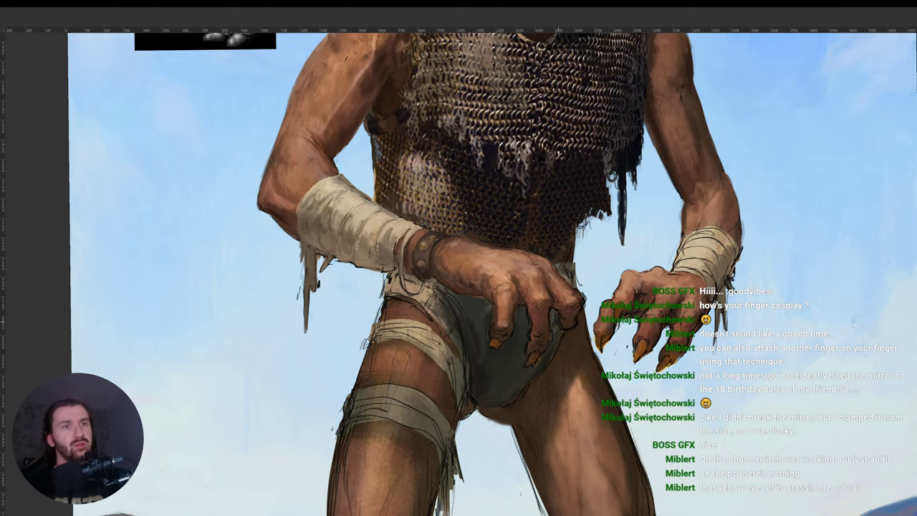
{"action": "left_click", "coordinate": [469, 317], "text": "alt"}
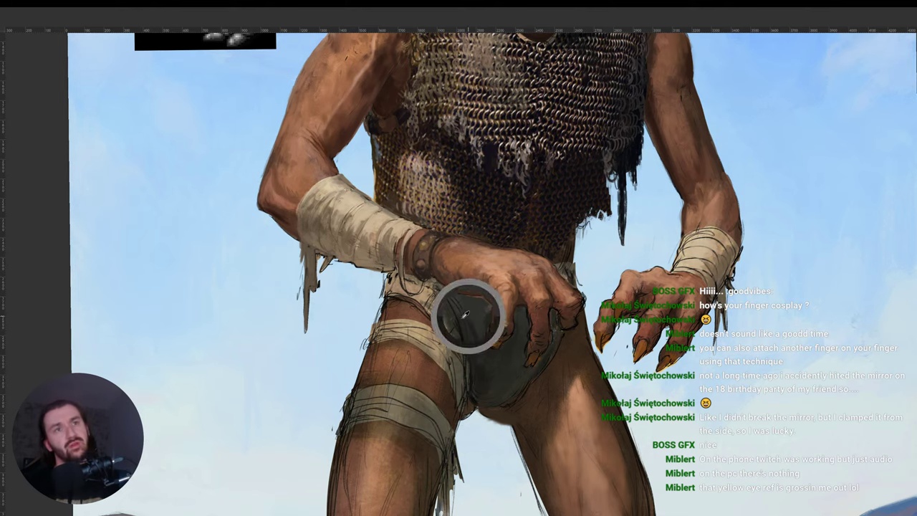
{"action": "left_click_drag", "start_coordinate": [453, 304], "coordinate": [474, 350]}
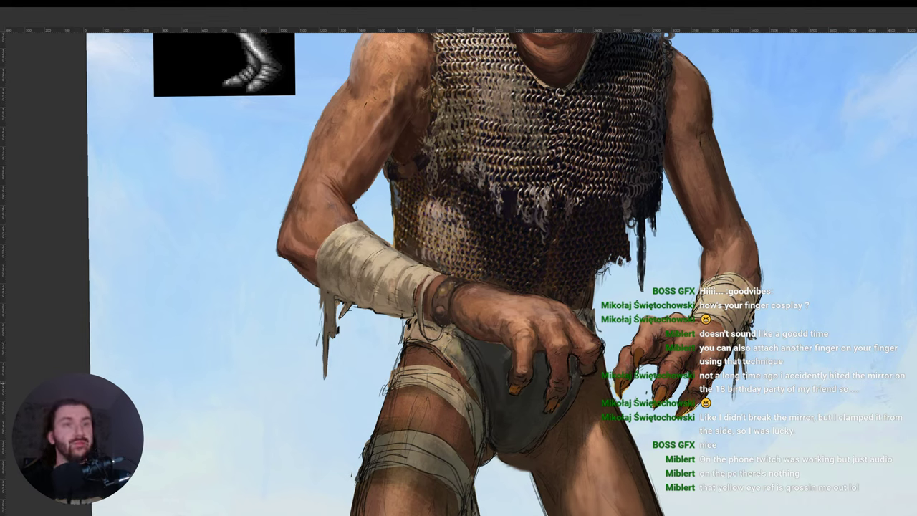
Sample a cloth tone at the hip beside the near bracelet and paint a short stroke along the loincloth's upper edge.
{"action": "key", "text": "r"}
{"action": "left_click_drag", "start_coordinate": [475, 373], "coordinate": [475, 192]}
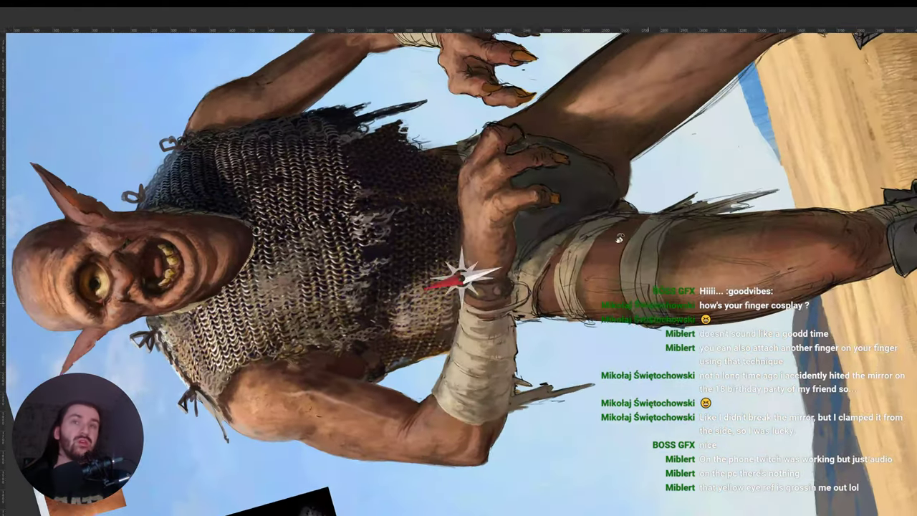
{"action": "key", "text": "space"}
{"action": "left_click_drag", "start_coordinate": [598, 266], "coordinate": [610, 281]}
{"action": "key", "text": "r"}
{"action": "left_click_drag", "start_coordinate": [657, 260], "coordinate": [586, 294]}
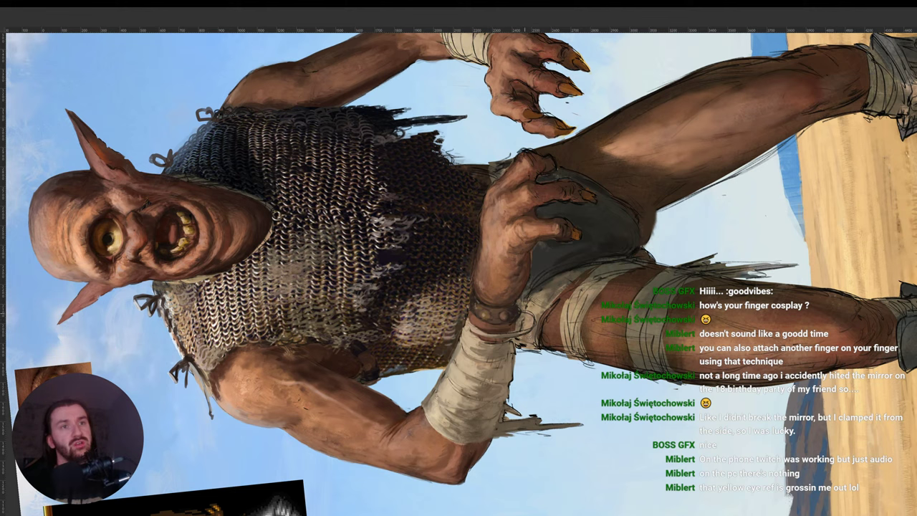
{"action": "left_click", "coordinate": [527, 322], "text": "alt"}
{"action": "left_click_drag", "start_coordinate": [532, 319], "coordinate": [541, 306]}
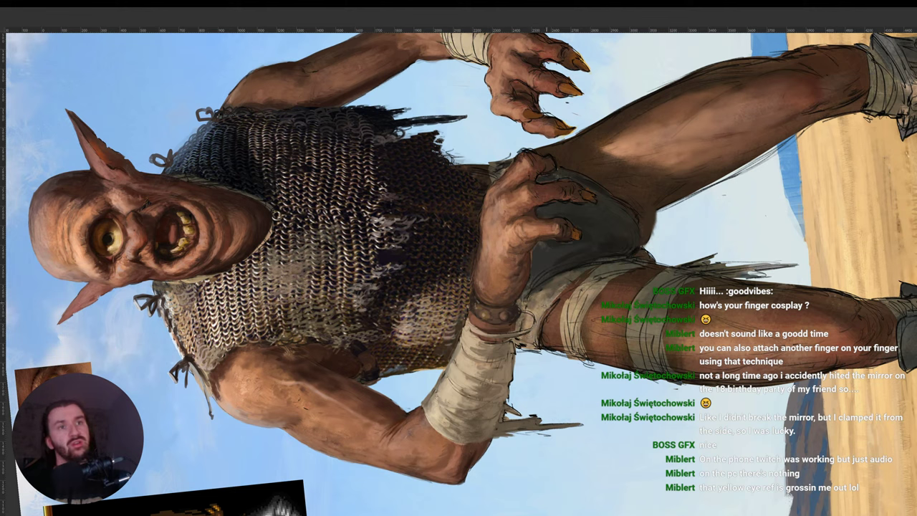
Sample several tones around the knotted hip cloth and paint over the sketch lines below the near bracelet.
{"action": "key", "text": "r"}
{"action": "left_click_drag", "start_coordinate": [608, 231], "coordinate": [483, 426]}
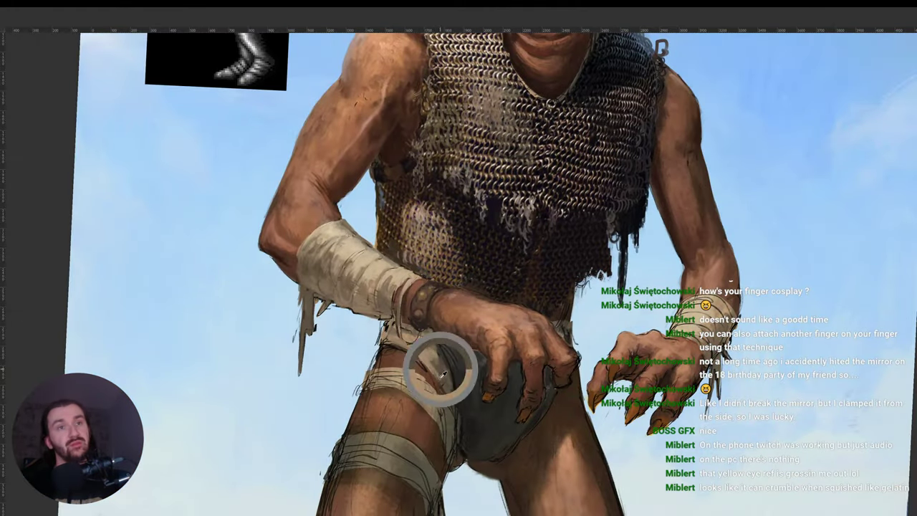
{"action": "key", "text": "space"}
{"action": "left_click_drag", "start_coordinate": [443, 371], "coordinate": [484, 383]}
{"action": "key", "text": "r"}
{"action": "left_click_drag", "start_coordinate": [650, 332], "coordinate": [569, 299]}
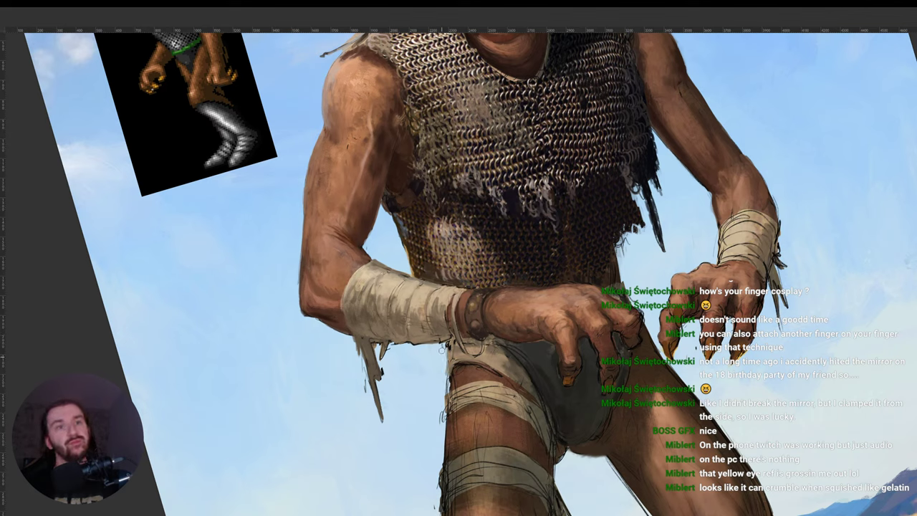
{"action": "left_click", "coordinate": [449, 348], "text": "alt"}
{"action": "left_click", "coordinate": [451, 348], "text": "alt"}
{"action": "left_click", "coordinate": [450, 346], "text": "alt"}
{"action": "left_click", "coordinate": [451, 350], "text": "alt"}
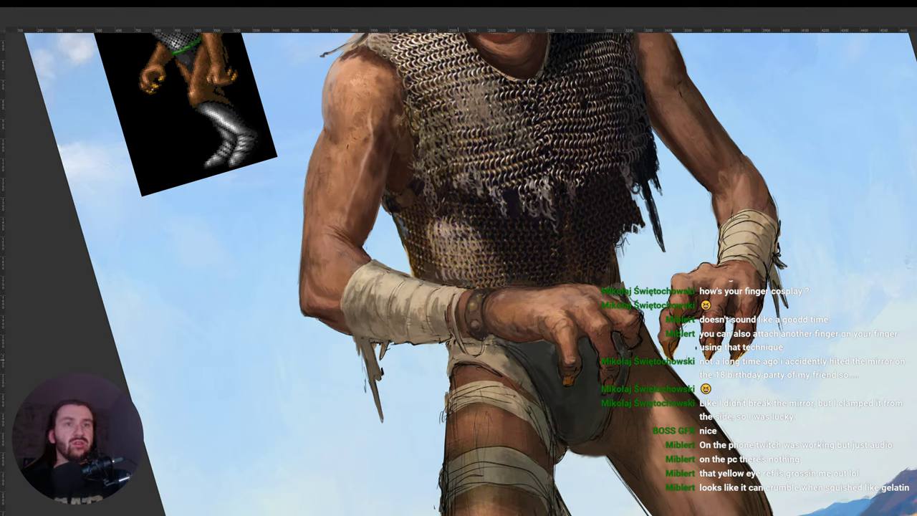
Refine the pale hip cloth beneath the near wrist, working from several canvas angles.
{"action": "key", "text": "r"}
{"action": "mouse_move", "coordinate": [610, 320]}
{"action": "left_mouse_down"}
{"action": "mouse_move", "coordinate": [614, 303]}
{"action": "mouse_move", "coordinate": [571, 171]}
{"action": "left_mouse_up"}
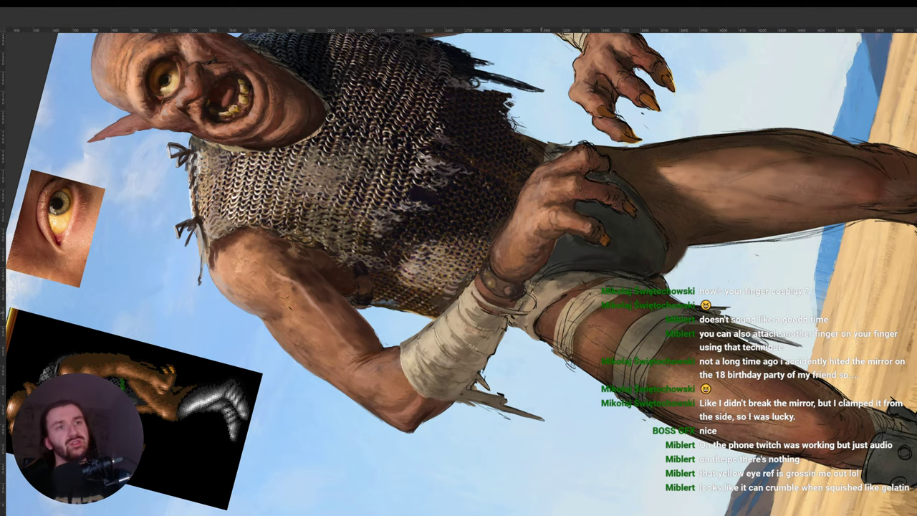
{"action": "key", "text": "r"}
{"action": "left_click_drag", "start_coordinate": [611, 269], "coordinate": [373, 373]}
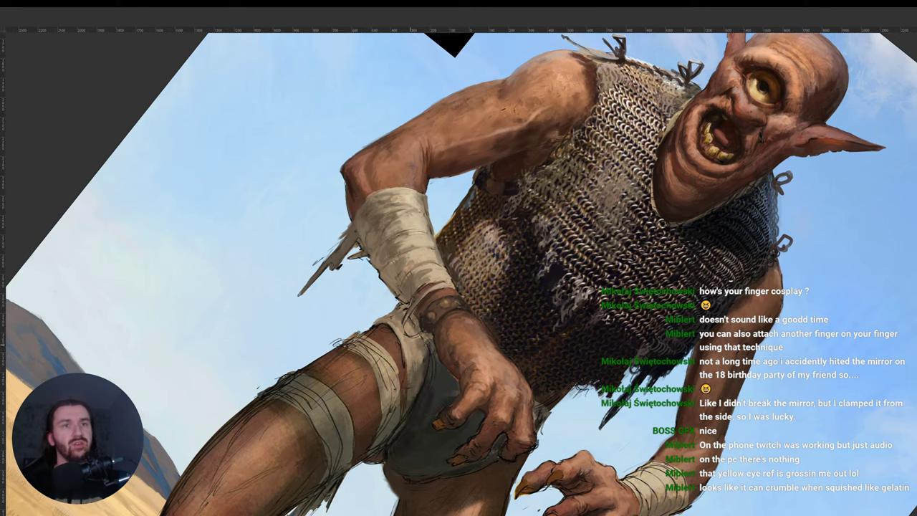
{"action": "key", "text": "r"}
{"action": "left_click_drag", "start_coordinate": [577, 325], "coordinate": [444, 256]}
{"action": "left_click_drag", "start_coordinate": [590, 248], "coordinate": [634, 313]}
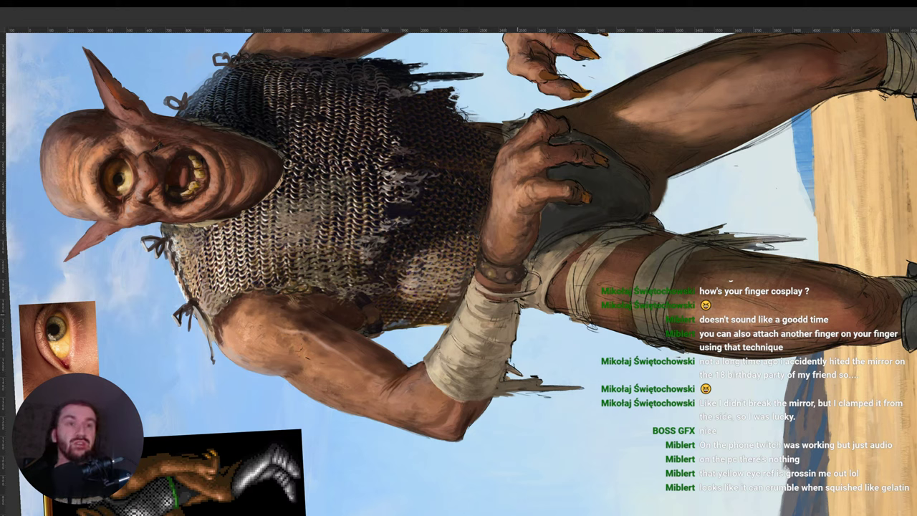
{"action": "left_click_drag", "start_coordinate": [518, 313], "coordinate": [412, 327]}
{"action": "left_click_drag", "start_coordinate": [443, 354], "coordinate": [430, 351]}
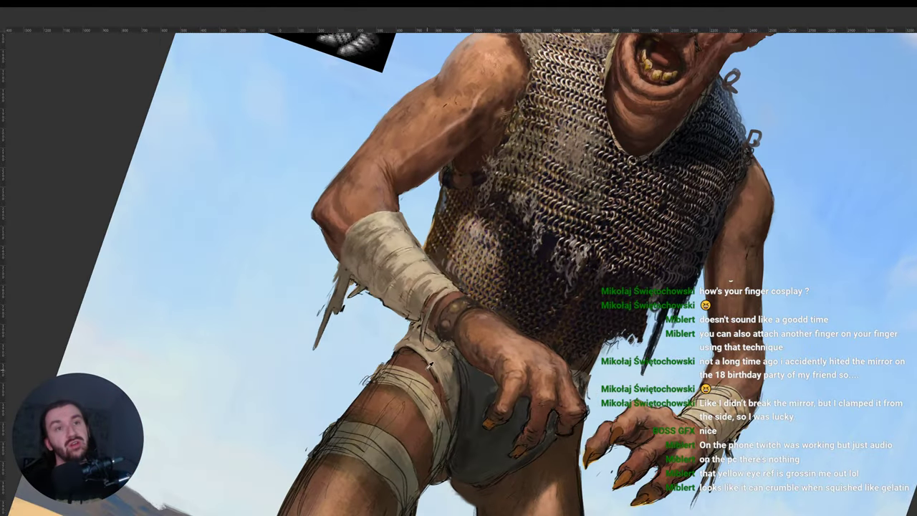
Touch up the edges where the near bracelet and arm wrap meet the hip cloth, checking them from rotated views.
{"action": "left_click_drag", "start_coordinate": [567, 361], "coordinate": [582, 289]}
{"action": "left_click_drag", "start_coordinate": [492, 308], "coordinate": [495, 313]}
{"action": "mouse_move", "coordinate": [597, 274]}
{"action": "left_mouse_down"}
{"action": "mouse_move", "coordinate": [574, 220]}
{"action": "mouse_move", "coordinate": [543, 287]}
{"action": "mouse_move", "coordinate": [466, 268]}
{"action": "mouse_move", "coordinate": [551, 270]}
{"action": "left_mouse_up"}
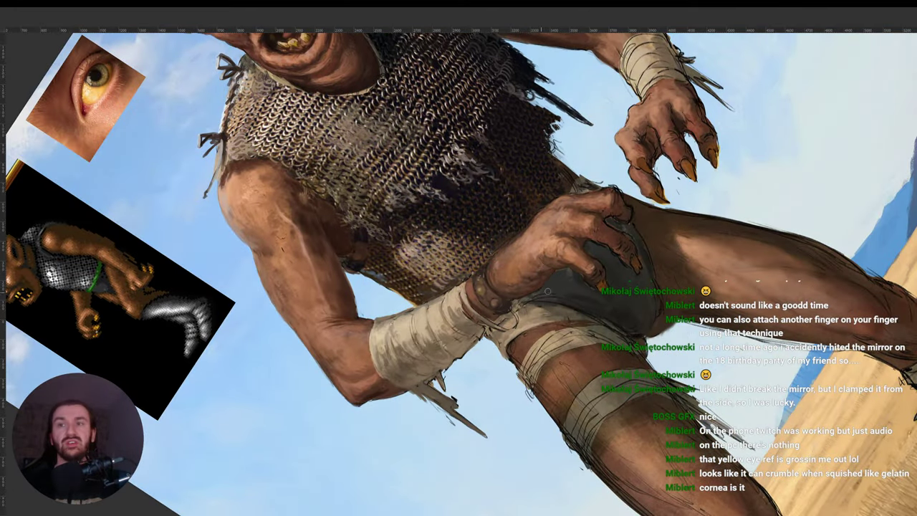
{"action": "left_click_drag", "start_coordinate": [619, 227], "coordinate": [472, 345]}
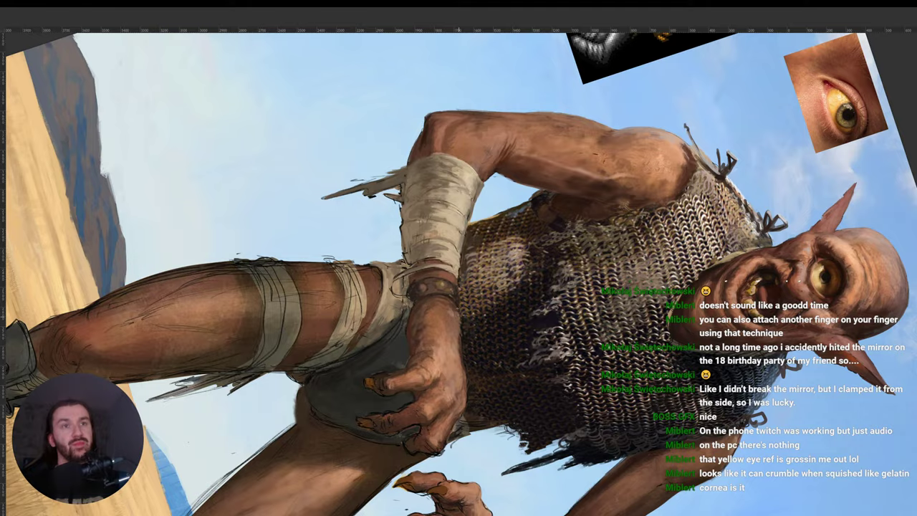
{"action": "left_click_drag", "start_coordinate": [596, 299], "coordinate": [404, 242]}
{"action": "left_click_drag", "start_coordinate": [431, 197], "coordinate": [469, 250]}
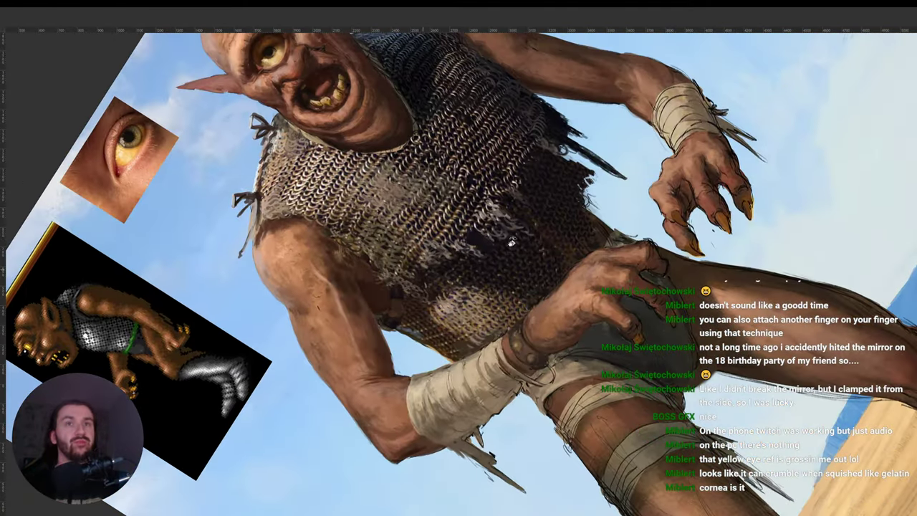
{"action": "left_click_drag", "start_coordinate": [669, 235], "coordinate": [648, 283]}
{"action": "left_click", "coordinate": [295, 212], "text": "alt"}
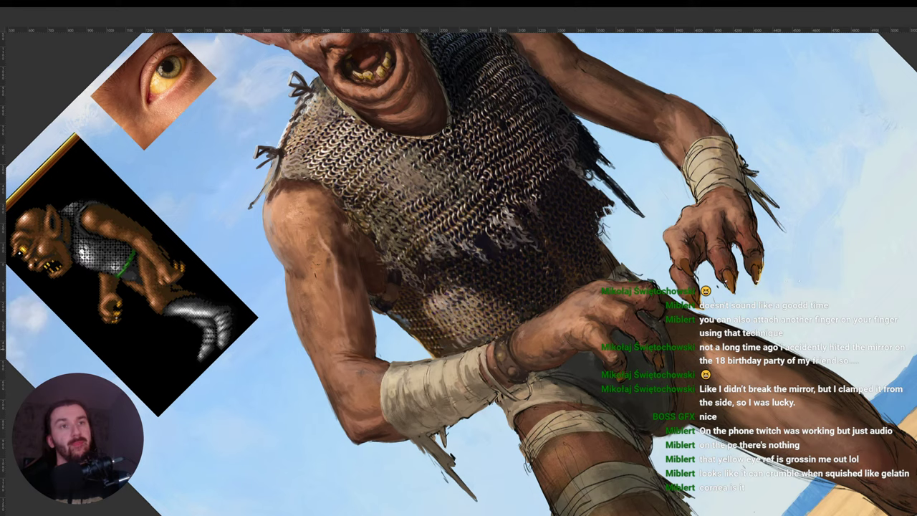
{"action": "left_click_drag", "start_coordinate": [641, 301], "coordinate": [483, 344]}
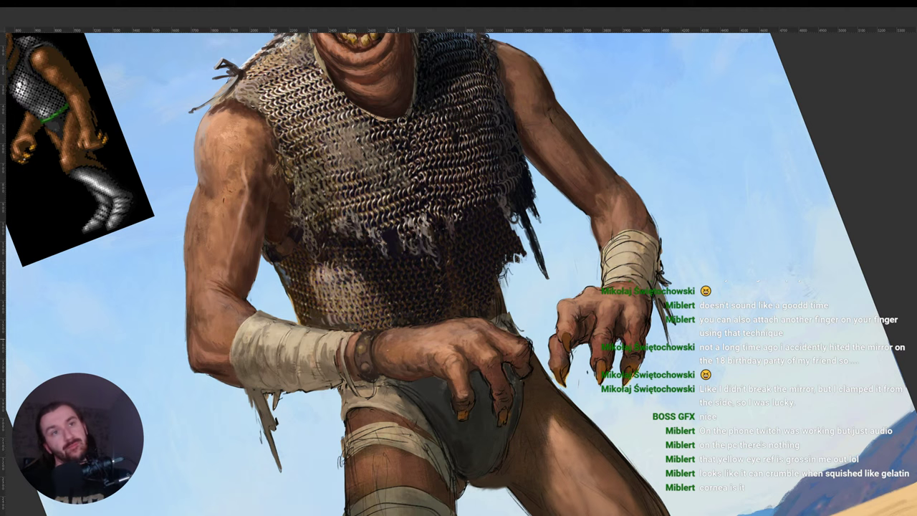
Check the whole figure upright, then sample a tone beside the near hand and refine the shading around its wrist.
{"action": "scroll", "coordinate": [509, 299], "scroll_direction": "down", "scroll_amount": 3}
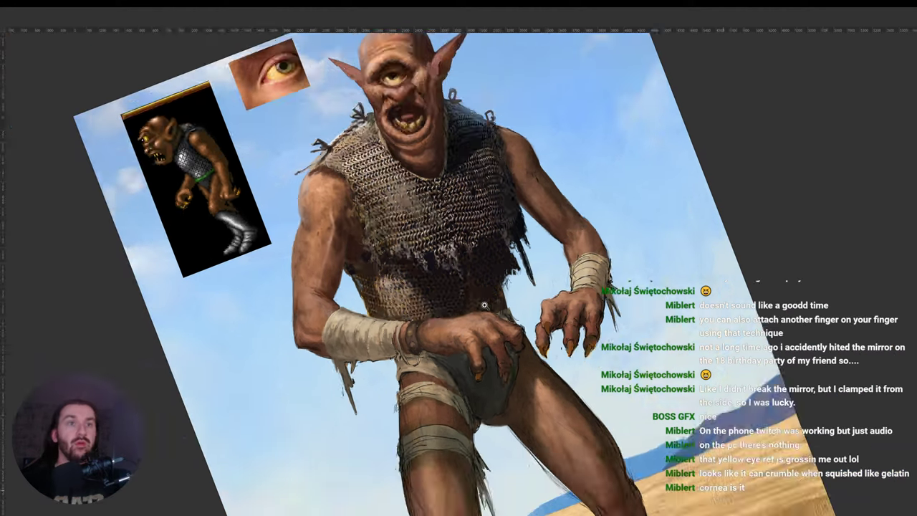
{"action": "left_click_drag", "start_coordinate": [631, 256], "coordinate": [605, 330]}
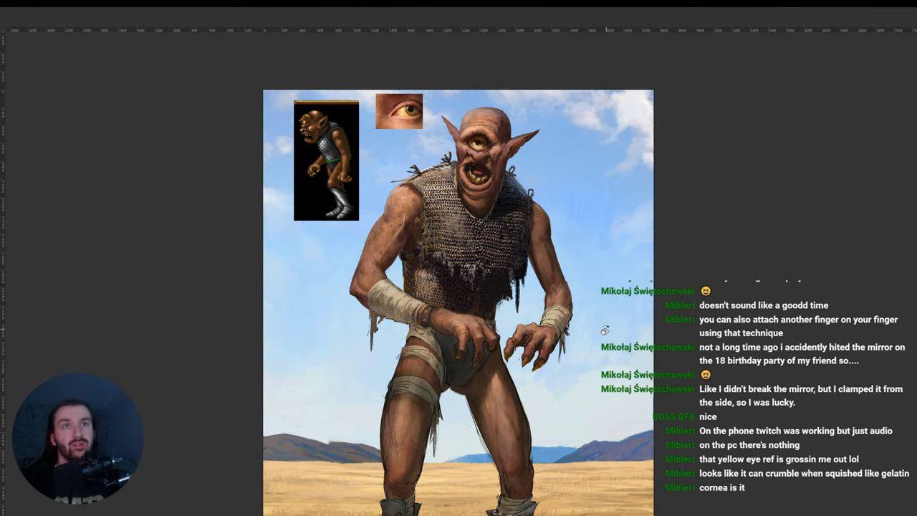
{"action": "scroll", "coordinate": [448, 340], "scroll_direction": "up", "scroll_amount": 3}
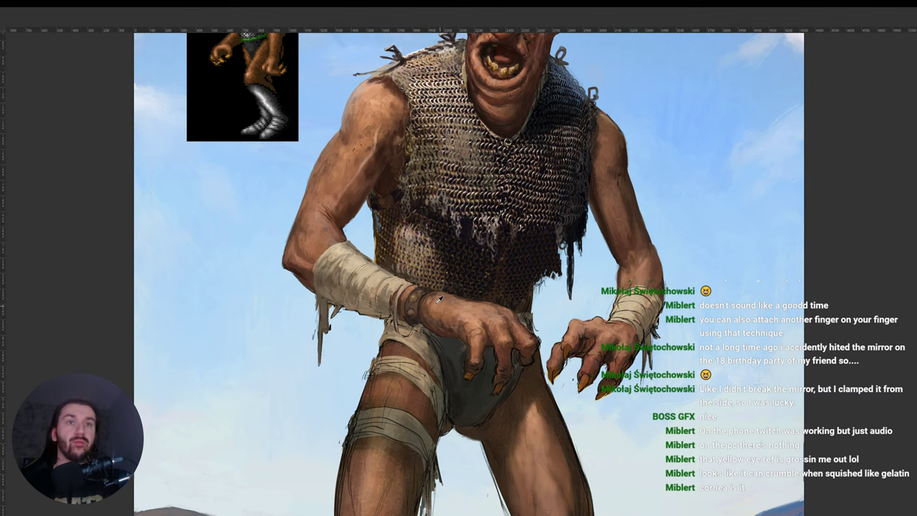
{"action": "key", "text": "r"}
{"action": "left_click_drag", "start_coordinate": [558, 303], "coordinate": [538, 217]}
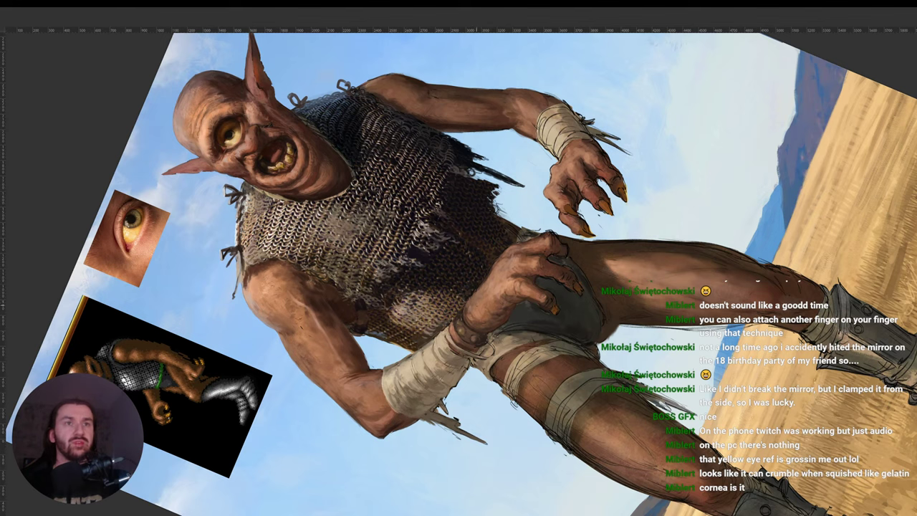
{"action": "key", "text": "r"}
{"action": "left_click_drag", "start_coordinate": [510, 310], "coordinate": [481, 333]}
{"action": "left_click", "coordinate": [496, 313], "text": "alt"}
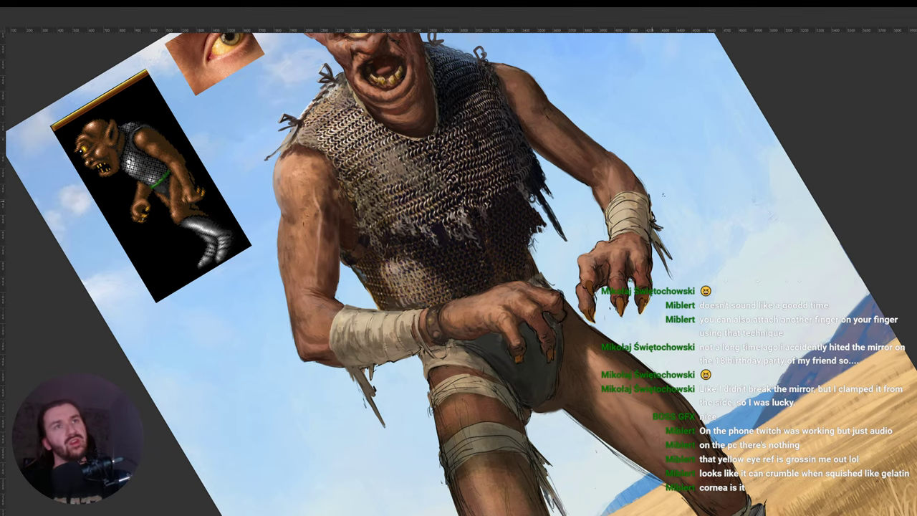
{"action": "left_click_drag", "start_coordinate": [591, 229], "coordinate": [598, 273]}
{"action": "left_click_drag", "start_coordinate": [544, 213], "coordinate": [567, 324]}
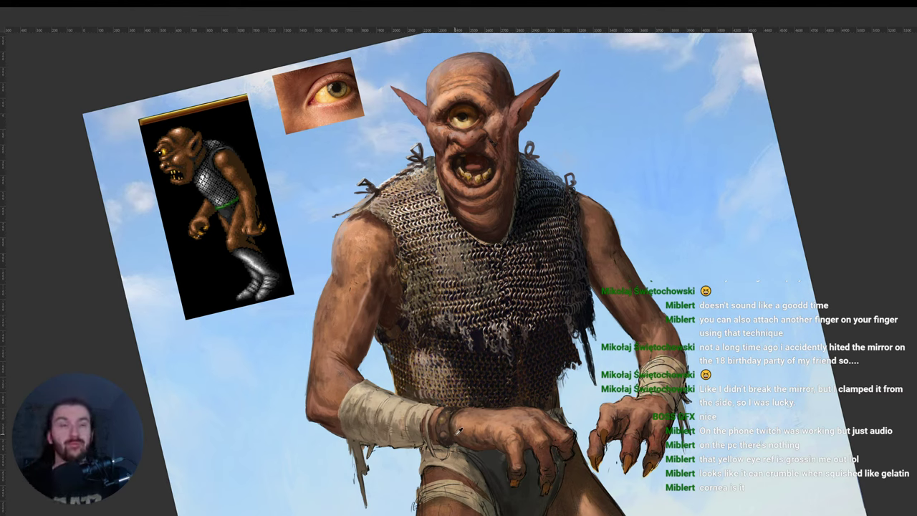
Sample tones around the far wrist and shade over the sketch lines on its bandage.
{"action": "left_click_drag", "start_coordinate": [458, 420], "coordinate": [433, 396]}
{"action": "left_click_drag", "start_coordinate": [688, 329], "coordinate": [689, 361]}
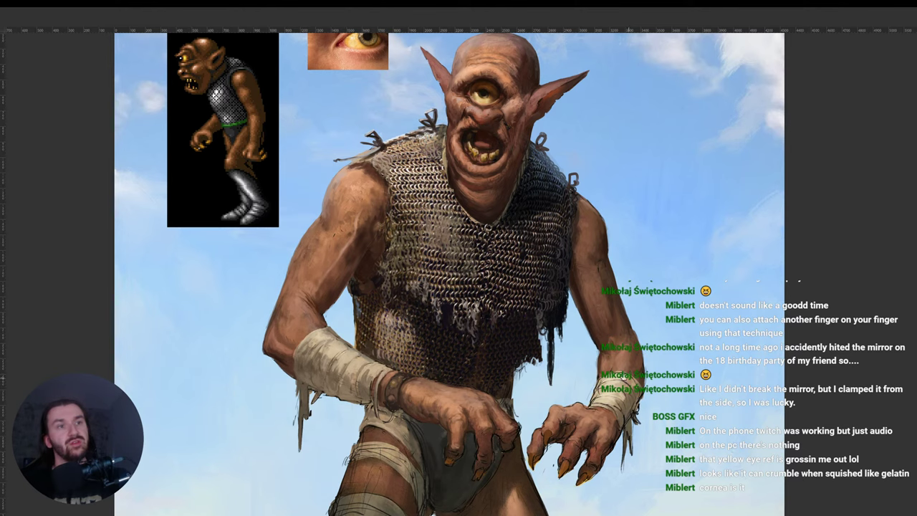
{"action": "left_click_drag", "start_coordinate": [622, 368], "coordinate": [576, 352]}
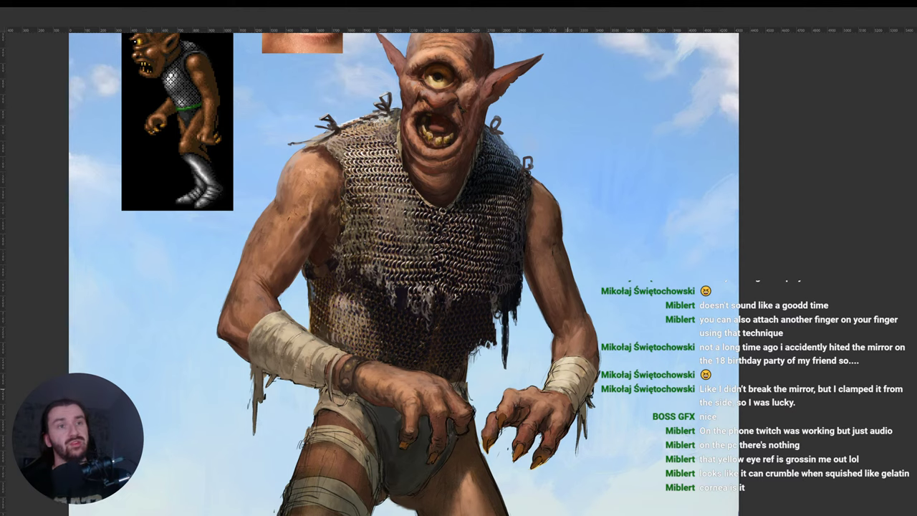
{"action": "left_click", "coordinate": [575, 394], "text": "alt"}
{"action": "left_click", "coordinate": [570, 392], "text": "alt"}
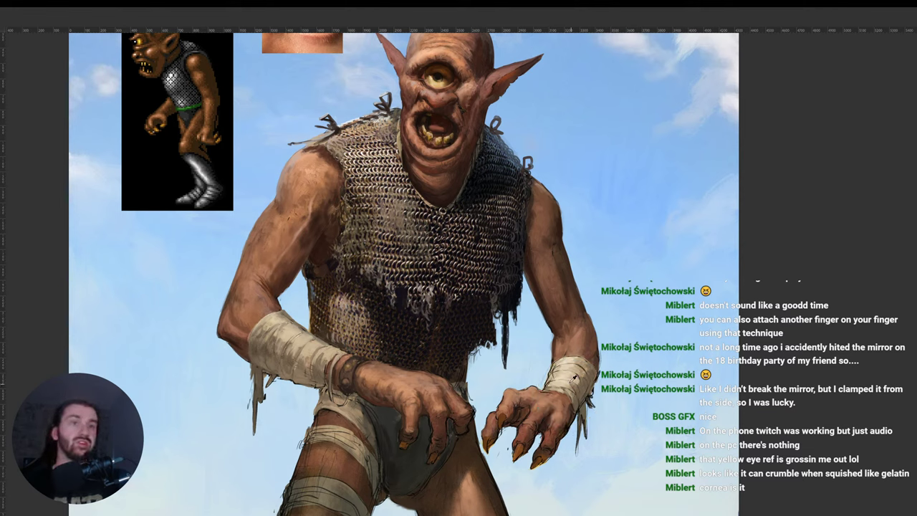
{"action": "key", "text": "r"}
{"action": "left_click_drag", "start_coordinate": [569, 380], "coordinate": [412, 432]}
{"action": "left_click", "coordinate": [413, 432], "text": "alt"}
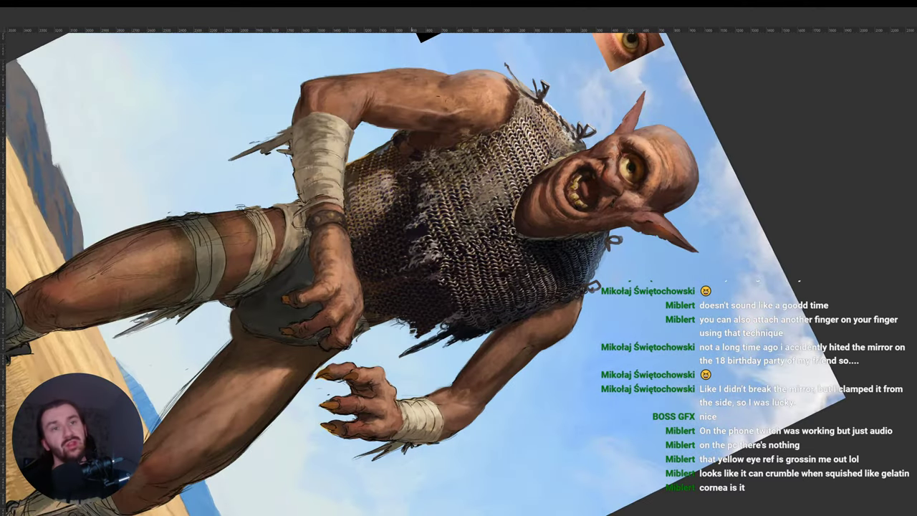
Touch up the far wrist's bandage and sample a light skin tone from the brow above the eye.
{"action": "key", "text": "r"}
{"action": "left_click_drag", "start_coordinate": [608, 377], "coordinate": [520, 201]}
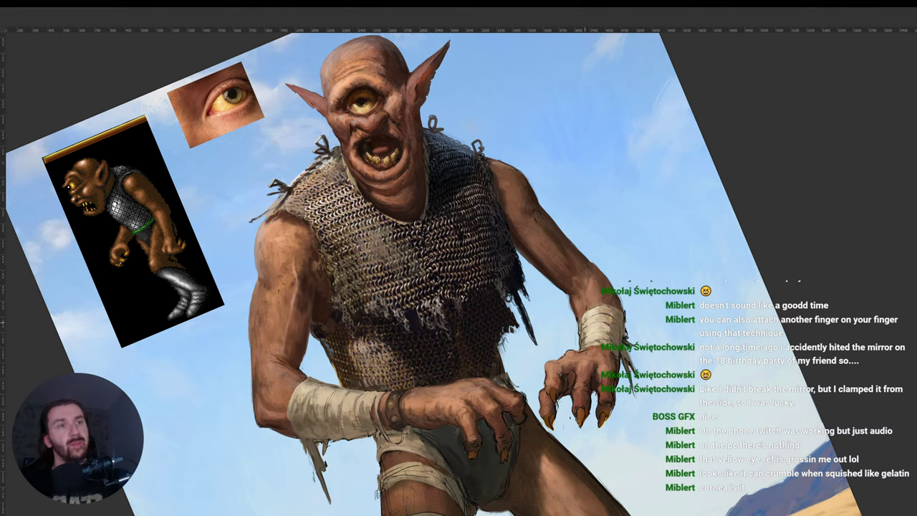
{"action": "left_click_drag", "start_coordinate": [667, 323], "coordinate": [663, 348]}
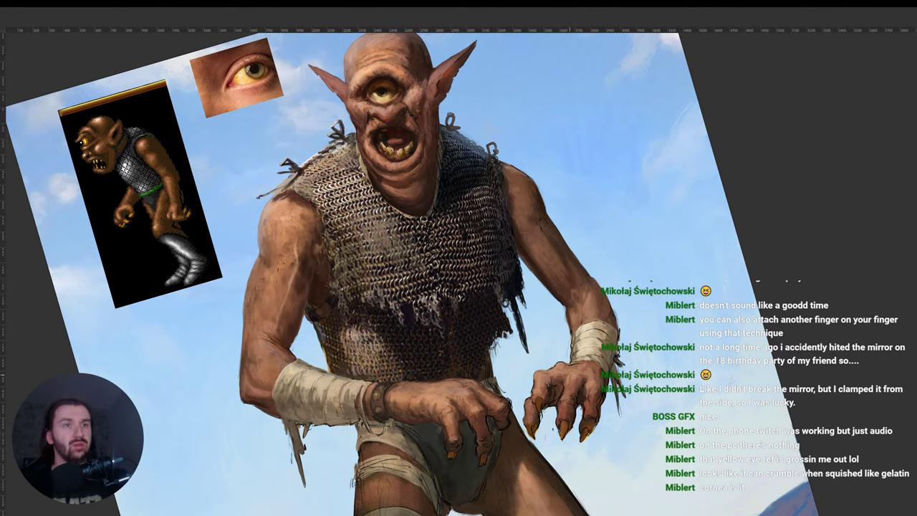
{"action": "left_click", "coordinate": [365, 73], "text": "alt"}
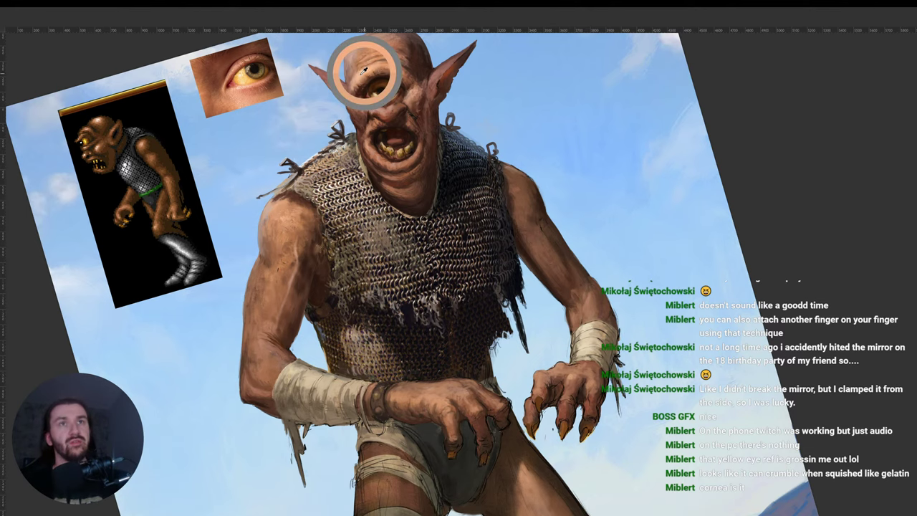
{"action": "left_click_drag", "start_coordinate": [382, 134], "coordinate": [410, 246]}
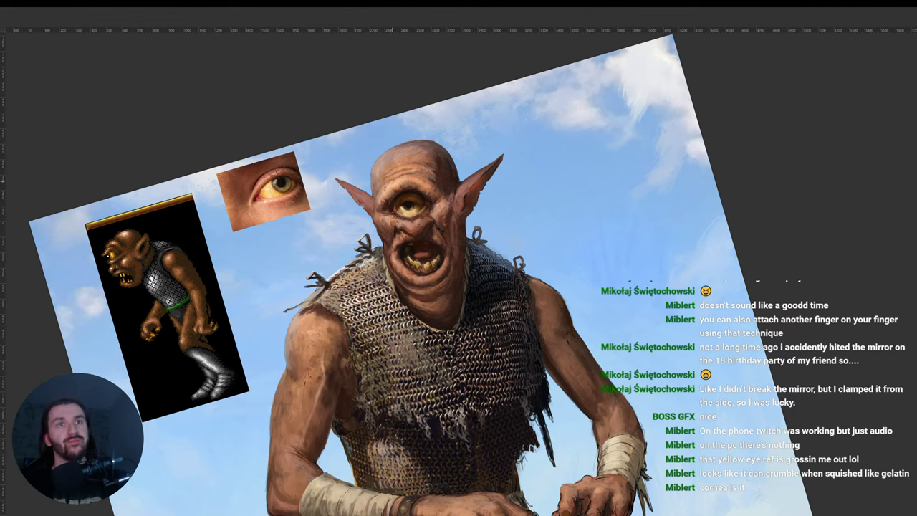
{"action": "left_click_drag", "start_coordinate": [520, 374], "coordinate": [516, 306]}
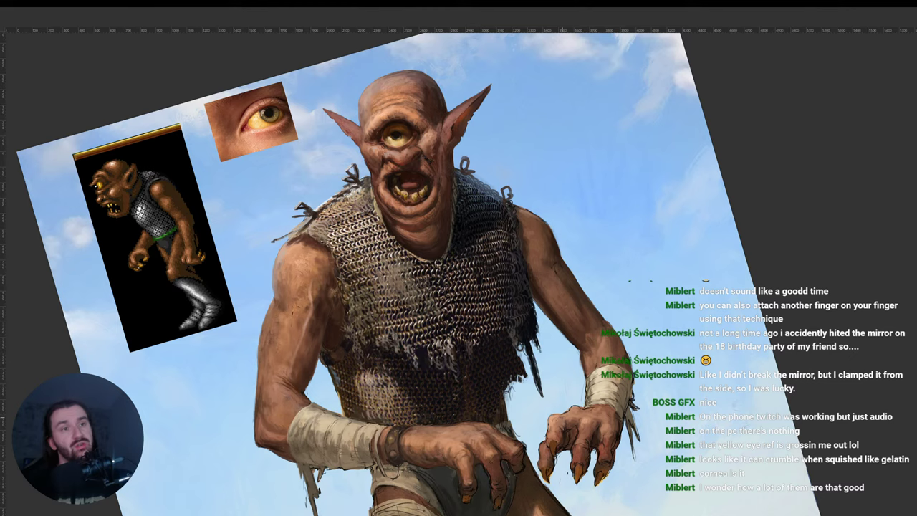
Sample a skin tone around the near hand's hanging fingertip and touch up the finger's shading.
{"action": "scroll", "coordinate": [413, 271], "scroll_direction": "down", "scroll_amount": 3}
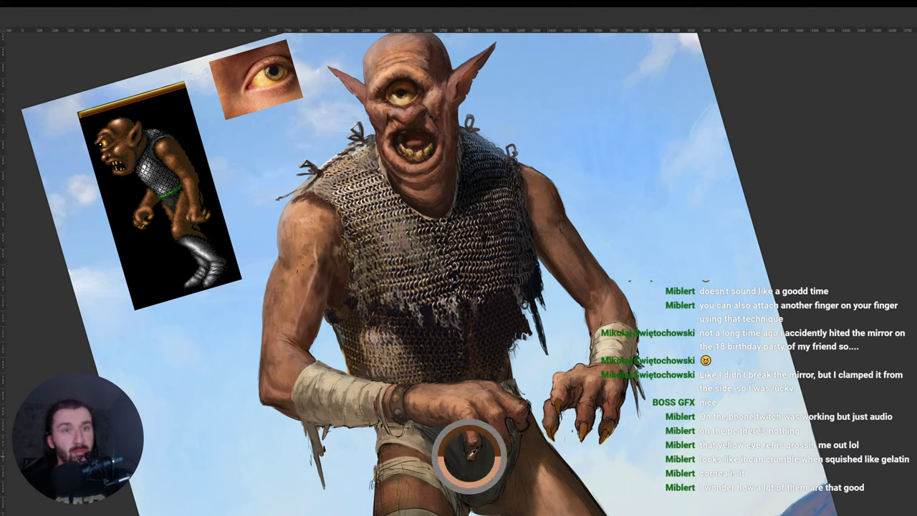
{"action": "left_click", "coordinate": [420, 150], "text": "alt"}
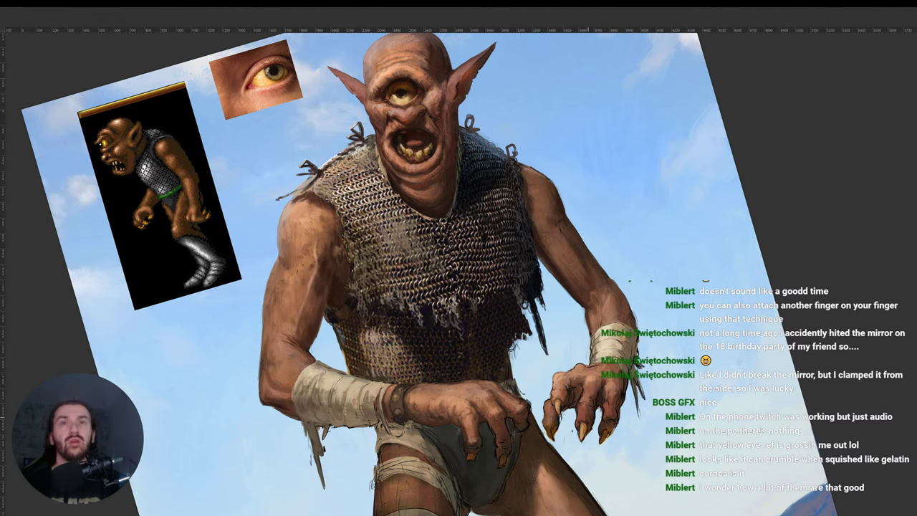
Paste the crowd photo over the chest, inspect it up close and delete it.
{"action": "key", "text": "ctrl+v"}
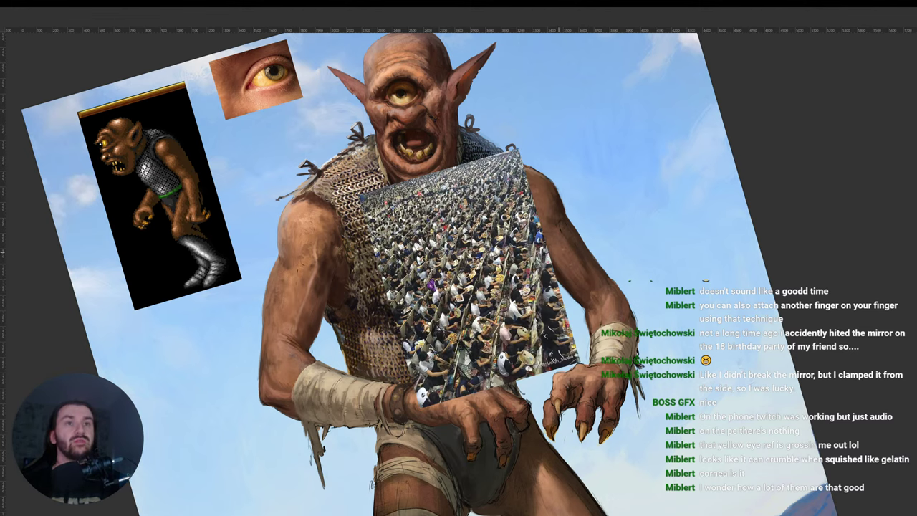
{"action": "left_click_drag", "start_coordinate": [620, 220], "coordinate": [622, 267]}
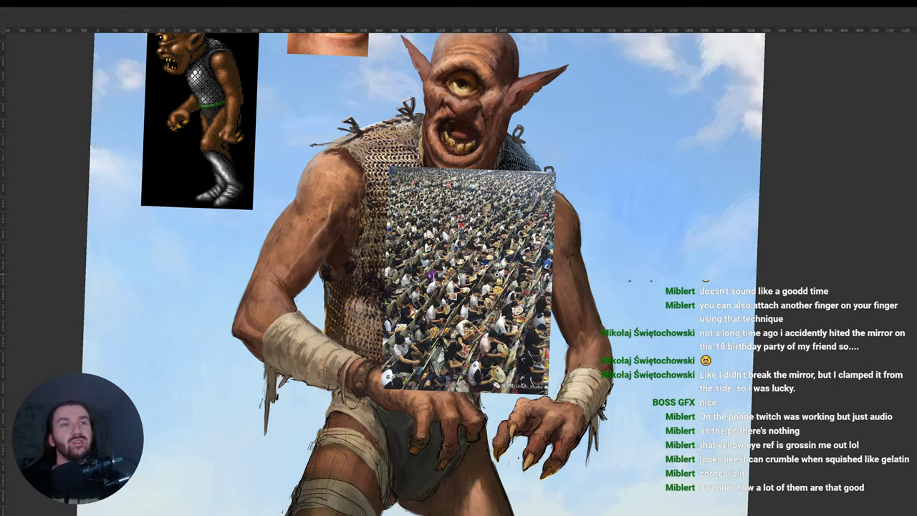
{"action": "left_click_drag", "start_coordinate": [487, 275], "coordinate": [504, 277]}
{"action": "scroll", "coordinate": [503, 276], "scroll_direction": "up", "scroll_amount": 3}
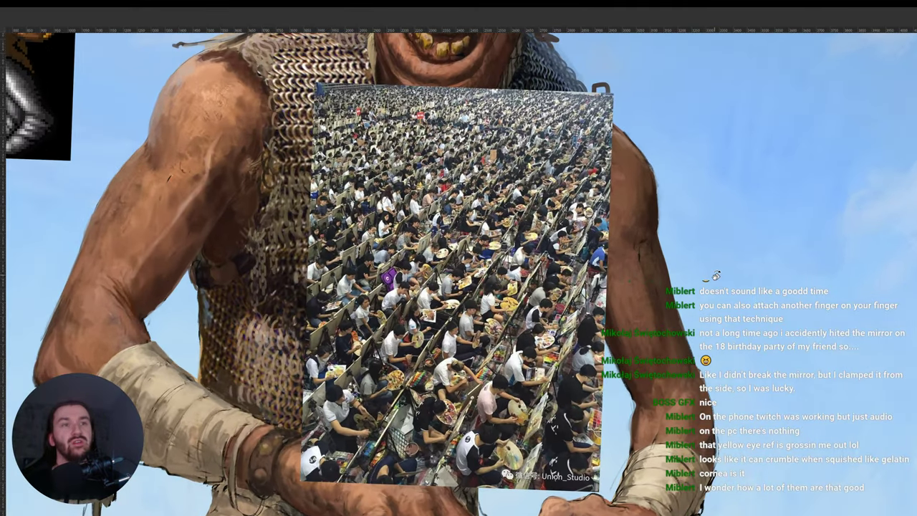
{"action": "scroll", "coordinate": [503, 276], "scroll_direction": "down", "scroll_amount": 1}
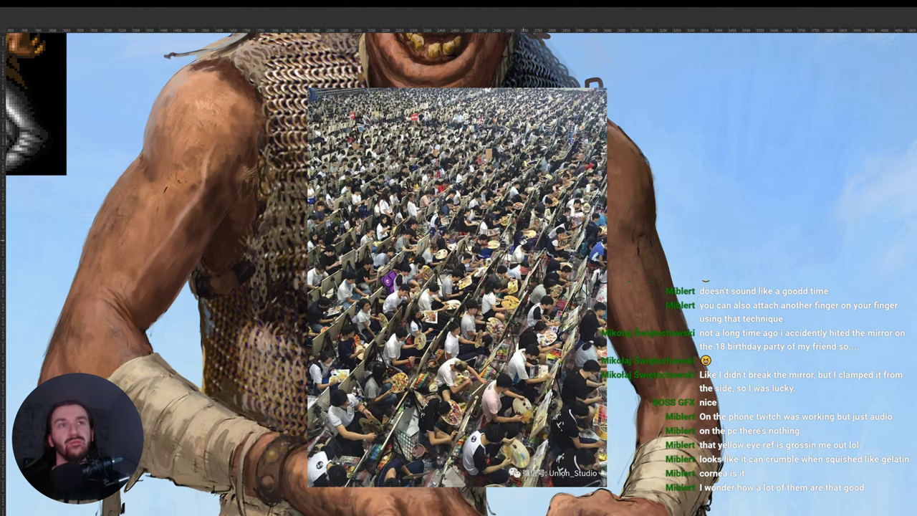
{"action": "scroll", "coordinate": [470, 377], "scroll_direction": "down", "scroll_amount": 3}
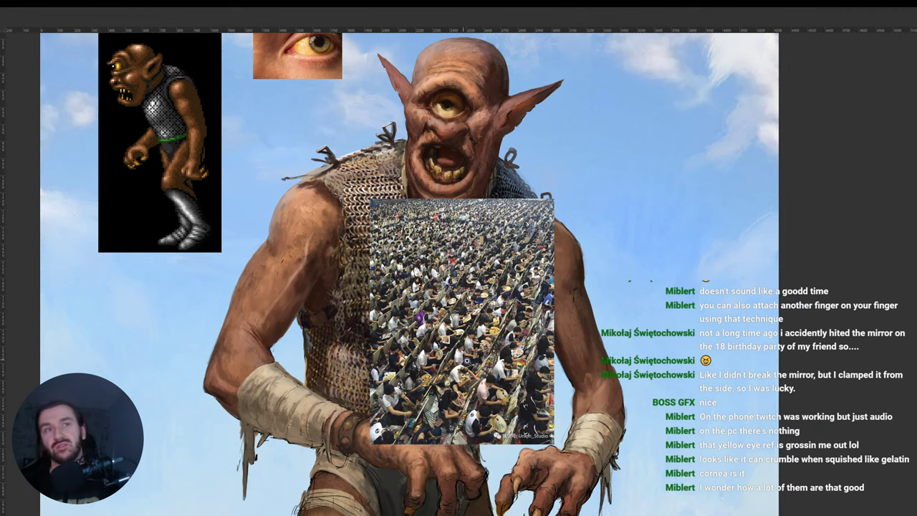
{"action": "scroll", "coordinate": [470, 356], "scroll_direction": "down", "scroll_amount": 1}
{"action": "scroll", "coordinate": [469, 356], "scroll_direction": "down", "scroll_amount": 1}
{"action": "key", "text": "Delete"}
Sample tones from the near hand's hanging finger and refine the finger shading over the hip cloth.
{"action": "left_click_drag", "start_coordinate": [487, 404], "coordinate": [491, 318]}
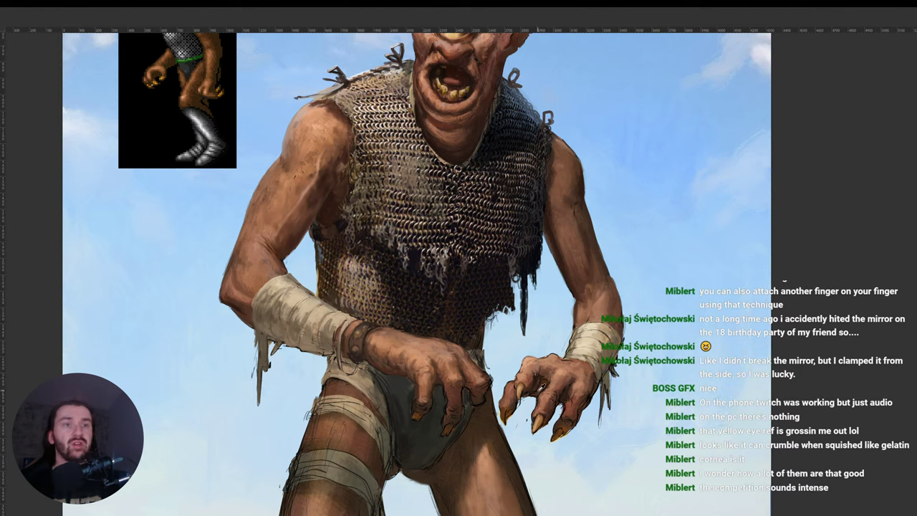
{"action": "key", "text": "r"}
{"action": "left_click_drag", "start_coordinate": [623, 370], "coordinate": [635, 345]}
{"action": "left_click", "coordinate": [442, 406], "text": "alt"}
{"action": "left_click", "coordinate": [439, 414], "text": "alt"}
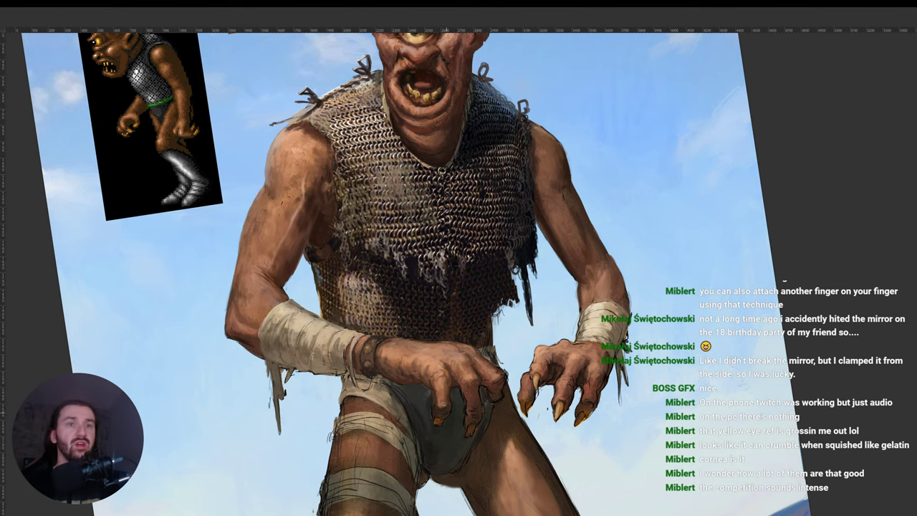
{"action": "left_click_drag", "start_coordinate": [460, 413], "coordinate": [465, 364]}
{"action": "key", "text": "r"}
{"action": "left_click_drag", "start_coordinate": [670, 336], "coordinate": [613, 345]}
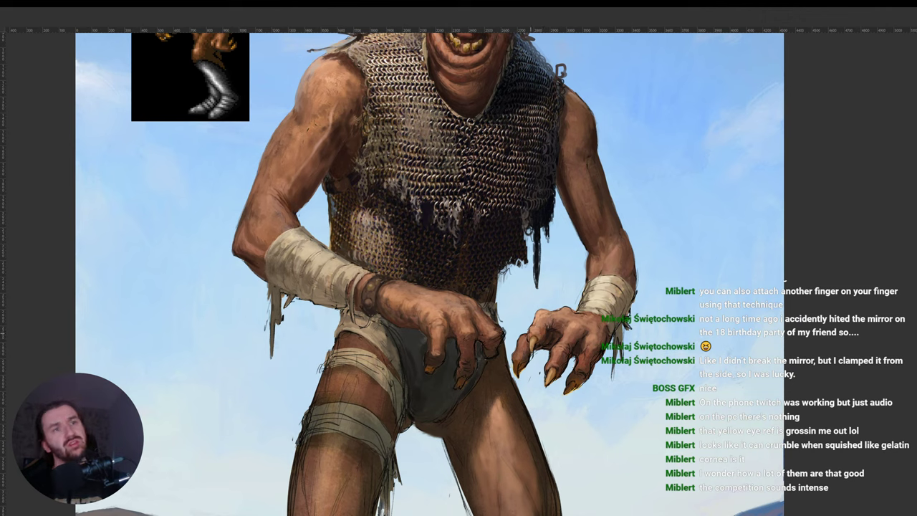
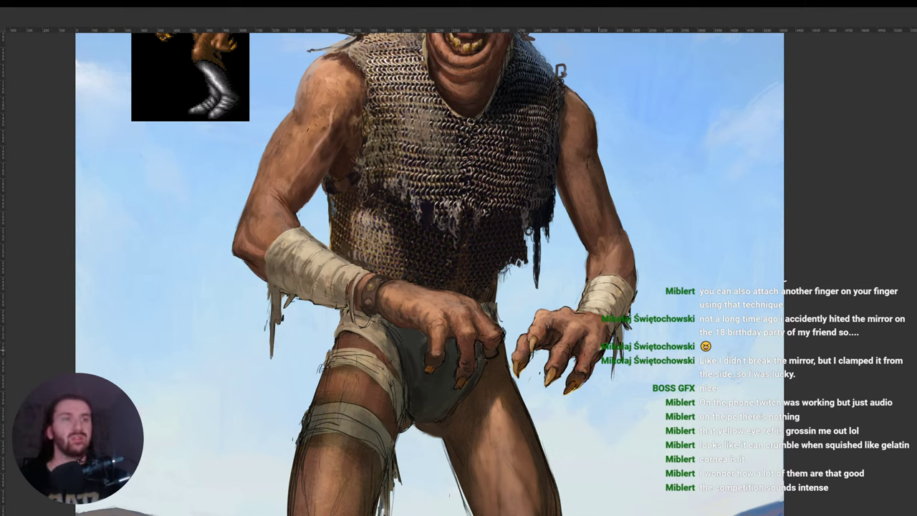
Check both hands from rotated views, then sample tones at the far wrist and the back of the near hand.
{"action": "key", "text": "r"}
{"action": "left_click_drag", "start_coordinate": [606, 327], "coordinate": [531, 391]}
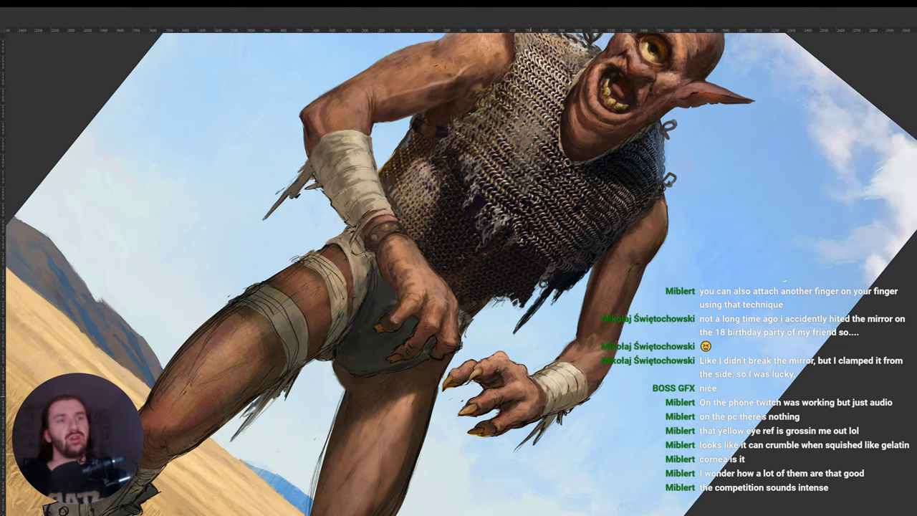
{"action": "key", "text": "r"}
{"action": "left_click_drag", "start_coordinate": [557, 344], "coordinate": [549, 294]}
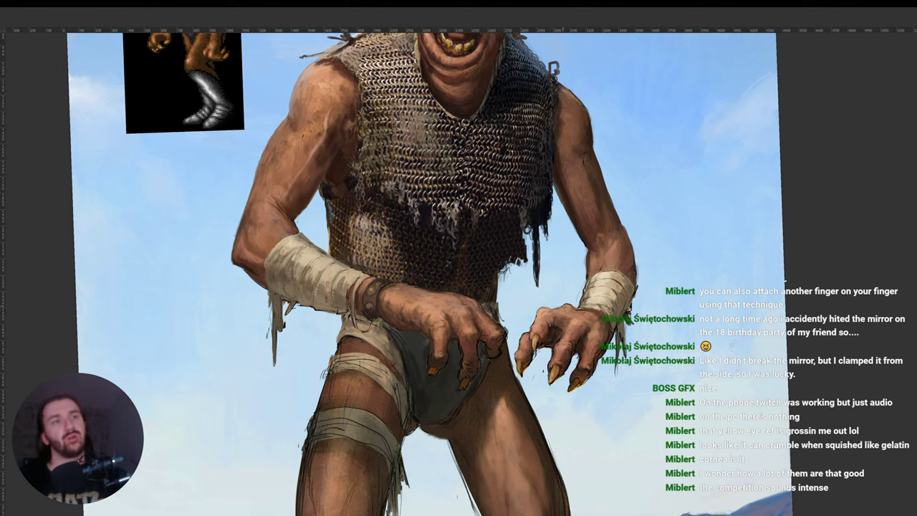
{"action": "left_click_drag", "start_coordinate": [589, 286], "coordinate": [559, 329]}
{"action": "left_click", "coordinate": [577, 306], "text": "alt"}
{"action": "left_click", "coordinate": [395, 353], "text": "alt"}
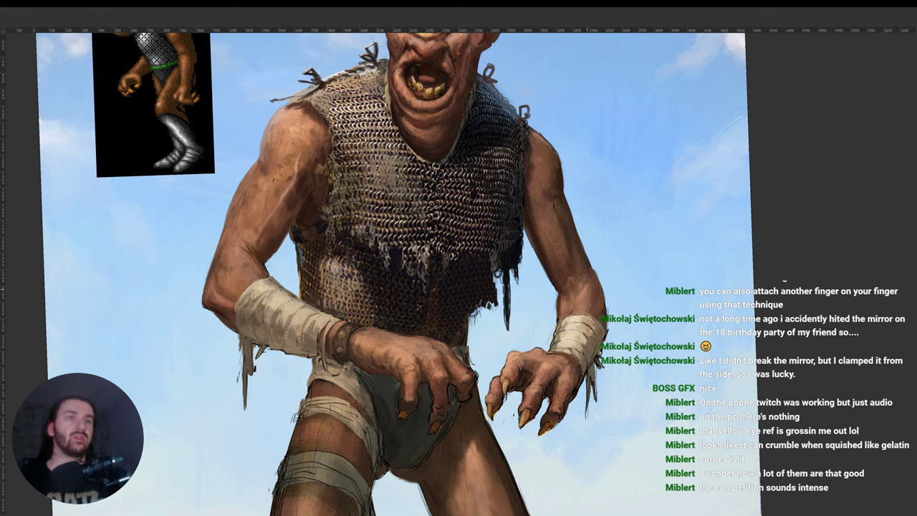
Examine the head, arms and both hands from upright and rotated views.
{"action": "left_click_drag", "start_coordinate": [388, 232], "coordinate": [385, 308]}
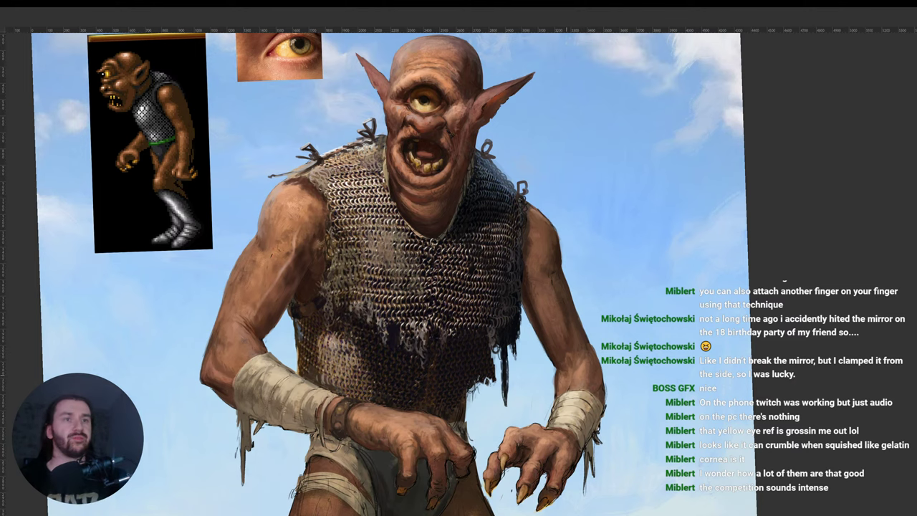
{"action": "scroll", "coordinate": [578, 377], "scroll_direction": "down", "scroll_amount": 1}
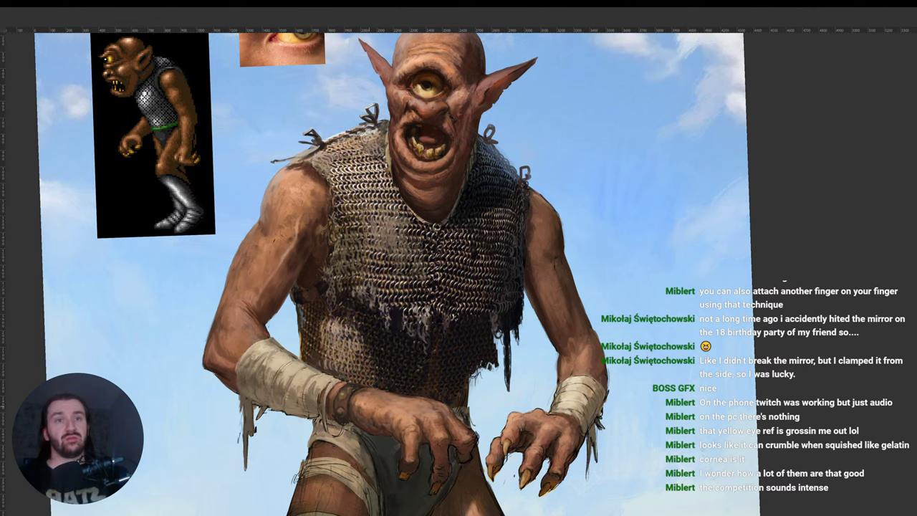
{"action": "left_click_drag", "start_coordinate": [436, 416], "coordinate": [377, 358]}
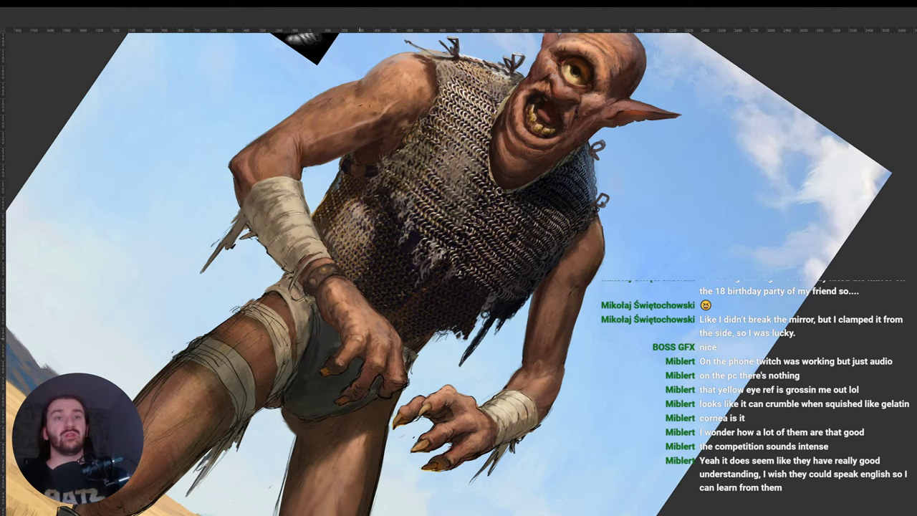
{"action": "left_click_drag", "start_coordinate": [594, 316], "coordinate": [498, 188]}
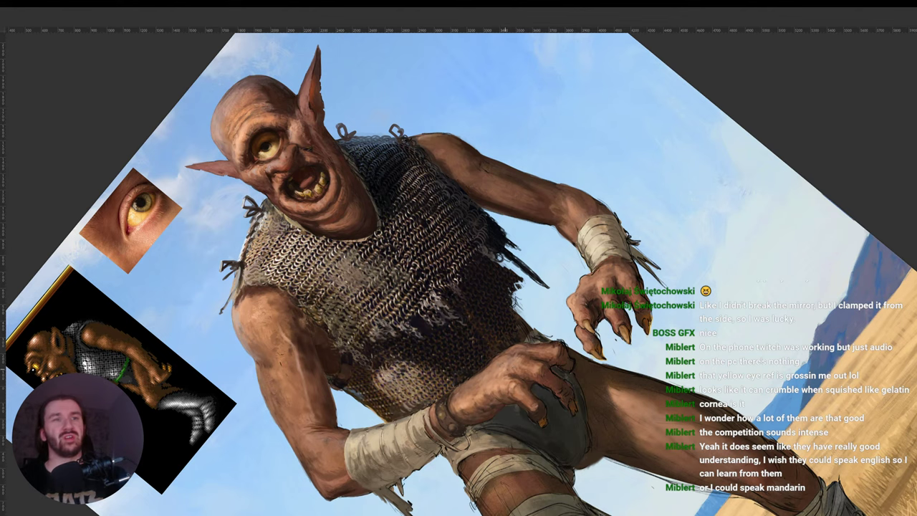
{"action": "left_click_drag", "start_coordinate": [507, 370], "coordinate": [504, 337]}
{"action": "left_click_drag", "start_coordinate": [636, 258], "coordinate": [584, 362]}
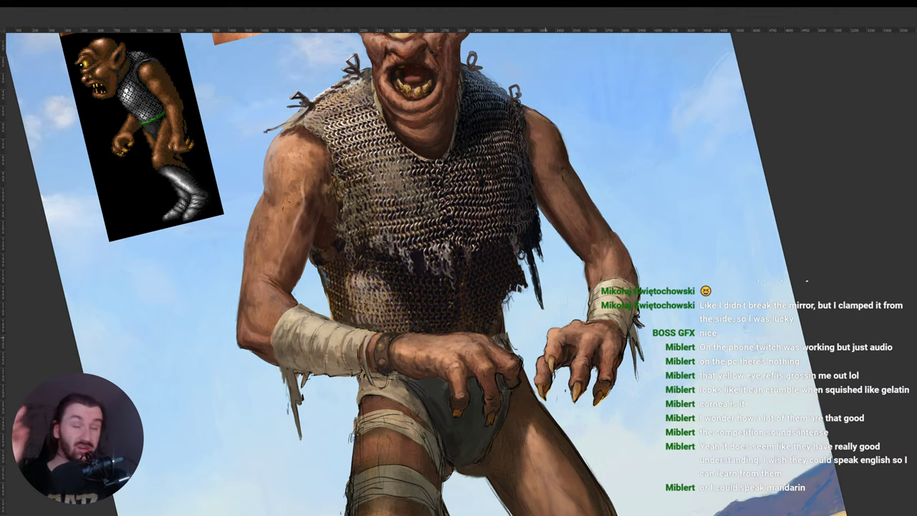
Sample a light skin tone from the forehead above the eye for the hand rendering.
{"action": "key", "text": "r"}
{"action": "left_click_drag", "start_coordinate": [629, 300], "coordinate": [626, 318]}
{"action": "scroll", "coordinate": [498, 290], "scroll_direction": "up", "scroll_amount": 3}
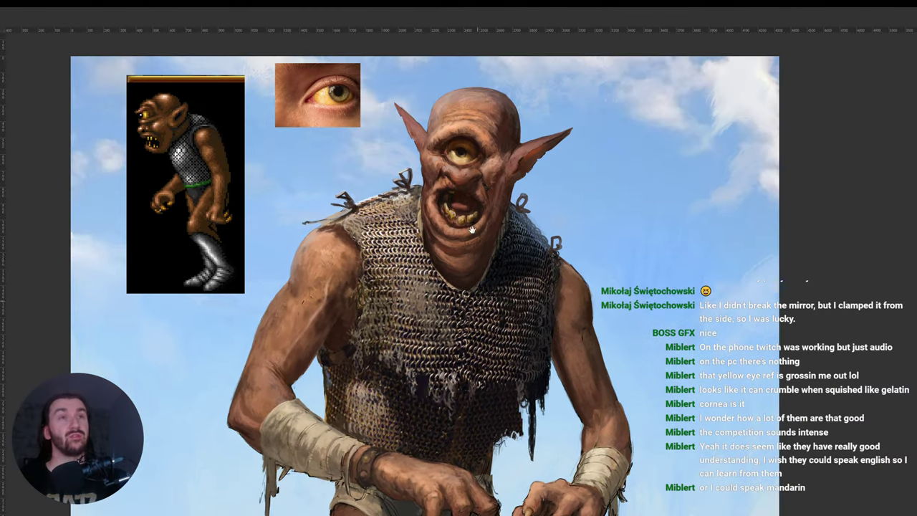
{"action": "left_click", "coordinate": [446, 128], "text": "alt"}
{"action": "scroll", "coordinate": [531, 383], "scroll_direction": "down", "scroll_amount": 2}
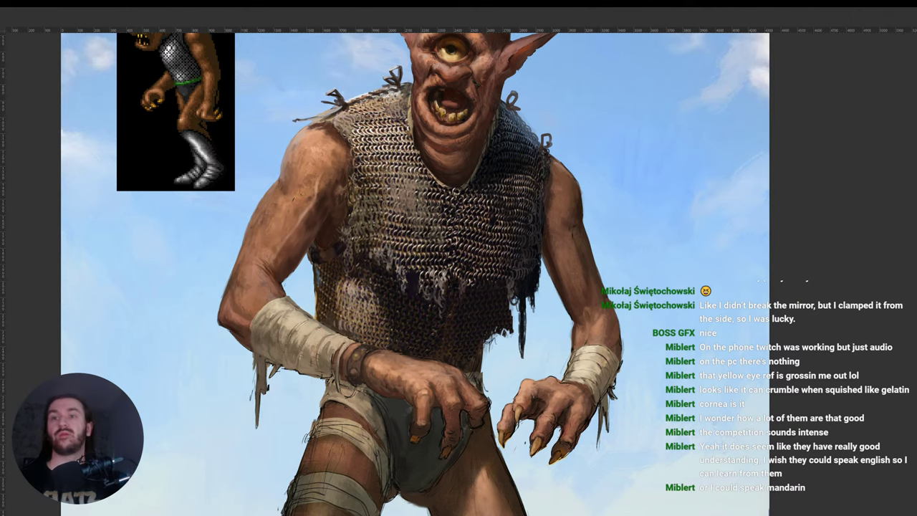
Paste the tangerine photo over the figure, shift it aside to view it and delete it.
{"action": "key", "text": "ctrl+v"}
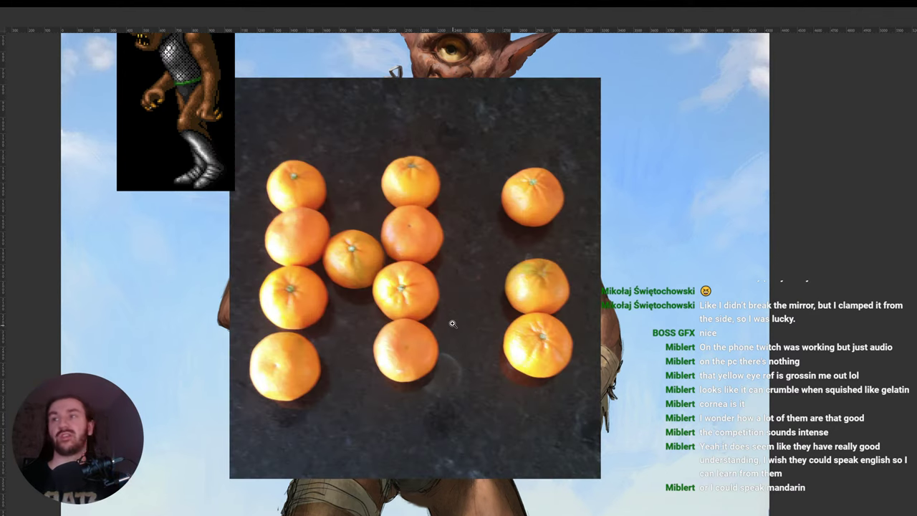
{"action": "left_click_drag", "start_coordinate": [449, 321], "coordinate": [445, 320]}
{"action": "scroll", "coordinate": [445, 321], "scroll_direction": "down", "scroll_amount": 2}
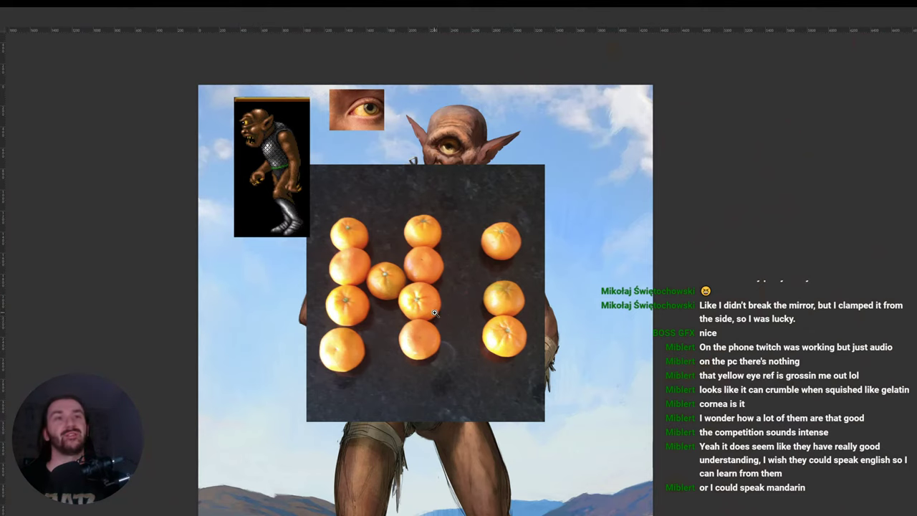
{"action": "scroll", "coordinate": [495, 331], "scroll_direction": "down", "scroll_amount": 1}
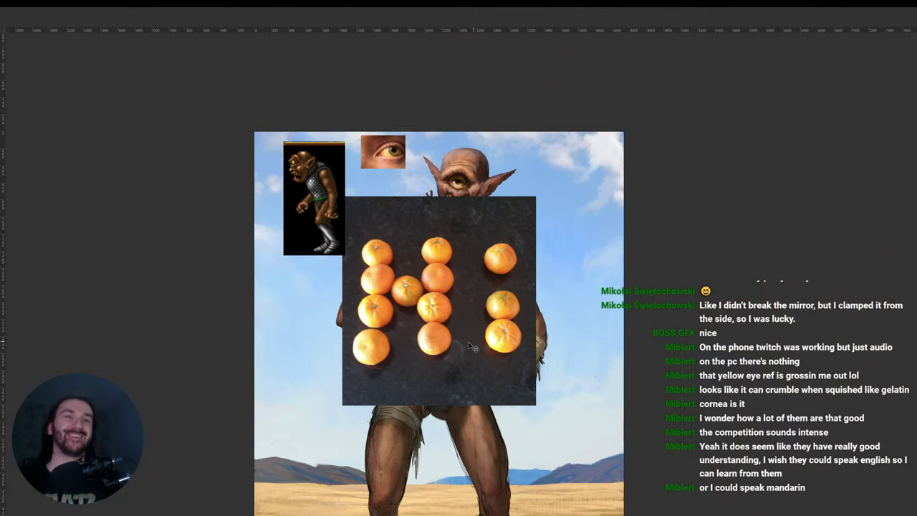
{"action": "left_click_drag", "start_coordinate": [472, 340], "coordinate": [511, 316]}
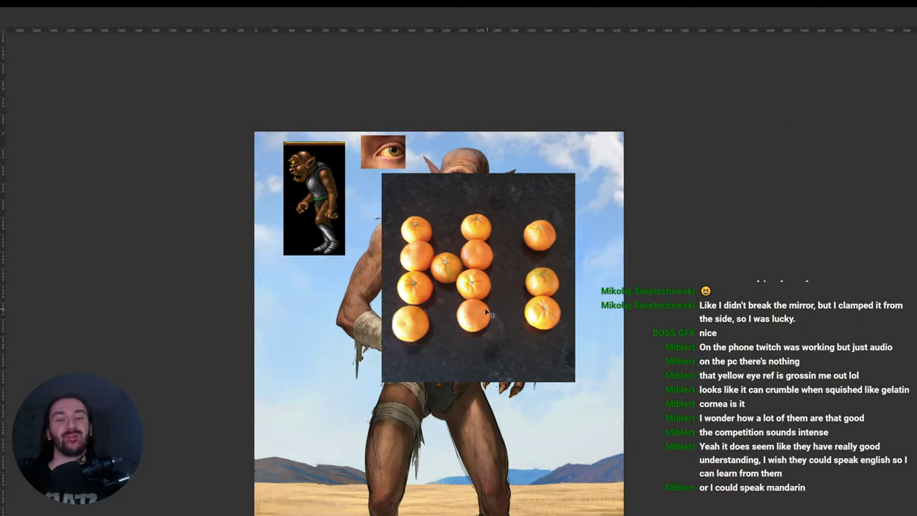
{"action": "key", "text": "Delete"}
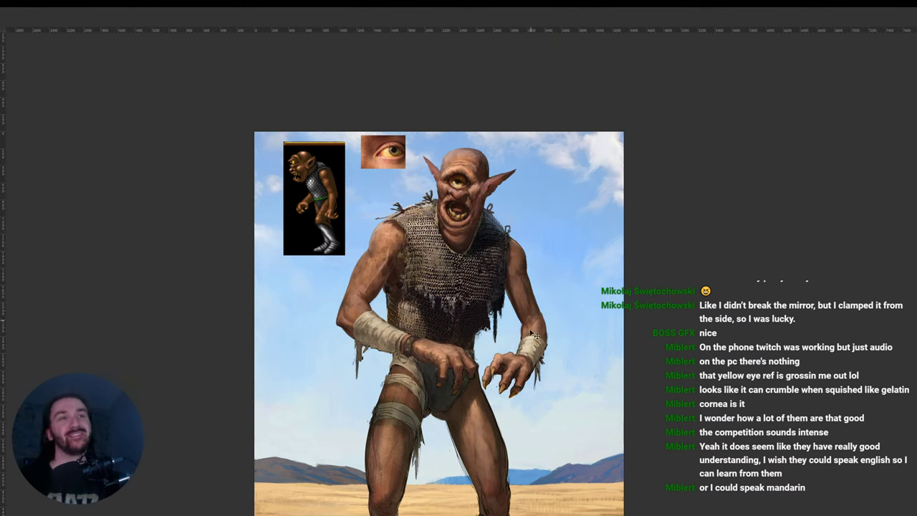
Sample tones from the near hand's outermost finger and refine its shading and edge beside the hip cloth.
{"action": "scroll", "coordinate": [519, 375], "scroll_direction": "up", "scroll_amount": 1}
{"action": "scroll", "coordinate": [519, 374], "scroll_direction": "up", "scroll_amount": 1}
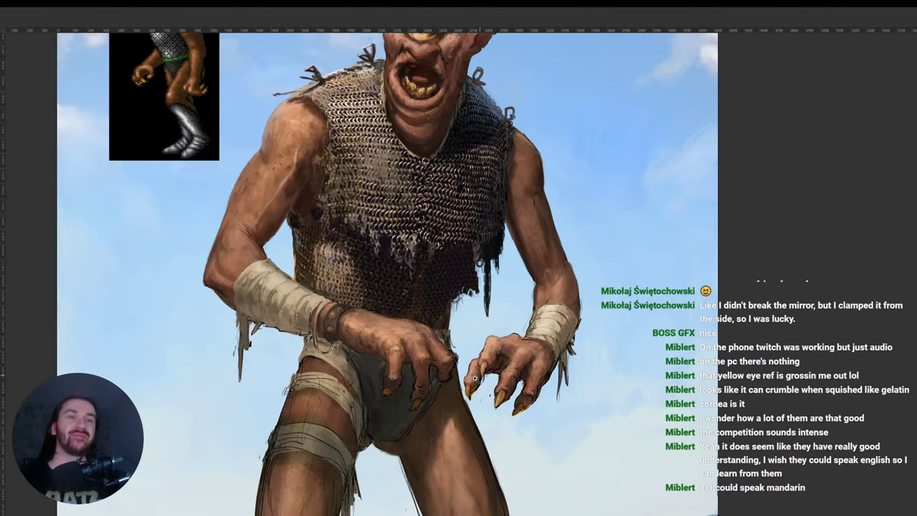
{"action": "scroll", "coordinate": [451, 376], "scroll_direction": "up", "scroll_amount": 1}
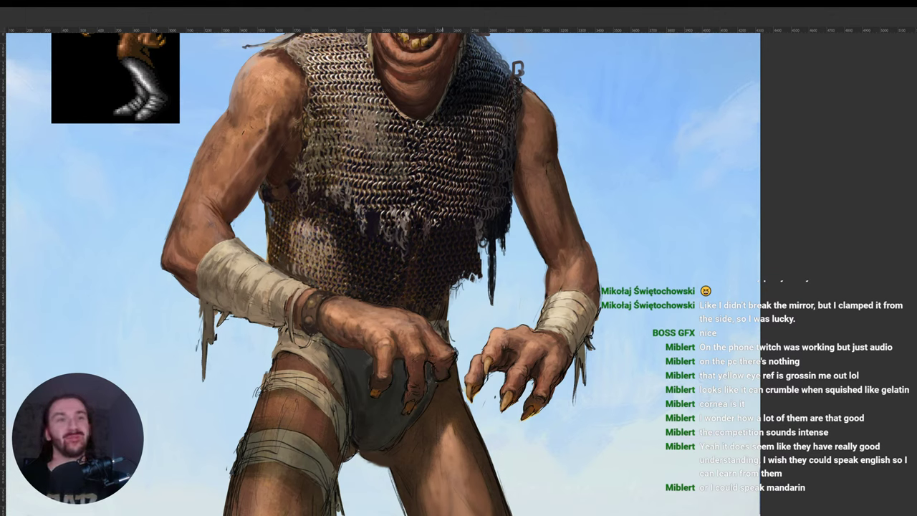
{"action": "left_click", "coordinate": [445, 367], "text": "alt"}
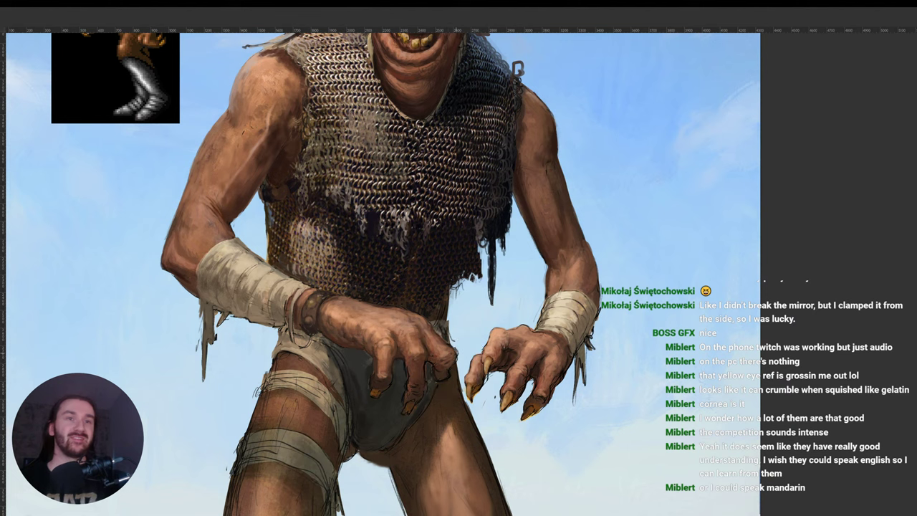
{"action": "key", "text": "r"}
{"action": "left_click_drag", "start_coordinate": [581, 304], "coordinate": [532, 375]}
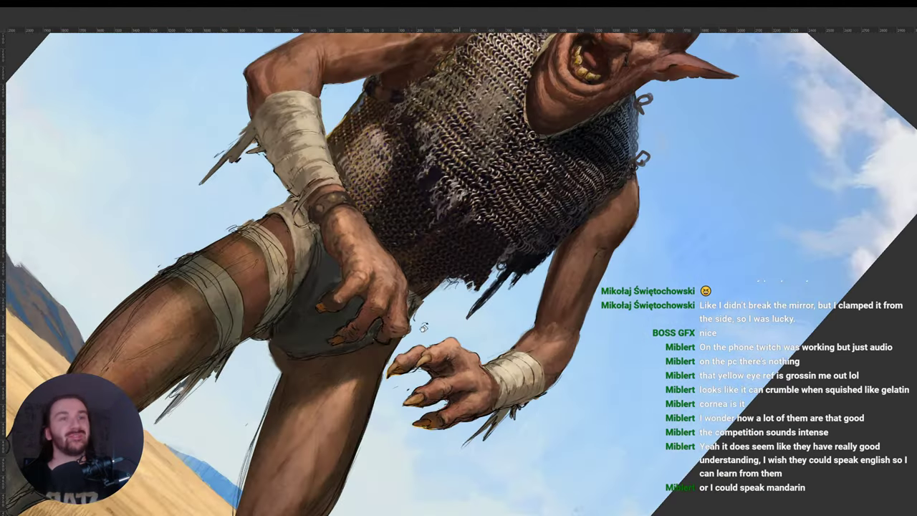
{"action": "left_click", "coordinate": [406, 317], "text": "alt"}
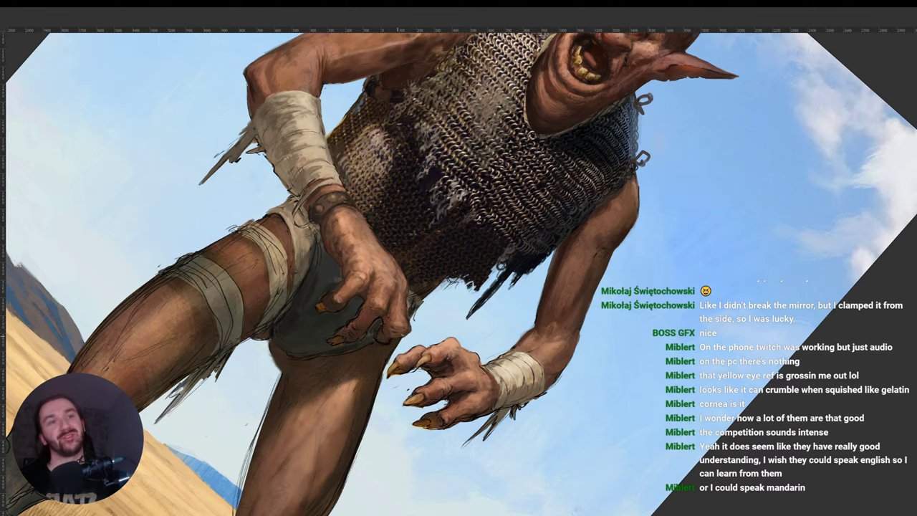
Touch up the near hand's fingers against the hip cloth, checking both hands from several canvas rotations.
{"action": "key", "text": "r"}
{"action": "left_click_drag", "start_coordinate": [557, 280], "coordinate": [540, 245]}
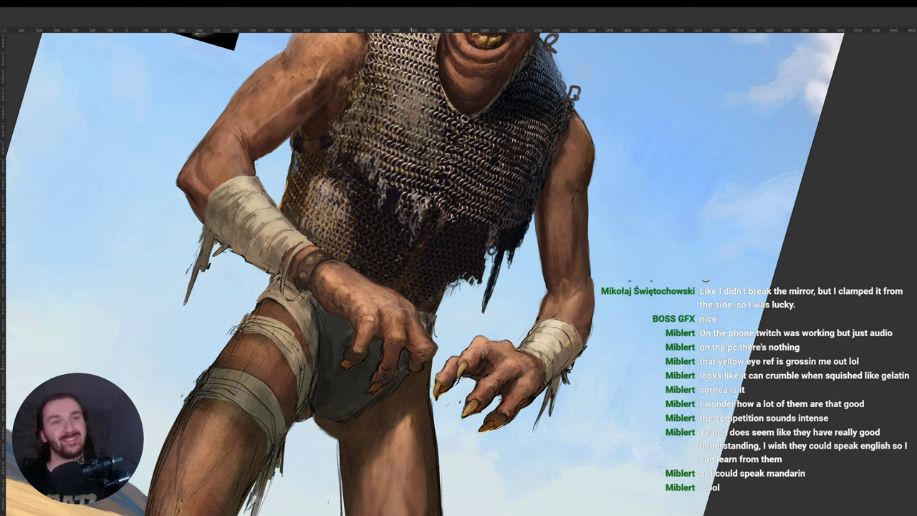
{"action": "mouse_move", "coordinate": [583, 350]}
{"action": "left_mouse_down"}
{"action": "mouse_move", "coordinate": [600, 270]}
{"action": "mouse_move", "coordinate": [630, 319]}
{"action": "left_mouse_up"}
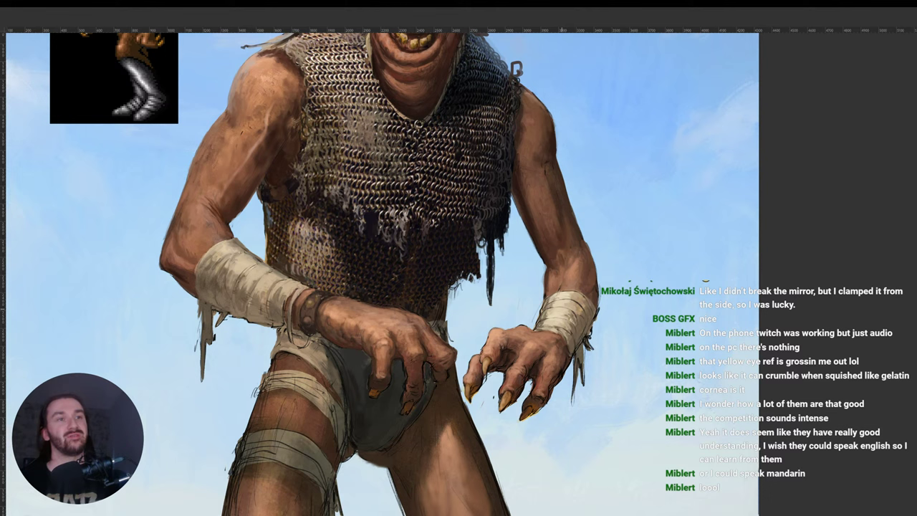
{"action": "key", "text": "r"}
{"action": "left_click_drag", "start_coordinate": [592, 284], "coordinate": [444, 390]}
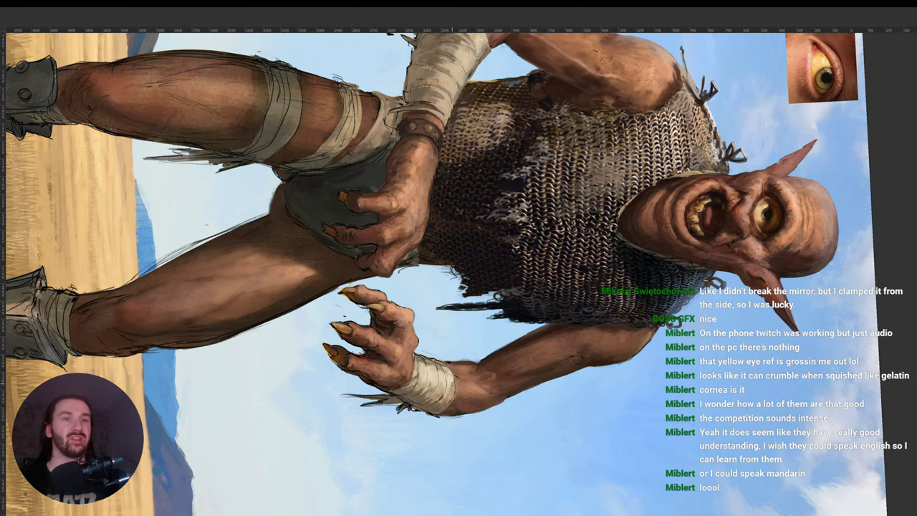
{"action": "key", "text": "r"}
{"action": "left_click_drag", "start_coordinate": [450, 381], "coordinate": [555, 237]}
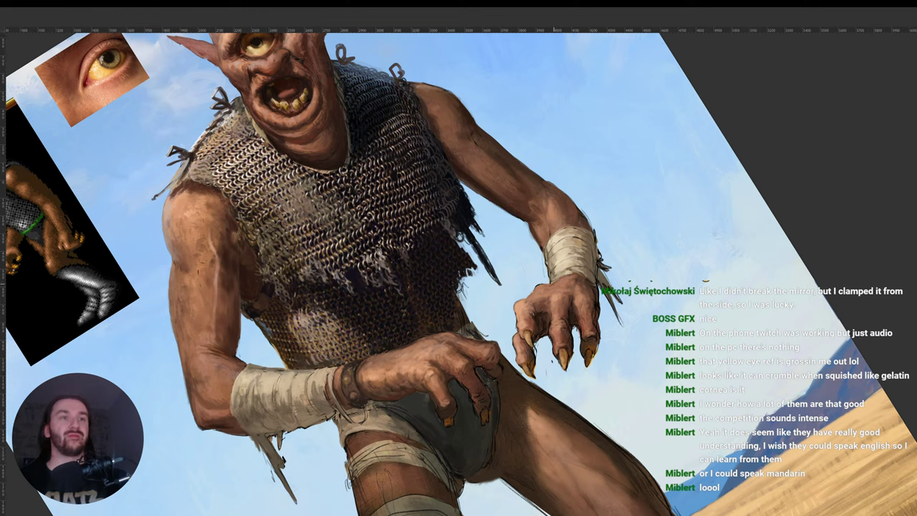
Sample a tone from the far wrist wrap and refine the wrap's shading where it meets the forearm.
{"action": "mouse_move", "coordinate": [604, 270]}
{"action": "left_mouse_down"}
{"action": "mouse_move", "coordinate": [402, 180]}
{"action": "mouse_move", "coordinate": [395, 248]}
{"action": "left_mouse_up"}
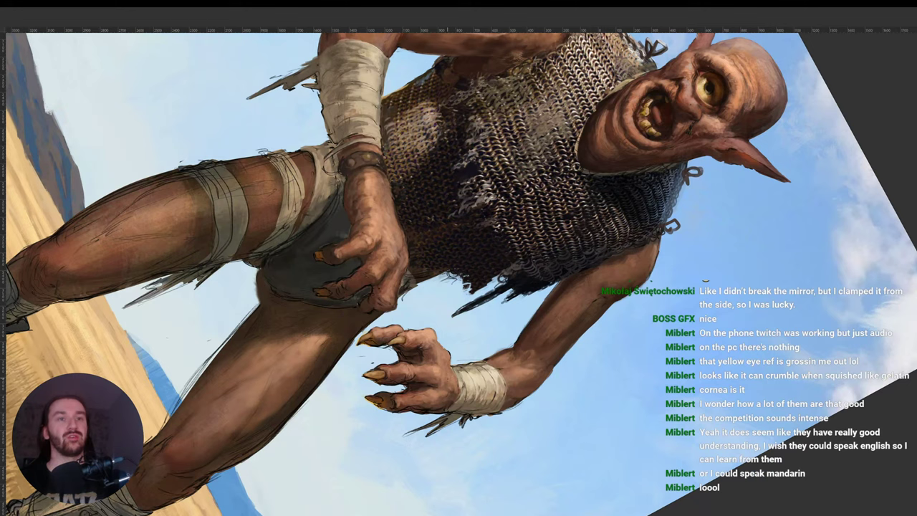
{"action": "left_click_drag", "start_coordinate": [573, 359], "coordinate": [578, 212]}
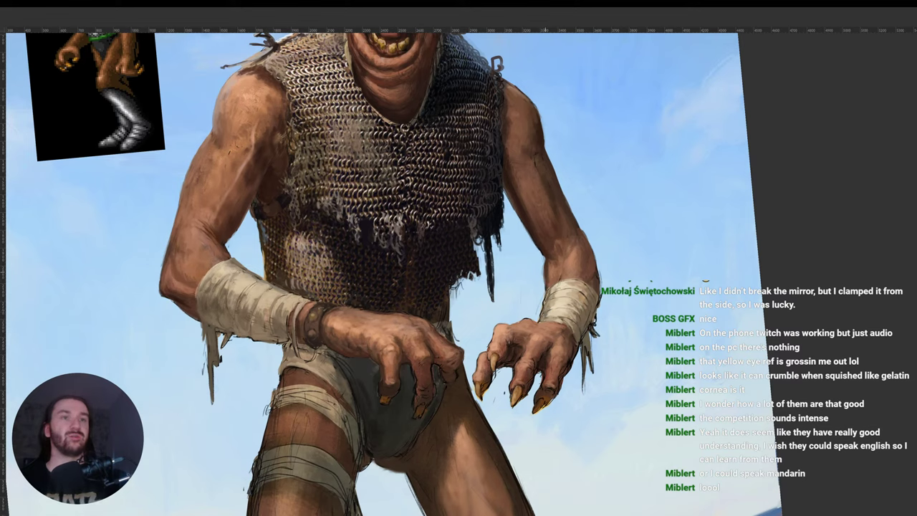
{"action": "left_click_drag", "start_coordinate": [608, 251], "coordinate": [589, 322]}
{"action": "left_click", "coordinate": [546, 295], "text": "alt"}
{"action": "left_click_drag", "start_coordinate": [566, 244], "coordinate": [547, 327]}
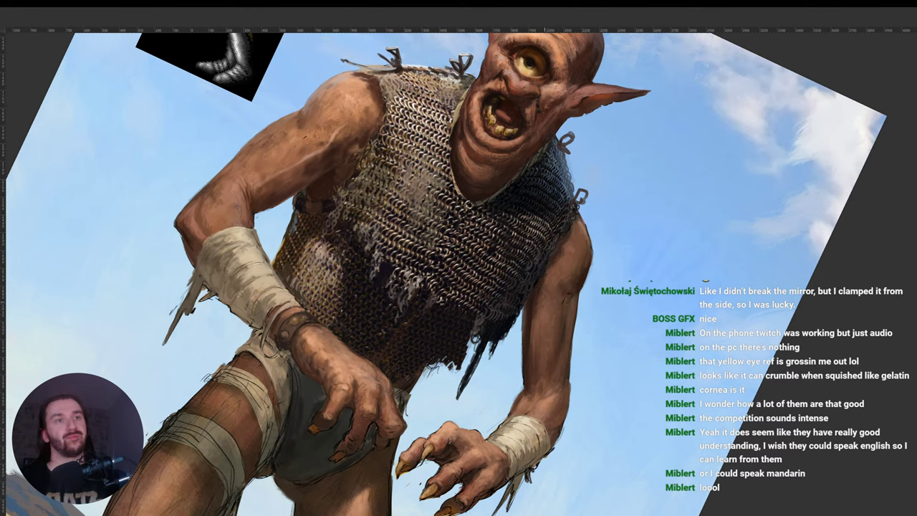
Clean up the outer contour and shading of the far upper arm against the sky.
{"action": "key", "text": "r"}
{"action": "left_click_drag", "start_coordinate": [610, 303], "coordinate": [593, 235]}
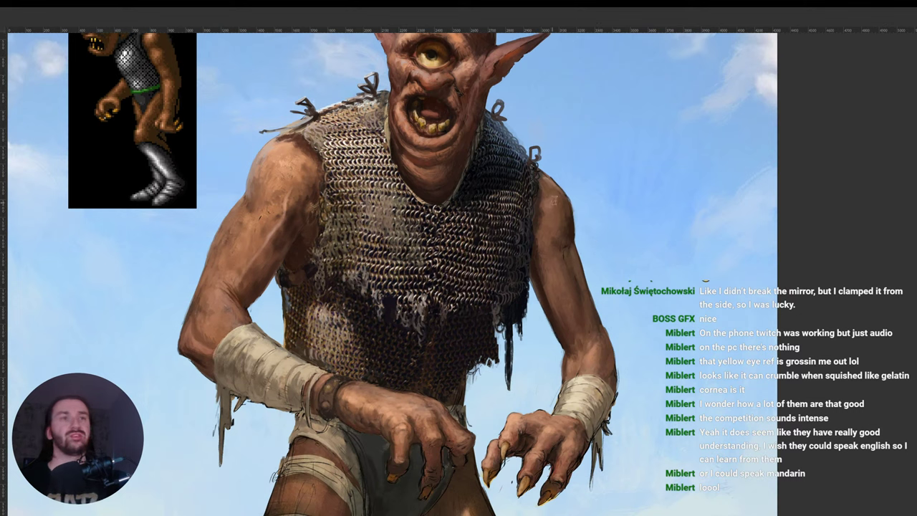
{"action": "scroll", "coordinate": [550, 225], "scroll_direction": "up", "scroll_amount": 2}
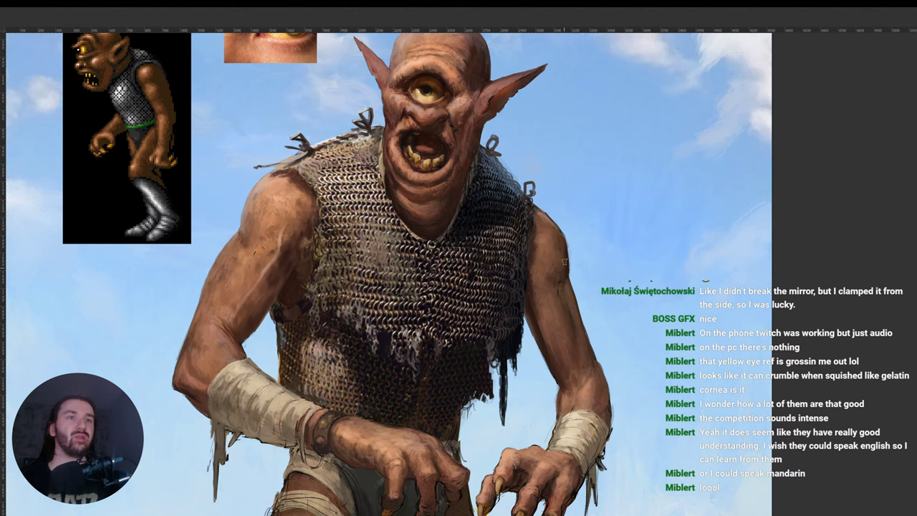
{"action": "key", "text": "r"}
{"action": "left_click_drag", "start_coordinate": [563, 246], "coordinate": [562, 307]}
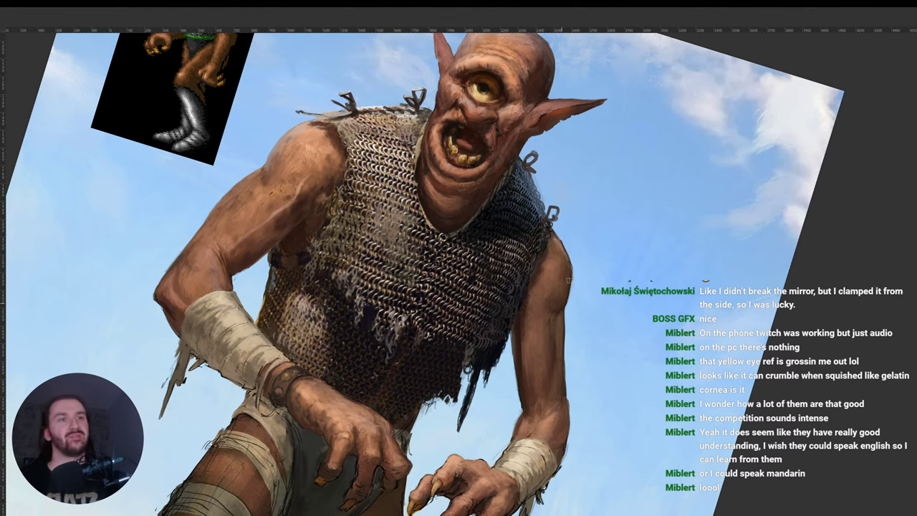
{"action": "left_click_drag", "start_coordinate": [577, 239], "coordinate": [559, 305]}
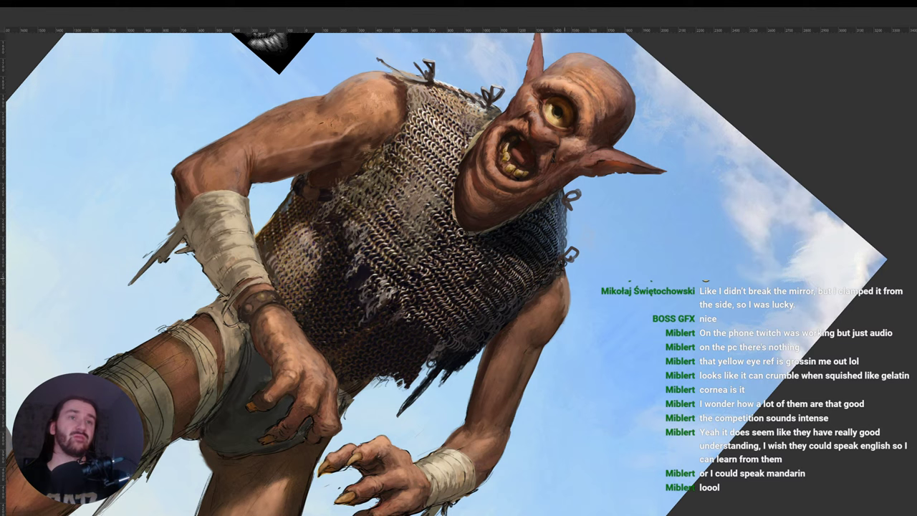
{"action": "left_click_drag", "start_coordinate": [585, 274], "coordinate": [543, 210]}
{"action": "left_click_drag", "start_coordinate": [479, 347], "coordinate": [501, 313]}
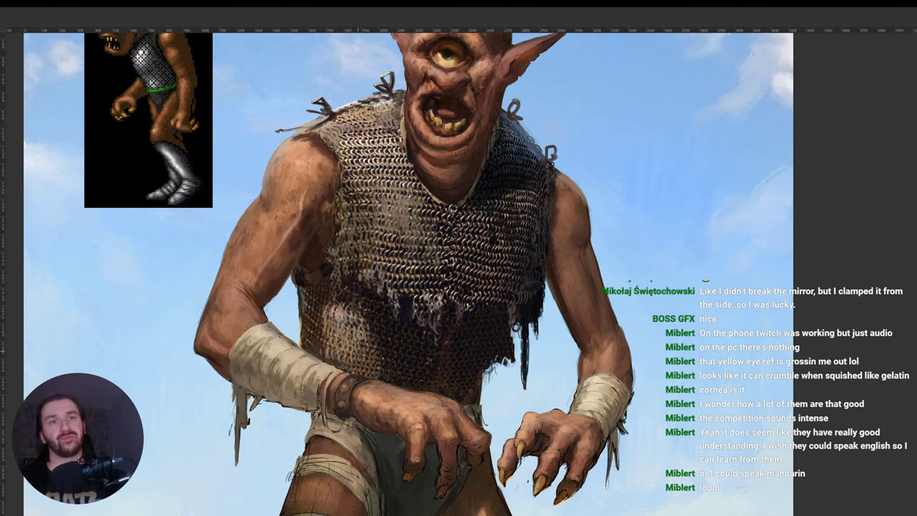
Refine the back and knuckle edges of the far hand, painting over leftover sketch lines.
{"action": "scroll", "coordinate": [469, 360], "scroll_direction": "down", "scroll_amount": 3}
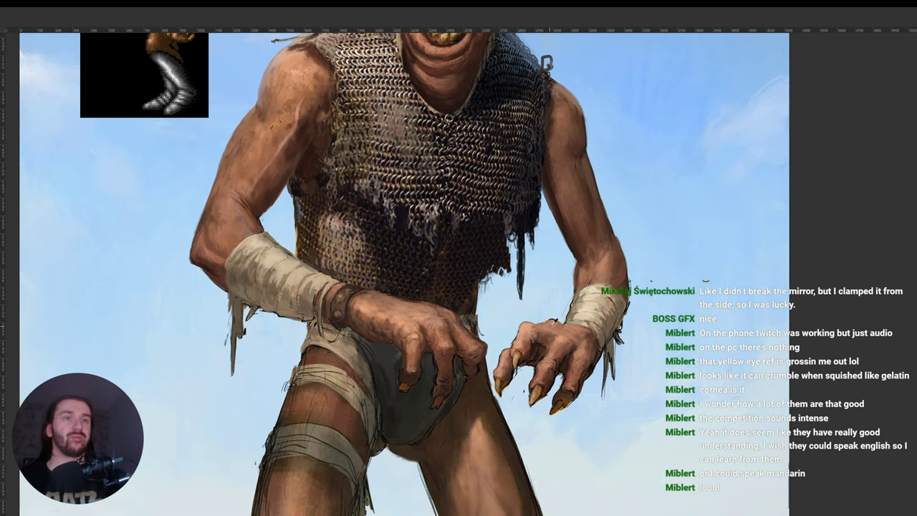
{"action": "left_click_drag", "start_coordinate": [543, 303], "coordinate": [541, 404]}
{"action": "key", "text": "r"}
{"action": "left_click_drag", "start_coordinate": [542, 404], "coordinate": [559, 259]}
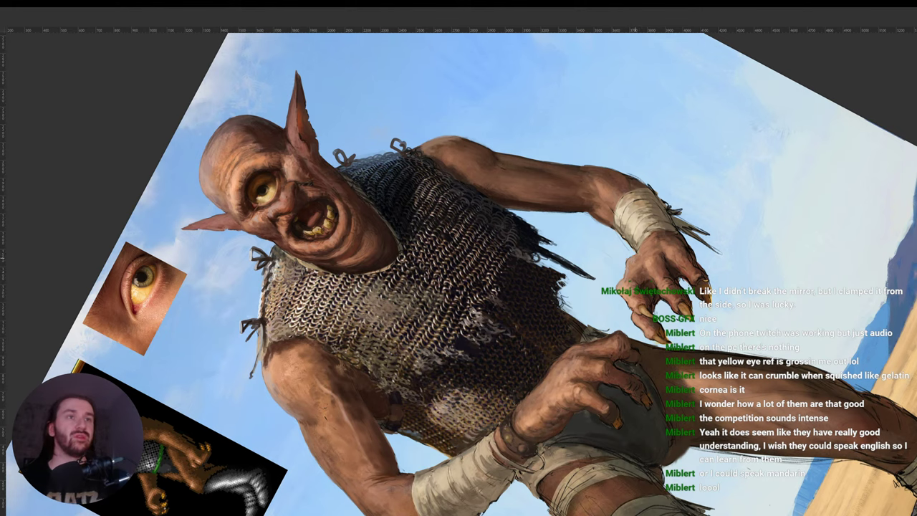
{"action": "left_click_drag", "start_coordinate": [686, 260], "coordinate": [676, 291]}
{"action": "left_click_drag", "start_coordinate": [698, 259], "coordinate": [647, 295]}
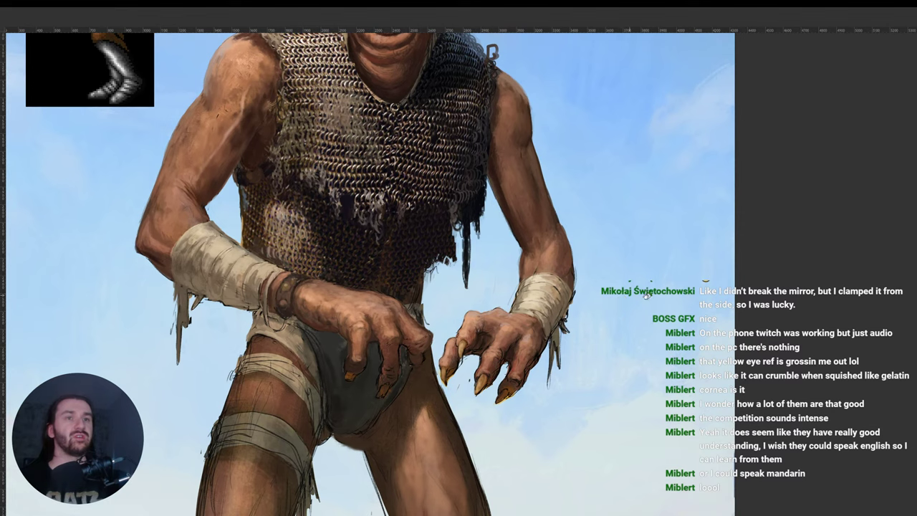
{"action": "left_click", "coordinate": [835, 326]}
{"action": "key", "text": "ctrl+shift+z"}
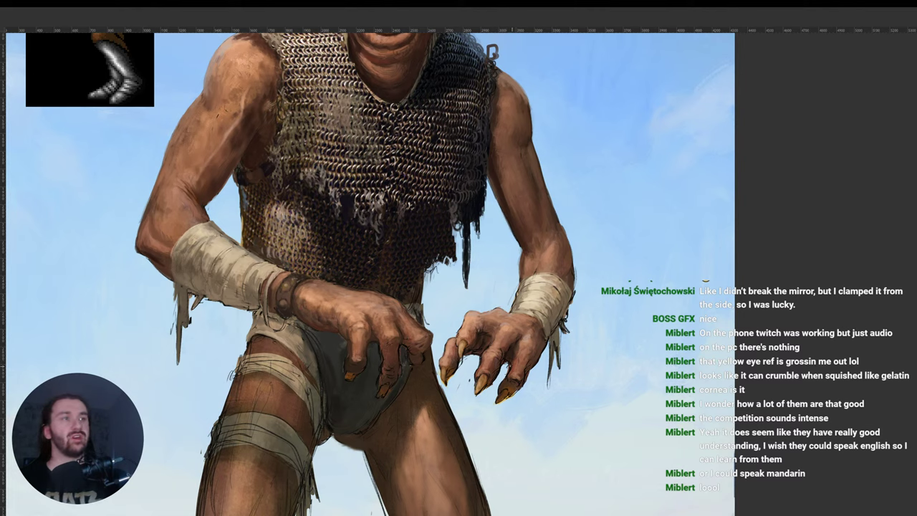
{"action": "mouse_move", "coordinate": [440, 396]}
{"action": "left_mouse_down"}
{"action": "mouse_move", "coordinate": [437, 409]}
{"action": "mouse_move", "coordinate": [486, 257]}
{"action": "mouse_move", "coordinate": [513, 461]}
{"action": "left_mouse_up"}
{"action": "key", "text": "ctrl+shift+j"}
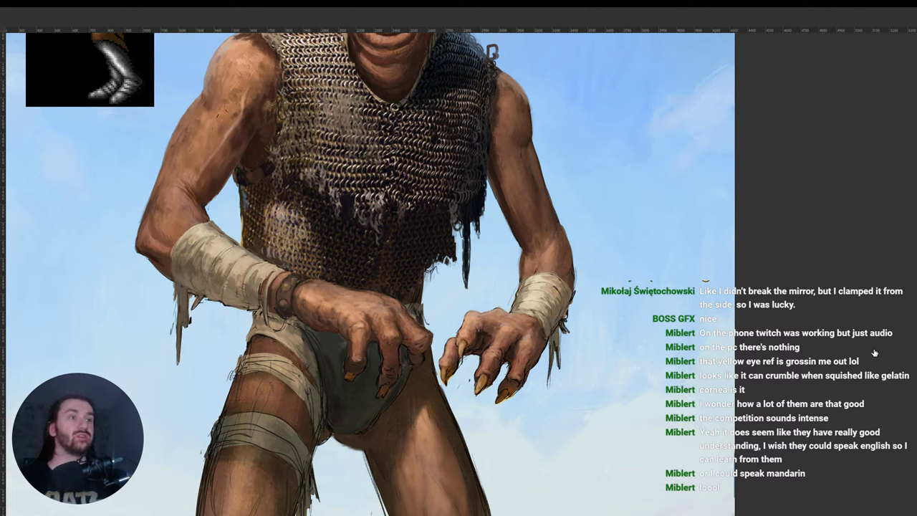
{"action": "left_click", "coordinate": [875, 348]}
{"action": "left_click", "coordinate": [878, 347]}
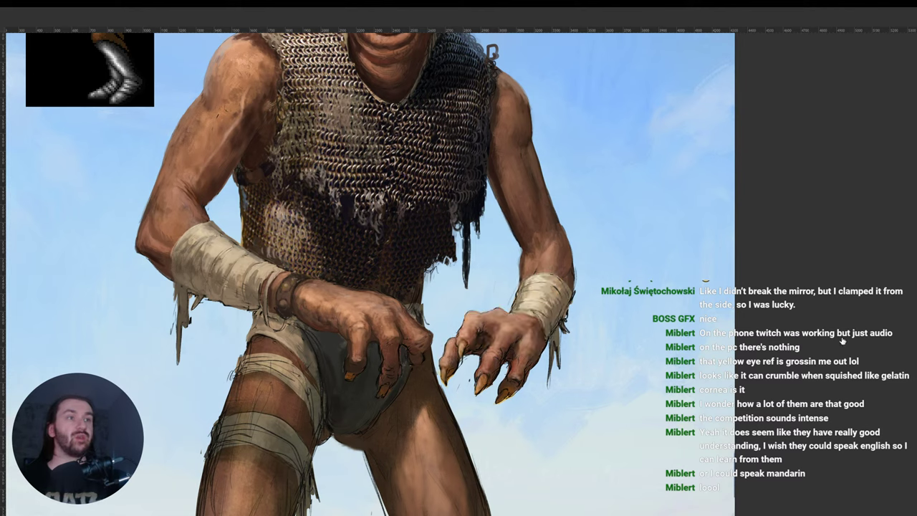
{"action": "left_click_drag", "start_coordinate": [539, 326], "coordinate": [614, 257]}
{"action": "key", "text": "ctrl+z"}
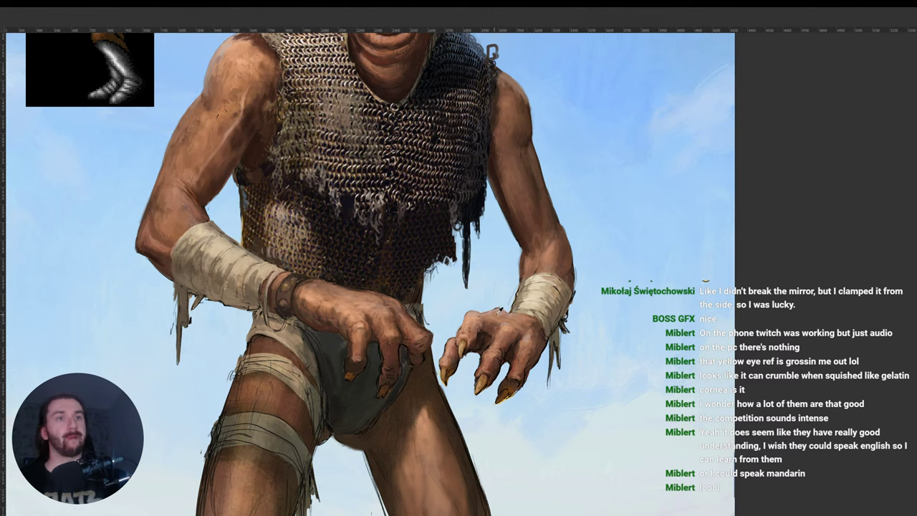
Clean up the far hand's upper contour between the knuckles and the wrist wrap.
{"action": "left_click_drag", "start_coordinate": [630, 306], "coordinate": [458, 329]}
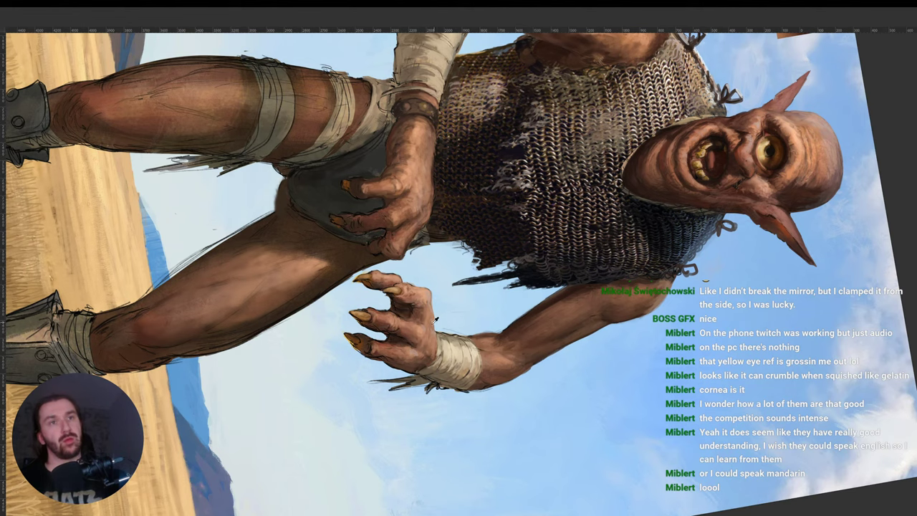
{"action": "mouse_move", "coordinate": [557, 354]}
{"action": "left_mouse_down"}
{"action": "mouse_move", "coordinate": [595, 278]}
{"action": "mouse_move", "coordinate": [569, 199]}
{"action": "left_mouse_up"}
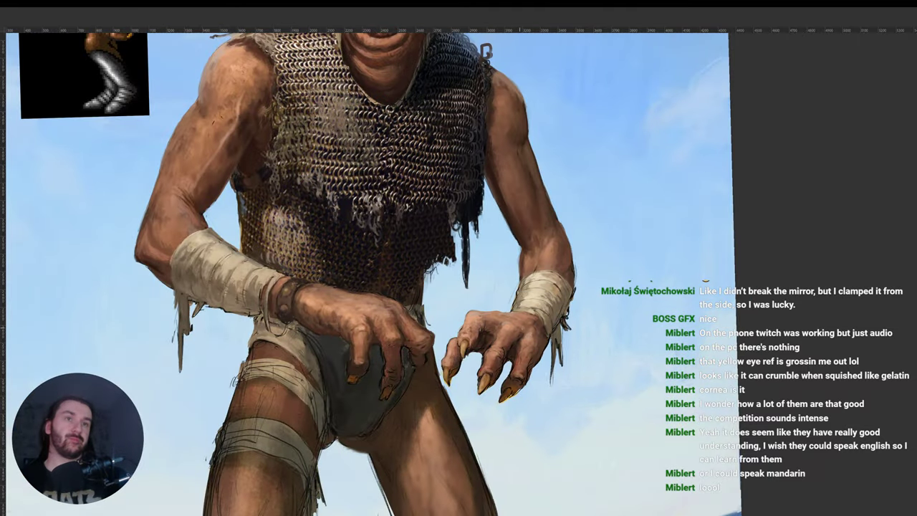
{"action": "left_click_drag", "start_coordinate": [580, 320], "coordinate": [433, 352]}
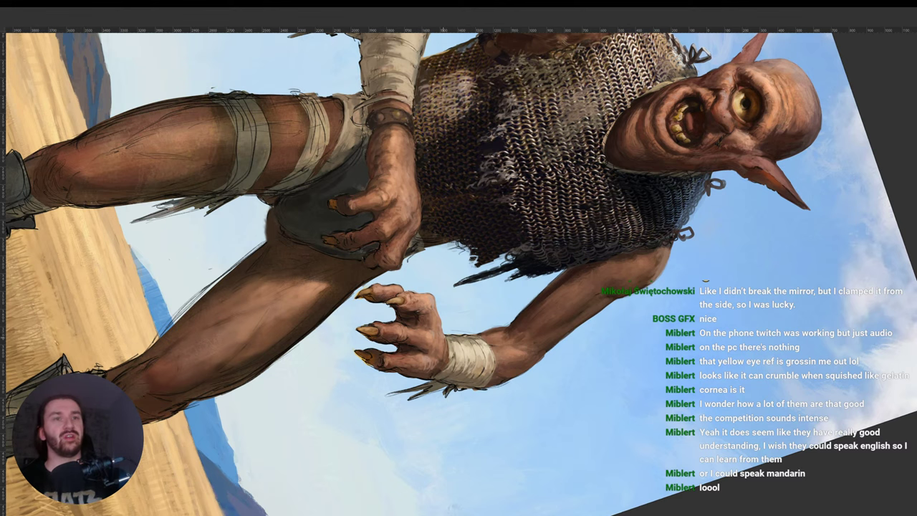
{"action": "key", "text": "r"}
{"action": "left_click_drag", "start_coordinate": [547, 327], "coordinate": [480, 233]}
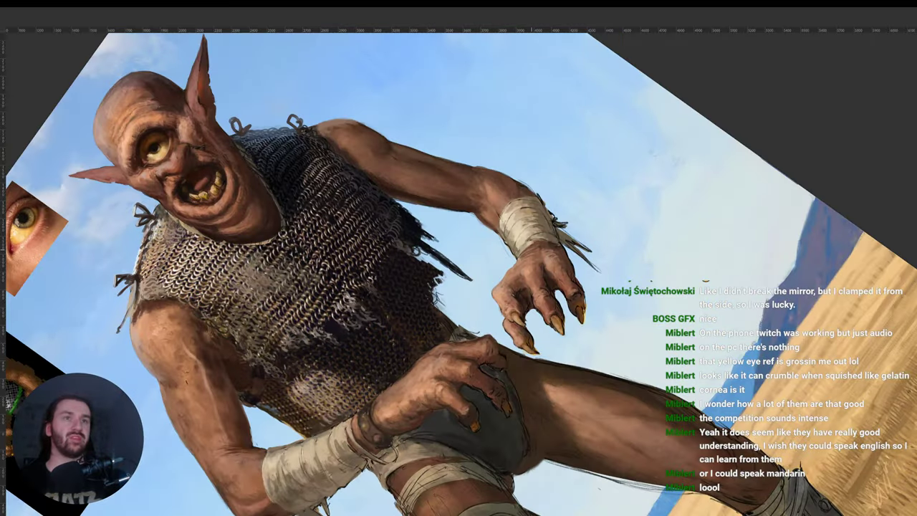
{"action": "key", "text": "r"}
{"action": "left_click_drag", "start_coordinate": [637, 256], "coordinate": [552, 344]}
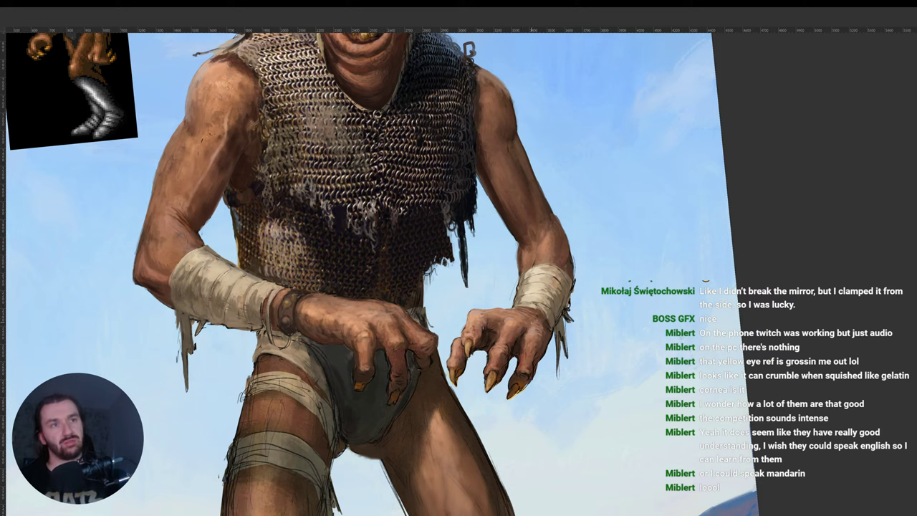
{"action": "left_click_drag", "start_coordinate": [548, 295], "coordinate": [529, 334]}
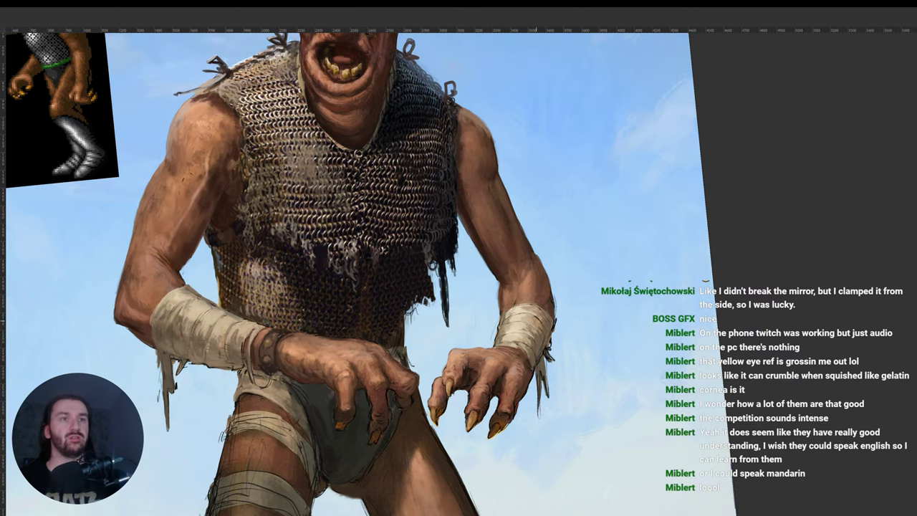
Sample tones around the far wrist wrap's hanging strips and repaint the frayed cloth over its sketch lines.
{"action": "left_click", "coordinate": [545, 349], "text": "alt"}
{"action": "key", "text": "Escape"}
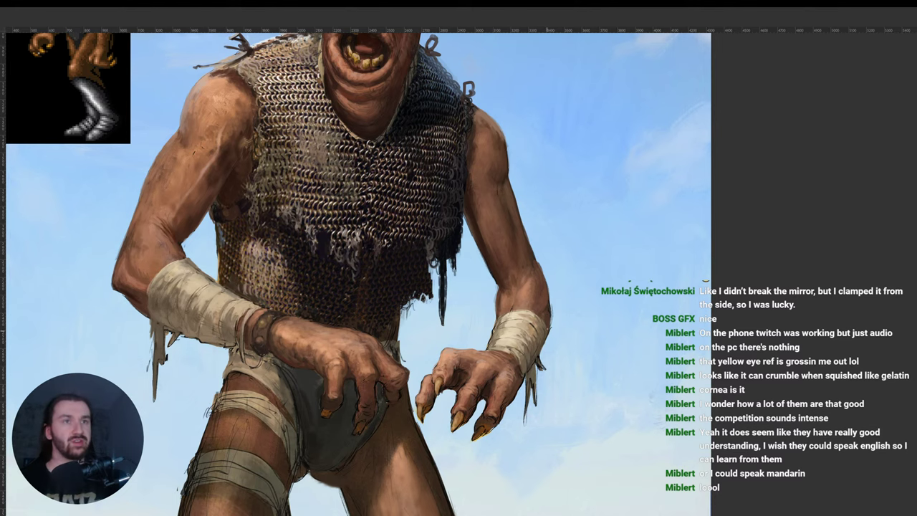
{"action": "scroll", "coordinate": [544, 340], "scroll_direction": "down", "scroll_amount": 2}
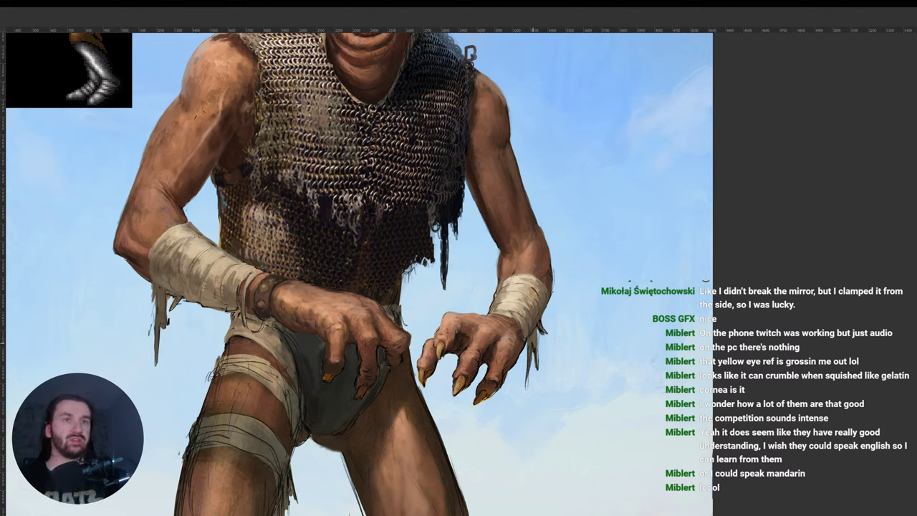
{"action": "left_click_drag", "start_coordinate": [532, 349], "coordinate": [536, 382]}
{"action": "mouse_move", "coordinate": [534, 352]}
{"action": "left_mouse_down"}
{"action": "mouse_move", "coordinate": [538, 389]}
{"action": "mouse_move", "coordinate": [529, 361]}
{"action": "mouse_move", "coordinate": [532, 367]}
{"action": "left_mouse_up"}
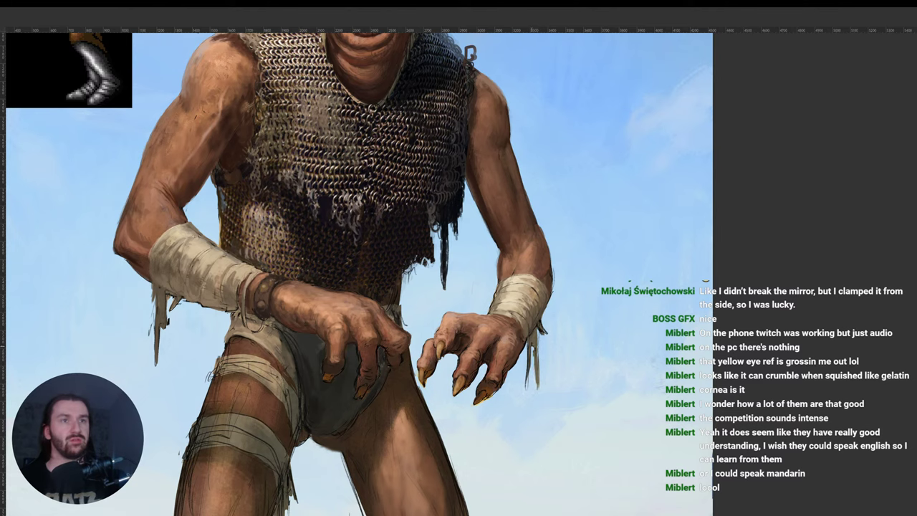
{"action": "left_click", "coordinate": [533, 343], "text": "alt"}
{"action": "left_click_drag", "start_coordinate": [529, 368], "coordinate": [528, 392]}
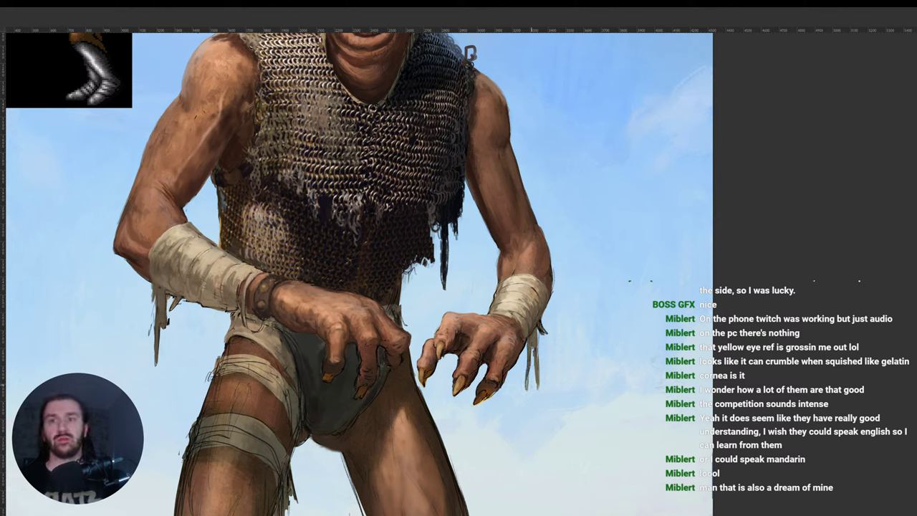
{"action": "left_click_drag", "start_coordinate": [529, 380], "coordinate": [528, 389]}
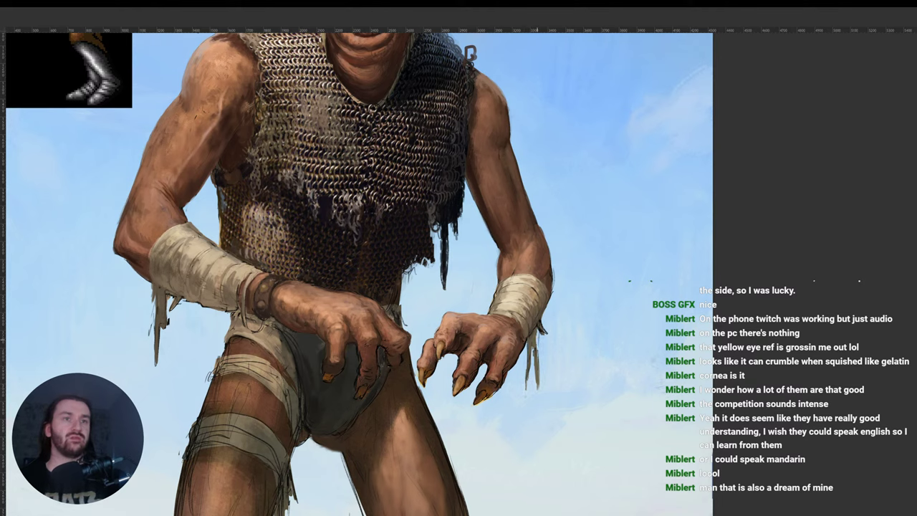
{"action": "left_click_drag", "start_coordinate": [538, 350], "coordinate": [538, 381]}
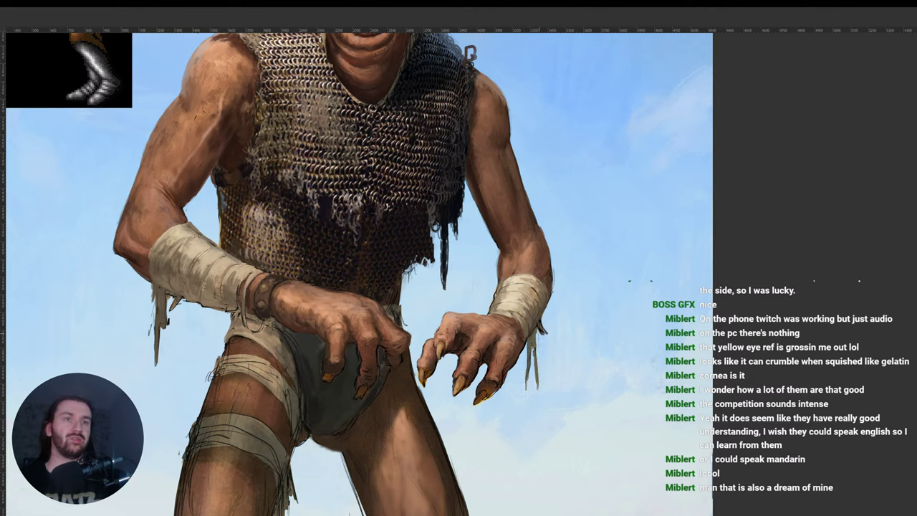
{"action": "left_click_drag", "start_coordinate": [534, 329], "coordinate": [532, 342]}
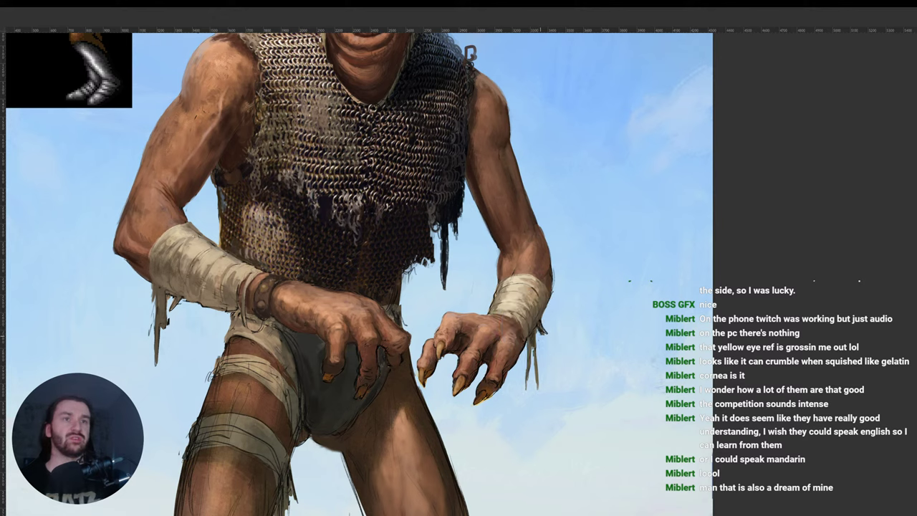
Sample the sky blue beside the hanging strips and tidy the gaps and the far wrist wrap's lower edge.
{"action": "left_click", "coordinate": [536, 338], "text": "alt"}
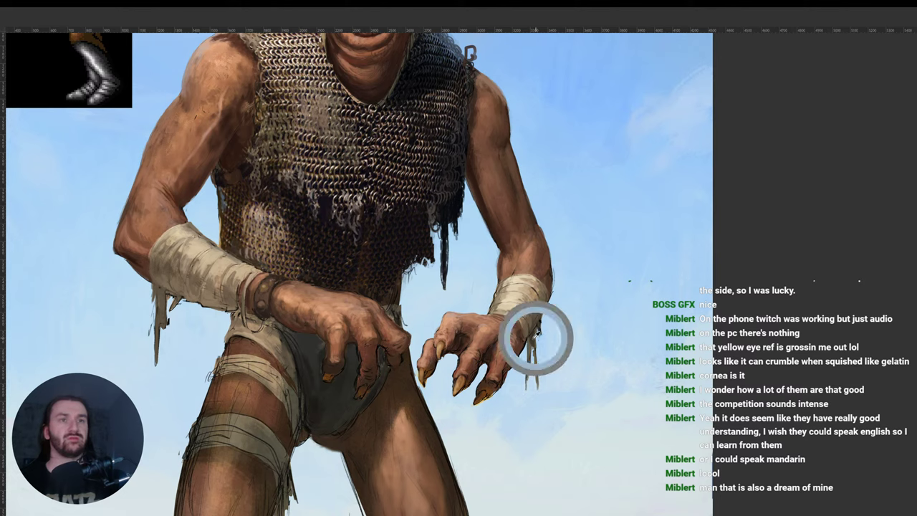
{"action": "left_click_drag", "start_coordinate": [539, 338], "coordinate": [540, 323]}
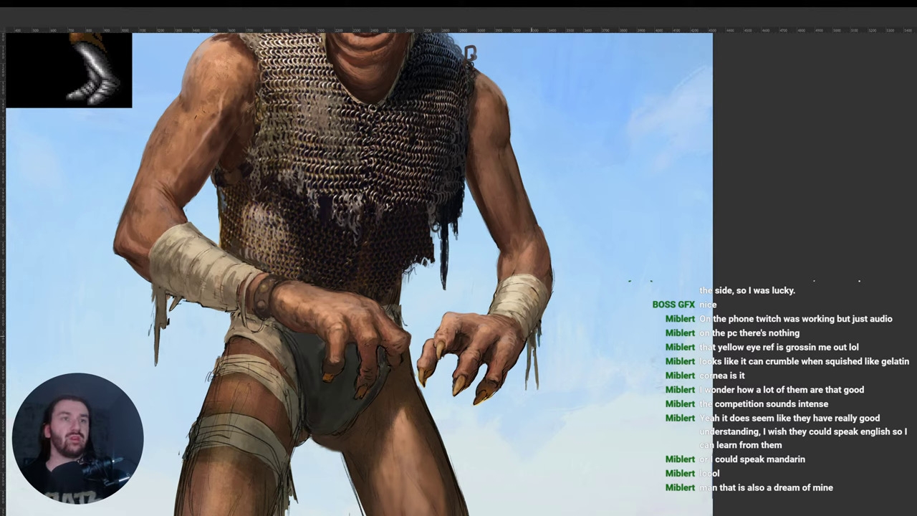
{"action": "key", "text": "r"}
{"action": "left_click_drag", "start_coordinate": [524, 336], "coordinate": [491, 354]}
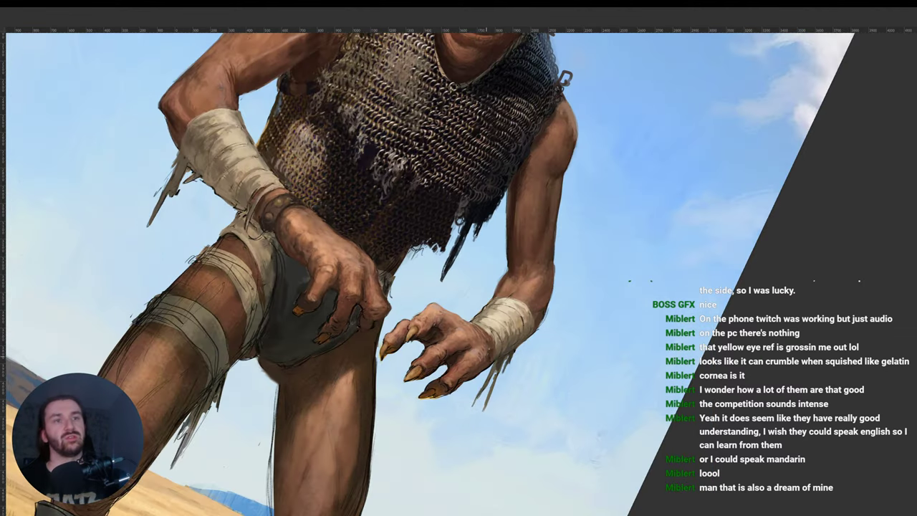
{"action": "left_click", "coordinate": [501, 343], "text": "alt"}
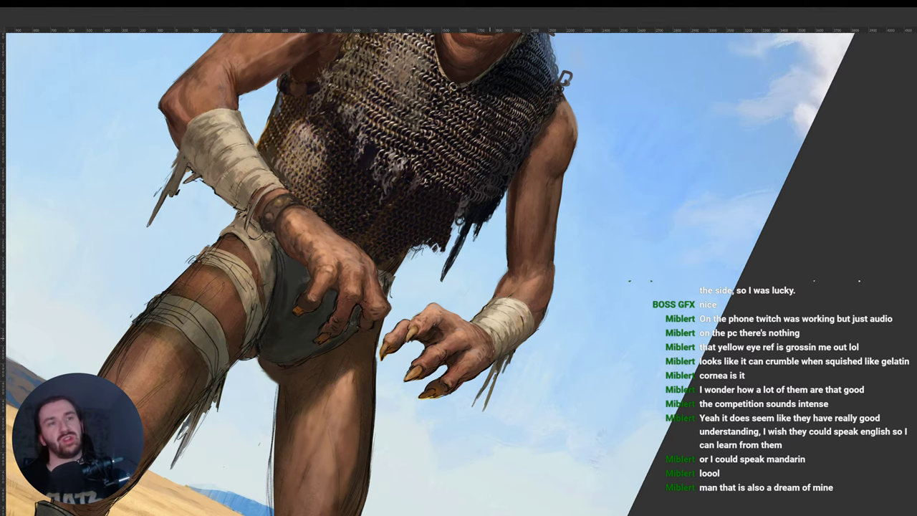
{"action": "key", "text": "r"}
{"action": "left_click_drag", "start_coordinate": [557, 332], "coordinate": [555, 283]}
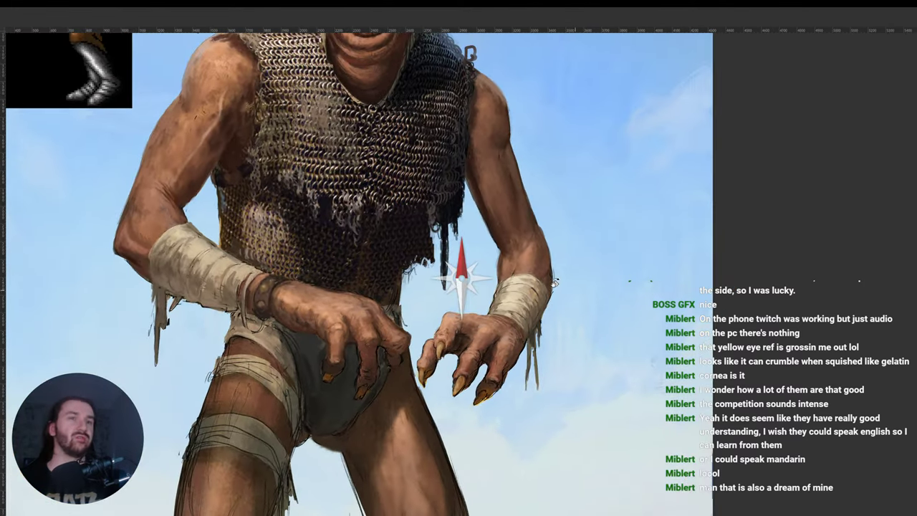
Sample tones around the far hand's fingers and claws and refine their edges and shading.
{"action": "left_click_drag", "start_coordinate": [516, 351], "coordinate": [514, 334]}
{"action": "left_click", "coordinate": [473, 349], "text": "alt"}
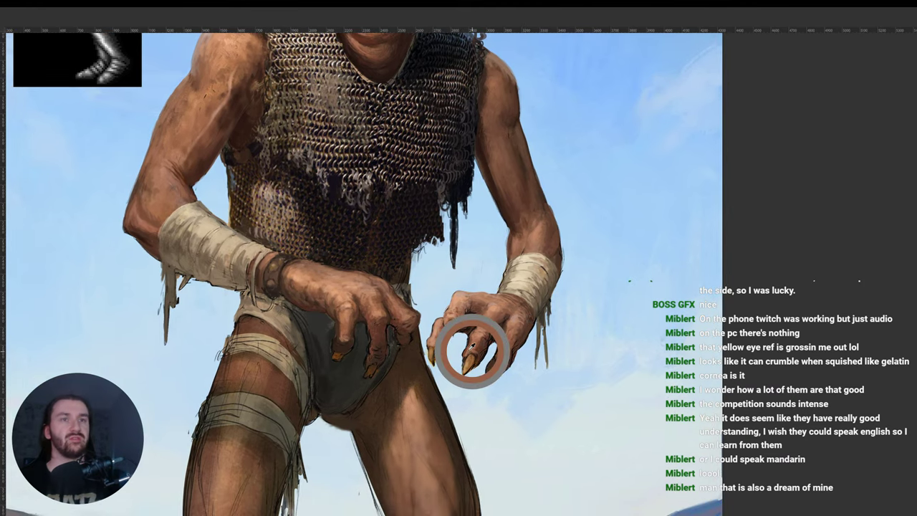
{"action": "left_click", "coordinate": [466, 367], "text": "alt"}
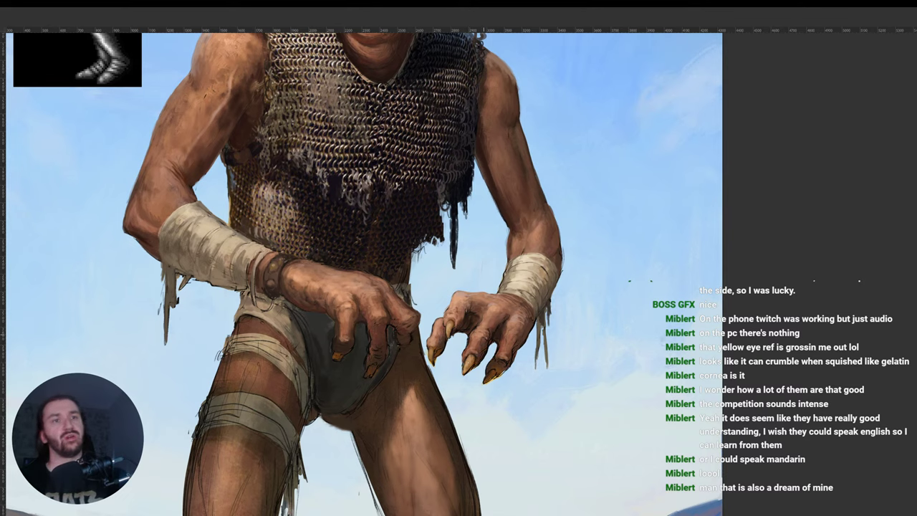
{"action": "left_click", "coordinate": [491, 330], "text": "alt"}
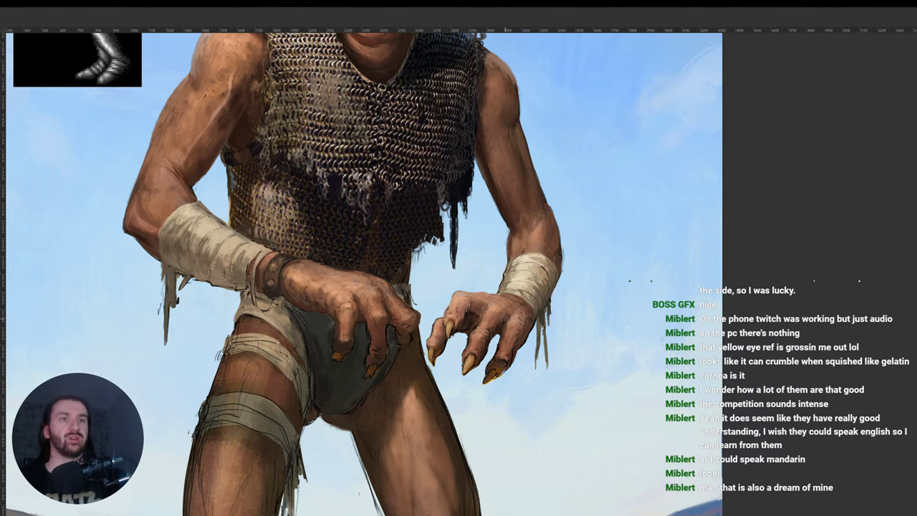
{"action": "key", "text": "r"}
{"action": "left_click_drag", "start_coordinate": [569, 259], "coordinate": [408, 187]}
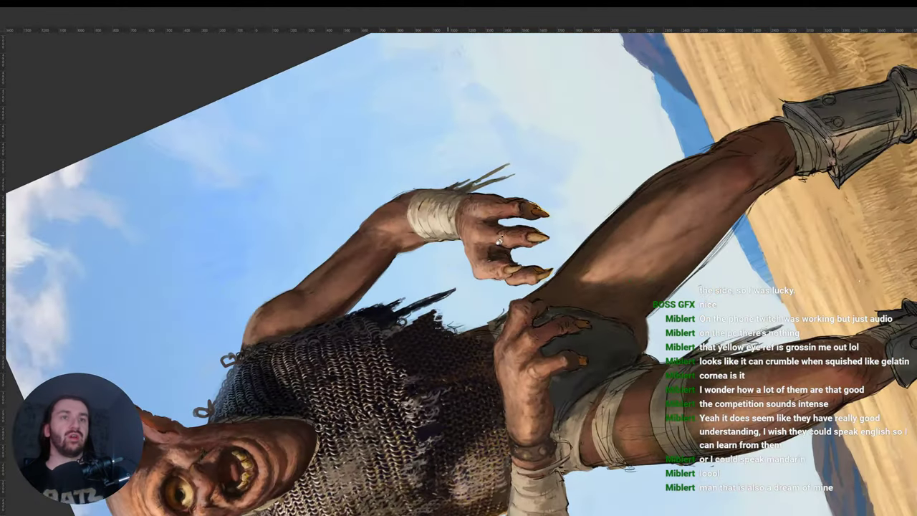
{"action": "left_click", "coordinate": [510, 374], "text": "alt"}
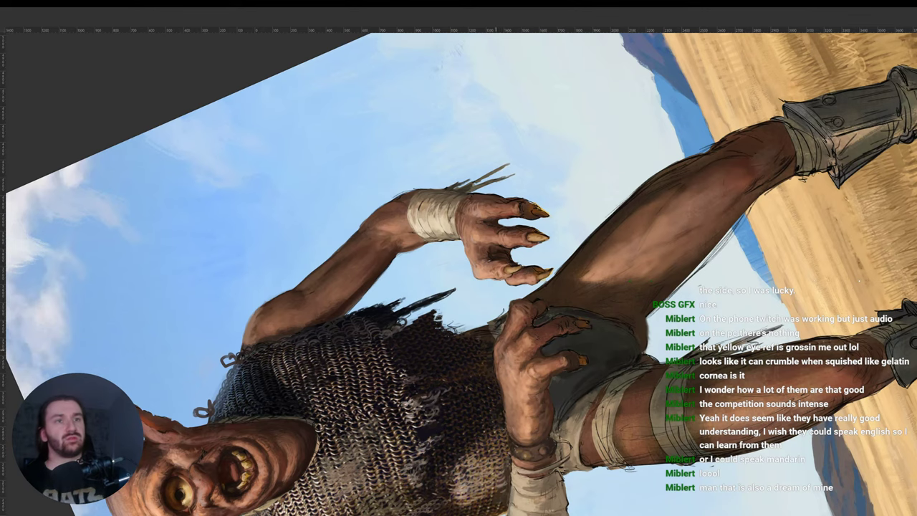
{"action": "key", "text": "r"}
{"action": "left_click_drag", "start_coordinate": [616, 286], "coordinate": [598, 350]}
{"action": "left_click_drag", "start_coordinate": [631, 274], "coordinate": [479, 371]}
{"action": "mouse_move", "coordinate": [449, 420]}
{"action": "left_mouse_down"}
{"action": "mouse_move", "coordinate": [498, 392]}
{"action": "mouse_move", "coordinate": [550, 415]}
{"action": "left_mouse_up"}
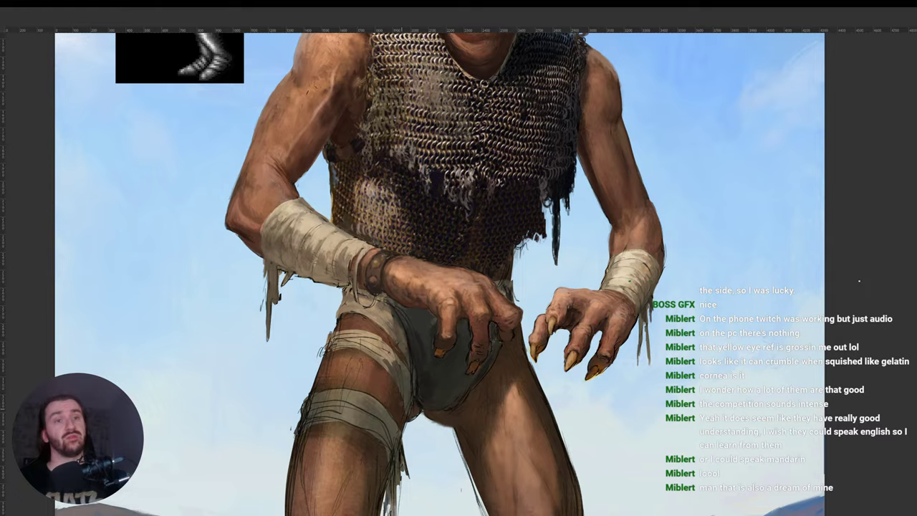
{"action": "left_click_drag", "start_coordinate": [389, 392], "coordinate": [431, 414]}
{"action": "left_click_drag", "start_coordinate": [596, 356], "coordinate": [494, 239]}
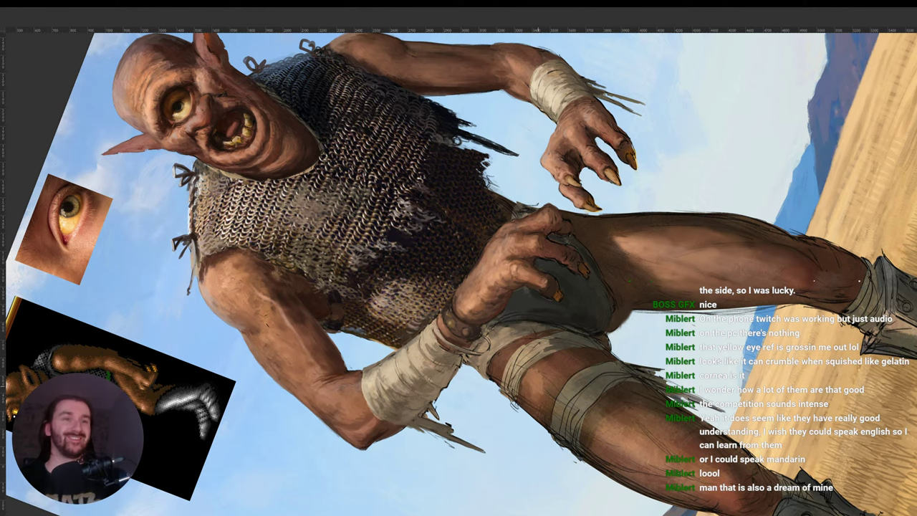
Sample tones on the near thigh's upper cloth band and paint over its sketch lines with shaded folds.
{"action": "key", "text": "r"}
{"action": "left_click_drag", "start_coordinate": [549, 396], "coordinate": [442, 440]}
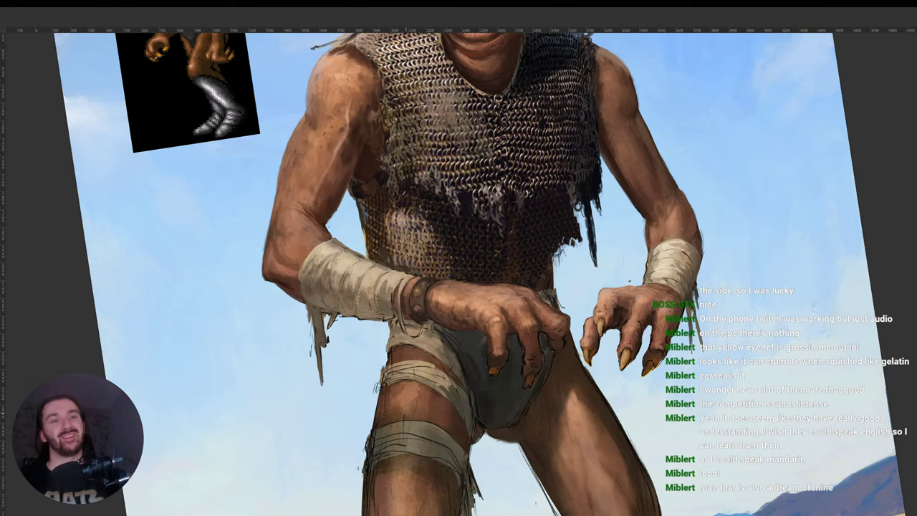
{"action": "left_click", "coordinate": [428, 370], "text": "alt"}
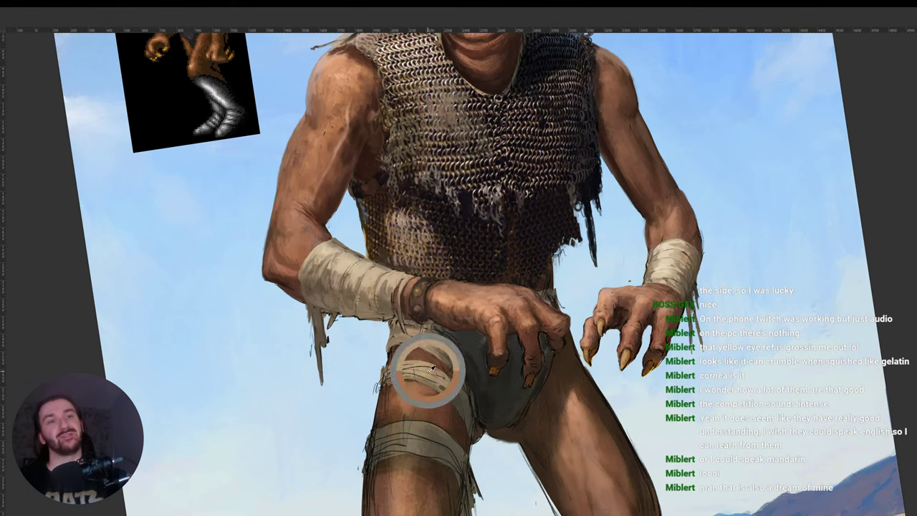
{"action": "key", "text": "r"}
{"action": "left_click_drag", "start_coordinate": [570, 349], "coordinate": [579, 267]}
{"action": "left_click_drag", "start_coordinate": [503, 358], "coordinate": [510, 284]}
{"action": "left_click", "coordinate": [490, 307], "text": "alt"}
{"action": "left_click_drag", "start_coordinate": [475, 321], "coordinate": [471, 334]}
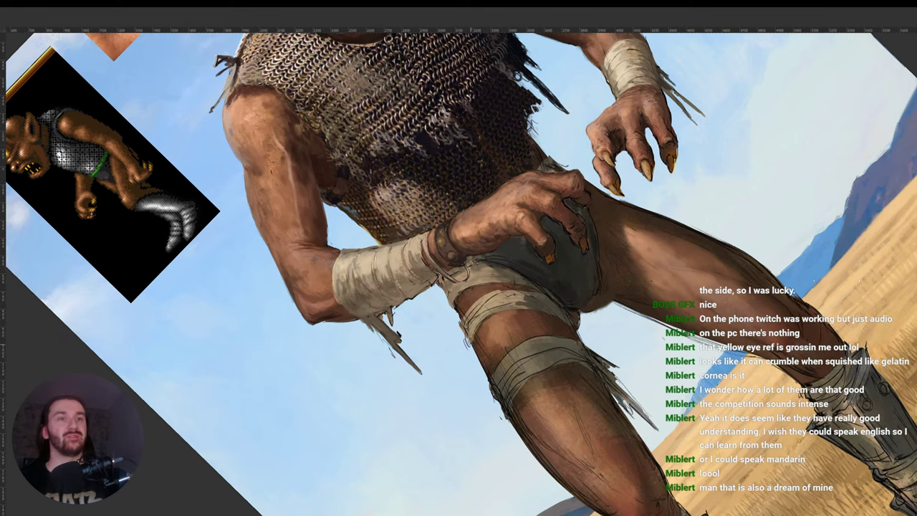
{"action": "key", "text": "r"}
{"action": "mouse_move", "coordinate": [528, 298]}
{"action": "left_mouse_down"}
{"action": "mouse_move", "coordinate": [502, 344]}
{"action": "mouse_move", "coordinate": [446, 349]}
{"action": "left_mouse_up"}
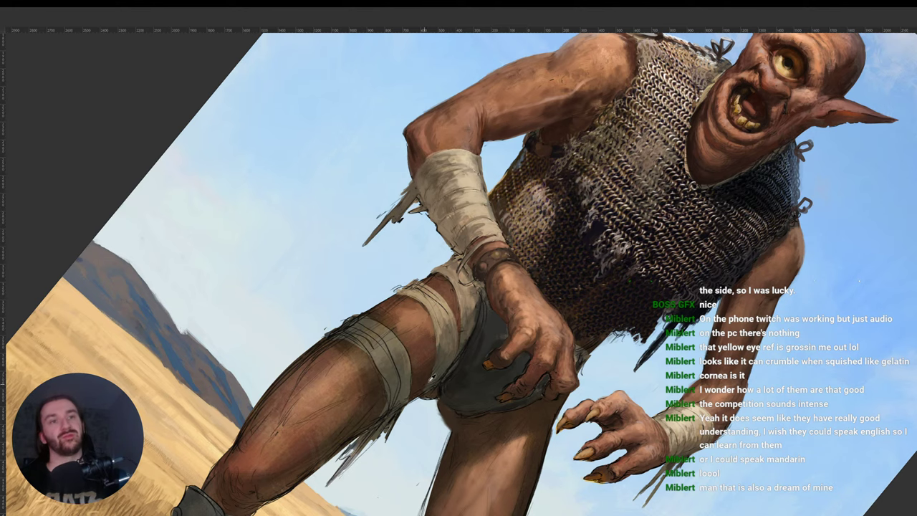
Clean up the upper thigh band's edges and sample the skin tones above and below it.
{"action": "left_click_drag", "start_coordinate": [514, 336], "coordinate": [473, 269]}
{"action": "left_click", "coordinate": [478, 322], "text": "alt"}
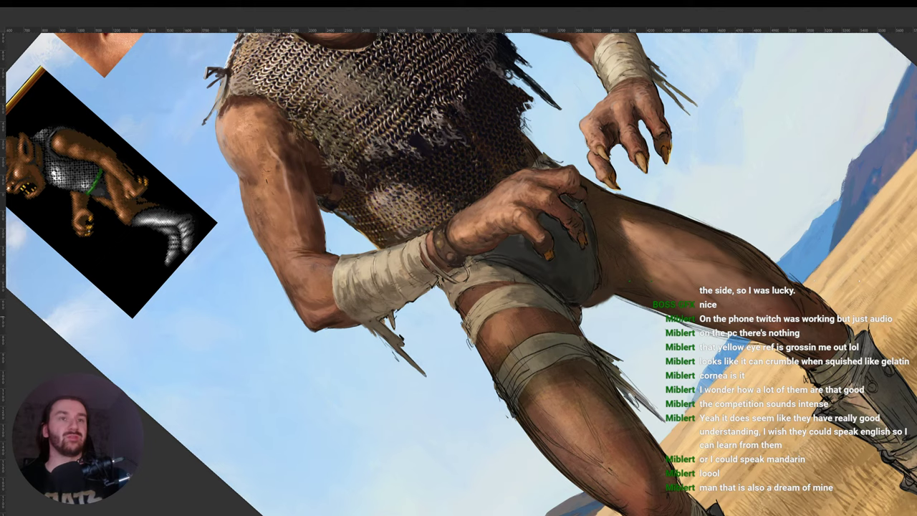
{"action": "left_click_drag", "start_coordinate": [534, 260], "coordinate": [522, 291]}
{"action": "left_click_drag", "start_coordinate": [579, 273], "coordinate": [542, 346]}
{"action": "left_click", "coordinate": [443, 295], "text": "alt"}
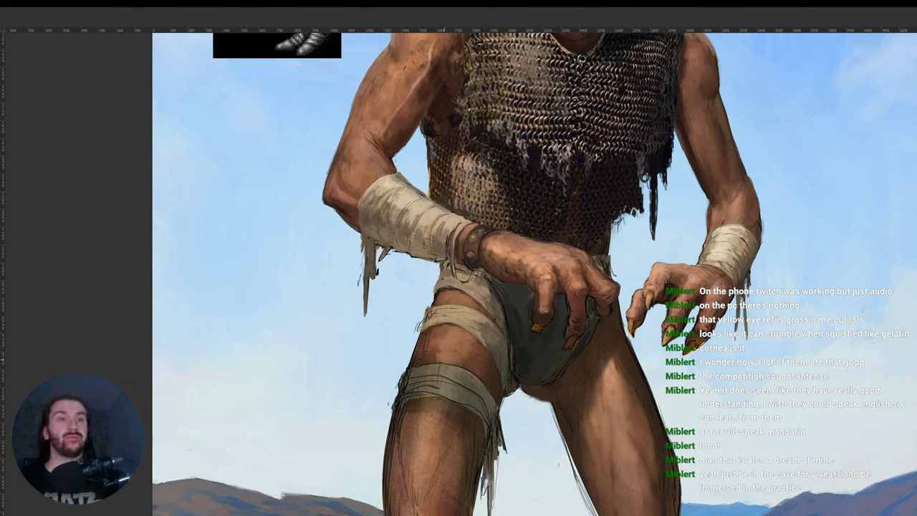
{"action": "left_click", "coordinate": [479, 364], "text": "alt"}
{"action": "left_click", "coordinate": [478, 367], "text": "alt"}
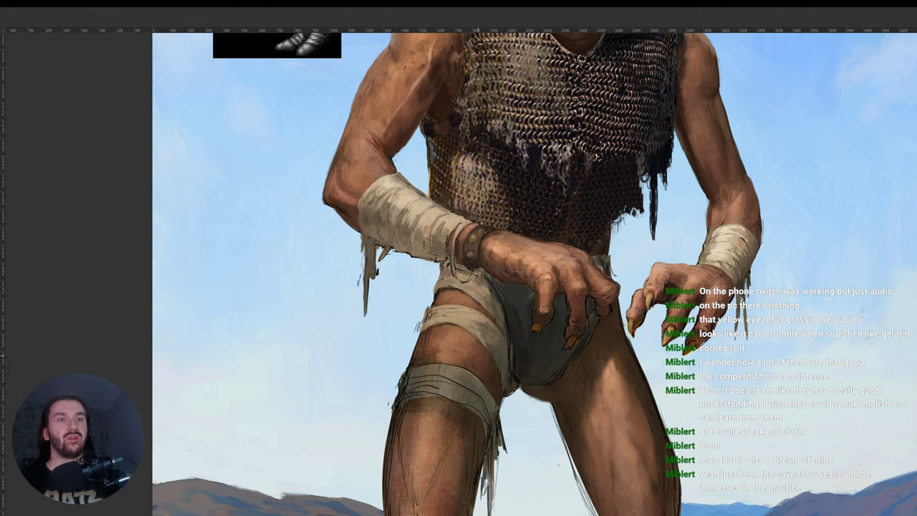
Blend the thigh skin between the two cloth bands using tones sampled from that area.
{"action": "key", "text": "r"}
{"action": "left_click_drag", "start_coordinate": [586, 325], "coordinate": [559, 184]}
{"action": "left_click", "coordinate": [506, 326], "text": "alt"}
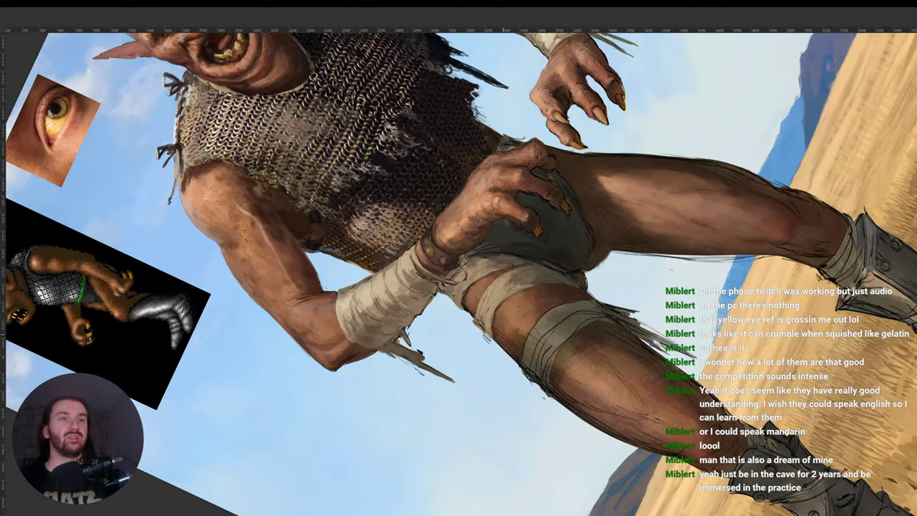
{"action": "left_click", "coordinate": [528, 328], "text": "alt"}
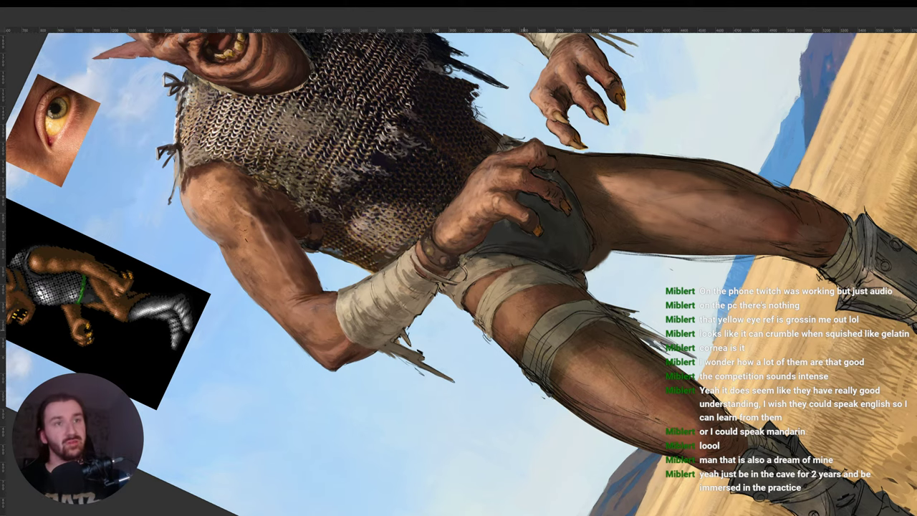
{"action": "key", "text": "r"}
{"action": "left_click_drag", "start_coordinate": [527, 355], "coordinate": [447, 367]}
{"action": "left_click", "coordinate": [446, 354], "text": "alt"}
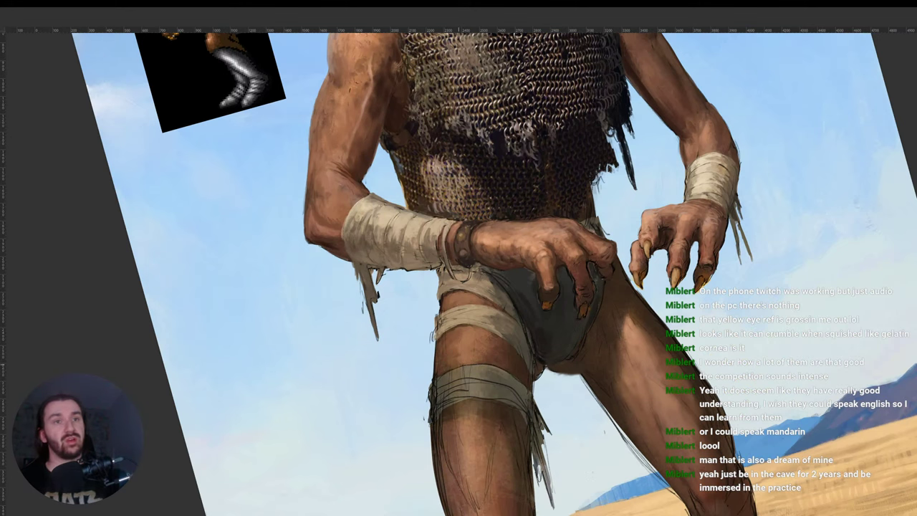
Sample lighter and darker thigh tones and model the skin's shading toward the upper band's inner side.
{"action": "key", "text": "r"}
{"action": "left_click_drag", "start_coordinate": [604, 361], "coordinate": [474, 390]}
{"action": "left_click", "coordinate": [406, 328], "text": "alt"}
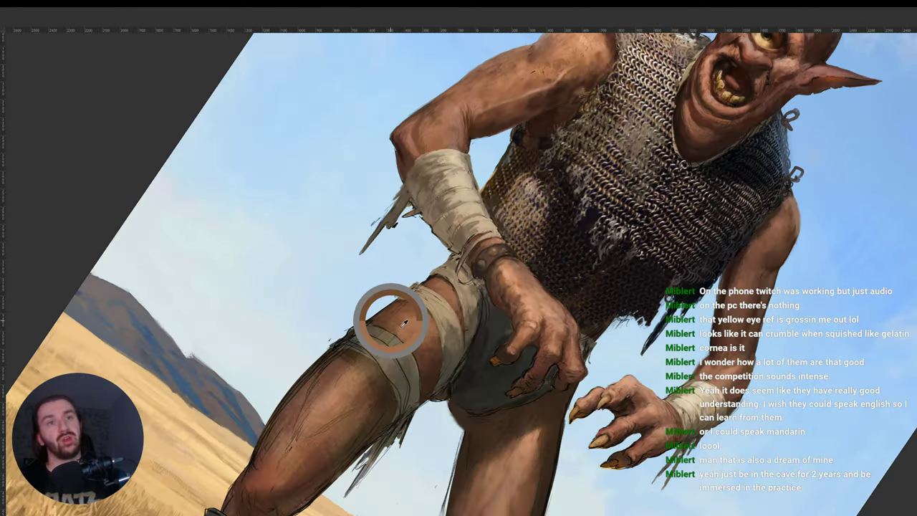
{"action": "left_click", "coordinate": [405, 322], "text": "alt"}
{"action": "left_click", "coordinate": [408, 322], "text": "alt"}
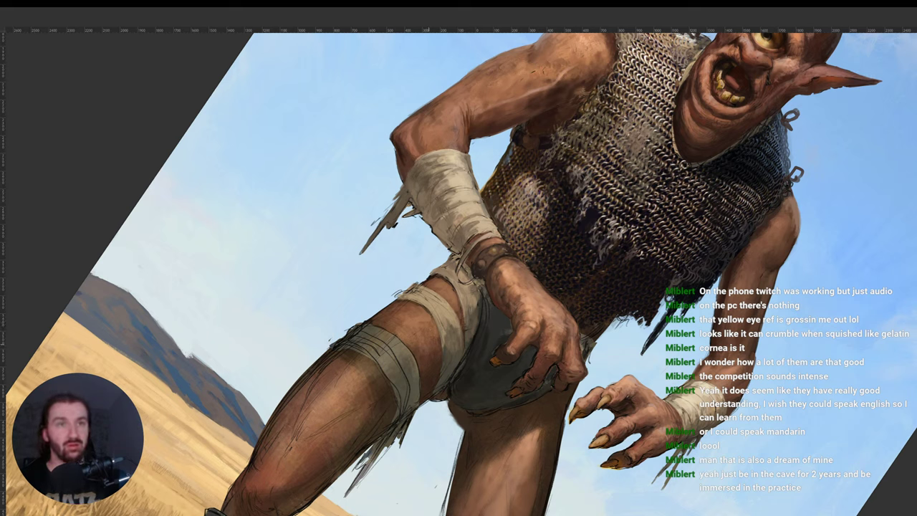
{"action": "left_click", "coordinate": [438, 353], "text": "alt"}
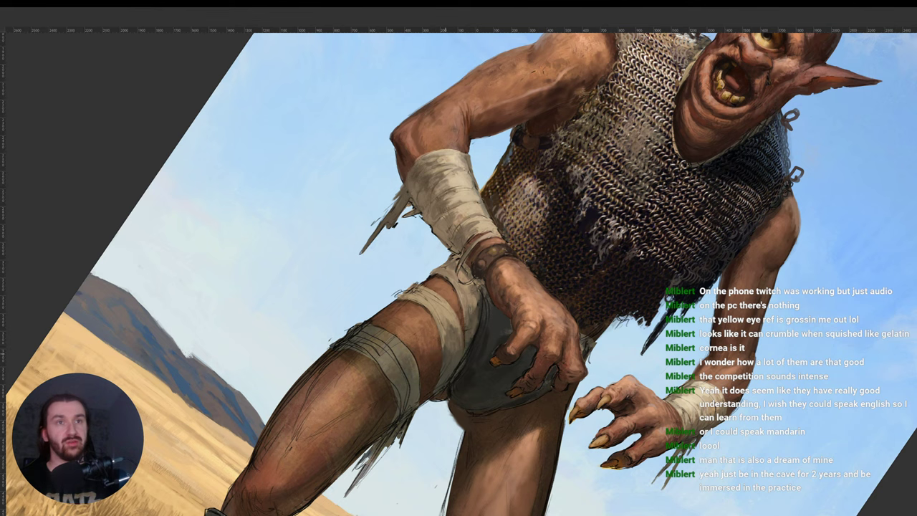
{"action": "left_click", "coordinate": [448, 363], "text": "alt"}
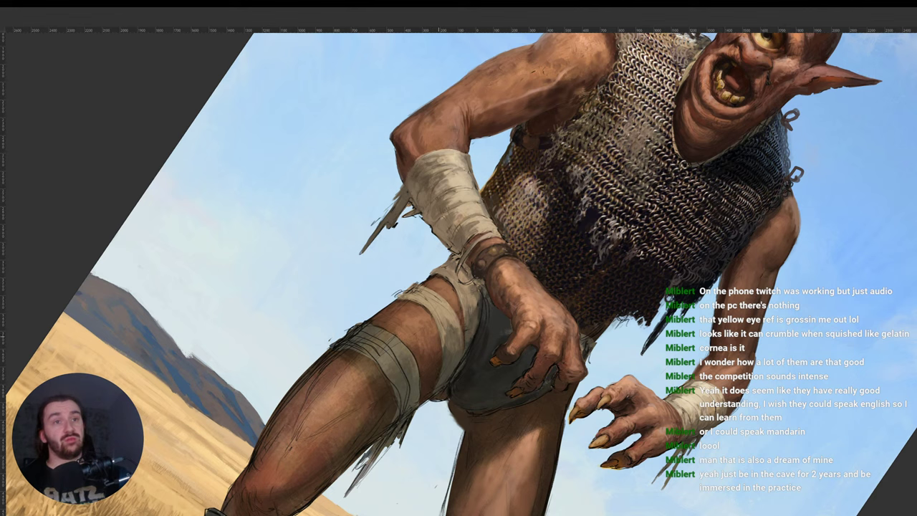
Refine the near thigh's outer contour between the two bands and tidy the cloth edges around it.
{"action": "key", "text": "r"}
{"action": "left_click_drag", "start_coordinate": [434, 339], "coordinate": [562, 253]}
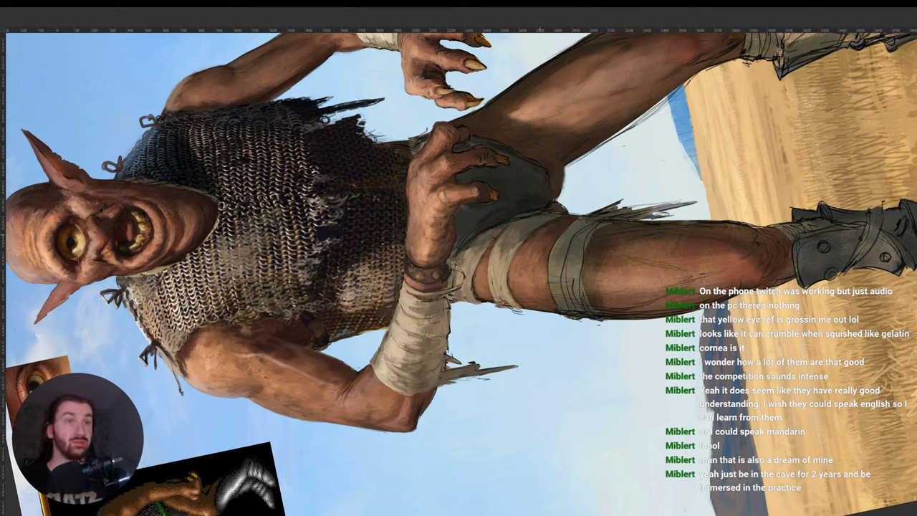
{"action": "key", "text": "r"}
{"action": "mouse_move", "coordinate": [613, 205]}
{"action": "left_mouse_down"}
{"action": "mouse_move", "coordinate": [562, 321]}
{"action": "mouse_move", "coordinate": [501, 315]}
{"action": "left_mouse_up"}
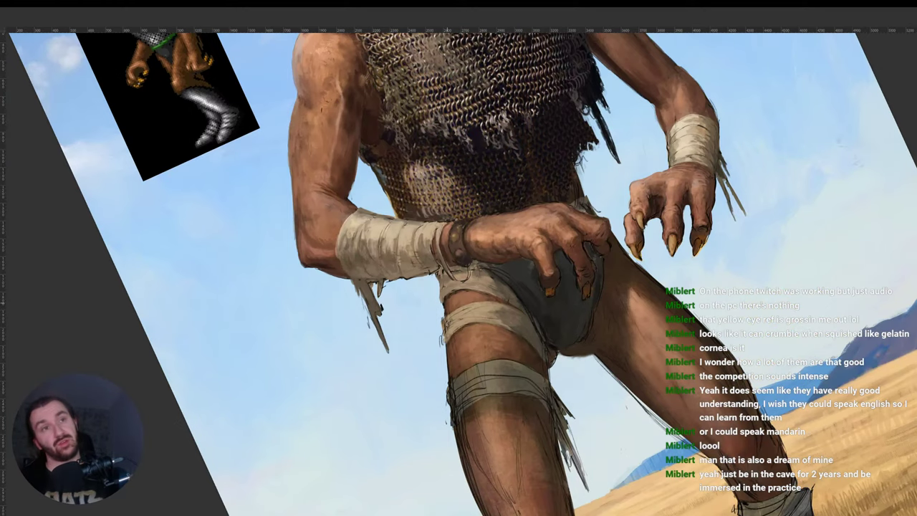
{"action": "key", "text": "r"}
{"action": "left_click_drag", "start_coordinate": [595, 253], "coordinate": [511, 162]}
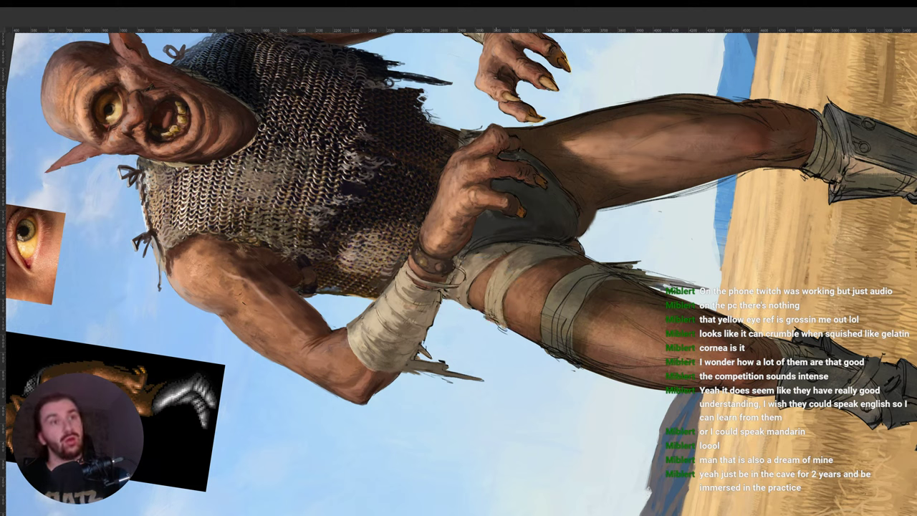
{"action": "left_click_drag", "start_coordinate": [500, 266], "coordinate": [446, 329]}
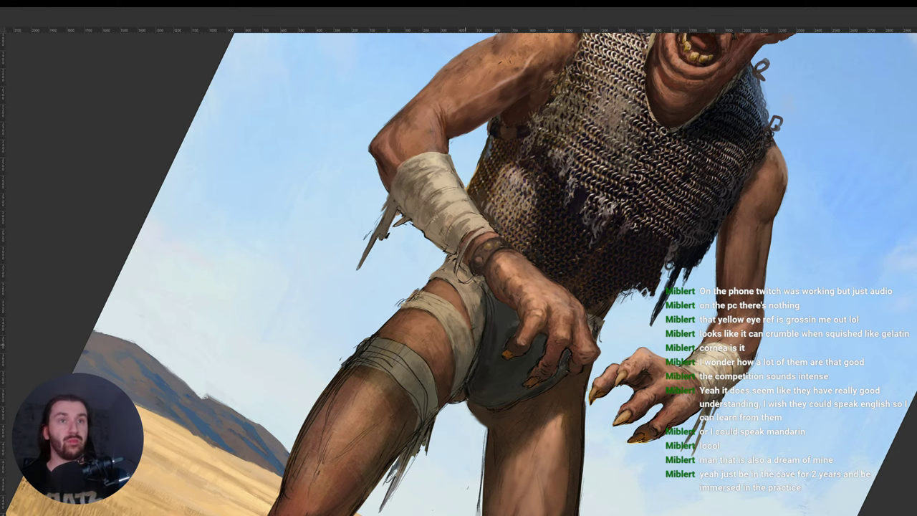
{"action": "left_click_drag", "start_coordinate": [558, 306], "coordinate": [502, 236]}
{"action": "left_click", "coordinate": [423, 288], "text": "alt"}
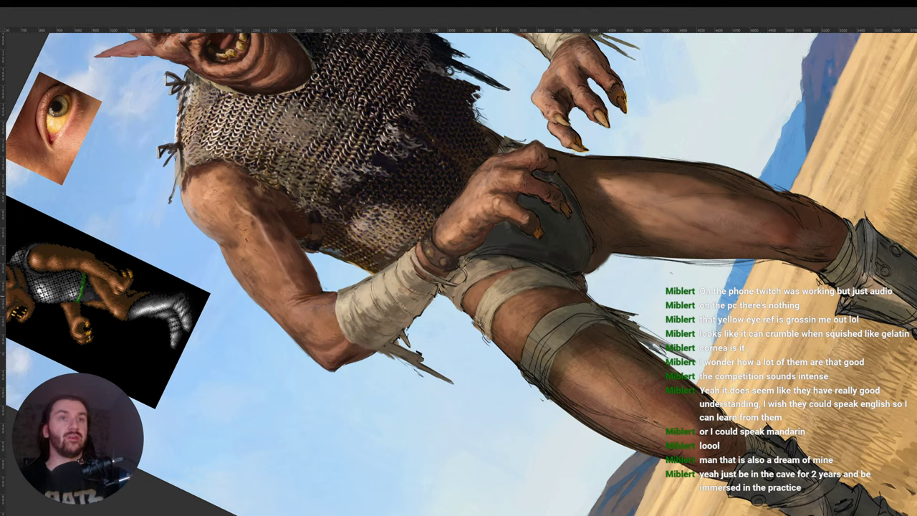
{"action": "key", "text": "r"}
{"action": "left_click_drag", "start_coordinate": [602, 304], "coordinate": [509, 349]}
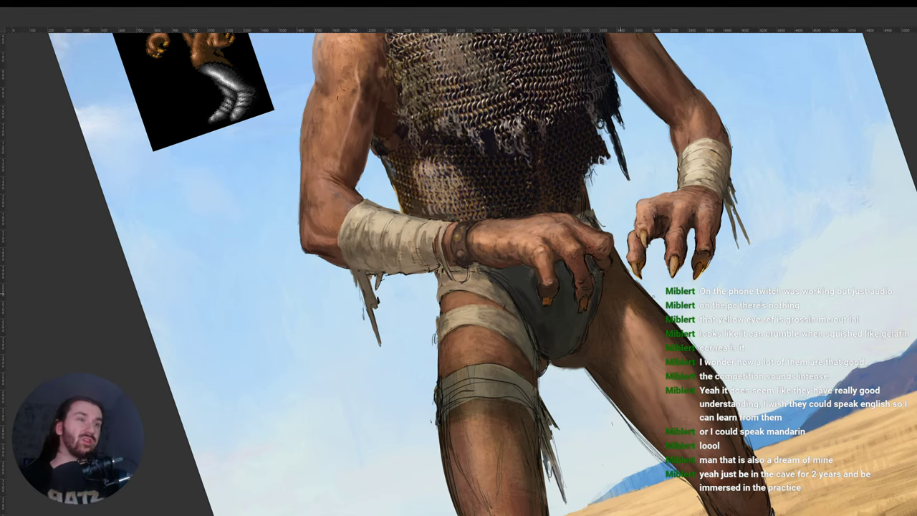
{"action": "key", "text": "Escape"}
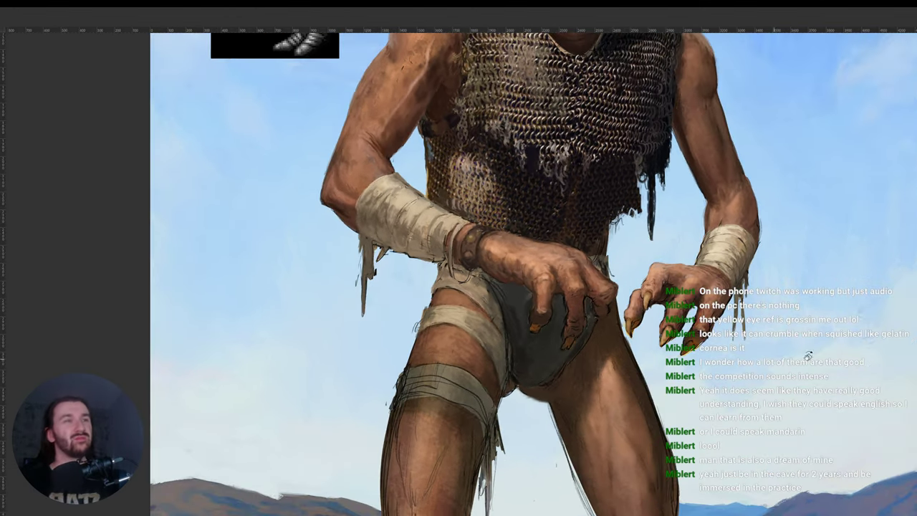
{"action": "key", "text": "ctrl+z"}
{"action": "key", "text": "ctrl+shift+z"}
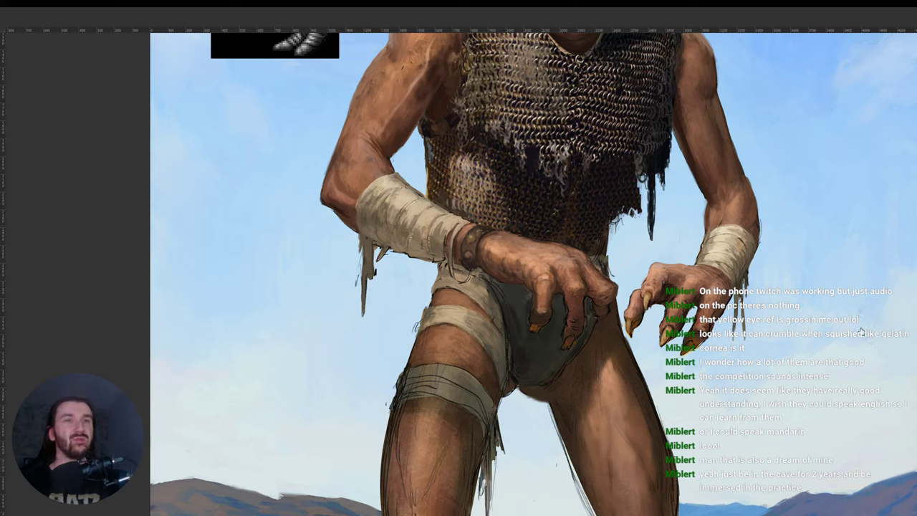
{"action": "mouse_move", "coordinate": [401, 349]}
{"action": "left_mouse_down"}
{"action": "mouse_move", "coordinate": [429, 285]}
{"action": "mouse_move", "coordinate": [445, 272]}
{"action": "mouse_move", "coordinate": [507, 303]}
{"action": "mouse_move", "coordinate": [473, 512]}
{"action": "mouse_move", "coordinate": [403, 367]}
{"action": "left_mouse_up"}
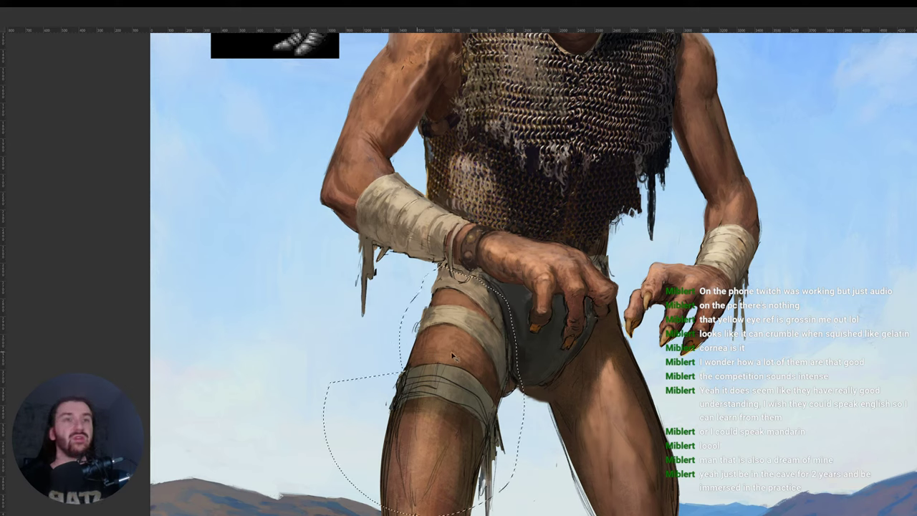
{"action": "left_click", "coordinate": [878, 349]}
{"action": "key", "text": "ctrl+shift+z"}
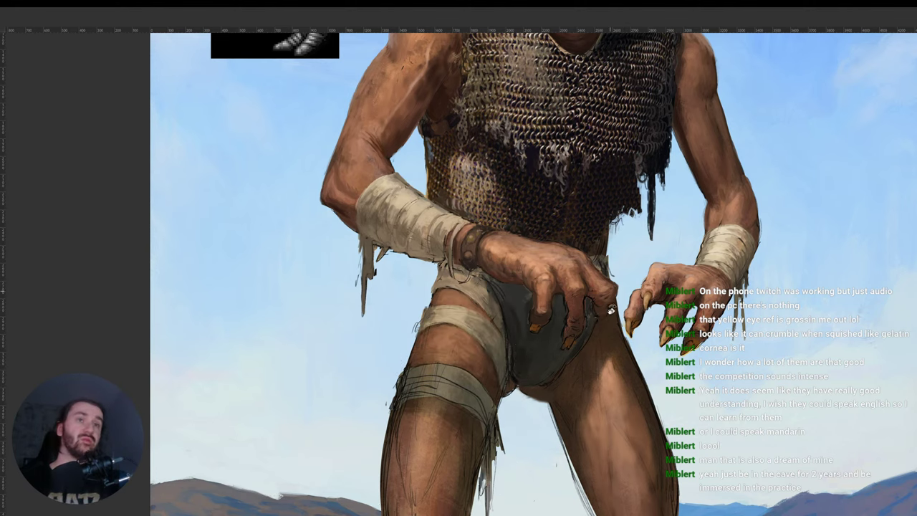
Paint over the remaining sketch lines on the lower thigh band with shaded cloth tones.
{"action": "key", "text": "r"}
{"action": "left_click_drag", "start_coordinate": [548, 354], "coordinate": [489, 342]}
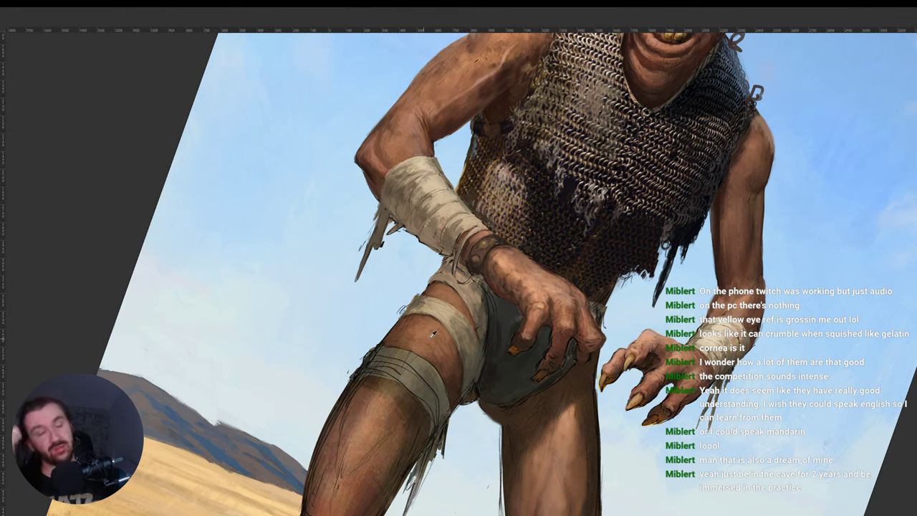
{"action": "key", "text": "r"}
{"action": "left_click_drag", "start_coordinate": [622, 380], "coordinate": [623, 334]}
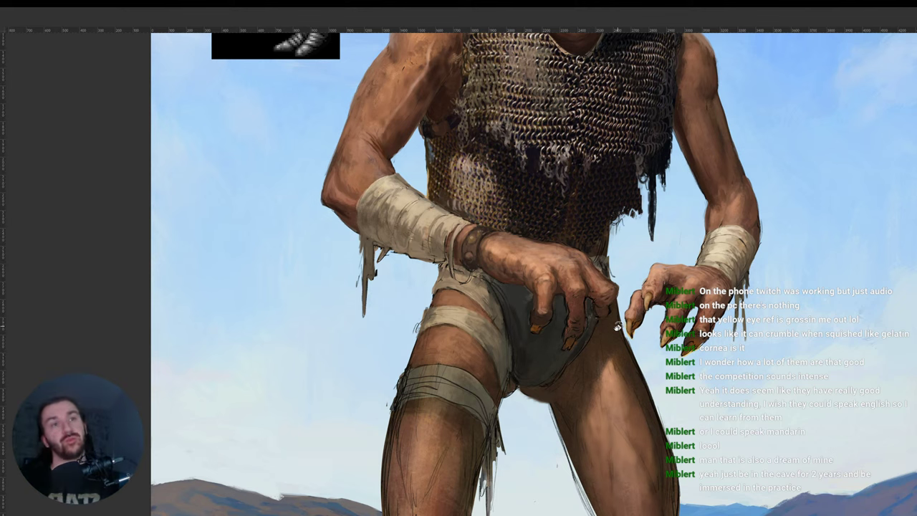
{"action": "key", "text": "r"}
{"action": "left_click_drag", "start_coordinate": [473, 357], "coordinate": [571, 299]}
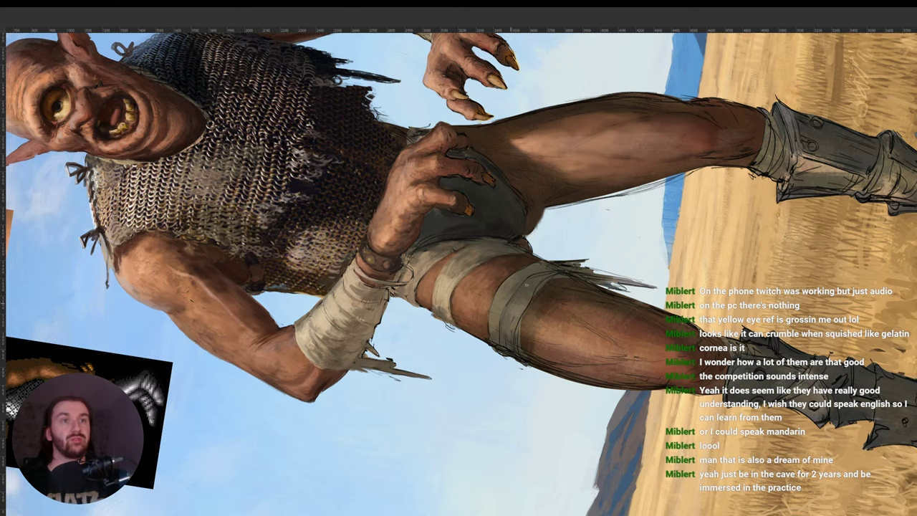
{"action": "key", "text": "r"}
{"action": "mouse_move", "coordinate": [549, 268]}
{"action": "left_mouse_down"}
{"action": "mouse_move", "coordinate": [403, 405]}
{"action": "mouse_move", "coordinate": [391, 332]}
{"action": "left_mouse_up"}
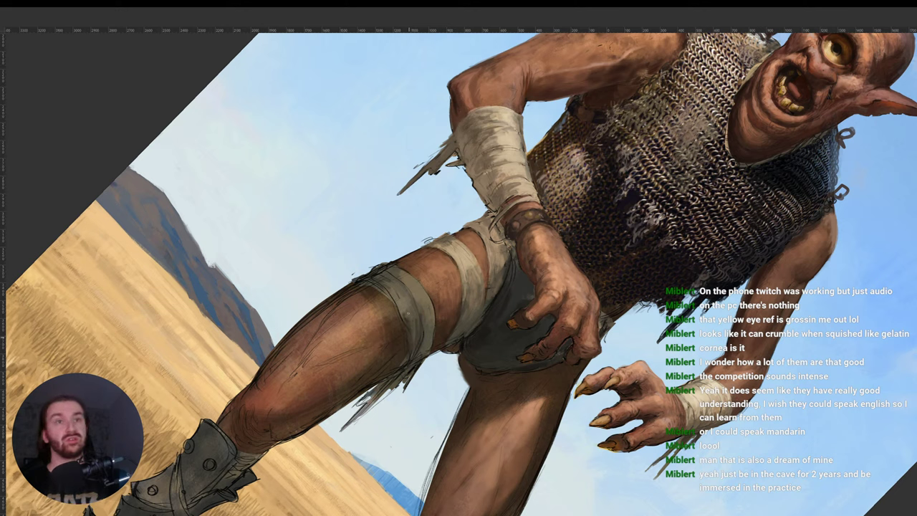
{"action": "left_click", "coordinate": [402, 306]}
{"action": "left_click", "coordinate": [416, 345]}
{"action": "left_click", "coordinate": [423, 343]}
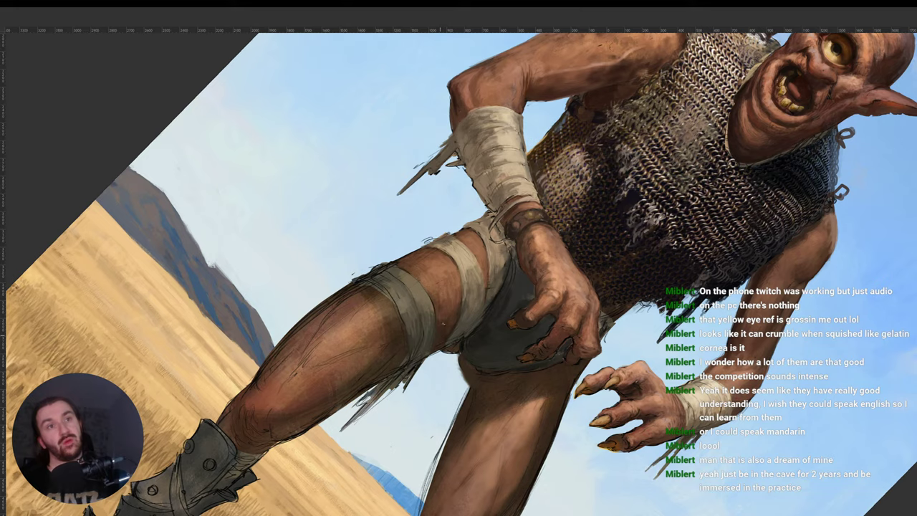
Sample a tone beside the loincloth and start cleaning up its sketched edges beneath the hand.
{"action": "left_click_drag", "start_coordinate": [442, 331], "coordinate": [470, 323]}
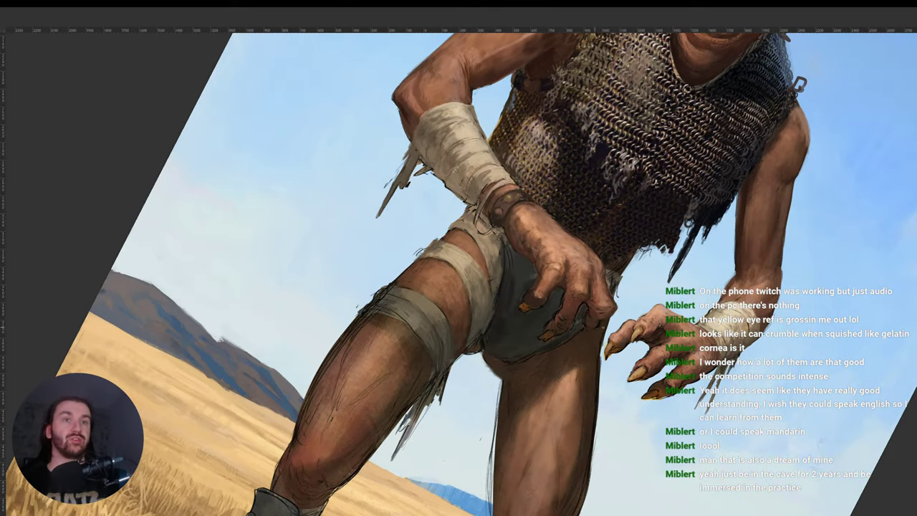
{"action": "left_click_drag", "start_coordinate": [587, 326], "coordinate": [596, 276]}
{"action": "left_click", "coordinate": [500, 314], "text": "alt"}
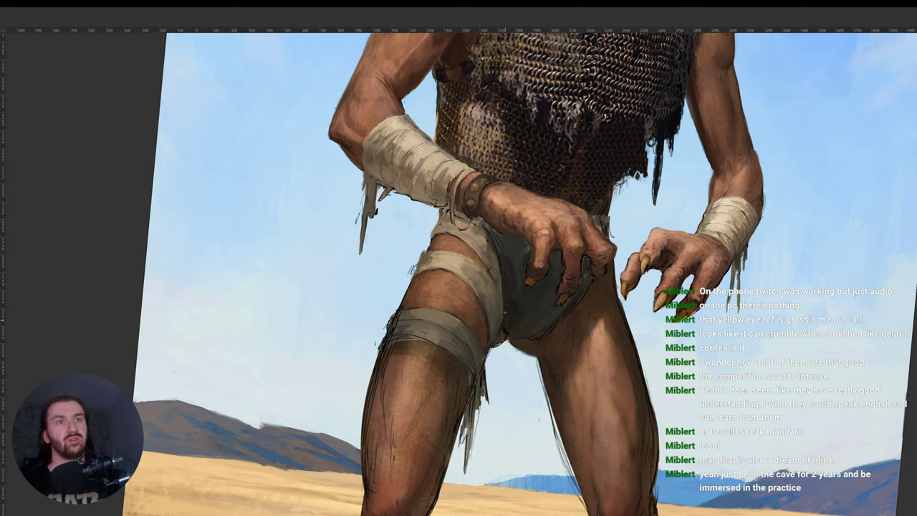
{"action": "mouse_move", "coordinate": [553, 299]}
{"action": "left_mouse_down"}
{"action": "mouse_move", "coordinate": [524, 314]}
{"action": "mouse_move", "coordinate": [547, 305]}
{"action": "left_mouse_up"}
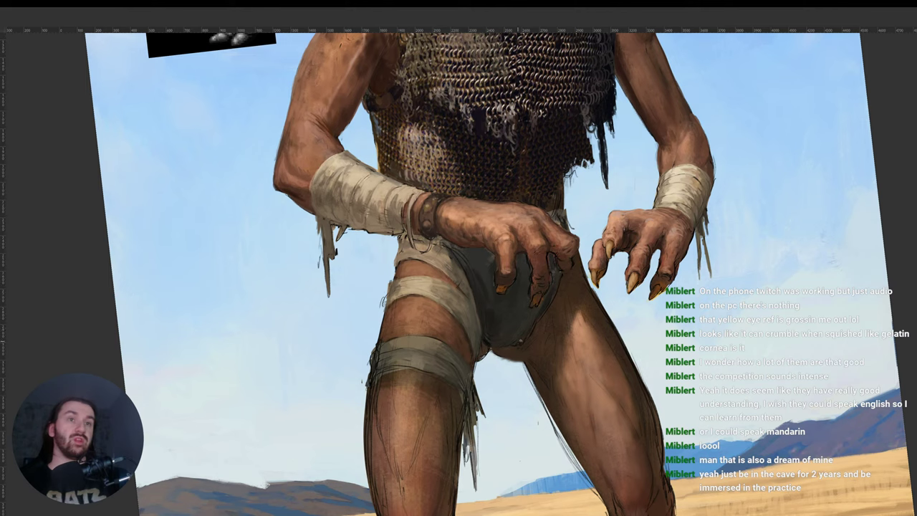
{"action": "left_click_drag", "start_coordinate": [645, 262], "coordinate": [644, 299]}
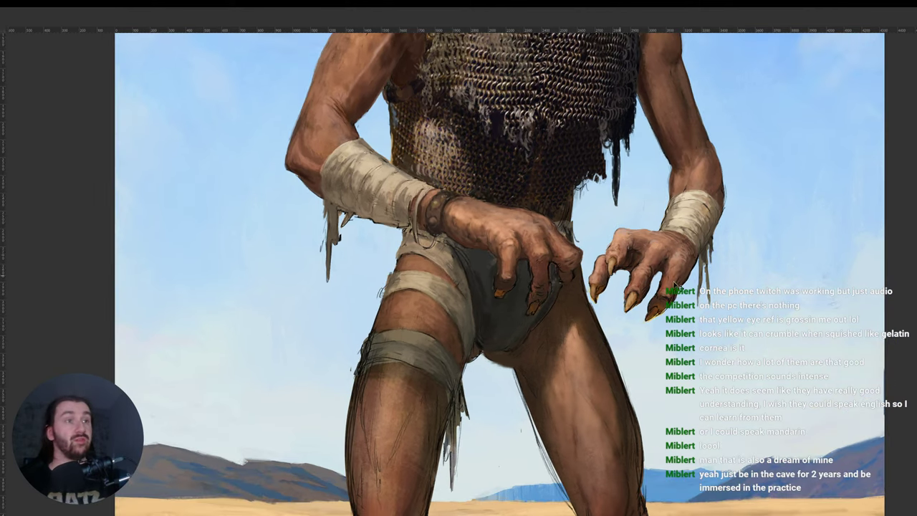
{"action": "left_click_drag", "start_coordinate": [565, 254], "coordinate": [495, 280]}
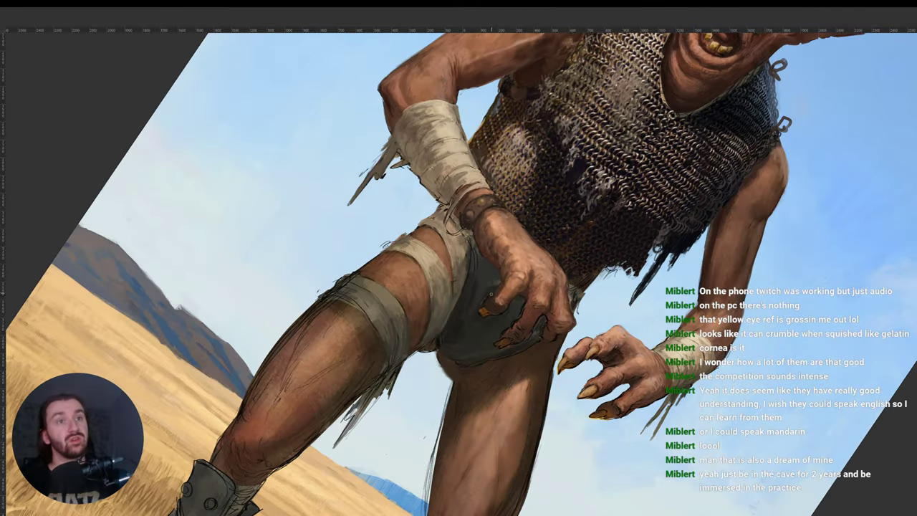
{"action": "left_click_drag", "start_coordinate": [488, 294], "coordinate": [552, 310]}
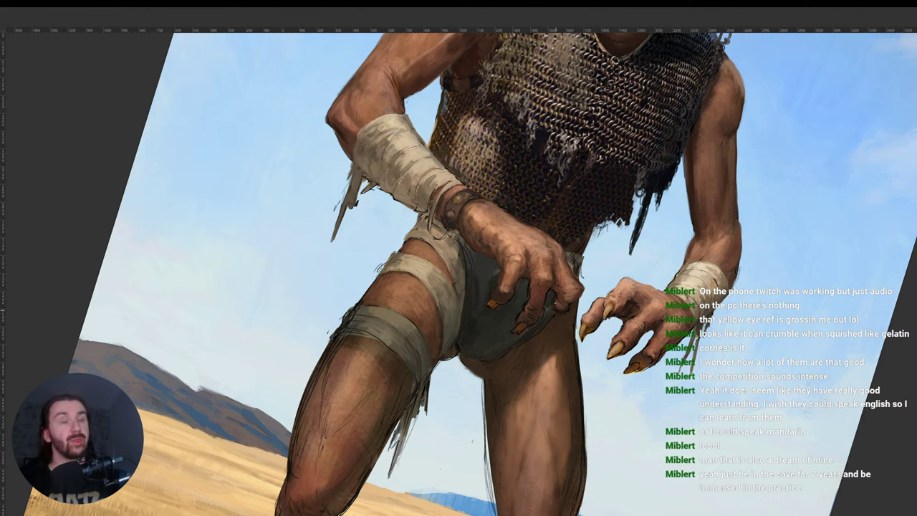
{"action": "left_click_drag", "start_coordinate": [556, 312], "coordinate": [565, 297]}
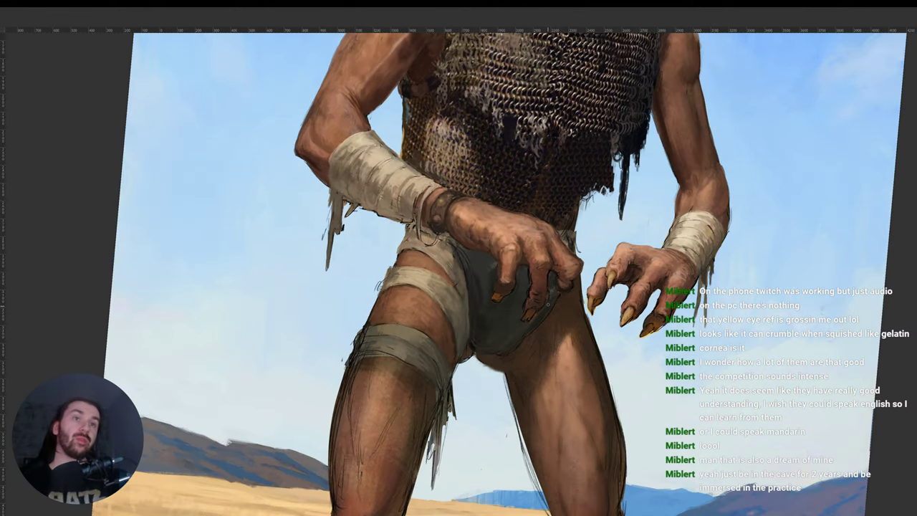
Paint lighter gray shading on the loincloth's side next to the hip wrap.
{"action": "key", "text": "f"}
{"action": "key", "text": "f"}
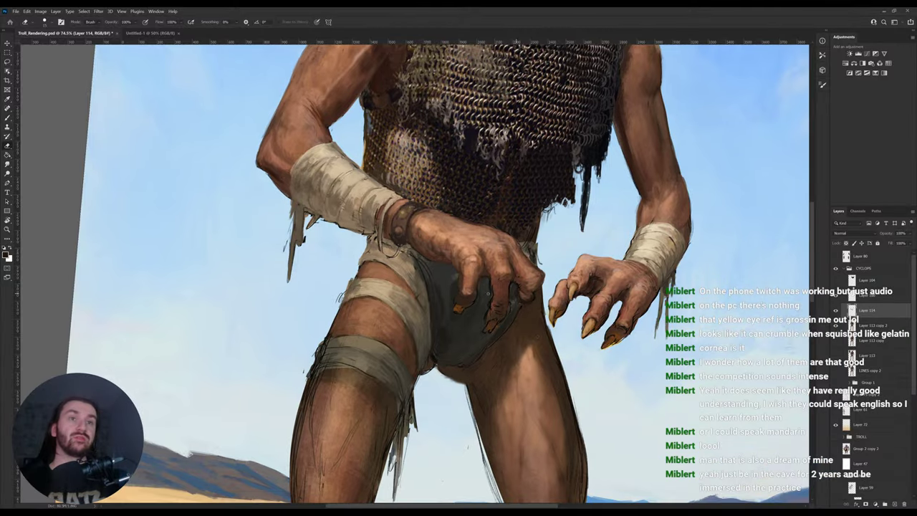
{"action": "key", "text": "f"}
{"action": "key", "text": "f"}
{"action": "key", "text": "r"}
{"action": "left_click_drag", "start_coordinate": [667, 305], "coordinate": [672, 283]}
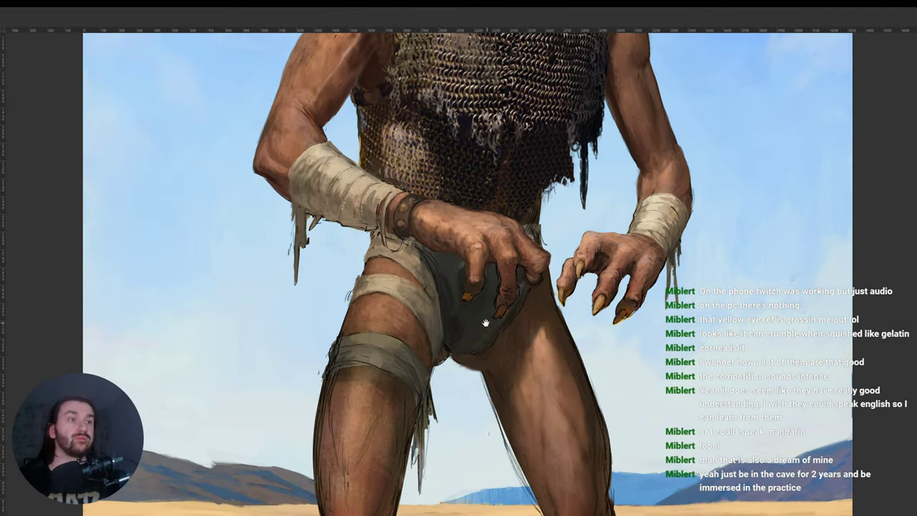
{"action": "left_click_drag", "start_coordinate": [469, 259], "coordinate": [468, 317]}
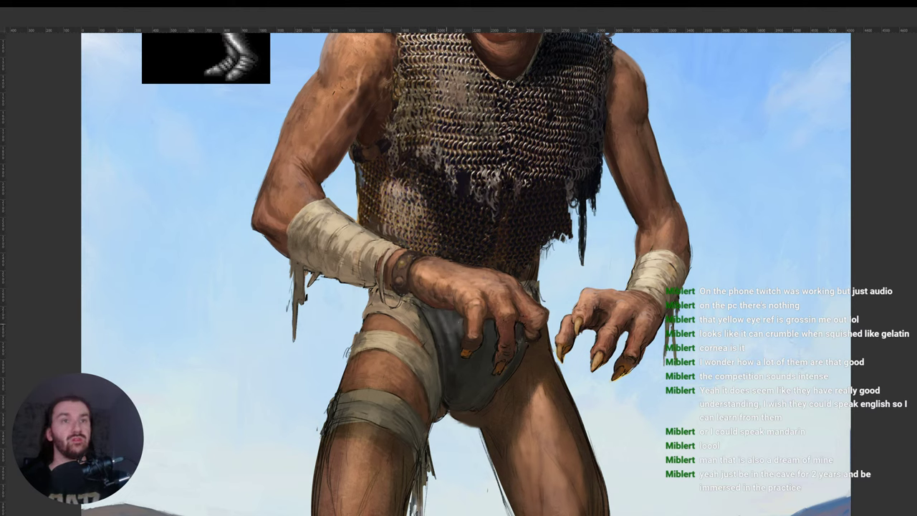
Blend the loincloth's gray tones into a rounded, shaded form and smooth its lower edge against the thighs.
{"action": "key", "text": "r"}
{"action": "left_click_drag", "start_coordinate": [484, 334], "coordinate": [559, 239]}
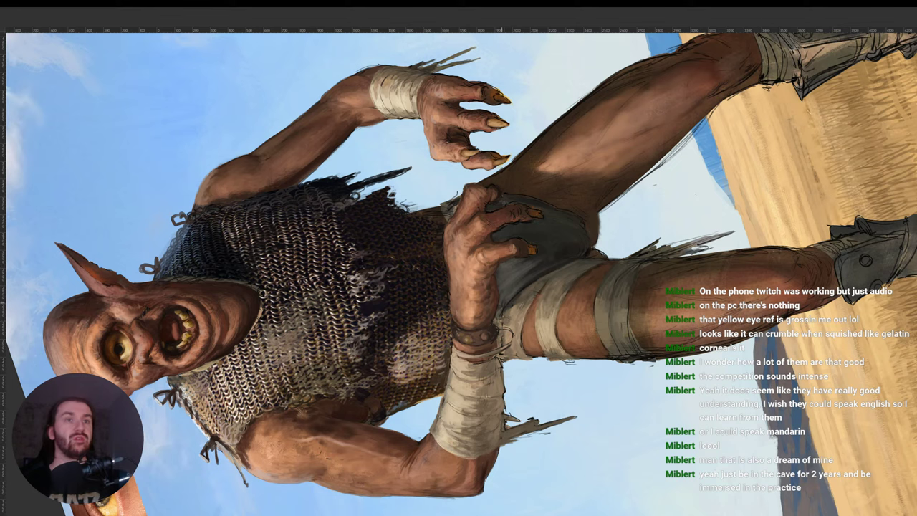
{"action": "left_click_drag", "start_coordinate": [556, 215], "coordinate": [485, 354]}
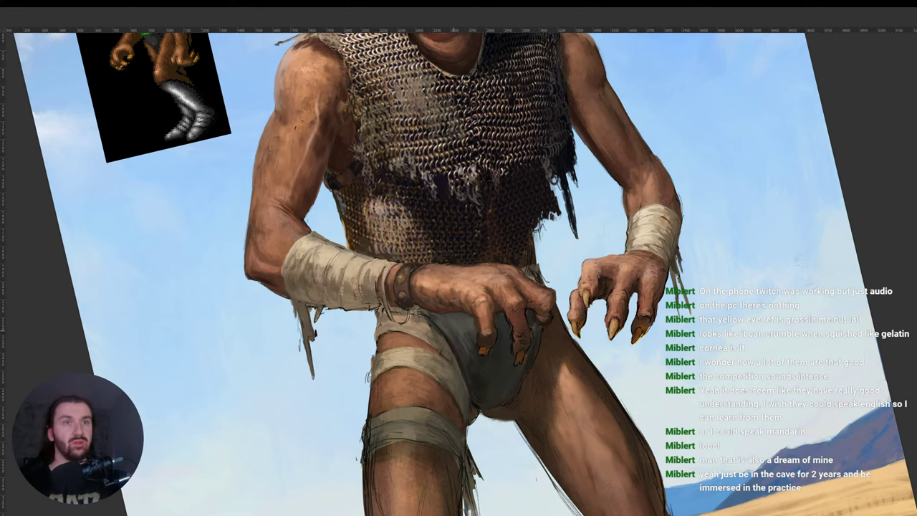
{"action": "mouse_move", "coordinate": [562, 302]}
{"action": "left_mouse_down"}
{"action": "mouse_move", "coordinate": [539, 318]}
{"action": "mouse_move", "coordinate": [585, 262]}
{"action": "left_mouse_up"}
{"action": "left_click", "coordinate": [453, 373], "text": "alt"}
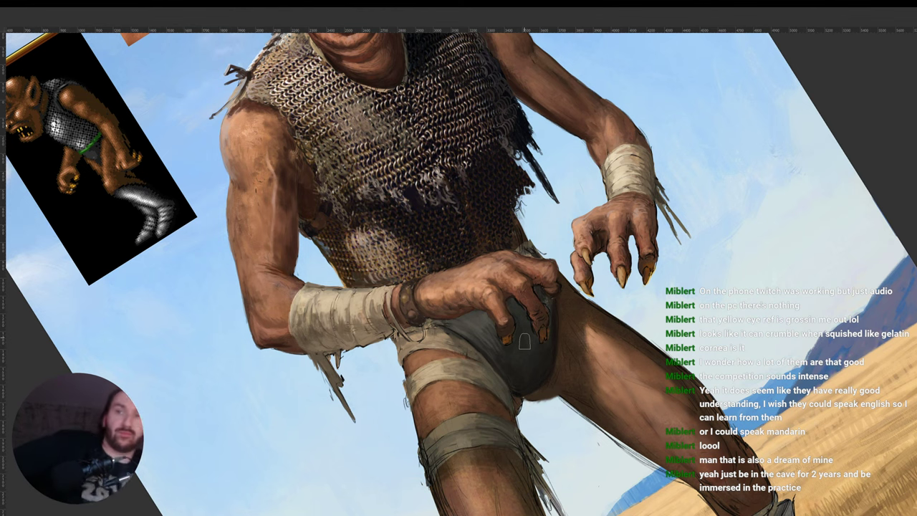
{"action": "key", "text": "r"}
{"action": "mouse_move", "coordinate": [637, 268]}
{"action": "left_mouse_down"}
{"action": "mouse_move", "coordinate": [627, 311]}
{"action": "mouse_move", "coordinate": [487, 348]}
{"action": "left_mouse_up"}
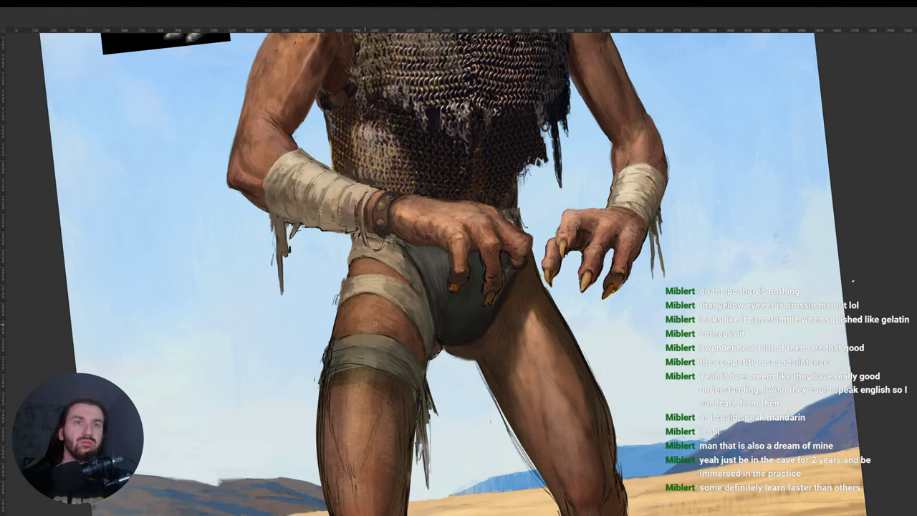
Sample skin tones from the near knee and thigh and paint muscle shading down the leg below the lower band.
{"action": "left_click_drag", "start_coordinate": [358, 363], "coordinate": [387, 298]}
{"action": "key", "text": "r"}
{"action": "left_click_drag", "start_coordinate": [570, 272], "coordinate": [565, 301]}
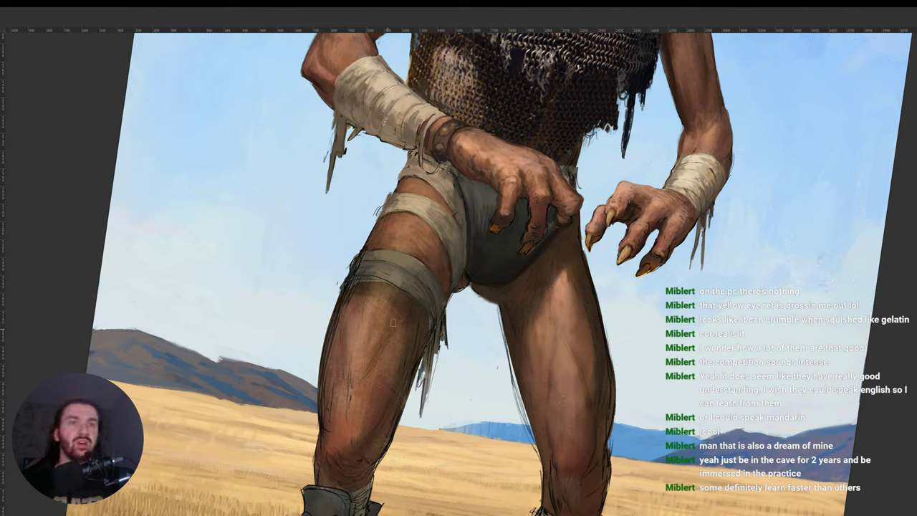
{"action": "left_click_drag", "start_coordinate": [393, 385], "coordinate": [395, 373]}
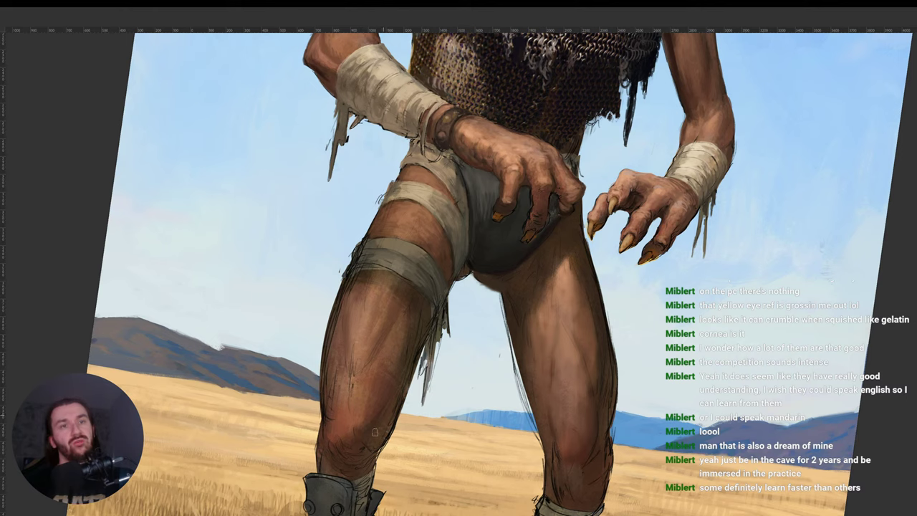
{"action": "left_click", "coordinate": [347, 439], "text": "alt"}
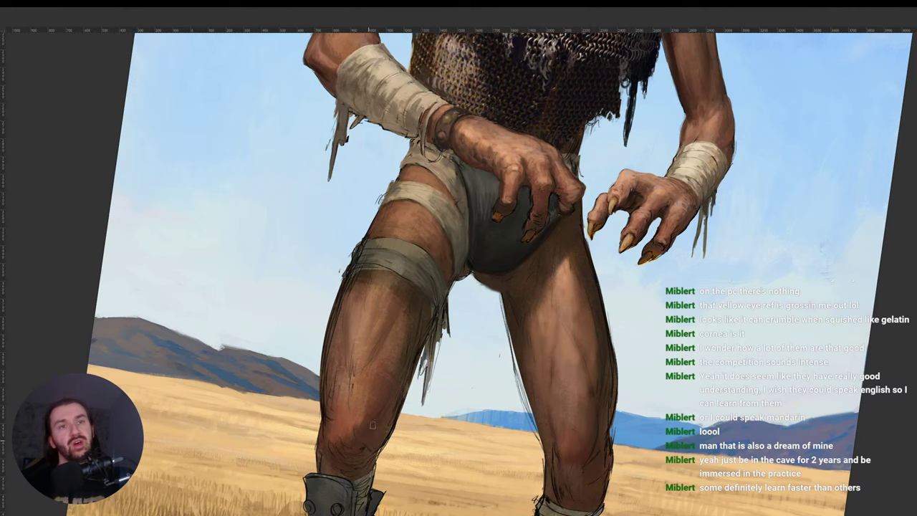
{"action": "left_click", "coordinate": [361, 438], "text": "alt"}
{"action": "left_click", "coordinate": [357, 413], "text": "alt"}
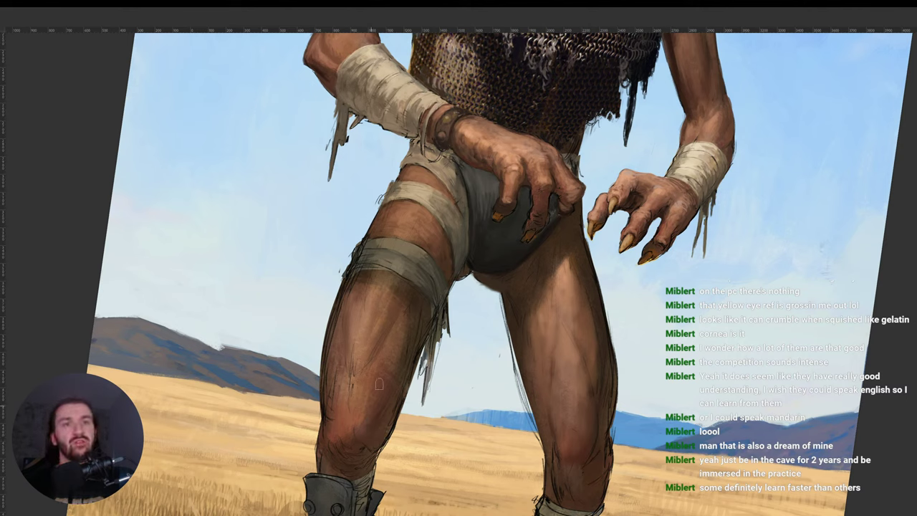
{"action": "left_click", "coordinate": [369, 331], "text": "alt"}
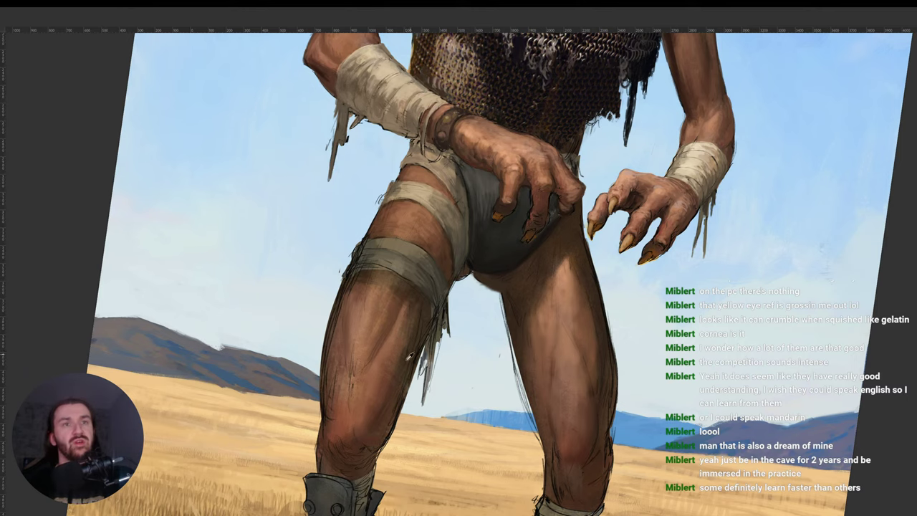
Refine the muscle forms at the top of the near thigh just beneath the lower band using a sampled skin tone.
{"action": "key", "text": "r"}
{"action": "left_click_drag", "start_coordinate": [697, 316], "coordinate": [639, 241]}
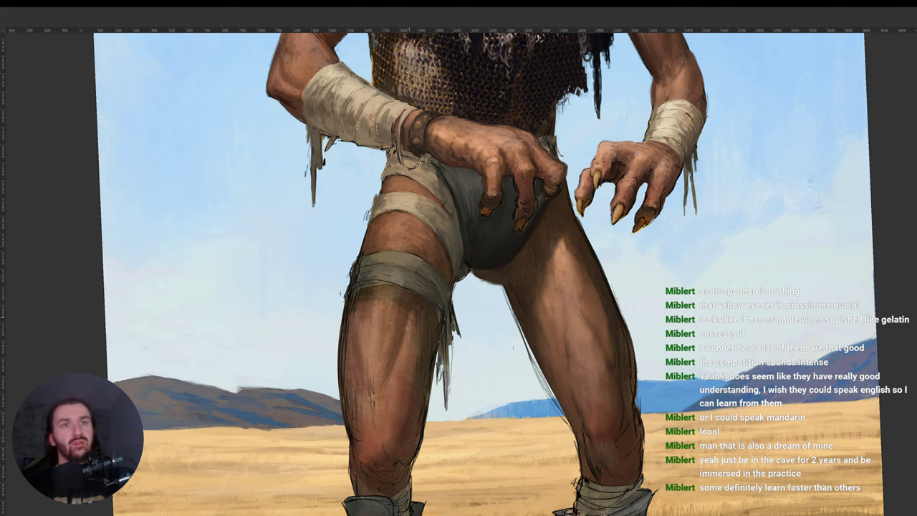
{"action": "left_click_drag", "start_coordinate": [594, 243], "coordinate": [567, 353]}
{"action": "left_click_drag", "start_coordinate": [392, 233], "coordinate": [410, 329]}
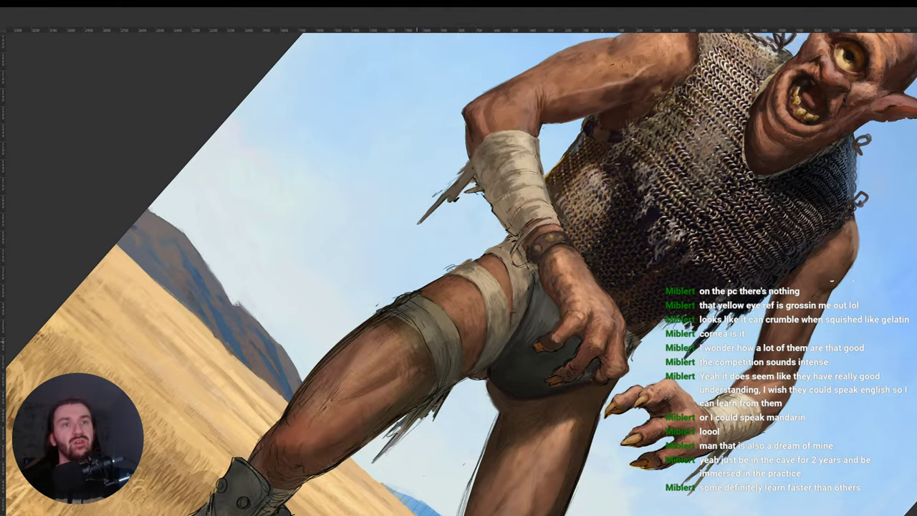
{"action": "left_click", "coordinate": [420, 358], "text": "alt"}
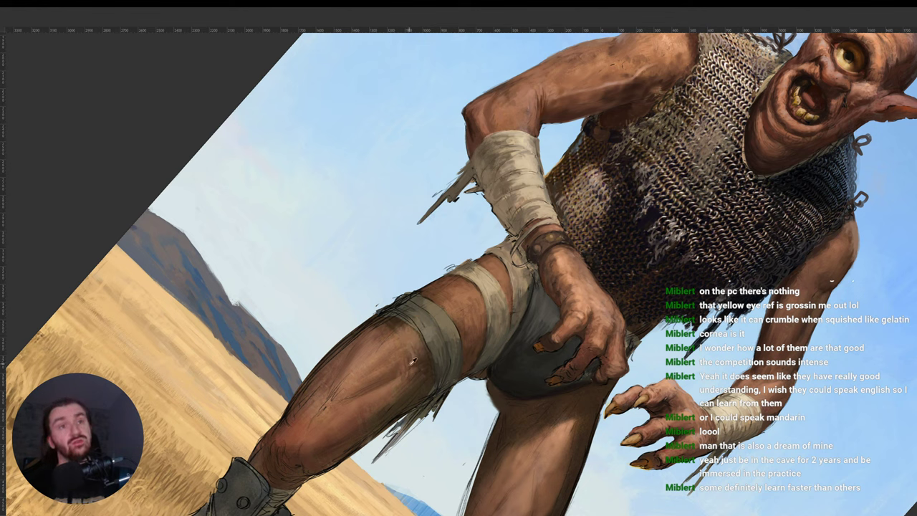
Sample cloth tones from the lower thigh band and paint lighter folds across it.
{"action": "key", "text": "r"}
{"action": "left_click_drag", "start_coordinate": [617, 295], "coordinate": [488, 285]}
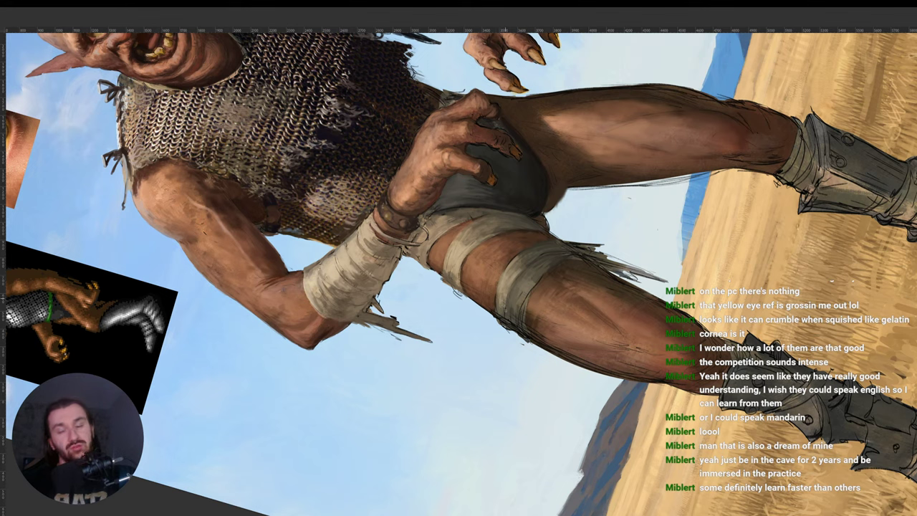
{"action": "left_click", "coordinate": [504, 315], "text": "alt"}
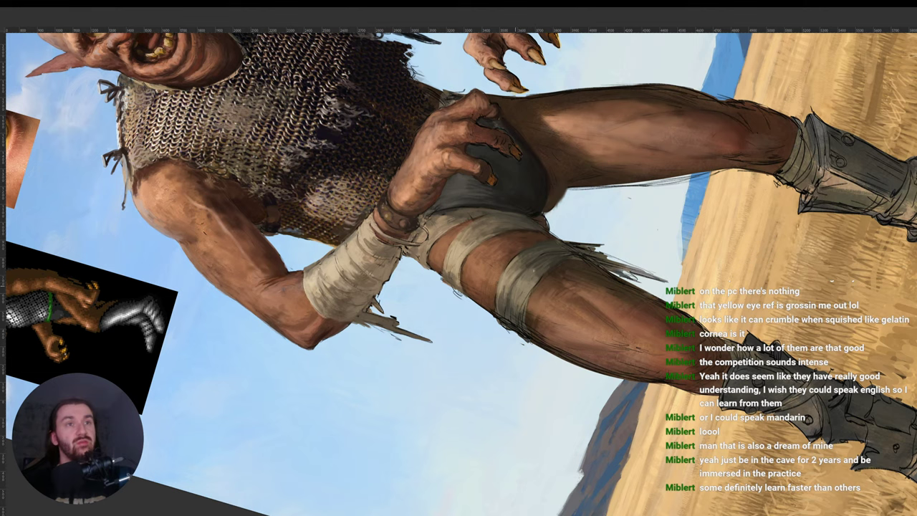
{"action": "left_click_drag", "start_coordinate": [555, 245], "coordinate": [380, 338]}
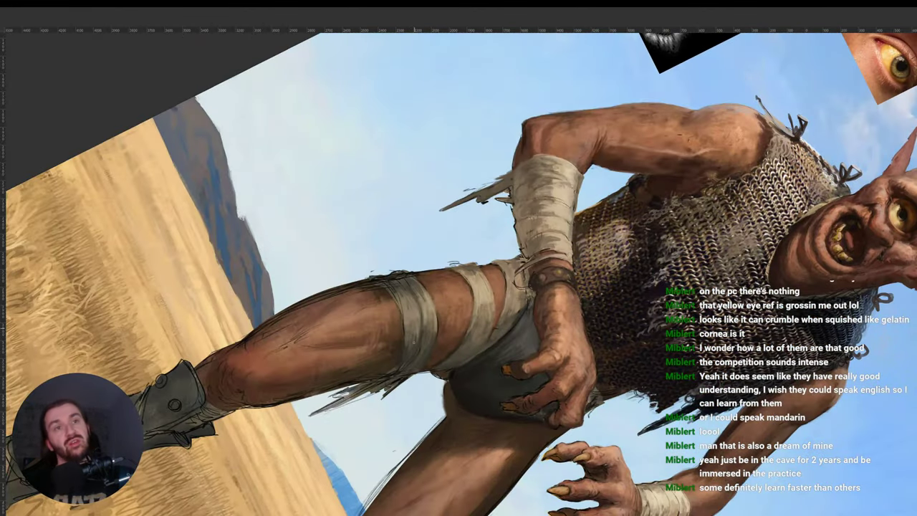
{"action": "left_click", "coordinate": [417, 329], "text": "alt"}
{"action": "left_click_drag", "start_coordinate": [411, 348], "coordinate": [502, 335]}
{"action": "left_click", "coordinate": [482, 327], "text": "alt"}
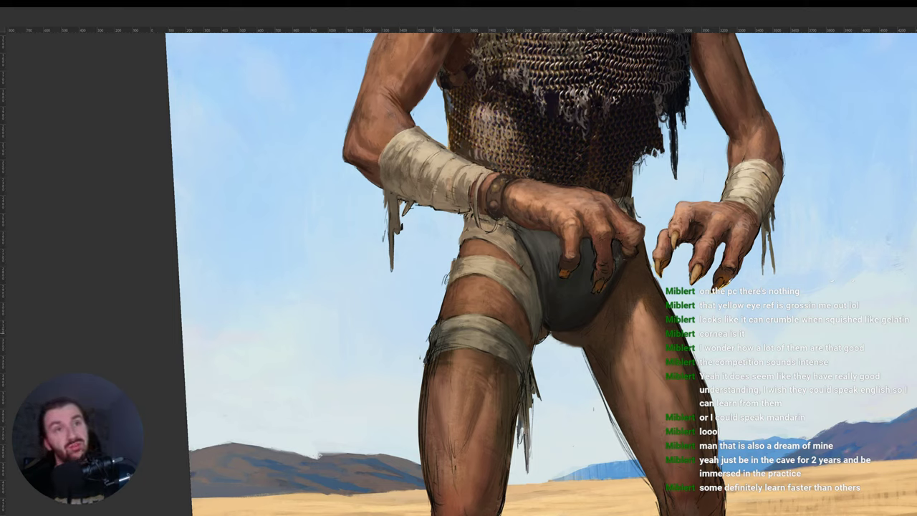
Refine the lower thigh band's highlights and clean up its edges against the skin.
{"action": "key", "text": "r"}
{"action": "left_click_drag", "start_coordinate": [449, 339], "coordinate": [469, 334]}
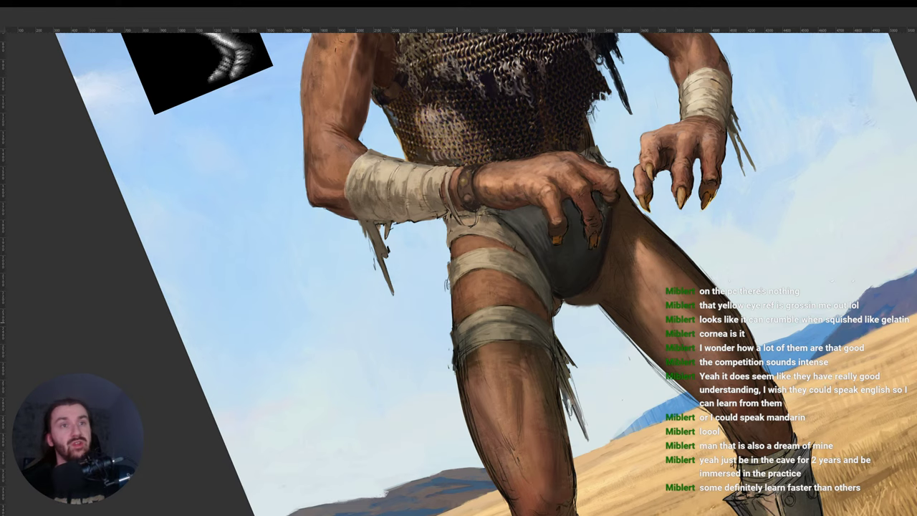
{"action": "key", "text": "r"}
{"action": "left_click_drag", "start_coordinate": [547, 284], "coordinate": [506, 251]}
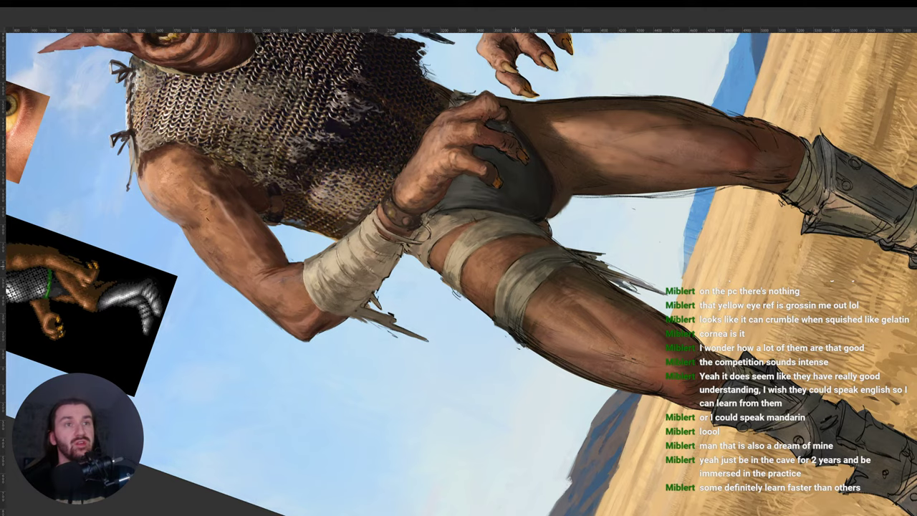
{"action": "key", "text": "r"}
{"action": "left_click_drag", "start_coordinate": [635, 246], "coordinate": [498, 348]}
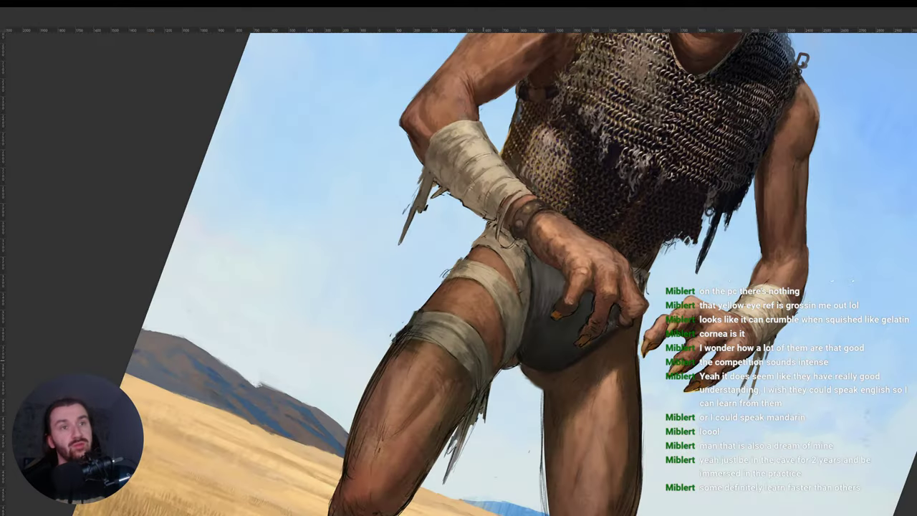
{"action": "left_click_drag", "start_coordinate": [572, 338], "coordinate": [513, 344]}
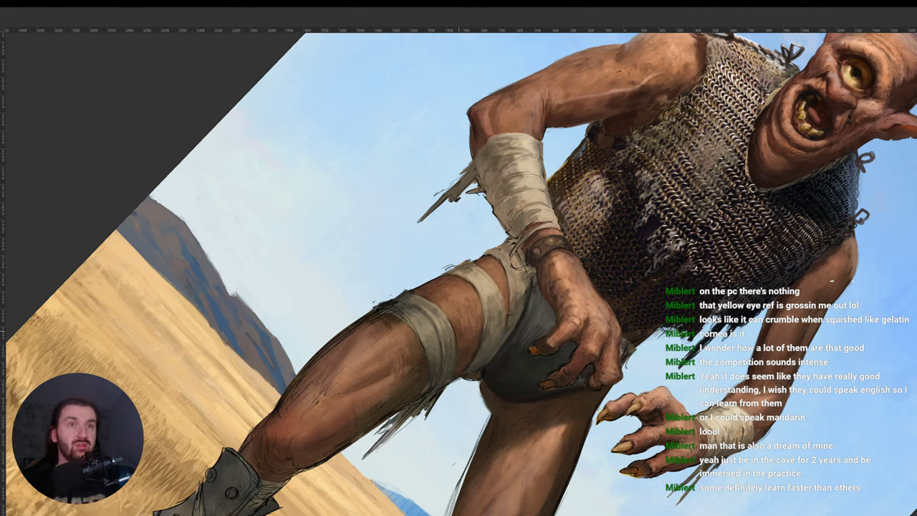
Examine the hands, thigh bands and legs from several canvas angles and against the whole figure.
{"action": "key", "text": "r"}
{"action": "left_click_drag", "start_coordinate": [574, 321], "coordinate": [541, 182]}
{"action": "left_click_drag", "start_coordinate": [556, 277], "coordinate": [570, 210]}
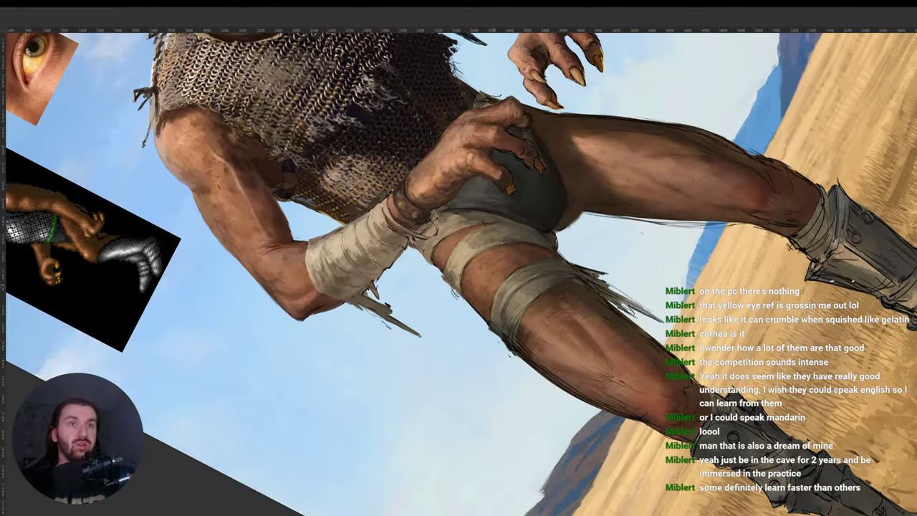
{"action": "key", "text": "r"}
{"action": "left_click_drag", "start_coordinate": [572, 245], "coordinate": [566, 341]}
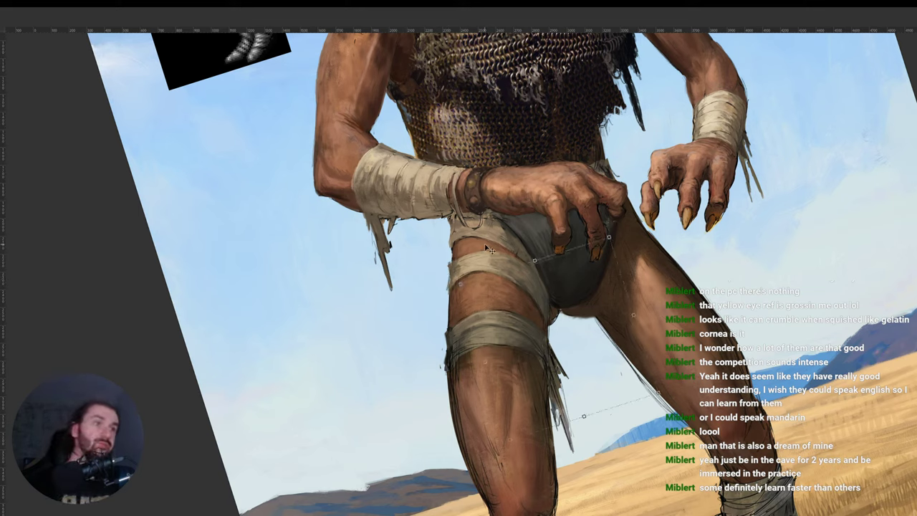
{"action": "key", "text": "r"}
{"action": "left_click_drag", "start_coordinate": [601, 241], "coordinate": [590, 290]}
{"action": "left_click_drag", "start_coordinate": [648, 275], "coordinate": [572, 312]}
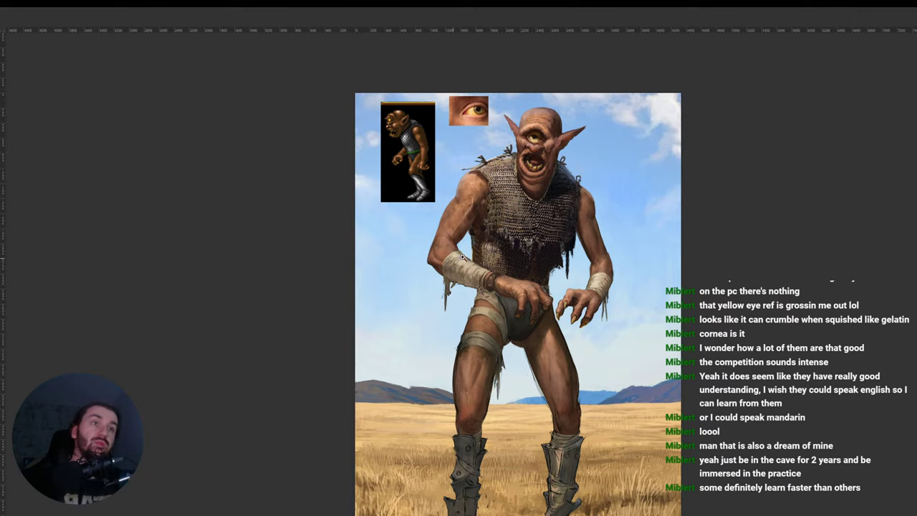
{"action": "scroll", "coordinate": [571, 310], "scroll_direction": "up", "scroll_amount": 3}
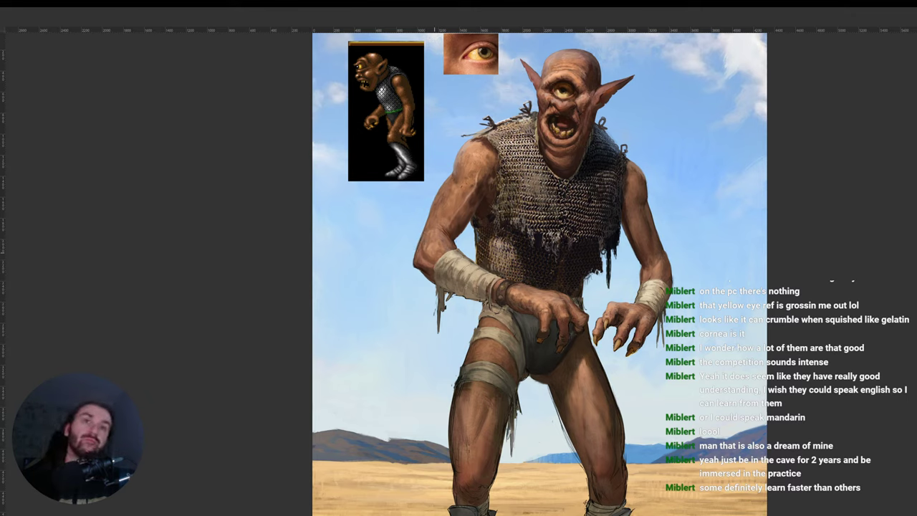
Paint over the dark sketch marks on the far hand's last claw to give it a clean golden nail.
{"action": "left_click_drag", "start_coordinate": [657, 314], "coordinate": [642, 280]}
{"action": "left_click", "coordinate": [633, 314]}
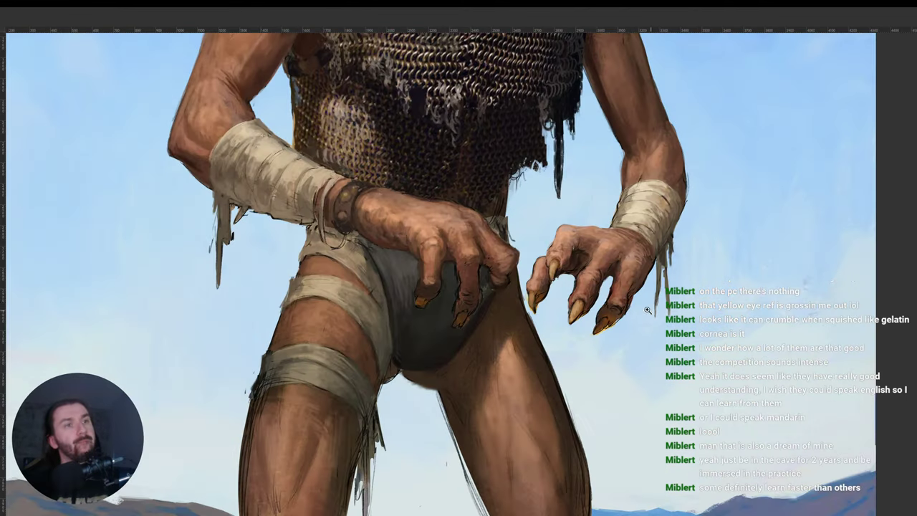
{"action": "left_click_drag", "start_coordinate": [610, 309], "coordinate": [616, 307]}
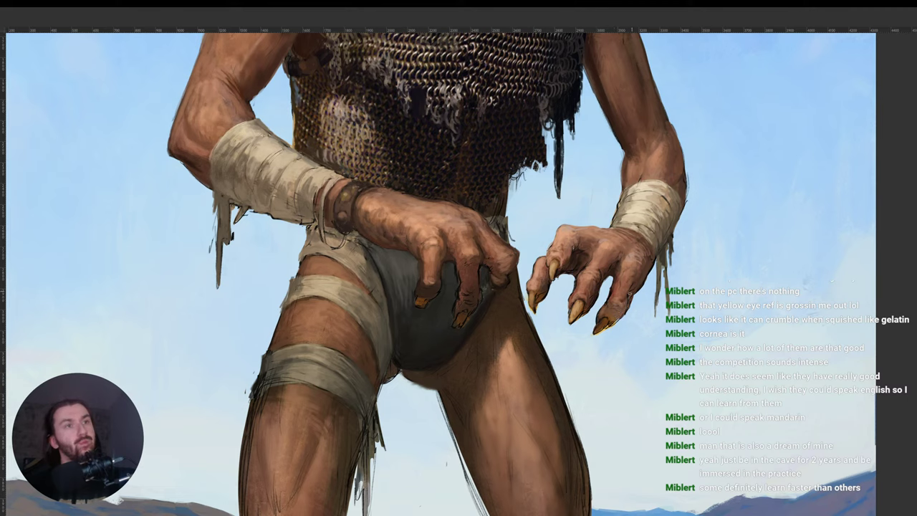
{"action": "left_click_drag", "start_coordinate": [629, 295], "coordinate": [637, 289]}
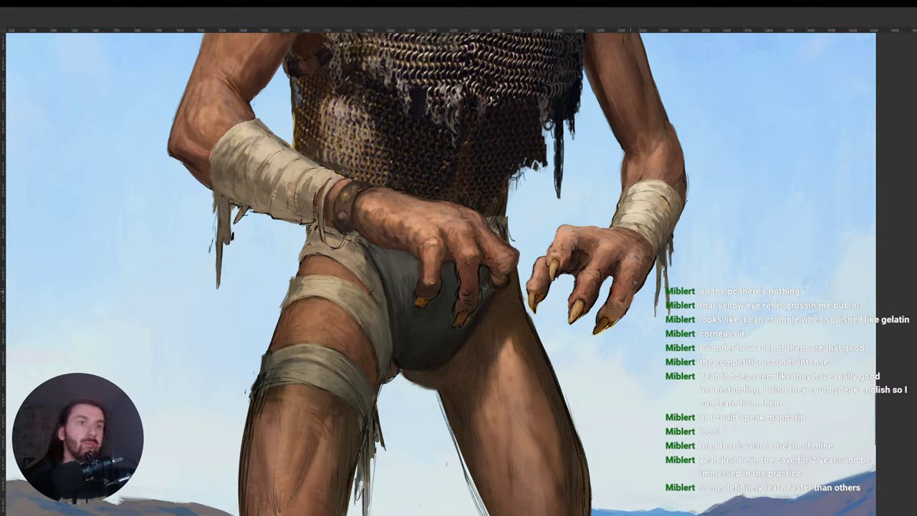
Sample the golden claw tone from the far hand and refine the near hand's fingertips and claws.
{"action": "key", "text": "r"}
{"action": "left_click_drag", "start_coordinate": [616, 316], "coordinate": [620, 274]}
{"action": "left_click", "coordinate": [579, 276], "text": "alt"}
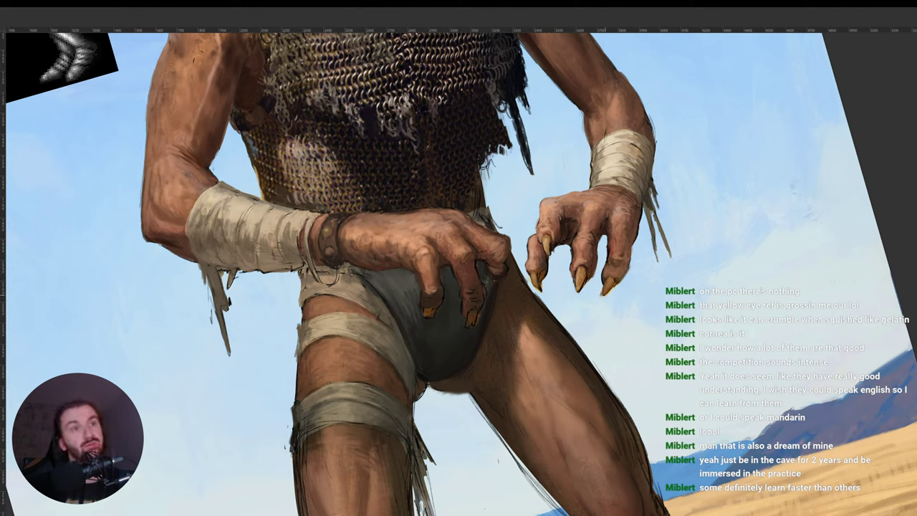
{"action": "key", "text": "r"}
{"action": "left_click_drag", "start_coordinate": [499, 229], "coordinate": [543, 384]}
{"action": "key", "text": "space"}
{"action": "key", "text": "r"}
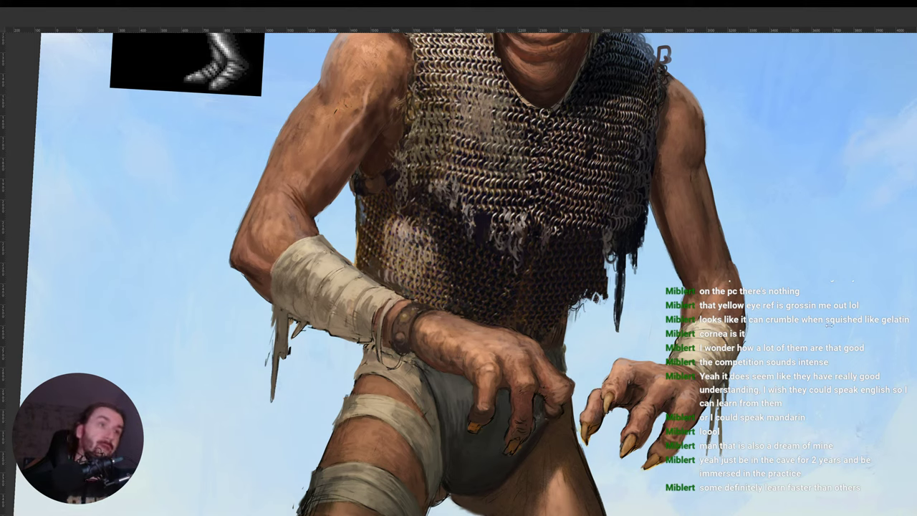
Compare the rendered hands with the underlying sketch by hiding and restoring the rendering layer.
{"action": "left_click", "coordinate": [835, 328]}
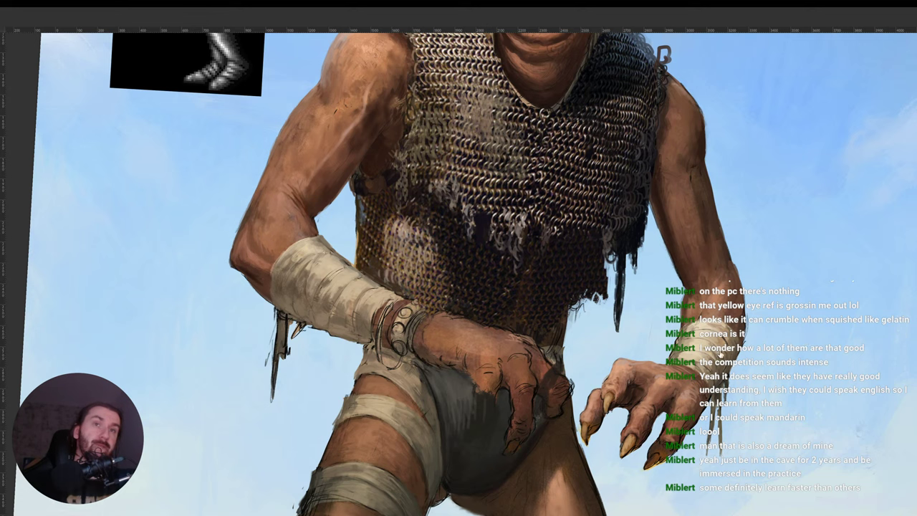
{"action": "key", "text": "ctrl+shift+z"}
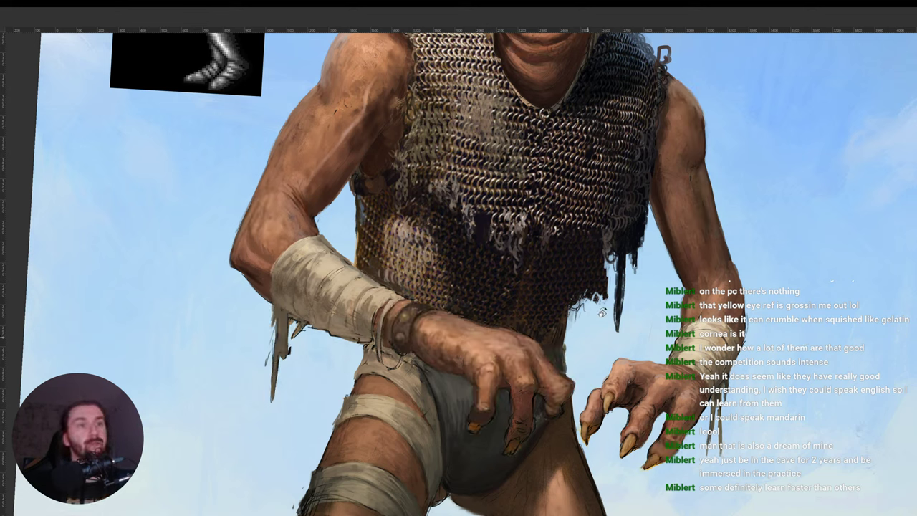
{"action": "left_click_drag", "start_coordinate": [614, 313], "coordinate": [596, 307]}
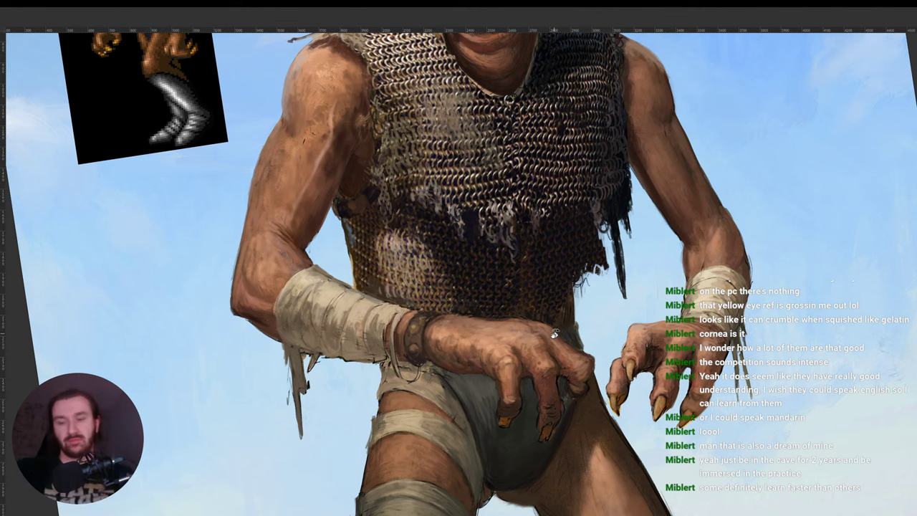
Sample a dark tone beside the near hand and refine the shaded edges of its fingers against the loincloth.
{"action": "key", "text": "r"}
{"action": "left_click_drag", "start_coordinate": [566, 250], "coordinate": [598, 353]}
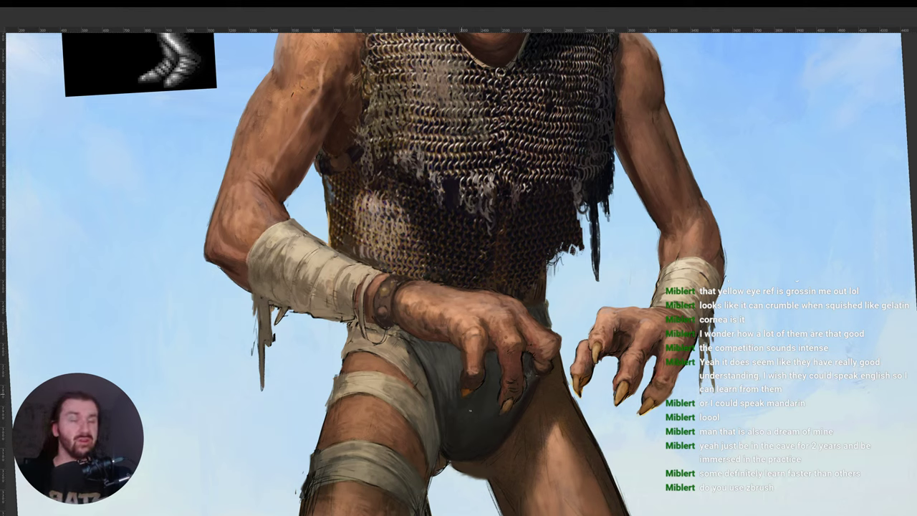
{"action": "left_click_drag", "start_coordinate": [610, 329], "coordinate": [588, 310]}
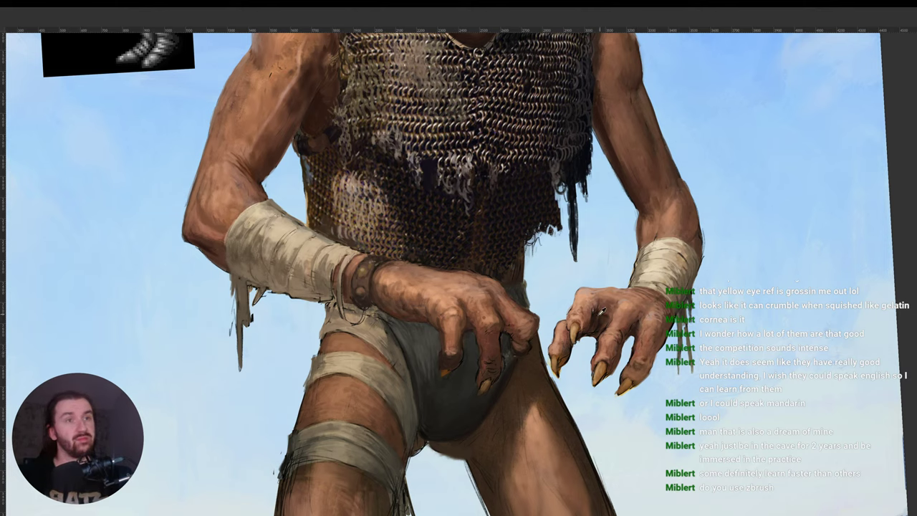
{"action": "left_click", "coordinate": [521, 350], "text": "alt"}
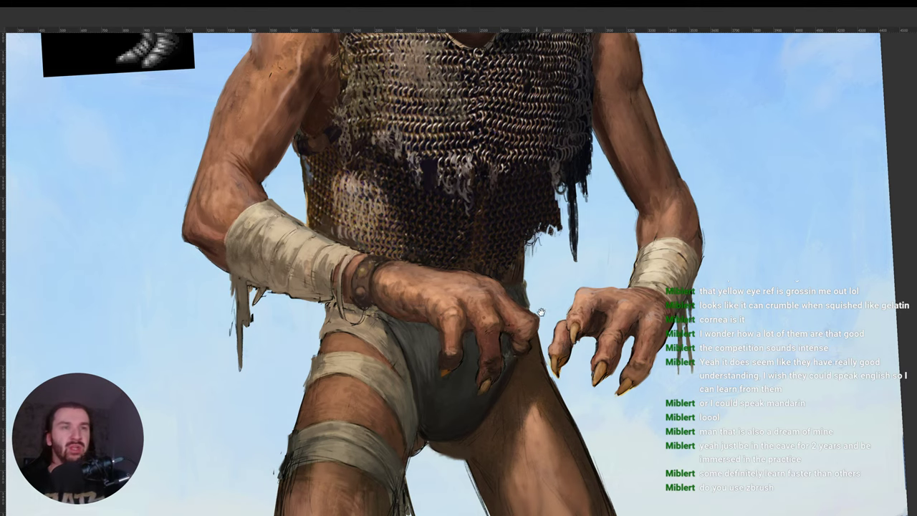
{"action": "left_click_drag", "start_coordinate": [541, 312], "coordinate": [560, 294]}
{"action": "left_click_drag", "start_coordinate": [528, 336], "coordinate": [522, 342]}
Sample skin tones from the near hand's middle finger and refine the shading around its knuckle and tip.
{"action": "scroll", "coordinate": [522, 341], "scroll_direction": "down", "scroll_amount": 1}
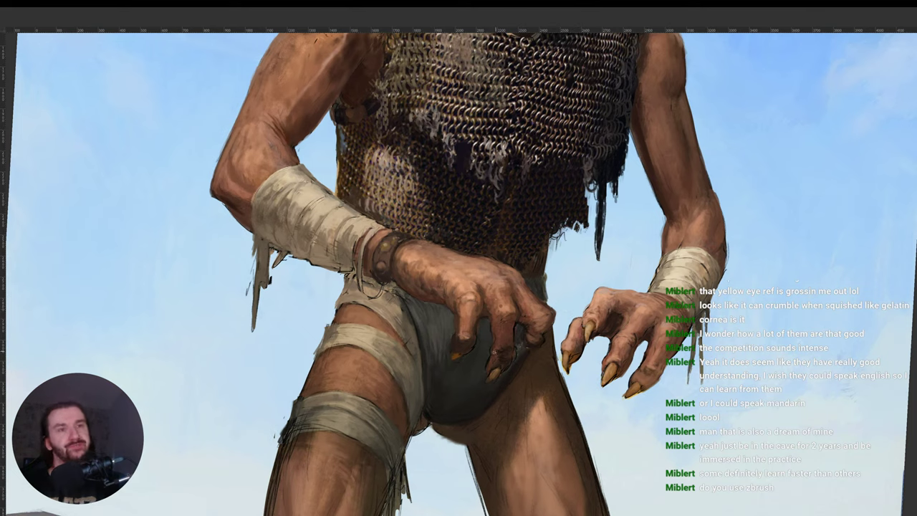
{"action": "scroll", "coordinate": [493, 347], "scroll_direction": "up", "scroll_amount": 1}
{"action": "left_click_drag", "start_coordinate": [497, 355], "coordinate": [505, 349]}
{"action": "scroll", "coordinate": [500, 349], "scroll_direction": "down", "scroll_amount": 1}
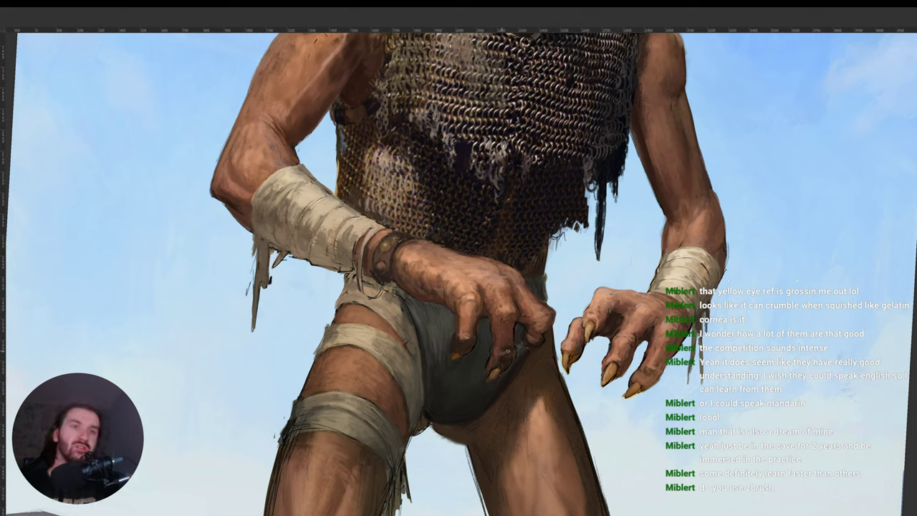
{"action": "scroll", "coordinate": [501, 350], "scroll_direction": "up", "scroll_amount": 1}
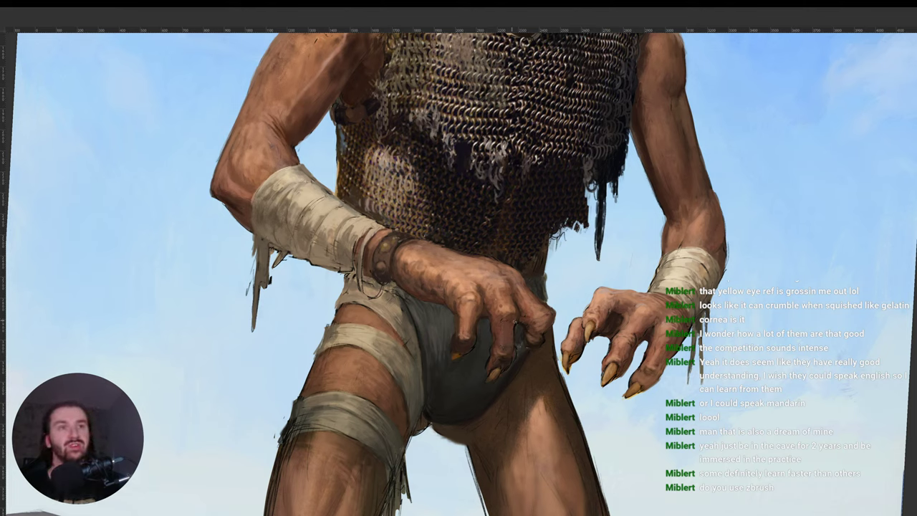
{"action": "left_click", "coordinate": [505, 309], "text": "alt"}
{"action": "left_click", "coordinate": [502, 323], "text": "alt"}
{"action": "left_click_drag", "start_coordinate": [508, 312], "coordinate": [511, 306]}
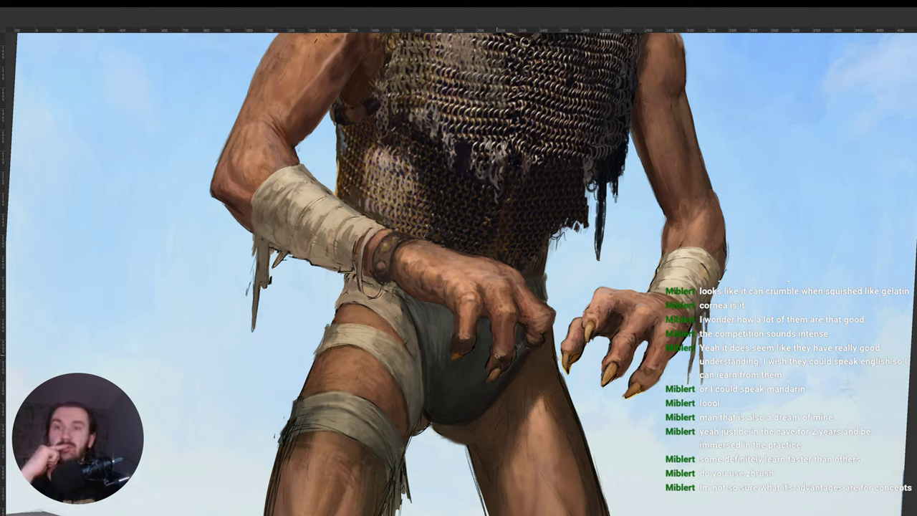
Review the near hand at another angle and the whole figure upright, and bring back the full workspace interface.
{"action": "key", "text": "r"}
{"action": "left_click_drag", "start_coordinate": [593, 336], "coordinate": [524, 331]}
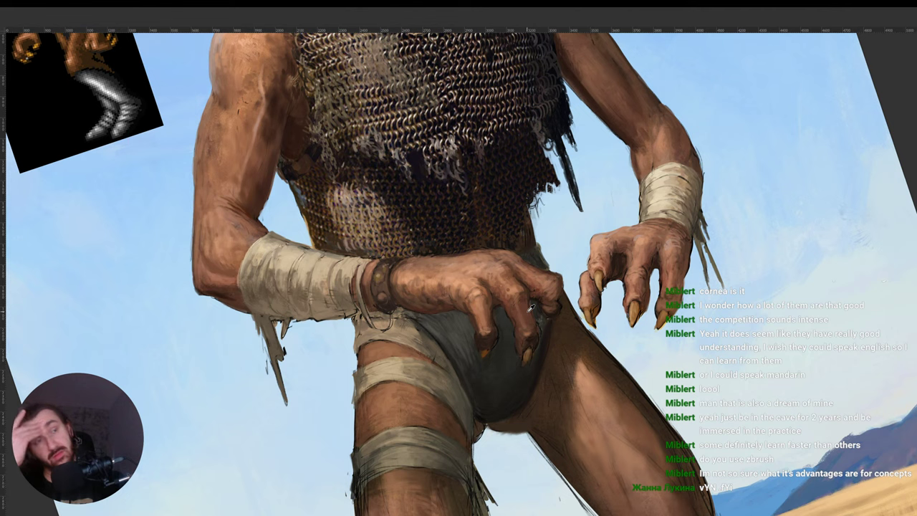
{"action": "left_click_drag", "start_coordinate": [557, 266], "coordinate": [443, 286]}
{"action": "key", "text": "r"}
{"action": "left_click_drag", "start_coordinate": [671, 220], "coordinate": [668, 241]}
{"action": "key", "text": "Escape"}
{"action": "left_click_drag", "start_coordinate": [553, 294], "coordinate": [573, 292]}
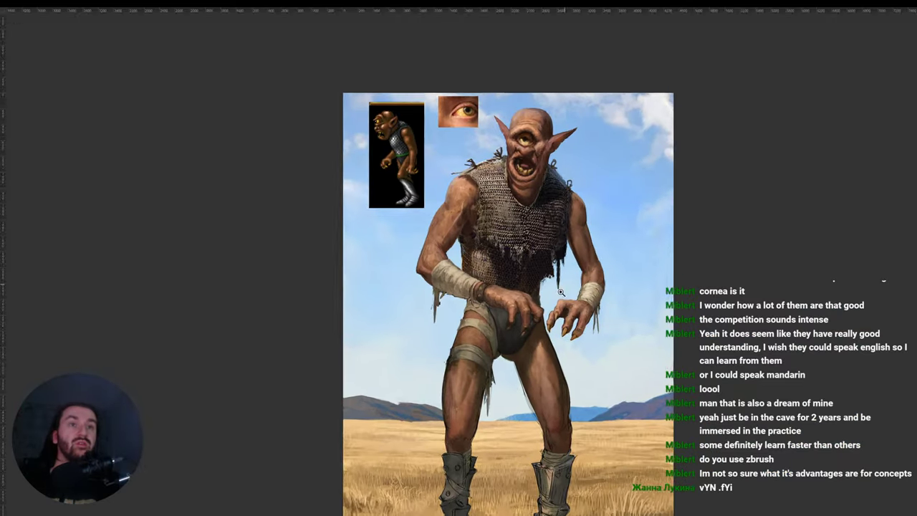
{"action": "key", "text": "f"}
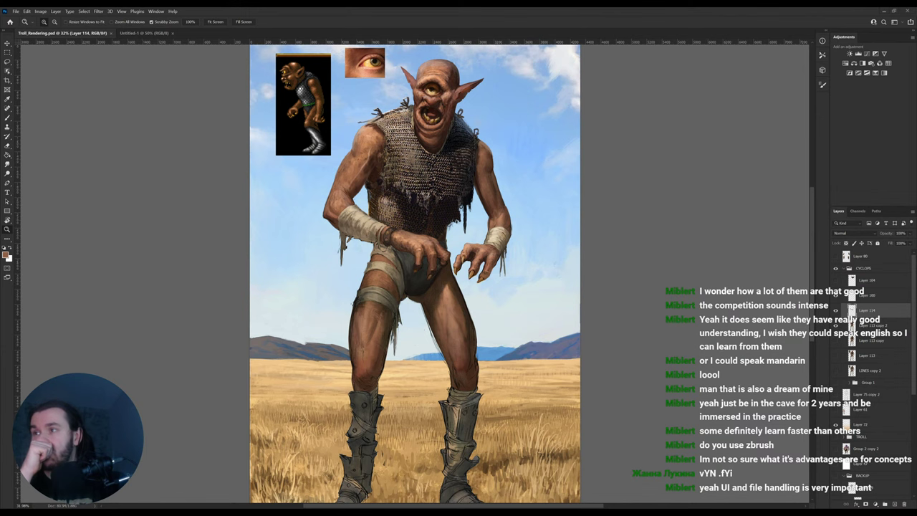
Switch to 3D-Coat and start a voxel sculpt from the medium-sized sphere.
{"action": "key", "text": "alt+Tab"}
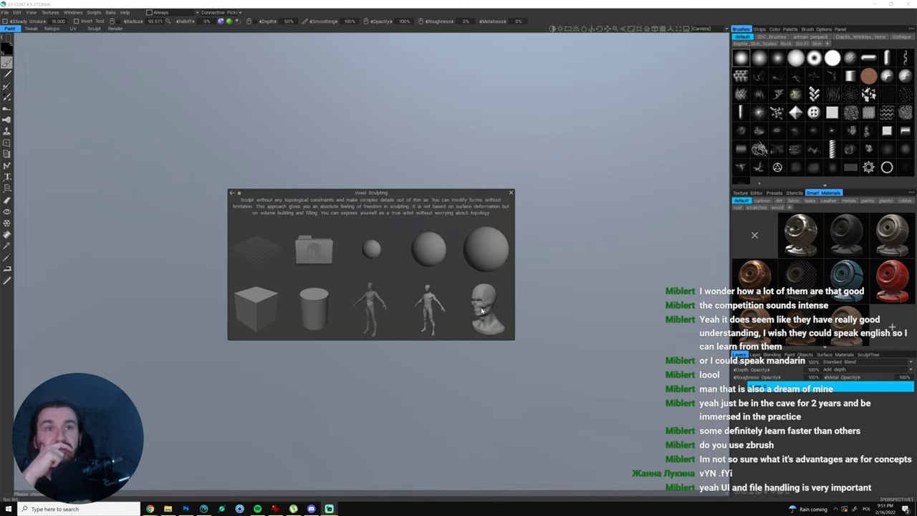
{"action": "left_click", "coordinate": [428, 249]}
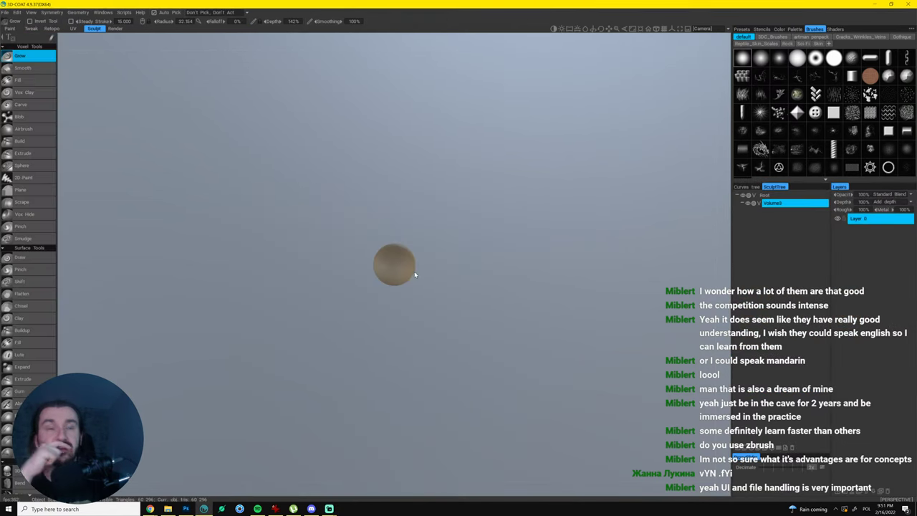
{"action": "scroll", "coordinate": [473, 274], "scroll_direction": "up", "scroll_amount": 5}
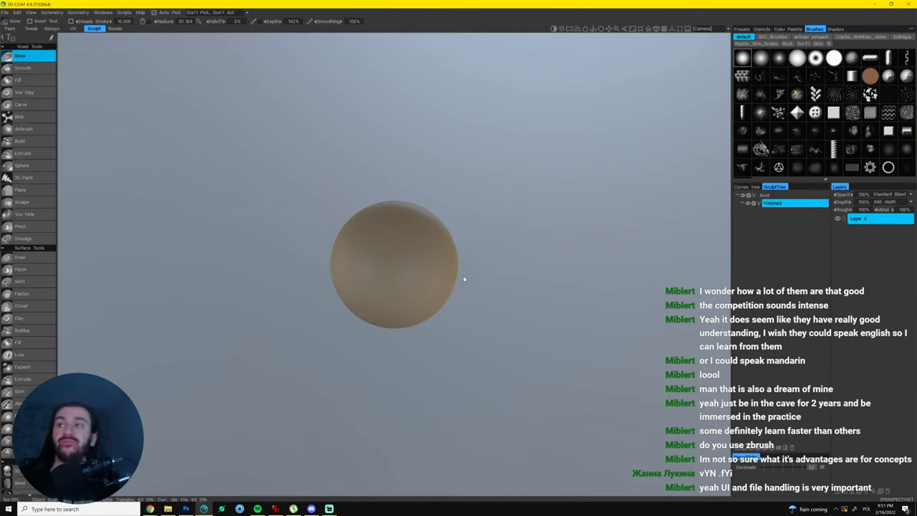
Turn on mirror symmetry across the X axis for the sphere.
{"action": "key", "text": "s"}
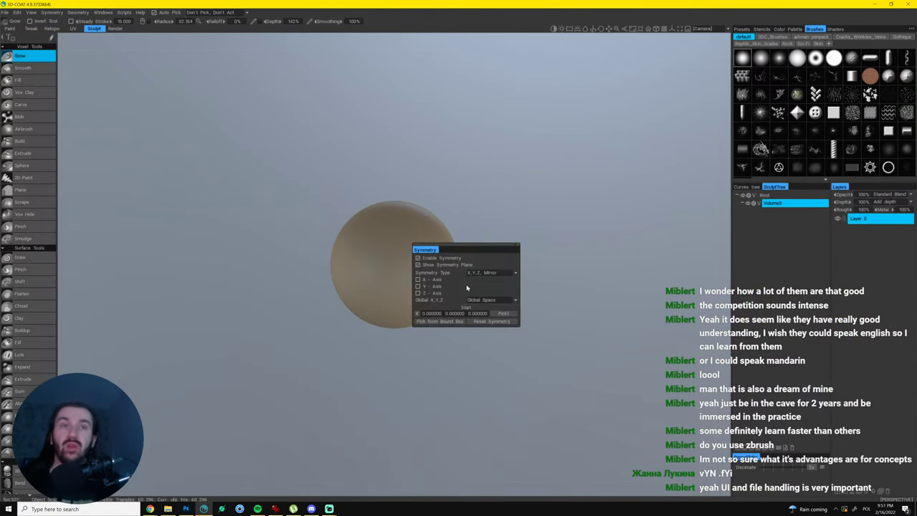
{"action": "left_click", "coordinate": [418, 280]}
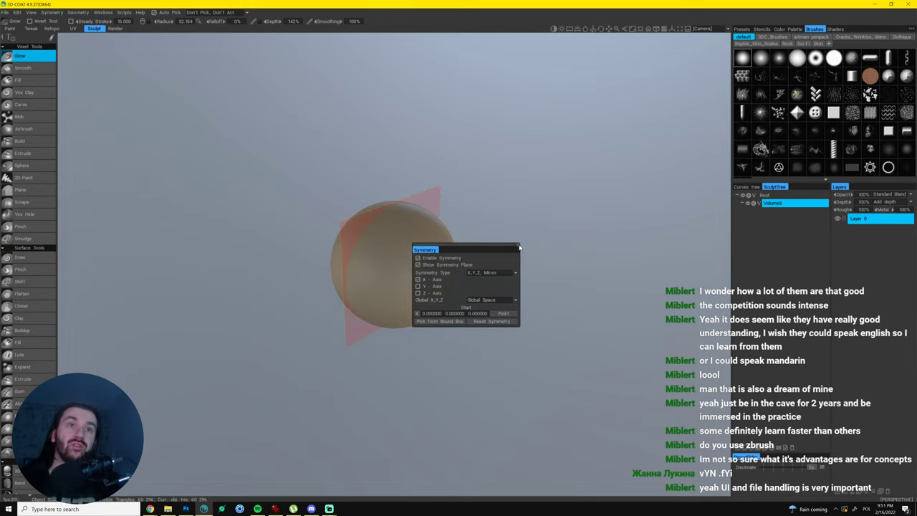
{"action": "left_click", "coordinate": [519, 246]}
{"action": "scroll", "coordinate": [493, 256], "scroll_direction": "up", "scroll_amount": 5}
{"action": "scroll", "coordinate": [498, 262], "scroll_direction": "down", "scroll_amount": 4}
{"action": "left_click_drag", "start_coordinate": [531, 309], "coordinate": [588, 289]}
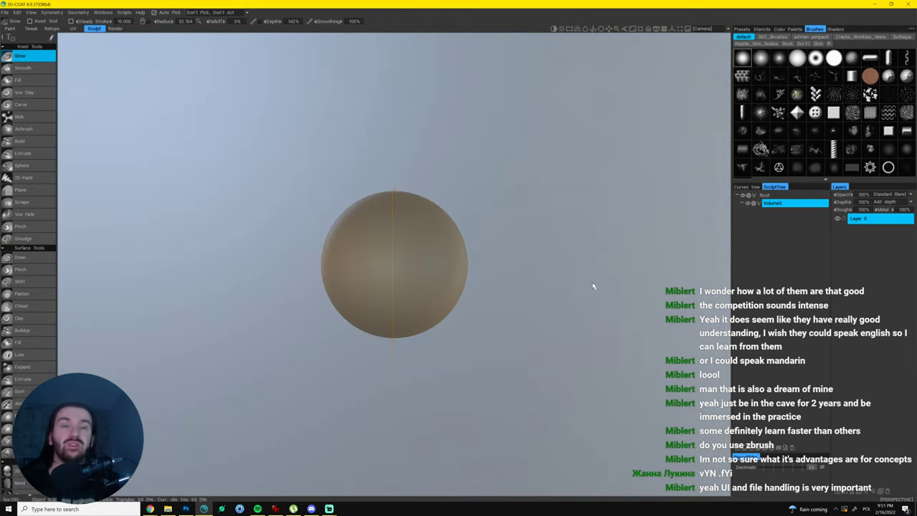
With the Move tool, pull the sphere's lower half down into a jaw and chin and push in one central eye socket.
{"action": "key", "text": "m"}
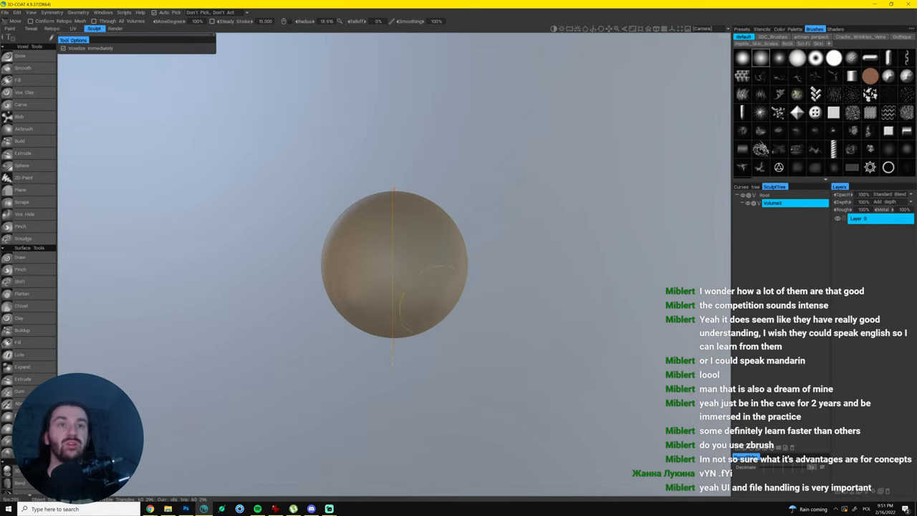
{"action": "mouse_move", "coordinate": [446, 276]}
{"action": "left_mouse_down"}
{"action": "mouse_move", "coordinate": [421, 369]}
{"action": "mouse_move", "coordinate": [402, 328]}
{"action": "mouse_move", "coordinate": [409, 339]}
{"action": "mouse_move", "coordinate": [407, 315]}
{"action": "mouse_move", "coordinate": [414, 361]}
{"action": "mouse_move", "coordinate": [448, 315]}
{"action": "left_mouse_up"}
{"action": "mouse_move", "coordinate": [480, 340]}
{"action": "left_mouse_down"}
{"action": "mouse_move", "coordinate": [414, 352]}
{"action": "mouse_move", "coordinate": [437, 359]}
{"action": "mouse_move", "coordinate": [395, 353]}
{"action": "mouse_move", "coordinate": [410, 343]}
{"action": "mouse_move", "coordinate": [405, 363]}
{"action": "mouse_move", "coordinate": [403, 330]}
{"action": "left_mouse_up"}
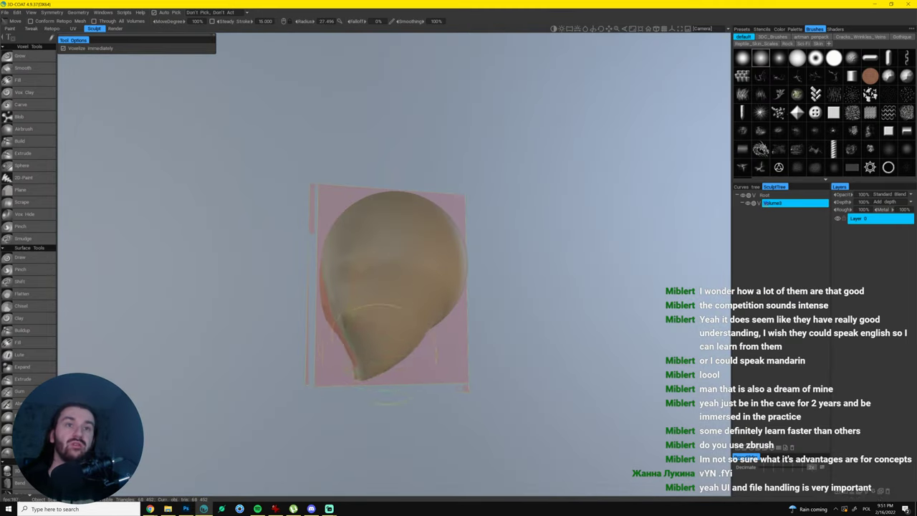
{"action": "left_click_drag", "start_coordinate": [439, 367], "coordinate": [481, 383]}
{"action": "mouse_move", "coordinate": [385, 358]}
{"action": "left_mouse_down"}
{"action": "mouse_move", "coordinate": [379, 308]}
{"action": "mouse_move", "coordinate": [378, 410]}
{"action": "left_mouse_up"}
{"action": "left_click_drag", "start_coordinate": [358, 330], "coordinate": [342, 364]}
{"action": "mouse_move", "coordinate": [289, 387]}
{"action": "left_mouse_down"}
{"action": "mouse_move", "coordinate": [315, 403]}
{"action": "mouse_move", "coordinate": [394, 372]}
{"action": "left_mouse_up"}
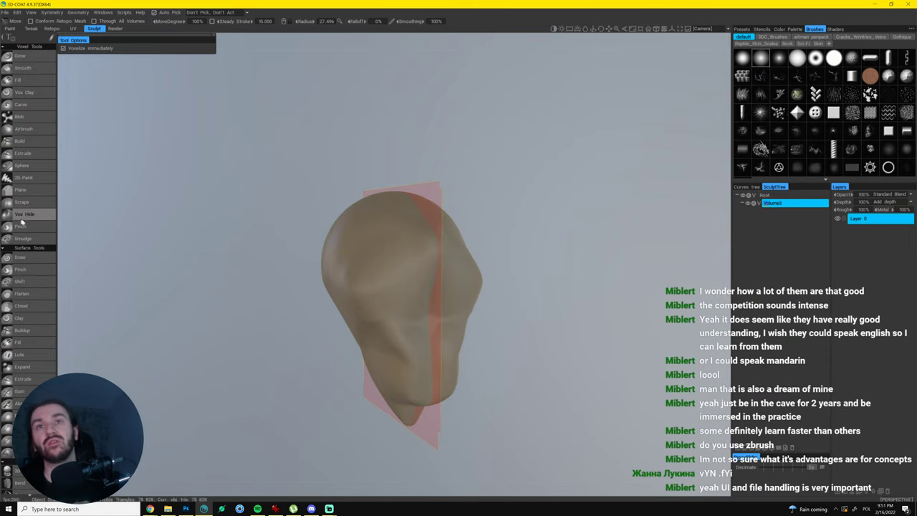
{"action": "left_click_drag", "start_coordinate": [531, 304], "coordinate": [559, 309]}
{"action": "left_click_drag", "start_coordinate": [441, 297], "coordinate": [414, 292]}
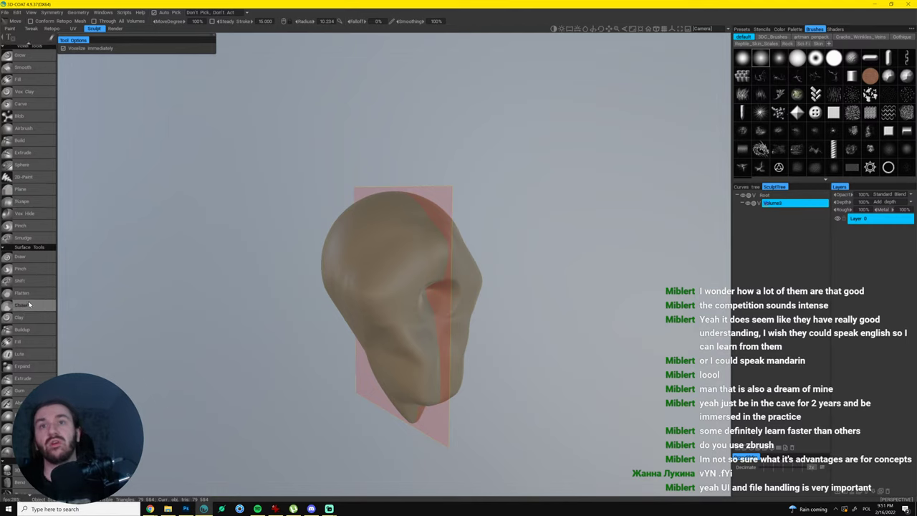
Place an eyeball in the central socket with the Sphere tool and add a smaller sphere shape at its centre.
{"action": "left_click", "coordinate": [32, 165]}
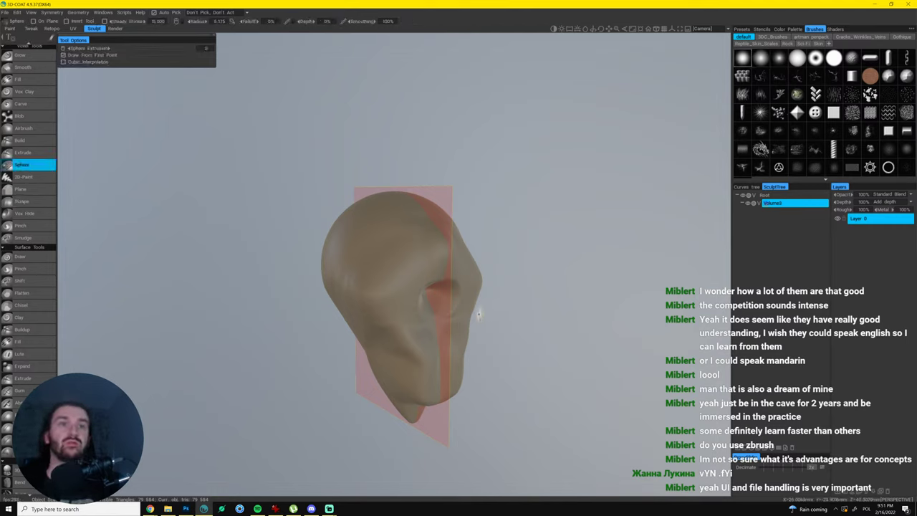
{"action": "left_click_drag", "start_coordinate": [522, 299], "coordinate": [465, 296]}
{"action": "left_click_drag", "start_coordinate": [398, 291], "coordinate": [407, 294]}
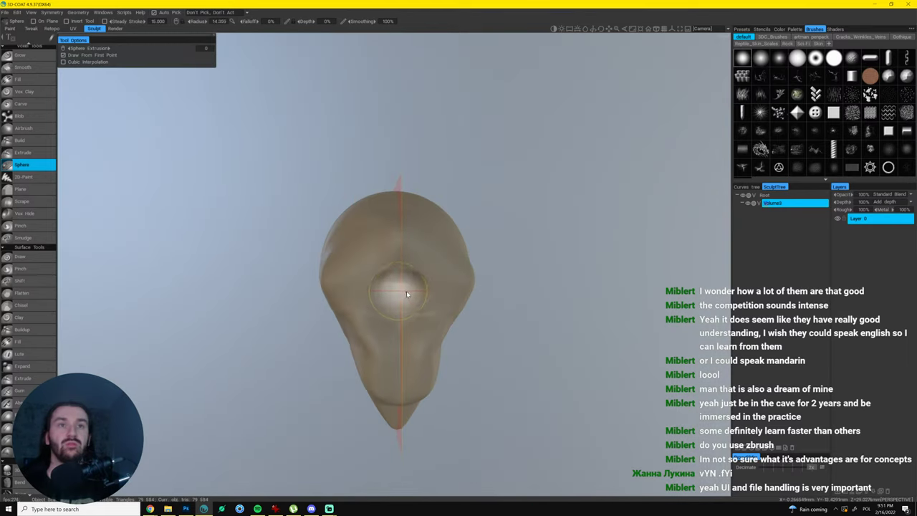
{"action": "left_click", "coordinate": [406, 294]}
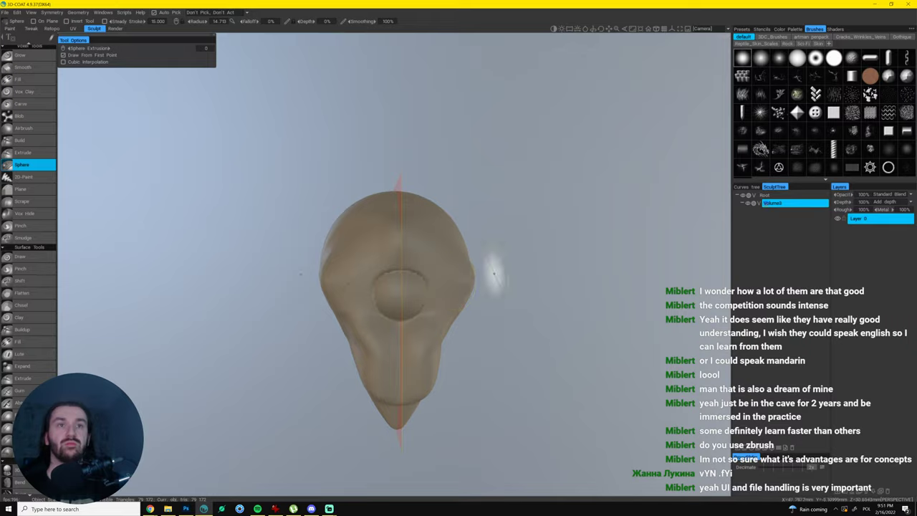
{"action": "left_click_drag", "start_coordinate": [494, 273], "coordinate": [551, 272]}
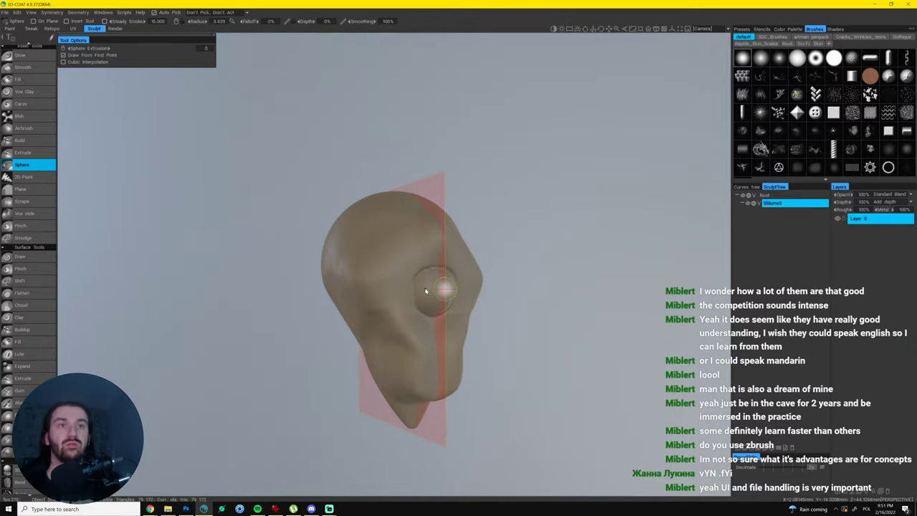
{"action": "left_click_drag", "start_coordinate": [547, 293], "coordinate": [498, 294]}
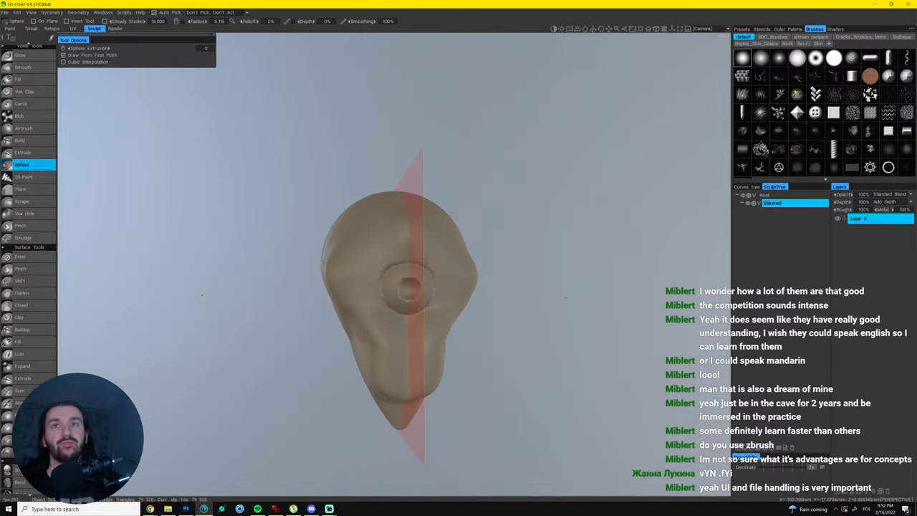
Pull out the brow and reshape the cheeks around the single eye with the Move tool.
{"action": "key", "text": "m"}
{"action": "key", "text": "]"}
{"action": "left_click_drag", "start_coordinate": [375, 332], "coordinate": [359, 321]}
{"action": "mouse_move", "coordinate": [496, 344]}
{"action": "left_mouse_down"}
{"action": "mouse_move", "coordinate": [530, 349]}
{"action": "mouse_move", "coordinate": [523, 317]}
{"action": "mouse_move", "coordinate": [508, 318]}
{"action": "left_mouse_up"}
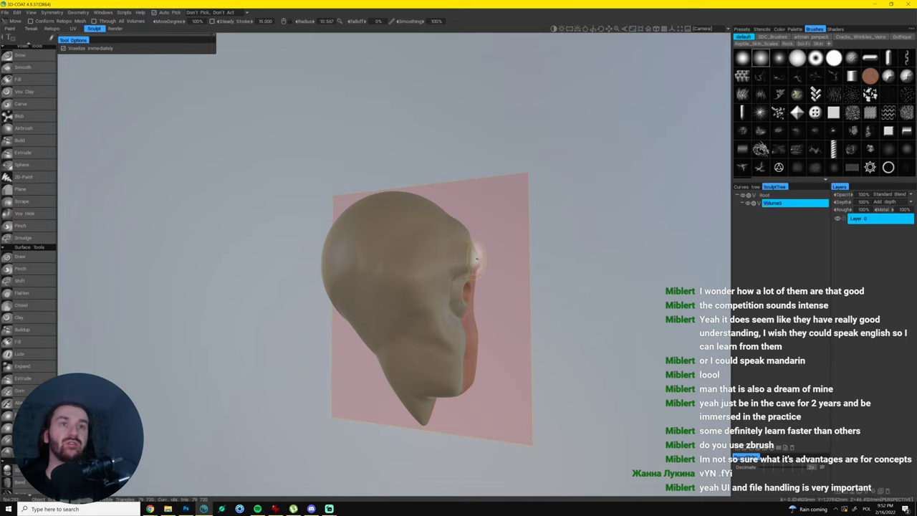
{"action": "left_click_drag", "start_coordinate": [450, 274], "coordinate": [463, 266]}
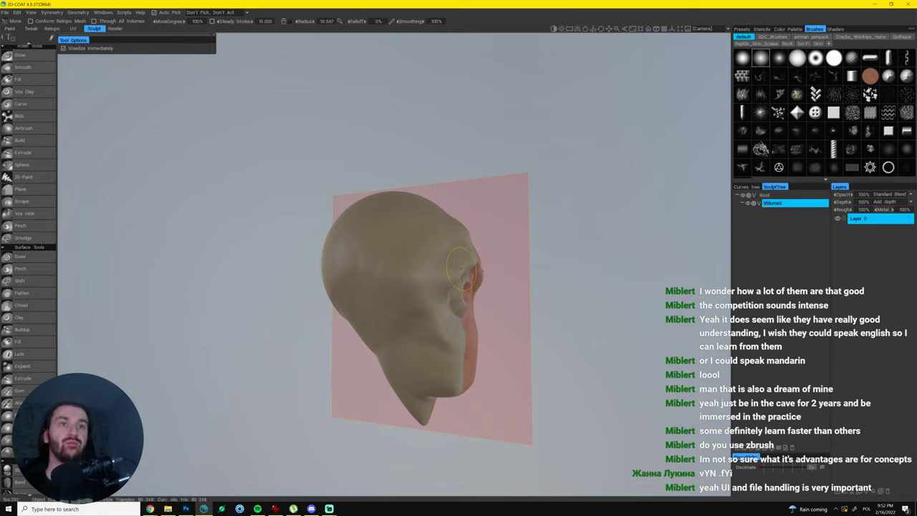
{"action": "left_click_drag", "start_coordinate": [526, 272], "coordinate": [435, 272]}
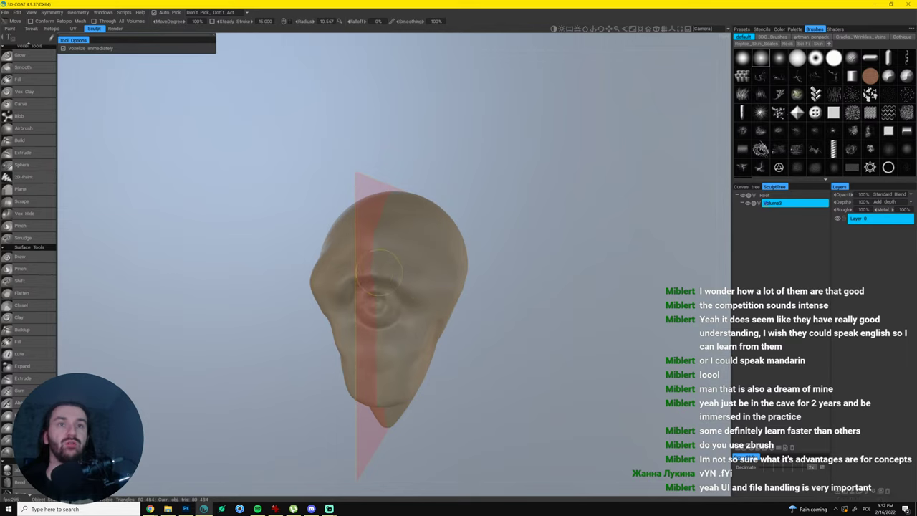
{"action": "mouse_move", "coordinate": [501, 306]}
{"action": "left_mouse_down"}
{"action": "mouse_move", "coordinate": [562, 307]}
{"action": "mouse_move", "coordinate": [450, 262]}
{"action": "left_mouse_up"}
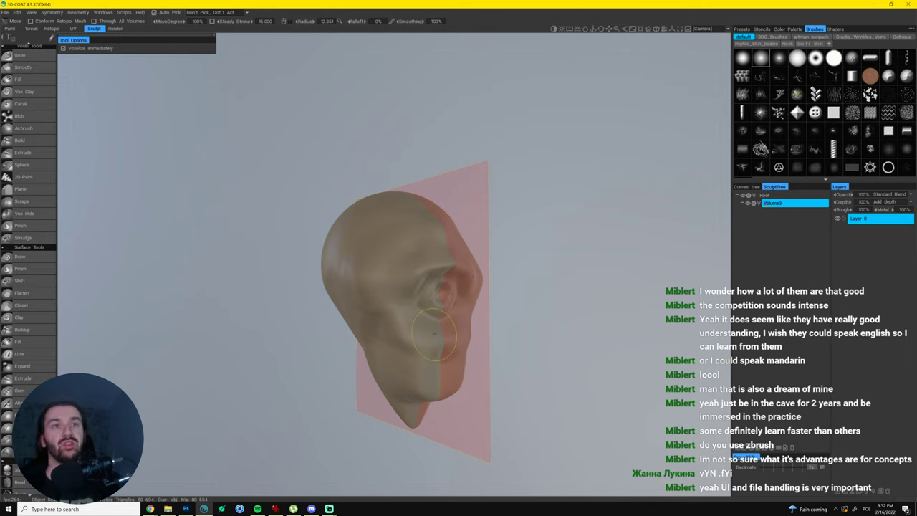
Pull the muzzle forward below the eye and push in an open mouth with protruding lips, undoing one unwanted stroke.
{"action": "left_click_drag", "start_coordinate": [485, 352], "coordinate": [534, 354]}
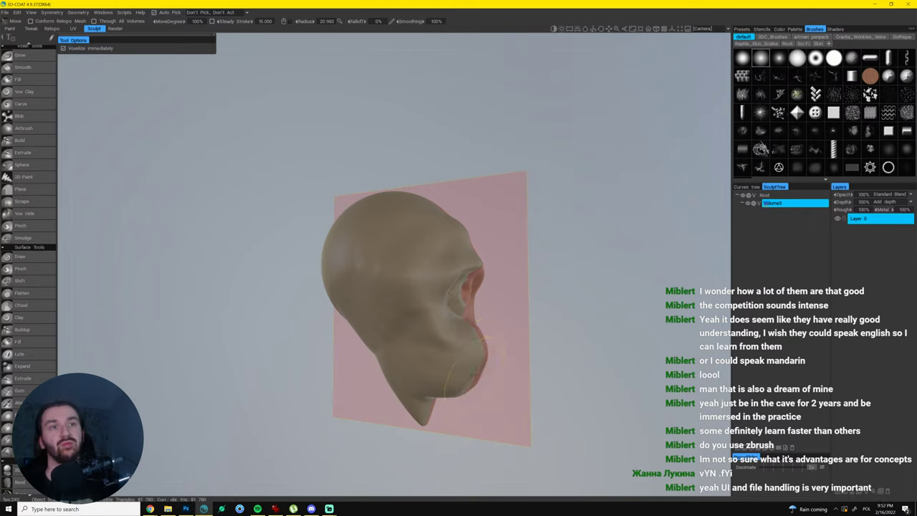
{"action": "left_click_drag", "start_coordinate": [486, 359], "coordinate": [464, 361]}
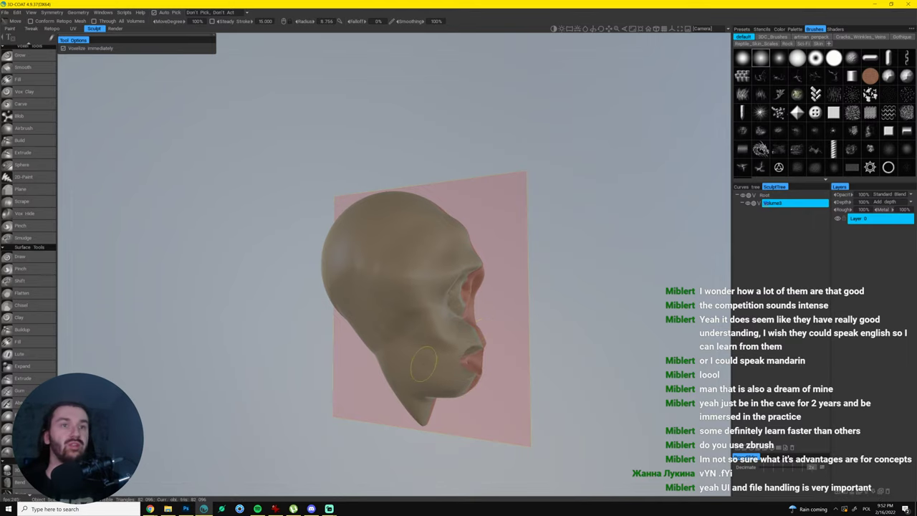
{"action": "mouse_move", "coordinate": [529, 350]}
{"action": "left_mouse_down"}
{"action": "mouse_move", "coordinate": [365, 348]}
{"action": "mouse_move", "coordinate": [366, 340]}
{"action": "mouse_move", "coordinate": [378, 370]}
{"action": "left_mouse_up"}
{"action": "left_click_drag", "start_coordinate": [377, 370], "coordinate": [377, 363]}
{"action": "left_click_drag", "start_coordinate": [429, 339], "coordinate": [499, 332]}
{"action": "mouse_move", "coordinate": [387, 363]}
{"action": "left_mouse_down"}
{"action": "mouse_move", "coordinate": [413, 364]}
{"action": "mouse_move", "coordinate": [412, 340]}
{"action": "left_mouse_up"}
{"action": "key", "text": "ctrl+z"}
{"action": "mouse_move", "coordinate": [387, 309]}
{"action": "left_mouse_down"}
{"action": "mouse_move", "coordinate": [546, 343]}
{"action": "mouse_move", "coordinate": [566, 369]}
{"action": "left_mouse_up"}
{"action": "key", "text": "equal"}
{"action": "left_click_drag", "start_coordinate": [442, 335], "coordinate": [451, 337]}
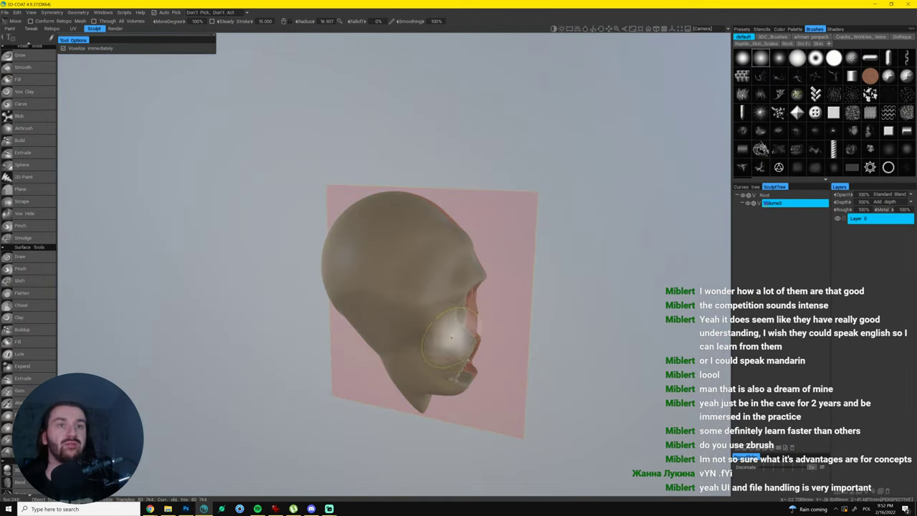
Using a larger Move brush, extend the back of the skull and pull the head's base out into a wide, thick neck.
{"action": "mouse_move", "coordinate": [534, 317]}
{"action": "left_mouse_down"}
{"action": "mouse_move", "coordinate": [424, 324]}
{"action": "mouse_move", "coordinate": [330, 312]}
{"action": "left_mouse_up"}
{"action": "key", "text": "equal"}
{"action": "left_click_drag", "start_coordinate": [287, 347], "coordinate": [235, 344]}
{"action": "key", "text": "equal"}
{"action": "mouse_move", "coordinate": [397, 211]}
{"action": "left_mouse_down"}
{"action": "mouse_move", "coordinate": [398, 228]}
{"action": "mouse_move", "coordinate": [405, 218]}
{"action": "mouse_move", "coordinate": [458, 260]}
{"action": "mouse_move", "coordinate": [430, 310]}
{"action": "mouse_move", "coordinate": [463, 295]}
{"action": "left_mouse_up"}
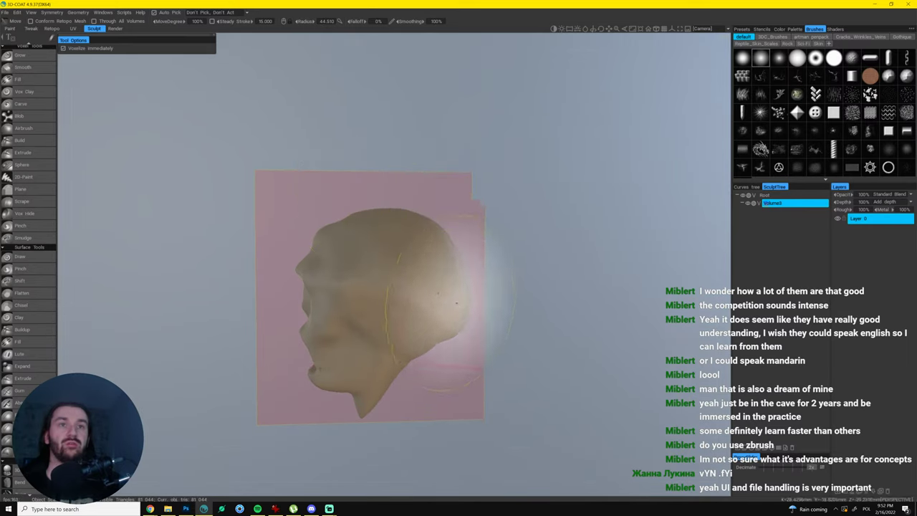
{"action": "left_click_drag", "start_coordinate": [412, 372], "coordinate": [425, 372]}
{"action": "mouse_move", "coordinate": [430, 358]}
{"action": "left_mouse_down"}
{"action": "mouse_move", "coordinate": [408, 359]}
{"action": "mouse_move", "coordinate": [406, 328]}
{"action": "left_mouse_up"}
{"action": "mouse_move", "coordinate": [482, 372]}
{"action": "left_mouse_down"}
{"action": "mouse_move", "coordinate": [452, 360]}
{"action": "mouse_move", "coordinate": [459, 407]}
{"action": "mouse_move", "coordinate": [485, 414]}
{"action": "left_mouse_up"}
{"action": "mouse_move", "coordinate": [459, 324]}
{"action": "left_mouse_down"}
{"action": "mouse_move", "coordinate": [485, 316]}
{"action": "mouse_move", "coordinate": [573, 370]}
{"action": "left_mouse_up"}
{"action": "mouse_move", "coordinate": [422, 391]}
{"action": "left_mouse_down"}
{"action": "mouse_move", "coordinate": [594, 371]}
{"action": "mouse_move", "coordinate": [538, 369]}
{"action": "left_mouse_up"}
Refine the chin, lips, neck and temples of the cyclops head with a smaller Move brush.
{"action": "left_click_drag", "start_coordinate": [340, 383], "coordinate": [320, 410]}
{"action": "left_click_drag", "start_coordinate": [312, 338], "coordinate": [299, 334]}
{"action": "mouse_move", "coordinate": [415, 324]}
{"action": "left_mouse_down"}
{"action": "mouse_move", "coordinate": [508, 307]}
{"action": "mouse_move", "coordinate": [448, 380]}
{"action": "mouse_move", "coordinate": [437, 350]}
{"action": "left_mouse_up"}
{"action": "left_click_drag", "start_coordinate": [437, 349], "coordinate": [453, 313]}
{"action": "left_click_drag", "start_coordinate": [467, 273], "coordinate": [480, 291]}
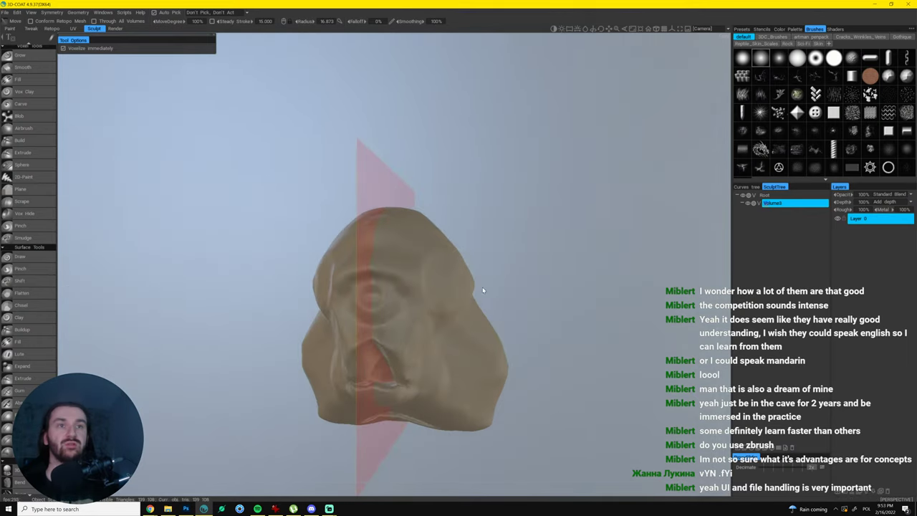
{"action": "mouse_move", "coordinate": [549, 281]}
{"action": "left_mouse_down"}
{"action": "mouse_move", "coordinate": [377, 311]}
{"action": "mouse_move", "coordinate": [686, 323]}
{"action": "mouse_move", "coordinate": [548, 298]}
{"action": "left_mouse_up"}
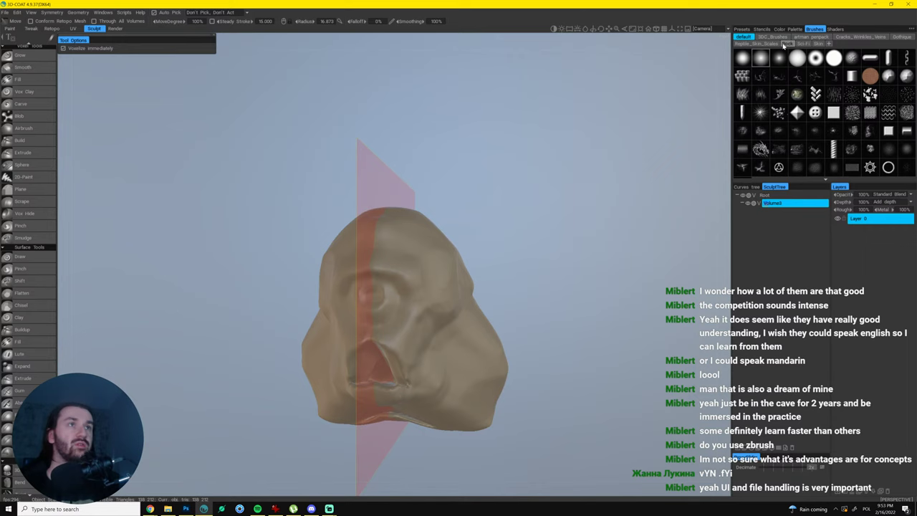
Try the glossy red shader on the head, and replace it with the dark bronze shader.
{"action": "left_click", "coordinate": [837, 29]}
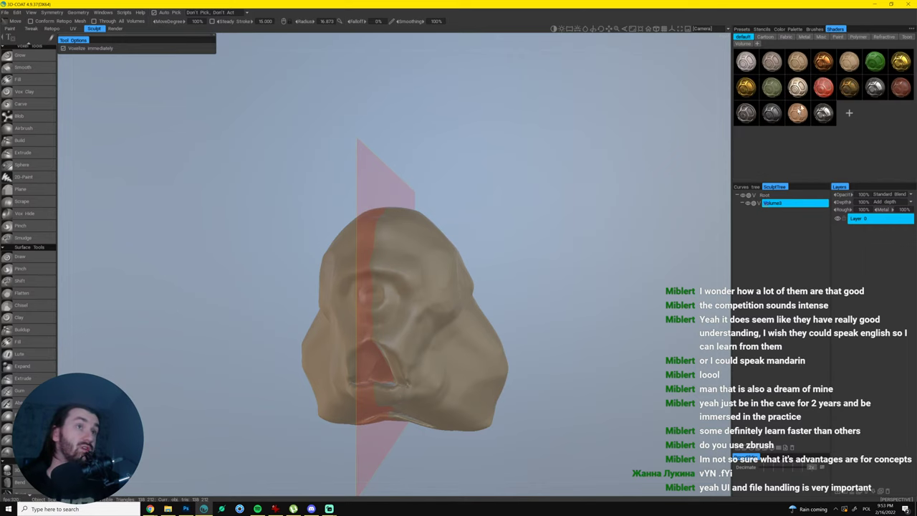
{"action": "left_click", "coordinate": [828, 89]}
{"action": "left_click", "coordinate": [392, 296]}
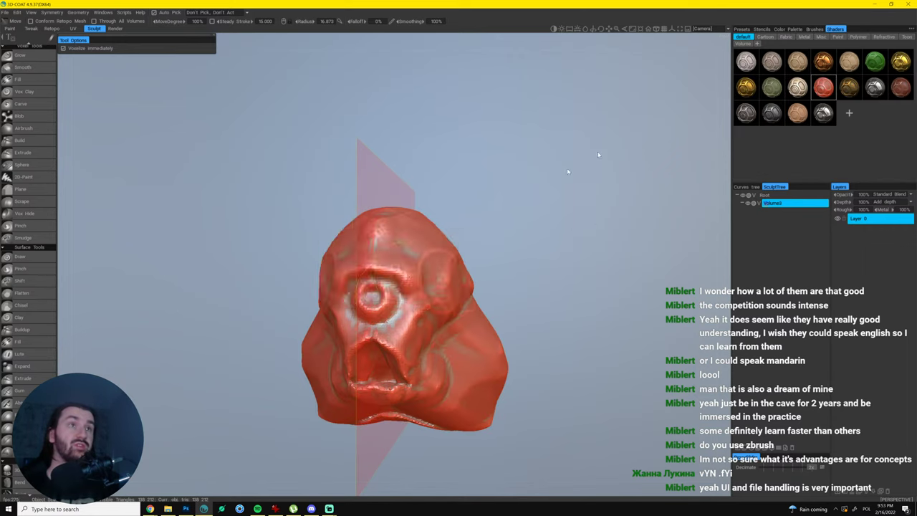
{"action": "left_click", "coordinate": [849, 89]}
Reshape the cheeks, widen the mouth and adjust the lower jaw of the bronze head with the Move tool.
{"action": "mouse_move", "coordinate": [521, 279]}
{"action": "left_mouse_down"}
{"action": "mouse_move", "coordinate": [415, 301]}
{"action": "mouse_move", "coordinate": [375, 323]}
{"action": "left_mouse_up"}
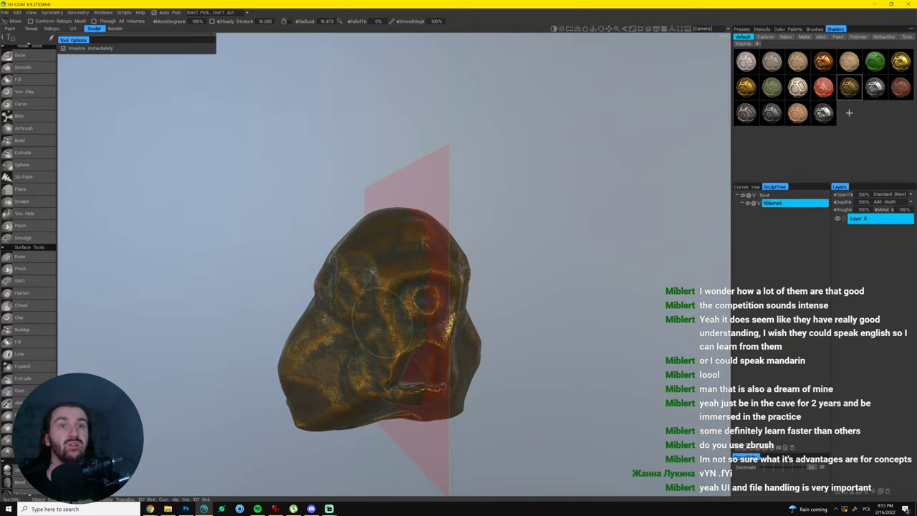
{"action": "left_click_drag", "start_coordinate": [523, 319], "coordinate": [444, 319]}
{"action": "mouse_move", "coordinate": [364, 328]}
{"action": "left_mouse_down"}
{"action": "mouse_move", "coordinate": [347, 280]}
{"action": "mouse_move", "coordinate": [370, 273]}
{"action": "mouse_move", "coordinate": [394, 281]}
{"action": "mouse_move", "coordinate": [397, 274]}
{"action": "mouse_move", "coordinate": [391, 290]}
{"action": "left_mouse_up"}
{"action": "left_click_drag", "start_coordinate": [549, 327], "coordinate": [631, 328]}
{"action": "left_click_drag", "start_coordinate": [463, 350], "coordinate": [450, 347]}
{"action": "mouse_move", "coordinate": [434, 349]}
{"action": "left_mouse_down"}
{"action": "mouse_move", "coordinate": [423, 355]}
{"action": "mouse_move", "coordinate": [411, 343]}
{"action": "left_mouse_up"}
{"action": "left_click_drag", "start_coordinate": [550, 354], "coordinate": [474, 344]}
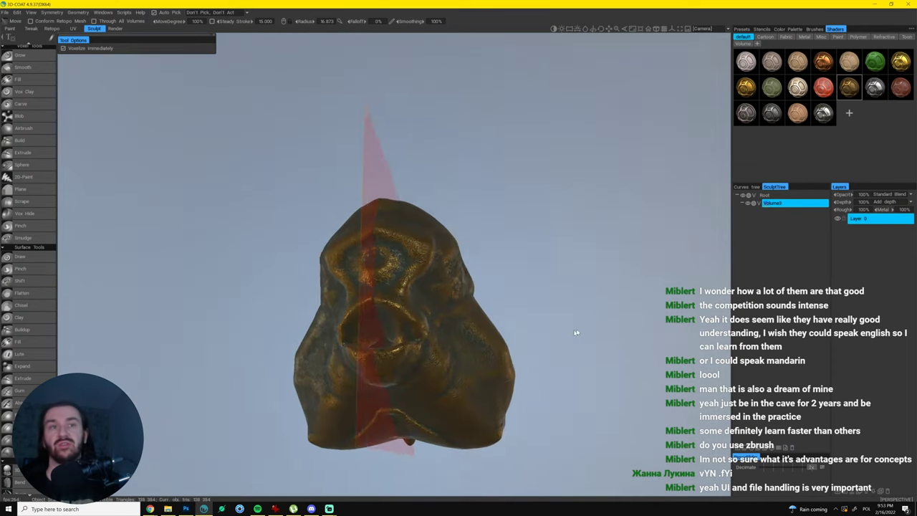
{"action": "left_click_drag", "start_coordinate": [561, 336], "coordinate": [625, 315]}
{"action": "left_click_drag", "start_coordinate": [377, 394], "coordinate": [358, 380]}
Adjust the temple and side of the skull, and pull the upper lip forward into a point.
{"action": "mouse_move", "coordinate": [586, 250]}
{"action": "left_mouse_down"}
{"action": "mouse_move", "coordinate": [545, 225]}
{"action": "mouse_move", "coordinate": [537, 250]}
{"action": "mouse_move", "coordinate": [381, 290]}
{"action": "left_mouse_up"}
{"action": "mouse_move", "coordinate": [516, 219]}
{"action": "left_mouse_down"}
{"action": "mouse_move", "coordinate": [457, 235]}
{"action": "mouse_move", "coordinate": [452, 254]}
{"action": "left_mouse_up"}
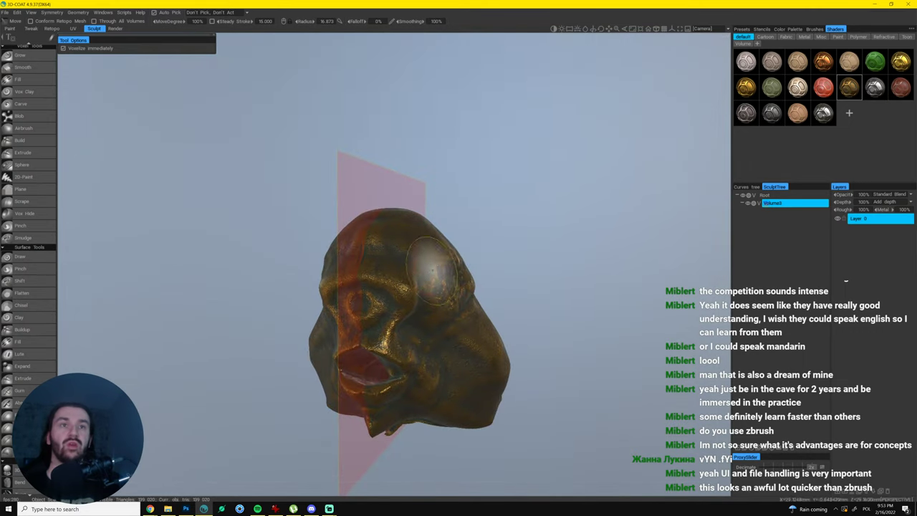
{"action": "left_click_drag", "start_coordinate": [441, 254], "coordinate": [467, 239]}
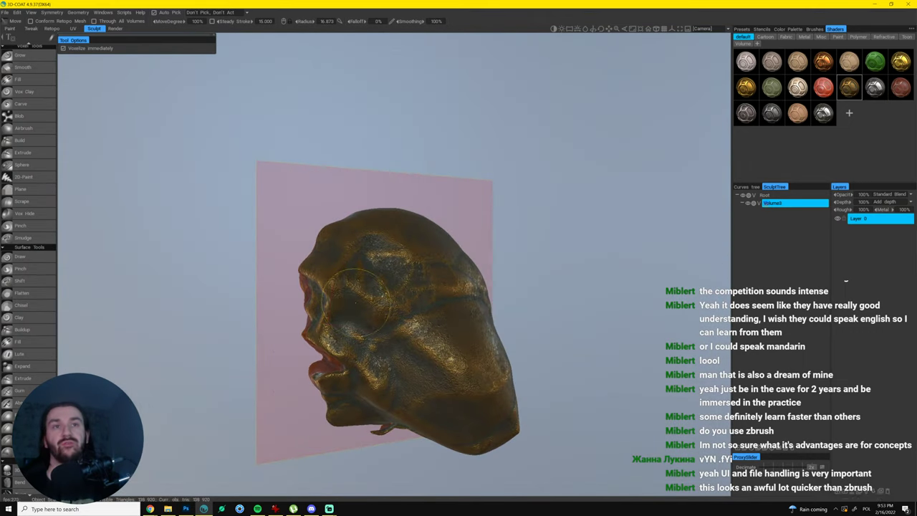
{"action": "left_click_drag", "start_coordinate": [307, 331], "coordinate": [298, 328]}
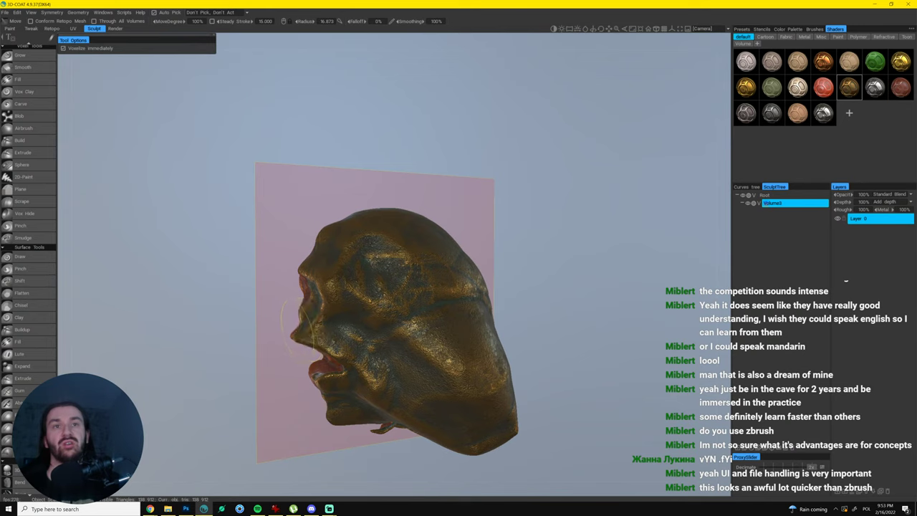
Smooth the eye out of the front of the face, and return to the troll painting in Photoshop.
{"action": "left_click_drag", "start_coordinate": [528, 280], "coordinate": [606, 287]}
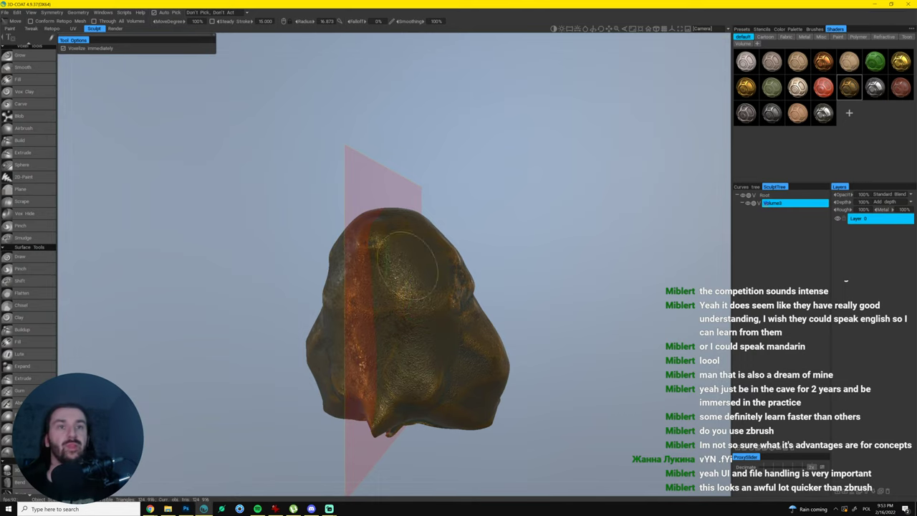
{"action": "left_click_drag", "start_coordinate": [497, 268], "coordinate": [549, 271]}
{"action": "left_click_drag", "start_coordinate": [526, 317], "coordinate": [550, 316]}
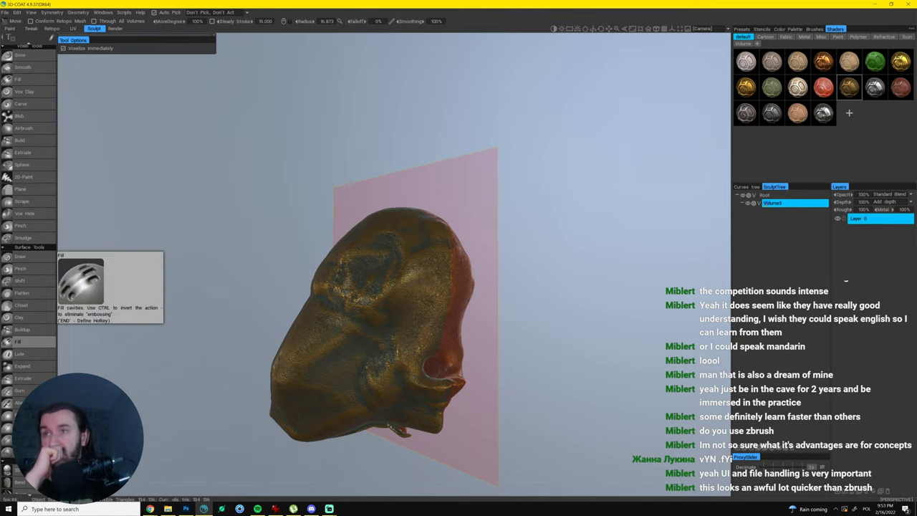
{"action": "key", "text": "alt+Tab"}
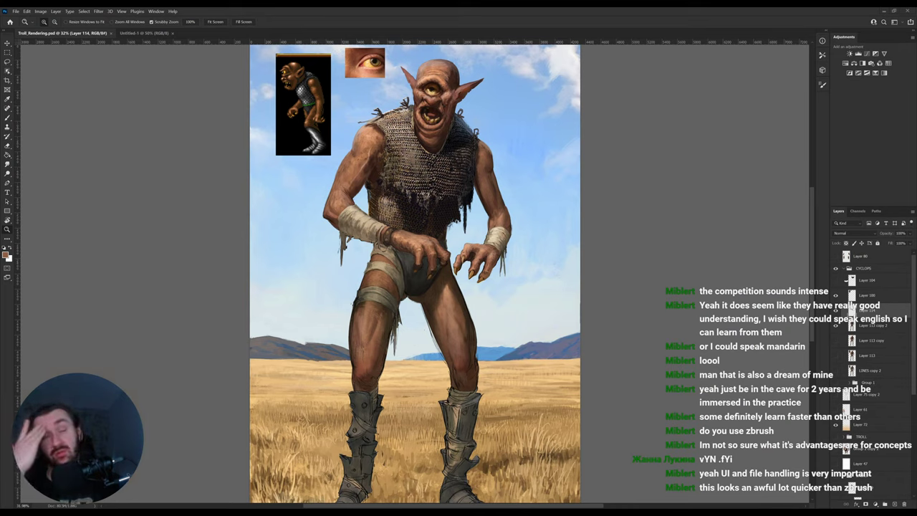
Dab light skin colour onto the upper part of the bandaged leg's thigh, just below the wraps, with an enlarged brush.
{"action": "scroll", "coordinate": [422, 241], "scroll_direction": "up", "scroll_amount": 2}
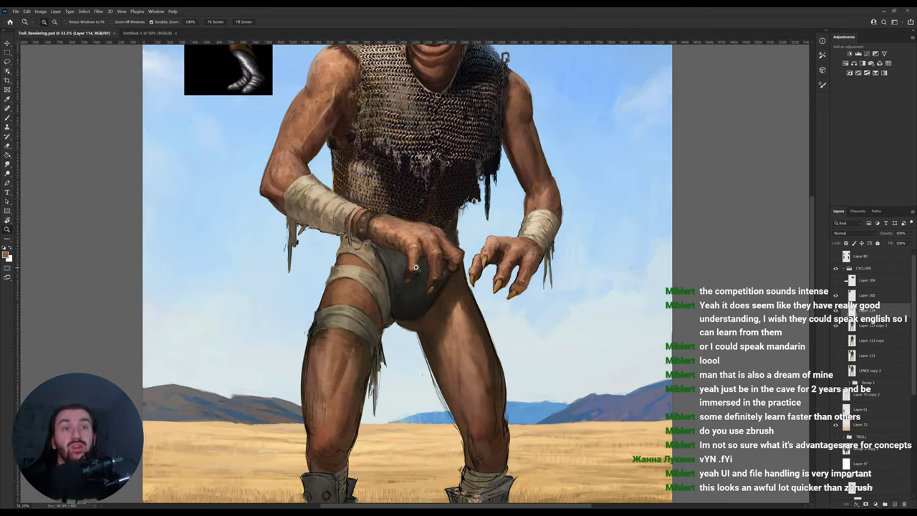
{"action": "left_click_drag", "start_coordinate": [438, 271], "coordinate": [416, 368]}
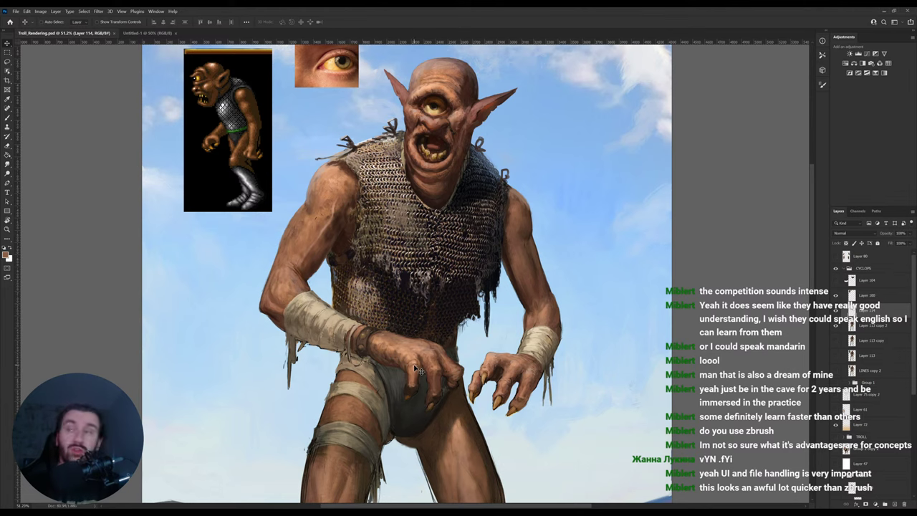
{"action": "left_click_drag", "start_coordinate": [418, 355], "coordinate": [420, 303]}
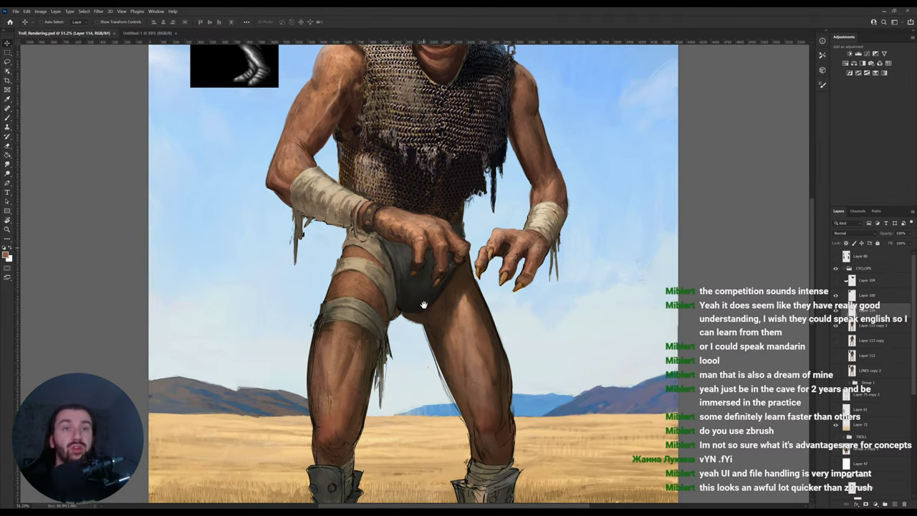
{"action": "key", "text": "b"}
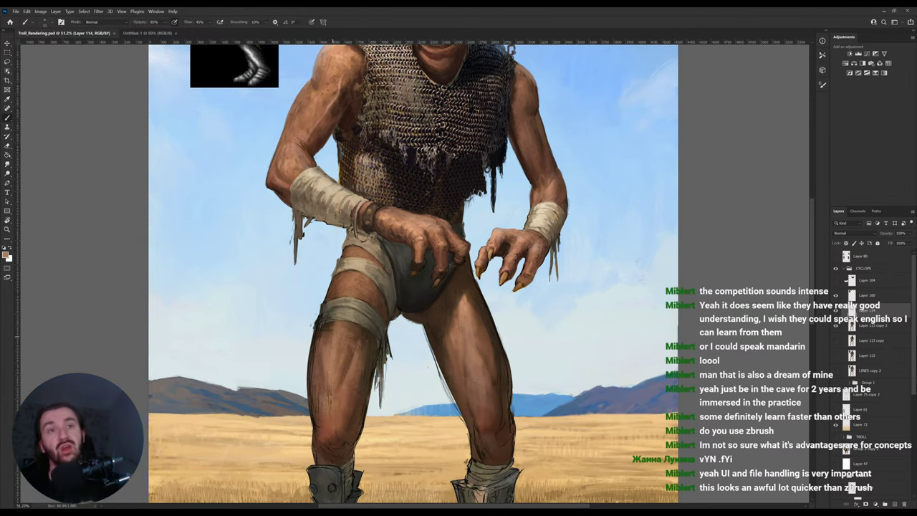
{"action": "key", "text": "bracketright"}
{"action": "left_click_drag", "start_coordinate": [329, 327], "coordinate": [331, 329]}
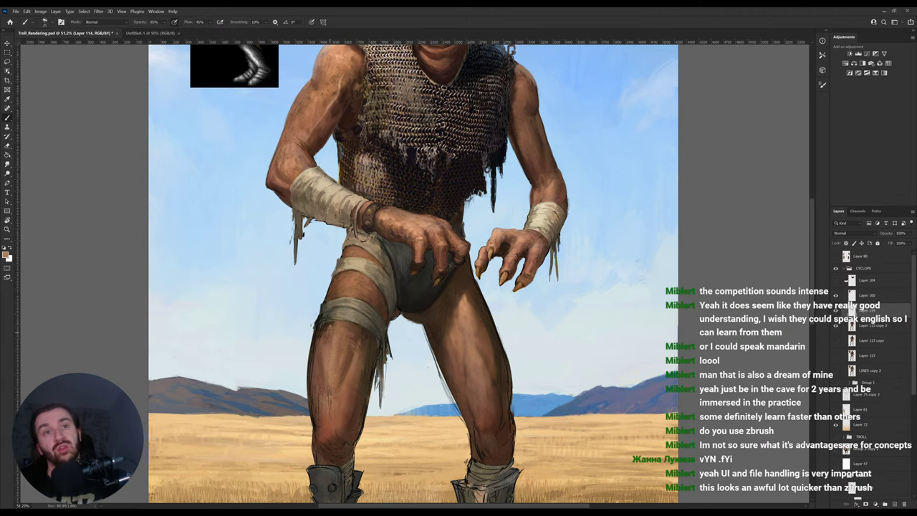
On Layer 113 copy 2, paint over the sketchy outer contour of the bandaged leg with sampled brown and reddish skin tones.
{"action": "left_click_drag", "start_coordinate": [339, 400], "coordinate": [349, 323]}
{"action": "left_click", "coordinate": [869, 329]}
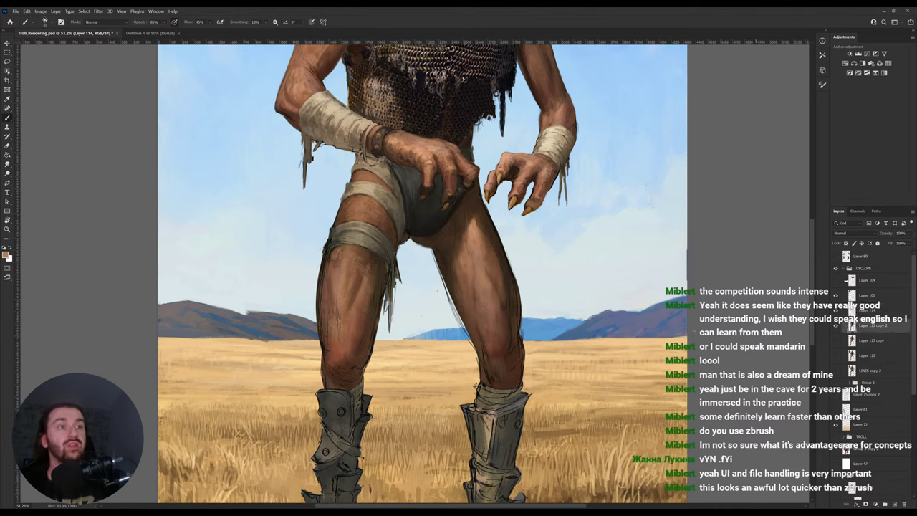
{"action": "key", "text": "i"}
{"action": "left_click", "coordinate": [333, 261]}
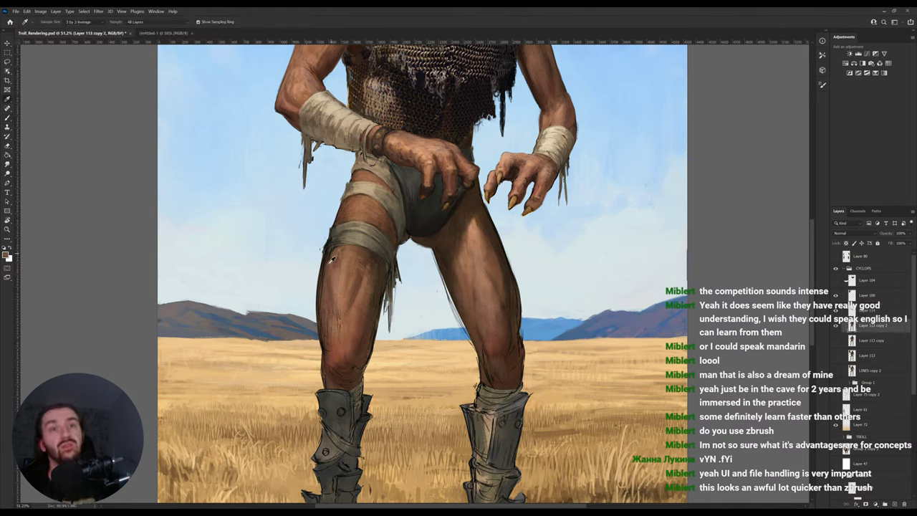
{"action": "key", "text": "b"}
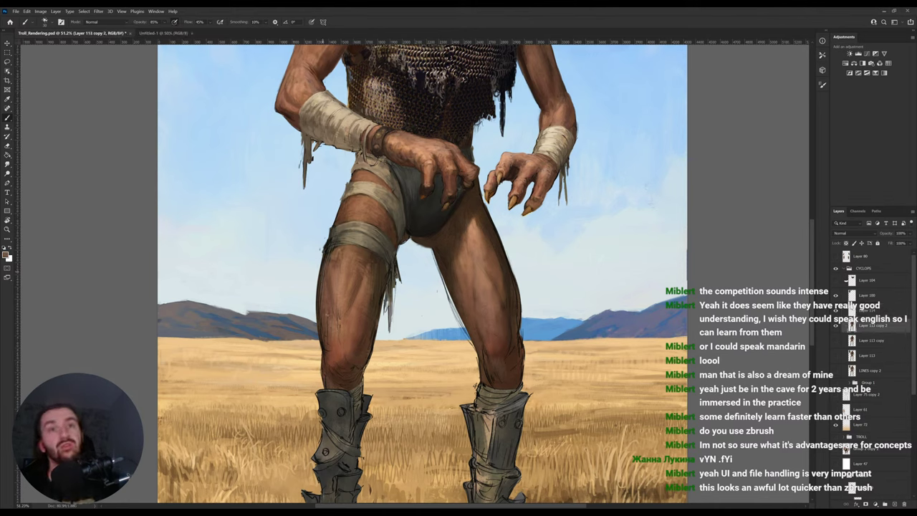
{"action": "left_click", "coordinate": [325, 343], "text": "alt"}
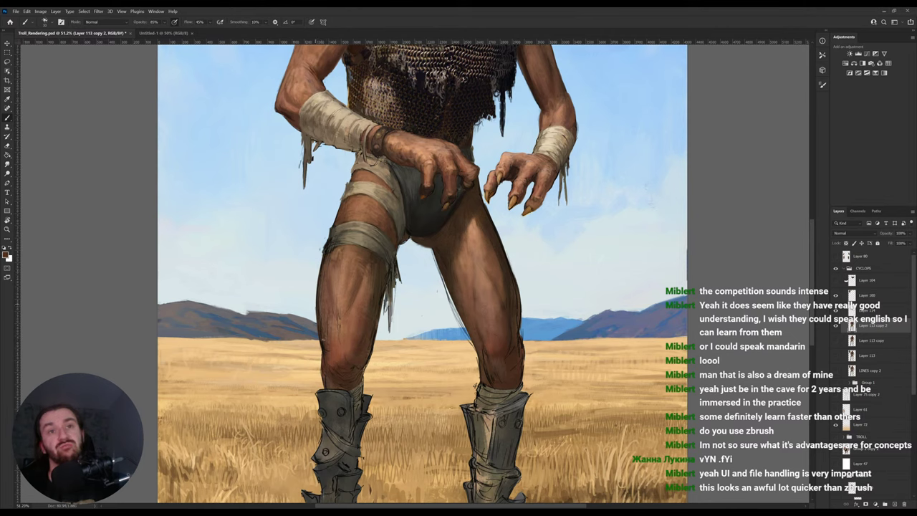
{"action": "left_click", "coordinate": [334, 350], "text": "alt"}
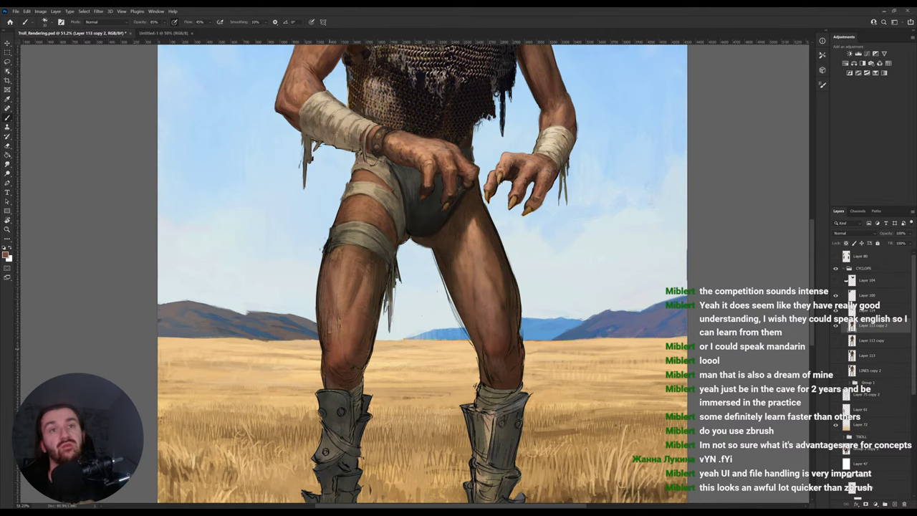
{"action": "key", "text": "i"}
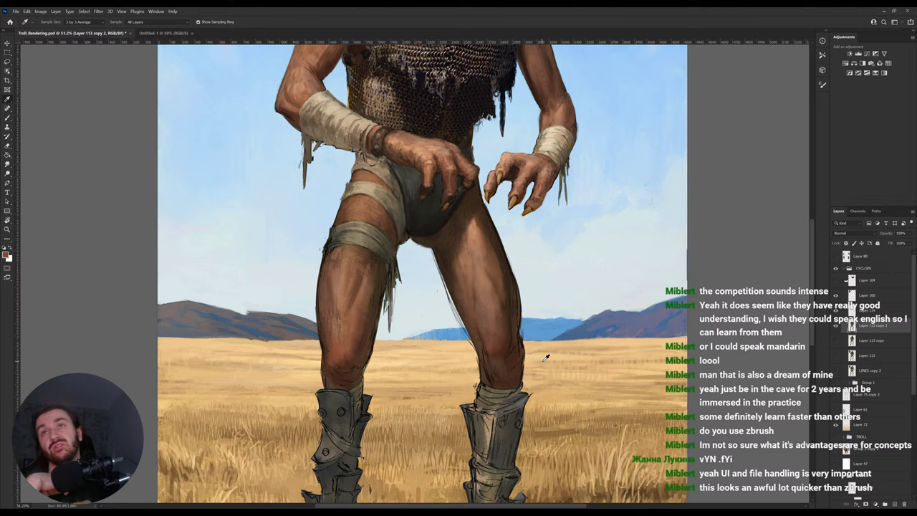
Erase the stray sketch line along the inner edge of the unbandaged thigh.
{"action": "key", "text": "r"}
{"action": "mouse_move", "coordinate": [529, 306]}
{"action": "left_mouse_down"}
{"action": "mouse_move", "coordinate": [538, 311]}
{"action": "mouse_move", "coordinate": [494, 348]}
{"action": "left_mouse_up"}
{"action": "key", "text": "e"}
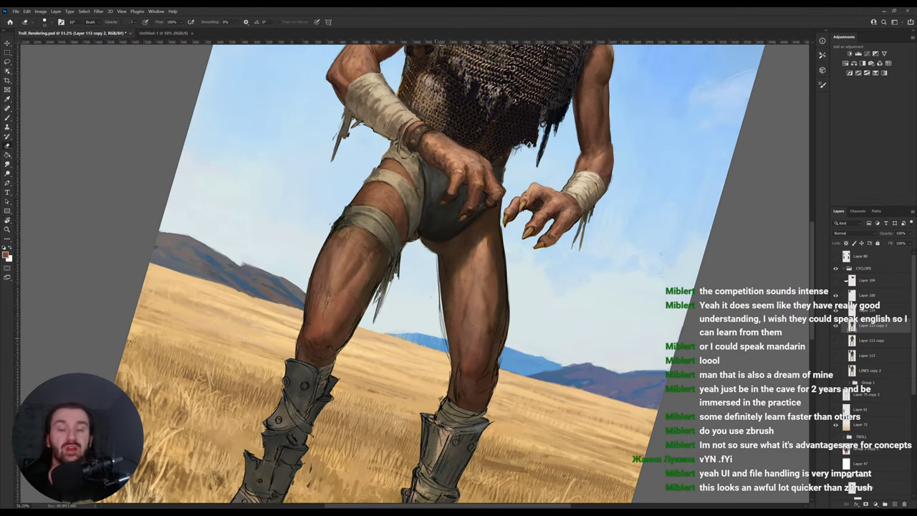
{"action": "left_click_drag", "start_coordinate": [447, 362], "coordinate": [437, 289]}
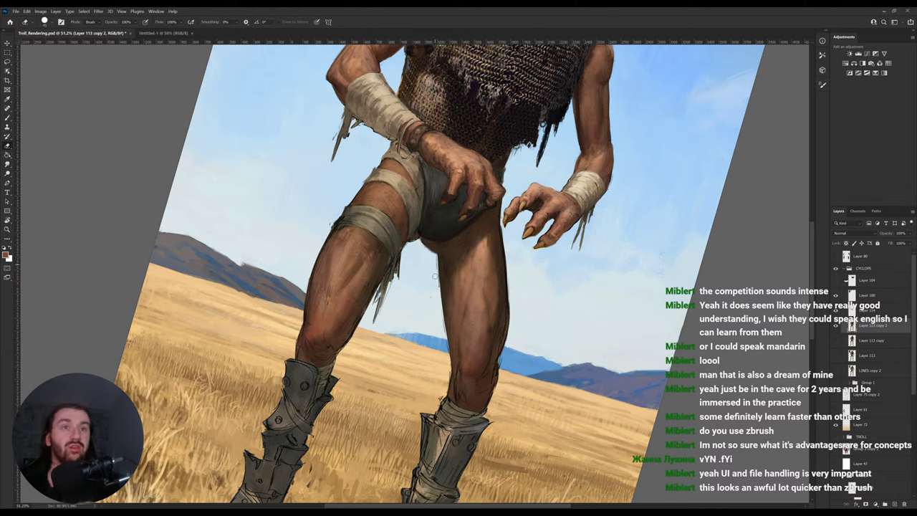
{"action": "key", "text": "b"}
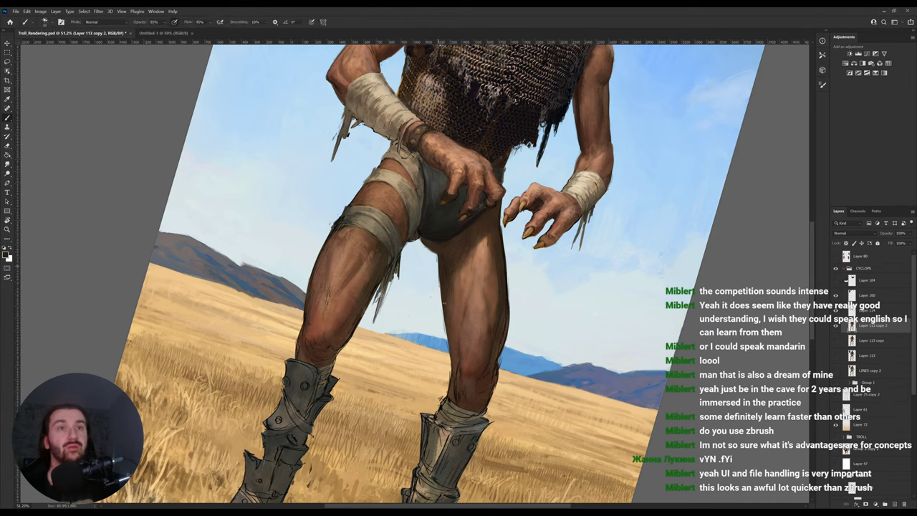
Refine the shading on the inner side of the unbandaged thigh with sampled dark skin tones.
{"action": "left_click", "coordinate": [451, 316], "text": "alt"}
{"action": "key", "text": "r"}
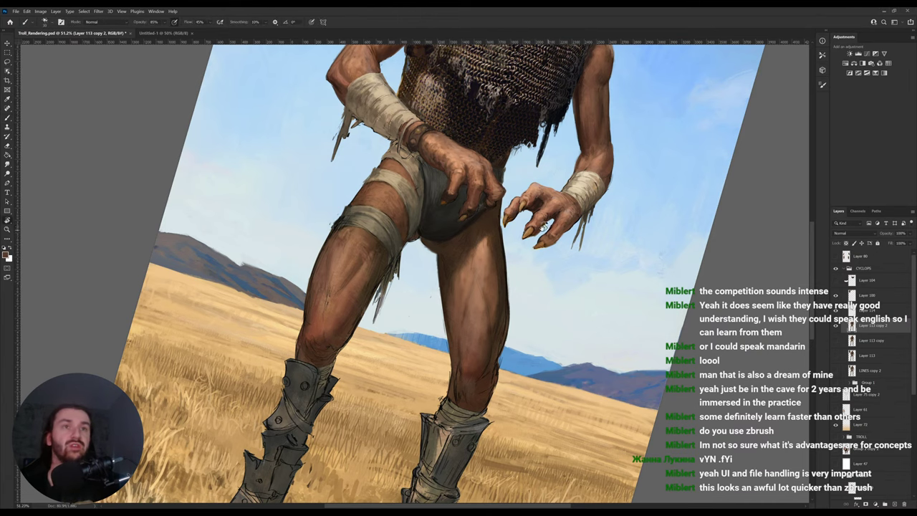
{"action": "left_click_drag", "start_coordinate": [454, 333], "coordinate": [477, 321]}
{"action": "left_click", "coordinate": [472, 222], "text": "alt"}
{"action": "key", "text": "space"}
{"action": "left_click_drag", "start_coordinate": [500, 218], "coordinate": [502, 270]}
{"action": "key", "text": "r"}
{"action": "left_click_drag", "start_coordinate": [538, 273], "coordinate": [528, 319]}
{"action": "left_click", "coordinate": [472, 303], "text": "alt"}
{"action": "key", "text": "b"}
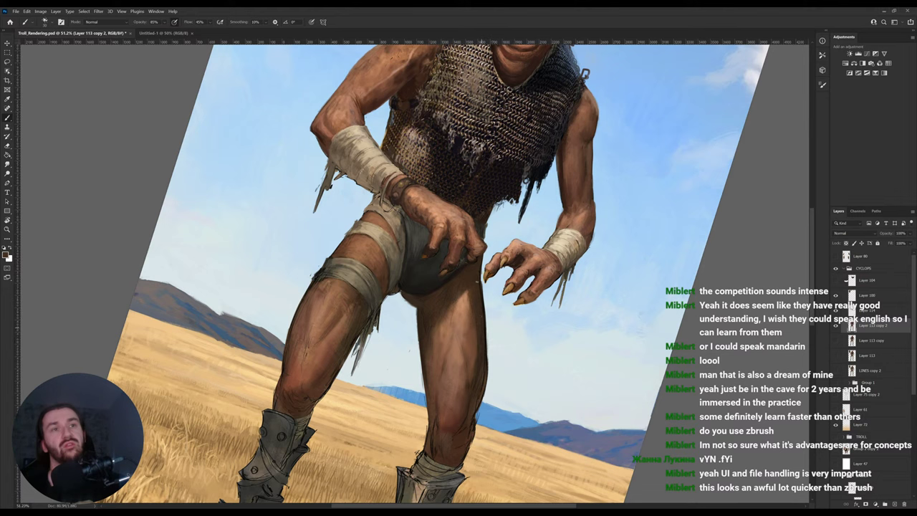
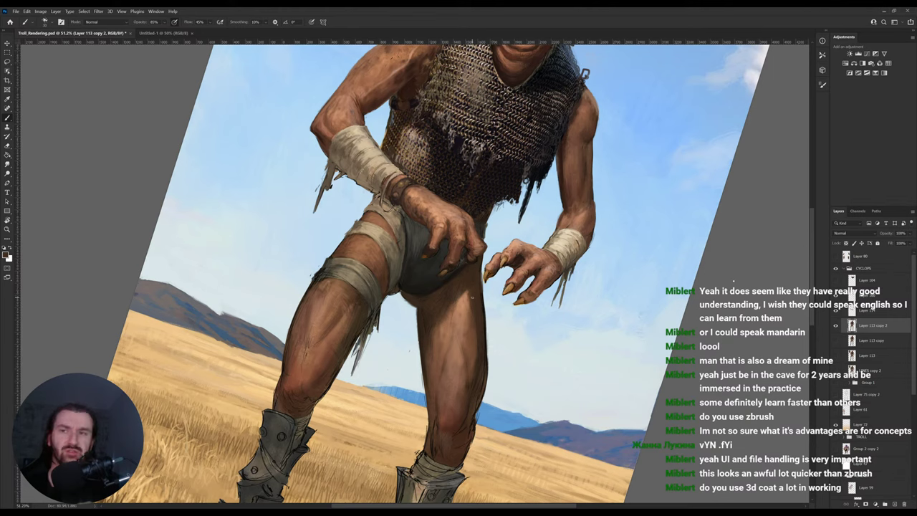
Straighten the canvas and repaint the edge between the loincloth and the unbandaged thigh with sampled cloth and skin colours.
{"action": "key", "text": "r"}
{"action": "left_click_drag", "start_coordinate": [515, 279], "coordinate": [533, 245]}
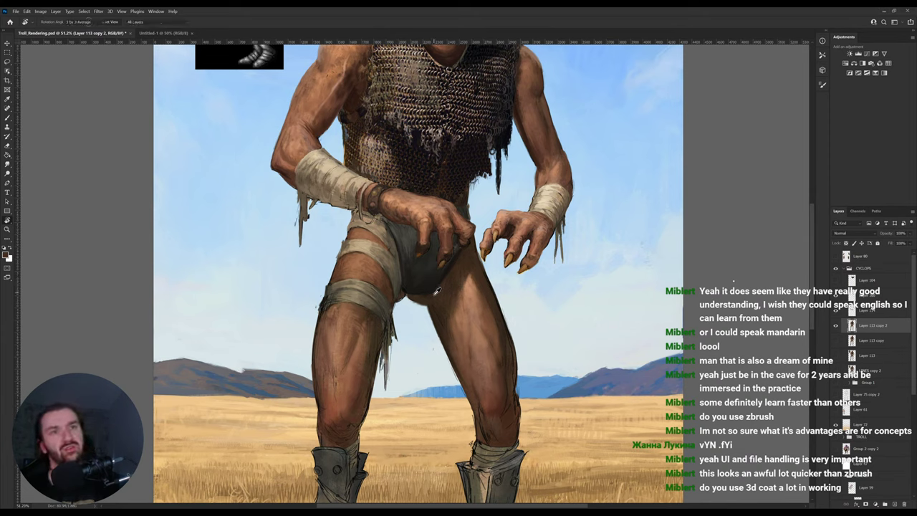
{"action": "key", "text": "b"}
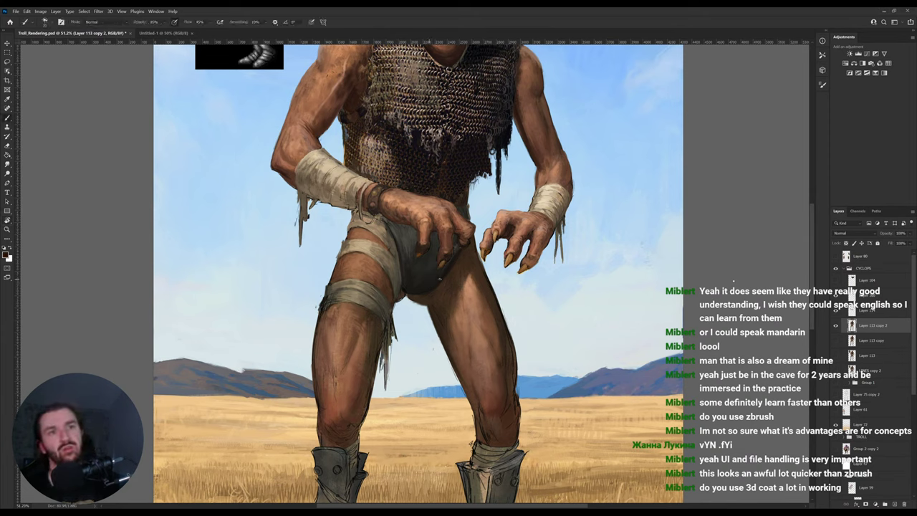
{"action": "left_click", "coordinate": [433, 289], "text": "alt"}
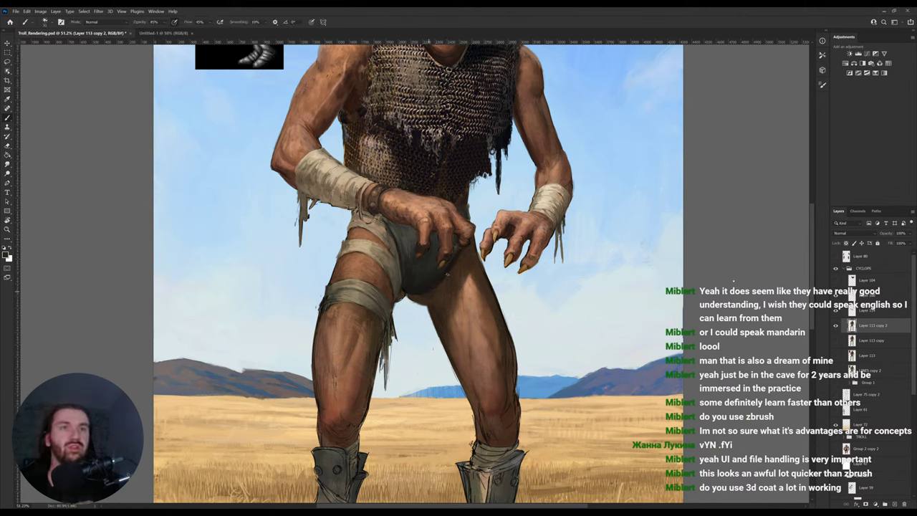
{"action": "left_click", "coordinate": [450, 269], "text": "alt"}
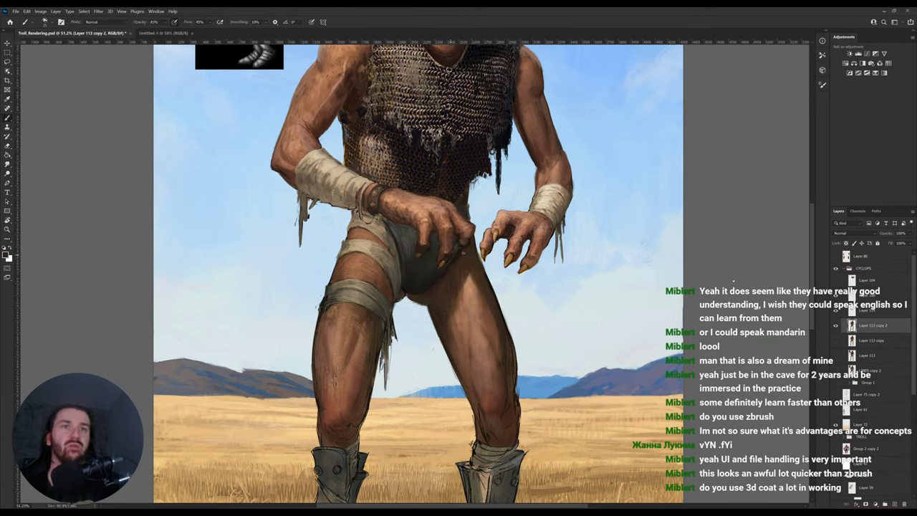
{"action": "left_click", "coordinate": [461, 278], "text": "alt"}
{"action": "left_click", "coordinate": [349, 266], "text": "alt"}
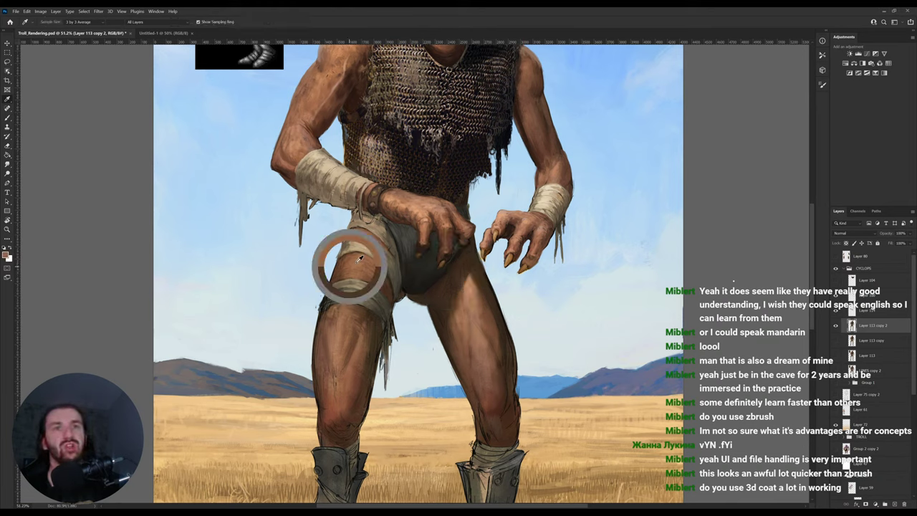
{"action": "left_click", "coordinate": [461, 271], "text": "alt"}
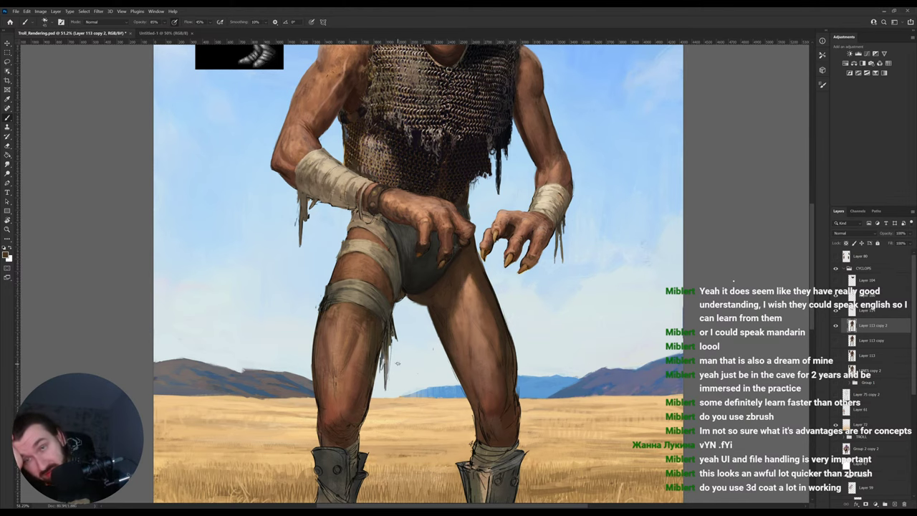
Paint over the sketch lines around the unbandaged leg's knee and upper shin with sampled reddish-brown skin tones.
{"action": "left_click_drag", "start_coordinate": [351, 410], "coordinate": [347, 397]}
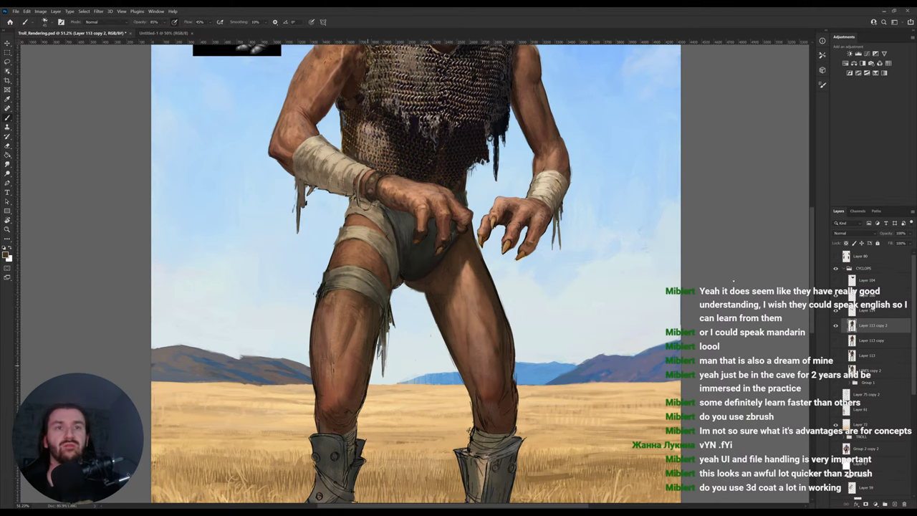
{"action": "left_click_drag", "start_coordinate": [463, 360], "coordinate": [444, 292]}
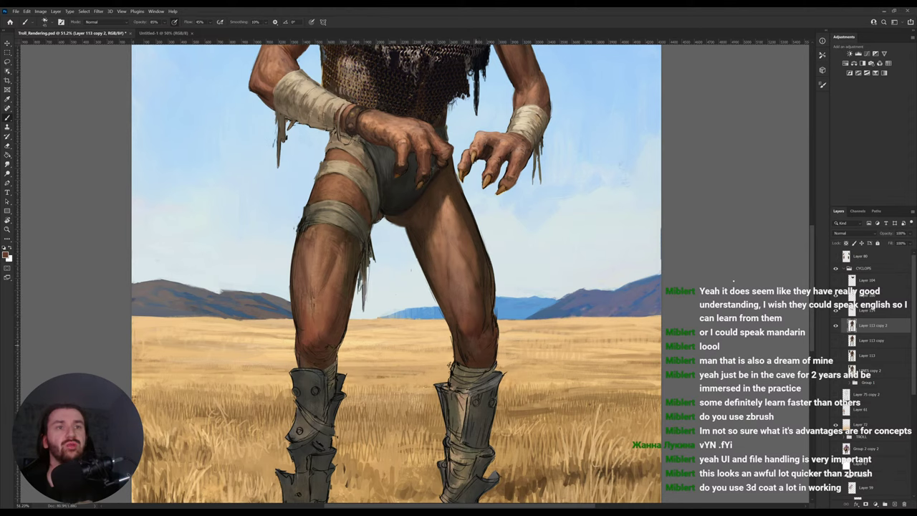
{"action": "left_click", "coordinate": [485, 344], "text": "alt"}
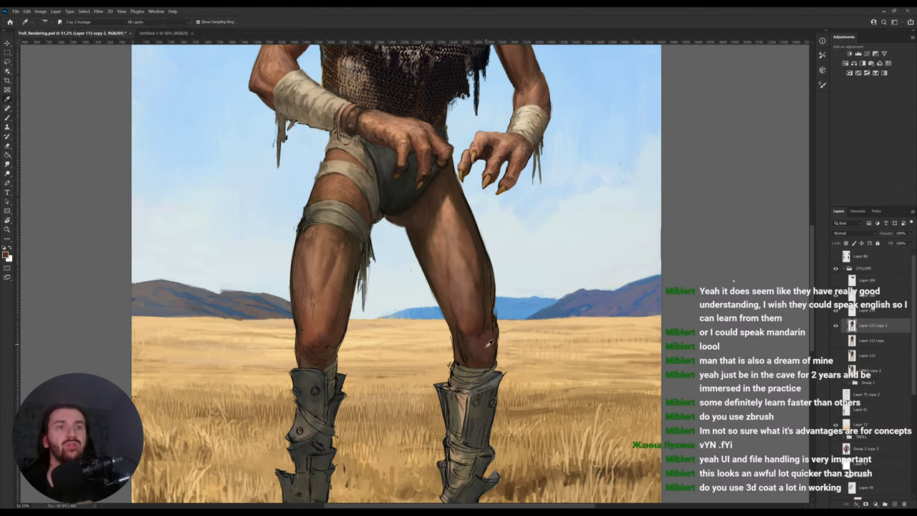
{"action": "left_click", "coordinate": [482, 356], "text": "alt"}
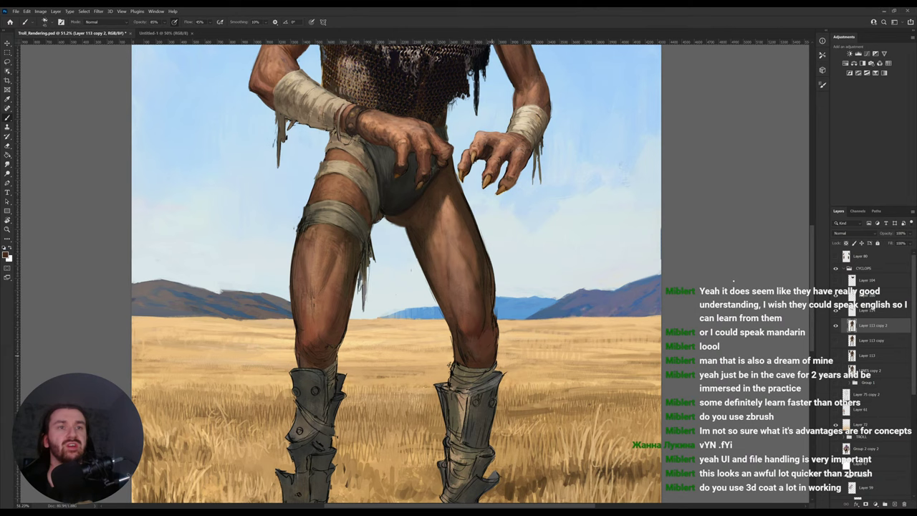
{"action": "left_click", "coordinate": [468, 354], "text": "alt"}
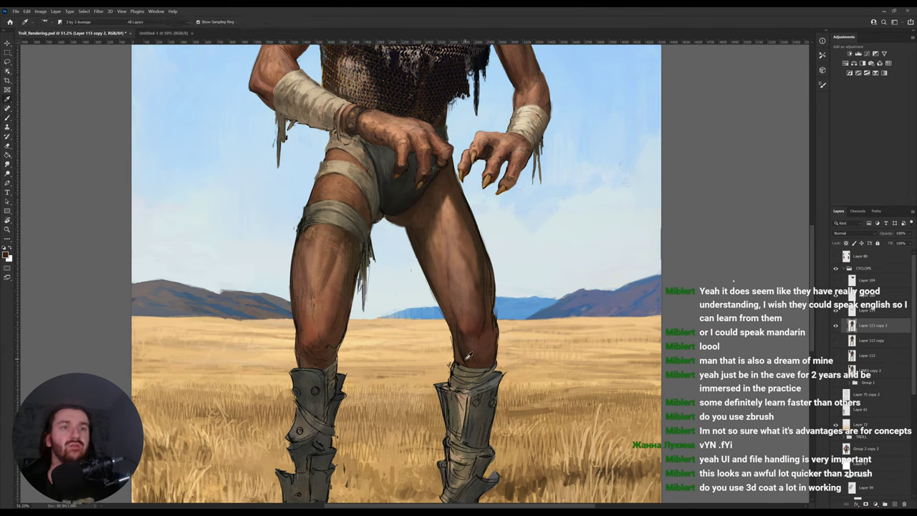
{"action": "left_click", "coordinate": [473, 347], "text": "alt"}
{"action": "left_click", "coordinate": [462, 355], "text": "alt"}
Touch up the unbandaged thigh and the inner edge of the bandaged leg with sampled skin shades.
{"action": "scroll", "coordinate": [470, 358], "scroll_direction": "up", "scroll_amount": 3}
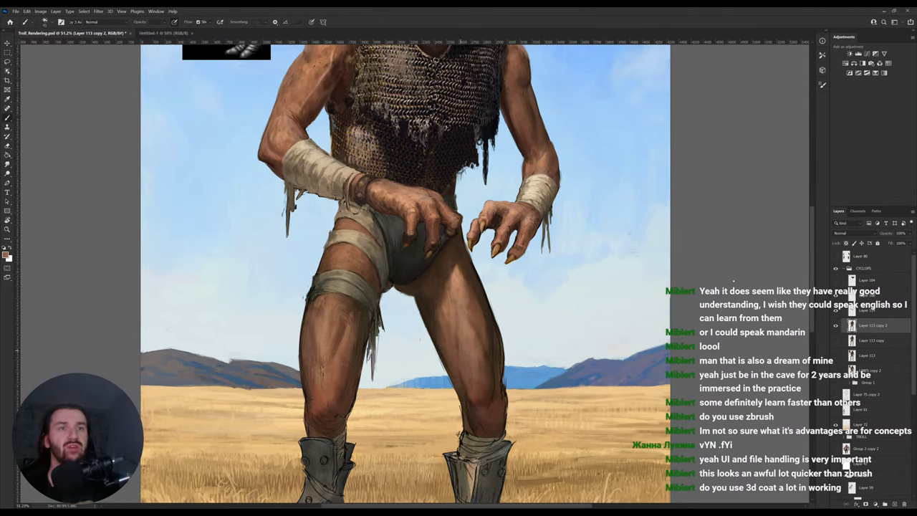
{"action": "left_click_drag", "start_coordinate": [460, 313], "coordinate": [462, 353]}
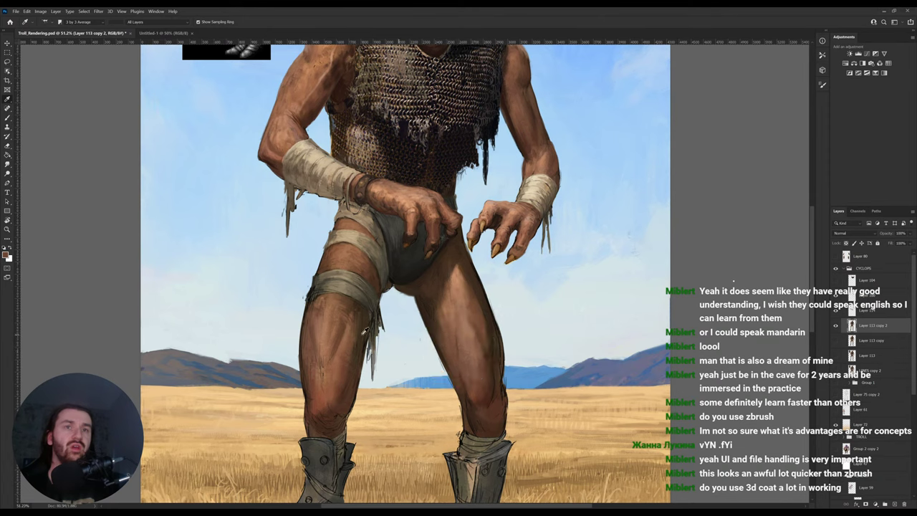
{"action": "left_click", "coordinate": [356, 353], "text": "alt"}
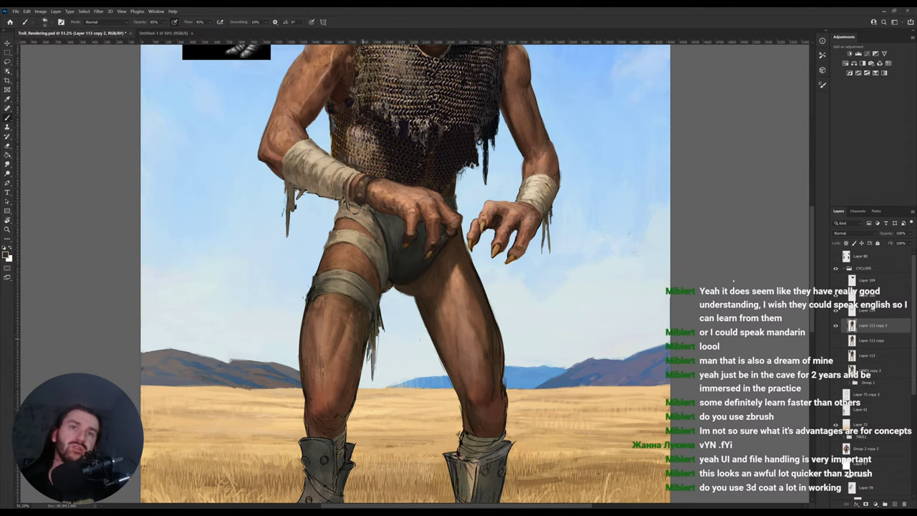
{"action": "left_click", "coordinate": [365, 348], "text": "alt"}
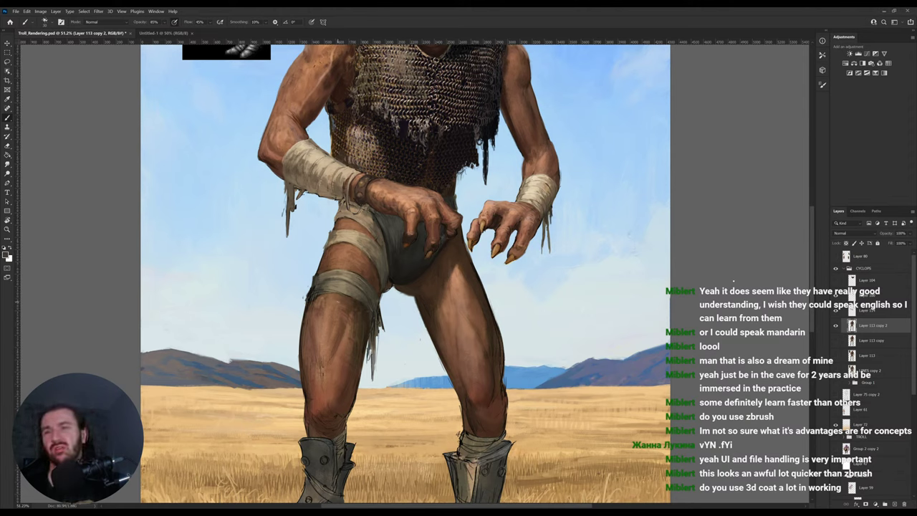
Tilt the canvas and repaint the lower thigh wrap's edge and the skin directly beneath it with sampled cloth and brown skin tones.
{"action": "left_click_drag", "start_coordinate": [314, 326], "coordinate": [387, 335]}
{"action": "key", "text": "r"}
{"action": "left_click", "coordinate": [384, 331], "text": "alt"}
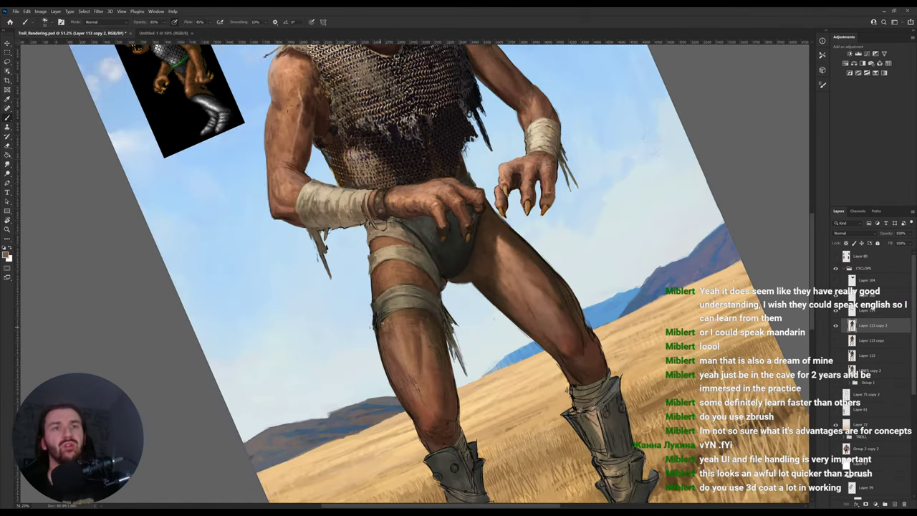
{"action": "left_click", "coordinate": [385, 314], "text": "alt"}
{"action": "left_click_drag", "start_coordinate": [385, 311], "coordinate": [394, 305]}
{"action": "left_click", "coordinate": [382, 312], "text": "alt"}
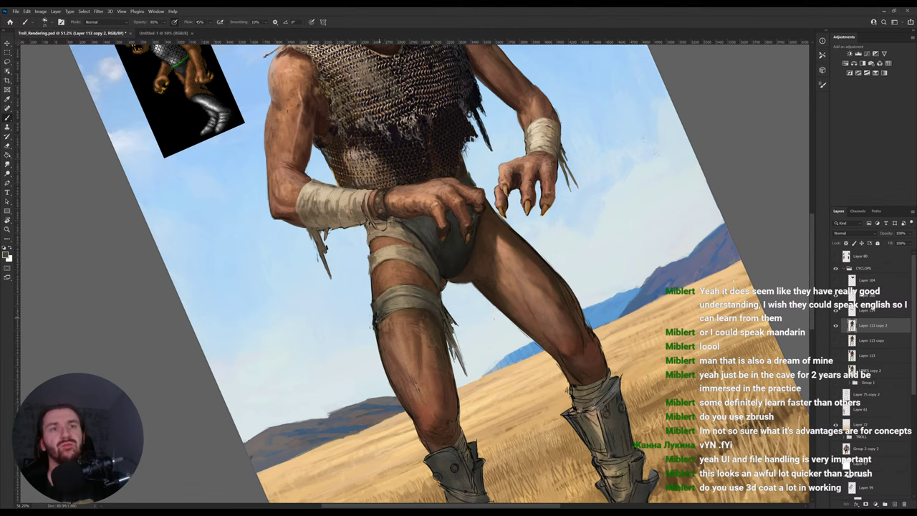
{"action": "left_click", "coordinate": [388, 316], "text": "alt"}
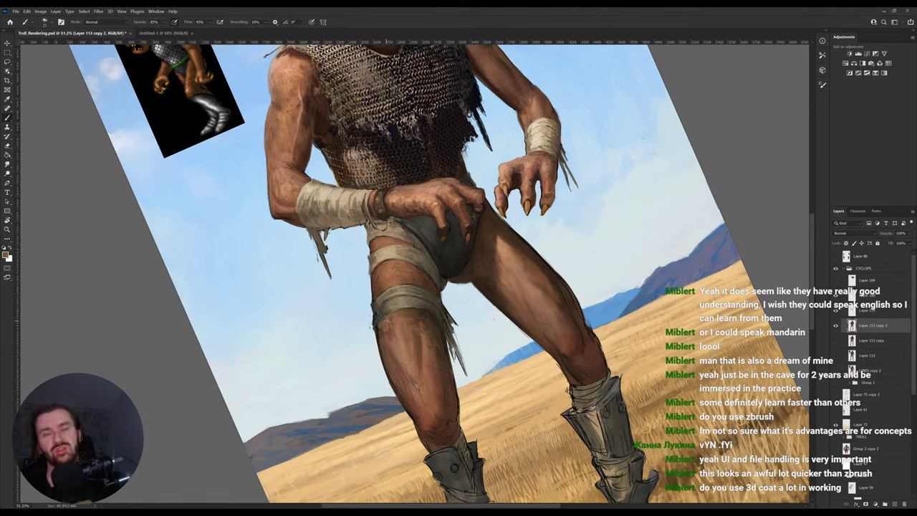
{"action": "left_click", "coordinate": [382, 327], "text": "alt"}
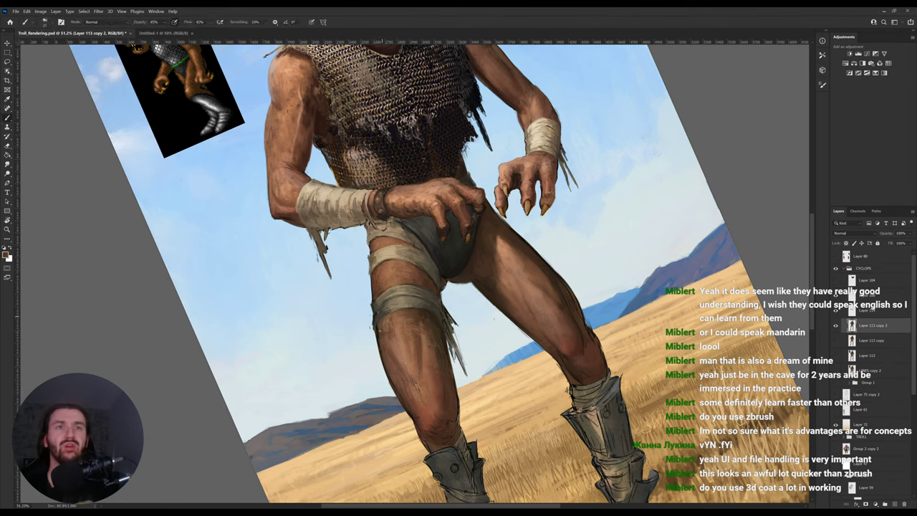
{"action": "left_click", "coordinate": [388, 326], "text": "alt"}
{"action": "left_click", "coordinate": [392, 315], "text": "alt"}
Clean up the outer contour of the unbandaged thigh with sampled sky and skin colours, using a differently angled canvas.
{"action": "key", "text": "r"}
{"action": "mouse_move", "coordinate": [493, 316]}
{"action": "left_mouse_down"}
{"action": "mouse_move", "coordinate": [598, 332]}
{"action": "mouse_move", "coordinate": [559, 334]}
{"action": "left_mouse_up"}
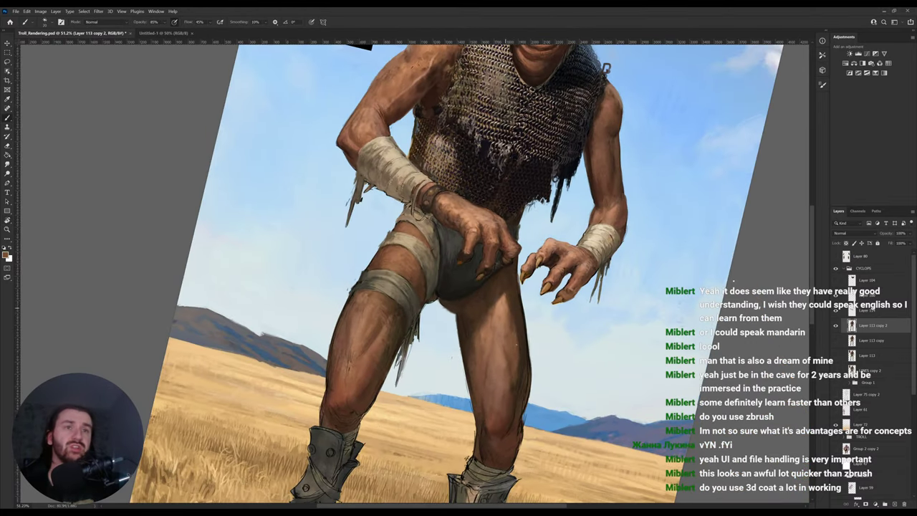
{"action": "left_click", "coordinate": [633, 317], "text": "alt"}
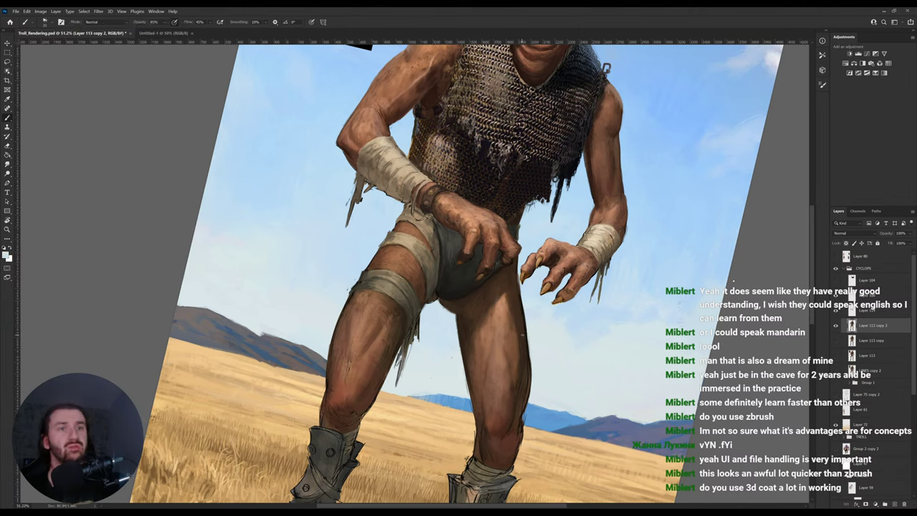
{"action": "left_click", "coordinate": [527, 335], "text": "alt"}
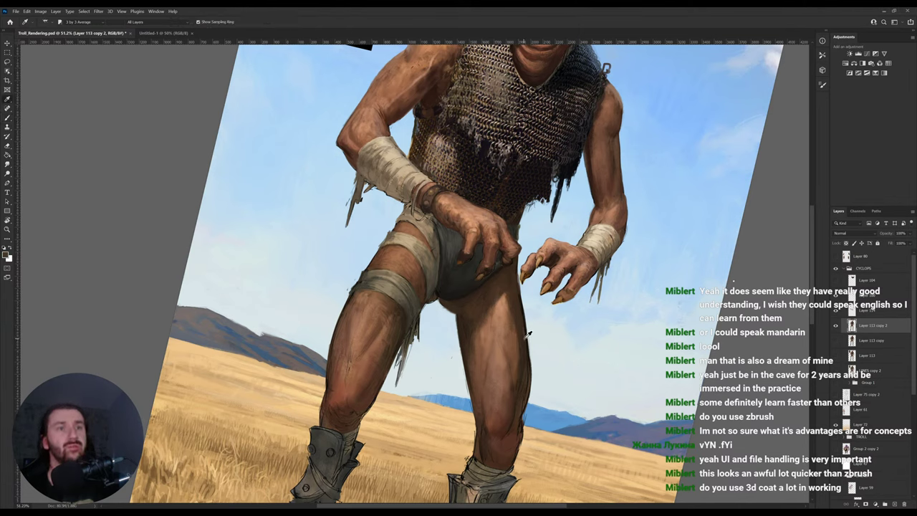
{"action": "left_click", "coordinate": [527, 335], "text": "alt"}
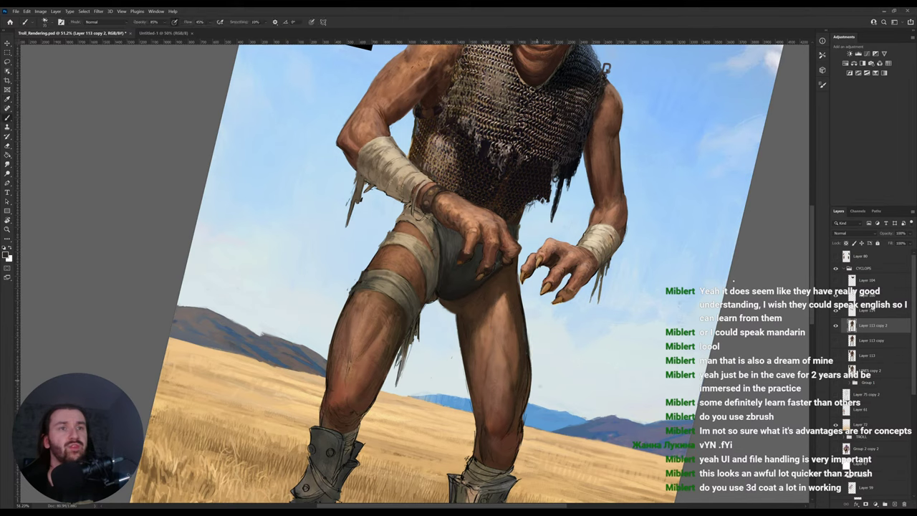
{"action": "left_click", "coordinate": [543, 416], "text": "alt"}
{"action": "left_click_drag", "start_coordinate": [525, 332], "coordinate": [529, 349]}
{"action": "left_click", "coordinate": [524, 335], "text": "alt"}
{"action": "left_click", "coordinate": [517, 313], "text": "alt"}
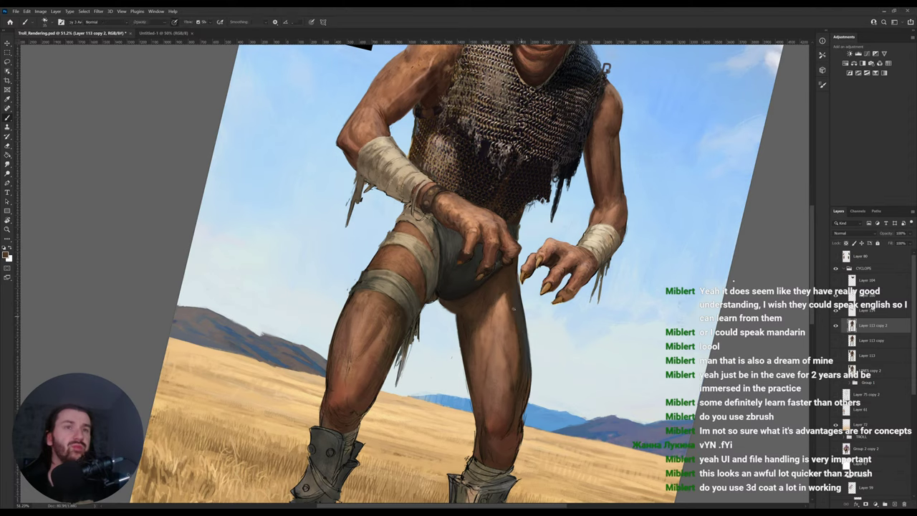
{"action": "left_click", "coordinate": [521, 319], "text": "alt"}
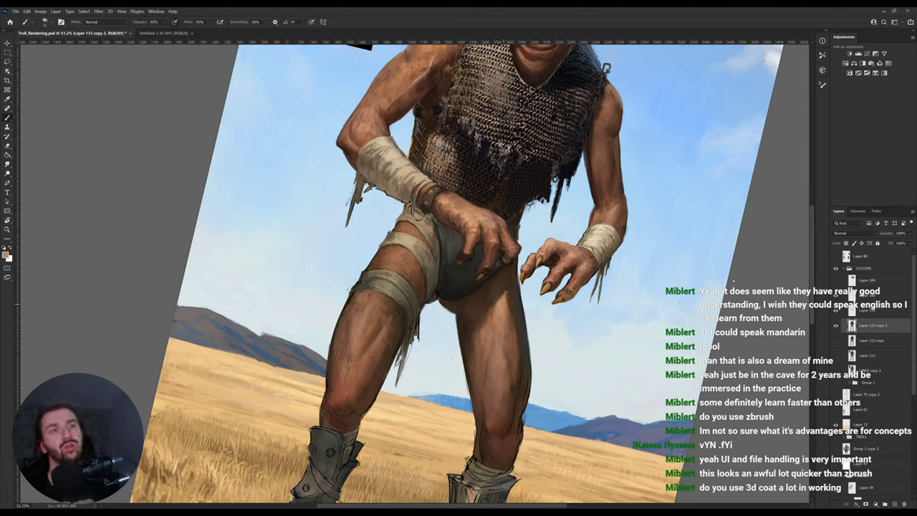
Review the whole figure from head to boots, checking its proportions and rendering with the canvas straightened.
{"action": "key", "text": "r"}
{"action": "left_click_drag", "start_coordinate": [516, 318], "coordinate": [489, 308]}
{"action": "key", "text": "z"}
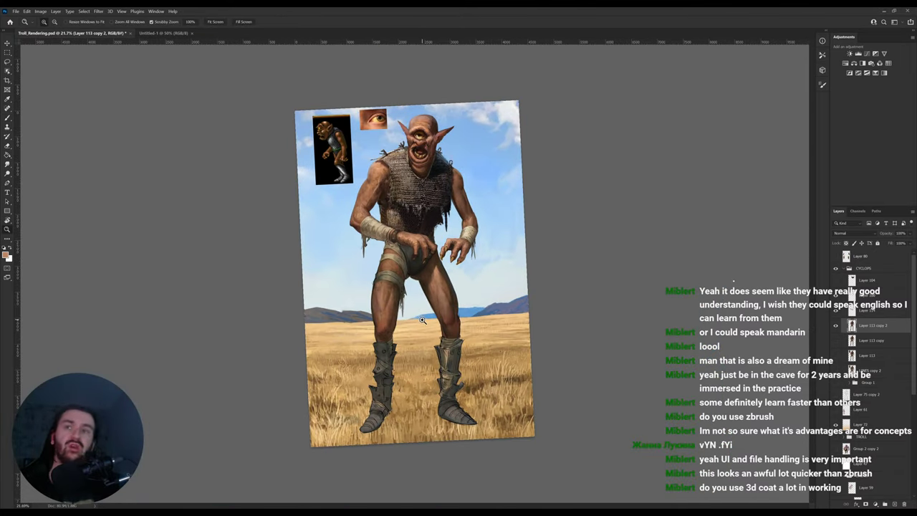
{"action": "left_click_drag", "start_coordinate": [433, 273], "coordinate": [475, 265]}
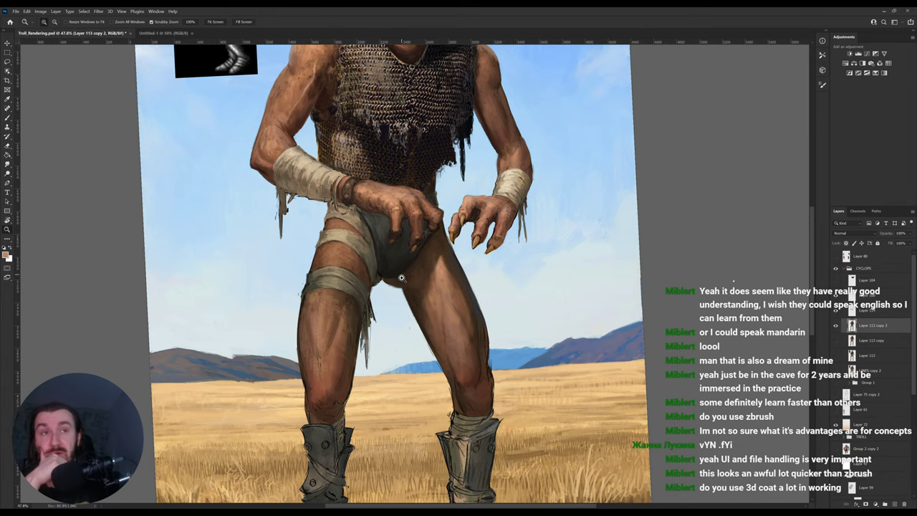
{"action": "left_click_drag", "start_coordinate": [446, 397], "coordinate": [451, 463]}
{"action": "key", "text": "r"}
{"action": "left_click_drag", "start_coordinate": [560, 257], "coordinate": [578, 263]}
{"action": "left_click_drag", "start_coordinate": [322, 244], "coordinate": [327, 297]}
{"action": "key", "text": "b"}
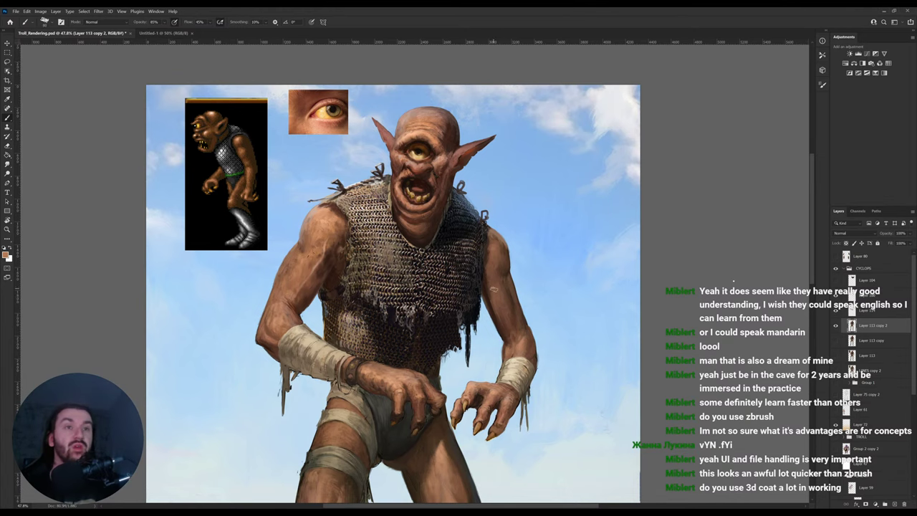
{"action": "scroll", "coordinate": [509, 326], "scroll_direction": "down", "scroll_amount": 5}
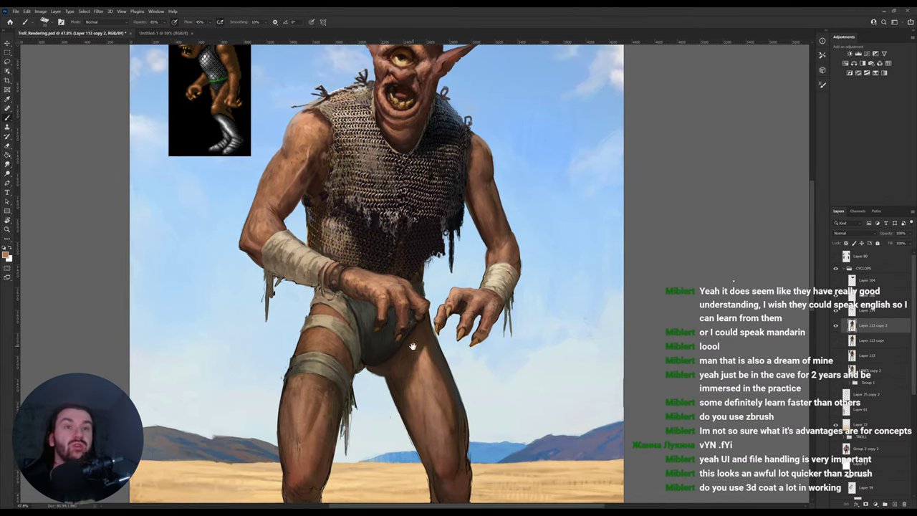
{"action": "scroll", "coordinate": [433, 319], "scroll_direction": "up", "scroll_amount": 3}
Touch up the shoulder and upper arm of the arm without the bracelet using sampled highlight and reddish-brown skin tones.
{"action": "left_click", "coordinate": [495, 285], "text": "alt"}
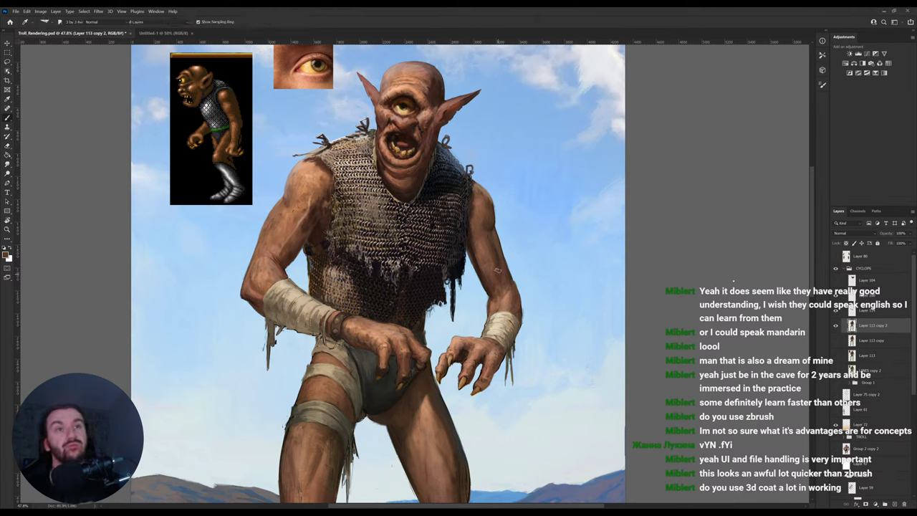
{"action": "left_click", "coordinate": [303, 178], "text": "alt"}
{"action": "left_click", "coordinate": [304, 174], "text": "alt"}
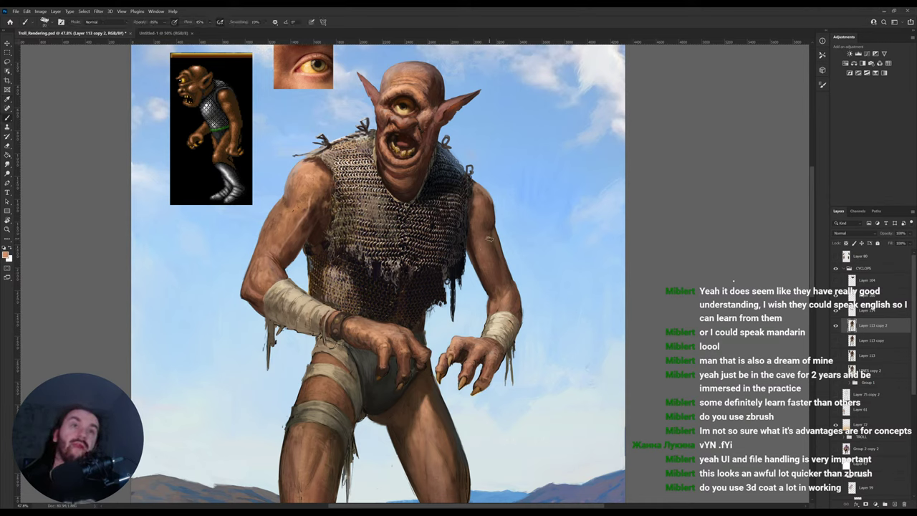
{"action": "left_click", "coordinate": [480, 198], "text": "alt"}
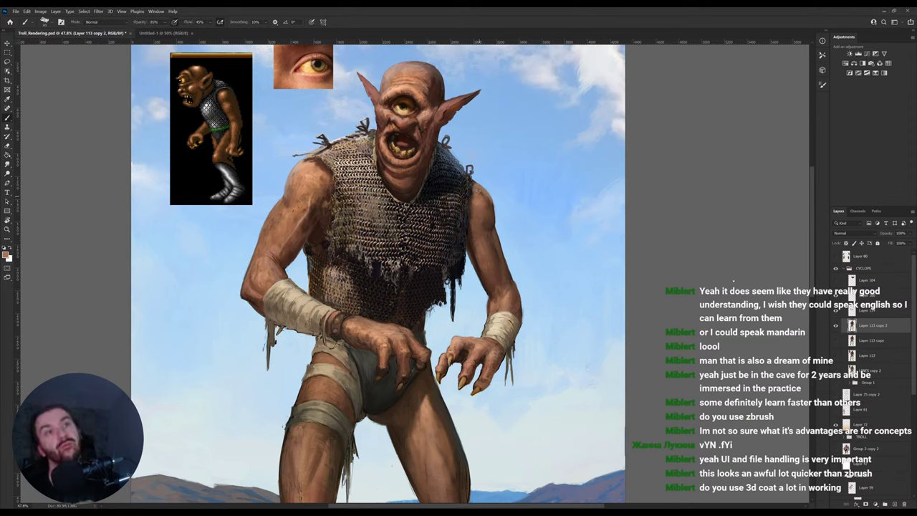
{"action": "left_click", "coordinate": [491, 212], "text": "alt"}
{"action": "left_click", "coordinate": [491, 203], "text": "alt"}
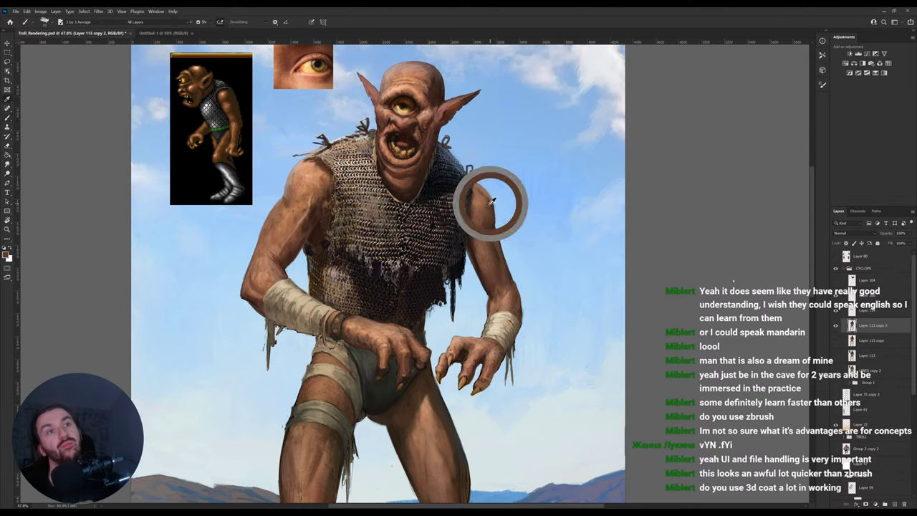
{"action": "key", "text": "i"}
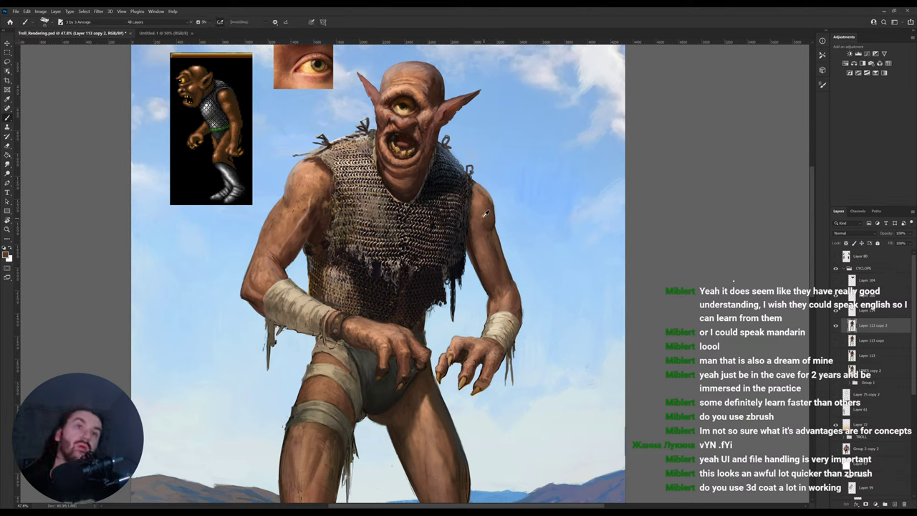
{"action": "key", "text": "b"}
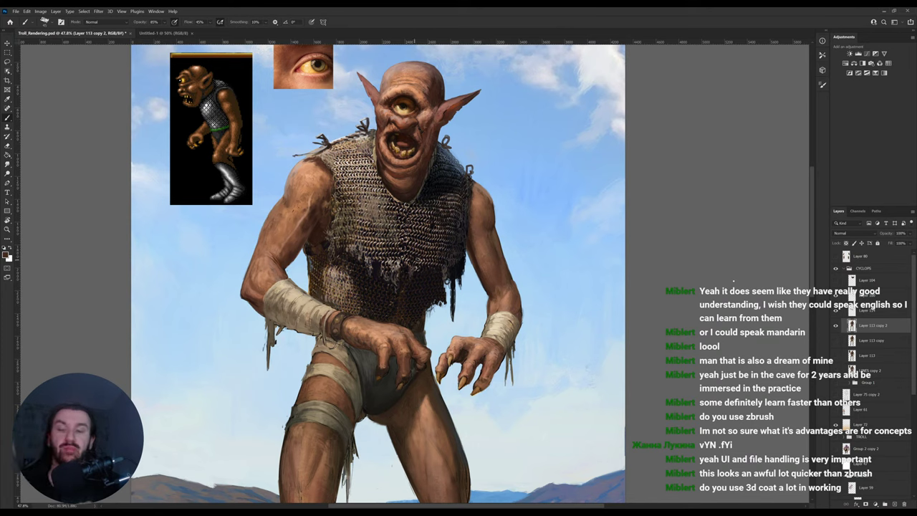
Retouch the larger forearm wrap with sampled cloth colours on Layer 114, cleaning up the paint beneath it on Layer 113 copy 2.
{"action": "left_click", "coordinate": [297, 415], "text": "alt"}
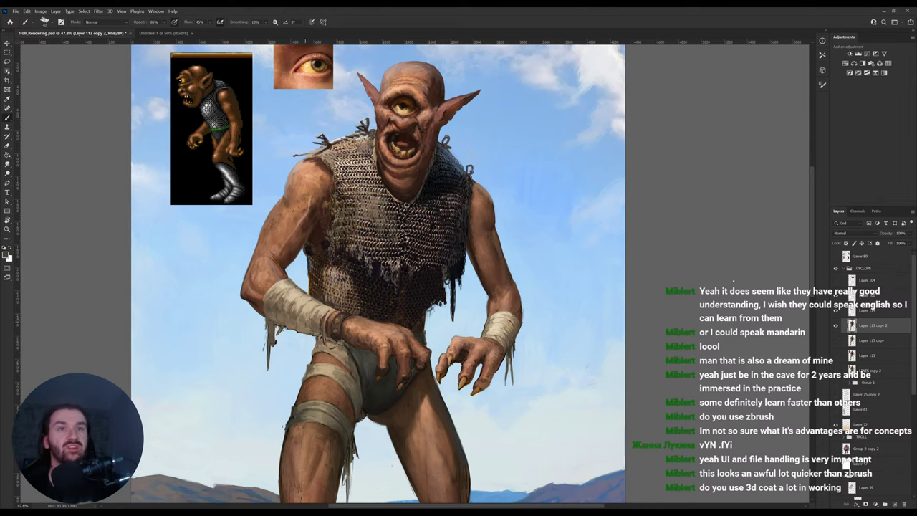
{"action": "left_click", "coordinate": [860, 311]}
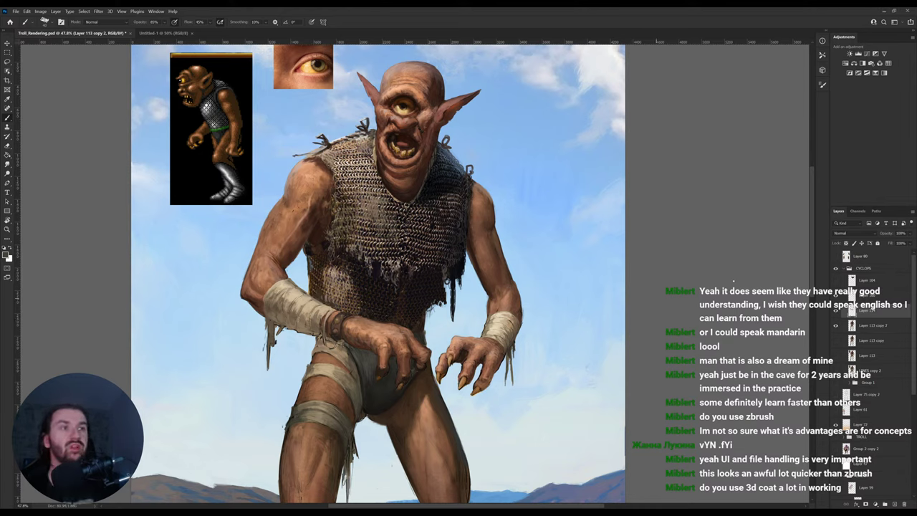
{"action": "left_click", "coordinate": [306, 325], "text": "alt"}
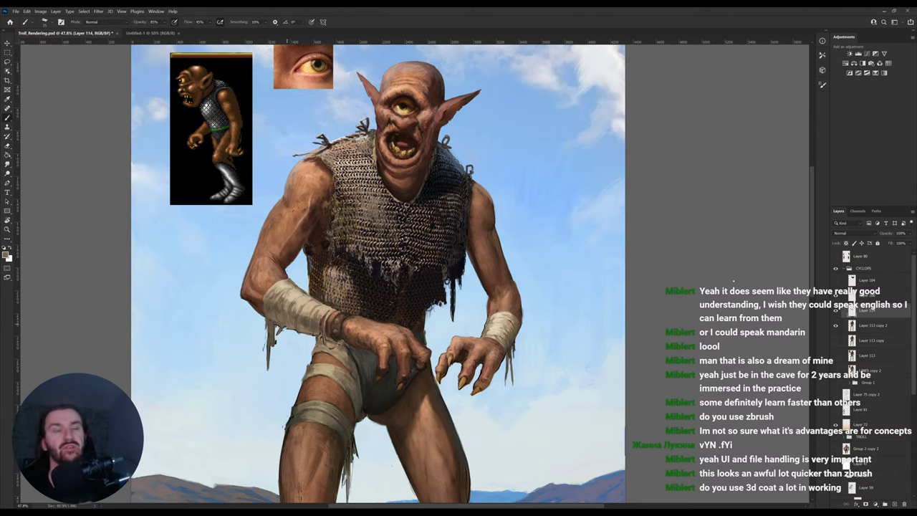
{"action": "left_click", "coordinate": [850, 329]}
{"action": "key", "text": "r"}
{"action": "mouse_move", "coordinate": [477, 337]}
{"action": "left_mouse_down"}
{"action": "mouse_move", "coordinate": [616, 320]}
{"action": "mouse_move", "coordinate": [522, 191]}
{"action": "mouse_move", "coordinate": [484, 157]}
{"action": "left_mouse_up"}
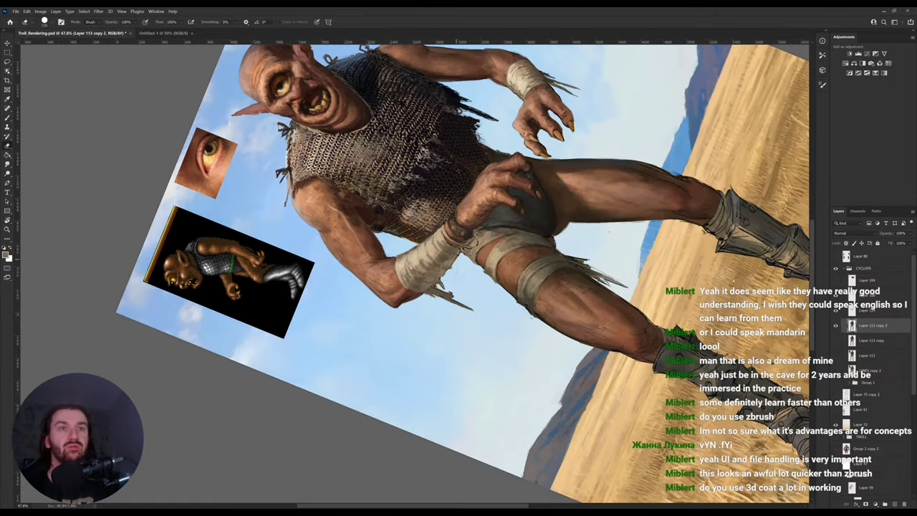
{"action": "key", "text": "r"}
{"action": "mouse_move", "coordinate": [564, 244]}
{"action": "left_mouse_down"}
{"action": "mouse_move", "coordinate": [552, 219]}
{"action": "mouse_move", "coordinate": [566, 287]}
{"action": "mouse_move", "coordinate": [588, 292]}
{"action": "mouse_move", "coordinate": [506, 399]}
{"action": "left_mouse_up"}
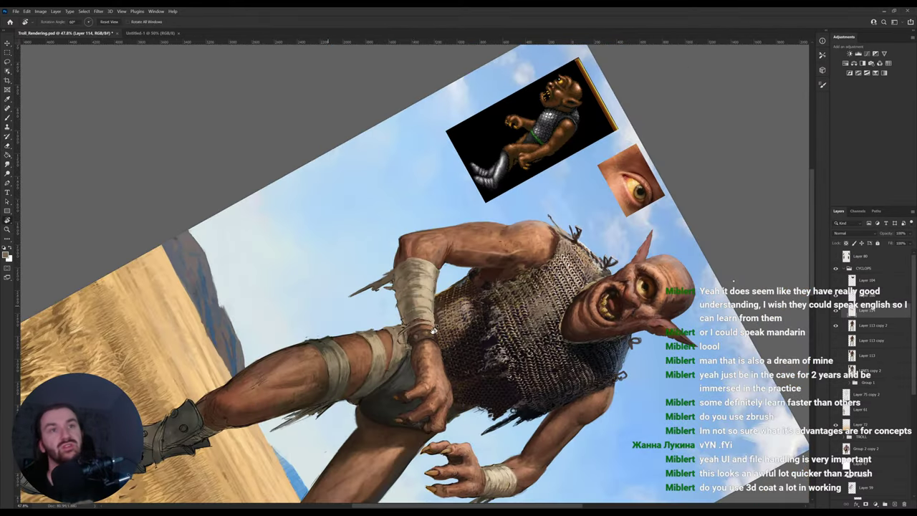
Refine the folds and lower edge of the larger forearm wrap on Layer 114 with sampled light and shadow tones, and straighten the canvas.
{"action": "left_click", "coordinate": [410, 306], "text": "alt"}
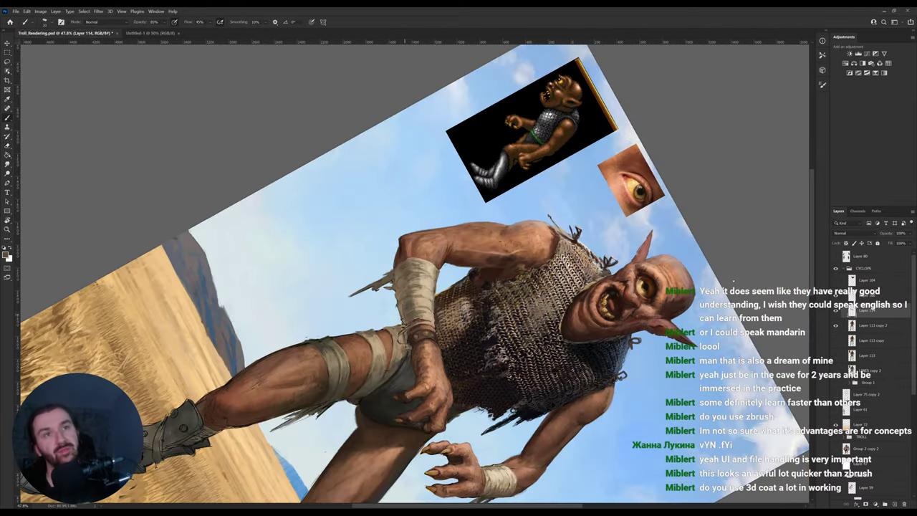
{"action": "left_click", "coordinate": [411, 320], "text": "alt"}
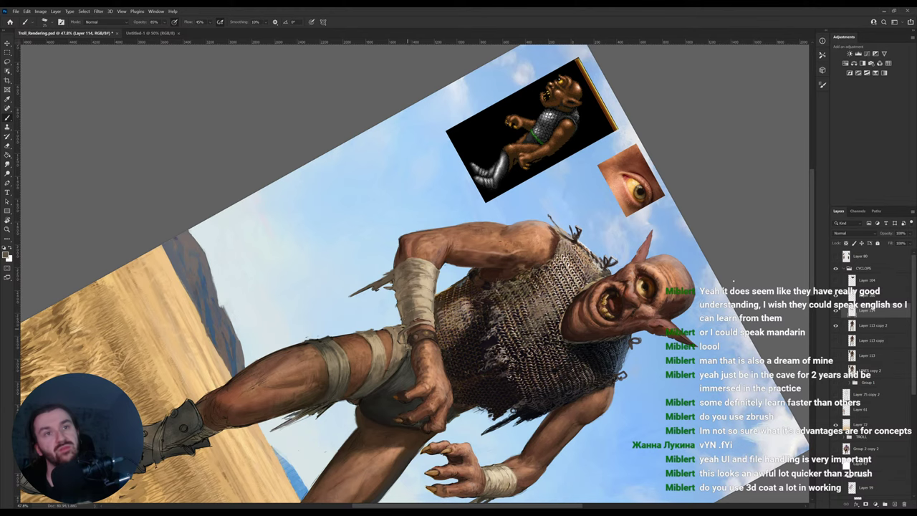
{"action": "left_click", "coordinate": [402, 309], "text": "alt"}
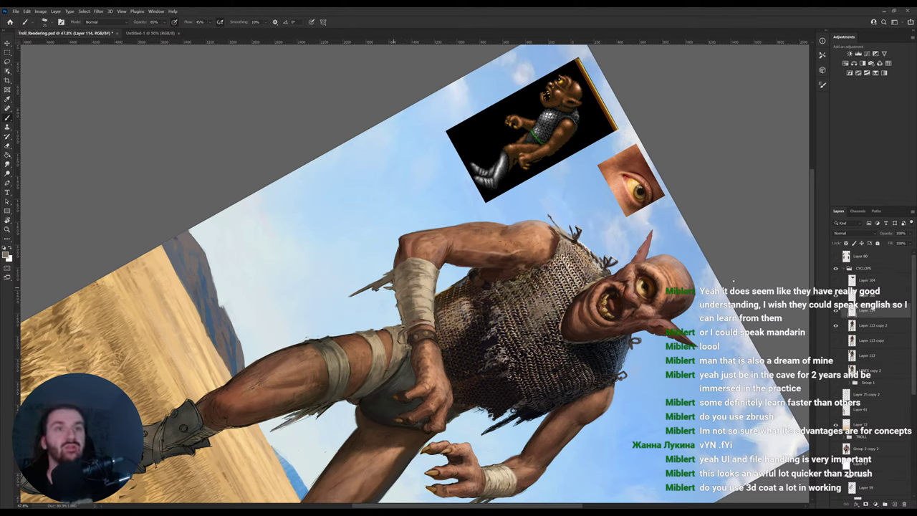
{"action": "key", "text": "r"}
{"action": "left_click_drag", "start_coordinate": [498, 269], "coordinate": [444, 196]}
{"action": "left_click", "coordinate": [403, 279], "text": "alt"}
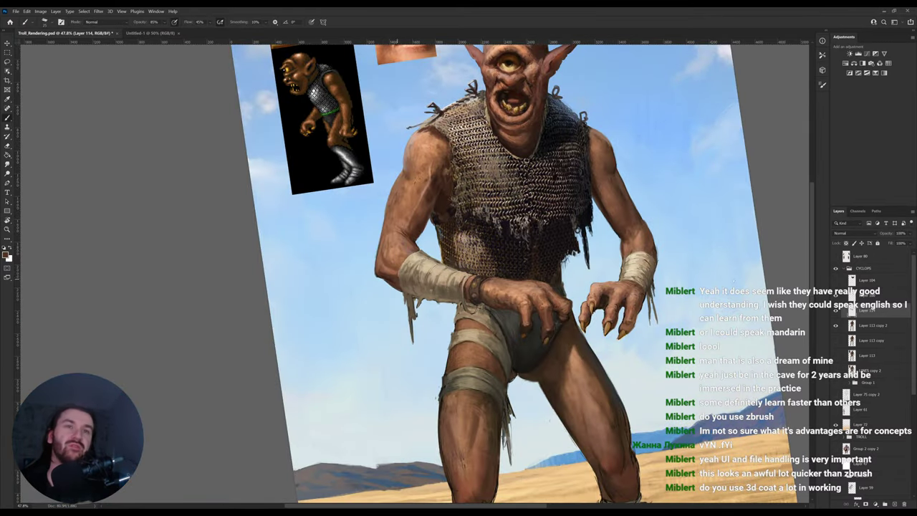
{"action": "left_click_drag", "start_coordinate": [446, 304], "coordinate": [379, 278]}
{"action": "key", "text": "r"}
{"action": "key", "text": "Escape"}
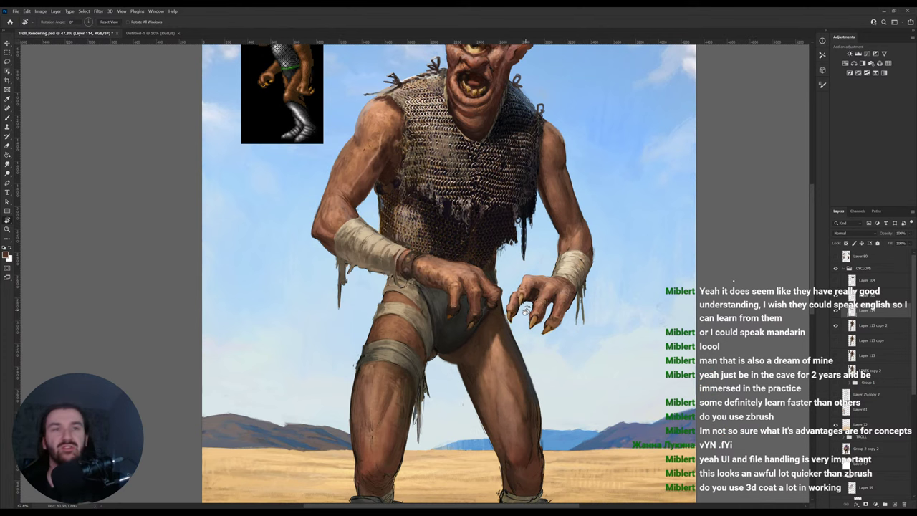
{"action": "left_click_drag", "start_coordinate": [480, 381], "coordinate": [496, 320]}
Touch up the skin and cloth around the lower thigh wrap with sampled tones on Layer 114, comparing with the layer hidden.
{"action": "left_click", "coordinate": [387, 334], "text": "alt"}
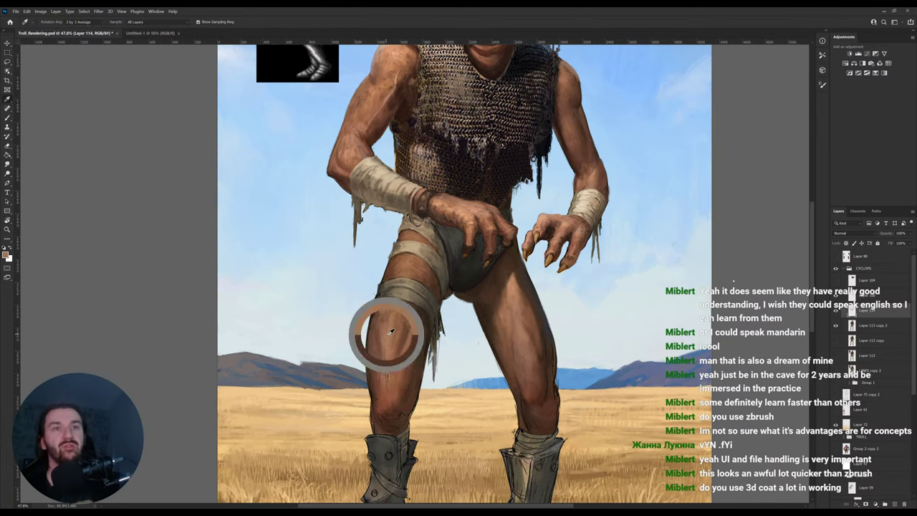
{"action": "left_click_drag", "start_coordinate": [404, 268], "coordinate": [394, 324]}
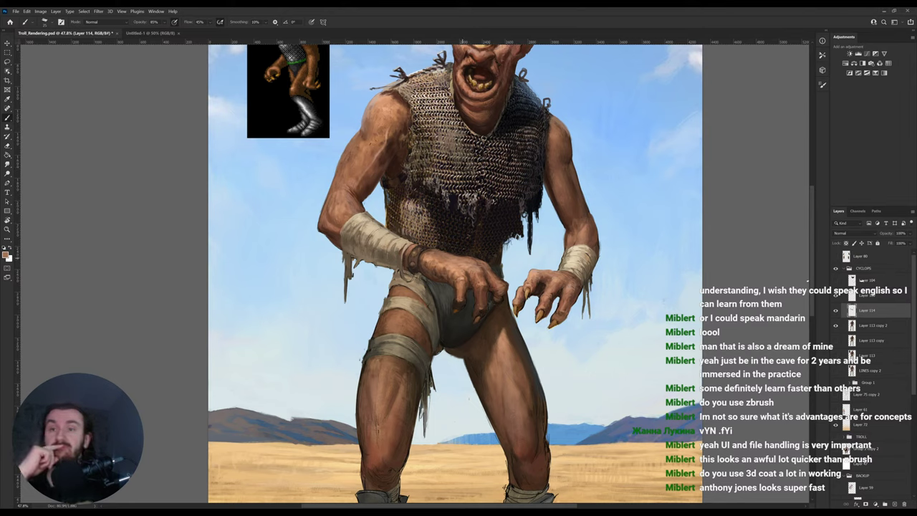
{"action": "left_click", "coordinate": [836, 311]}
{"action": "left_click", "coordinate": [836, 311]}
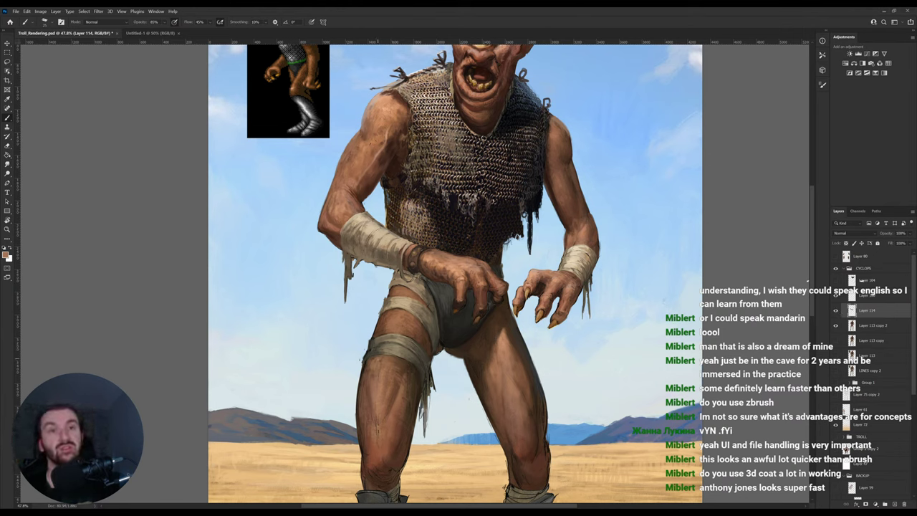
{"action": "left_click", "coordinate": [391, 352], "text": "alt"}
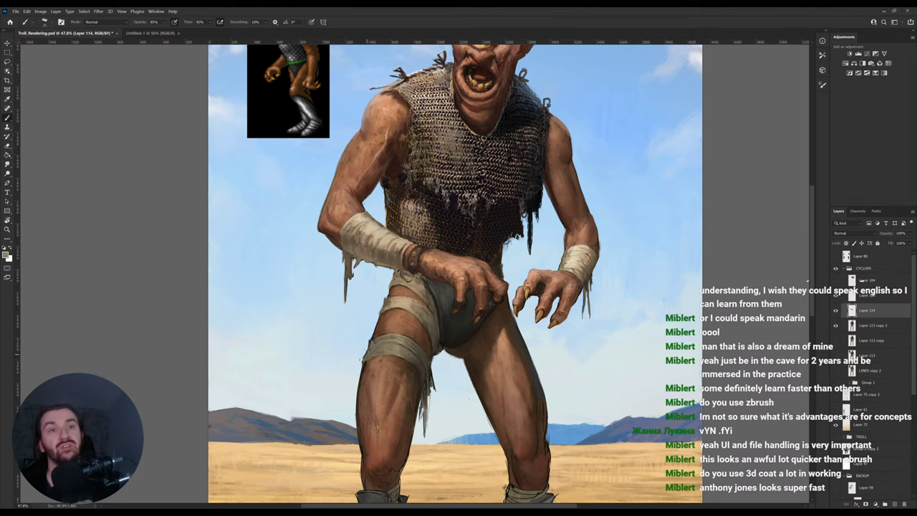
Clean up the lower thigh wrap's edge by erasing on Layer 113 copy 2 and painting a sampled dark tone on Layer 114.
{"action": "key", "text": "e"}
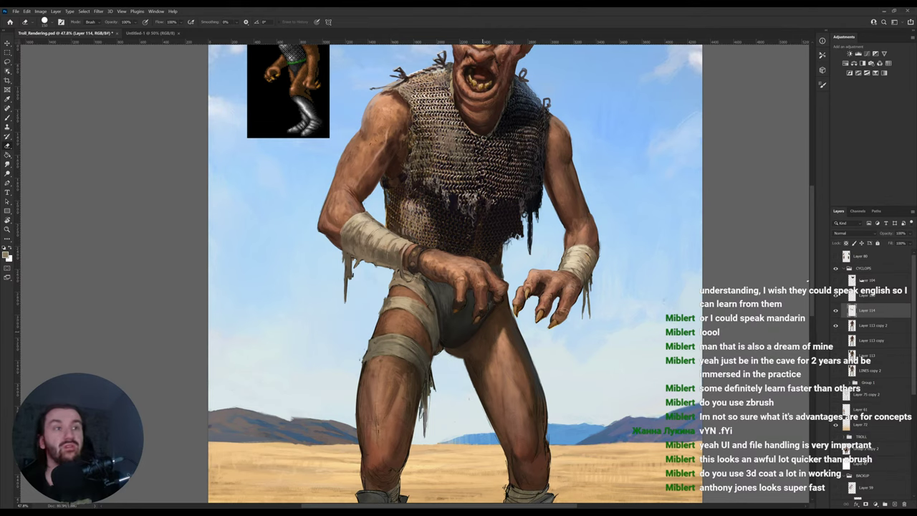
{"action": "left_click", "coordinate": [867, 329]}
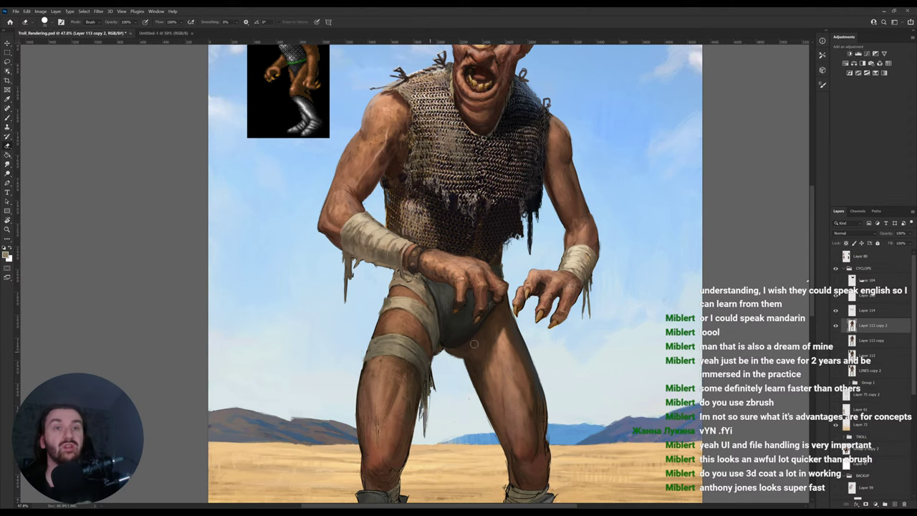
{"action": "key", "text": "b"}
{"action": "left_click", "coordinate": [866, 313]}
{"action": "left_click", "coordinate": [372, 350], "text": "alt"}
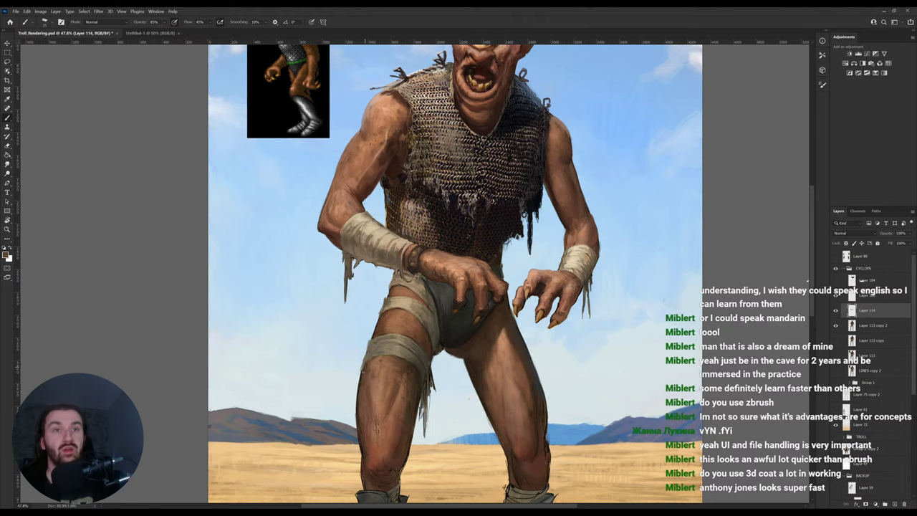
Paint the wrapped leg's thigh below the lower wrap with sampled shadow and mid skin tones.
{"action": "scroll", "coordinate": [370, 388], "scroll_direction": "down", "scroll_amount": 3}
{"action": "left_click", "coordinate": [411, 351], "text": "alt"}
{"action": "left_click", "coordinate": [411, 350], "text": "alt"}
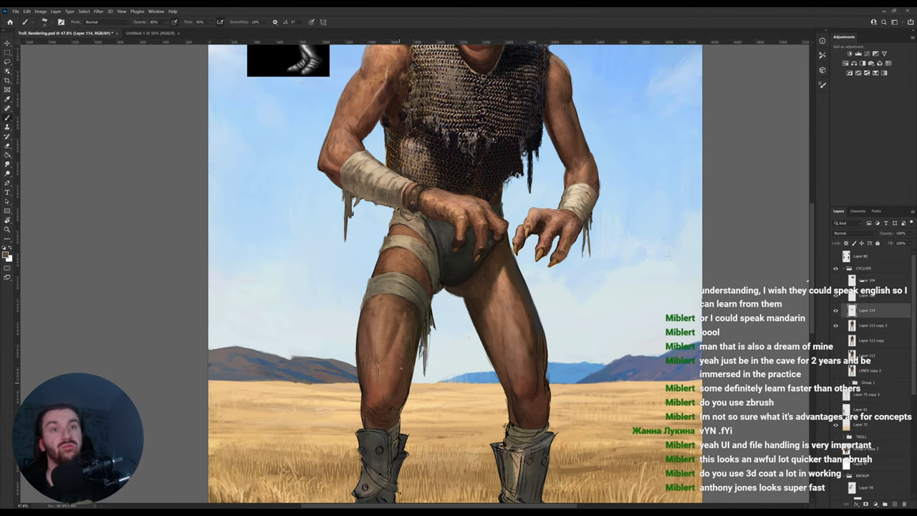
{"action": "left_click", "coordinate": [368, 389], "text": "alt"}
{"action": "left_click", "coordinate": [376, 375], "text": "alt"}
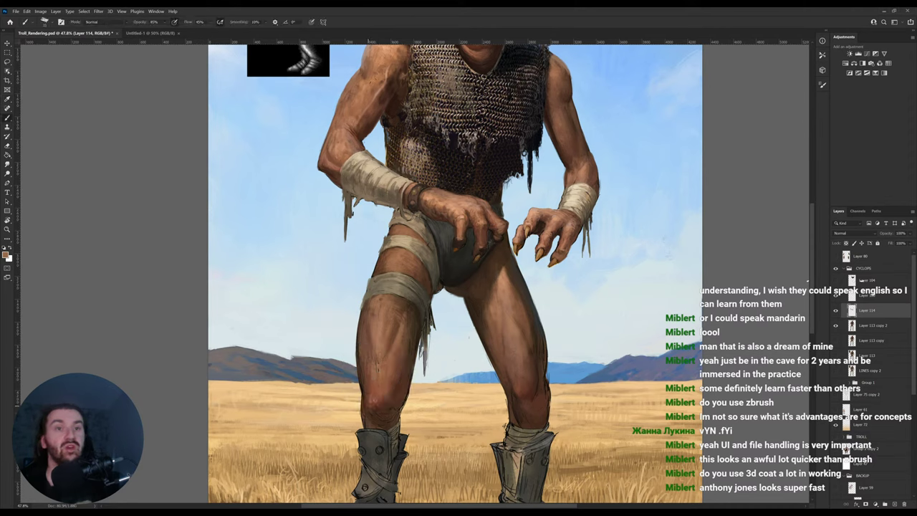
Render the wrapped leg's knee with sampled reddish-brown and dark skin tones.
{"action": "left_click", "coordinate": [374, 401], "text": "alt"}
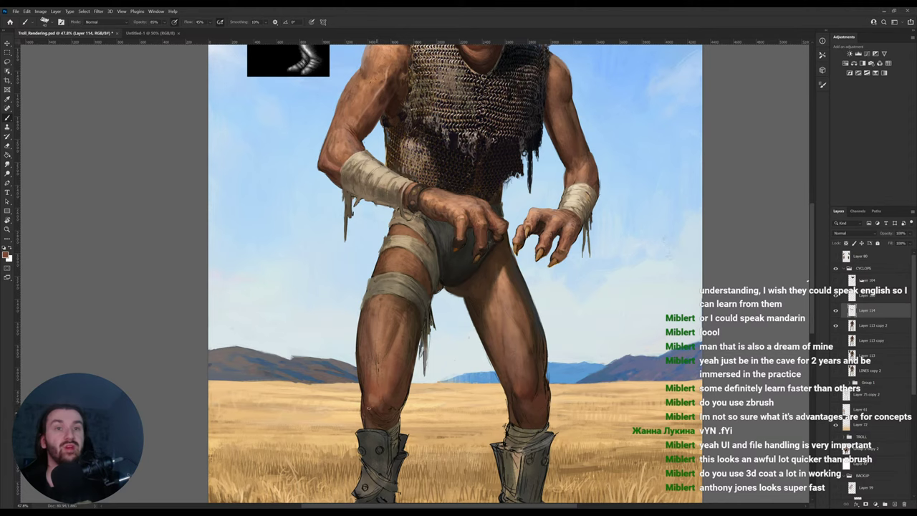
{"action": "left_click", "coordinate": [390, 399], "text": "alt"}
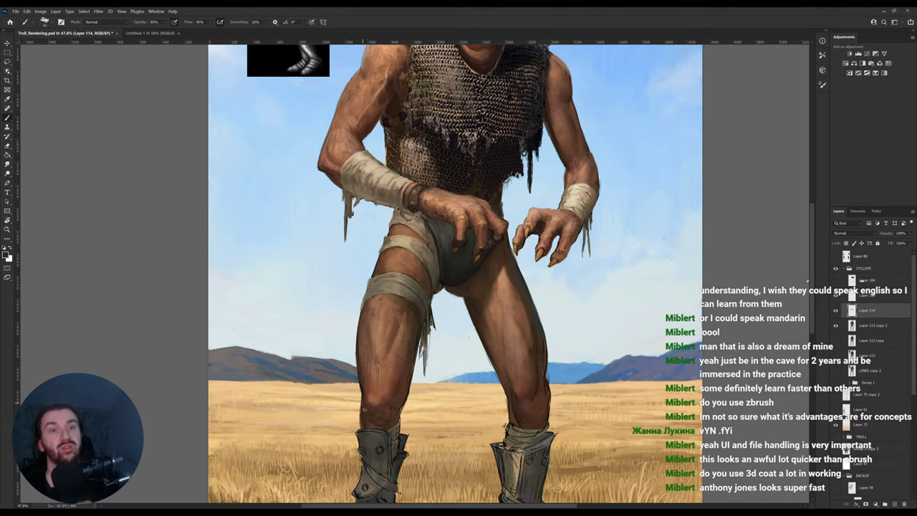
{"action": "left_click", "coordinate": [388, 411], "text": "alt"}
{"action": "left_click", "coordinate": [379, 414], "text": "alt"}
{"action": "left_click", "coordinate": [376, 401], "text": "alt"}
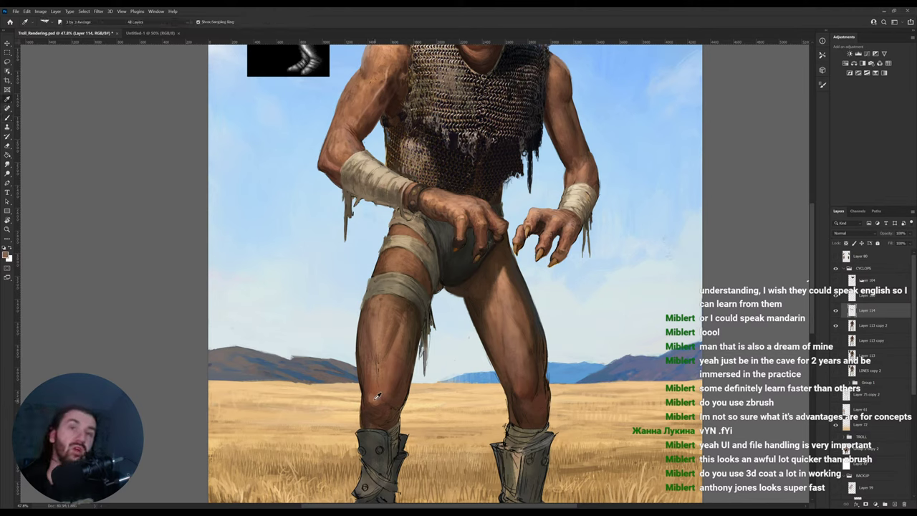
Refine the wrapped leg's kneecap with skin colours sampled from the elbow, the braceleted hand and the knee itself.
{"action": "left_click", "coordinate": [341, 174], "text": "alt"}
{"action": "left_click", "coordinate": [448, 220], "text": "alt"}
{"action": "left_click", "coordinate": [445, 219], "text": "alt"}
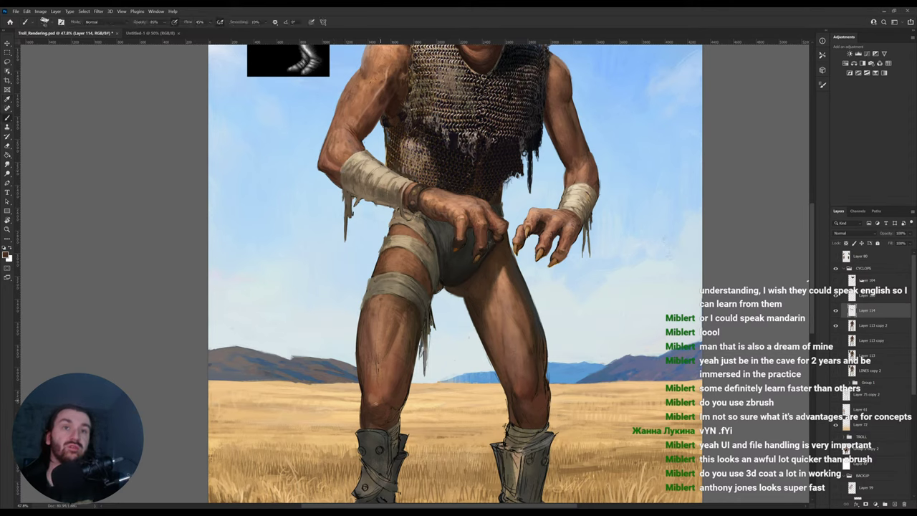
{"action": "left_click", "coordinate": [376, 396], "text": "alt"}
{"action": "left_click", "coordinate": [379, 403], "text": "alt"}
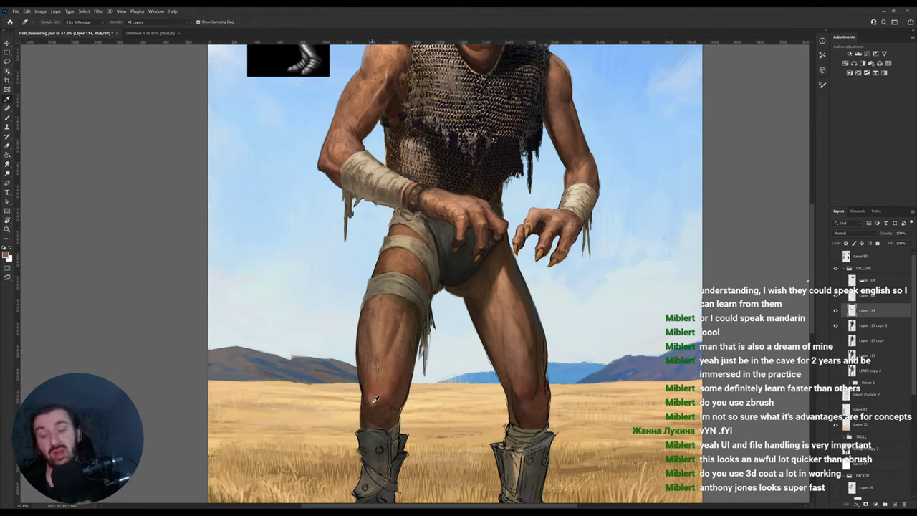
{"action": "left_click", "coordinate": [372, 399], "text": "alt"}
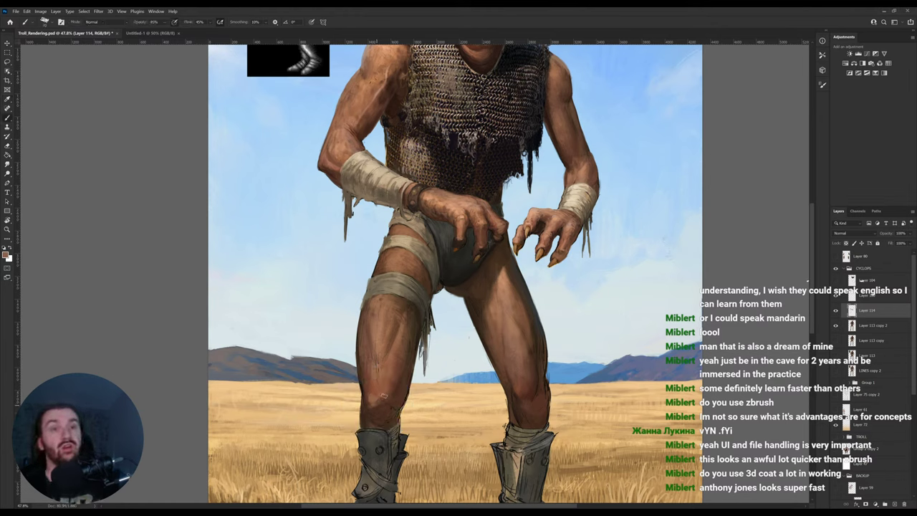
{"action": "left_click_drag", "start_coordinate": [373, 404], "coordinate": [382, 404]}
{"action": "left_click", "coordinate": [379, 408], "text": "alt"}
{"action": "left_click", "coordinate": [380, 395], "text": "alt"}
Build up the light areas on the wrapped leg's thigh with skin tones sampled from the thigh and the braceleted hand.
{"action": "left_click", "coordinate": [375, 368], "text": "alt"}
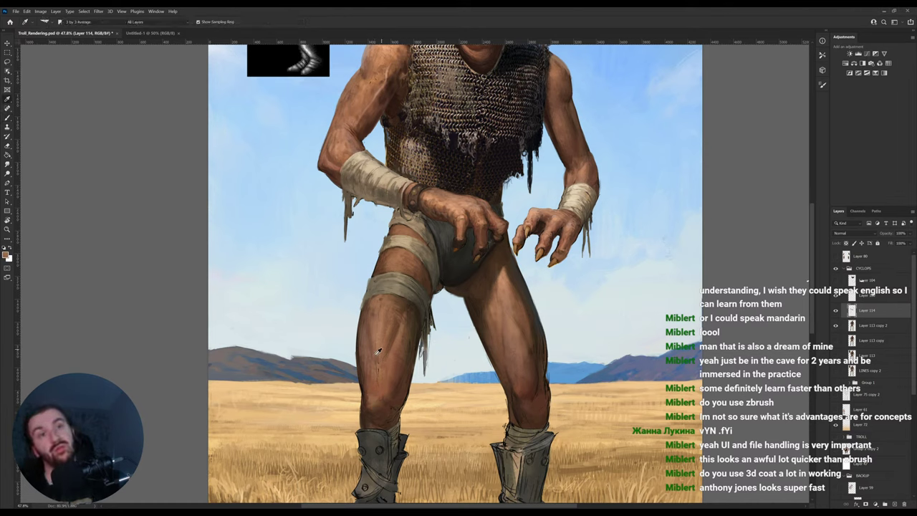
{"action": "left_click", "coordinate": [380, 338], "text": "alt"}
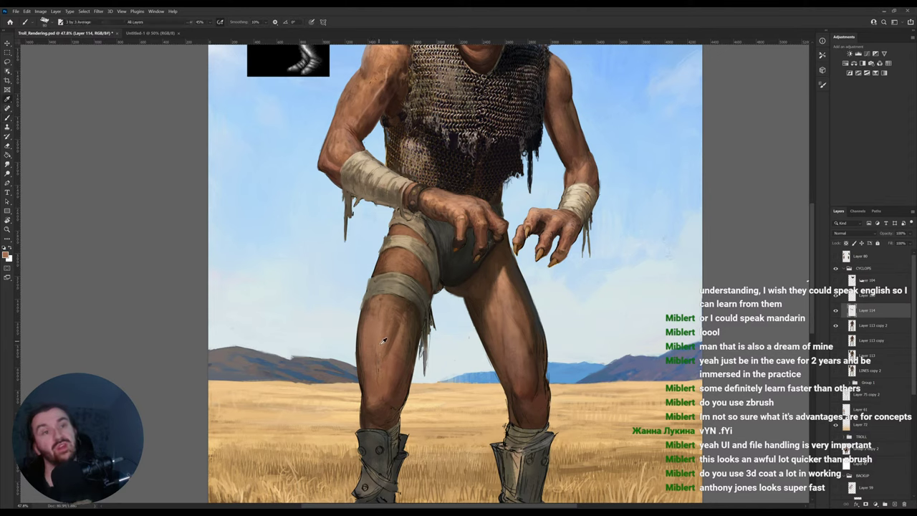
{"action": "left_click", "coordinate": [452, 207], "text": "alt"}
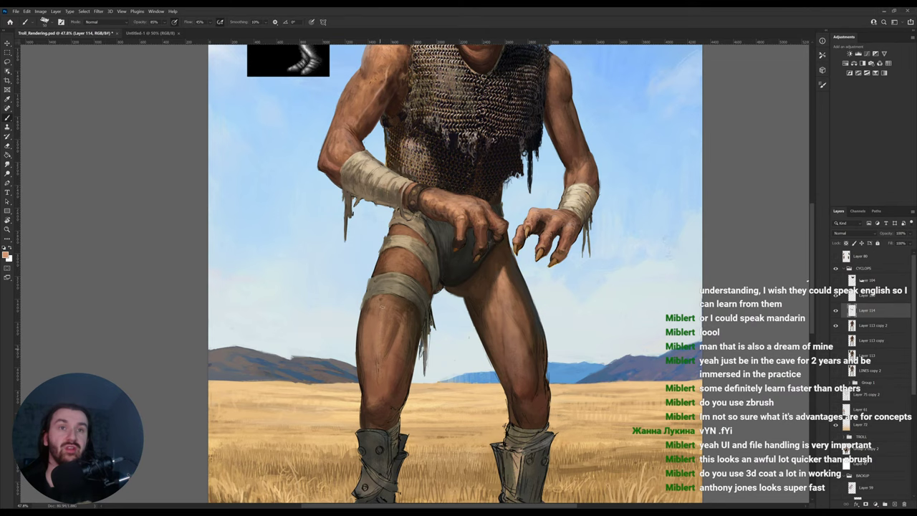
{"action": "left_click", "coordinate": [375, 343], "text": "alt"}
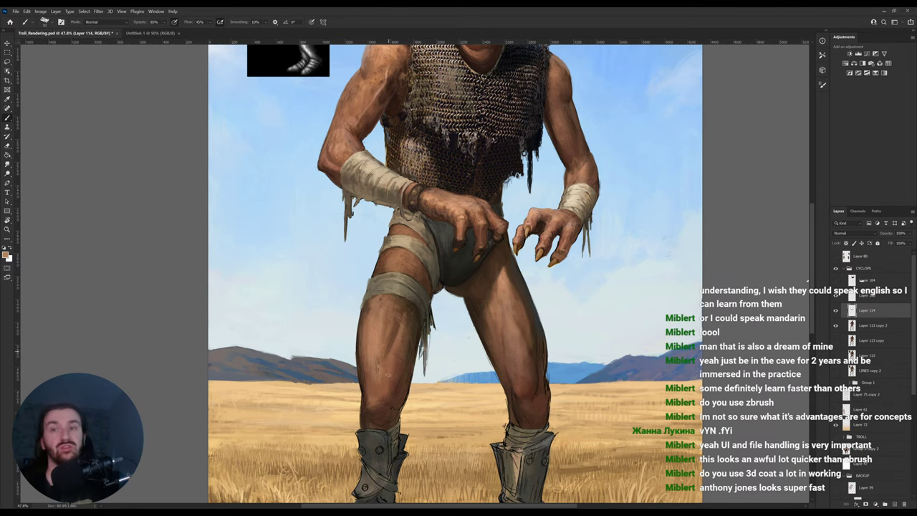
{"action": "left_click_drag", "start_coordinate": [393, 378], "coordinate": [350, 399]}
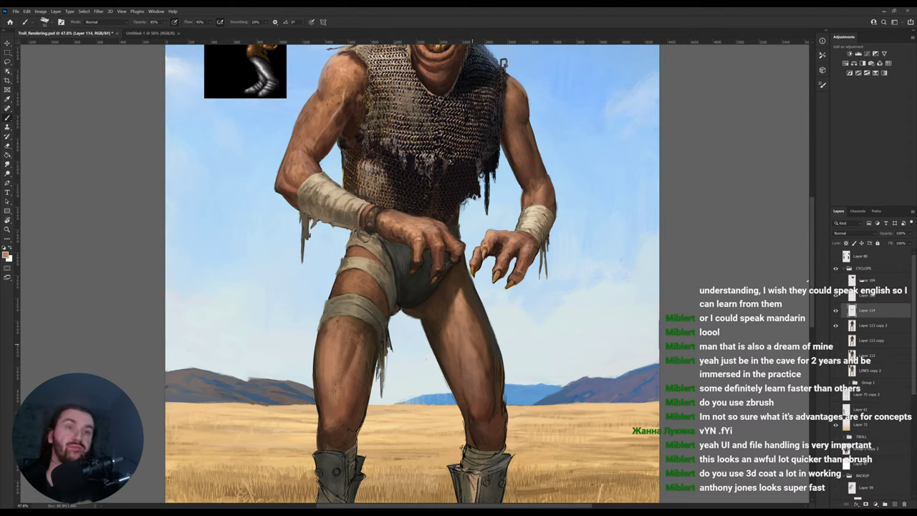
{"action": "left_click", "coordinate": [362, 356], "text": "alt"}
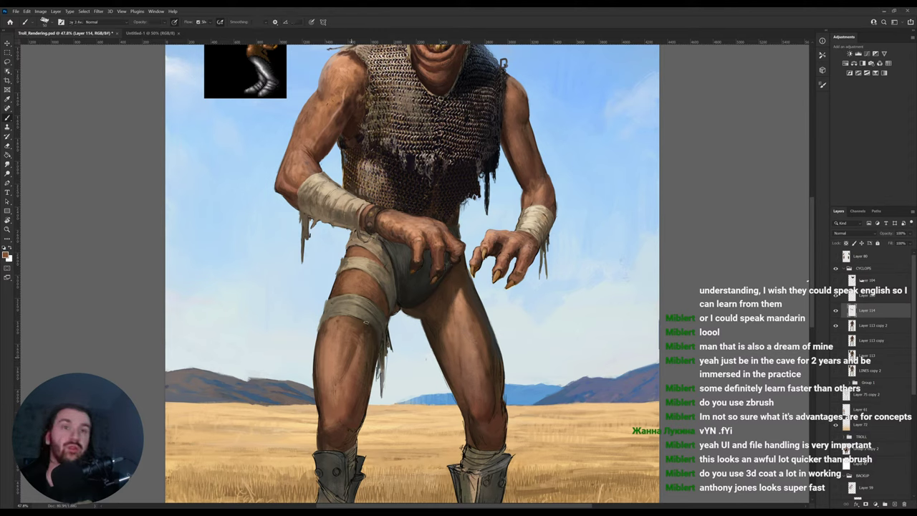
Rotate the canvas sideways to retouch the thigh wraps with sampled tones, and turn it back nearly upright.
{"action": "key", "text": "r"}
{"action": "left_click_drag", "start_coordinate": [547, 300], "coordinate": [505, 174]}
{"action": "left_click_drag", "start_coordinate": [526, 256], "coordinate": [506, 208]}
{"action": "left_click", "coordinate": [403, 335], "text": "alt"}
{"action": "left_click", "coordinate": [400, 346], "text": "alt"}
{"action": "left_click", "coordinate": [408, 314], "text": "alt"}
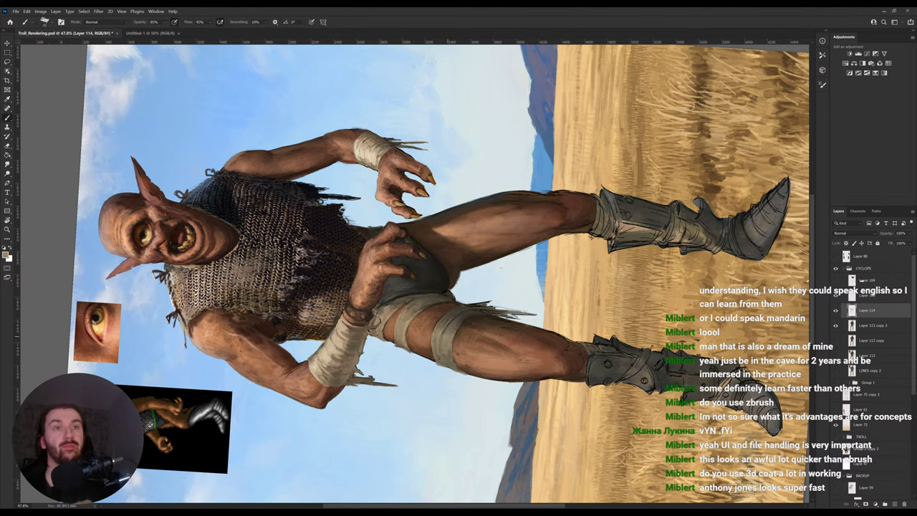
{"action": "key", "text": "r"}
{"action": "left_click_drag", "start_coordinate": [461, 318], "coordinate": [378, 315]}
{"action": "left_click", "coordinate": [380, 328], "text": "alt"}
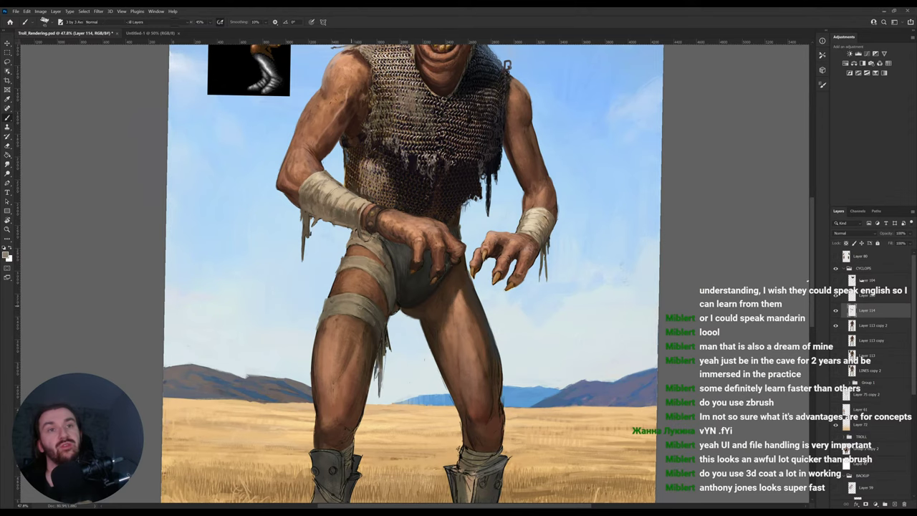
Paint the unwrapped leg's knee area with sampled reddish-brown skin tones and enlarge the brush.
{"action": "left_click_drag", "start_coordinate": [480, 352], "coordinate": [468, 311]}
{"action": "left_click", "coordinate": [469, 374], "text": "alt"}
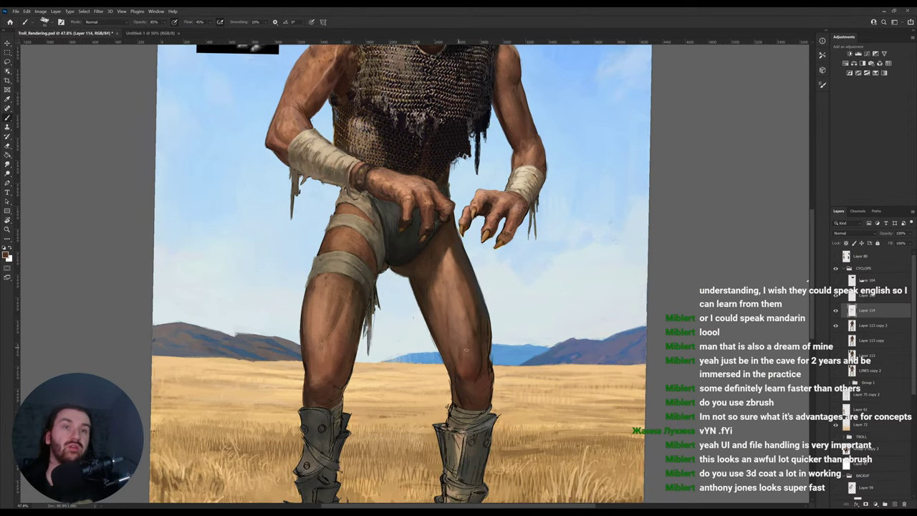
{"action": "left_click", "coordinate": [473, 368], "text": "alt"}
{"action": "key", "text": "bracketright"}
{"action": "key", "text": "bracketright"}
{"action": "key", "text": "bracketright"}
Smooth the unwrapped leg's thigh and highlight its upper part with sampled skin tones and a smaller brush.
{"action": "left_click", "coordinate": [461, 318], "text": "alt"}
{"action": "left_click", "coordinate": [461, 298], "text": "alt"}
{"action": "key", "text": "bracketleft"}
{"action": "key", "text": "bracketleft"}
{"action": "left_click_drag", "start_coordinate": [454, 303], "coordinate": [450, 277]}
{"action": "left_click", "coordinate": [452, 264], "text": "alt"}
{"action": "left_click", "coordinate": [446, 268], "text": "alt"}
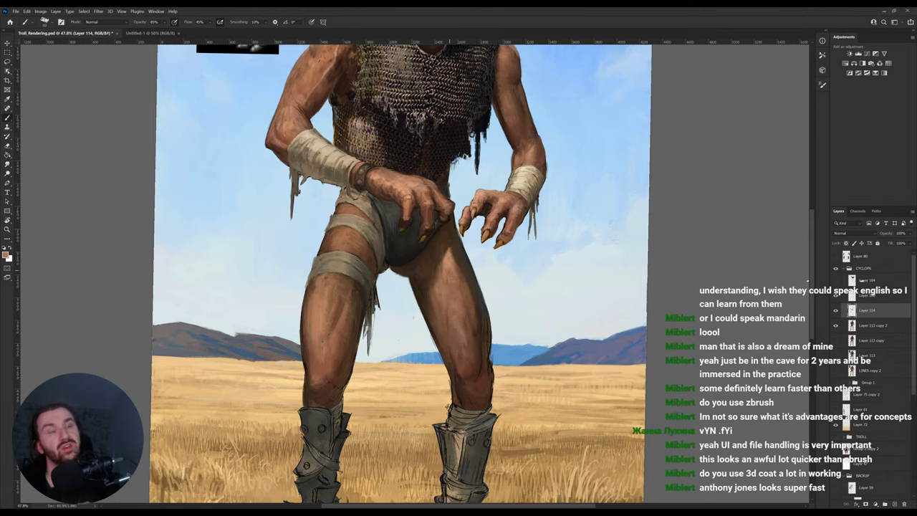
Blend the shading down the middle and inner side of the unwrapped leg's thigh with sampled mid and dark tones.
{"action": "left_click", "coordinate": [466, 299], "text": "alt"}
{"action": "left_click", "coordinate": [468, 296], "text": "alt"}
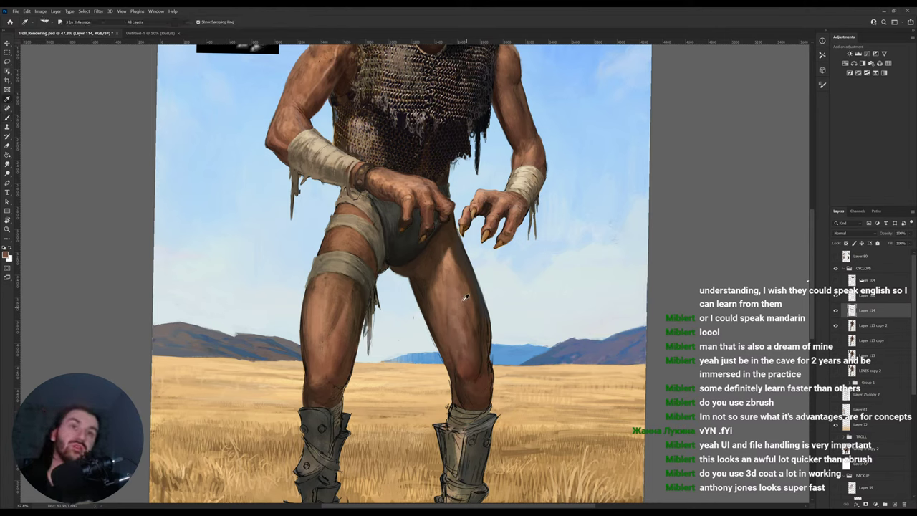
{"action": "left_click_drag", "start_coordinate": [478, 373], "coordinate": [470, 351]}
{"action": "left_click", "coordinate": [453, 312], "text": "alt"}
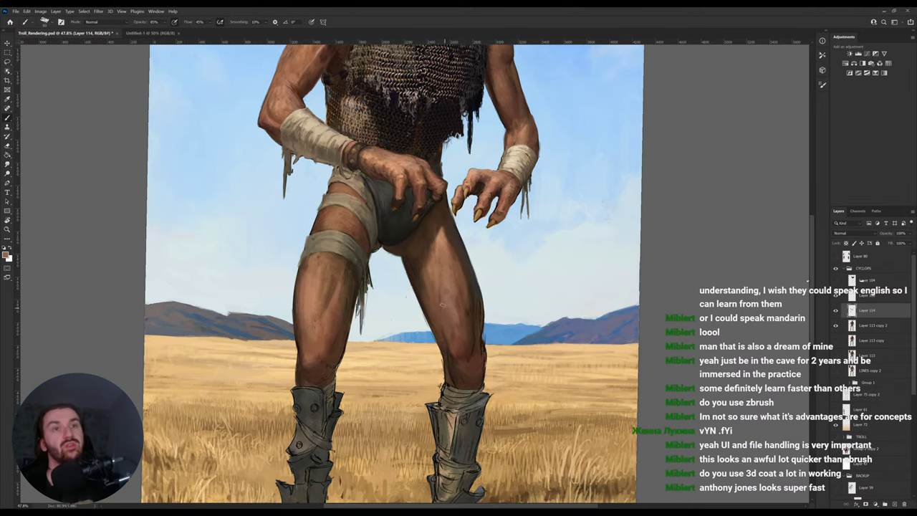
{"action": "mouse_move", "coordinate": [437, 280]}
{"action": "left_mouse_down"}
{"action": "mouse_move", "coordinate": [439, 310]}
{"action": "mouse_move", "coordinate": [438, 296]}
{"action": "left_mouse_up"}
{"action": "left_click", "coordinate": [421, 275], "text": "alt"}
Tilt the canvas to clean up the outer contour of the unwrapped leg's knee, comparing the result with Layer 114 hidden.
{"action": "left_click_drag", "start_coordinate": [534, 266], "coordinate": [543, 287]}
{"action": "left_click_drag", "start_coordinate": [467, 363], "coordinate": [462, 373]}
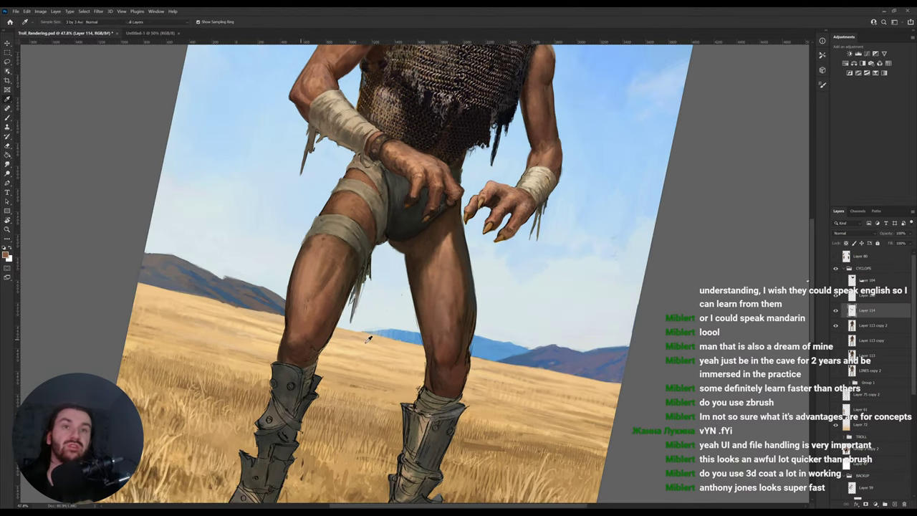
{"action": "key", "text": "b"}
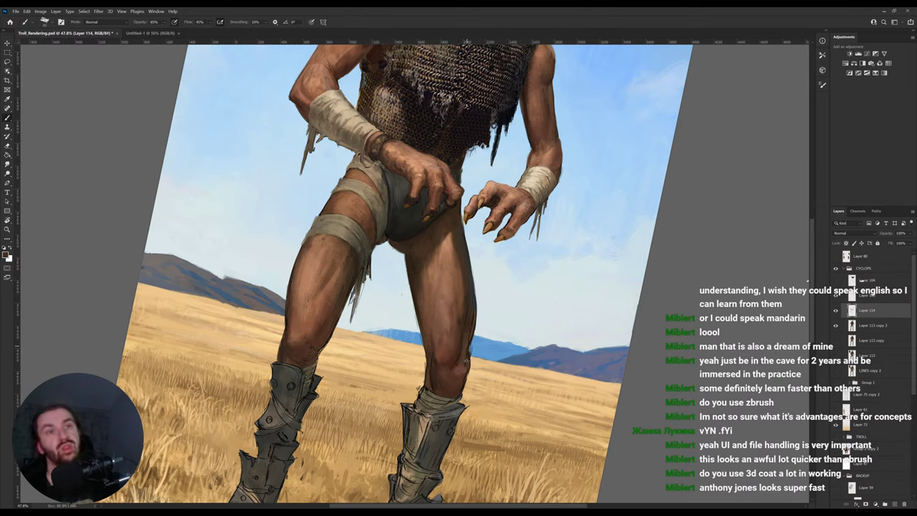
{"action": "key", "text": "e"}
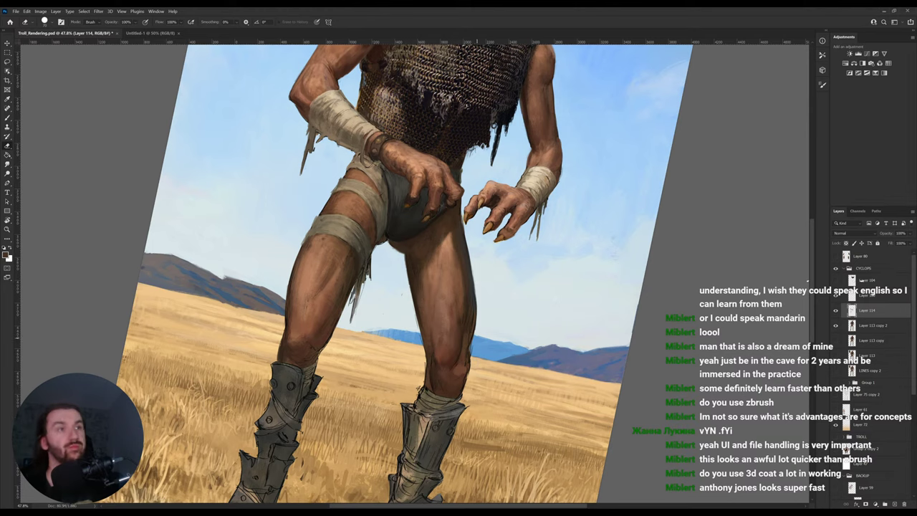
{"action": "left_click", "coordinate": [835, 313]}
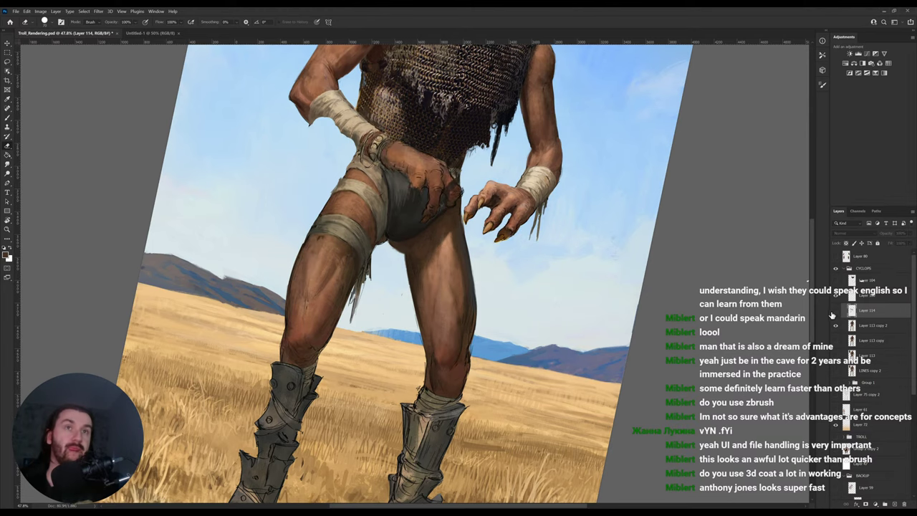
{"action": "left_click", "coordinate": [852, 316]}
Straighten the canvas and touch up the fingers of the hand held away from the body with sampled skin tones.
{"action": "key", "text": "r"}
{"action": "left_click_drag", "start_coordinate": [645, 261], "coordinate": [640, 220]}
{"action": "left_click_drag", "start_coordinate": [644, 280], "coordinate": [643, 272]}
{"action": "left_click_drag", "start_coordinate": [501, 226], "coordinate": [504, 293]}
{"action": "left_click", "coordinate": [501, 269], "text": "alt"}
{"action": "key", "text": "b"}
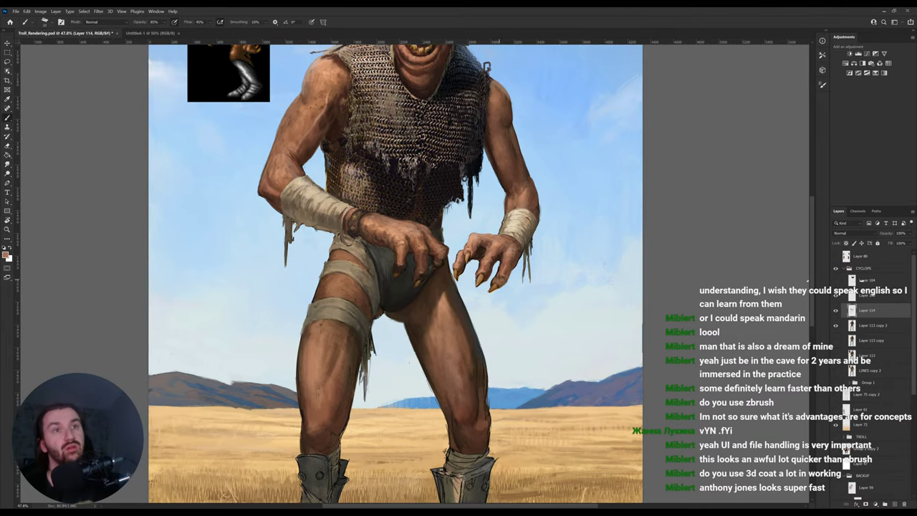
{"action": "key", "text": "i"}
{"action": "key", "text": "b"}
{"action": "left_click", "coordinate": [502, 276], "text": "alt"}
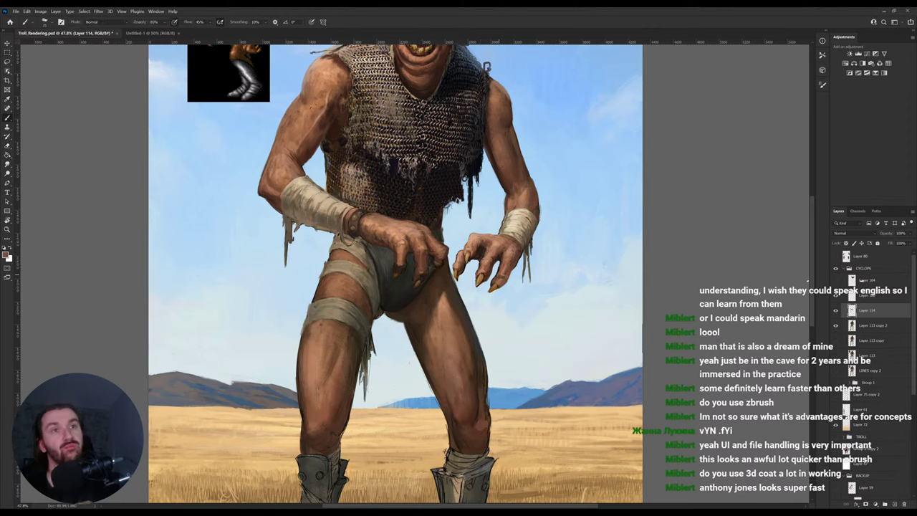
Shade the same hand's fingers and knuckles with sampled light and dark reddish-brown tones.
{"action": "left_click", "coordinate": [502, 278], "text": "alt"}
{"action": "left_click", "coordinate": [500, 278], "text": "alt"}
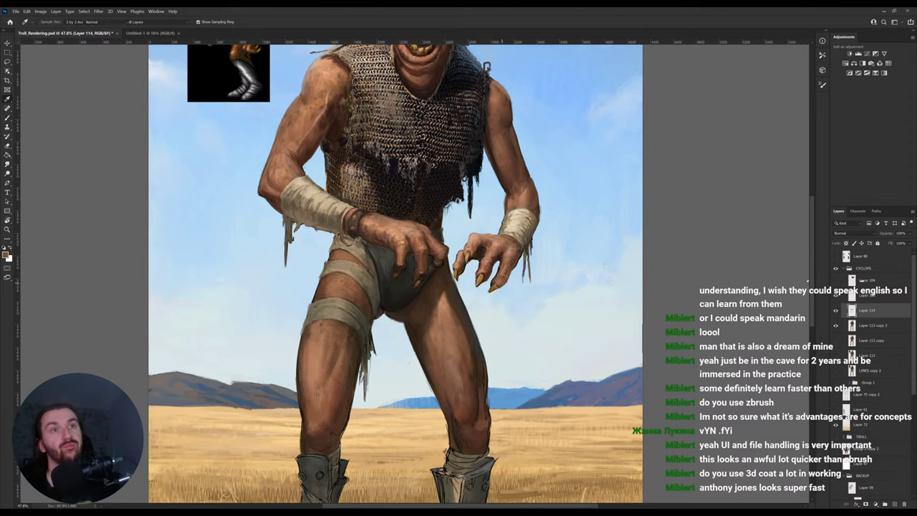
{"action": "left_click", "coordinate": [513, 265], "text": "alt"}
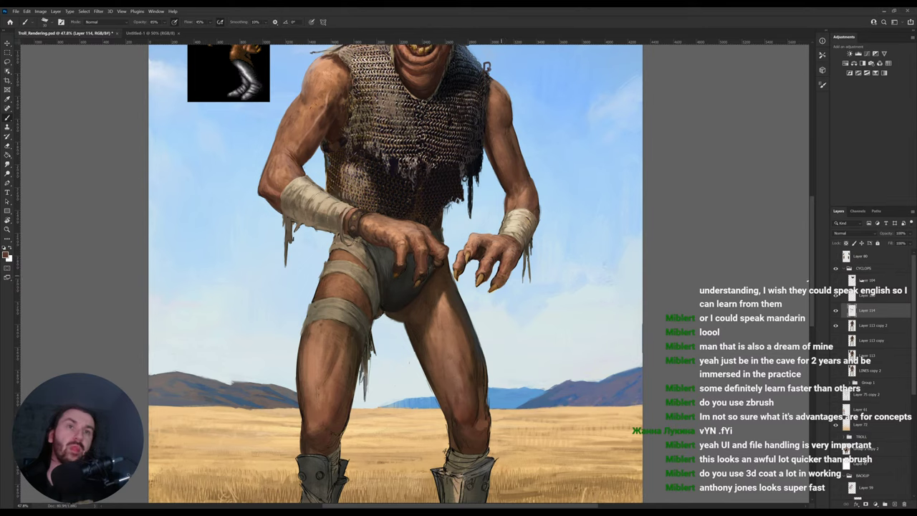
{"action": "left_click", "coordinate": [505, 268], "text": "alt"}
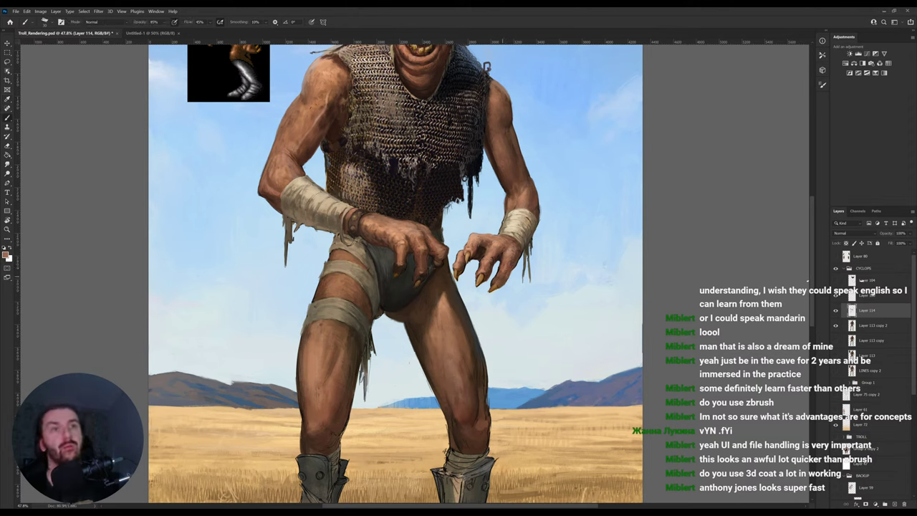
{"action": "left_click", "coordinate": [502, 283], "text": "alt"}
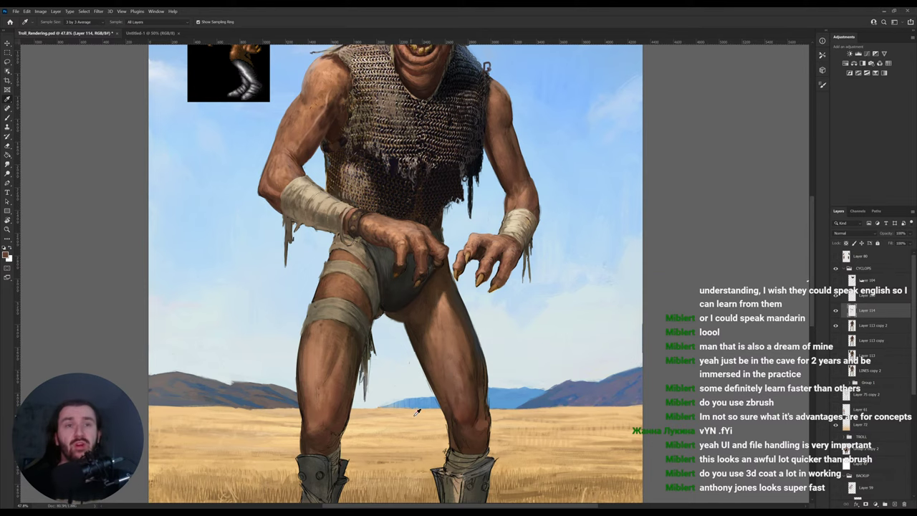
Start painting the upper plate of the wrapped leg's boot with sampled dark and cloth-grey tones.
{"action": "mouse_move", "coordinate": [414, 421]}
{"action": "left_mouse_down"}
{"action": "mouse_move", "coordinate": [436, 375]}
{"action": "mouse_move", "coordinate": [425, 321]}
{"action": "left_mouse_up"}
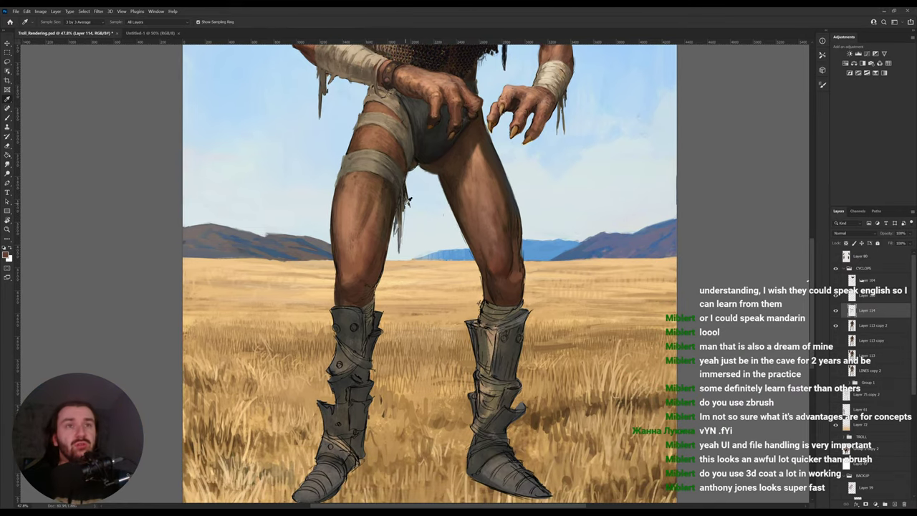
{"action": "key", "text": "b"}
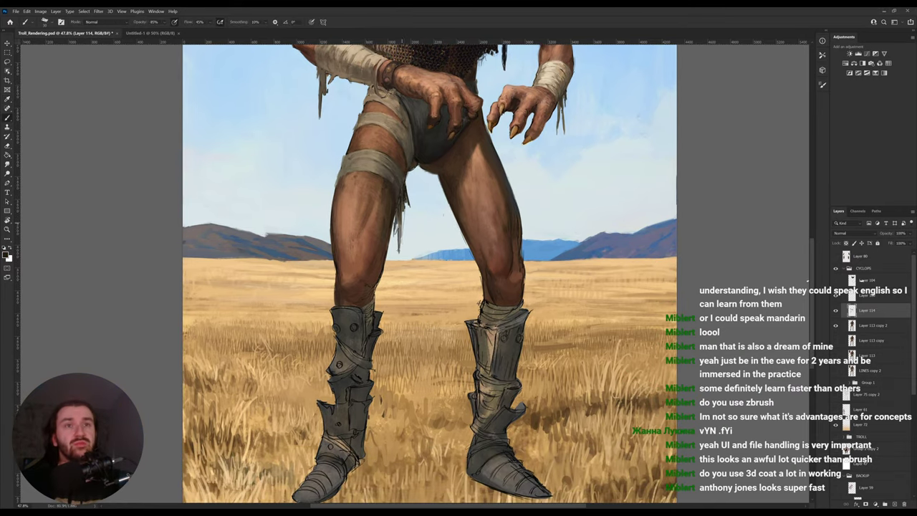
{"action": "key", "text": "i"}
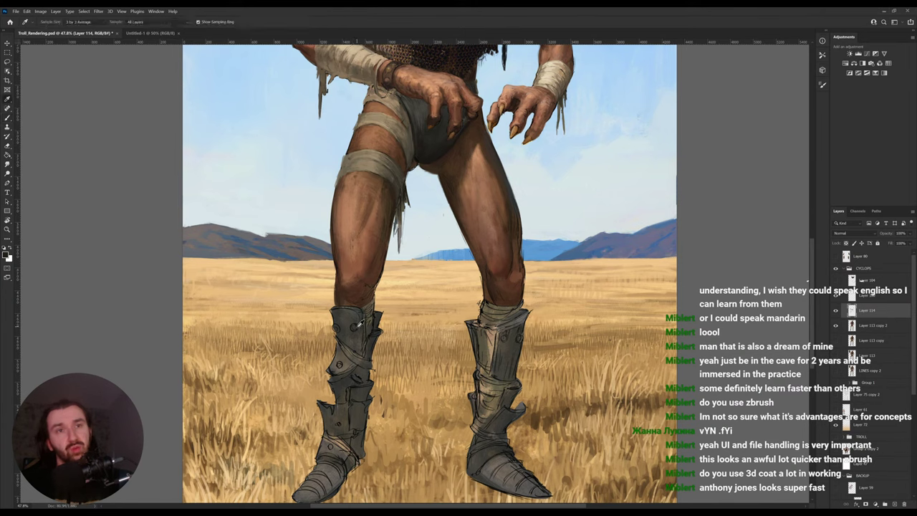
{"action": "key", "text": "b"}
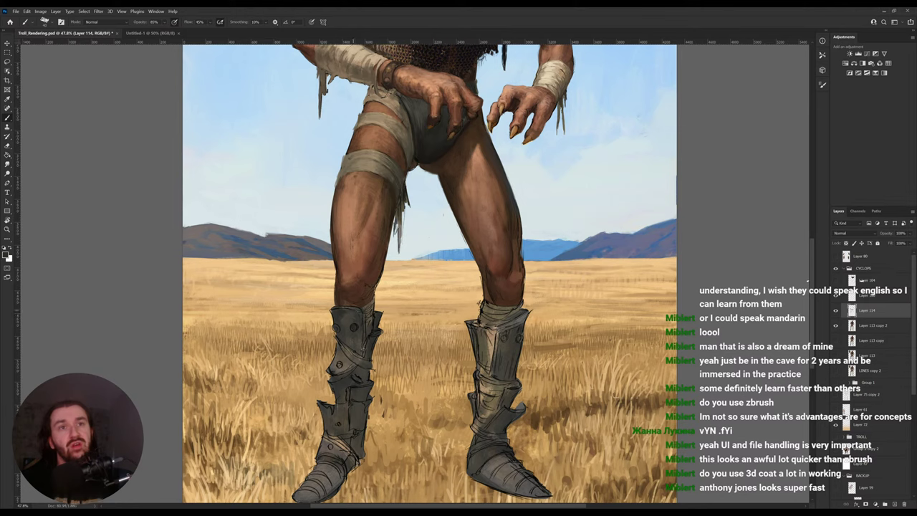
{"action": "key", "text": "i"}
{"action": "left_click", "coordinate": [405, 117]}
{"action": "key", "text": "b"}
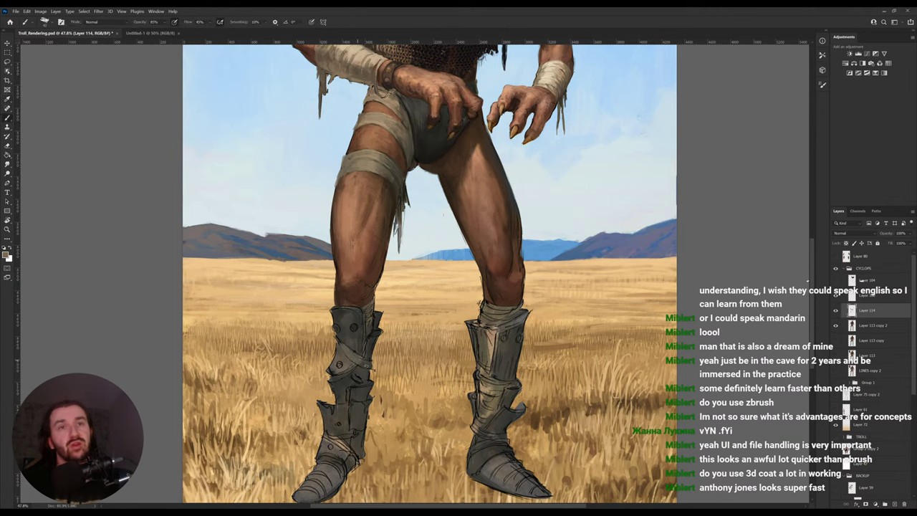
Paint over the sketch lines and rivet on the upper plate of the wrapped leg's boot with sampled greys.
{"action": "key", "text": "i"}
{"action": "left_click", "coordinate": [368, 334]}
{"action": "left_click", "coordinate": [359, 341]}
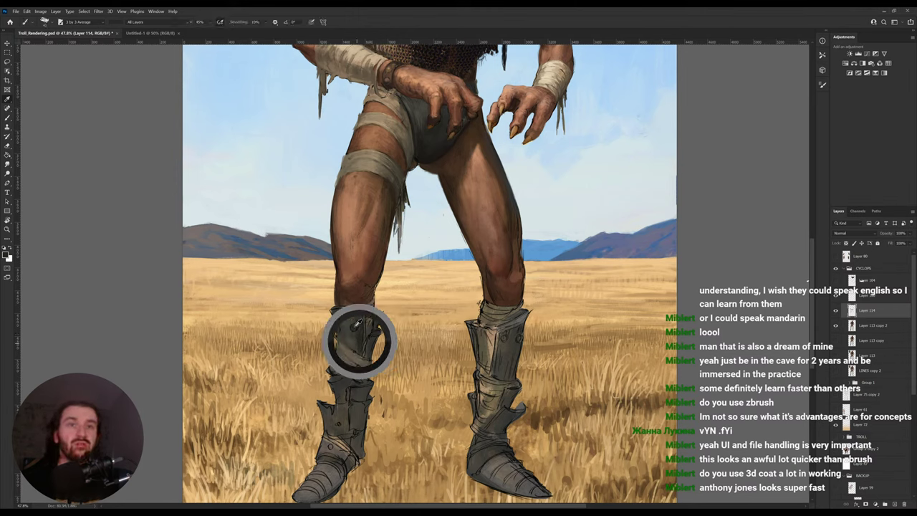
{"action": "mouse_move", "coordinate": [352, 334]}
{"action": "left_mouse_down"}
{"action": "mouse_move", "coordinate": [358, 343]}
{"action": "mouse_move", "coordinate": [351, 320]}
{"action": "left_mouse_up"}
{"action": "left_click", "coordinate": [363, 334], "text": "alt"}
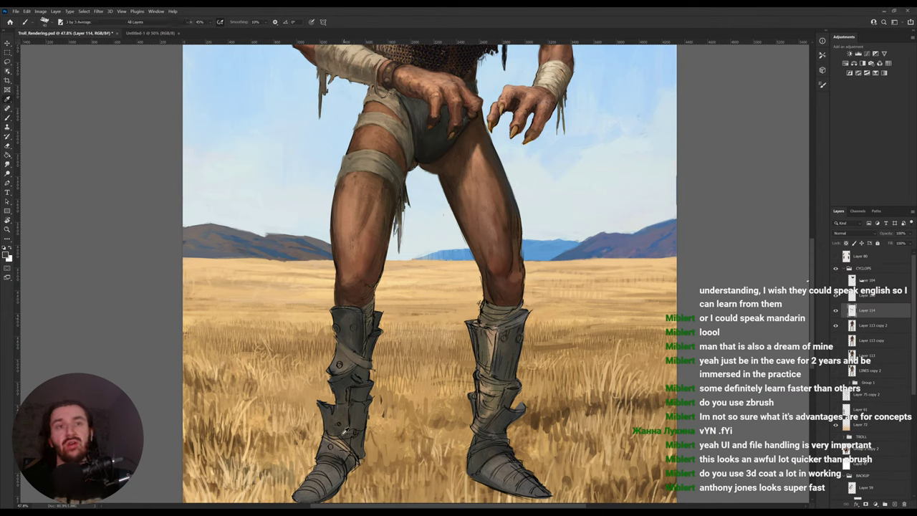
Model the light and shadow of the wrapped leg's boot plate with tones sampled from the foot, thigh wrap and plate.
{"action": "left_click", "coordinate": [329, 473], "text": "alt"}
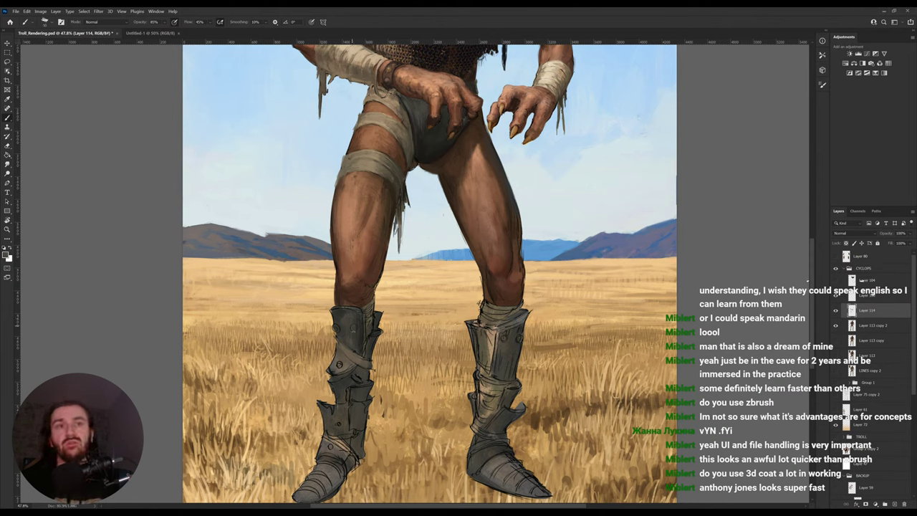
{"action": "key", "text": "alt"}
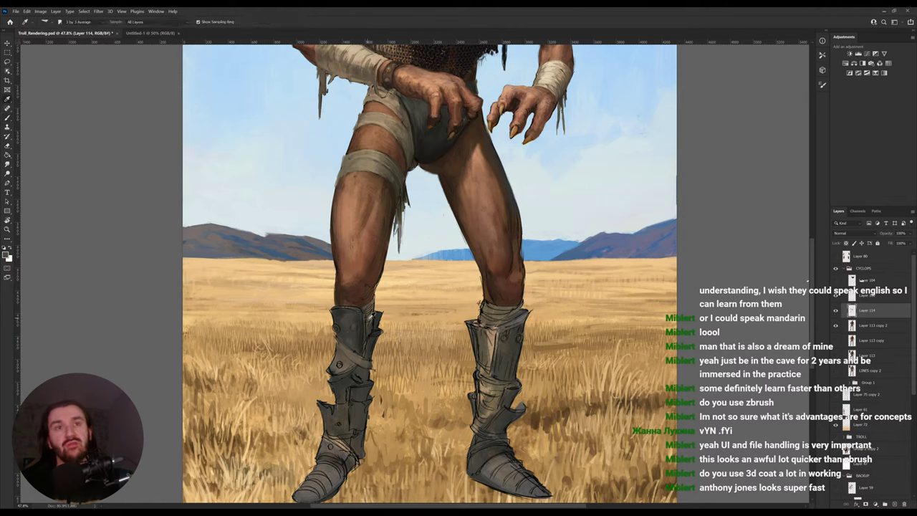
{"action": "left_click", "coordinate": [372, 168], "text": "alt"}
{"action": "left_click", "coordinate": [352, 323], "text": "alt"}
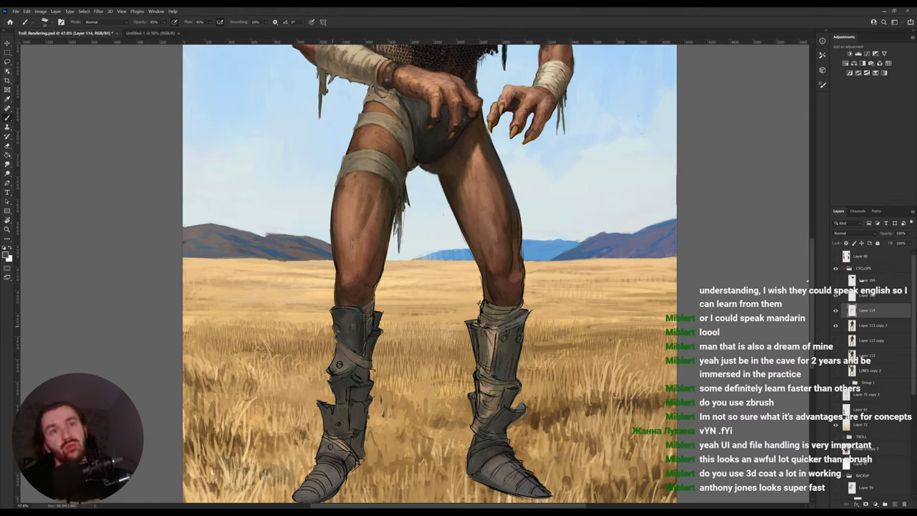
{"action": "left_click", "coordinate": [346, 320], "text": "alt"}
{"action": "left_click", "coordinate": [369, 343], "text": "alt"}
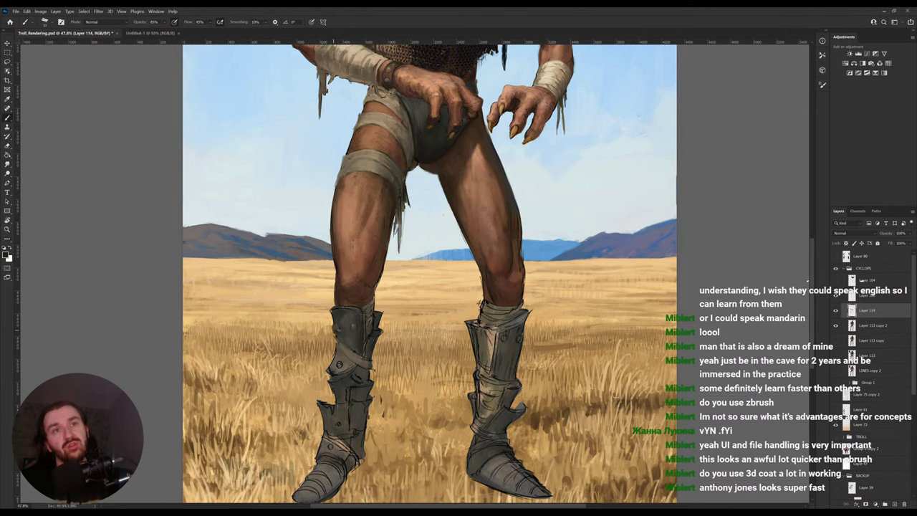
{"action": "left_click", "coordinate": [334, 330], "text": "alt"}
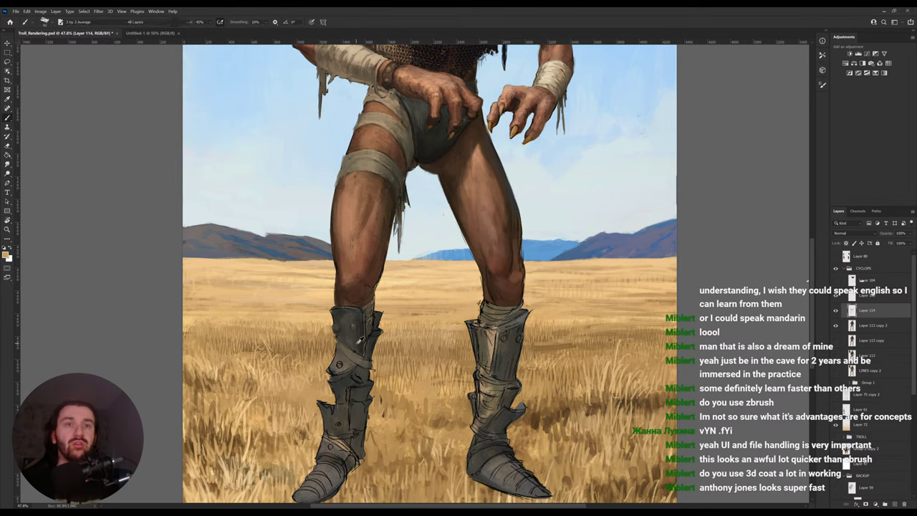
Add warm brown tones and darker accents to the inner side of the wrapped leg's upper boot plate.
{"action": "left_click", "coordinate": [357, 343], "text": "alt"}
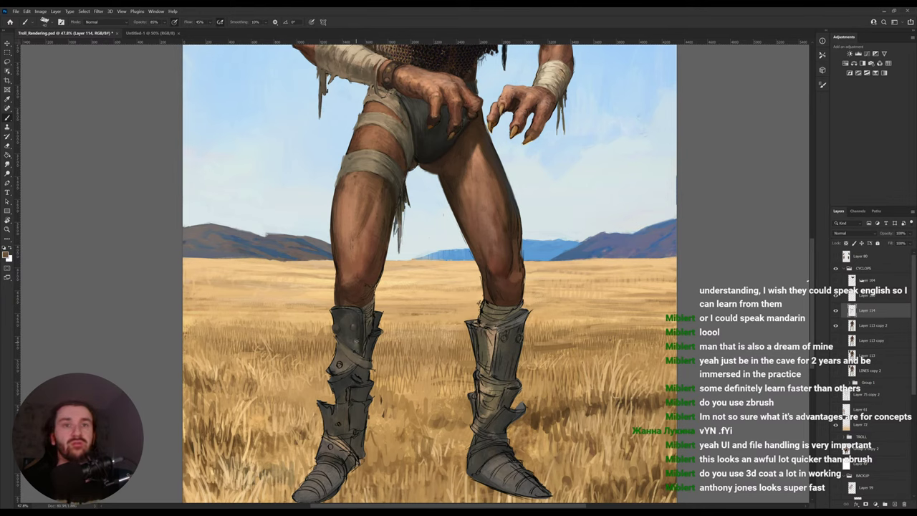
{"action": "left_click", "coordinate": [355, 347], "text": "alt"}
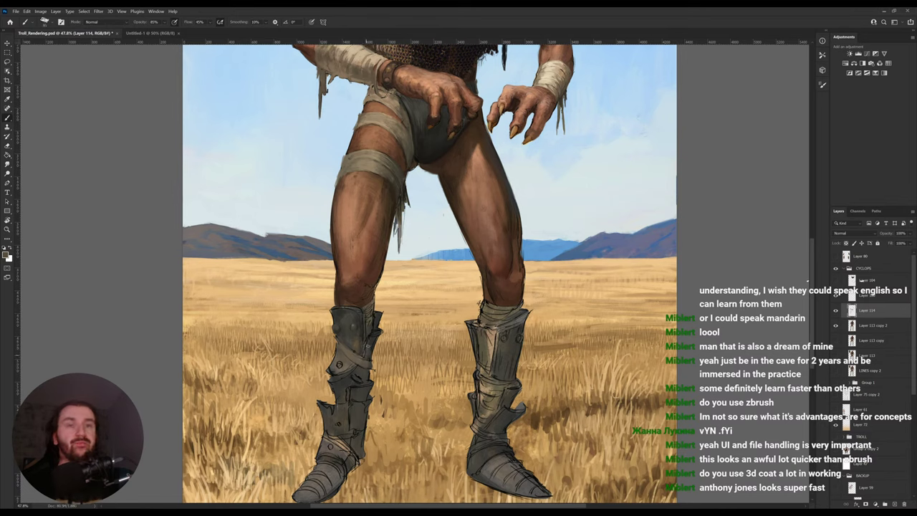
{"action": "left_click", "coordinate": [377, 332], "text": "alt"}
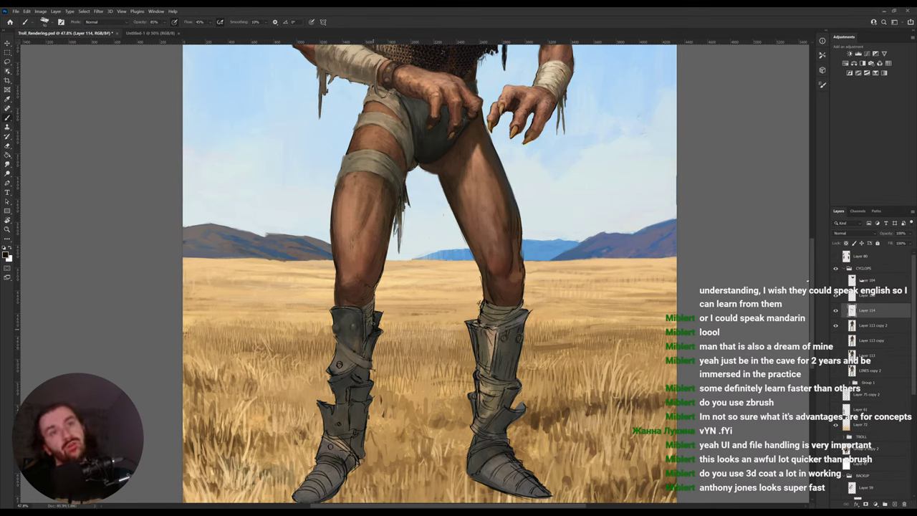
{"action": "left_click", "coordinate": [372, 321], "text": "alt"}
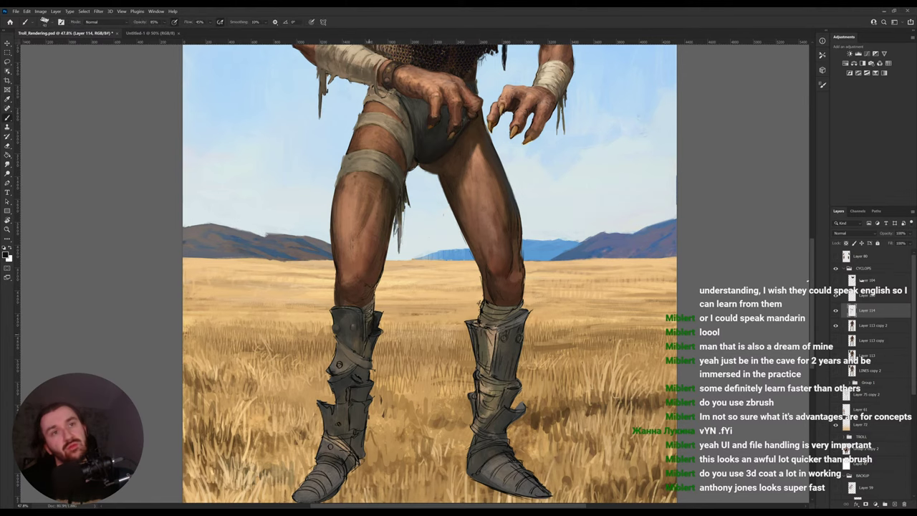
Refine the upper boot plate and the cloth beneath its rim on the wrapped leg, sampling tones from both boots.
{"action": "left_click_drag", "start_coordinate": [411, 314], "coordinate": [405, 359]}
{"action": "left_click", "coordinate": [497, 362], "text": "alt"}
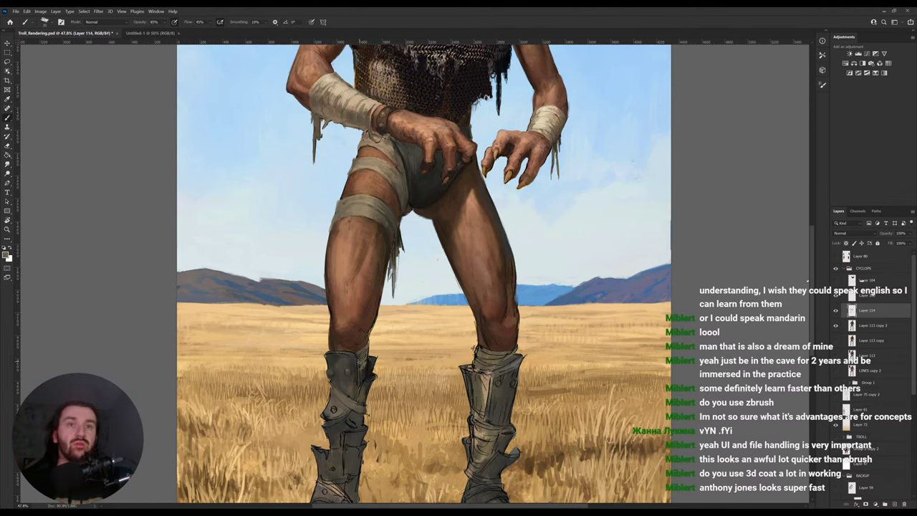
{"action": "left_click", "coordinate": [369, 373], "text": "alt"}
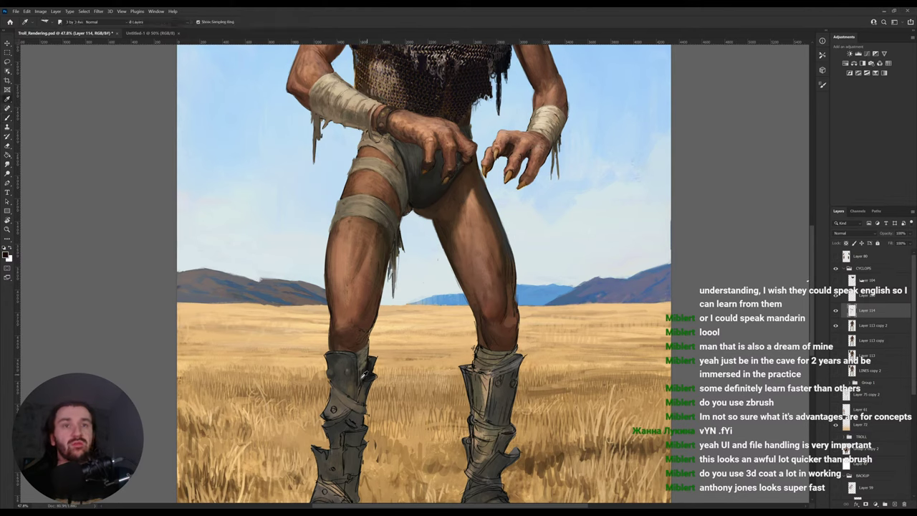
{"action": "left_click", "coordinate": [358, 361], "text": "alt"}
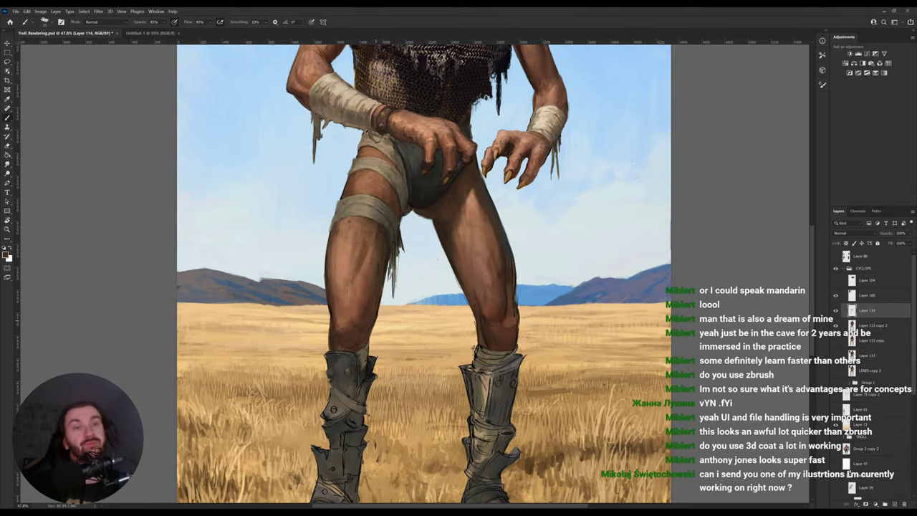
Clean up the outer contour of the wrapped leg's knee with sampled skin tones and save the painting.
{"action": "left_click_drag", "start_coordinate": [342, 302], "coordinate": [342, 351]}
{"action": "key", "text": "alt"}
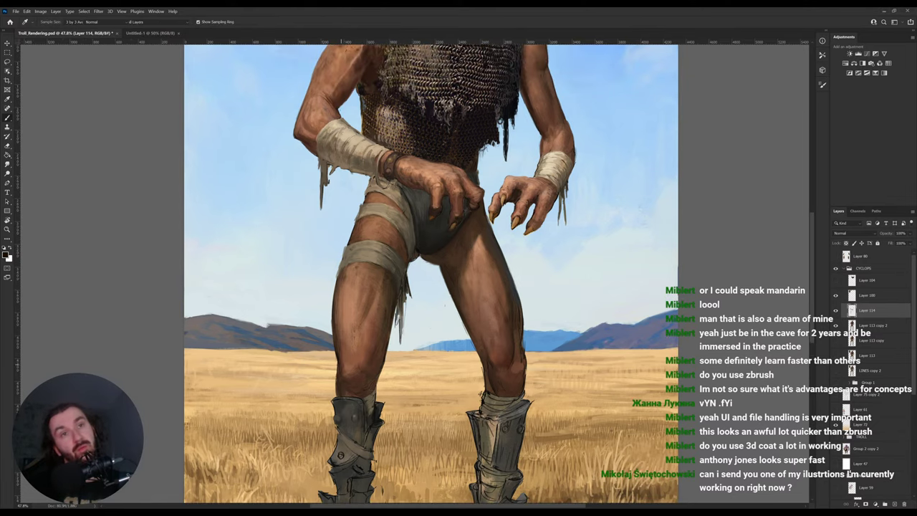
{"action": "left_click", "coordinate": [341, 369], "text": "alt"}
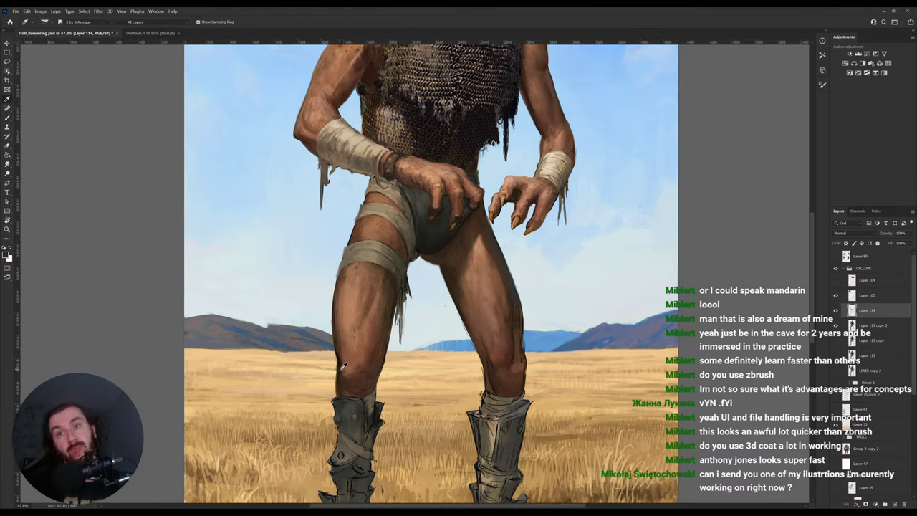
{"action": "left_click", "coordinate": [341, 364], "text": "alt"}
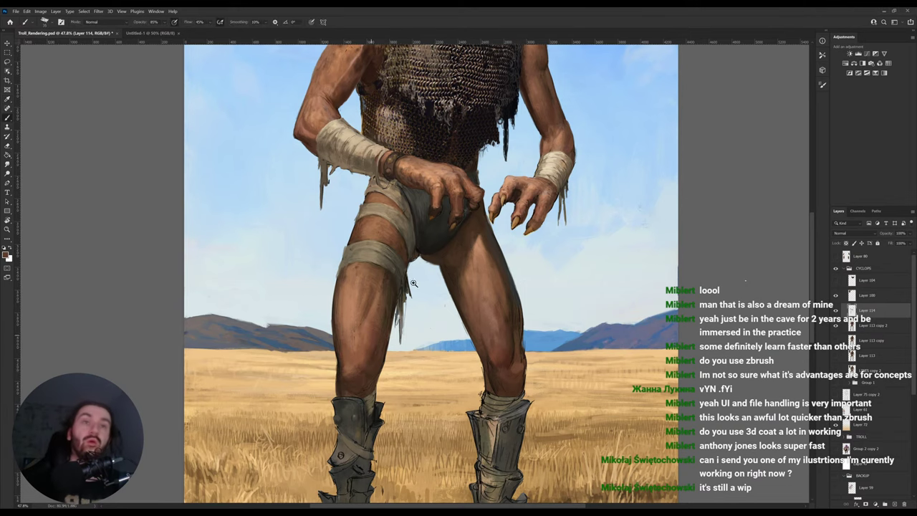
{"action": "key", "text": "z"}
{"action": "left_click_drag", "start_coordinate": [443, 232], "coordinate": [419, 238]}
{"action": "key", "text": "ctrl+s"}
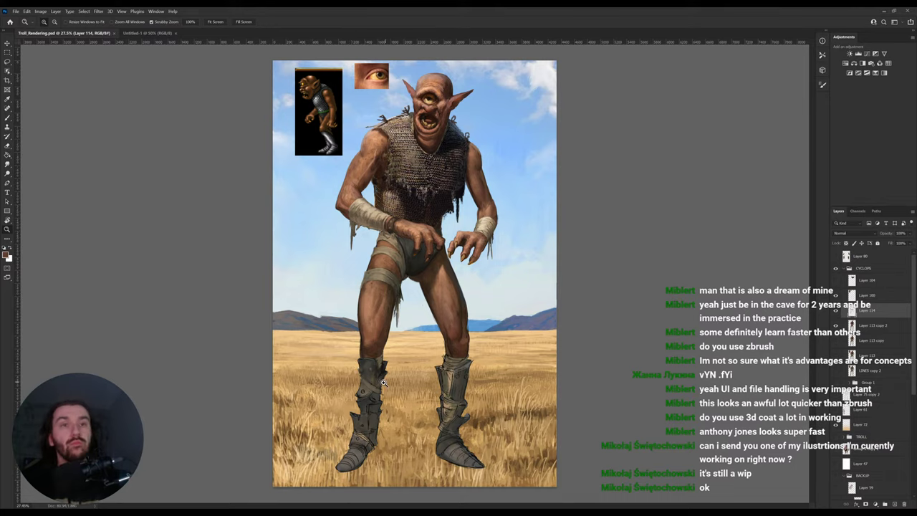
Tilt the canvas and refine the top rim of the wrapped leg's boot with sampled grey and dark tones.
{"action": "left_click_drag", "start_coordinate": [384, 383], "coordinate": [418, 382]}
{"action": "left_click", "coordinate": [351, 349], "text": "alt"}
{"action": "left_click", "coordinate": [350, 349], "text": "alt"}
{"action": "key", "text": "r"}
{"action": "left_click_drag", "start_coordinate": [562, 315], "coordinate": [577, 214]}
{"action": "left_click", "coordinate": [568, 274], "text": "alt"}
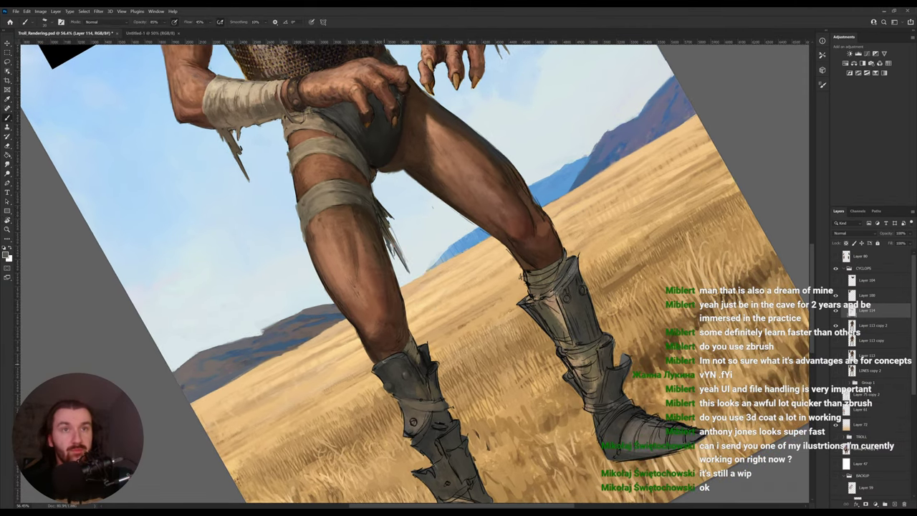
{"action": "left_click", "coordinate": [389, 367], "text": "alt"}
{"action": "key", "text": "r"}
{"action": "left_click_drag", "start_coordinate": [526, 338], "coordinate": [509, 362]}
{"action": "left_click", "coordinate": [406, 361], "text": "alt"}
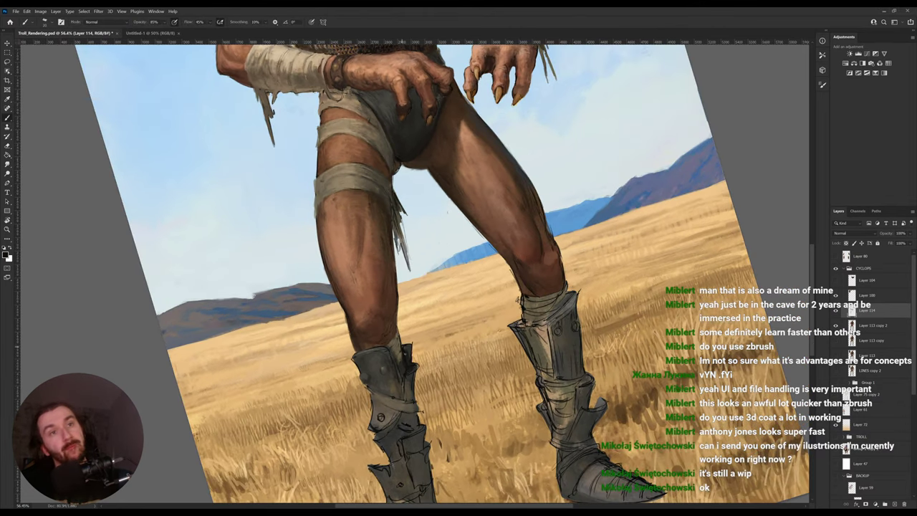
{"action": "left_click", "coordinate": [399, 354], "text": "alt"}
{"action": "left_click", "coordinate": [383, 357], "text": "alt"}
Rotate the canvas sideways and dodge a highlight along the rim of the wrapped leg's upper boot plate.
{"action": "key", "text": "r"}
{"action": "left_click_drag", "start_coordinate": [625, 254], "coordinate": [387, 247]}
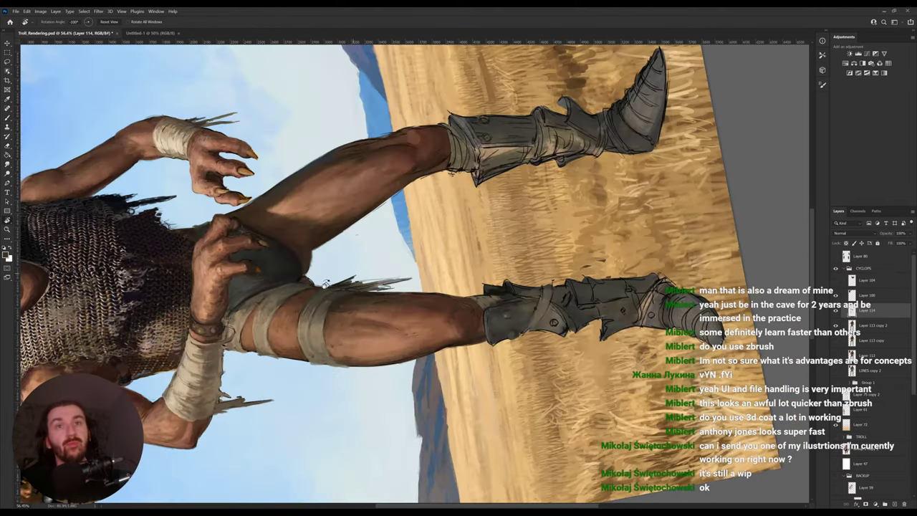
{"action": "left_click", "coordinate": [48, 334], "text": "alt"}
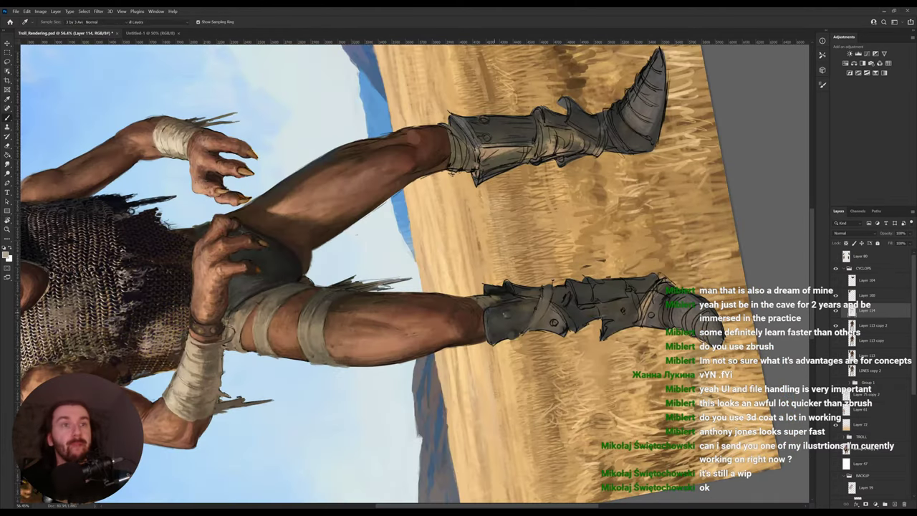
{"action": "key", "text": "space"}
{"action": "left_click_drag", "start_coordinate": [489, 324], "coordinate": [521, 280]}
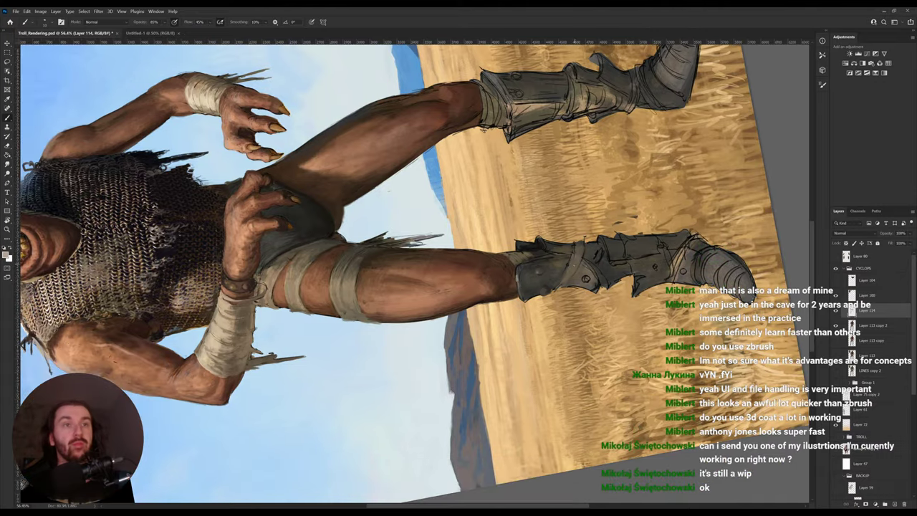
{"action": "key", "text": "r"}
{"action": "left_click_drag", "start_coordinate": [590, 239], "coordinate": [544, 287]}
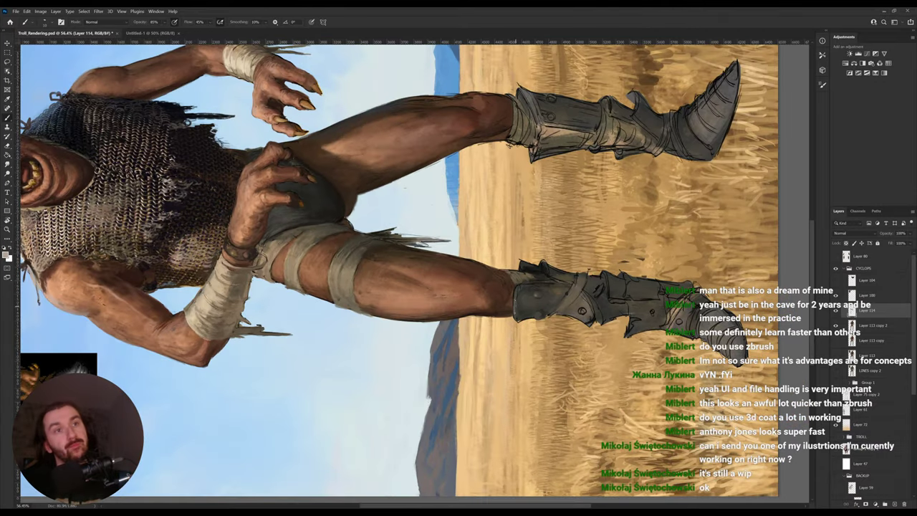
{"action": "key", "text": "o"}
{"action": "mouse_move", "coordinate": [524, 307]}
{"action": "left_mouse_down"}
{"action": "mouse_move", "coordinate": [519, 293]}
{"action": "mouse_move", "coordinate": [516, 309]}
{"action": "left_mouse_up"}
Refine the cloth and plate edge at the top of the wrapped leg's boot with tones sampled nearby.
{"action": "key", "text": "b"}
{"action": "left_click", "coordinate": [535, 269], "text": "alt"}
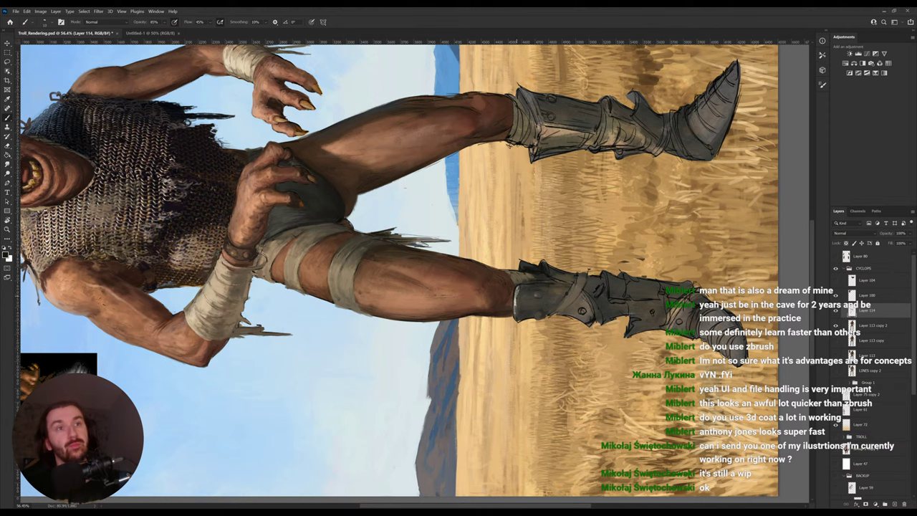
{"action": "key", "text": "r"}
{"action": "left_click_drag", "start_coordinate": [520, 288], "coordinate": [438, 378]}
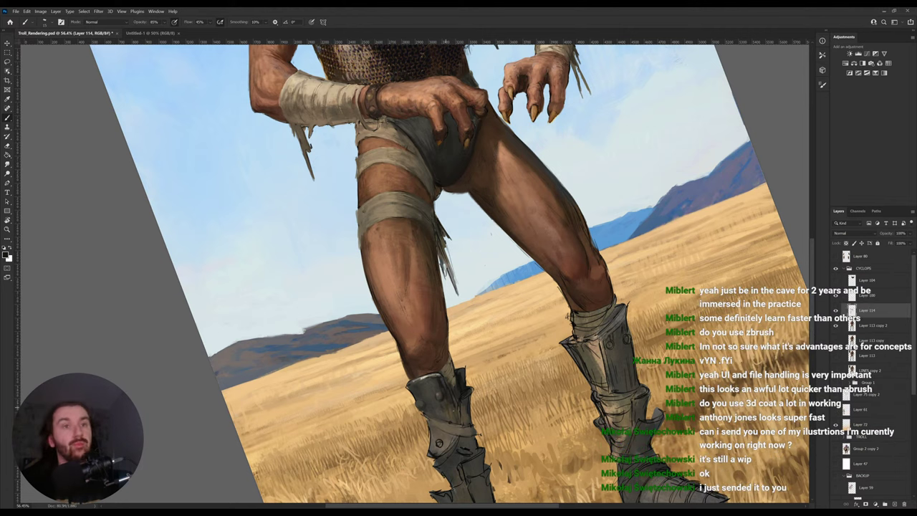
{"action": "key", "text": "i"}
{"action": "left_click", "coordinate": [453, 382], "text": "alt"}
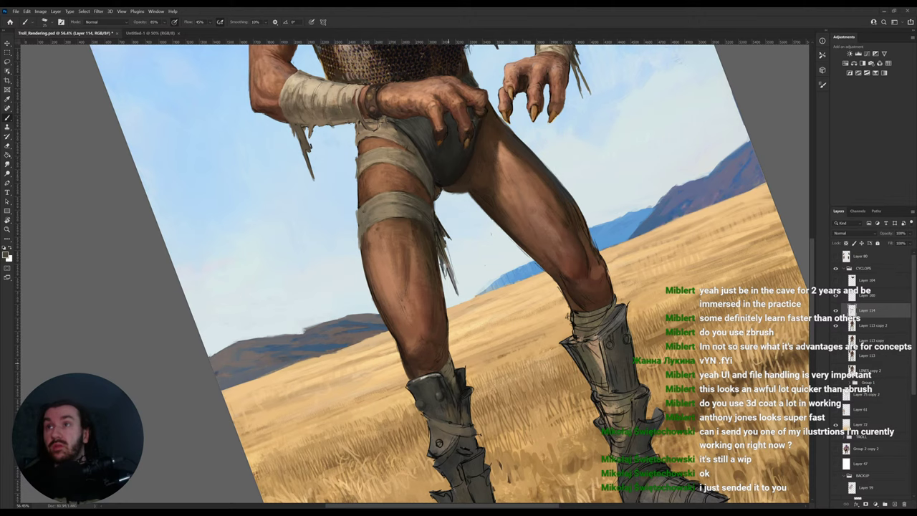
Switch to the Untitled-1 document, paste the viewer's antlered creature illustration and flip it horizontally.
{"action": "left_click", "coordinate": [152, 32]}
{"action": "key", "text": "ctrl+v"}
{"action": "left_click_drag", "start_coordinate": [417, 221], "coordinate": [437, 226]}
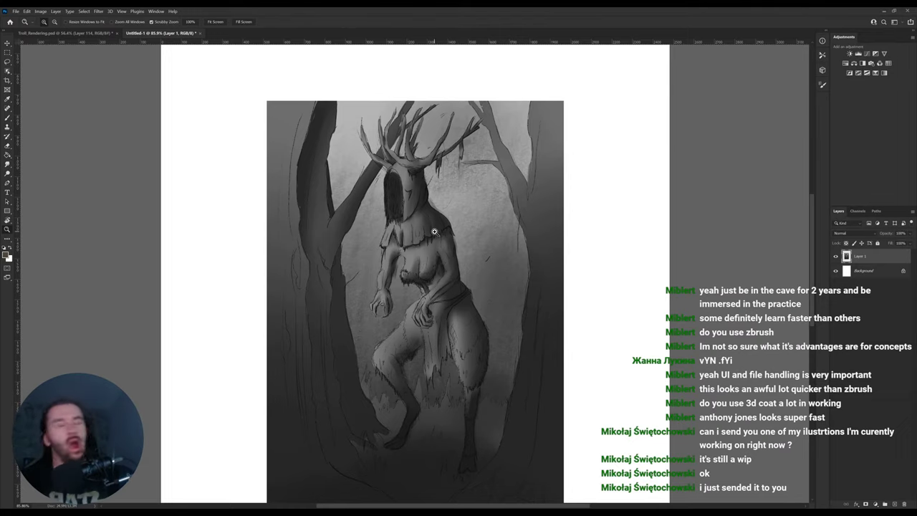
{"action": "key", "text": "ctrl+shift+h"}
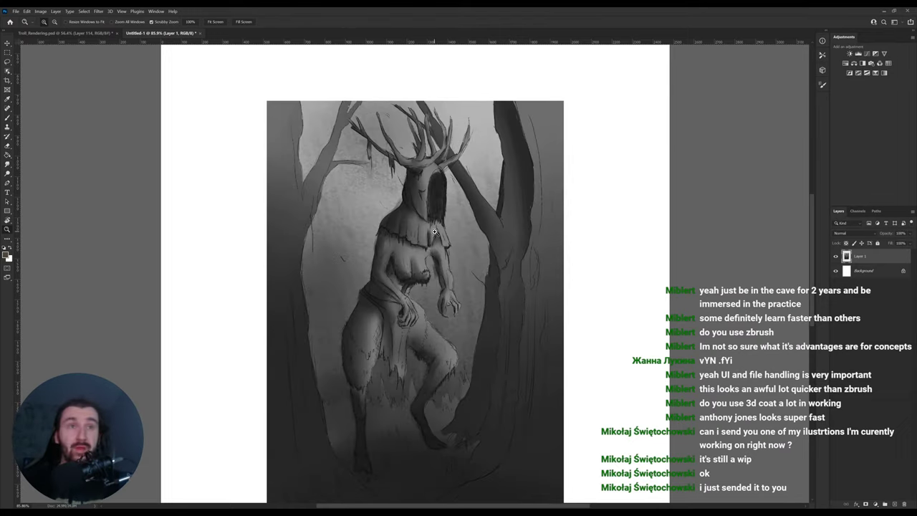
{"action": "left_click_drag", "start_coordinate": [486, 344], "coordinate": [481, 325]}
{"action": "left_click_drag", "start_coordinate": [398, 257], "coordinate": [349, 230]}
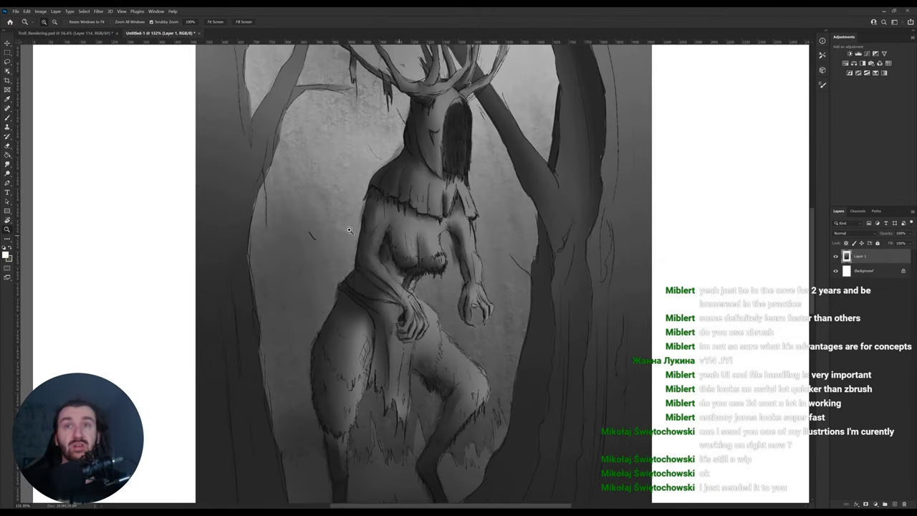
Try outlining the creature's breasts with red brush strokes.
{"action": "key", "text": "i"}
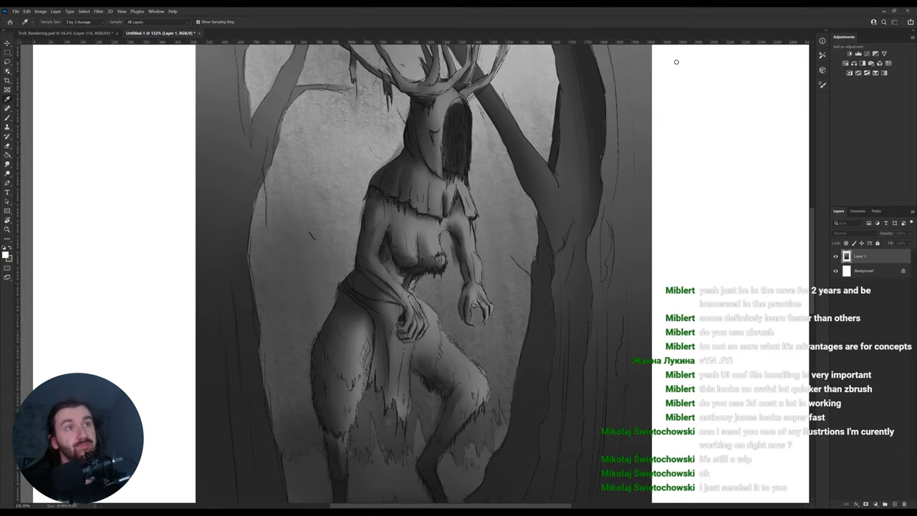
{"action": "key", "text": "b"}
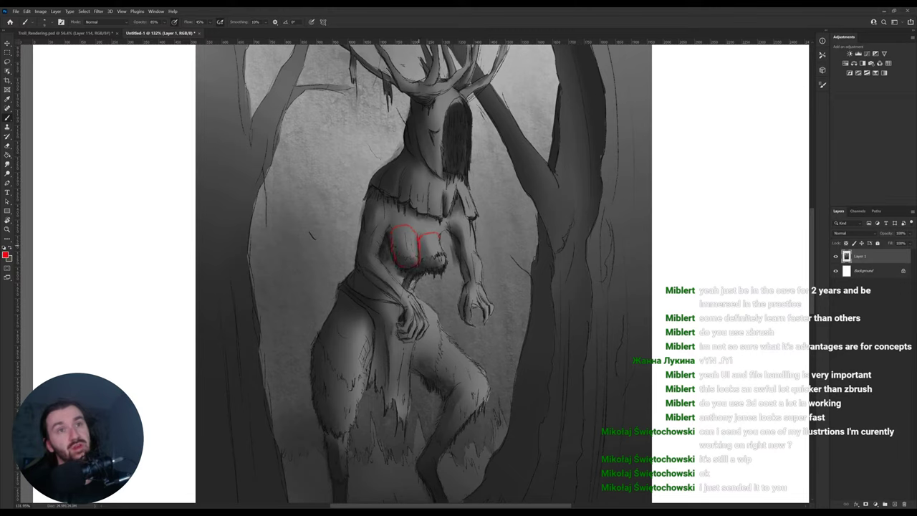
{"action": "key", "text": "ctrl+z"}
{"action": "key", "text": "ctrl+z"}
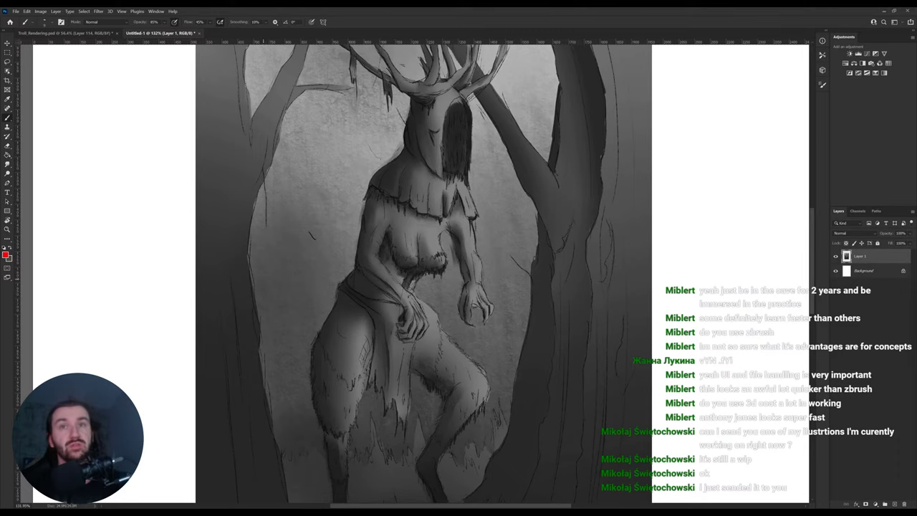
Draw a white ribcage oval in the empty background beside the creature's torso.
{"action": "key", "text": "z"}
{"action": "left_click_drag", "start_coordinate": [245, 255], "coordinate": [260, 253]}
{"action": "key", "text": "d"}
{"action": "key", "text": "x"}
{"action": "key", "text": "b"}
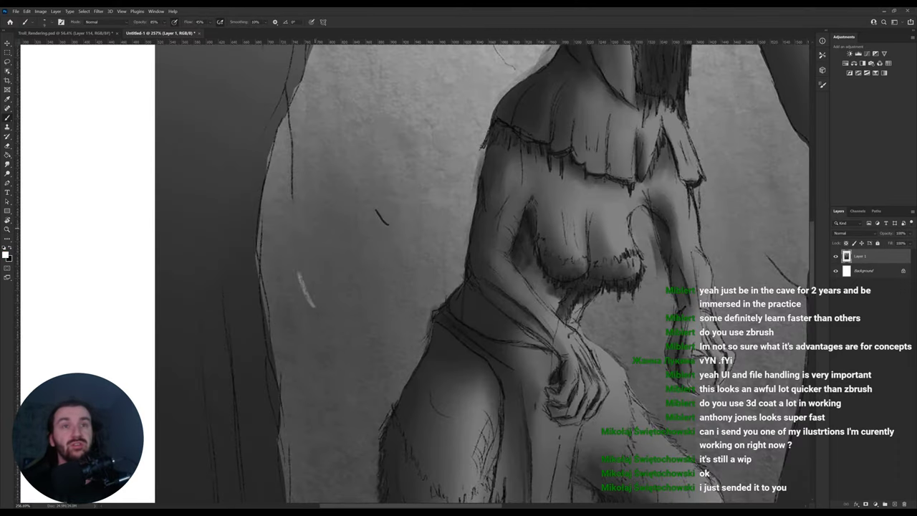
{"action": "mouse_move", "coordinate": [300, 286]}
{"action": "left_mouse_down"}
{"action": "mouse_move", "coordinate": [317, 320]}
{"action": "mouse_move", "coordinate": [344, 198]}
{"action": "left_mouse_up"}
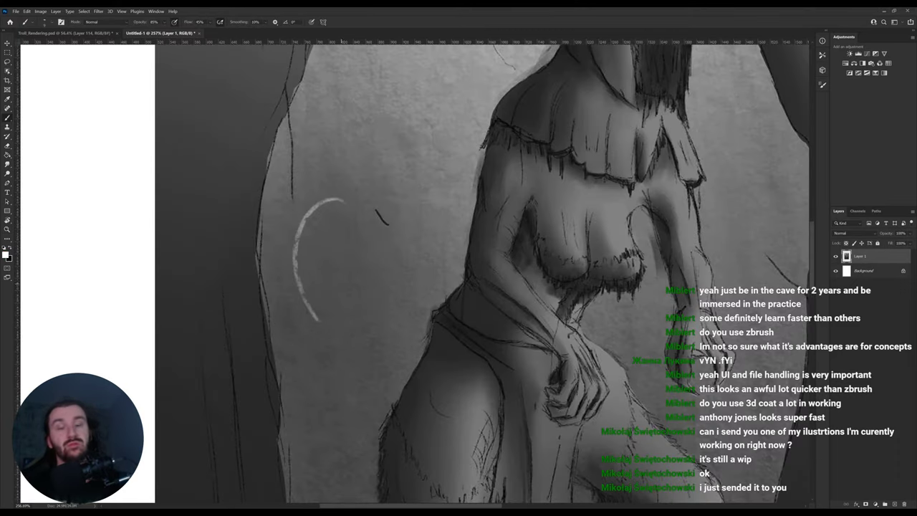
{"action": "key", "text": "ctrl+z"}
{"action": "mouse_move", "coordinate": [306, 312]}
{"action": "left_mouse_down"}
{"action": "mouse_move", "coordinate": [335, 191]}
{"action": "mouse_move", "coordinate": [291, 262]}
{"action": "left_mouse_up"}
{"action": "left_click_drag", "start_coordinate": [316, 209], "coordinate": [289, 263]}
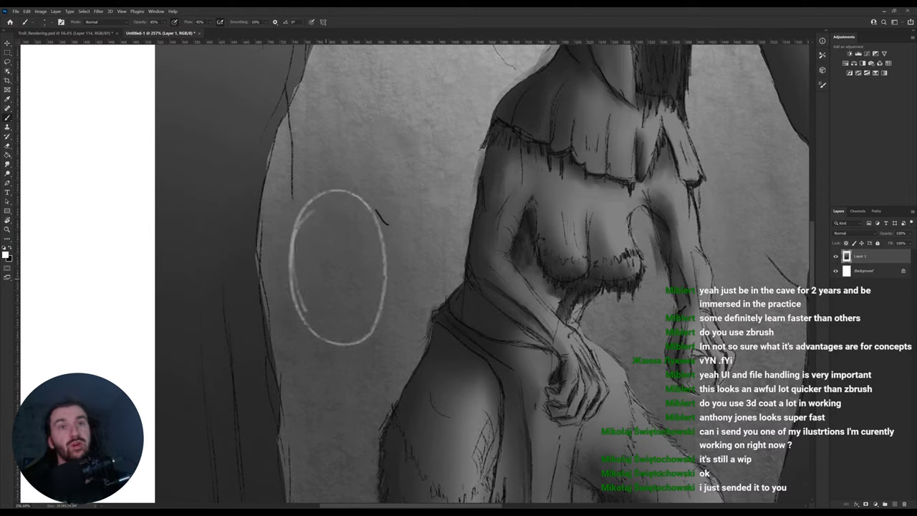
Add the collarbones, sternum and lower rib arch inside the ribcage oval.
{"action": "left_click_drag", "start_coordinate": [354, 227], "coordinate": [361, 274]}
{"action": "left_click_drag", "start_coordinate": [353, 228], "coordinate": [299, 212]}
{"action": "mouse_move", "coordinate": [354, 228]}
{"action": "left_mouse_down"}
{"action": "mouse_move", "coordinate": [381, 202]}
{"action": "mouse_move", "coordinate": [356, 238]}
{"action": "mouse_move", "coordinate": [361, 275]}
{"action": "left_mouse_up"}
{"action": "mouse_move", "coordinate": [318, 311]}
{"action": "left_mouse_down"}
{"action": "mouse_move", "coordinate": [359, 272]}
{"action": "mouse_move", "coordinate": [373, 301]}
{"action": "left_mouse_up"}
{"action": "mouse_move", "coordinate": [317, 312]}
{"action": "left_mouse_down"}
{"action": "mouse_move", "coordinate": [328, 291]}
{"action": "mouse_move", "coordinate": [365, 295]}
{"action": "mouse_move", "coordinate": [344, 273]}
{"action": "left_mouse_up"}
{"action": "left_click_drag", "start_coordinate": [311, 297], "coordinate": [355, 283]}
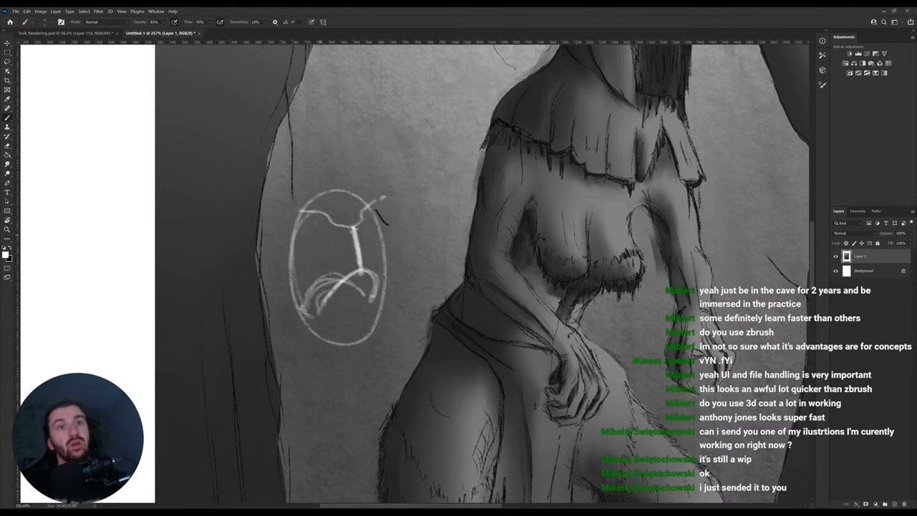
Sketch the shoulder joints and upper arms on both sides of the ribcage study.
{"action": "left_click_drag", "start_coordinate": [301, 213], "coordinate": [251, 269]}
{"action": "left_click_drag", "start_coordinate": [300, 215], "coordinate": [279, 270]}
{"action": "mouse_move", "coordinate": [385, 198]}
{"action": "left_mouse_down"}
{"action": "mouse_move", "coordinate": [419, 233]}
{"action": "mouse_move", "coordinate": [413, 244]}
{"action": "left_mouse_up"}
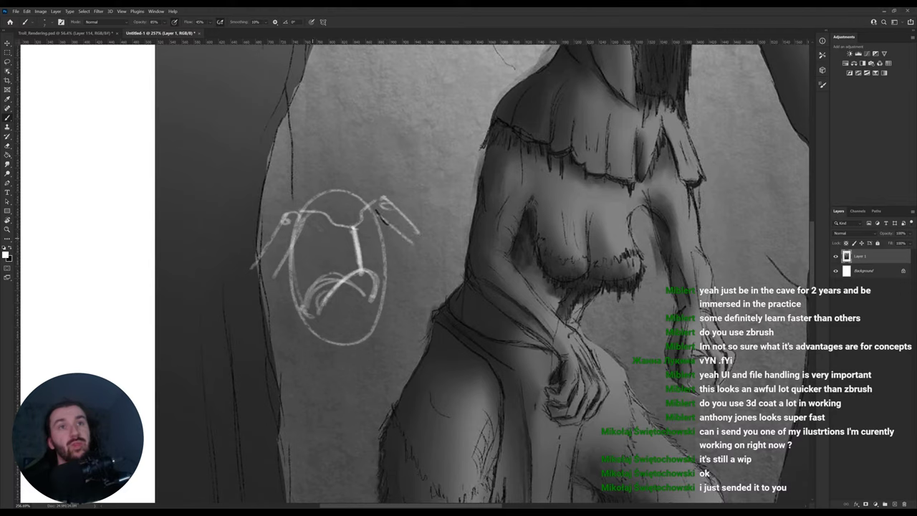
Draw the chest muscle lines and both breast shapes over the ribcage study, strengthening their contours and the sternum.
{"action": "left_click_drag", "start_coordinate": [300, 233], "coordinate": [356, 254]}
{"action": "left_click_drag", "start_coordinate": [310, 228], "coordinate": [352, 232]}
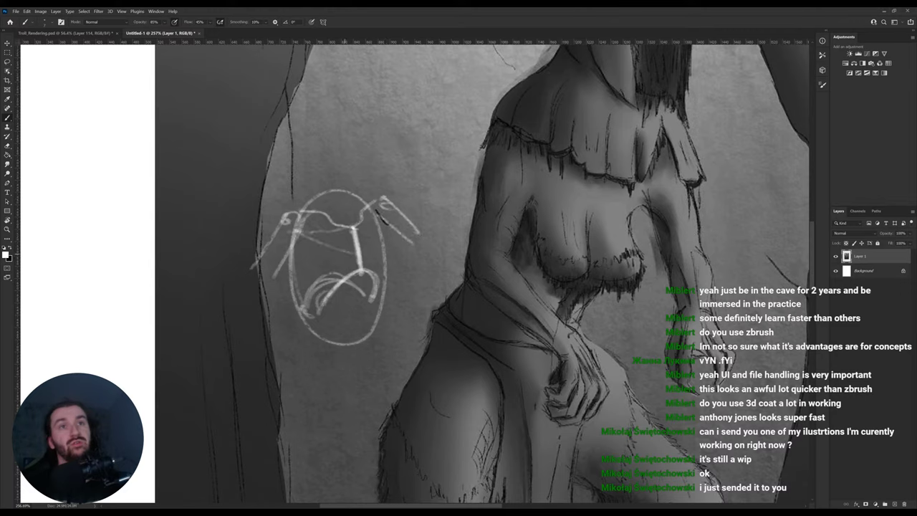
{"action": "mouse_move", "coordinate": [295, 240]}
{"action": "left_mouse_down"}
{"action": "mouse_move", "coordinate": [324, 263]}
{"action": "mouse_move", "coordinate": [344, 251]}
{"action": "mouse_move", "coordinate": [345, 232]}
{"action": "left_mouse_up"}
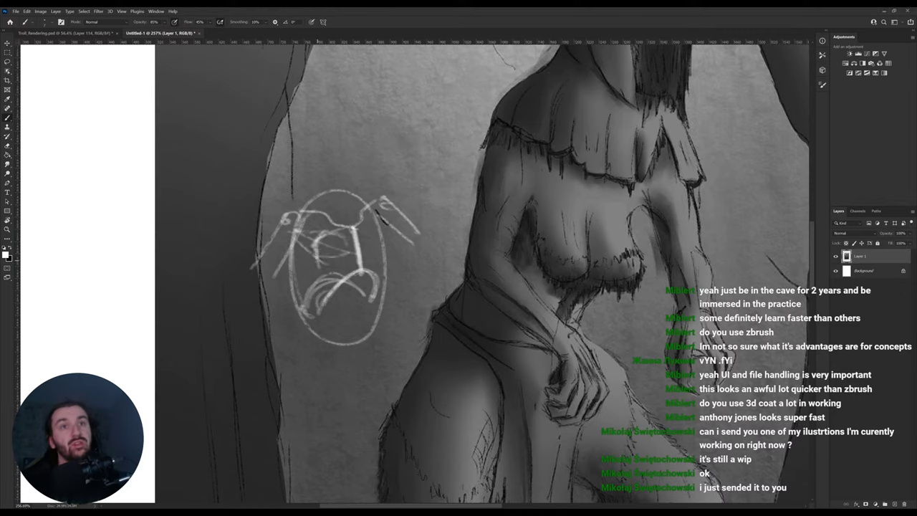
{"action": "mouse_move", "coordinate": [317, 260]}
{"action": "left_mouse_down"}
{"action": "mouse_move", "coordinate": [326, 286]}
{"action": "mouse_move", "coordinate": [348, 290]}
{"action": "left_mouse_up"}
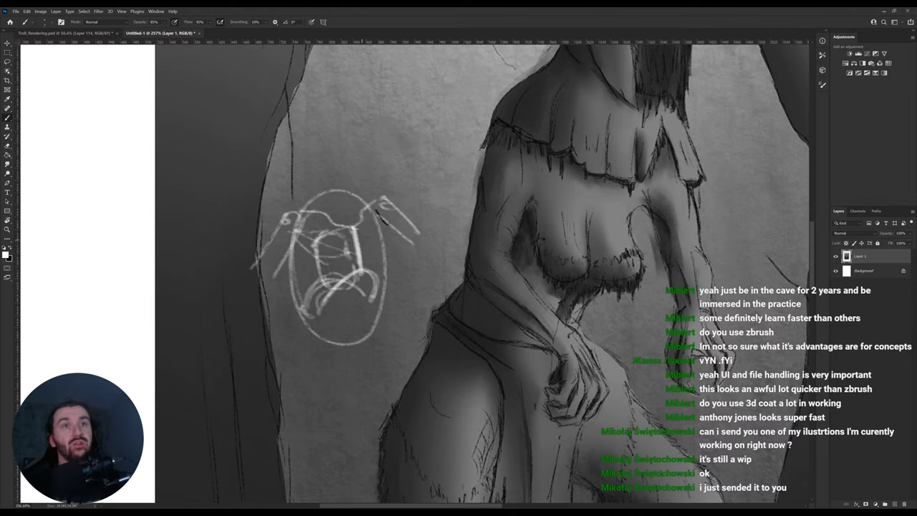
{"action": "mouse_move", "coordinate": [376, 229]}
{"action": "left_mouse_down"}
{"action": "mouse_move", "coordinate": [391, 266]}
{"action": "mouse_move", "coordinate": [372, 276]}
{"action": "mouse_move", "coordinate": [390, 281]}
{"action": "mouse_move", "coordinate": [375, 283]}
{"action": "left_mouse_up"}
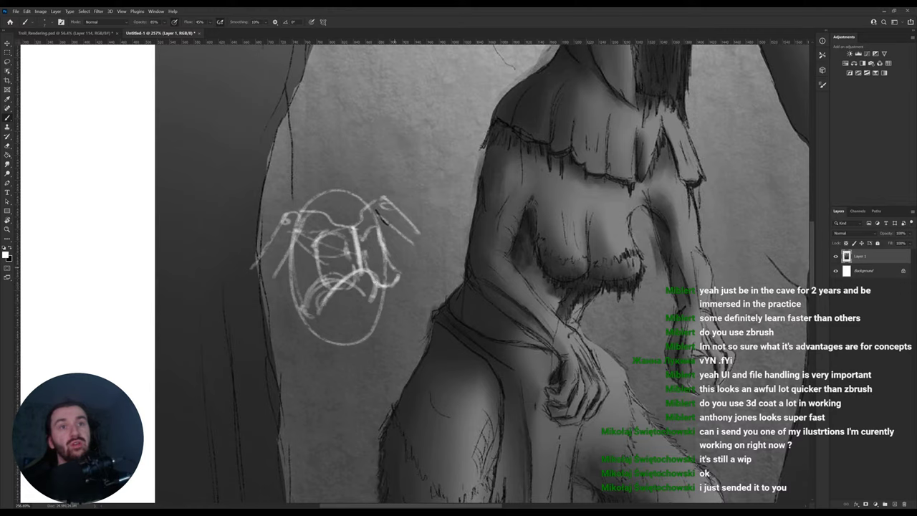
{"action": "left_click_drag", "start_coordinate": [328, 294], "coordinate": [363, 274]}
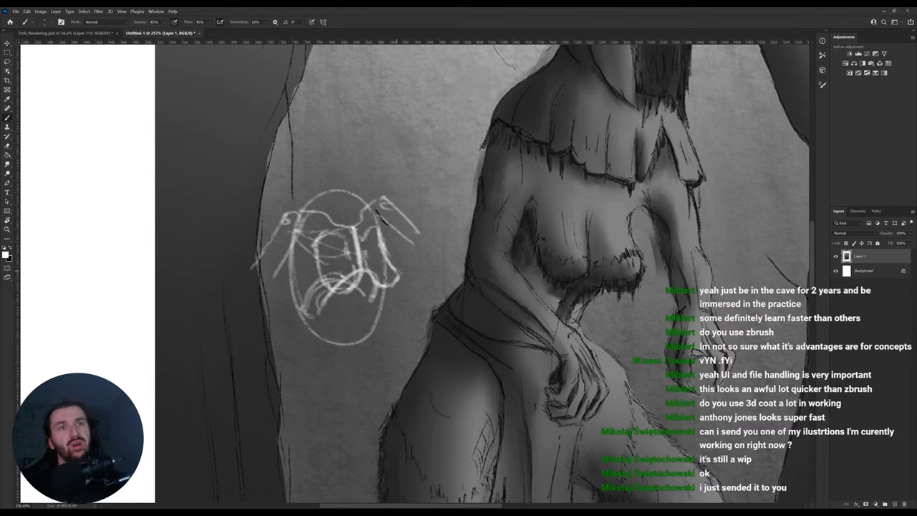
{"action": "mouse_move", "coordinate": [379, 229]}
{"action": "left_mouse_down"}
{"action": "mouse_move", "coordinate": [369, 272]}
{"action": "mouse_move", "coordinate": [377, 285]}
{"action": "left_mouse_up"}
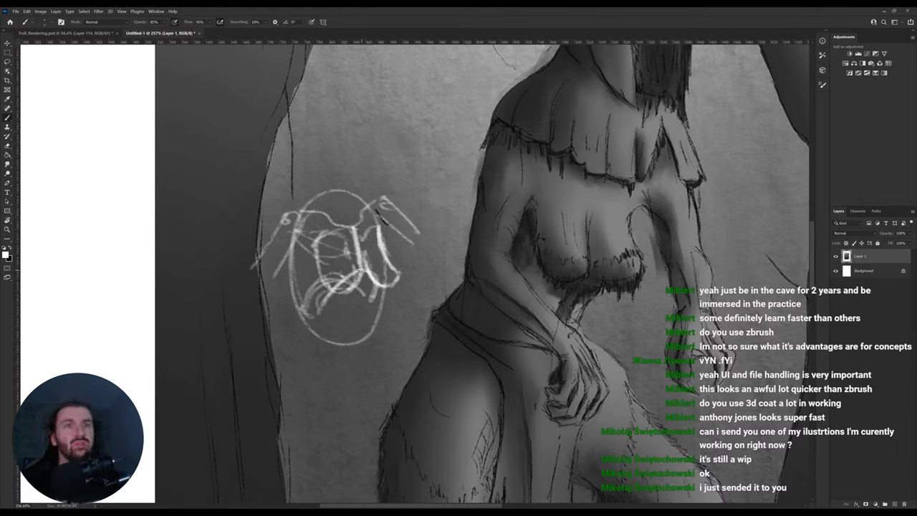
{"action": "left_click_drag", "start_coordinate": [355, 240], "coordinate": [359, 267]}
{"action": "mouse_move", "coordinate": [316, 242]}
{"action": "left_mouse_down"}
{"action": "mouse_move", "coordinate": [314, 271]}
{"action": "mouse_move", "coordinate": [327, 289]}
{"action": "left_mouse_up"}
Reduce the eraser size and clean up the strokes beside the sternum in the ribcage study.
{"action": "key", "text": "e"}
{"action": "key", "text": "bracketleft"}
{"action": "key", "text": "bracketleft"}
{"action": "key", "text": "bracketleft"}
{"action": "key", "text": "bracketleft"}
{"action": "key", "text": "bracketleft"}
{"action": "key", "text": "bracketleft"}
{"action": "left_click_drag", "start_coordinate": [361, 234], "coordinate": [365, 260]}
Sketch a white shoulder oval over the creature's near shoulder and mark the armpit below it.
{"action": "key", "text": "b"}
{"action": "key", "text": "ctrl+space"}
{"action": "mouse_move", "coordinate": [495, 244]}
{"action": "left_mouse_down"}
{"action": "mouse_move", "coordinate": [430, 248]}
{"action": "mouse_move", "coordinate": [460, 244]}
{"action": "left_mouse_up"}
{"action": "left_click_drag", "start_coordinate": [461, 241], "coordinate": [425, 294]}
{"action": "mouse_move", "coordinate": [433, 281]}
{"action": "left_mouse_down"}
{"action": "mouse_move", "coordinate": [503, 258]}
{"action": "mouse_move", "coordinate": [455, 212]}
{"action": "mouse_move", "coordinate": [492, 145]}
{"action": "mouse_move", "coordinate": [524, 177]}
{"action": "mouse_move", "coordinate": [470, 263]}
{"action": "mouse_move", "coordinate": [517, 241]}
{"action": "mouse_move", "coordinate": [494, 302]}
{"action": "left_mouse_up"}
{"action": "key", "text": "b"}
{"action": "mouse_move", "coordinate": [510, 259]}
{"action": "left_mouse_down"}
{"action": "mouse_move", "coordinate": [514, 281]}
{"action": "mouse_move", "coordinate": [511, 253]}
{"action": "mouse_move", "coordinate": [509, 259]}
{"action": "left_mouse_up"}
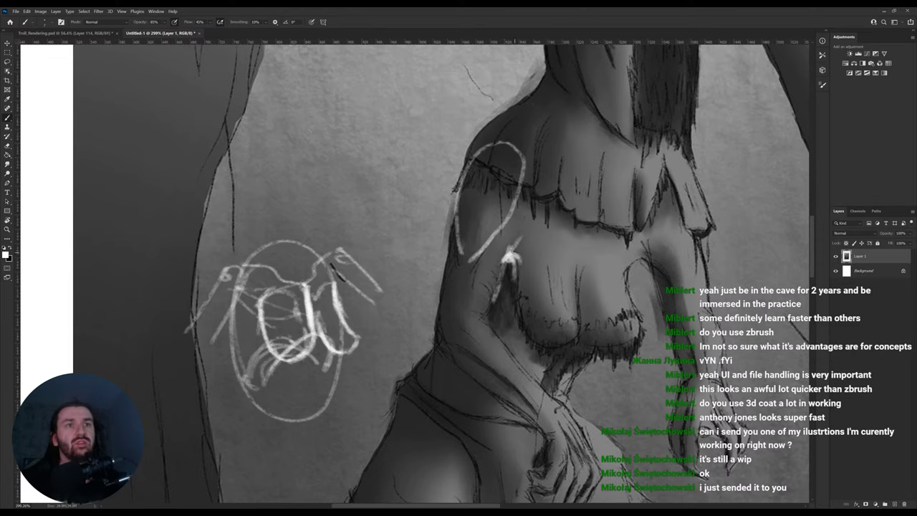
Redraw the collarbone and sternum lines over the creature's chest and add the lower rib arch.
{"action": "left_click_drag", "start_coordinate": [602, 201], "coordinate": [581, 254]}
{"action": "key", "text": "ctrl+z"}
{"action": "key", "text": "ctrl+z"}
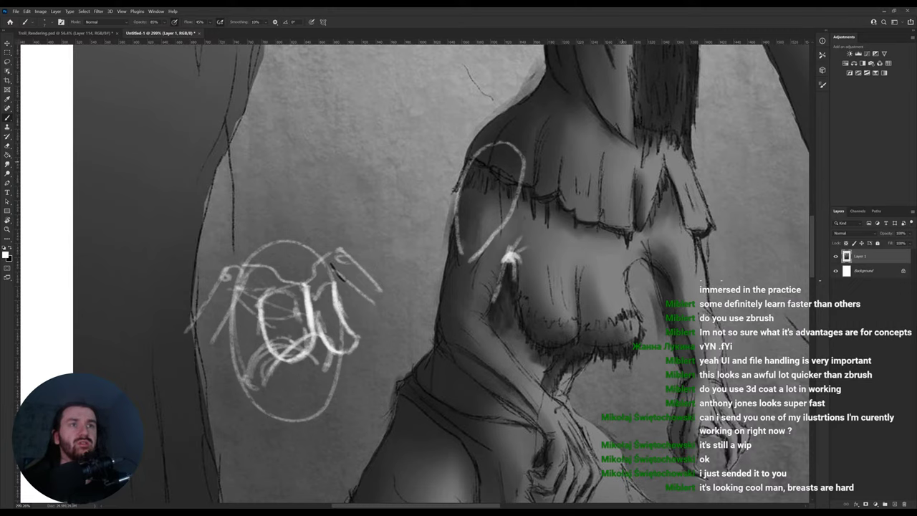
{"action": "mouse_move", "coordinate": [526, 140]}
{"action": "left_mouse_down"}
{"action": "mouse_move", "coordinate": [616, 162]}
{"action": "mouse_move", "coordinate": [587, 228]}
{"action": "mouse_move", "coordinate": [600, 176]}
{"action": "left_mouse_up"}
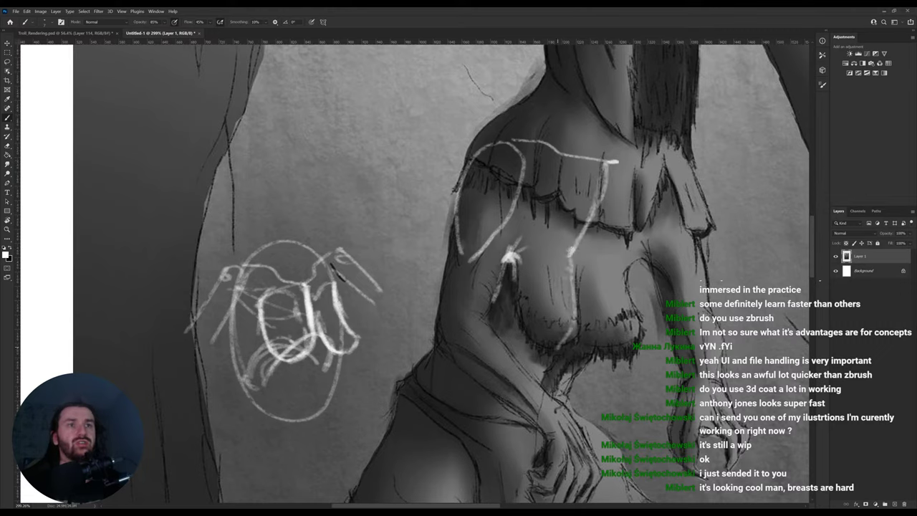
{"action": "mouse_move", "coordinate": [502, 301]}
{"action": "left_mouse_down"}
{"action": "mouse_move", "coordinate": [545, 264]}
{"action": "mouse_move", "coordinate": [596, 322]}
{"action": "left_mouse_up"}
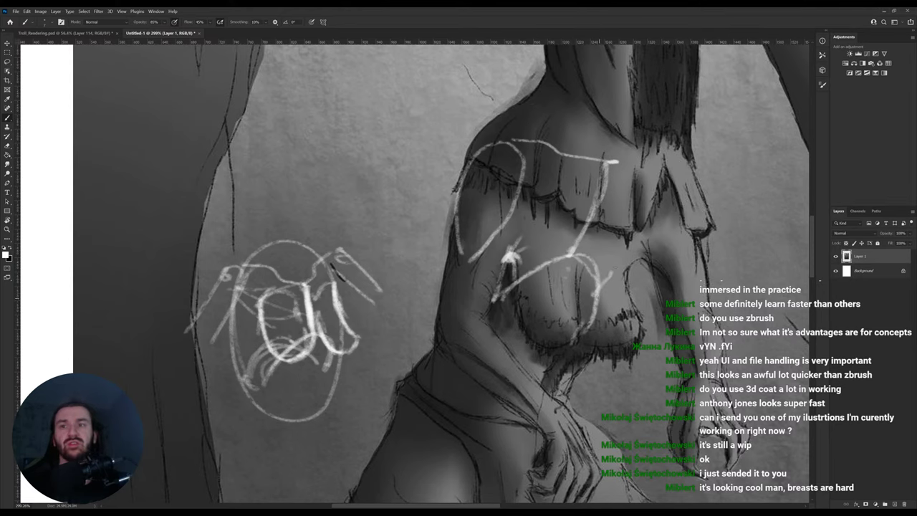
{"action": "left_click_drag", "start_coordinate": [620, 258], "coordinate": [582, 291]}
{"action": "left_click_drag", "start_coordinate": [562, 347], "coordinate": [594, 222]}
Outline the ribcage over the creature's torso and strengthen its far side down to the rib arch.
{"action": "left_click_drag", "start_coordinate": [470, 308], "coordinate": [617, 224]}
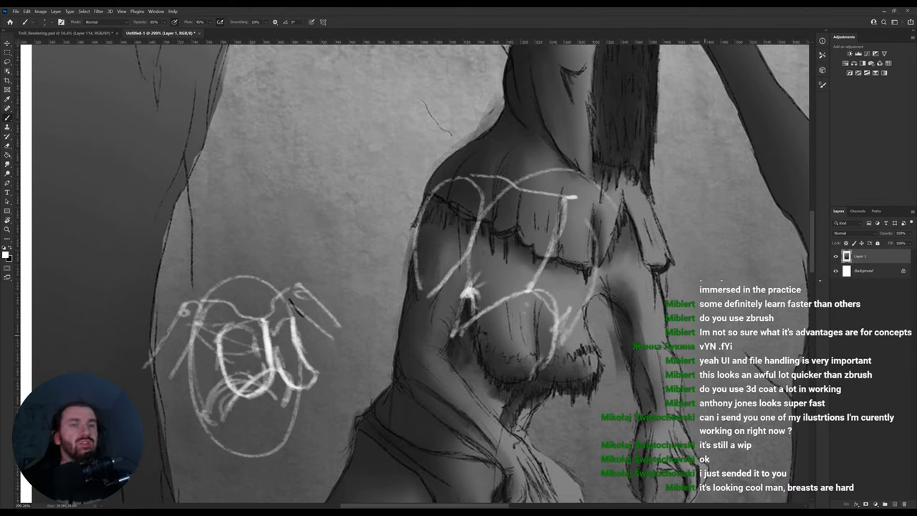
{"action": "mouse_move", "coordinate": [615, 253]}
{"action": "left_mouse_down"}
{"action": "mouse_move", "coordinate": [654, 297]}
{"action": "mouse_move", "coordinate": [651, 219]}
{"action": "mouse_move", "coordinate": [615, 195]}
{"action": "left_mouse_up"}
{"action": "left_click_drag", "start_coordinate": [604, 262], "coordinate": [613, 210]}
{"action": "left_click_drag", "start_coordinate": [570, 320], "coordinate": [601, 256]}
{"action": "mouse_move", "coordinate": [563, 326]}
{"action": "left_mouse_down"}
{"action": "mouse_move", "coordinate": [595, 280]}
{"action": "mouse_move", "coordinate": [576, 198]}
{"action": "mouse_move", "coordinate": [527, 169]}
{"action": "mouse_move", "coordinate": [563, 192]}
{"action": "mouse_move", "coordinate": [553, 178]}
{"action": "mouse_move", "coordinate": [543, 296]}
{"action": "left_mouse_up"}
{"action": "key", "text": "ctrl+z"}
Sketch the neck cylinder connecting the creature's head to the ribcage.
{"action": "mouse_move", "coordinate": [523, 201]}
{"action": "left_mouse_down"}
{"action": "mouse_move", "coordinate": [511, 106]}
{"action": "mouse_move", "coordinate": [544, 75]}
{"action": "mouse_move", "coordinate": [643, 154]}
{"action": "mouse_move", "coordinate": [585, 215]}
{"action": "mouse_move", "coordinate": [529, 206]}
{"action": "mouse_move", "coordinate": [526, 176]}
{"action": "mouse_move", "coordinate": [531, 246]}
{"action": "mouse_move", "coordinate": [520, 265]}
{"action": "left_mouse_up"}
{"action": "left_click_drag", "start_coordinate": [550, 218], "coordinate": [546, 276]}
{"action": "left_click_drag", "start_coordinate": [518, 205], "coordinate": [515, 269]}
{"action": "mouse_move", "coordinate": [549, 221]}
{"action": "left_mouse_down"}
{"action": "mouse_move", "coordinate": [547, 266]}
{"action": "mouse_move", "coordinate": [549, 210]}
{"action": "left_mouse_up"}
Block in both upper arms as cylinders down to the elbows and reinforce the sternum line.
{"action": "left_click_drag", "start_coordinate": [399, 298], "coordinate": [387, 381]}
{"action": "left_click_drag", "start_coordinate": [407, 295], "coordinate": [389, 392]}
{"action": "mouse_move", "coordinate": [392, 391]}
{"action": "left_mouse_down"}
{"action": "mouse_move", "coordinate": [423, 371]}
{"action": "mouse_move", "coordinate": [437, 378]}
{"action": "left_mouse_up"}
{"action": "mouse_move", "coordinate": [398, 381]}
{"action": "left_mouse_down"}
{"action": "mouse_move", "coordinate": [440, 377]}
{"action": "mouse_move", "coordinate": [459, 267]}
{"action": "left_mouse_up"}
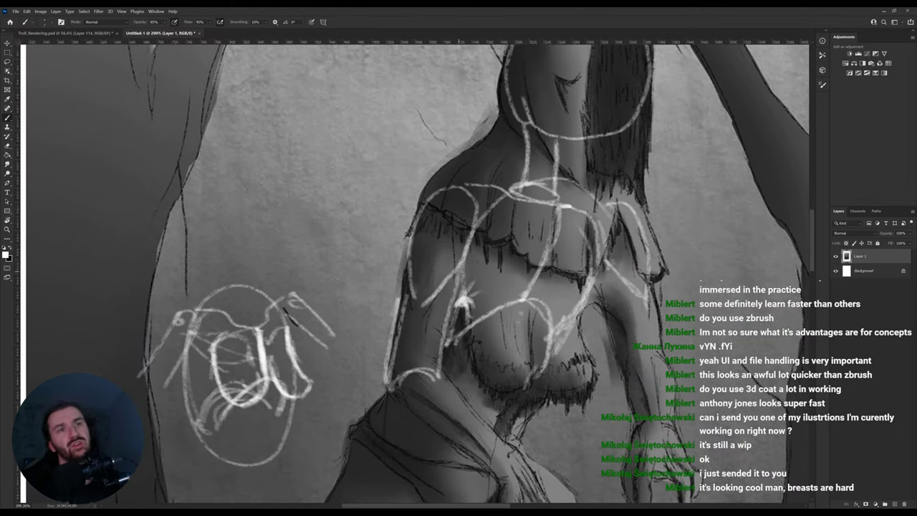
{"action": "mouse_move", "coordinate": [608, 277]}
{"action": "left_mouse_down"}
{"action": "mouse_move", "coordinate": [629, 358]}
{"action": "mouse_move", "coordinate": [660, 361]}
{"action": "left_mouse_up"}
{"action": "mouse_move", "coordinate": [648, 289]}
{"action": "left_mouse_down"}
{"action": "mouse_move", "coordinate": [660, 361]}
{"action": "mouse_move", "coordinate": [650, 308]}
{"action": "left_mouse_up"}
{"action": "mouse_move", "coordinate": [556, 210]}
{"action": "left_mouse_down"}
{"action": "mouse_move", "coordinate": [558, 189]}
{"action": "mouse_move", "coordinate": [523, 275]}
{"action": "left_mouse_up"}
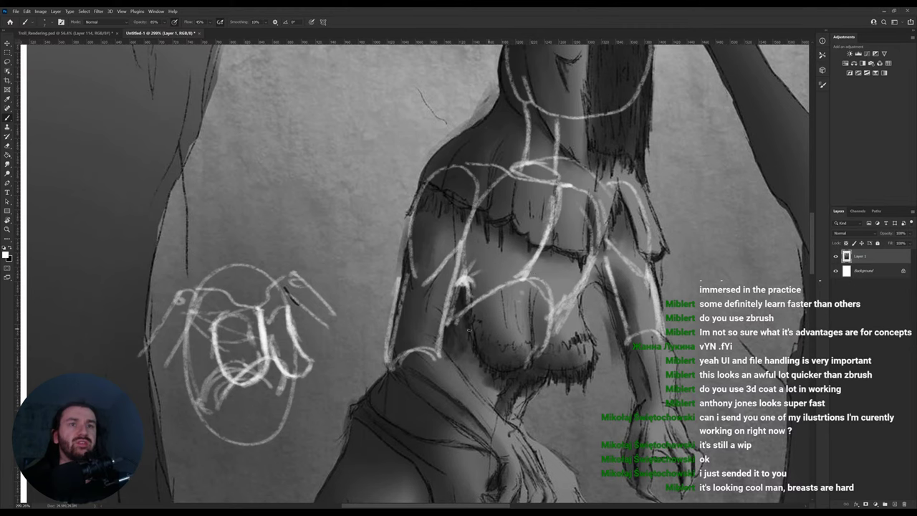
Draw the pelvis as an oval with a hip line and connect it to the ribcage with waist lines.
{"action": "scroll", "coordinate": [469, 330], "scroll_direction": "down", "scroll_amount": 3}
{"action": "left_click_drag", "start_coordinate": [382, 337], "coordinate": [544, 349]}
{"action": "mouse_move", "coordinate": [381, 342]}
{"action": "left_mouse_down"}
{"action": "mouse_move", "coordinate": [511, 393]}
{"action": "mouse_move", "coordinate": [539, 352]}
{"action": "mouse_move", "coordinate": [434, 317]}
{"action": "mouse_move", "coordinate": [538, 351]}
{"action": "left_mouse_up"}
{"action": "mouse_move", "coordinate": [446, 323]}
{"action": "left_mouse_down"}
{"action": "mouse_move", "coordinate": [494, 400]}
{"action": "mouse_move", "coordinate": [449, 313]}
{"action": "mouse_move", "coordinate": [447, 271]}
{"action": "mouse_move", "coordinate": [459, 287]}
{"action": "mouse_move", "coordinate": [525, 101]}
{"action": "mouse_move", "coordinate": [526, 153]}
{"action": "mouse_move", "coordinate": [443, 268]}
{"action": "left_mouse_up"}
{"action": "key", "text": "ctrl+z"}
{"action": "key", "text": "ctrl+z"}
{"action": "mouse_move", "coordinate": [537, 92]}
{"action": "left_mouse_down"}
{"action": "mouse_move", "coordinate": [501, 197]}
{"action": "mouse_move", "coordinate": [445, 299]}
{"action": "left_mouse_up"}
{"action": "mouse_move", "coordinate": [498, 390]}
{"action": "left_mouse_down"}
{"action": "mouse_move", "coordinate": [506, 339]}
{"action": "mouse_move", "coordinate": [552, 231]}
{"action": "left_mouse_up"}
{"action": "left_click_drag", "start_coordinate": [537, 362], "coordinate": [574, 255]}
{"action": "left_click_drag", "start_coordinate": [386, 330], "coordinate": [479, 226]}
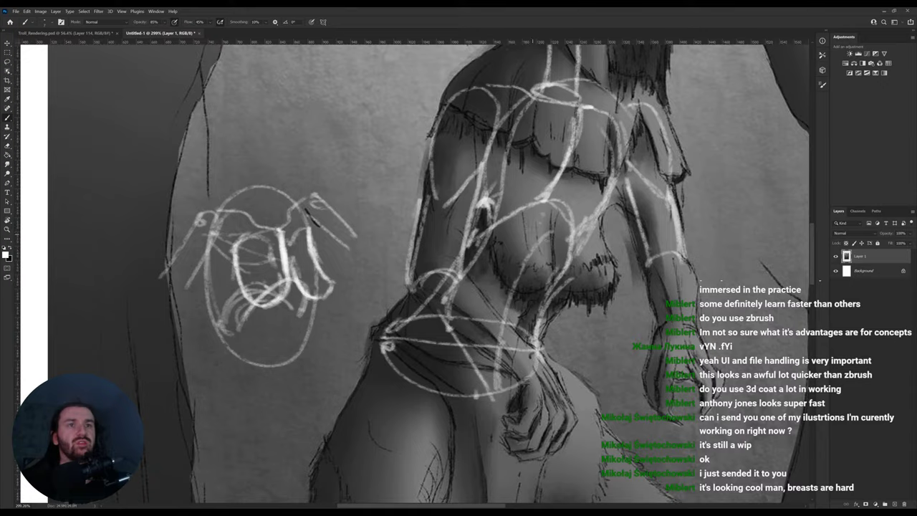
Create a new layer and sketch a red ribcage oval with sternum line, rib arch and shoulder lines beside the creature.
{"action": "key", "text": "z"}
{"action": "left_click_drag", "start_coordinate": [552, 245], "coordinate": [540, 232]}
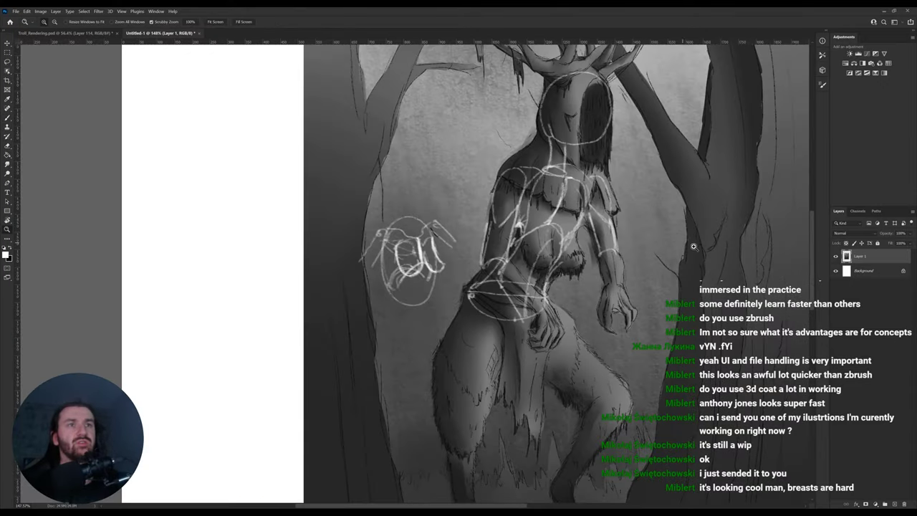
{"action": "left_click_drag", "start_coordinate": [742, 249], "coordinate": [615, 265]}
{"action": "left_click_drag", "start_coordinate": [548, 233], "coordinate": [587, 234]}
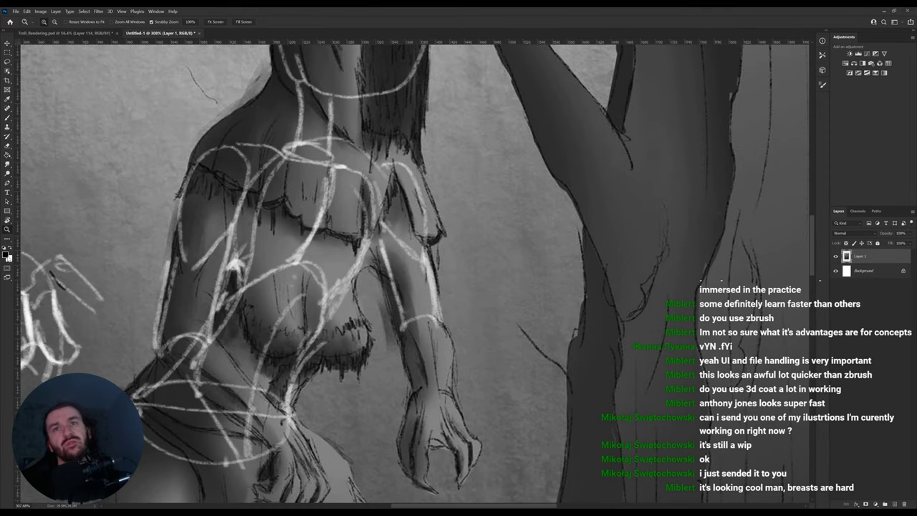
{"action": "key", "text": "i"}
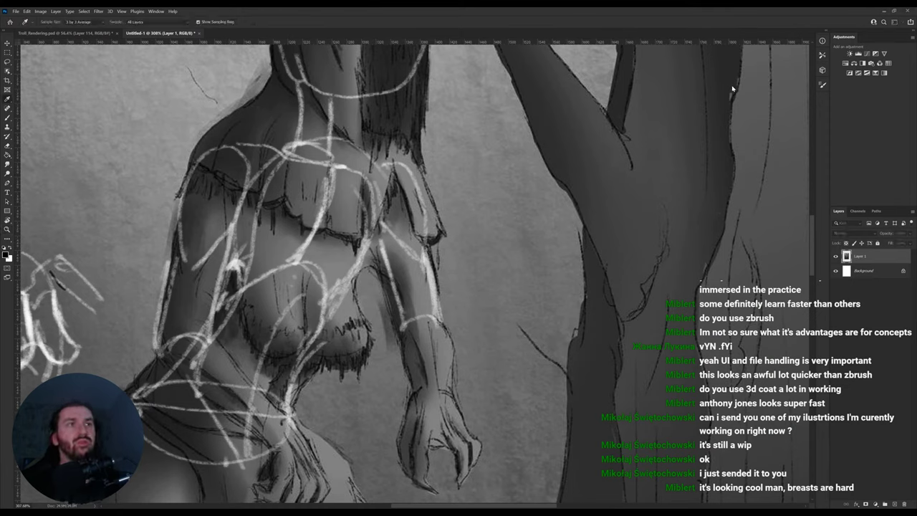
{"action": "key", "text": "z"}
{"action": "key", "text": "ctrl+shift+alt+n"}
{"action": "key", "text": "b"}
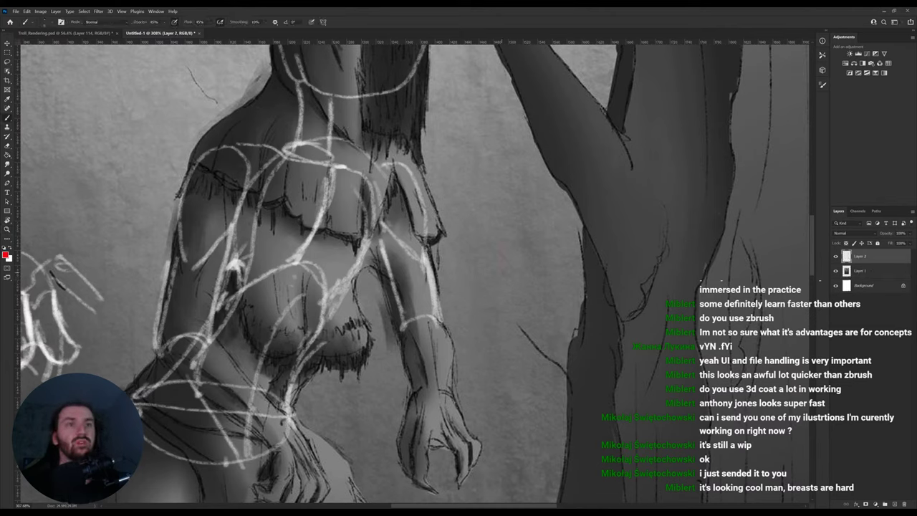
{"action": "left_click_drag", "start_coordinate": [545, 215], "coordinate": [517, 225]}
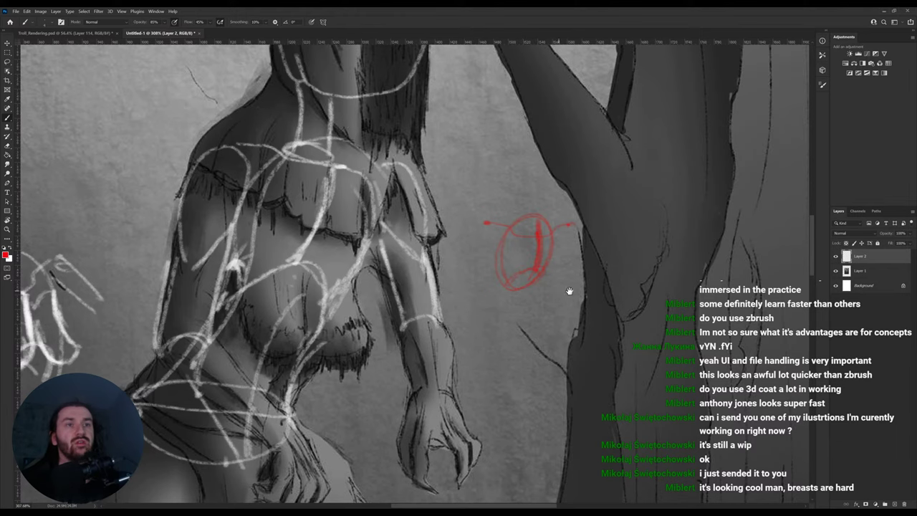
Move the ribcage sketch onto the blank white margin beside the illustration and turn its red lines dark grey with Hue/Saturation.
{"action": "left_click_drag", "start_coordinate": [570, 291], "coordinate": [336, 257]}
{"action": "key", "text": "z"}
{"action": "mouse_move", "coordinate": [516, 267]}
{"action": "left_mouse_down"}
{"action": "mouse_move", "coordinate": [444, 266]}
{"action": "mouse_move", "coordinate": [660, 258]}
{"action": "left_mouse_up"}
{"action": "key", "text": "v"}
{"action": "left_click_drag", "start_coordinate": [659, 258], "coordinate": [590, 270]}
{"action": "key", "text": "ctrl+u"}
{"action": "left_click_drag", "start_coordinate": [287, 210], "coordinate": [258, 196]}
{"action": "key", "text": "z"}
{"action": "left_click_drag", "start_coordinate": [487, 281], "coordinate": [502, 277]}
{"action": "key", "text": "x"}
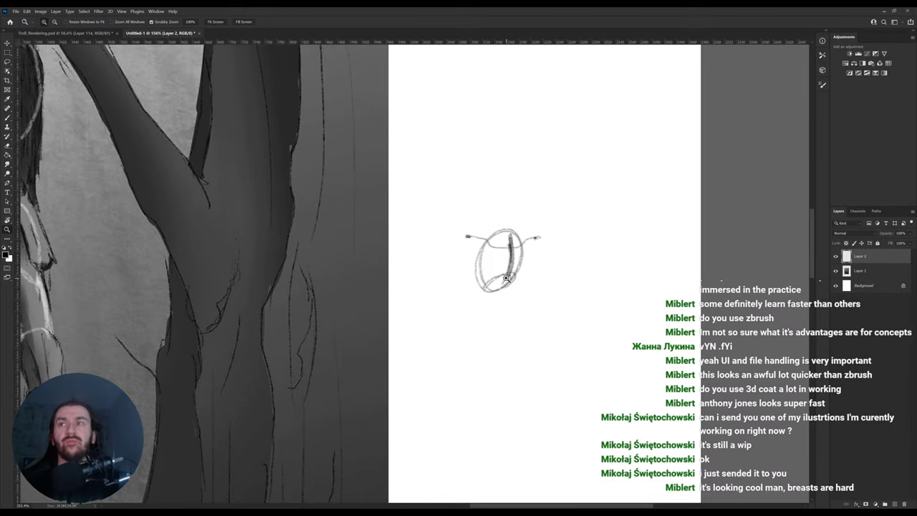
Add shoulder joints and upper-arm cylinders to the ribcage sketch in black.
{"action": "key", "text": "b"}
{"action": "mouse_move", "coordinate": [463, 247]}
{"action": "left_mouse_down"}
{"action": "mouse_move", "coordinate": [471, 240]}
{"action": "mouse_move", "coordinate": [462, 241]}
{"action": "left_mouse_up"}
{"action": "mouse_move", "coordinate": [464, 236]}
{"action": "left_mouse_down"}
{"action": "mouse_move", "coordinate": [428, 283]}
{"action": "mouse_move", "coordinate": [444, 286]}
{"action": "mouse_move", "coordinate": [472, 246]}
{"action": "mouse_move", "coordinate": [537, 241]}
{"action": "mouse_move", "coordinate": [557, 287]}
{"action": "left_mouse_up"}
{"action": "mouse_move", "coordinate": [529, 247]}
{"action": "left_mouse_down"}
{"action": "mouse_move", "coordinate": [547, 288]}
{"action": "mouse_move", "coordinate": [570, 284]}
{"action": "mouse_move", "coordinate": [557, 293]}
{"action": "left_mouse_up"}
Draw the mannequin's waist and pelvis below the ribcage, and its neck and oval head above.
{"action": "key", "text": "z"}
{"action": "left_click_drag", "start_coordinate": [529, 331], "coordinate": [567, 266]}
{"action": "key", "text": "b"}
{"action": "mouse_move", "coordinate": [545, 217]}
{"action": "left_mouse_down"}
{"action": "mouse_move", "coordinate": [561, 243]}
{"action": "mouse_move", "coordinate": [549, 235]}
{"action": "mouse_move", "coordinate": [572, 219]}
{"action": "left_mouse_up"}
{"action": "mouse_move", "coordinate": [532, 249]}
{"action": "left_mouse_down"}
{"action": "mouse_move", "coordinate": [529, 259]}
{"action": "mouse_move", "coordinate": [553, 274]}
{"action": "mouse_move", "coordinate": [568, 271]}
{"action": "mouse_move", "coordinate": [578, 238]}
{"action": "mouse_move", "coordinate": [575, 256]}
{"action": "left_mouse_up"}
{"action": "mouse_move", "coordinate": [573, 198]}
{"action": "left_mouse_down"}
{"action": "mouse_move", "coordinate": [575, 239]}
{"action": "mouse_move", "coordinate": [582, 218]}
{"action": "mouse_move", "coordinate": [565, 221]}
{"action": "mouse_move", "coordinate": [578, 205]}
{"action": "mouse_move", "coordinate": [583, 164]}
{"action": "mouse_move", "coordinate": [595, 194]}
{"action": "mouse_move", "coordinate": [589, 207]}
{"action": "mouse_move", "coordinate": [577, 205]}
{"action": "mouse_move", "coordinate": [596, 177]}
{"action": "mouse_move", "coordinate": [570, 193]}
{"action": "mouse_move", "coordinate": [592, 169]}
{"action": "left_mouse_up"}
{"action": "left_click_drag", "start_coordinate": [604, 256], "coordinate": [608, 211]}
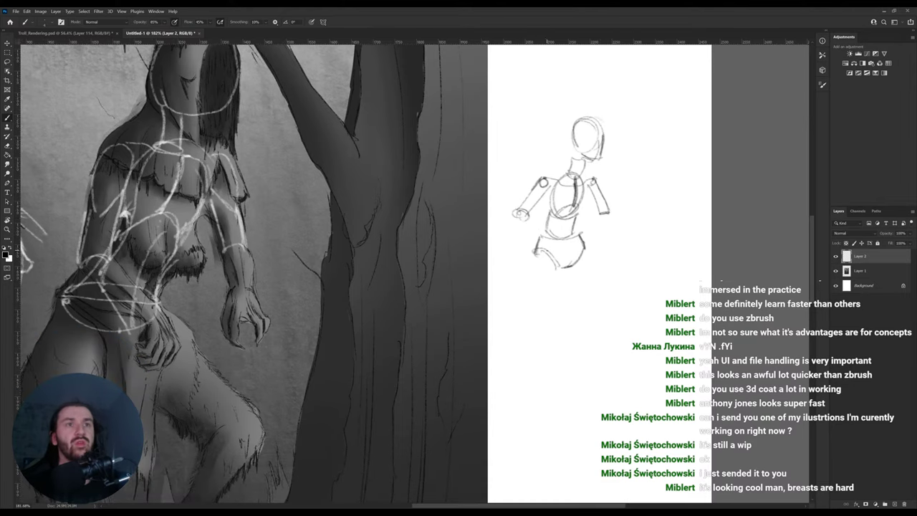
Sketch both forearms bent in front of the mannequin's body, ending in simple block hands.
{"action": "left_click_drag", "start_coordinate": [561, 249], "coordinate": [571, 244]}
{"action": "mouse_move", "coordinate": [528, 209]}
{"action": "left_mouse_down"}
{"action": "mouse_move", "coordinate": [570, 243]}
{"action": "mouse_move", "coordinate": [564, 249]}
{"action": "left_mouse_up"}
{"action": "mouse_move", "coordinate": [605, 225]}
{"action": "left_mouse_down"}
{"action": "mouse_move", "coordinate": [612, 230]}
{"action": "mouse_move", "coordinate": [589, 229]}
{"action": "mouse_move", "coordinate": [611, 227]}
{"action": "left_mouse_up"}
{"action": "mouse_move", "coordinate": [594, 234]}
{"action": "left_mouse_down"}
{"action": "mouse_move", "coordinate": [611, 228]}
{"action": "mouse_move", "coordinate": [595, 245]}
{"action": "left_mouse_up"}
{"action": "left_click_drag", "start_coordinate": [595, 244], "coordinate": [601, 237]}
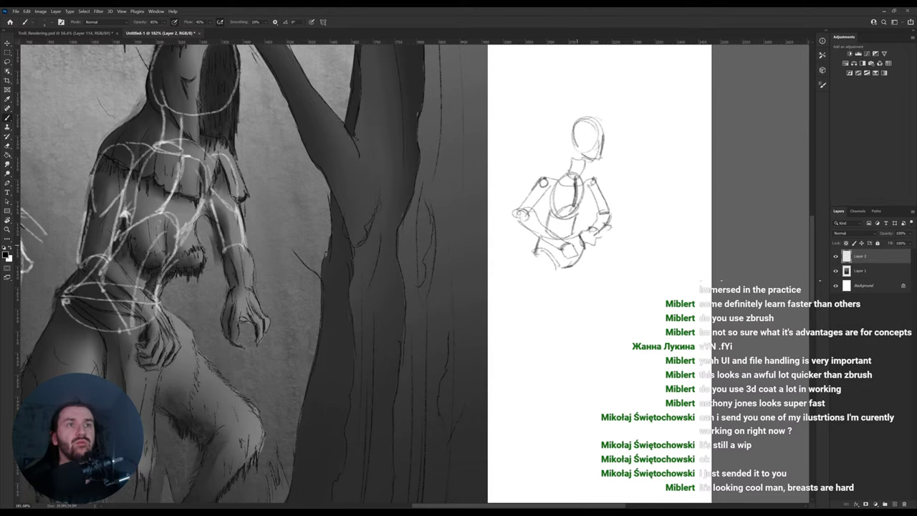
Draw the mannequin's bent legs with tapered thighs, knee joints, lower legs and feet.
{"action": "scroll", "coordinate": [564, 255], "scroll_direction": "down", "scroll_amount": 3}
{"action": "mouse_move", "coordinate": [536, 166]}
{"action": "left_mouse_down"}
{"action": "mouse_move", "coordinate": [521, 225]}
{"action": "mouse_move", "coordinate": [539, 215]}
{"action": "mouse_move", "coordinate": [558, 172]}
{"action": "mouse_move", "coordinate": [532, 224]}
{"action": "left_mouse_up"}
{"action": "left_click_drag", "start_coordinate": [587, 164], "coordinate": [613, 211]}
{"action": "mouse_move", "coordinate": [570, 185]}
{"action": "left_mouse_down"}
{"action": "mouse_move", "coordinate": [614, 215]}
{"action": "mouse_move", "coordinate": [573, 245]}
{"action": "mouse_move", "coordinate": [588, 249]}
{"action": "mouse_move", "coordinate": [618, 218]}
{"action": "mouse_move", "coordinate": [614, 211]}
{"action": "left_mouse_up"}
{"action": "mouse_move", "coordinate": [575, 240]}
{"action": "left_mouse_down"}
{"action": "mouse_move", "coordinate": [589, 283]}
{"action": "mouse_move", "coordinate": [603, 285]}
{"action": "left_mouse_up"}
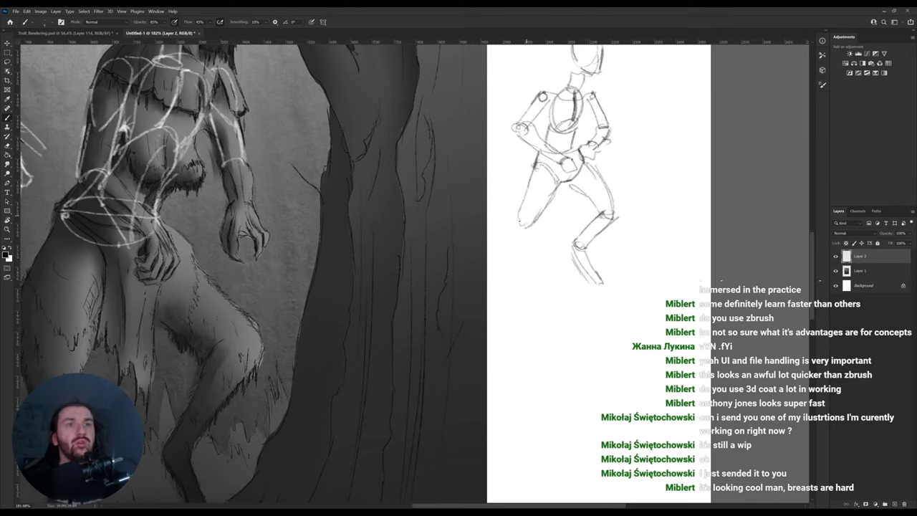
{"action": "left_click_drag", "start_coordinate": [525, 219], "coordinate": [506, 281]}
{"action": "left_click_drag", "start_coordinate": [529, 243], "coordinate": [510, 281]}
{"action": "mouse_move", "coordinate": [532, 242]}
{"action": "left_mouse_down"}
{"action": "mouse_move", "coordinate": [505, 285]}
{"action": "mouse_move", "coordinate": [536, 293]}
{"action": "mouse_move", "coordinate": [539, 354]}
{"action": "left_mouse_up"}
Start a second mannequin above the first with ovals for the head and ribcage, a spine line and a hip line.
{"action": "mouse_move", "coordinate": [600, 303]}
{"action": "left_mouse_down"}
{"action": "mouse_move", "coordinate": [642, 398]}
{"action": "mouse_move", "coordinate": [614, 273]}
{"action": "mouse_move", "coordinate": [584, 285]}
{"action": "left_mouse_up"}
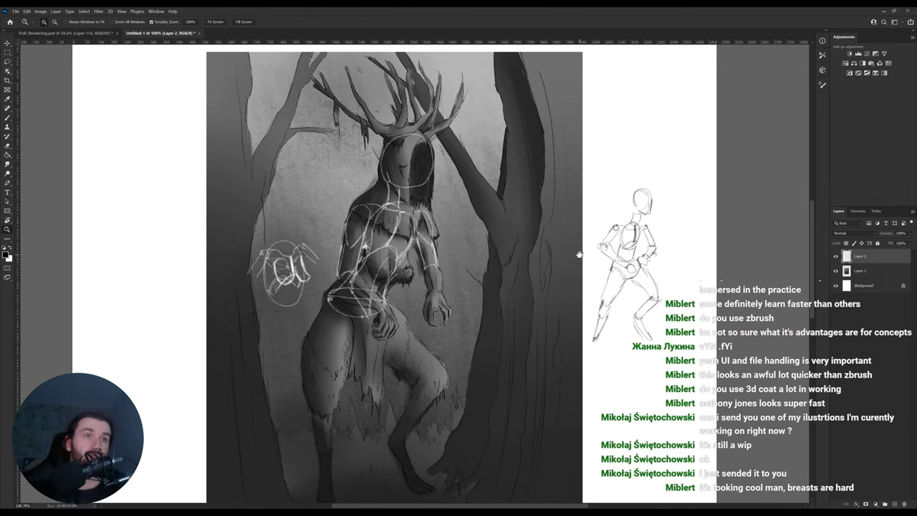
{"action": "left_click_drag", "start_coordinate": [610, 161], "coordinate": [549, 278]}
{"action": "left_click_drag", "start_coordinate": [561, 241], "coordinate": [615, 214]}
{"action": "key", "text": "b"}
{"action": "key", "text": "ctrl+z"}
{"action": "mouse_move", "coordinate": [556, 212]}
{"action": "left_mouse_down"}
{"action": "mouse_move", "coordinate": [614, 212]}
{"action": "mouse_move", "coordinate": [599, 191]}
{"action": "mouse_move", "coordinate": [615, 155]}
{"action": "mouse_move", "coordinate": [609, 192]}
{"action": "mouse_move", "coordinate": [628, 165]}
{"action": "left_mouse_up"}
{"action": "mouse_move", "coordinate": [578, 217]}
{"action": "left_mouse_down"}
{"action": "mouse_move", "coordinate": [575, 297]}
{"action": "mouse_move", "coordinate": [606, 298]}
{"action": "left_mouse_up"}
{"action": "left_click_drag", "start_coordinate": [544, 297], "coordinate": [608, 297]}
Add simple arm lines from the second mannequin's shoulders and a gesture line for its first leg.
{"action": "left_click_drag", "start_coordinate": [552, 214], "coordinate": [515, 255]}
{"action": "left_click_drag", "start_coordinate": [613, 213], "coordinate": [624, 237]}
{"action": "mouse_move", "coordinate": [564, 244]}
{"action": "left_mouse_down"}
{"action": "mouse_move", "coordinate": [587, 221]}
{"action": "mouse_move", "coordinate": [609, 233]}
{"action": "mouse_move", "coordinate": [585, 271]}
{"action": "mouse_move", "coordinate": [607, 251]}
{"action": "left_mouse_up"}
{"action": "key", "text": "ctrl+z"}
{"action": "left_click_drag", "start_coordinate": [617, 291], "coordinate": [603, 213]}
{"action": "left_click_drag", "start_coordinate": [532, 220], "coordinate": [496, 288]}
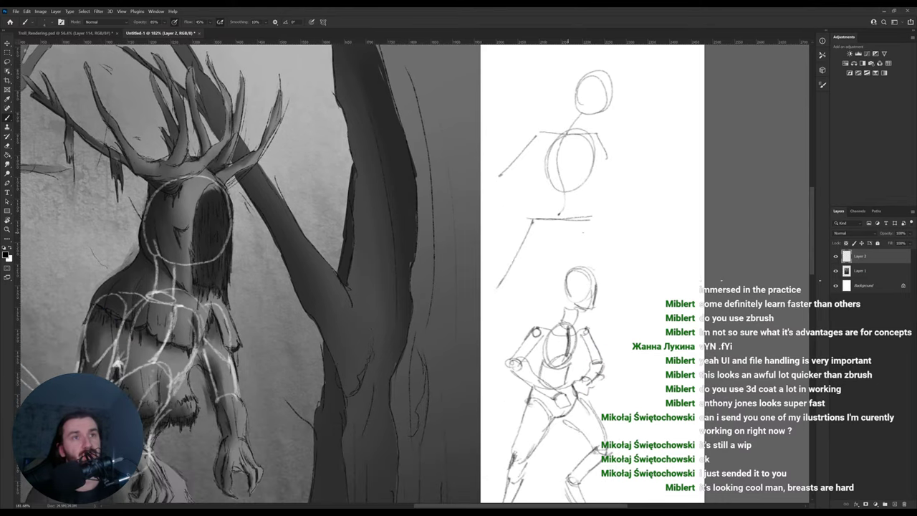
Extend the second mannequin's leg gesture lines down past the knees and mark both knee joints with circles.
{"action": "mouse_move", "coordinate": [591, 218]}
{"action": "left_mouse_down"}
{"action": "mouse_move", "coordinate": [625, 289]}
{"action": "mouse_move", "coordinate": [601, 318]}
{"action": "mouse_move", "coordinate": [608, 358]}
{"action": "left_mouse_up"}
{"action": "mouse_move", "coordinate": [497, 291]}
{"action": "left_mouse_down"}
{"action": "mouse_move", "coordinate": [484, 314]}
{"action": "mouse_move", "coordinate": [486, 360]}
{"action": "left_mouse_up"}
{"action": "mouse_move", "coordinate": [487, 311]}
{"action": "left_mouse_down"}
{"action": "mouse_move", "coordinate": [472, 367]}
{"action": "mouse_move", "coordinate": [483, 317]}
{"action": "left_mouse_up"}
{"action": "left_click_drag", "start_coordinate": [492, 284], "coordinate": [495, 296]}
{"action": "left_click_drag", "start_coordinate": [497, 295], "coordinate": [511, 282]}
{"action": "left_click_drag", "start_coordinate": [513, 285], "coordinate": [496, 314]}
{"action": "left_click_drag", "start_coordinate": [512, 291], "coordinate": [499, 313]}
{"action": "left_click_drag", "start_coordinate": [594, 307], "coordinate": [607, 319]}
{"action": "mouse_move", "coordinate": [599, 317]}
{"action": "left_mouse_down"}
{"action": "mouse_move", "coordinate": [634, 294]}
{"action": "mouse_move", "coordinate": [616, 285]}
{"action": "mouse_move", "coordinate": [635, 298]}
{"action": "left_mouse_up"}
{"action": "left_click_drag", "start_coordinate": [627, 292], "coordinate": [620, 272]}
Build the second mannequin's thighs as tapered cylinders between the hip line and the knee joints.
{"action": "mouse_move", "coordinate": [500, 276]}
{"action": "left_mouse_down"}
{"action": "mouse_move", "coordinate": [494, 294]}
{"action": "mouse_move", "coordinate": [508, 272]}
{"action": "mouse_move", "coordinate": [521, 288]}
{"action": "left_mouse_up"}
{"action": "left_click_drag", "start_coordinate": [545, 238], "coordinate": [522, 278]}
{"action": "mouse_move", "coordinate": [515, 225]}
{"action": "left_mouse_down"}
{"action": "mouse_move", "coordinate": [492, 277]}
{"action": "mouse_move", "coordinate": [547, 222]}
{"action": "left_mouse_up"}
{"action": "left_click_drag", "start_coordinate": [537, 221], "coordinate": [549, 244]}
{"action": "left_click_drag", "start_coordinate": [609, 212], "coordinate": [579, 236]}
{"action": "left_click_drag", "start_coordinate": [631, 265], "coordinate": [606, 280]}
{"action": "left_click_drag", "start_coordinate": [611, 211], "coordinate": [618, 224]}
{"action": "left_click_drag", "start_coordinate": [618, 223], "coordinate": [634, 274]}
{"action": "left_click_drag", "start_coordinate": [581, 237], "coordinate": [611, 278]}
{"action": "mouse_move", "coordinate": [580, 238]}
{"action": "left_mouse_down"}
{"action": "mouse_move", "coordinate": [614, 285]}
{"action": "mouse_move", "coordinate": [642, 265]}
{"action": "mouse_move", "coordinate": [632, 272]}
{"action": "left_mouse_up"}
Toggle the mannequin sketch layer off and on, and paste the clean creature illustration over the marked-up copy as a new layer.
{"action": "key", "text": "ctrl+space"}
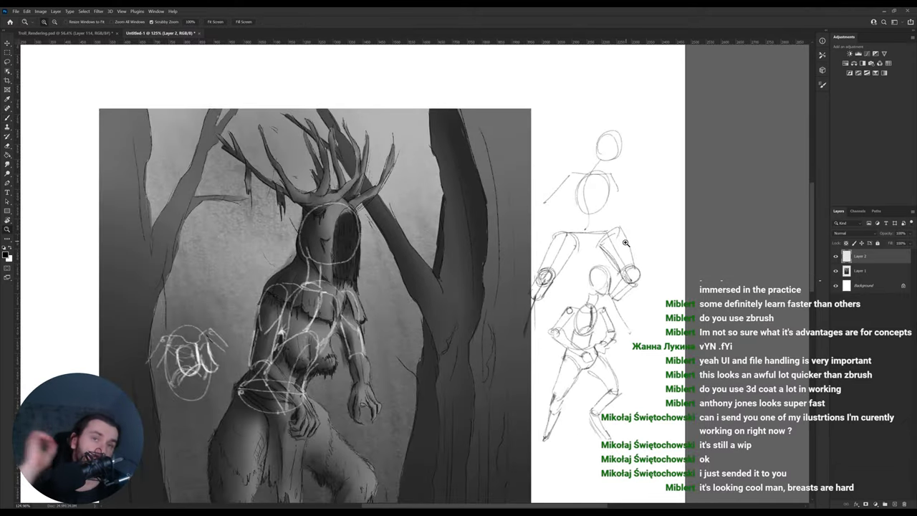
{"action": "left_click", "coordinate": [835, 256]}
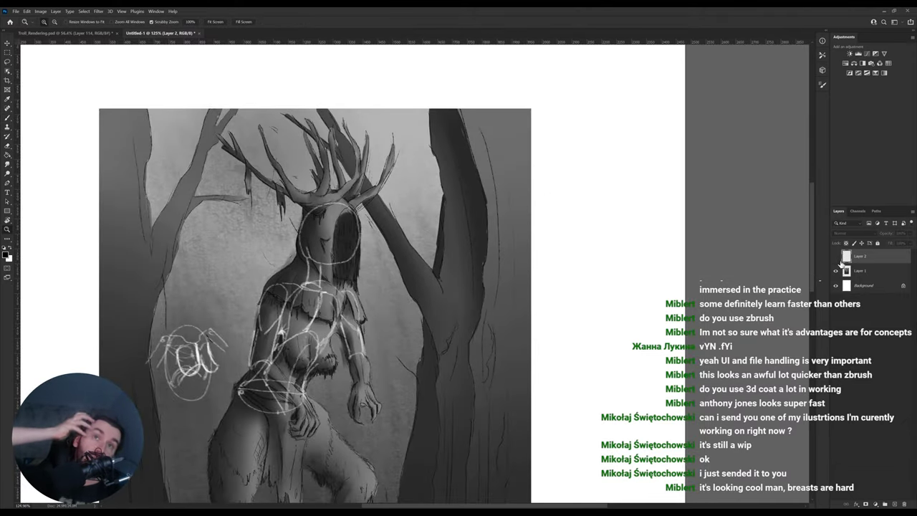
{"action": "left_click", "coordinate": [836, 256]}
{"action": "left_click_drag", "start_coordinate": [530, 293], "coordinate": [513, 314]}
{"action": "key", "text": "ctrl+v"}
{"action": "key", "text": "ctrl+1"}
{"action": "key", "text": "ctrl+t"}
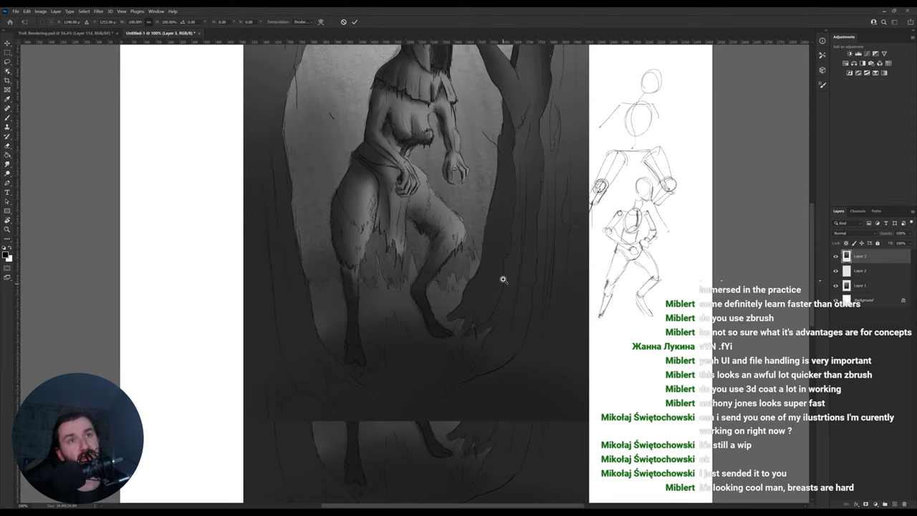
{"action": "key", "text": "Escape"}
{"action": "key", "text": "ctrl+z"}
{"action": "left_click_drag", "start_coordinate": [585, 272], "coordinate": [563, 274]}
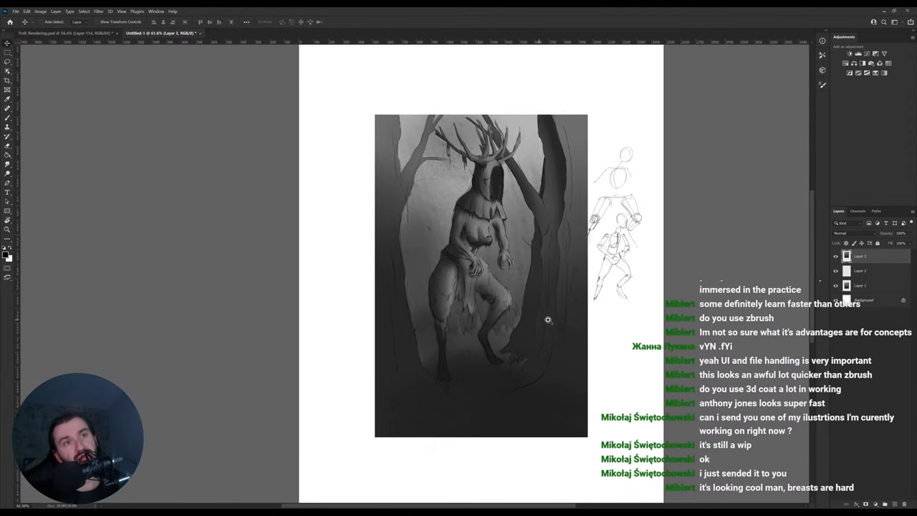
Sketch thin white ovals and flowing guide lines over the large tree trunk behind the creature.
{"action": "left_click_drag", "start_coordinate": [547, 320], "coordinate": [560, 320]}
{"action": "key", "text": "b"}
{"action": "key", "text": "x"}
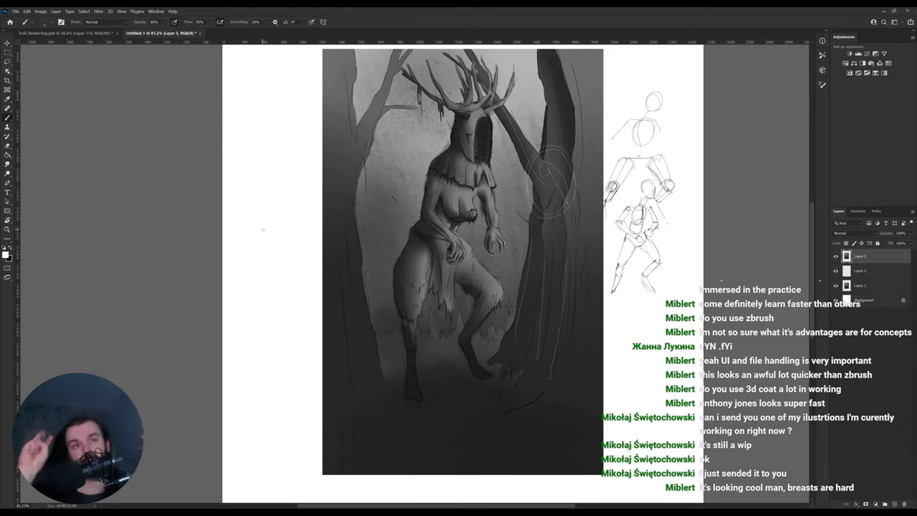
{"action": "left_click_drag", "start_coordinate": [364, 254], "coordinate": [322, 304]}
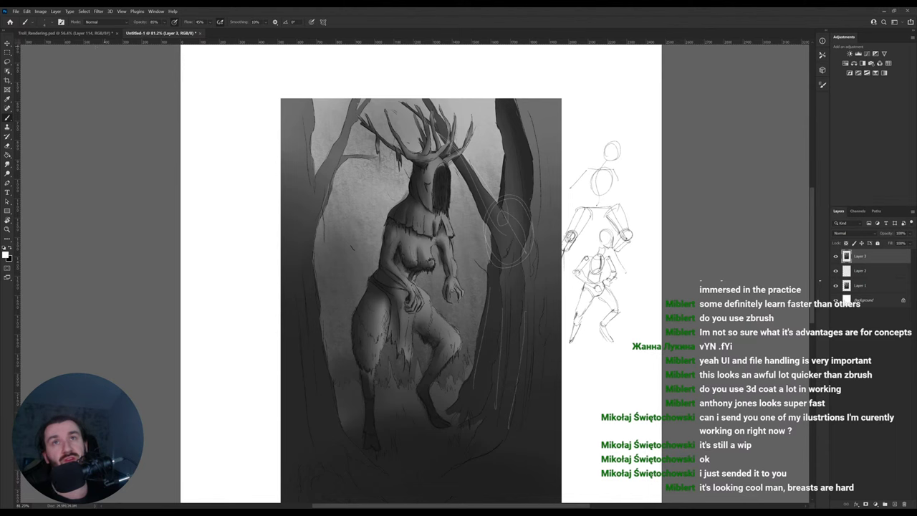
Switch to Troll_Rendering.psd and straighten the rotated canvas with the full cyclops in view.
{"action": "left_click", "coordinate": [101, 36]}
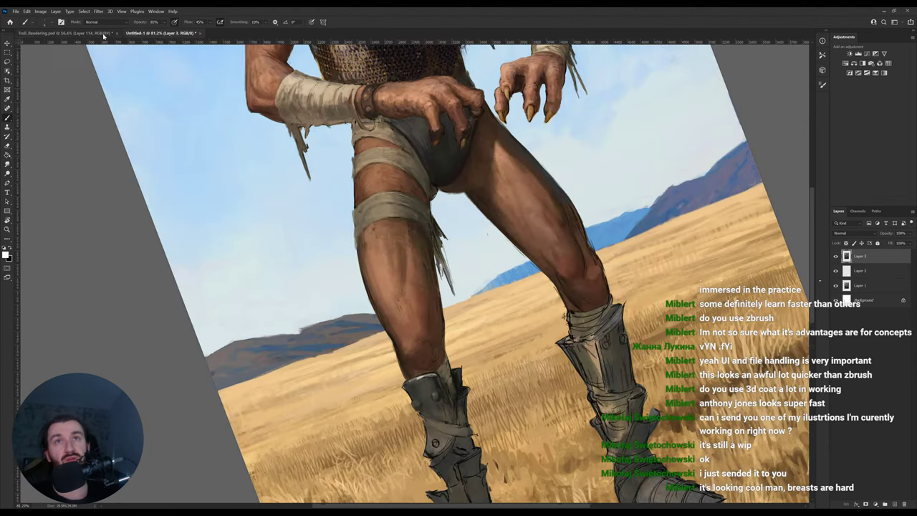
{"action": "key", "text": "r"}
{"action": "left_click_drag", "start_coordinate": [528, 202], "coordinate": [505, 269]}
{"action": "key", "text": "space"}
{"action": "key", "text": "z"}
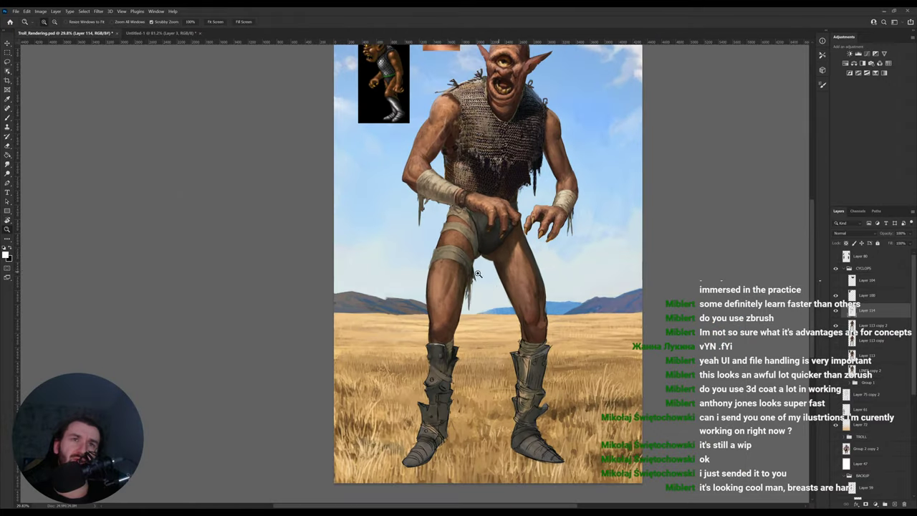
{"action": "key", "text": "space"}
{"action": "left_click_drag", "start_coordinate": [539, 231], "coordinate": [523, 252]}
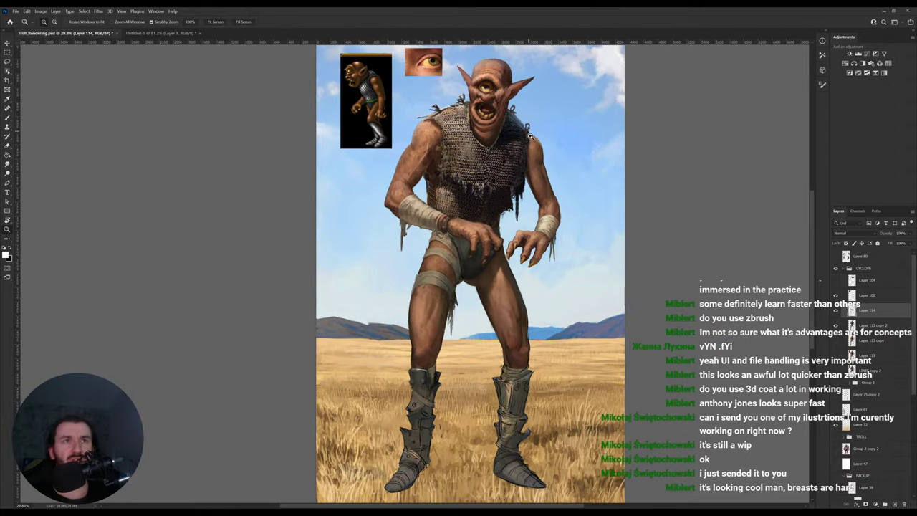
Flip the cyclops canvas horizontally and ready the brush for work on the legs and boots.
{"action": "key", "text": "v"}
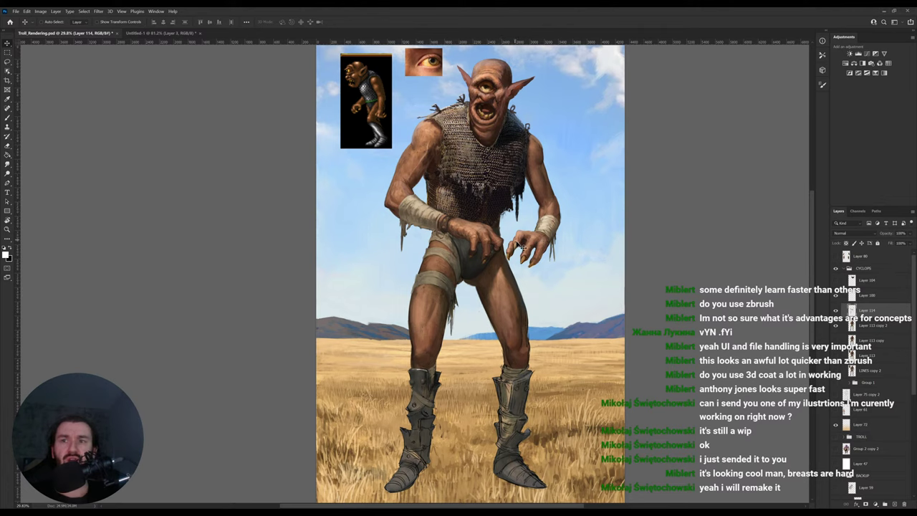
{"action": "key", "text": "space"}
{"action": "left_click_drag", "start_coordinate": [523, 191], "coordinate": [496, 228]}
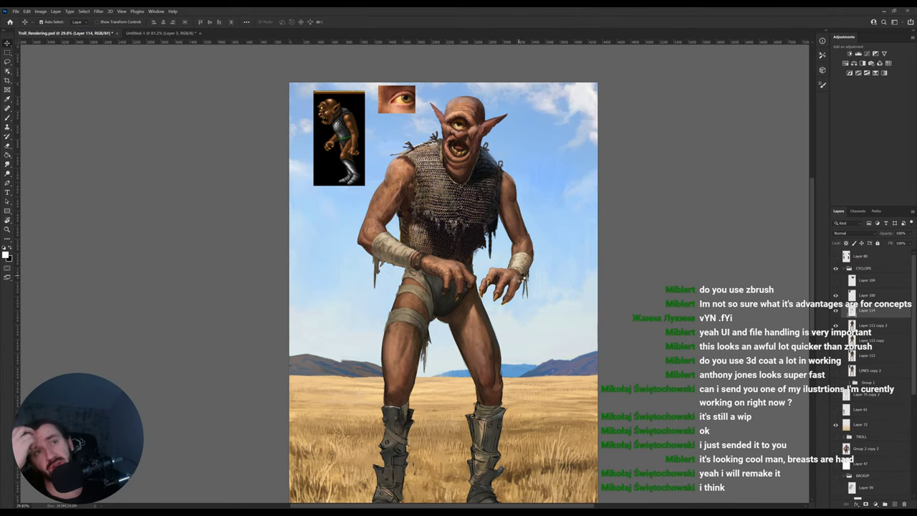
{"action": "key", "text": "h"}
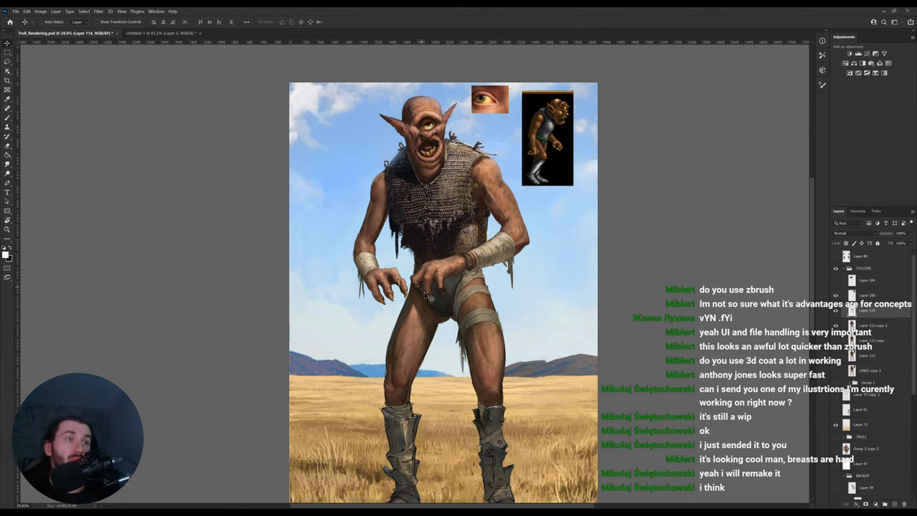
{"action": "scroll", "coordinate": [473, 366], "scroll_direction": "down", "scroll_amount": 3}
{"action": "key", "text": "z"}
{"action": "left_click_drag", "start_coordinate": [456, 395], "coordinate": [517, 324]}
{"action": "key", "text": "b"}
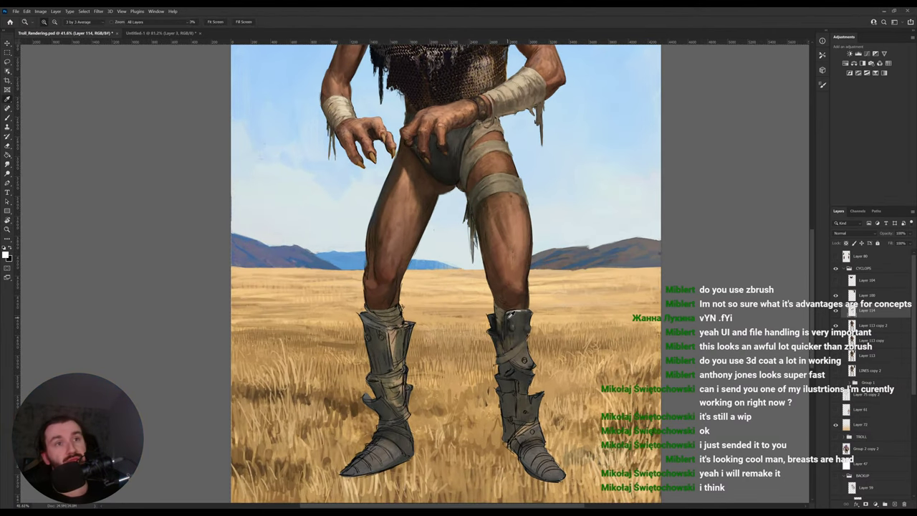
Sample skin tones around the knee and touch up the shading on the outer thigh of the cyclops' leg.
{"action": "key", "text": "x"}
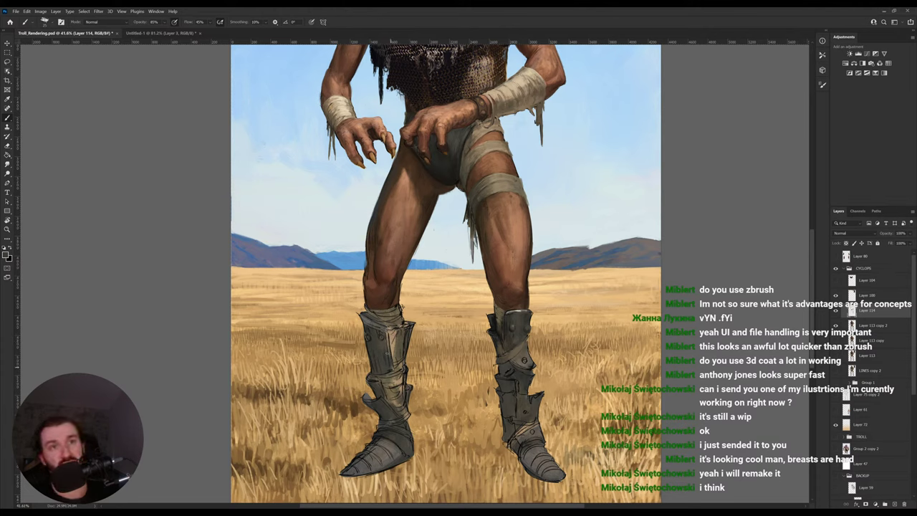
{"action": "left_click_drag", "start_coordinate": [394, 367], "coordinate": [400, 413]}
{"action": "left_click", "coordinate": [375, 286], "text": "alt"}
{"action": "left_click", "coordinate": [374, 288], "text": "alt"}
{"action": "left_click", "coordinate": [377, 311], "text": "alt"}
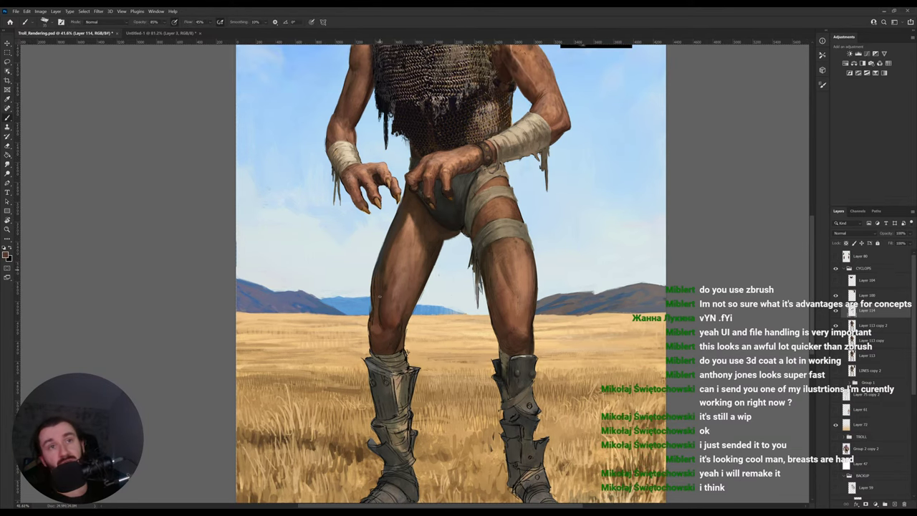
{"action": "left_click", "coordinate": [381, 314], "text": "alt"}
{"action": "left_click", "coordinate": [385, 307], "text": "alt"}
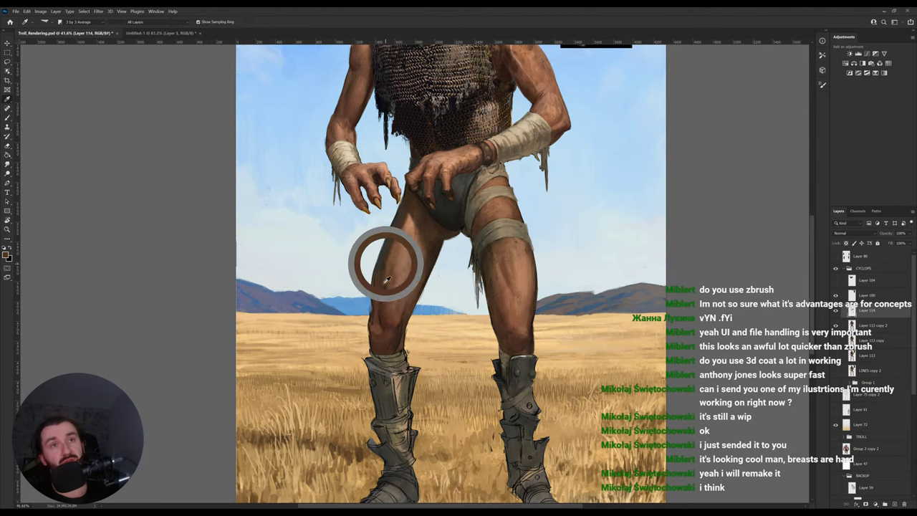
{"action": "left_click", "coordinate": [382, 323], "text": "alt"}
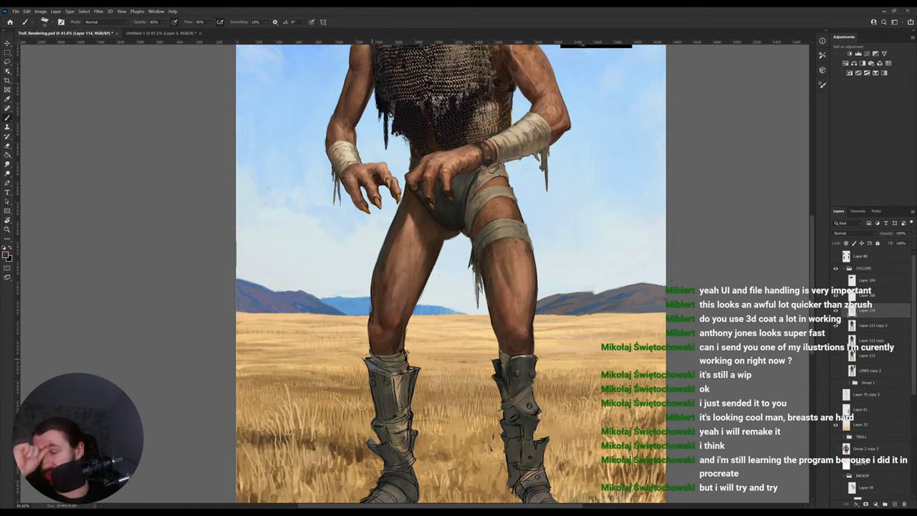
Sample cloth and boot colours and paint a narrow reddish-brown vertical strip into the boot's upper shin plate.
{"action": "left_click", "coordinate": [475, 209], "text": "alt"}
{"action": "left_click", "coordinate": [390, 359], "text": "alt"}
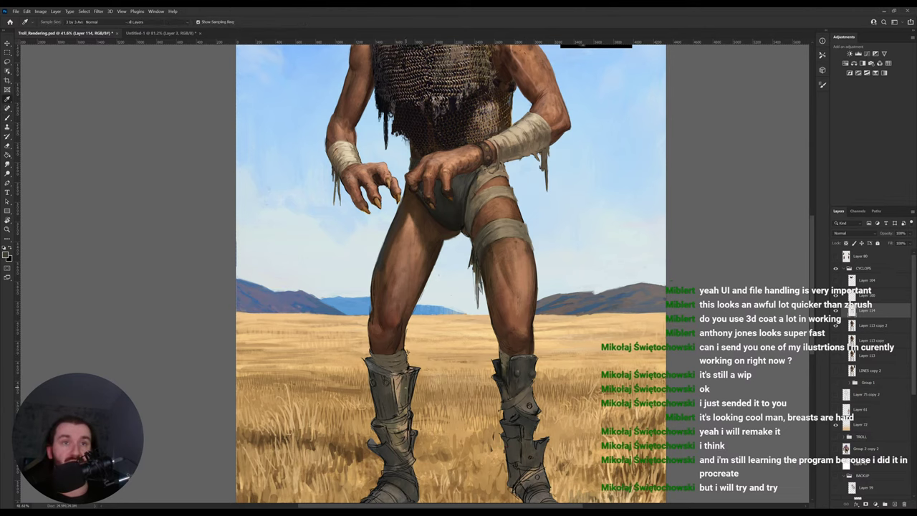
{"action": "left_click", "coordinate": [396, 374], "text": "alt"}
{"action": "left_click_drag", "start_coordinate": [396, 379], "coordinate": [398, 408]}
{"action": "left_click_drag", "start_coordinate": [399, 376], "coordinate": [399, 385]}
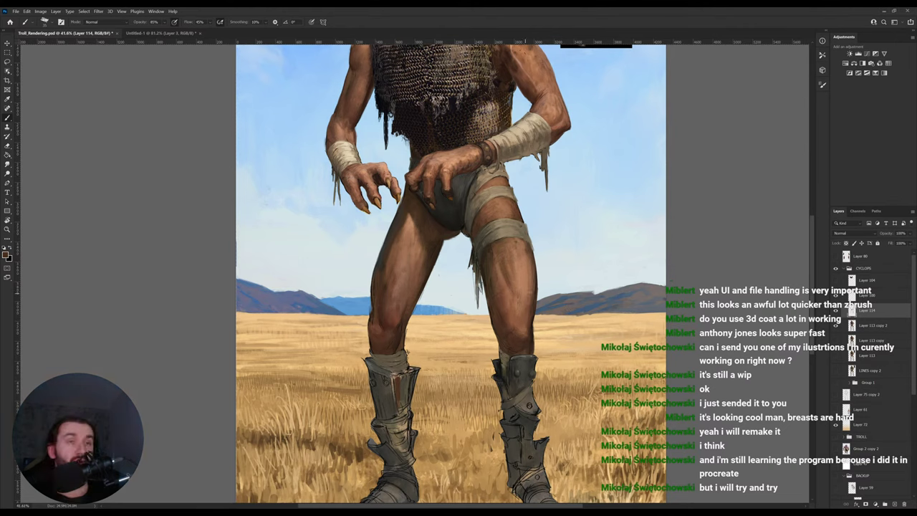
Sample cloth and boot tones and refine the edges around the reddish-brown strip in the boot's shin plate.
{"action": "left_click", "coordinate": [621, 330], "text": "alt"}
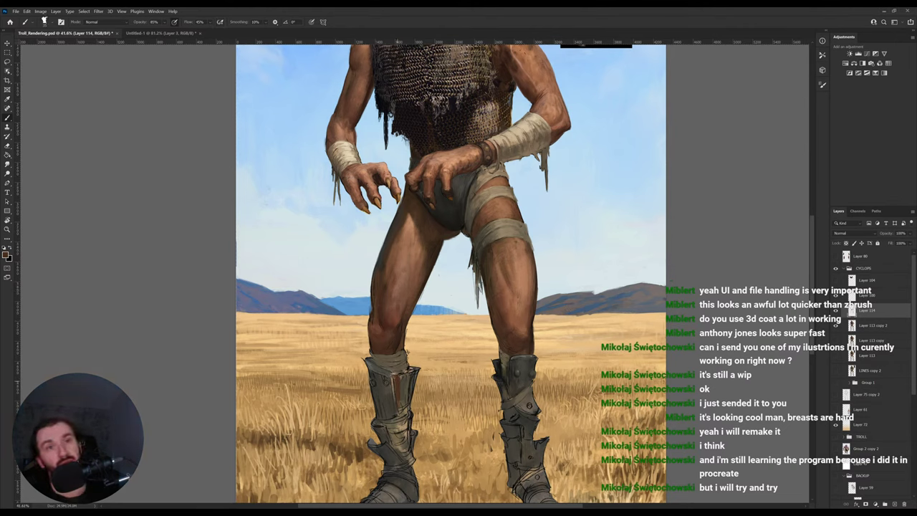
{"action": "left_click", "coordinate": [404, 383], "text": "alt"}
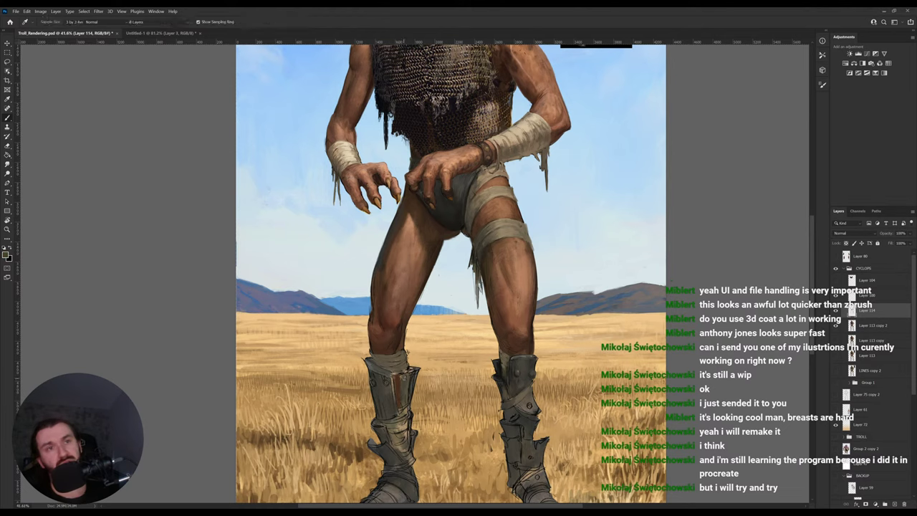
{"action": "left_click", "coordinate": [402, 379], "text": "alt"}
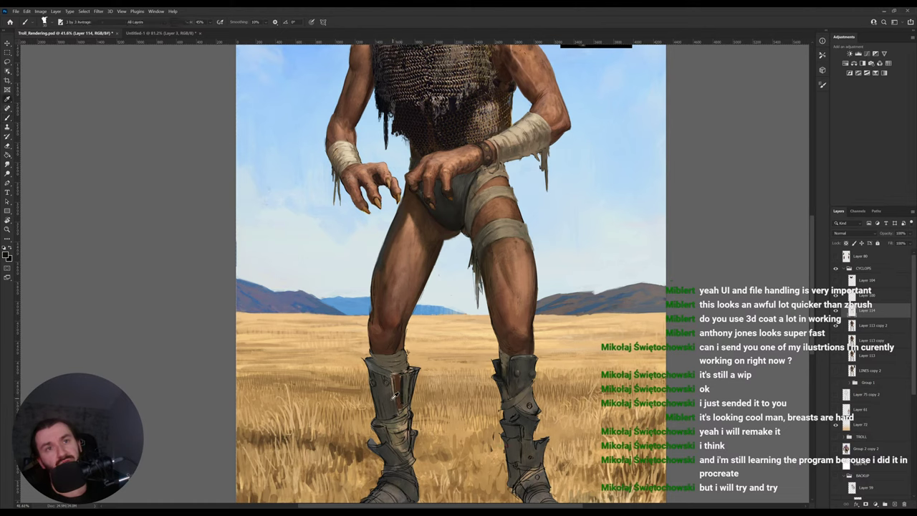
{"action": "left_click", "coordinate": [399, 370], "text": "alt"}
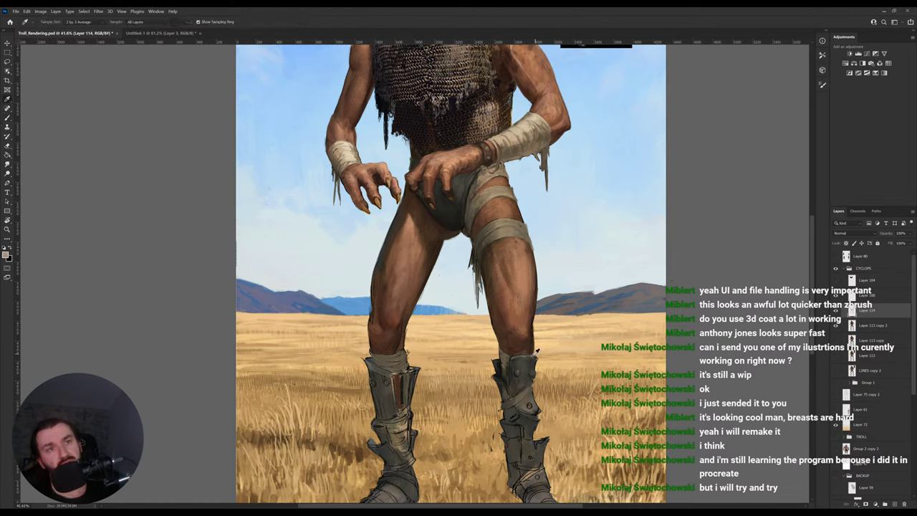
{"action": "left_click", "coordinate": [461, 191], "text": "alt"}
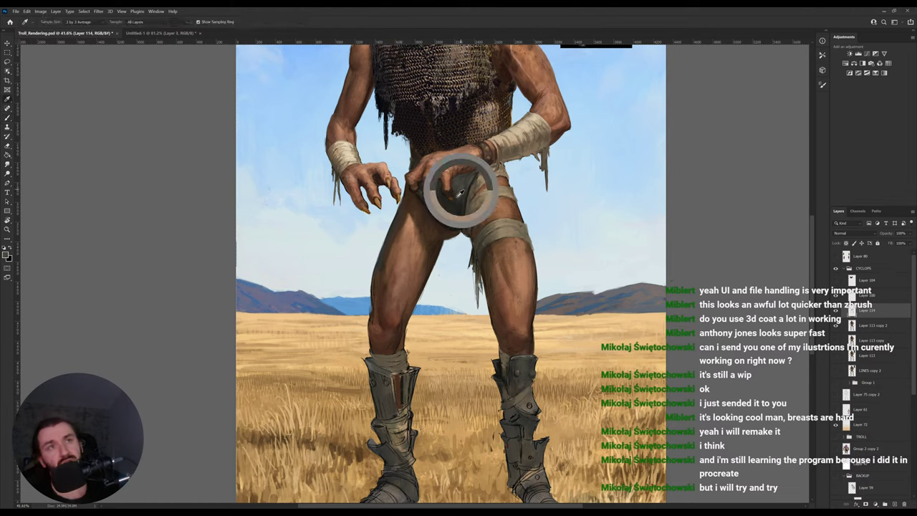
{"action": "left_click_drag", "start_coordinate": [392, 378], "coordinate": [393, 392]}
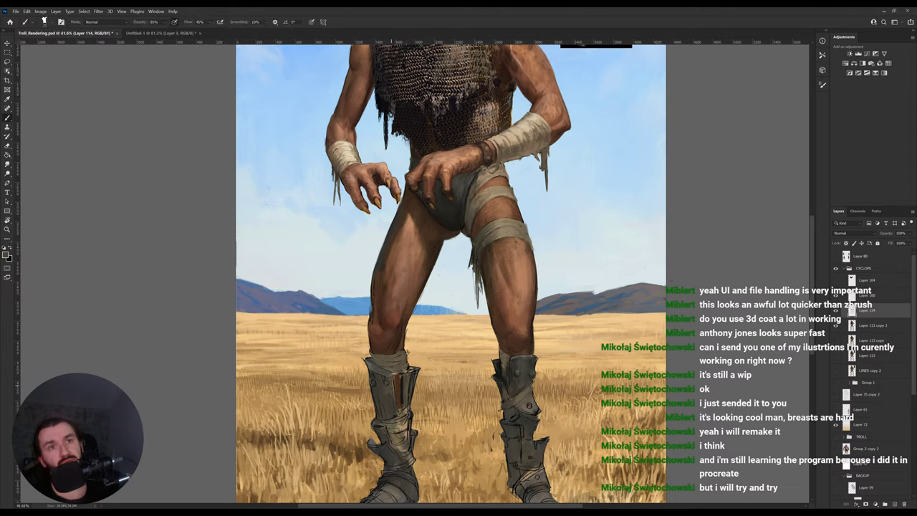
{"action": "left_click", "coordinate": [401, 484], "text": "alt"}
{"action": "left_click_drag", "start_coordinate": [394, 388], "coordinate": [393, 401]}
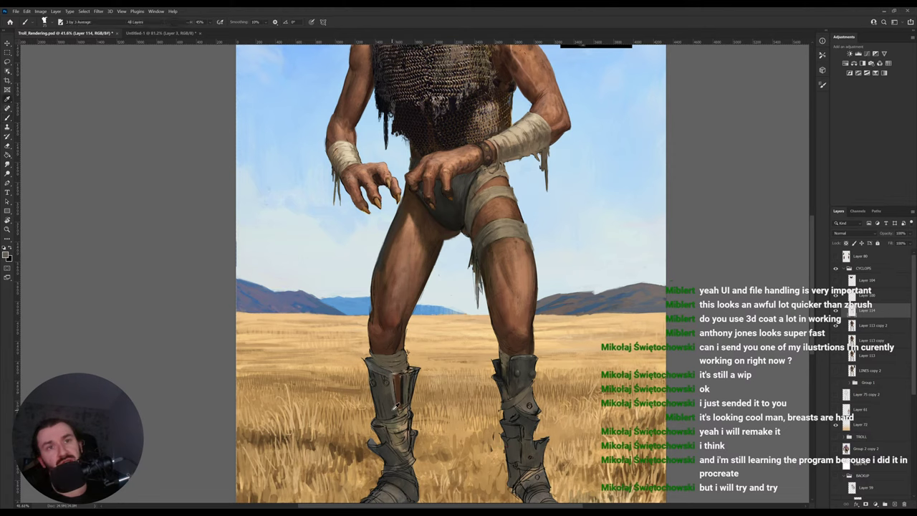
{"action": "left_click", "coordinate": [393, 394], "text": "alt"}
{"action": "left_click", "coordinate": [514, 389], "text": "alt"}
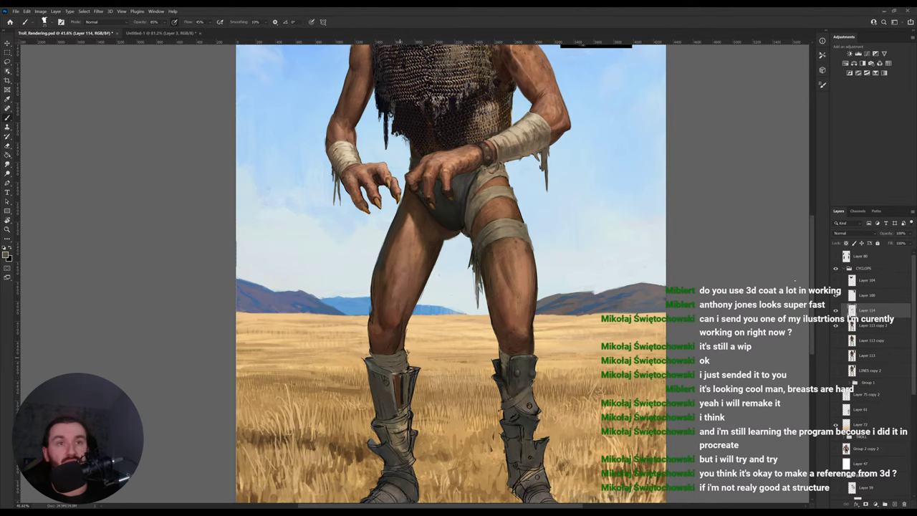
Sample wrap and skin tones and clean up the area where the lower knee meets the boot's cloth cuff.
{"action": "left_click", "coordinate": [484, 246], "text": "alt"}
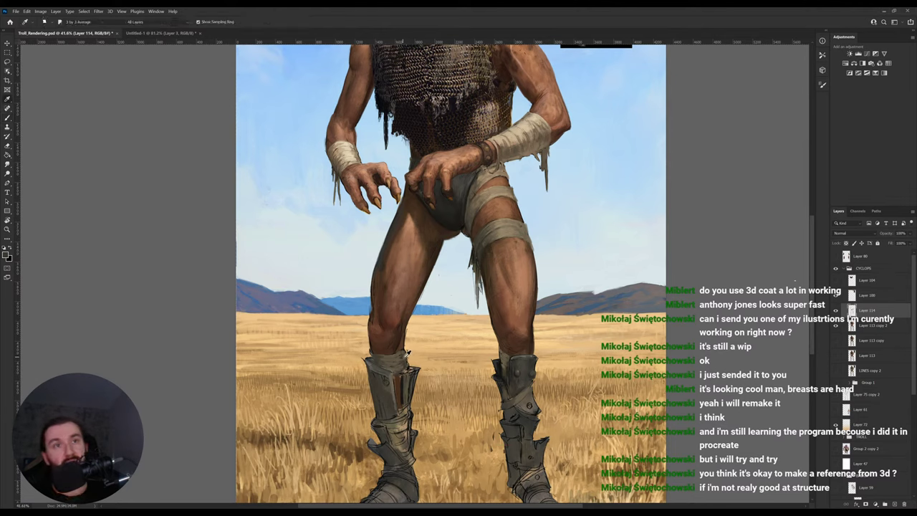
{"action": "left_click", "coordinate": [397, 352], "text": "alt"}
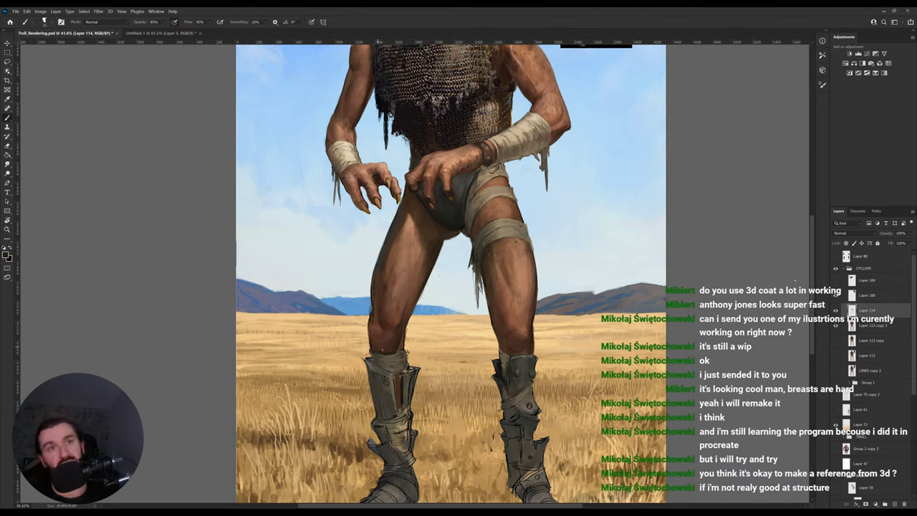
{"action": "left_click", "coordinate": [400, 345], "text": "alt"}
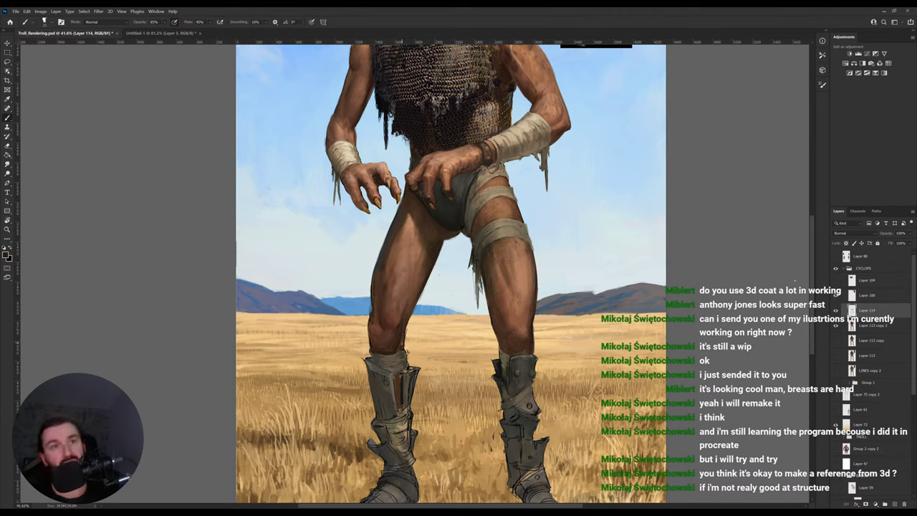
{"action": "left_click", "coordinate": [381, 354], "text": "alt"}
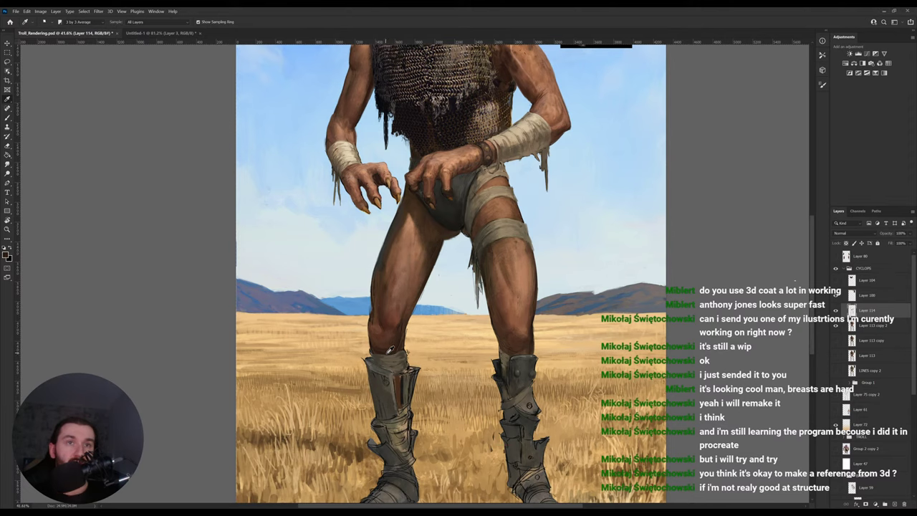
{"action": "key", "text": "e"}
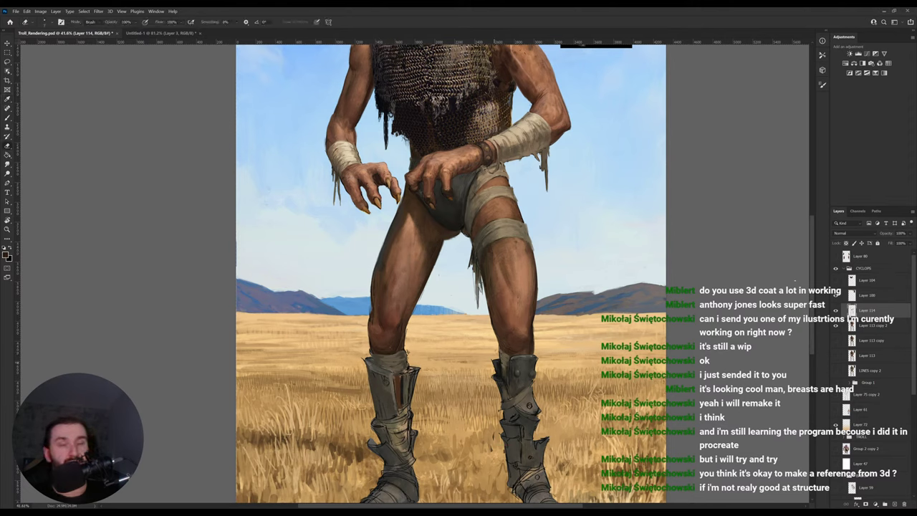
{"action": "left_click_drag", "start_coordinate": [459, 385], "coordinate": [460, 357]}
{"action": "key", "text": "b"}
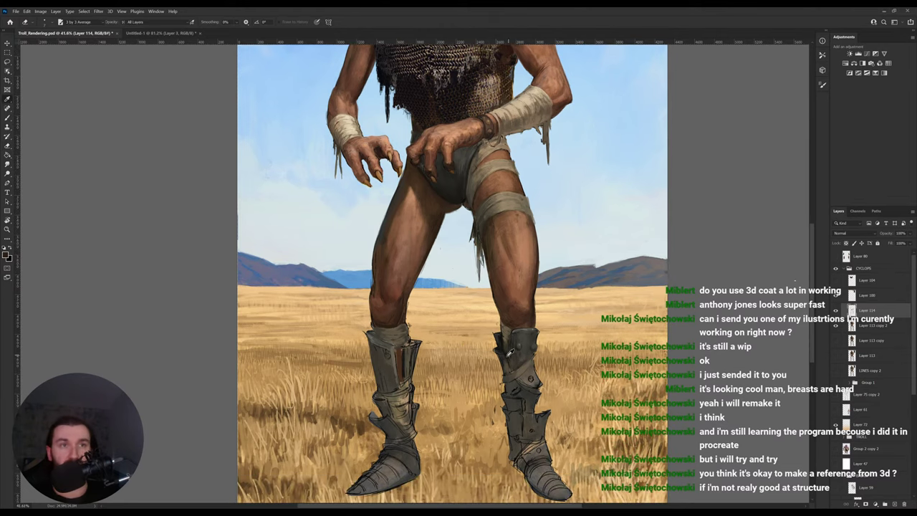
Add short brush strokes to the boot's shin plate and sample the brown of its vertical strip.
{"action": "key", "text": "b"}
{"action": "left_click_drag", "start_coordinate": [383, 389], "coordinate": [391, 382]}
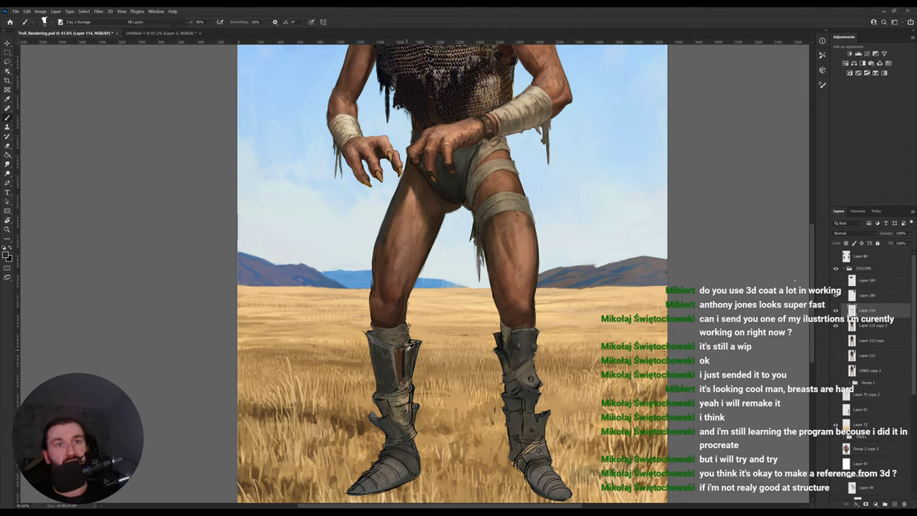
{"action": "left_click", "coordinate": [403, 349], "text": "alt"}
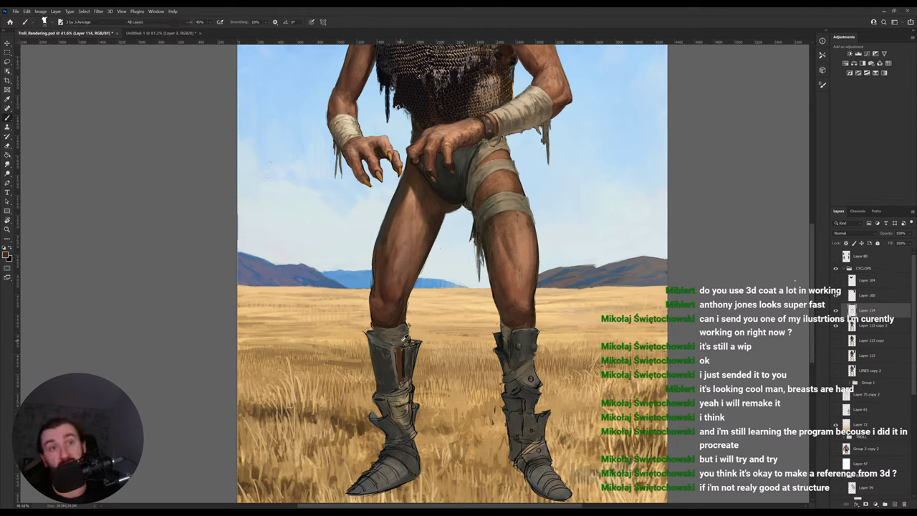
{"action": "left_click_drag", "start_coordinate": [509, 321], "coordinate": [509, 340]}
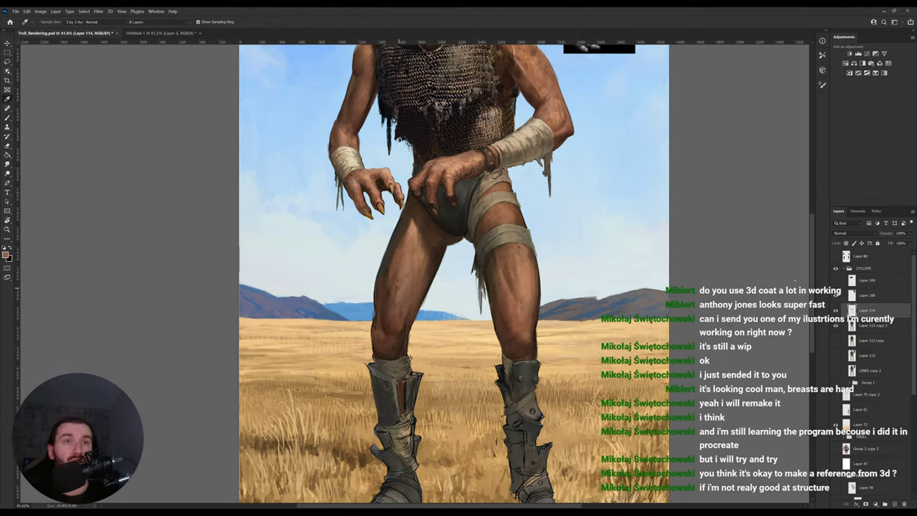
Sample a skin tone from the leg above the knee and check the legs against the full cyclops figure.
{"action": "left_click", "coordinate": [392, 304], "text": "alt"}
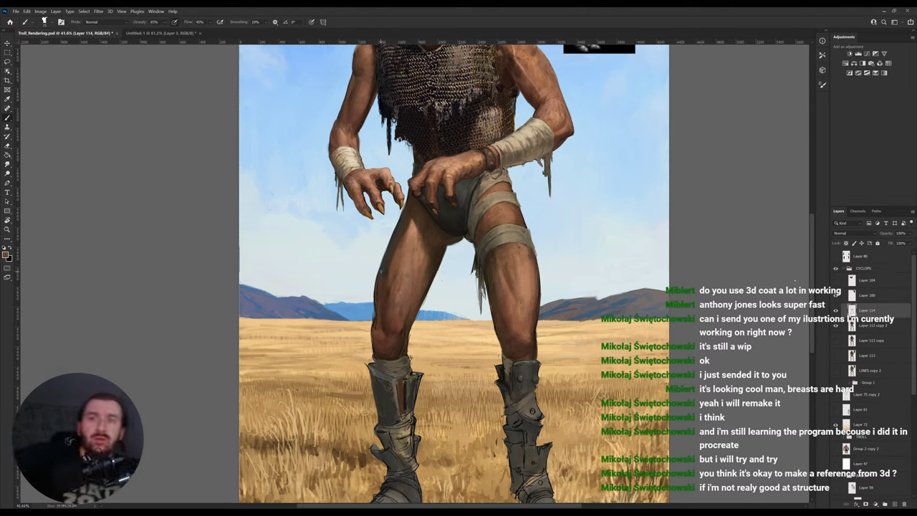
{"action": "left_click_drag", "start_coordinate": [448, 281], "coordinate": [478, 286]}
{"action": "key", "text": "z"}
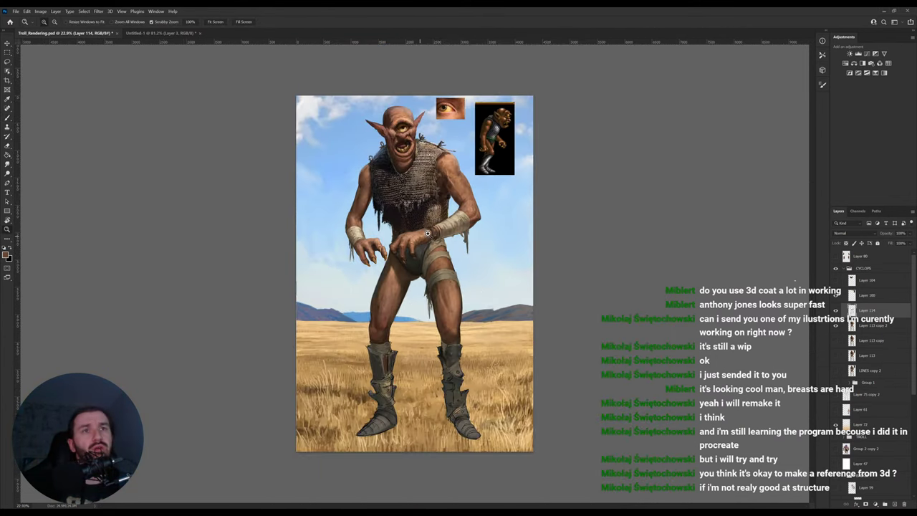
{"action": "left_click_drag", "start_coordinate": [428, 234], "coordinate": [433, 207]}
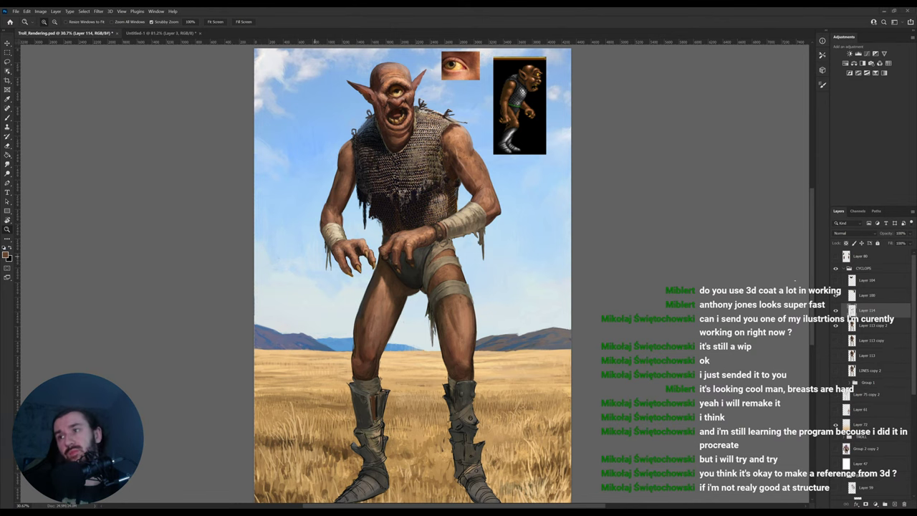
Switch to 3D-Coat and start a voxel sculpt from the one-piece male figure.
{"action": "key", "text": "alt+Tab"}
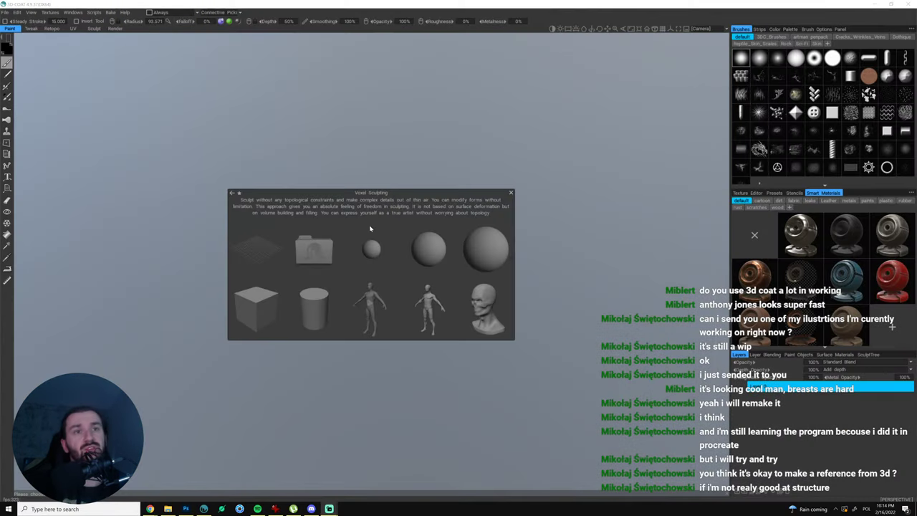
{"action": "left_click", "coordinate": [431, 317]}
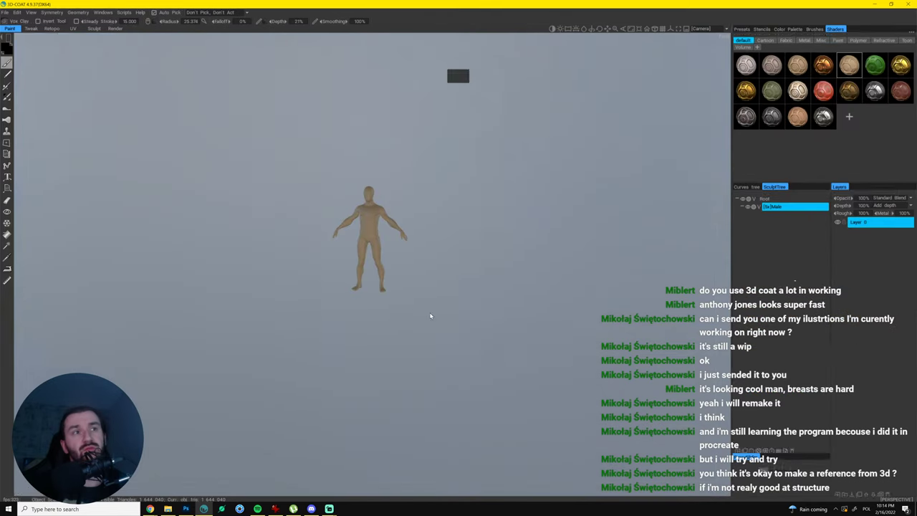
{"action": "scroll", "coordinate": [423, 200], "scroll_direction": "up", "scroll_amount": 5}
{"action": "mouse_move", "coordinate": [439, 201]}
{"action": "left_mouse_down"}
{"action": "mouse_move", "coordinate": [490, 325]}
{"action": "mouse_move", "coordinate": [471, 305]}
{"action": "left_mouse_up"}
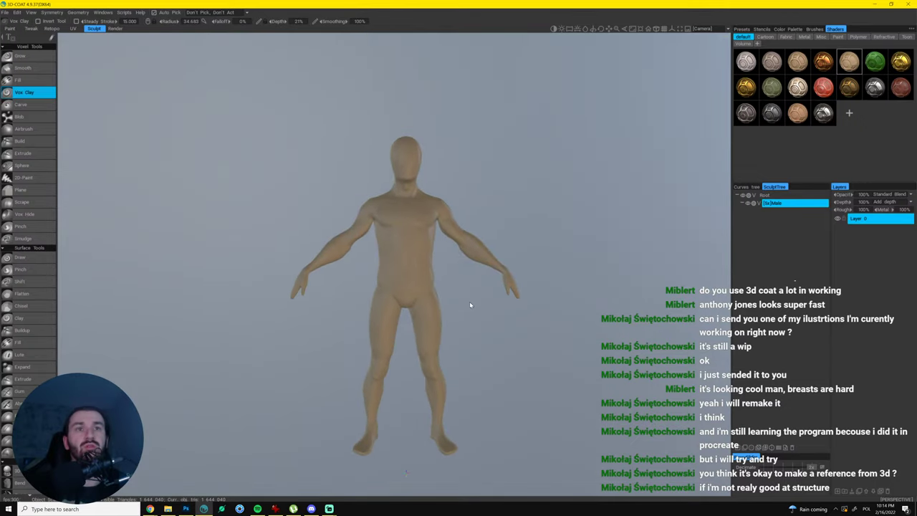
Start a new scene and load the jointed mannequin as the voxel sculpt instead of the one-piece male.
{"action": "left_click", "coordinate": [4, 14]}
{"action": "left_click", "coordinate": [9, 24]}
{"action": "left_click", "coordinate": [402, 277]}
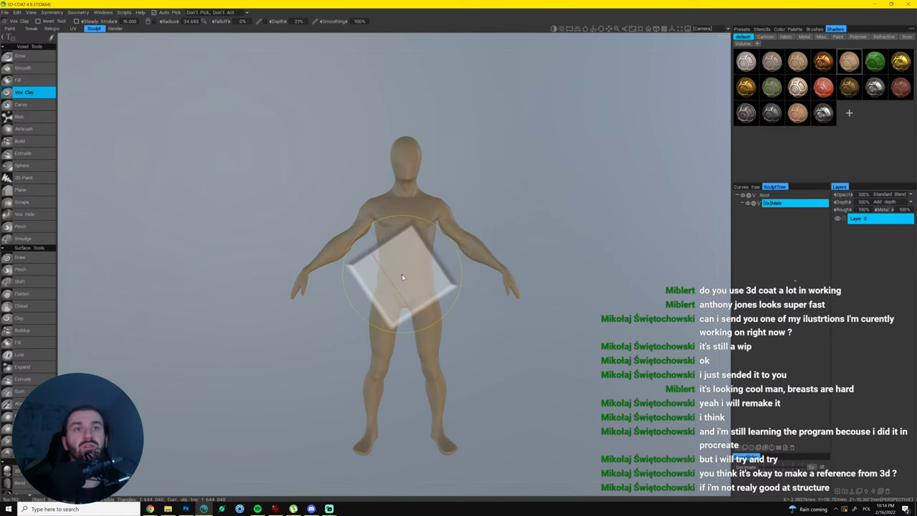
{"action": "left_click", "coordinate": [435, 256]}
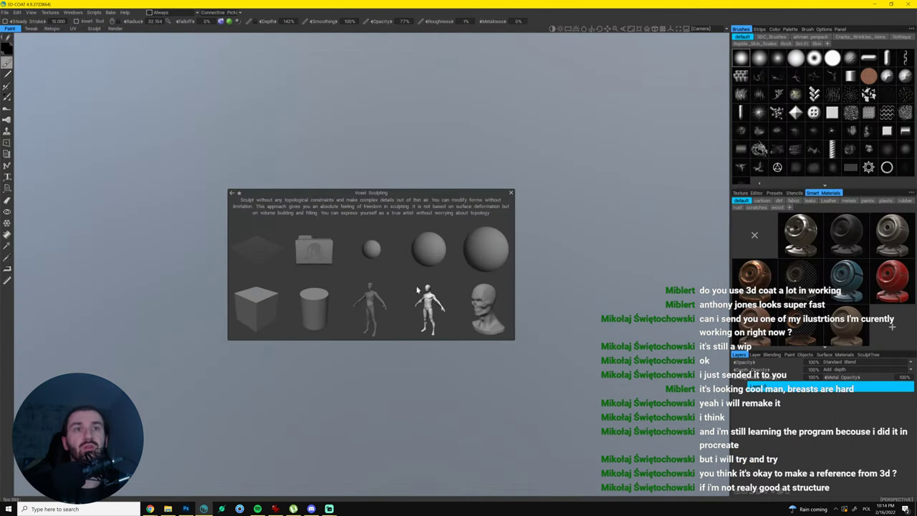
{"action": "left_click", "coordinate": [372, 307]}
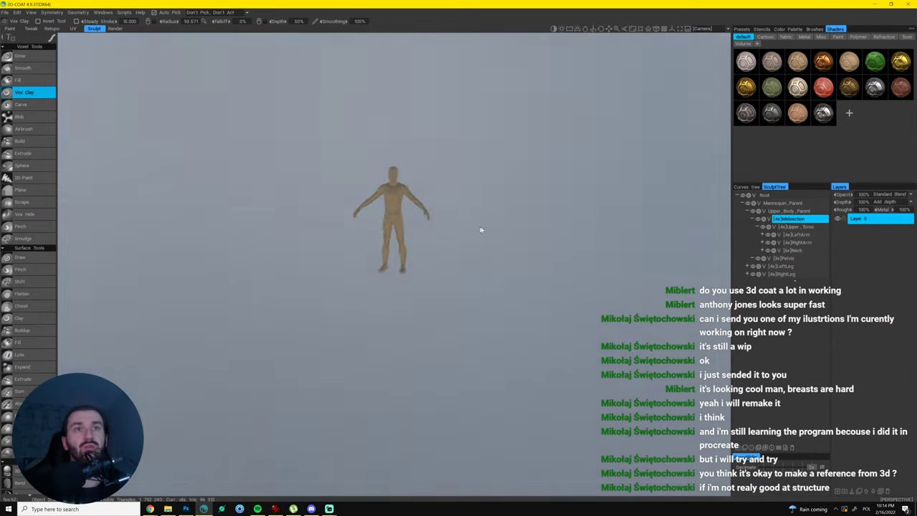
{"action": "scroll", "coordinate": [475, 191], "scroll_direction": "up", "scroll_amount": 5}
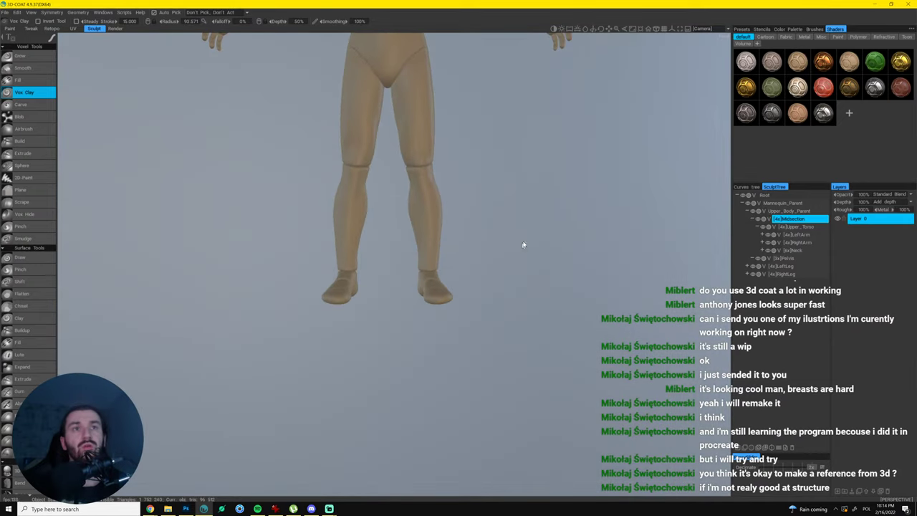
{"action": "scroll", "coordinate": [523, 245], "scroll_direction": "down", "scroll_amount": 8}
{"action": "scroll", "coordinate": [343, 258], "scroll_direction": "up", "scroll_amount": 2}
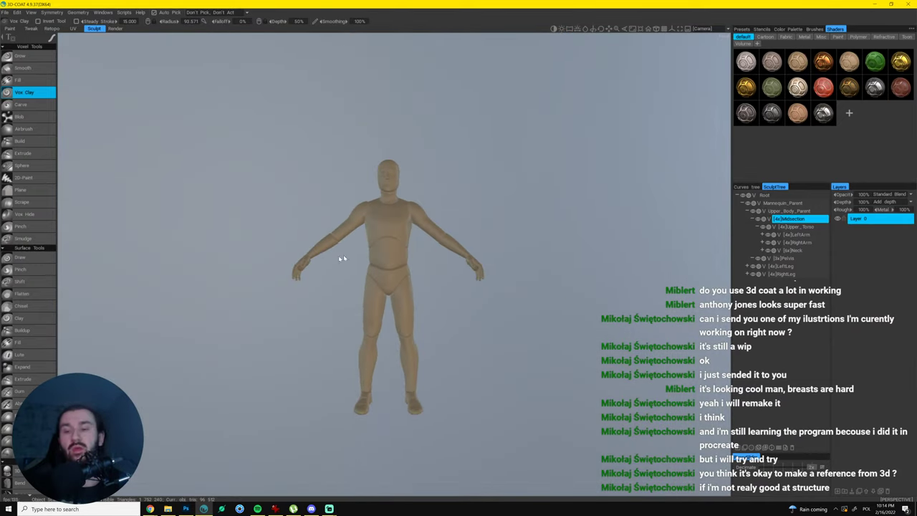
Select the mannequin's right arm and activate the Transform tool for posing it.
{"action": "key", "text": "h"}
{"action": "key", "text": "g"}
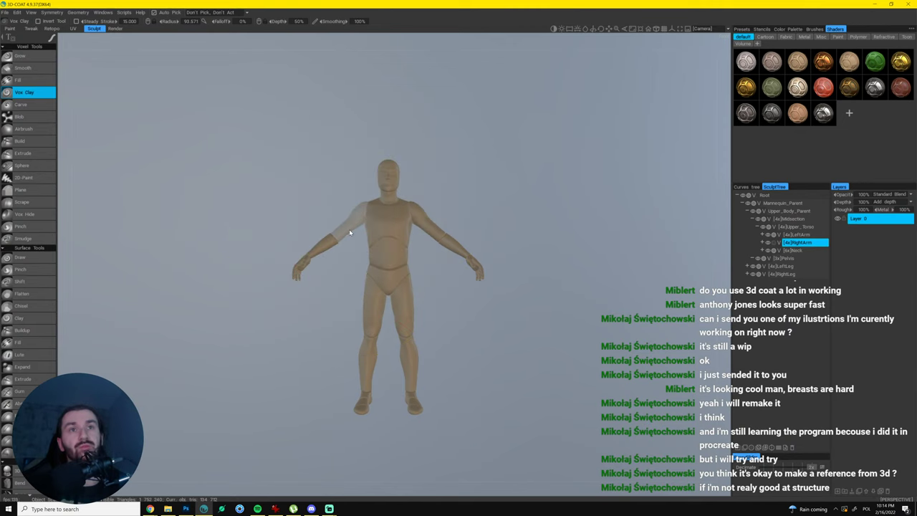
{"action": "key", "text": "t"}
{"action": "left_click_drag", "start_coordinate": [413, 165], "coordinate": [393, 151]}
{"action": "left_click_drag", "start_coordinate": [353, 298], "coordinate": [449, 316]}
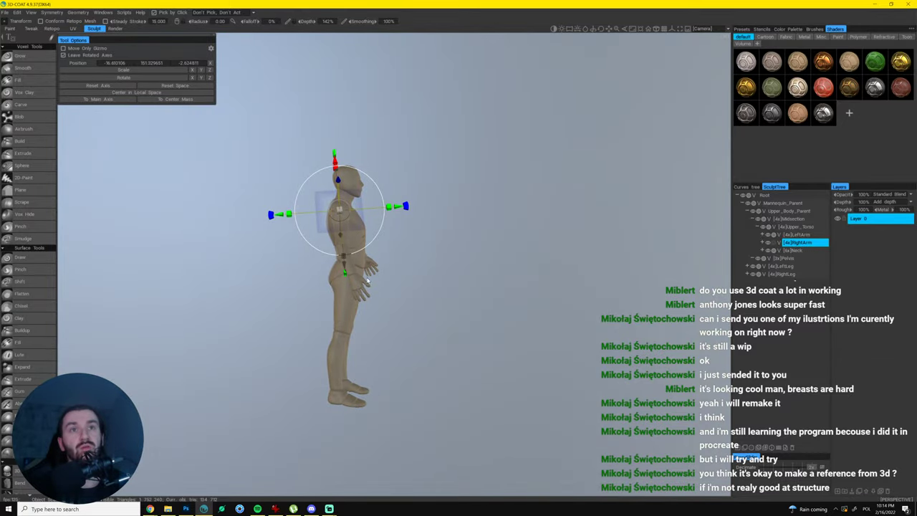
{"action": "key", "text": "space"}
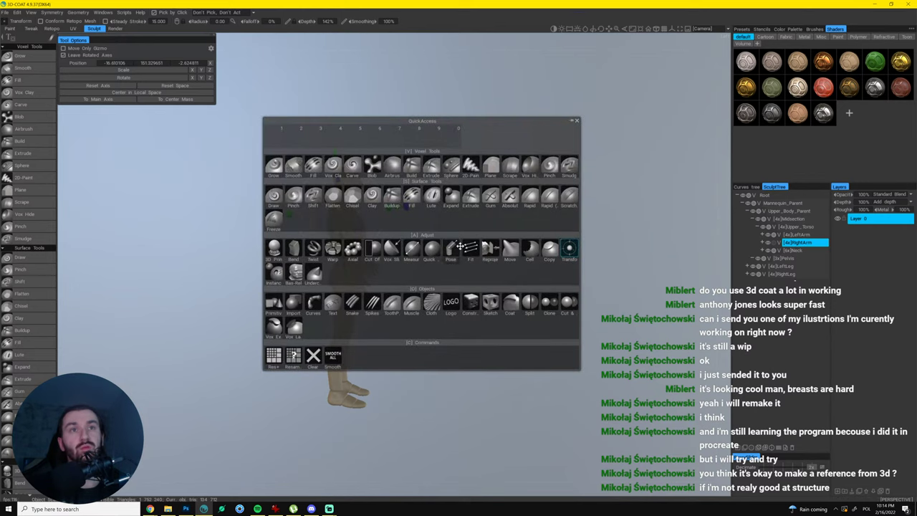
{"action": "left_click_drag", "start_coordinate": [600, 205], "coordinate": [539, 222]}
{"action": "mouse_move", "coordinate": [409, 203]}
{"action": "left_mouse_down"}
{"action": "mouse_move", "coordinate": [410, 188]}
{"action": "mouse_move", "coordinate": [410, 210]}
{"action": "left_mouse_up"}
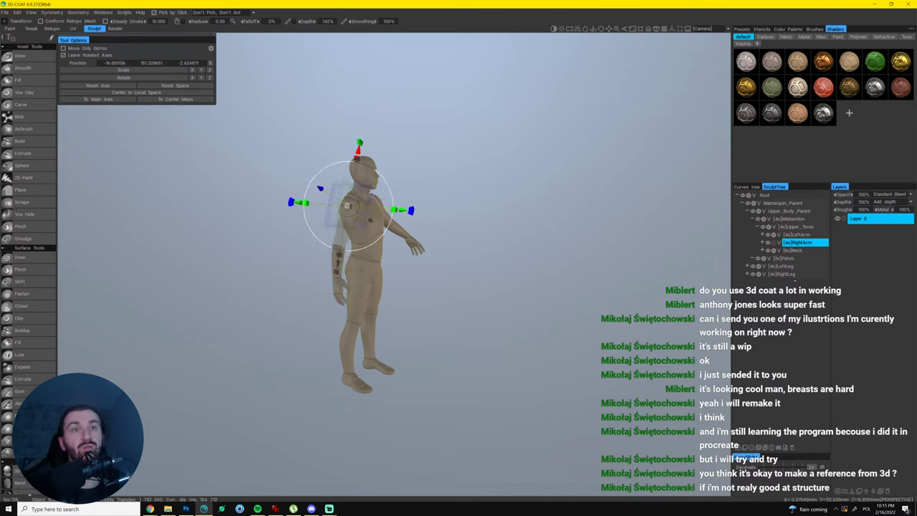
Select the mannequin's upper torso and rotate it so the body bends forward at the waist.
{"action": "left_click", "coordinate": [791, 220]}
{"action": "left_click", "coordinate": [364, 238]}
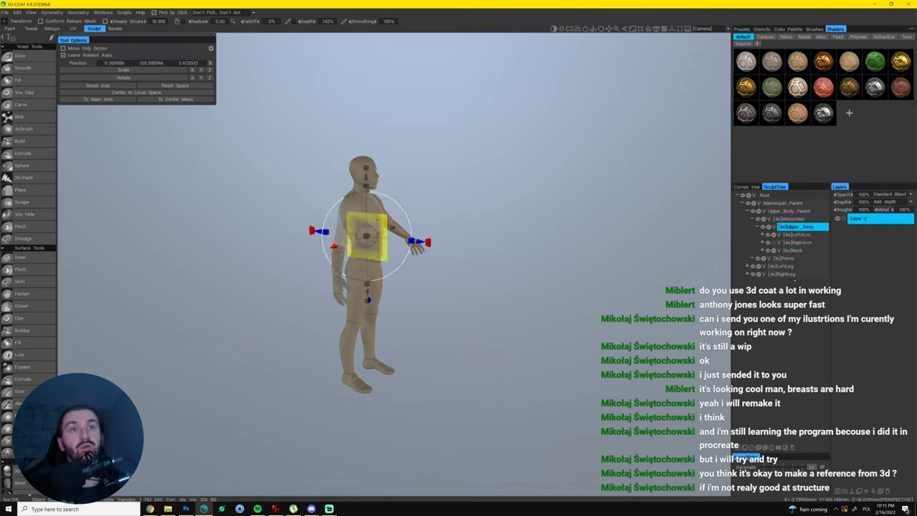
{"action": "left_click_drag", "start_coordinate": [429, 244], "coordinate": [435, 277]}
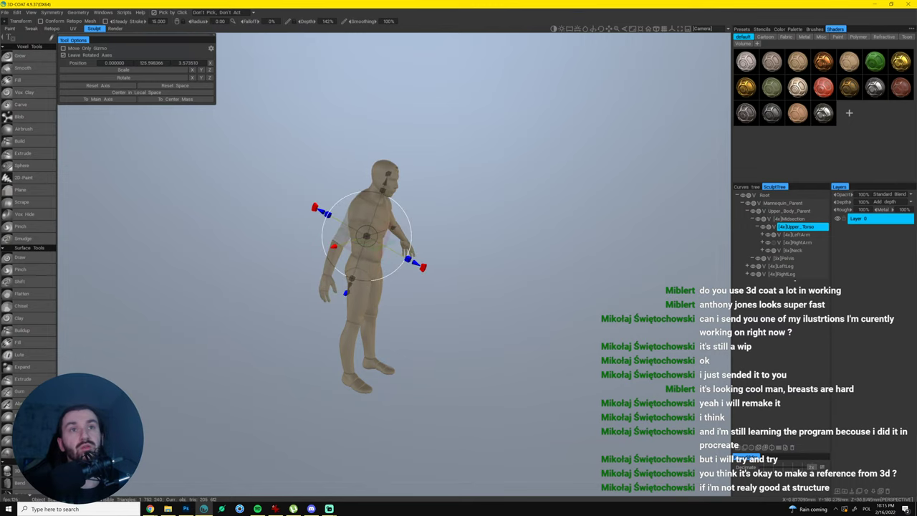
Select the mannequin's head and rotate it to adjust its tilt on the bent torso.
{"action": "left_click", "coordinate": [384, 175]}
{"action": "left_click_drag", "start_coordinate": [424, 237], "coordinate": [432, 221]}
{"action": "left_click_drag", "start_coordinate": [467, 196], "coordinate": [422, 209]}
Rotate the mannequin's right lower arm at the elbow so the forearm crosses in front of the waist.
{"action": "left_click", "coordinate": [330, 255]}
{"action": "left_click_drag", "start_coordinate": [320, 333], "coordinate": [355, 306]}
{"action": "left_click_drag", "start_coordinate": [389, 248], "coordinate": [350, 180]}
{"action": "left_click_drag", "start_coordinate": [472, 205], "coordinate": [359, 216]}
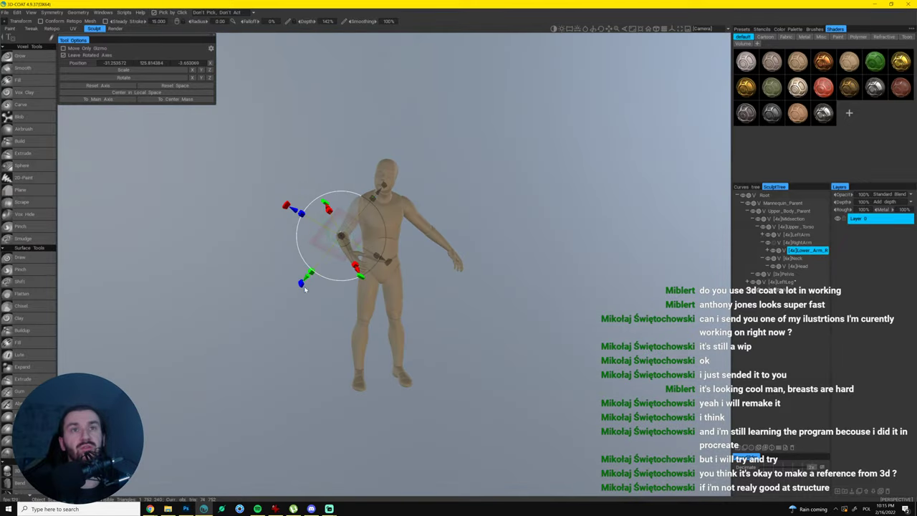
Raise the mannequin's right forearm at the elbow so it lies roughly horizontal in front of the waist.
{"action": "left_click_drag", "start_coordinate": [286, 205], "coordinate": [311, 254]}
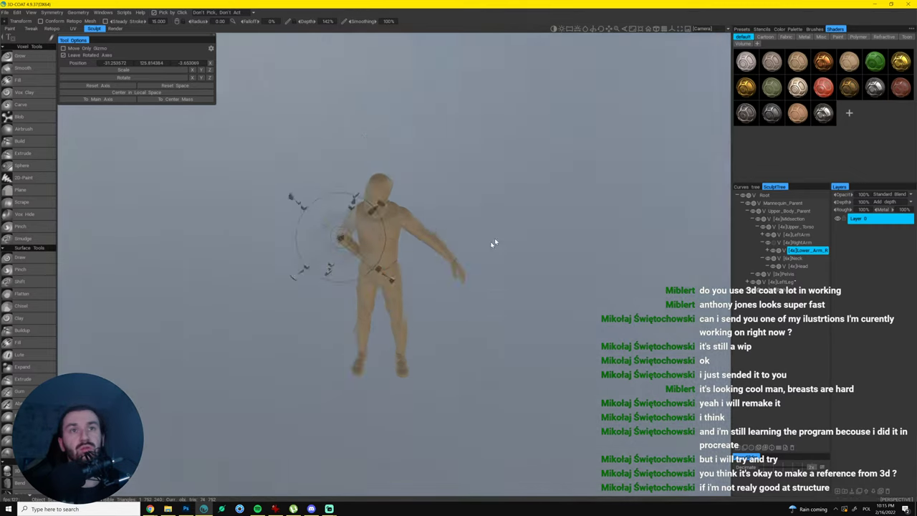
{"action": "left_click_drag", "start_coordinate": [492, 244], "coordinate": [493, 192]}
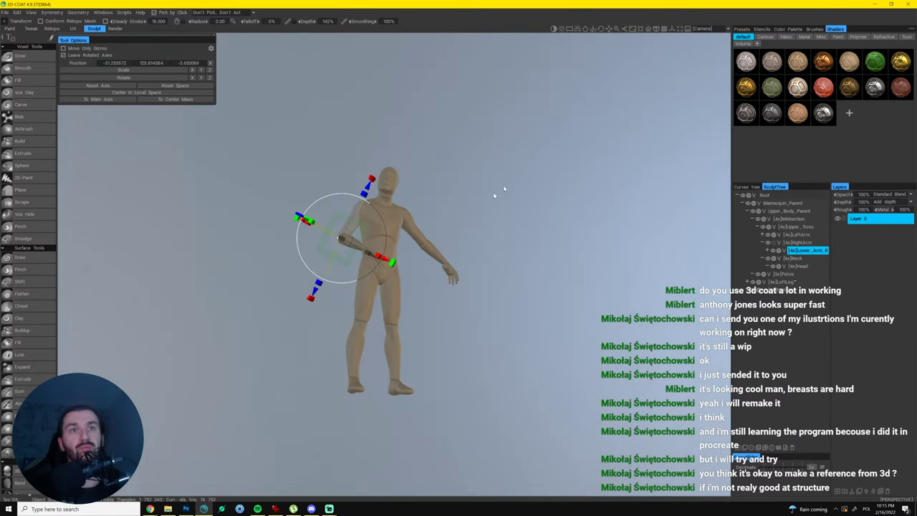
{"action": "left_click_drag", "start_coordinate": [389, 262], "coordinate": [403, 221]}
{"action": "left_click_drag", "start_coordinate": [479, 202], "coordinate": [418, 222]}
Rotate the mannequin's left arm and bend its forearm forward beside the waist, checking the pose against the troll painting in Photoshop.
{"action": "left_click", "coordinate": [423, 223]}
{"action": "left_click_drag", "start_coordinate": [416, 286], "coordinate": [483, 290]}
{"action": "left_click", "coordinate": [399, 286]}
{"action": "left_click_drag", "start_coordinate": [424, 306], "coordinate": [424, 304]}
{"action": "mouse_move", "coordinate": [421, 267]}
{"action": "left_mouse_down"}
{"action": "mouse_move", "coordinate": [422, 285]}
{"action": "mouse_move", "coordinate": [405, 267]}
{"action": "left_mouse_up"}
{"action": "left_click_drag", "start_coordinate": [420, 202], "coordinate": [368, 193]}
{"action": "left_click_drag", "start_coordinate": [409, 377], "coordinate": [436, 385]}
{"action": "left_click", "coordinate": [185, 509]}
{"action": "key", "text": "alt+Tab"}
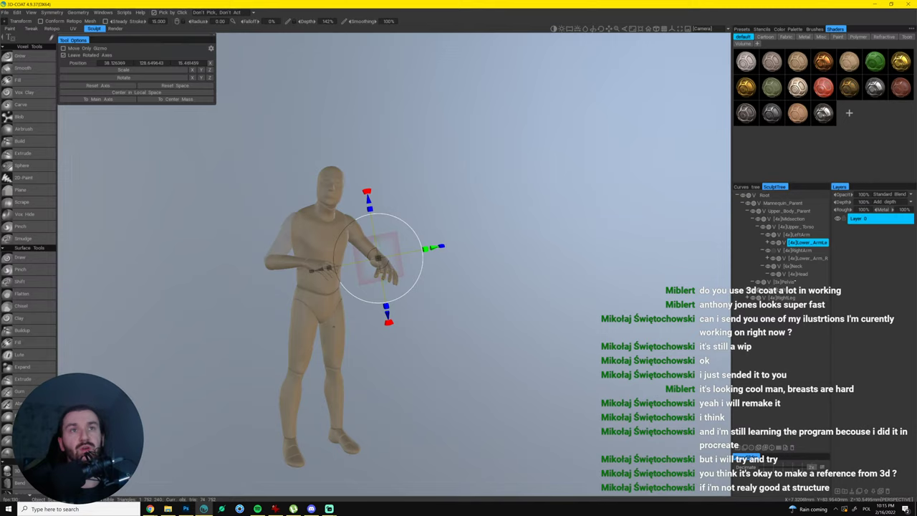
Swing the mannequin's right upper arm forward from the side and reselect the right forearm.
{"action": "left_click_drag", "start_coordinate": [483, 250], "coordinate": [407, 229]}
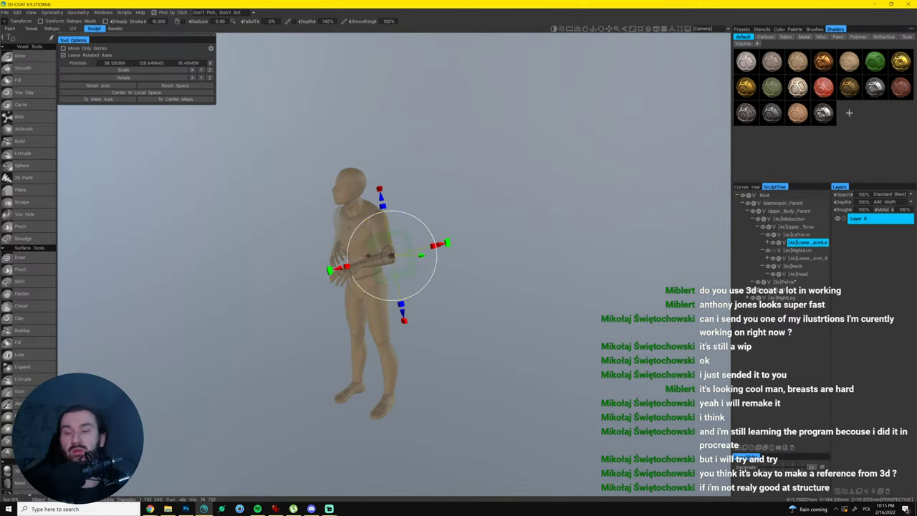
{"action": "left_click", "coordinate": [359, 219]}
{"action": "left_click_drag", "start_coordinate": [317, 288], "coordinate": [373, 269]}
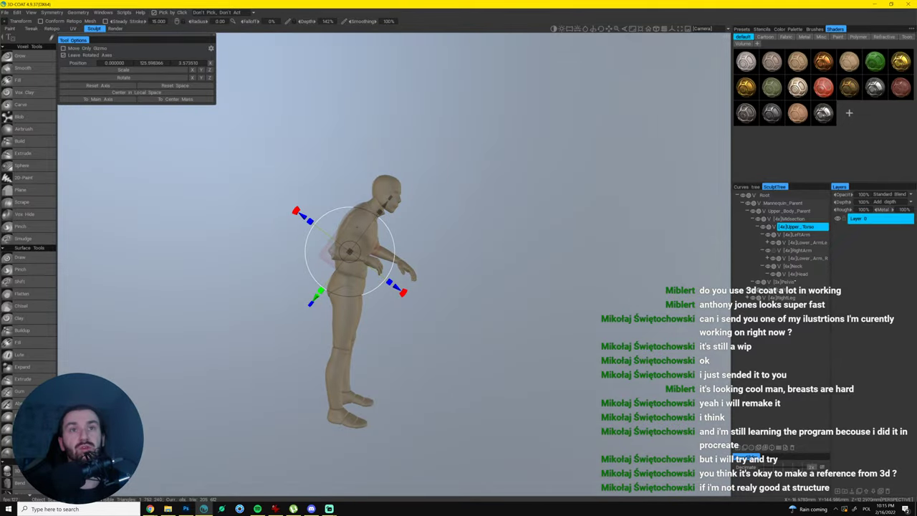
{"action": "left_click", "coordinate": [361, 221]}
{"action": "mouse_move", "coordinate": [414, 260]}
{"action": "left_mouse_down"}
{"action": "mouse_move", "coordinate": [424, 235]}
{"action": "mouse_move", "coordinate": [400, 264]}
{"action": "left_mouse_up"}
{"action": "left_click", "coordinate": [371, 256]}
{"action": "left_click_drag", "start_coordinate": [435, 254], "coordinate": [488, 263]}
{"action": "scroll", "coordinate": [476, 259], "scroll_direction": "up", "scroll_amount": 4}
{"action": "scroll", "coordinate": [527, 242], "scroll_direction": "down", "scroll_amount": 4}
{"action": "scroll", "coordinate": [491, 261], "scroll_direction": "up", "scroll_amount": 1}
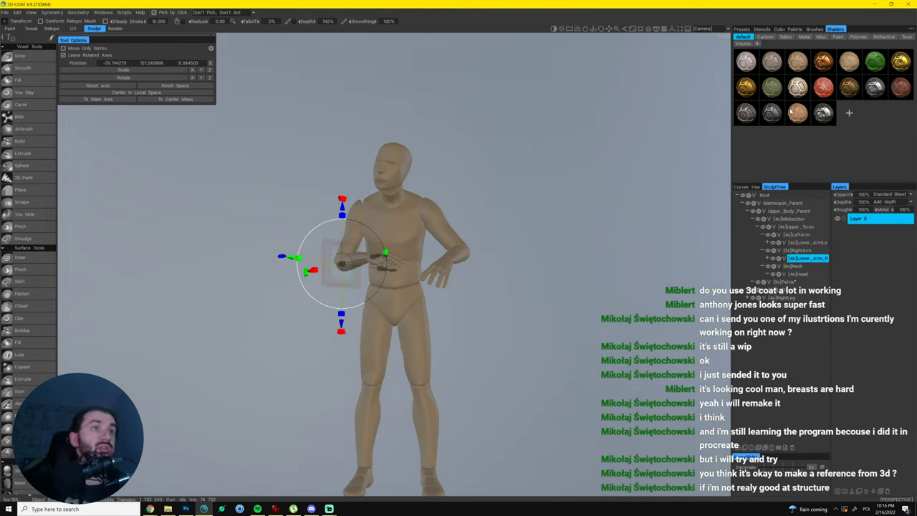
Apply the Skin shader to all visible parts of the mannequin.
{"action": "left_click", "coordinate": [401, 229]}
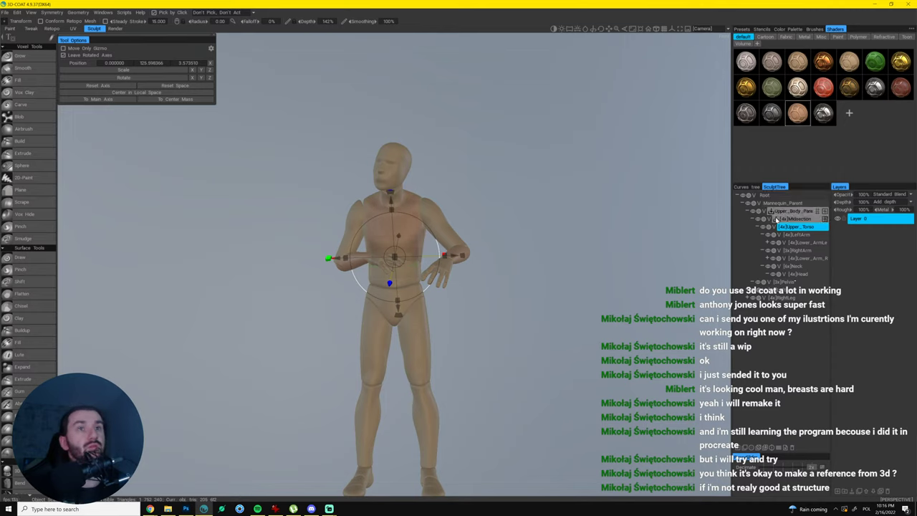
{"action": "left_click", "coordinate": [783, 204]}
{"action": "left_click", "coordinate": [798, 122]}
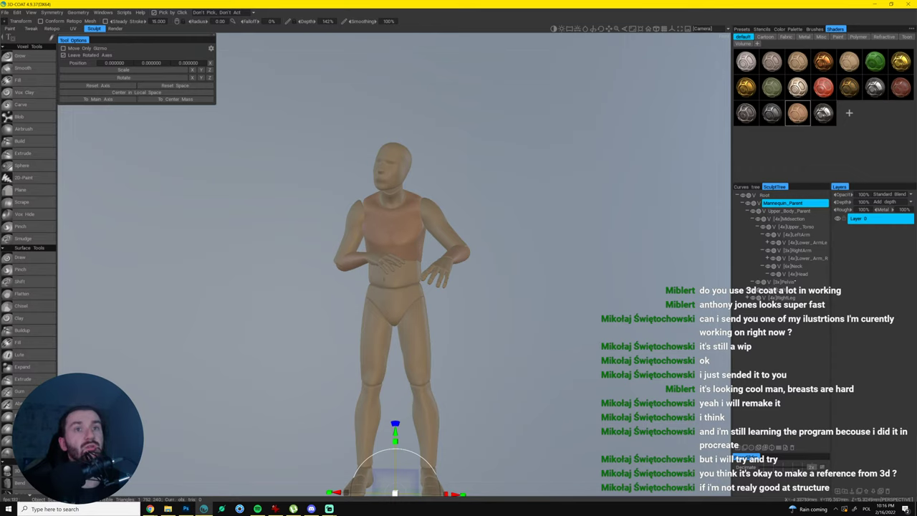
{"action": "left_click", "coordinate": [786, 282]}
{"action": "left_click", "coordinate": [791, 219]}
{"action": "left_click", "coordinate": [799, 114]}
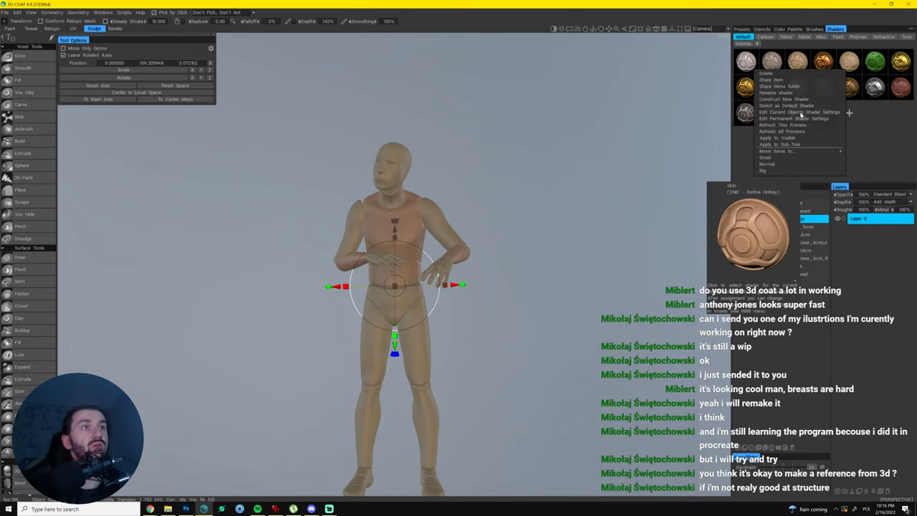
{"action": "left_click_drag", "start_coordinate": [542, 219], "coordinate": [511, 251]}
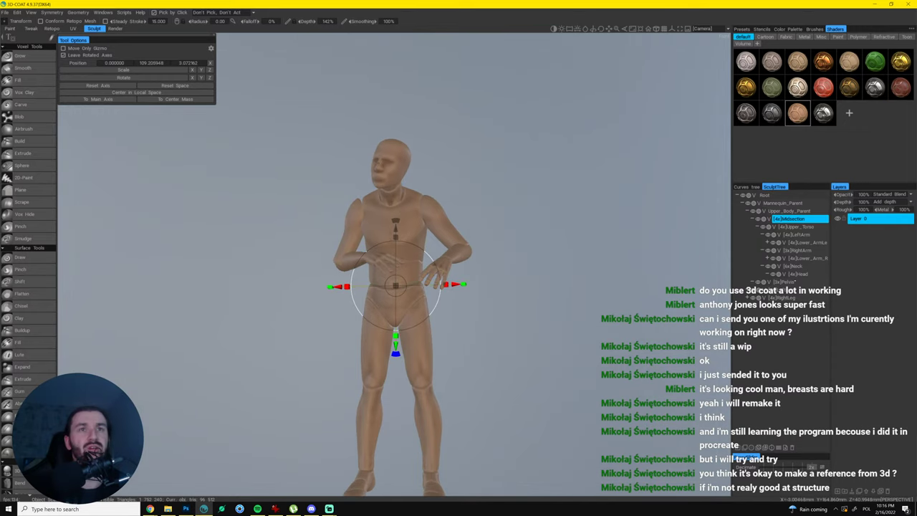
Duplicate the mannequin's head, move the copy beside it above the left shoulder, and delete the copy.
{"action": "key", "text": "h"}
{"action": "key", "text": "ctrl+d"}
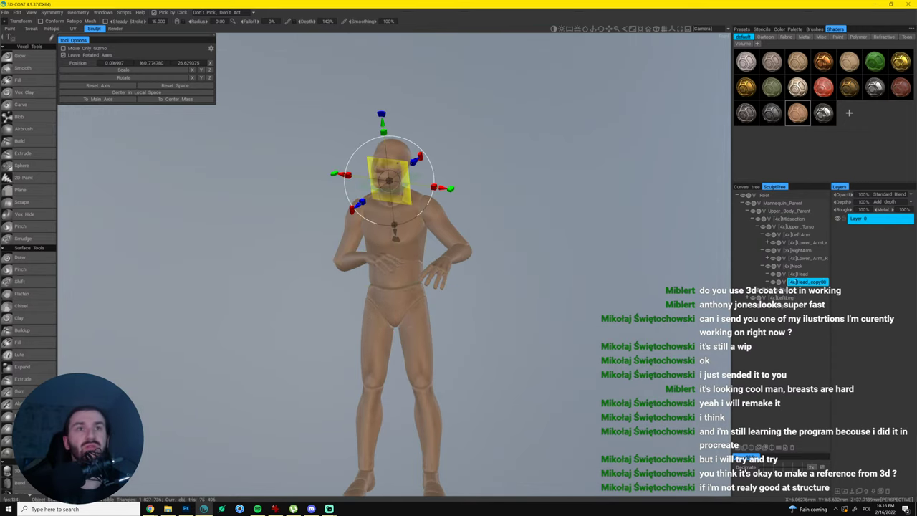
{"action": "left_click_drag", "start_coordinate": [445, 189], "coordinate": [495, 221], "text": "alt"}
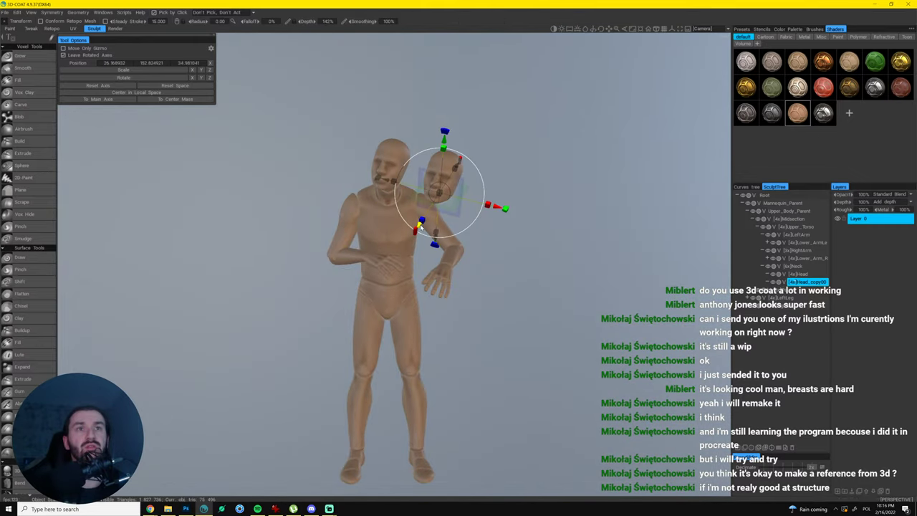
{"action": "left_click_drag", "start_coordinate": [419, 225], "coordinate": [433, 205]}
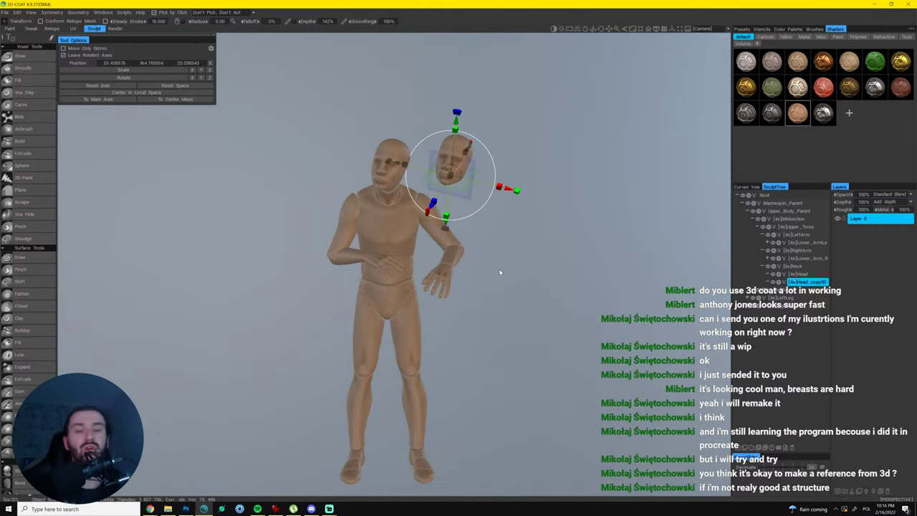
{"action": "key", "text": "Delete"}
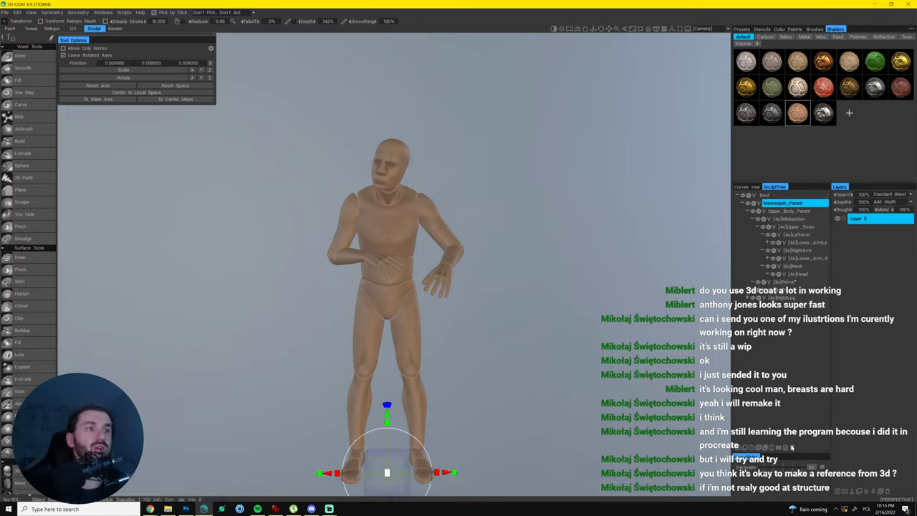
Duplicate the mannequin's left lower leg with its foot and move the copy out beside the figure.
{"action": "left_click_drag", "start_coordinate": [496, 437], "coordinate": [449, 437]}
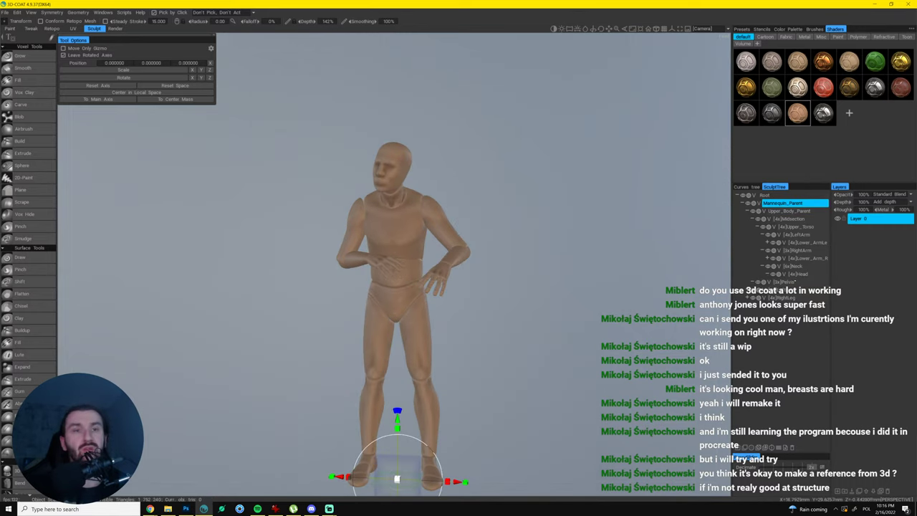
{"action": "key", "text": "h"}
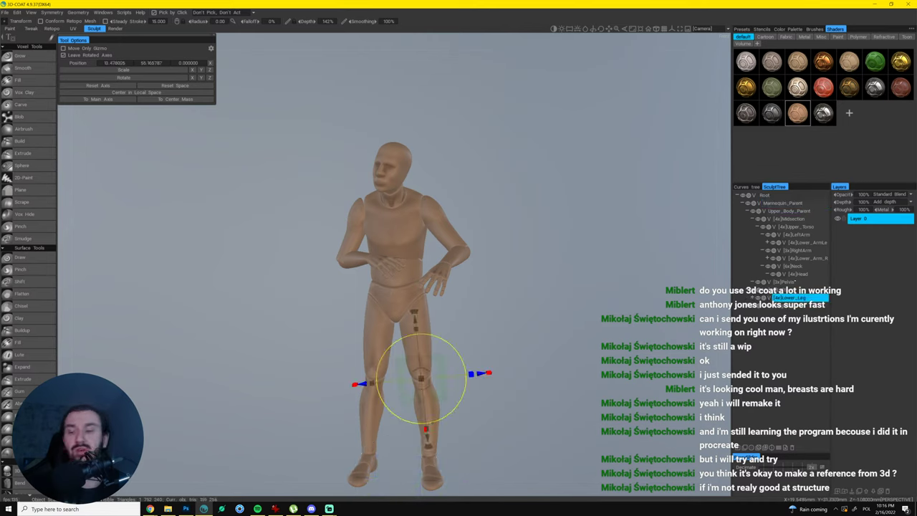
{"action": "key", "text": "h"}
{"action": "left_click_drag", "start_coordinate": [480, 374], "coordinate": [545, 374]}
{"action": "left_click_drag", "start_coordinate": [479, 315], "coordinate": [479, 321]}
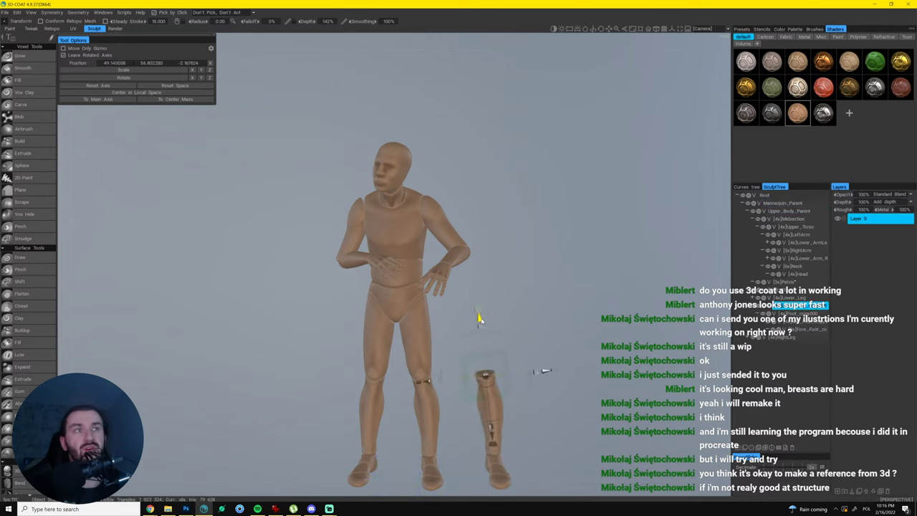
Compare two dark shaders on the duplicated lower leg, and apply the dark leather-like one to the shin, foot and forefoot.
{"action": "left_click", "coordinate": [772, 112]}
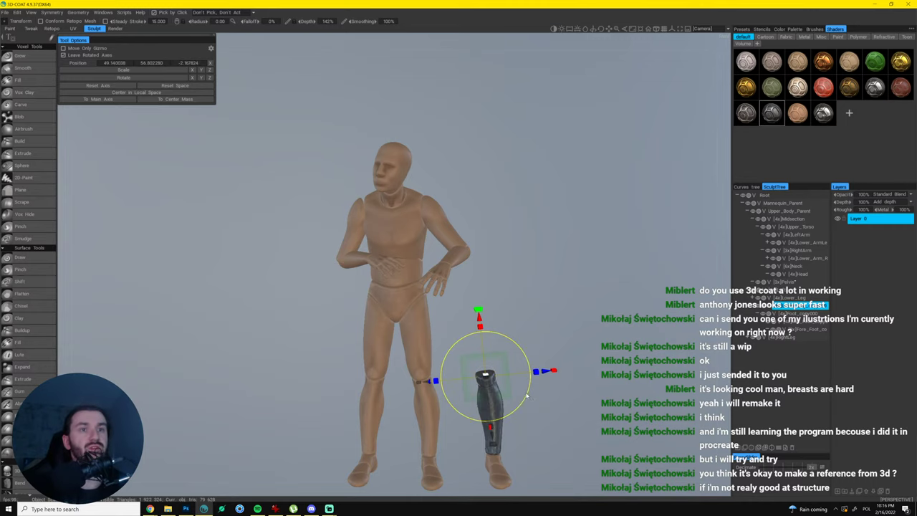
{"action": "left_click", "coordinate": [752, 116]}
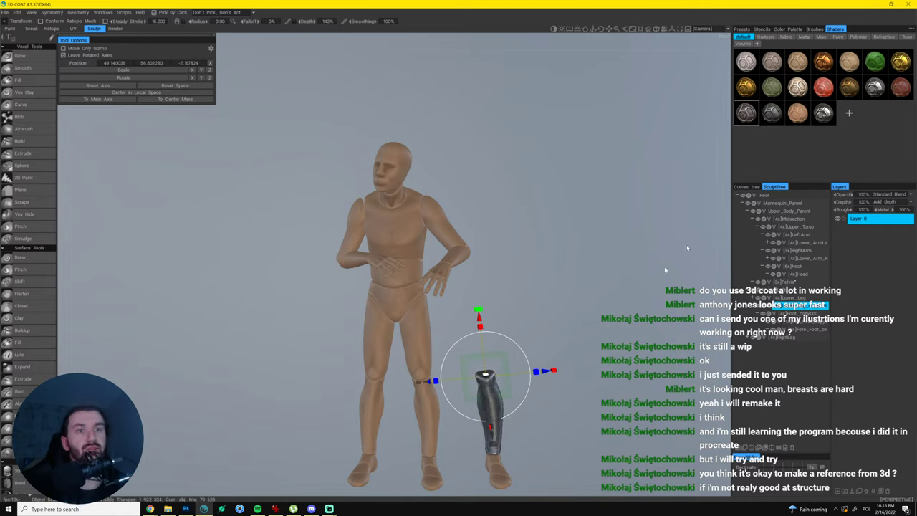
{"action": "left_click", "coordinate": [774, 117]}
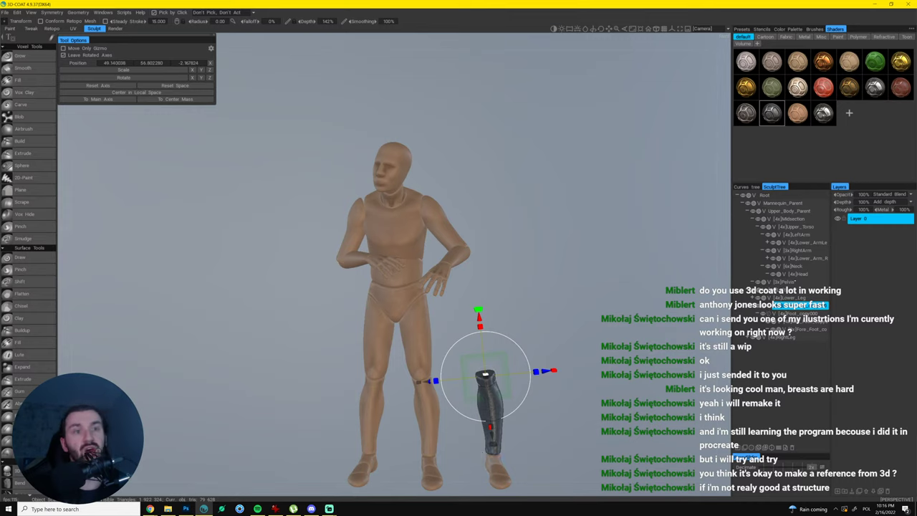
{"action": "left_click", "coordinate": [500, 467]}
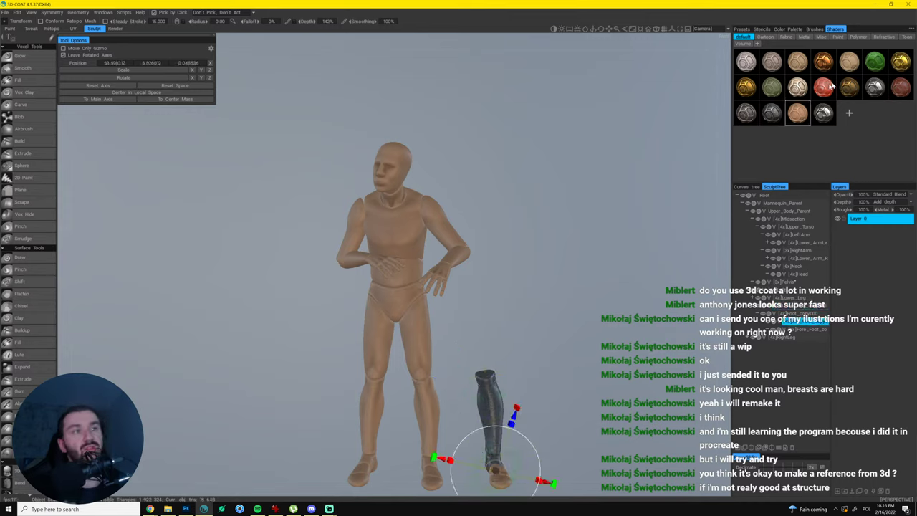
{"action": "left_click", "coordinate": [769, 117]}
{"action": "left_click", "coordinate": [503, 477]}
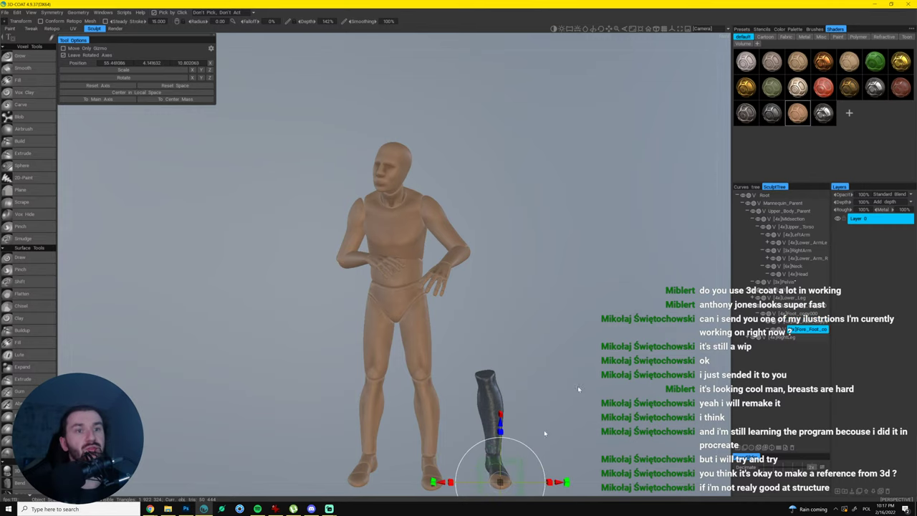
{"action": "left_click", "coordinate": [777, 120]}
{"action": "left_click_drag", "start_coordinate": [552, 288], "coordinate": [599, 230]}
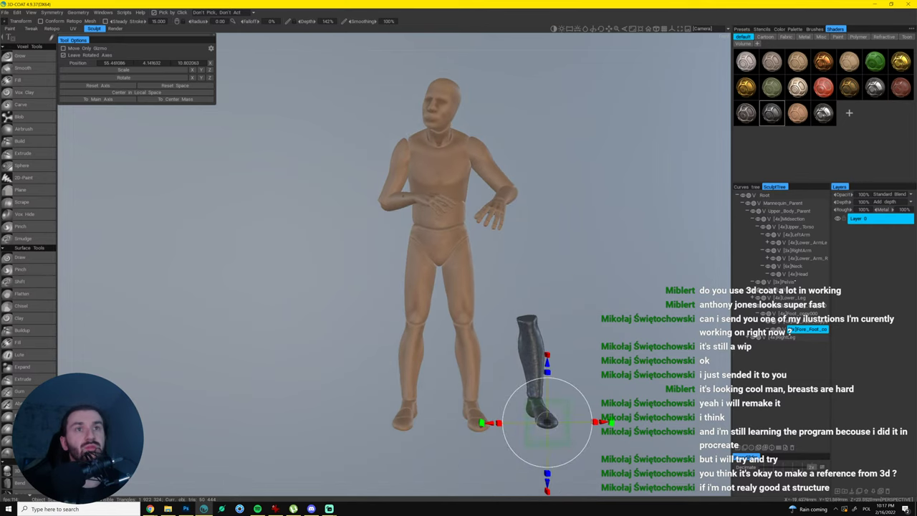
Apply the pale cream shader to the mannequin's forearms to suggest wrist wraps.
{"action": "left_click", "coordinate": [401, 203]}
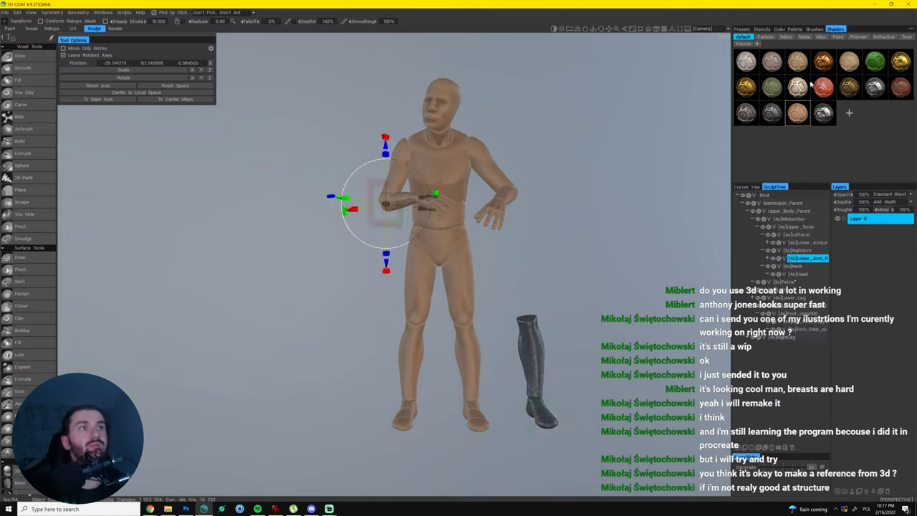
{"action": "left_click", "coordinate": [799, 90]}
{"action": "left_click", "coordinate": [402, 298]}
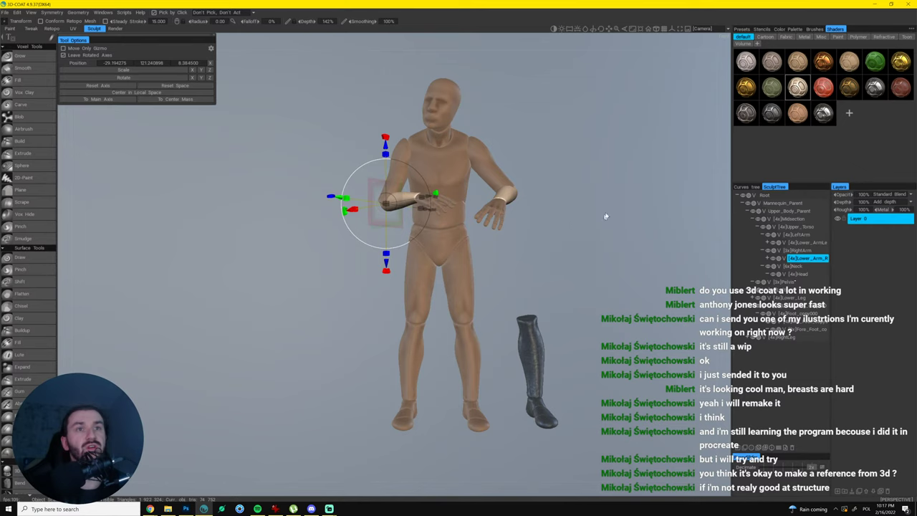
{"action": "left_click_drag", "start_coordinate": [605, 214], "coordinate": [609, 211]}
Apply the dark leather-like shader to the mannequin's upper torso to suggest a vest.
{"action": "key", "text": "h"}
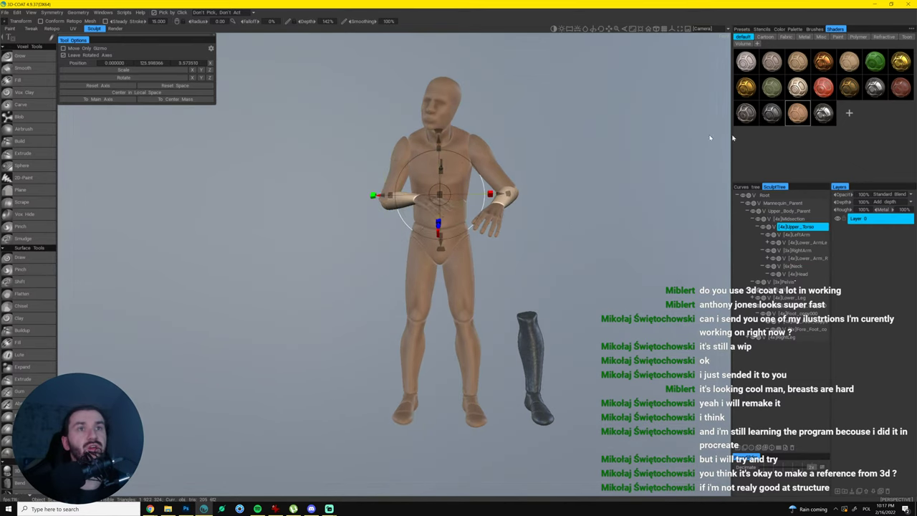
{"action": "left_click", "coordinate": [769, 116]}
{"action": "mouse_move", "coordinate": [583, 117]}
{"action": "left_mouse_down"}
{"action": "mouse_move", "coordinate": [561, 132]}
{"action": "mouse_move", "coordinate": [574, 137]}
{"action": "mouse_move", "coordinate": [587, 127]}
{"action": "left_mouse_up"}
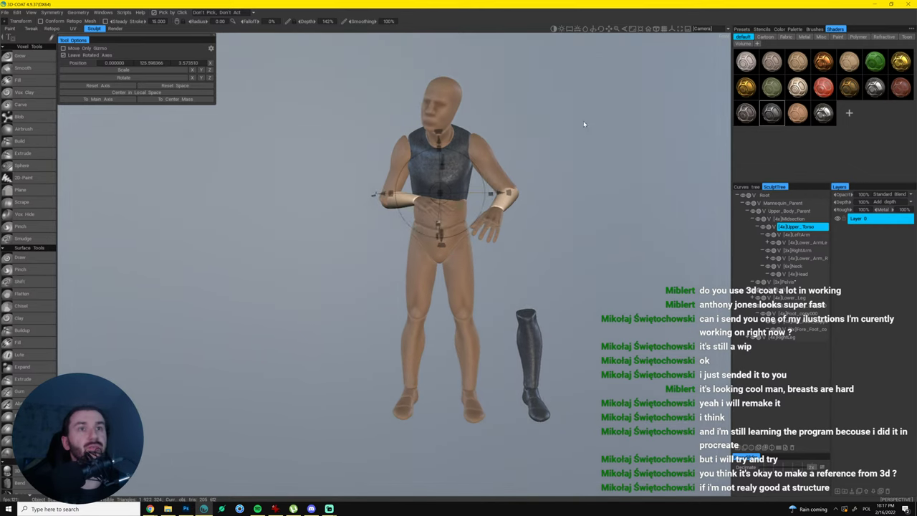
Switch the viewport to full screen and look through the environment map presets for lighting the mannequin.
{"action": "left_click", "coordinate": [727, 30]}
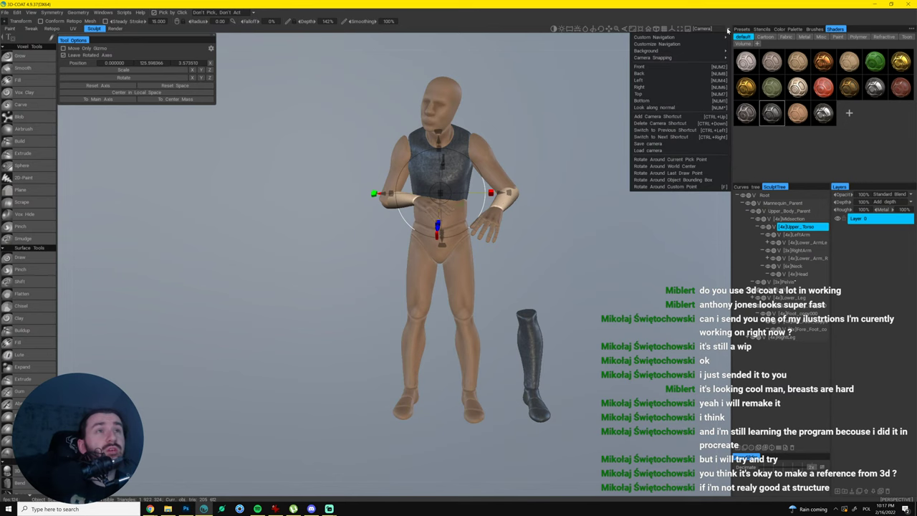
{"action": "left_click", "coordinate": [681, 29]}
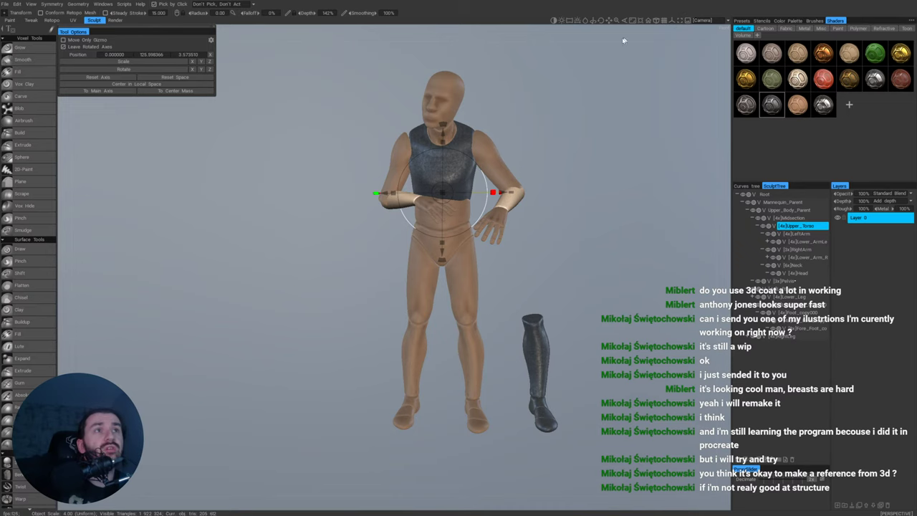
{"action": "left_click", "coordinate": [570, 20]}
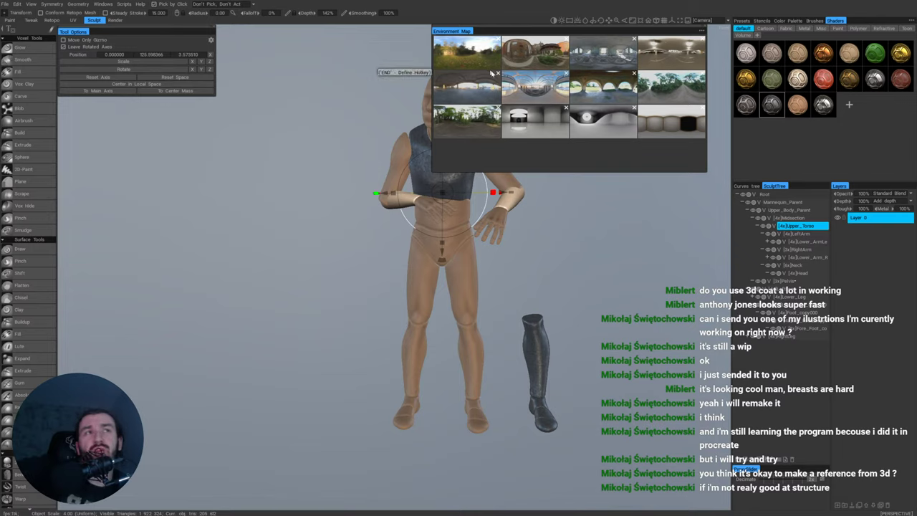
{"action": "left_click", "coordinate": [567, 23]}
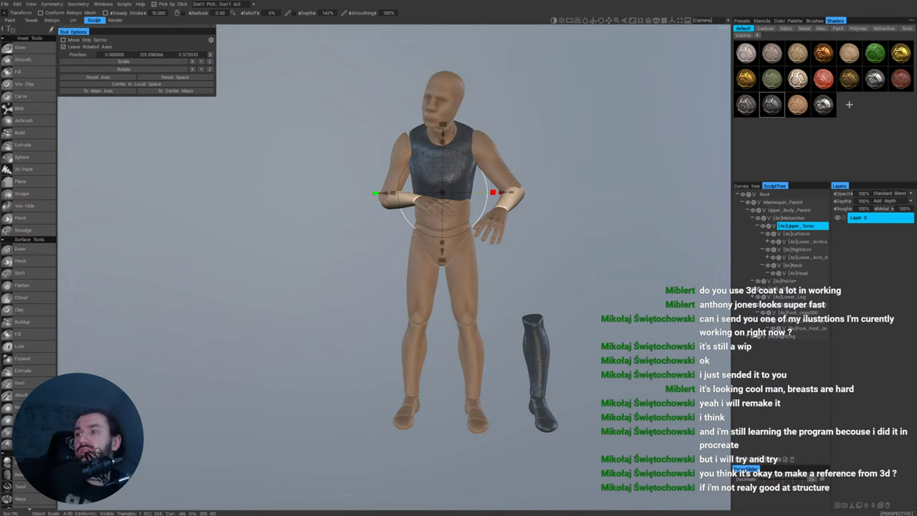
Switch to Photoshop to review the troll painting, return to 3D-Coat and select the mannequin's right leg.
{"action": "key", "text": "alt+Tab"}
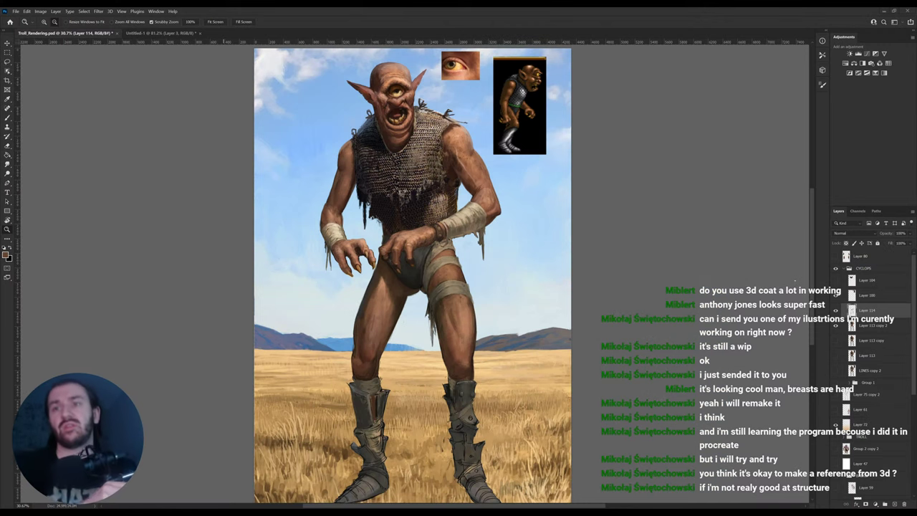
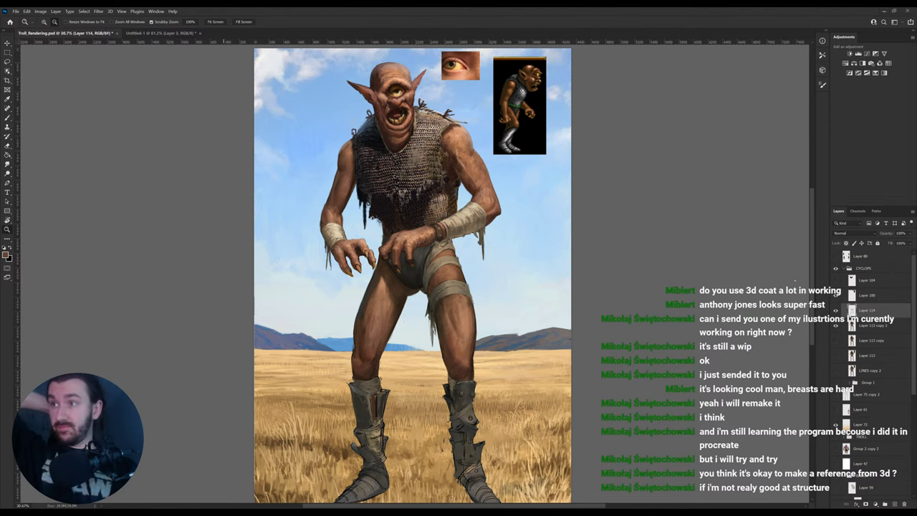
{"action": "key", "text": "alt+Tab"}
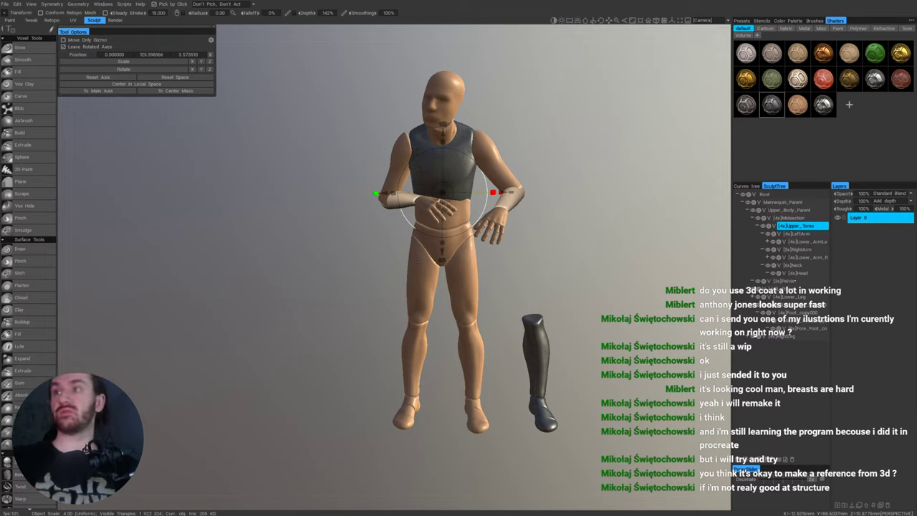
{"action": "left_click", "coordinate": [418, 262]}
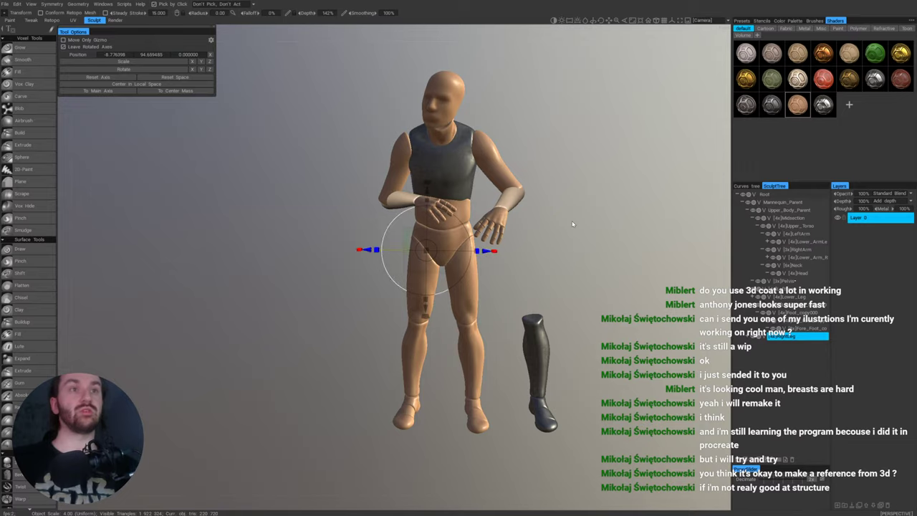
Adjust the environment lighting around the mannequin and look through the environment map presets.
{"action": "left_click_drag", "start_coordinate": [609, 230], "coordinate": [585, 124]}
{"action": "scroll", "coordinate": [630, 230], "scroll_direction": "down", "scroll_amount": 4}
{"action": "left_click_drag", "start_coordinate": [629, 193], "coordinate": [618, 200]}
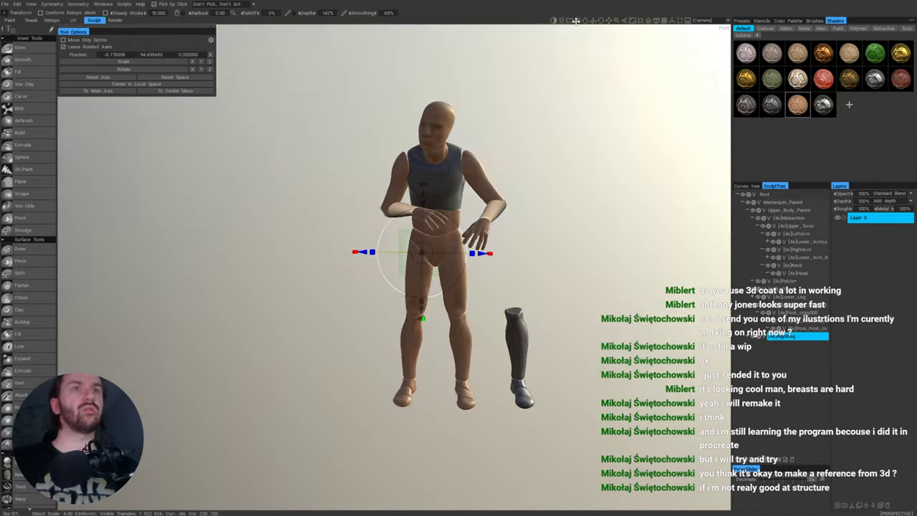
{"action": "left_click_drag", "start_coordinate": [576, 21], "coordinate": [575, 21]}
{"action": "left_click", "coordinate": [570, 22]}
{"action": "left_click", "coordinate": [571, 23]}
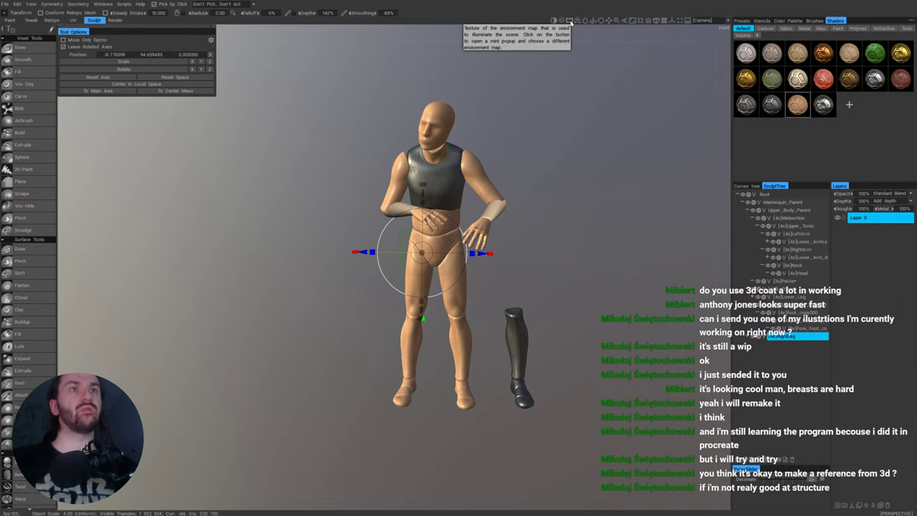
{"action": "left_click", "coordinate": [569, 22]}
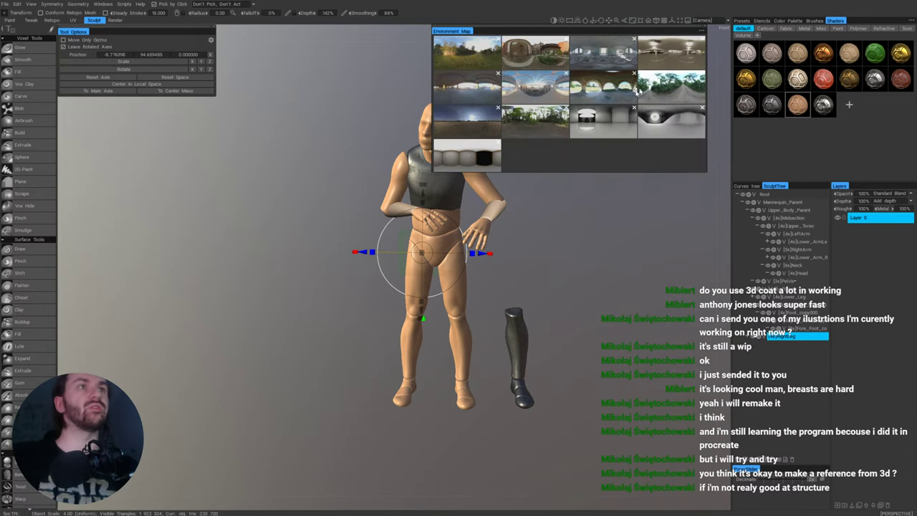
{"action": "left_click", "coordinate": [592, 296]}
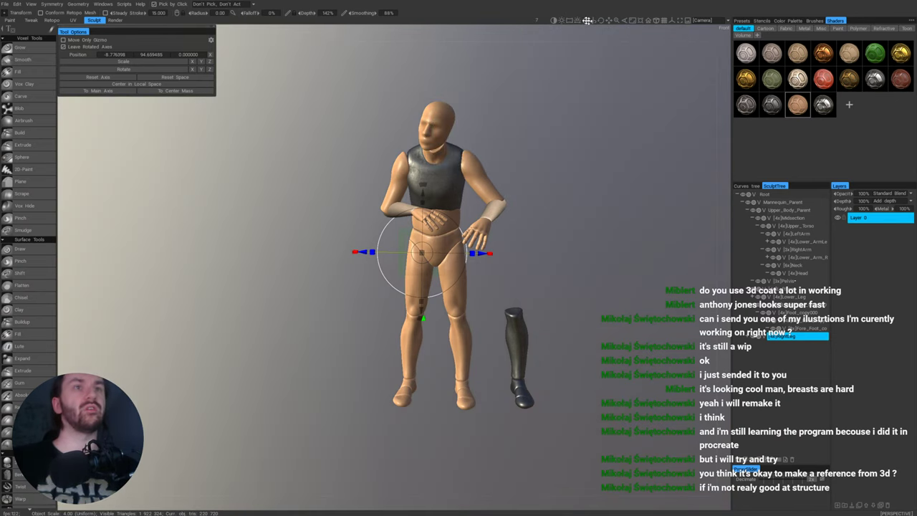
Reduce the background blur so the field landscape shows more clearly behind the mannequin.
{"action": "left_click_drag", "start_coordinate": [588, 21], "coordinate": [586, 21]}
{"action": "left_click_drag", "start_coordinate": [608, 252], "coordinate": [539, 233]}
{"action": "left_click_drag", "start_coordinate": [571, 262], "coordinate": [609, 273]}
Edit the skin-toned shader's settings and change its colour to a darker orange-brown.
{"action": "right_click", "coordinate": [800, 111]}
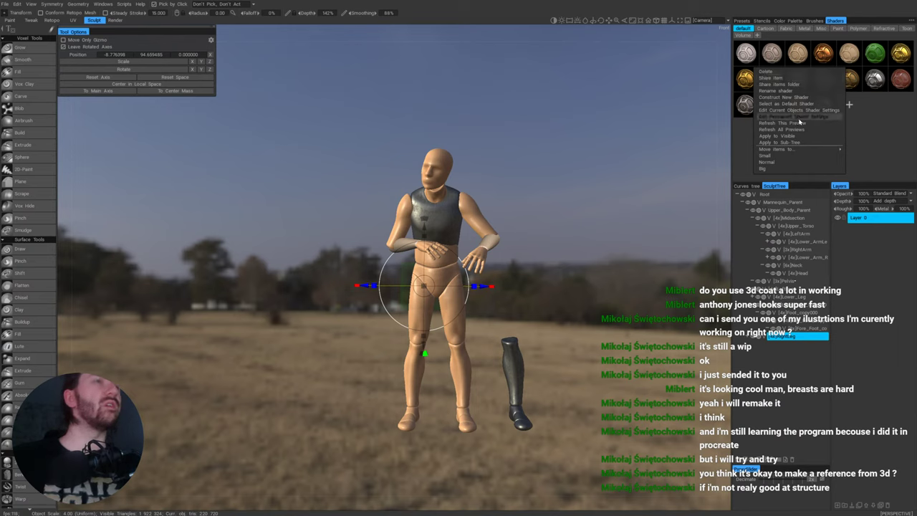
{"action": "left_click", "coordinate": [806, 117]}
{"action": "left_click_drag", "start_coordinate": [432, 159], "coordinate": [678, 153]}
{"action": "left_click", "coordinate": [653, 262]}
{"action": "left_click_drag", "start_coordinate": [413, 175], "coordinate": [630, 166]}
{"action": "mouse_move", "coordinate": [557, 230]}
{"action": "left_mouse_down"}
{"action": "mouse_move", "coordinate": [557, 214]}
{"action": "mouse_move", "coordinate": [559, 229]}
{"action": "left_mouse_up"}
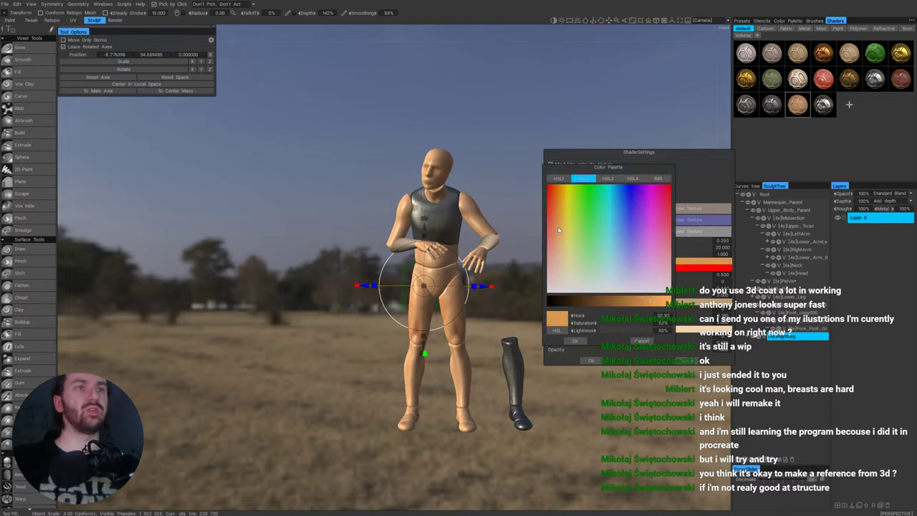
{"action": "left_click_drag", "start_coordinate": [633, 300], "coordinate": [619, 301]}
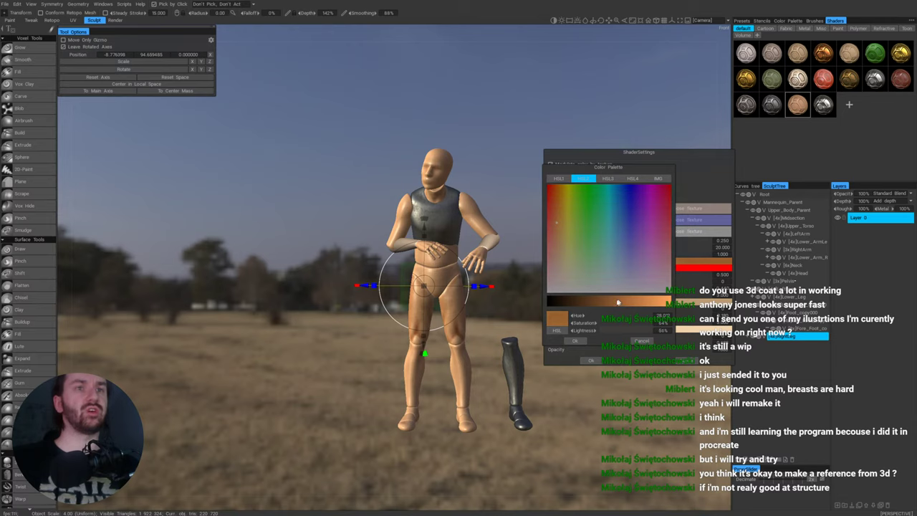
{"action": "left_click", "coordinate": [581, 345]}
{"action": "left_click", "coordinate": [591, 361]}
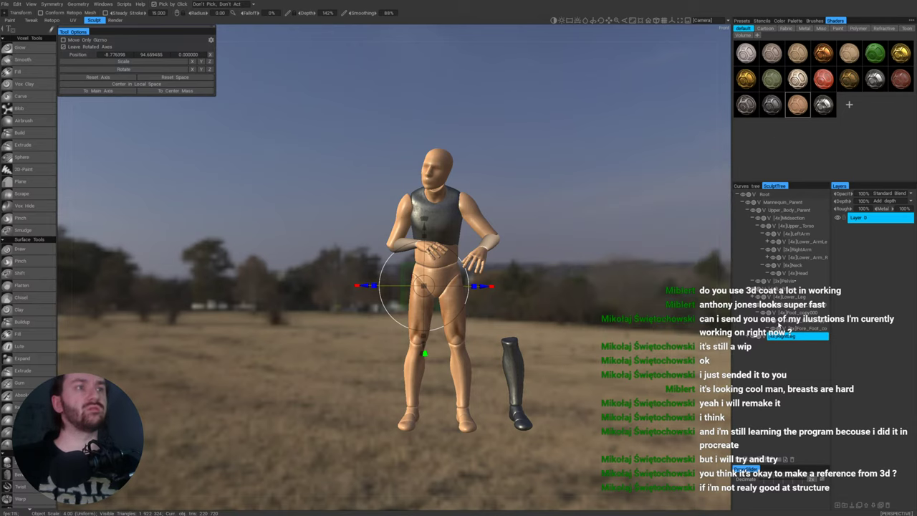
Hide and show the mannequin's right leg to check which part is selected.
{"action": "left_click", "coordinate": [754, 338]}
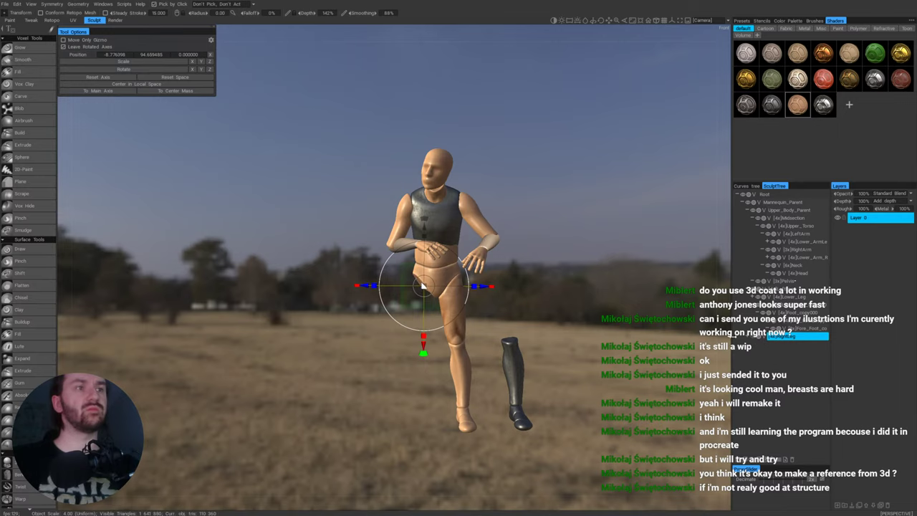
{"action": "left_click", "coordinate": [758, 339]}
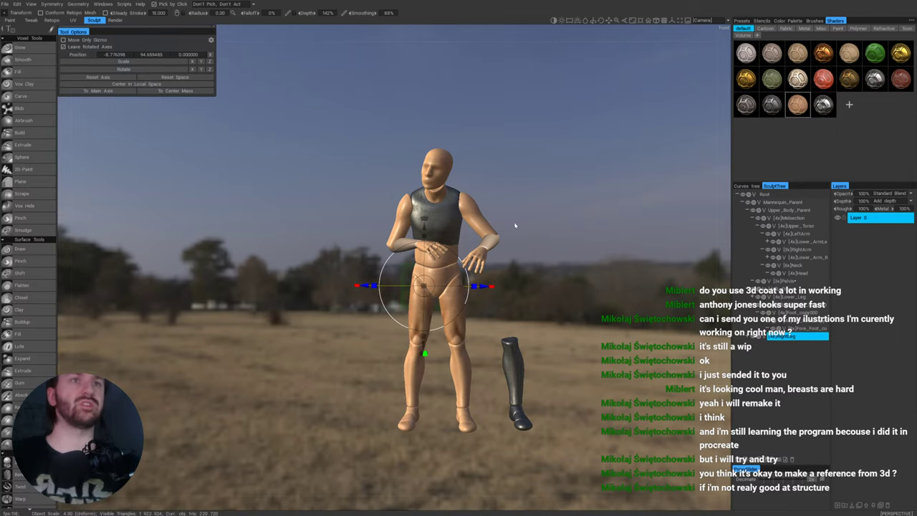
{"action": "left_click_drag", "start_coordinate": [515, 225], "coordinate": [535, 242]}
Switch to the Dry Field page on Poly Haven and the Photoshop troll painting for comparison, and return to 3D-Coat.
{"action": "key", "text": "alt+Tab"}
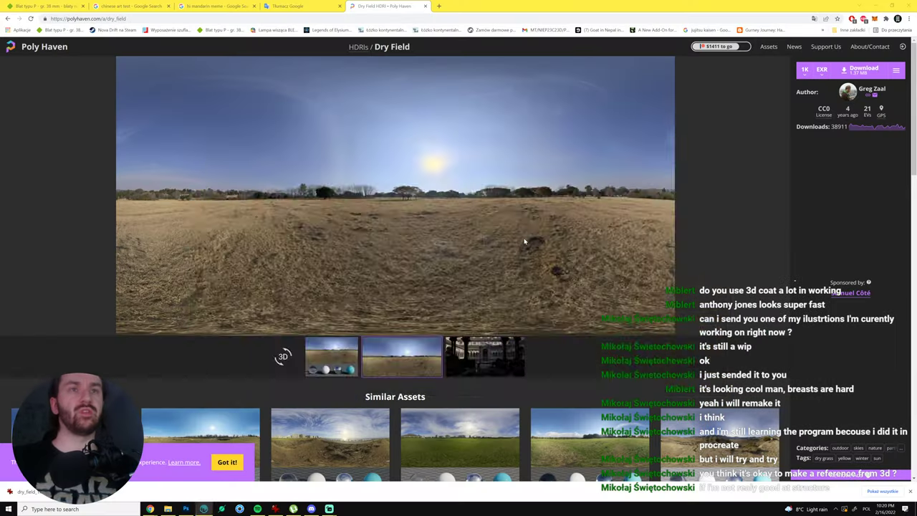
{"action": "key", "text": "alt+Tab"}
{"action": "key", "text": "alt+Tab"}
{"action": "key", "text": "alt+Tab"}
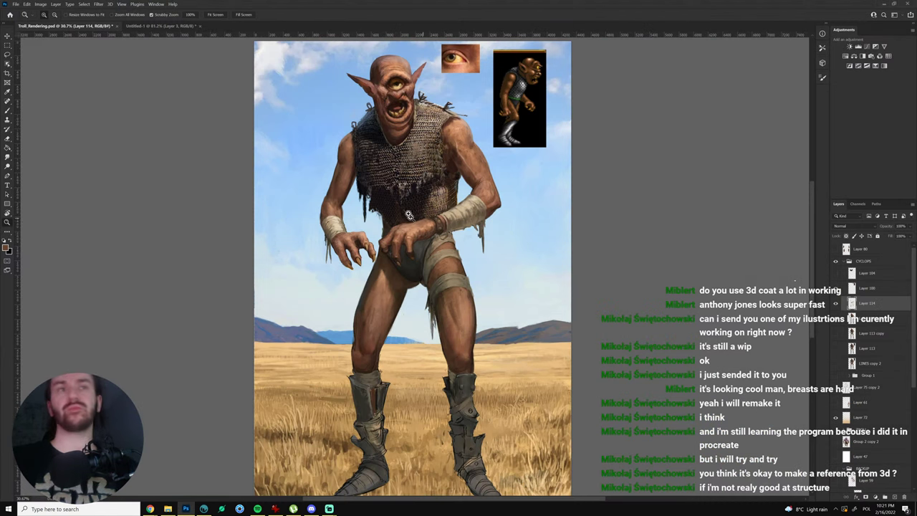
{"action": "key", "text": "alt+Tab"}
{"action": "key", "text": "alt+Tab"}
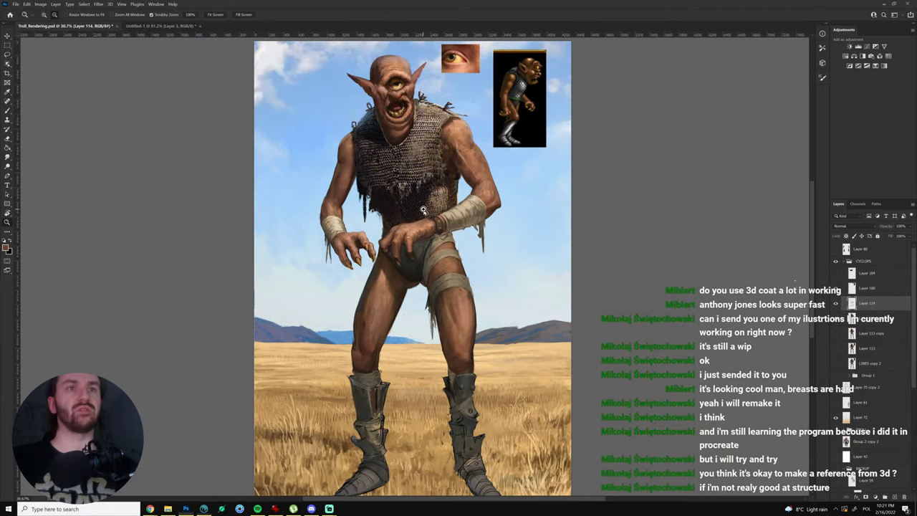
{"action": "key", "text": "alt+Tab"}
Select the mannequin's pelvis, try to transform it with the gizmo, and undo the last two changes.
{"action": "left_click", "coordinate": [420, 213]}
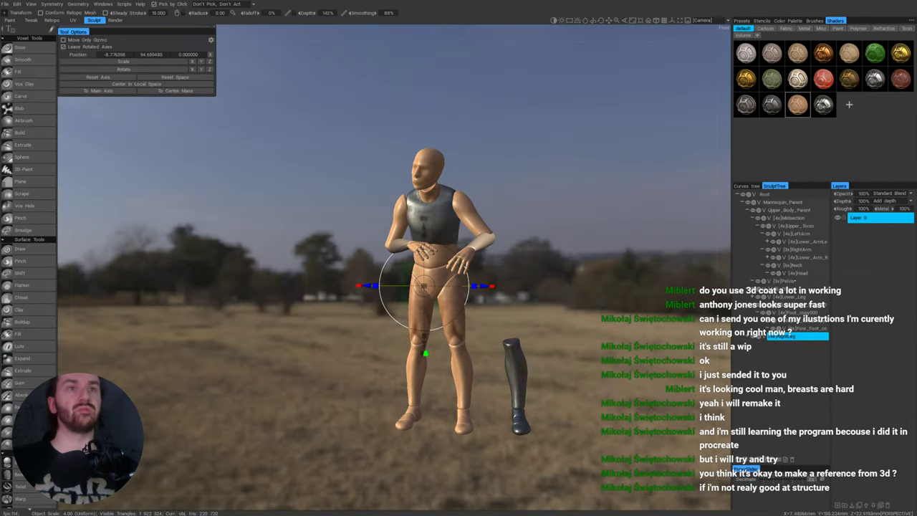
{"action": "left_click", "coordinate": [433, 212]}
{"action": "left_click_drag", "start_coordinate": [573, 222], "coordinate": [479, 220]}
{"action": "left_click", "coordinate": [443, 276]}
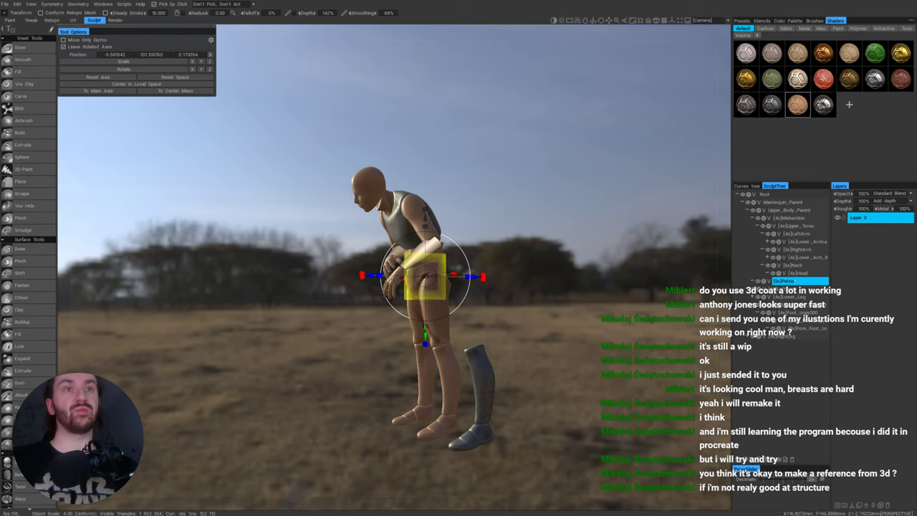
{"action": "left_click", "coordinate": [462, 266]}
{"action": "left_click_drag", "start_coordinate": [459, 262], "coordinate": [590, 233]}
{"action": "key", "text": "ctrl+z"}
{"action": "key", "text": "ctrl+z"}
{"action": "left_click_drag", "start_coordinate": [537, 261], "coordinate": [540, 243]}
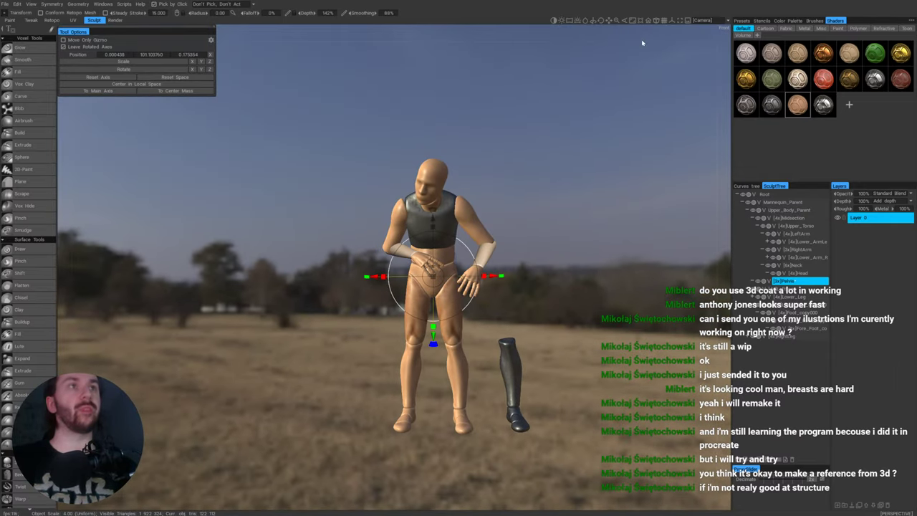
Switch to the Render workspace and enable real-time rendering of the mannequin.
{"action": "left_click", "coordinate": [115, 20]}
{"action": "left_click_drag", "start_coordinate": [604, 190], "coordinate": [649, 228]}
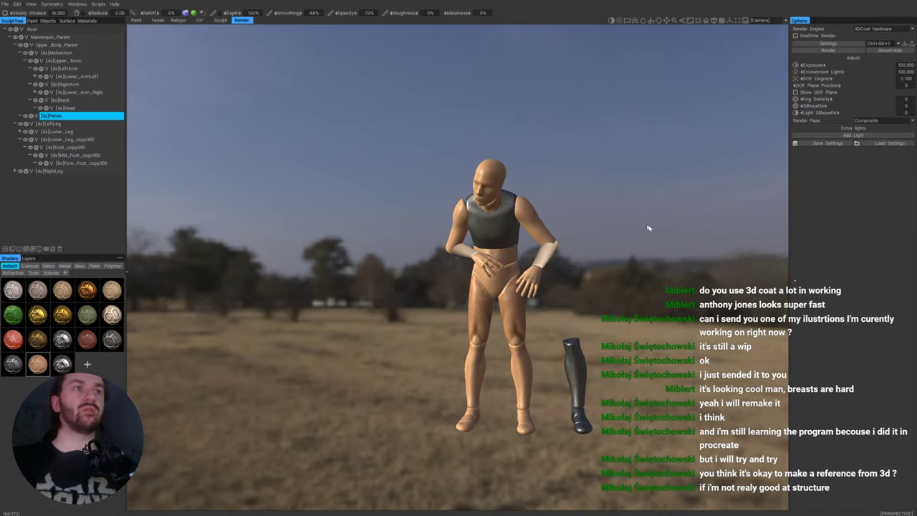
{"action": "left_click", "coordinate": [816, 37]}
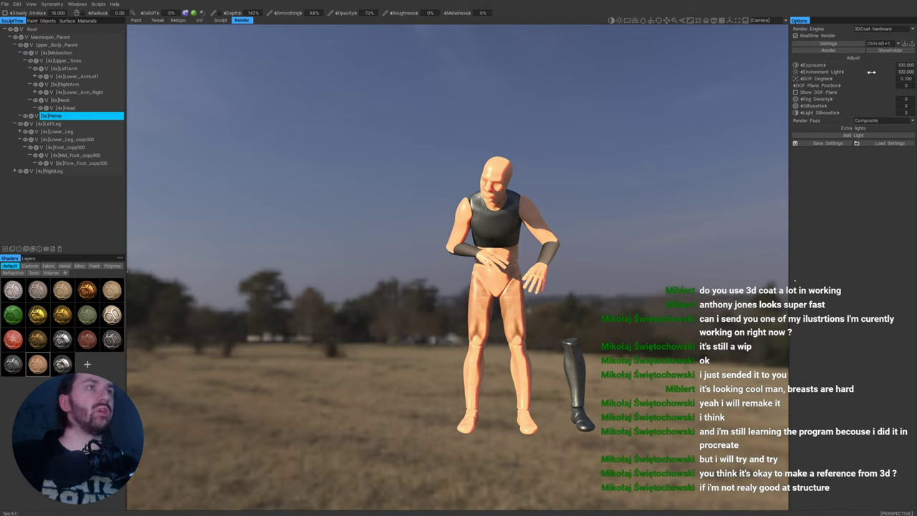
Set the render's environment light to 52 and turn the view toward the mannequin's side.
{"action": "left_click_drag", "start_coordinate": [871, 72], "coordinate": [866, 73]}
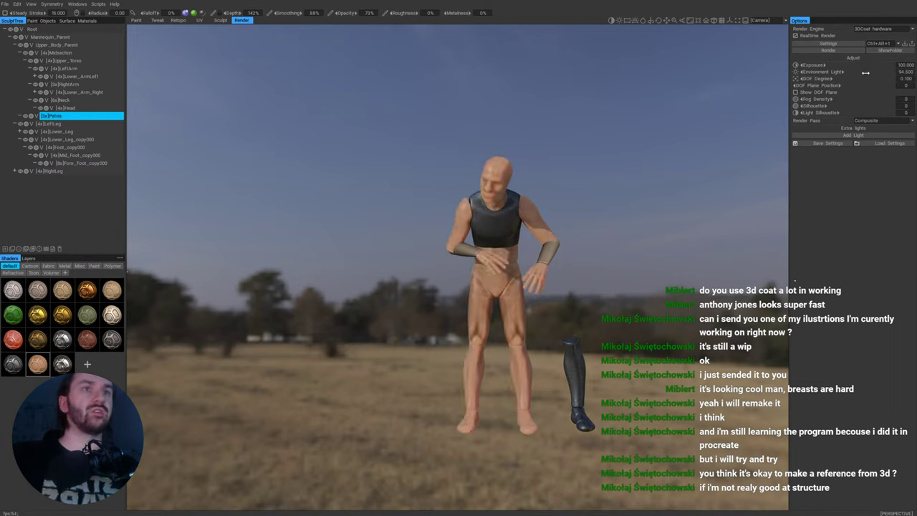
{"action": "left_click_drag", "start_coordinate": [865, 72], "coordinate": [842, 89]}
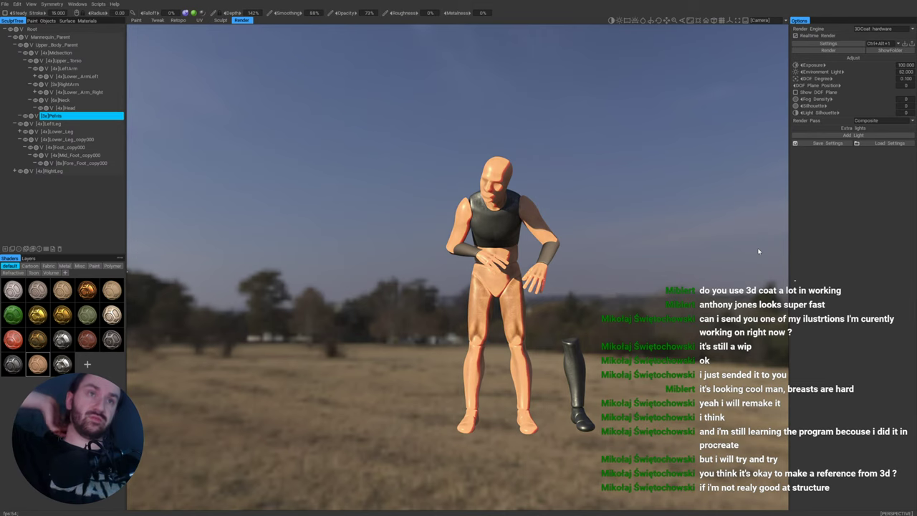
{"action": "left_click_drag", "start_coordinate": [752, 248], "coordinate": [719, 248]}
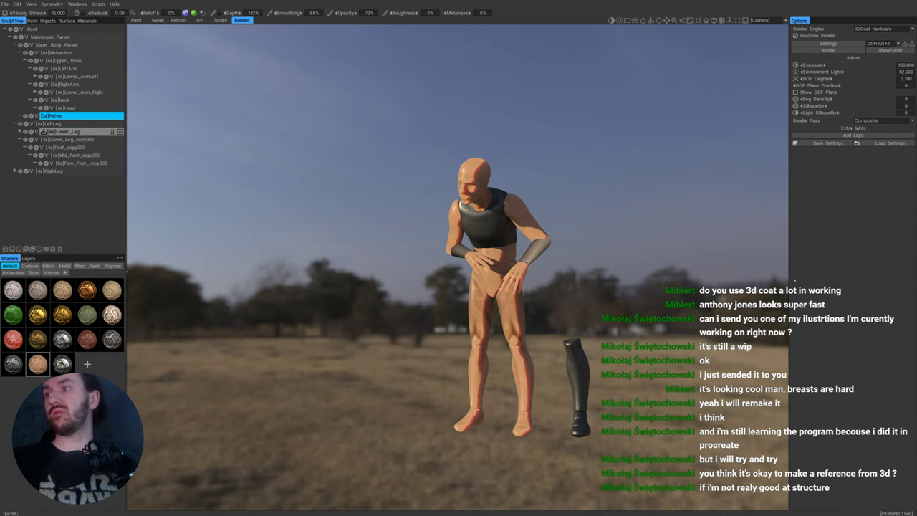
Switch to Photoshop and paste the mannequin render into the troll painting beside the figure's leg.
{"action": "key", "text": "alt+Tab"}
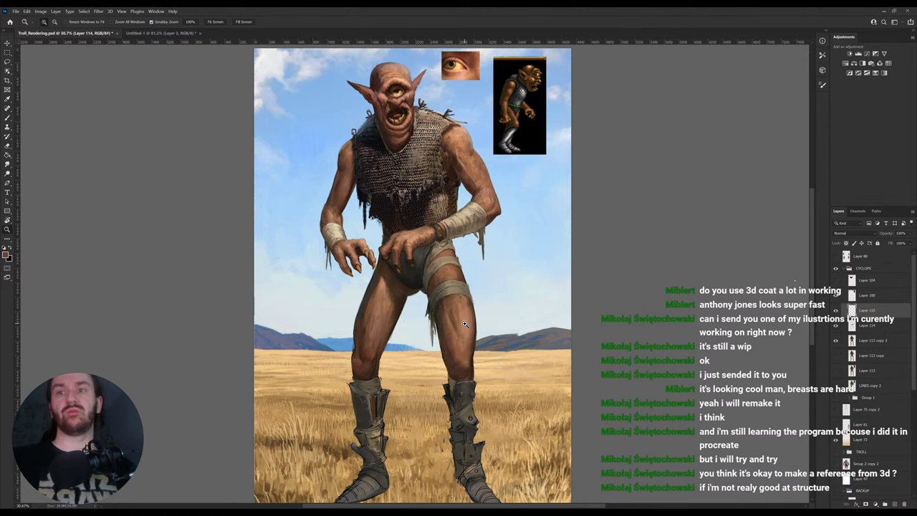
{"action": "key", "text": "ctrl+v"}
{"action": "key", "text": "v"}
{"action": "left_click_drag", "start_coordinate": [497, 313], "coordinate": [594, 352]}
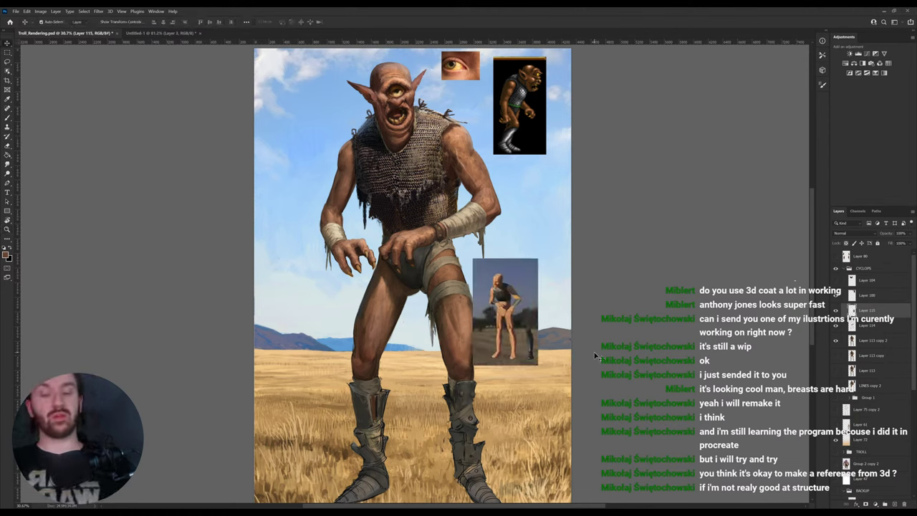
Bring the pasted mannequin layer to the top of the layer stack and enlarge it to about 160%.
{"action": "key", "text": "ctrl+shift+bracketright"}
{"action": "key", "text": "ctrl+shift+bracketright"}
{"action": "key", "text": "ctrl+t"}
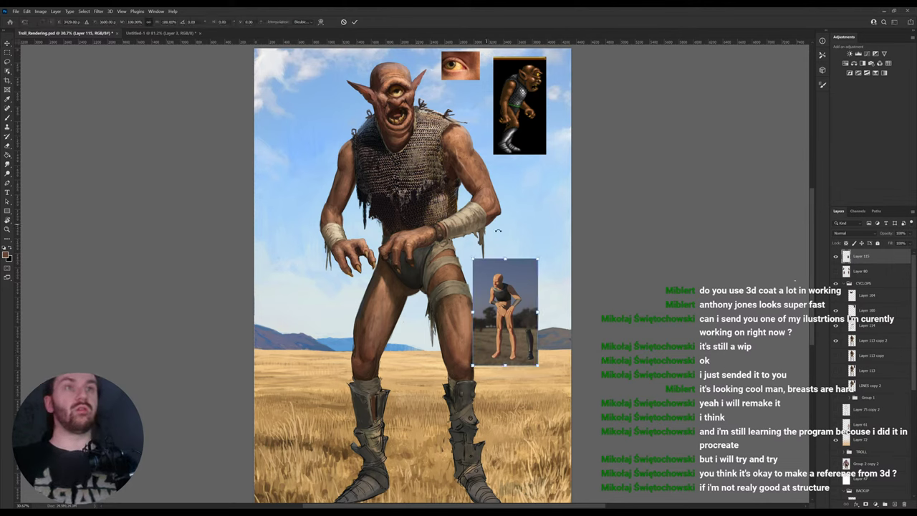
{"action": "left_click_drag", "start_coordinate": [508, 259], "coordinate": [505, 196]}
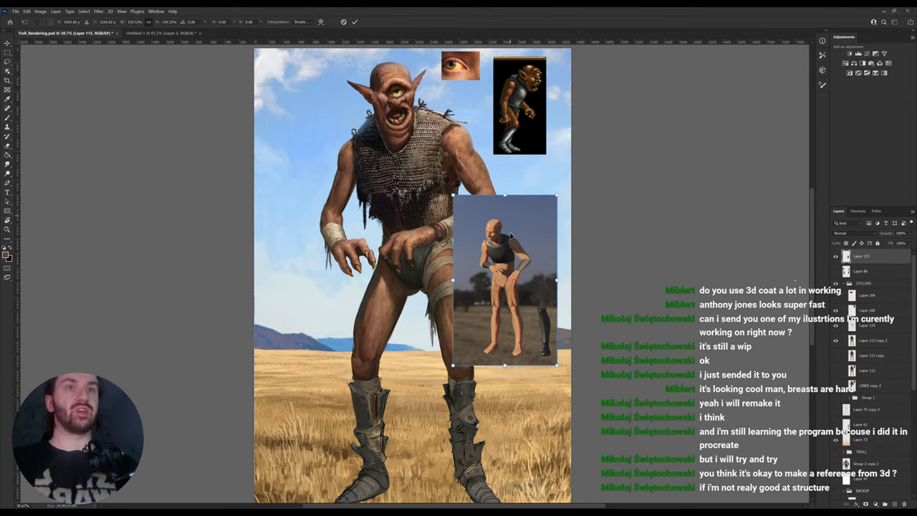
{"action": "key", "text": "Return"}
Shift the mannequin reference outward to the painting's right edge to uncover more of the troll.
{"action": "left_click_drag", "start_coordinate": [512, 290], "coordinate": [534, 295]}
{"action": "left_click_drag", "start_coordinate": [613, 273], "coordinate": [631, 262]}
{"action": "key", "text": "r"}
{"action": "left_click", "coordinate": [631, 261]}
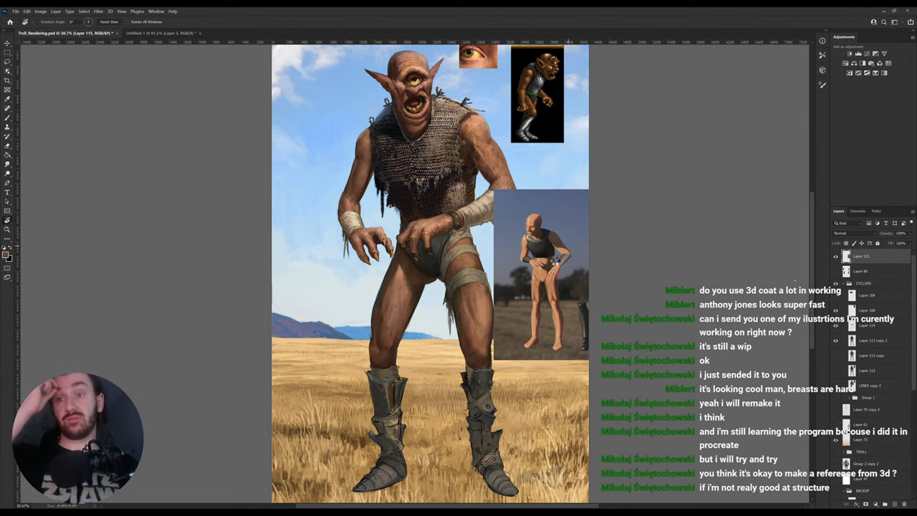
Mirror the whole painting, and flip the mannequin reference horizontally while placing it against the canvas's right edge.
{"action": "key", "text": "ctrl+shift+h"}
{"action": "key", "text": "ctrl+t"}
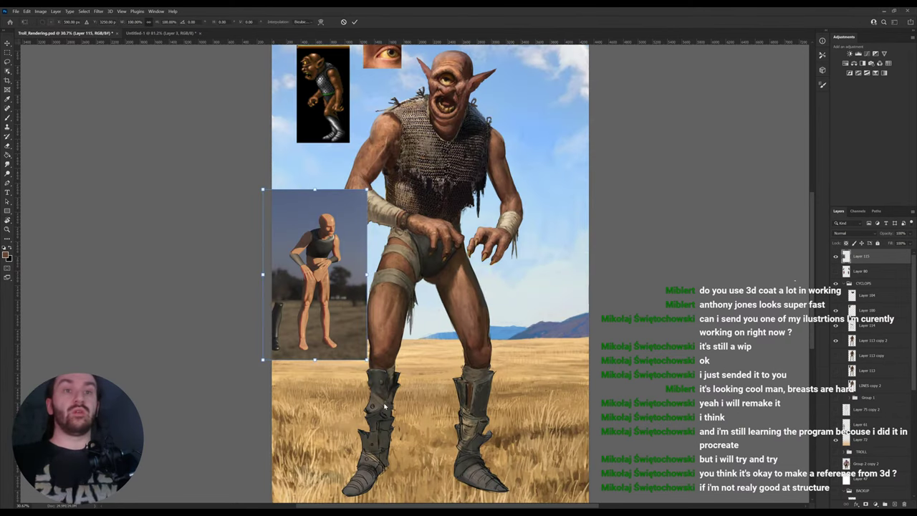
{"action": "left_click", "coordinate": [385, 406]}
{"action": "left_click_drag", "start_coordinate": [333, 308], "coordinate": [553, 288]}
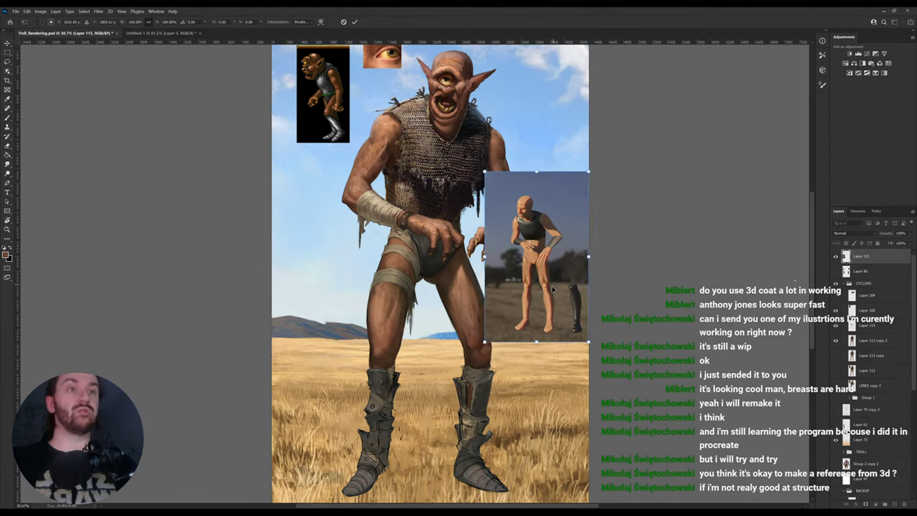
{"action": "key", "text": "Return"}
Select Layer 114 with the troll's boots and sample the mannequin boot's grey tones for the Brush tool.
{"action": "left_click", "coordinate": [391, 396], "text": "ctrl"}
{"action": "key", "text": "i"}
{"action": "left_click", "coordinate": [583, 294]}
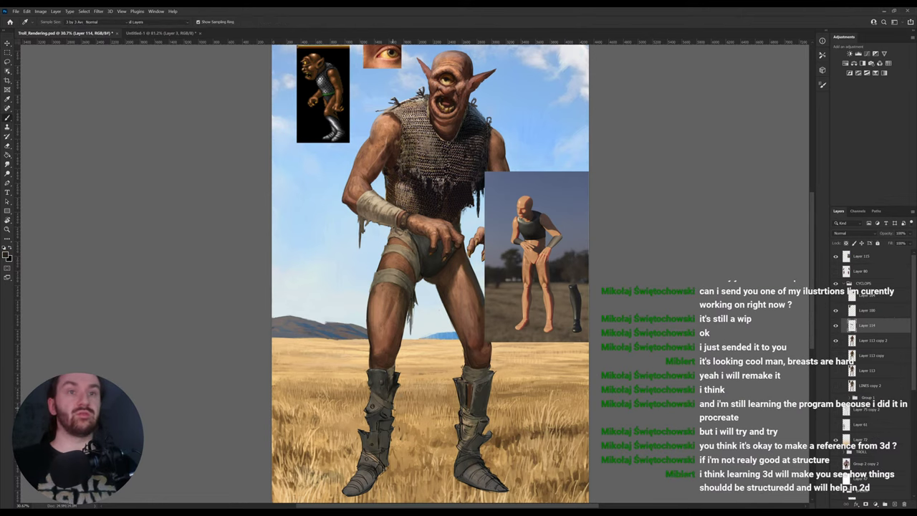
{"action": "key", "text": "b"}
{"action": "left_click_drag", "start_coordinate": [389, 413], "coordinate": [391, 406]}
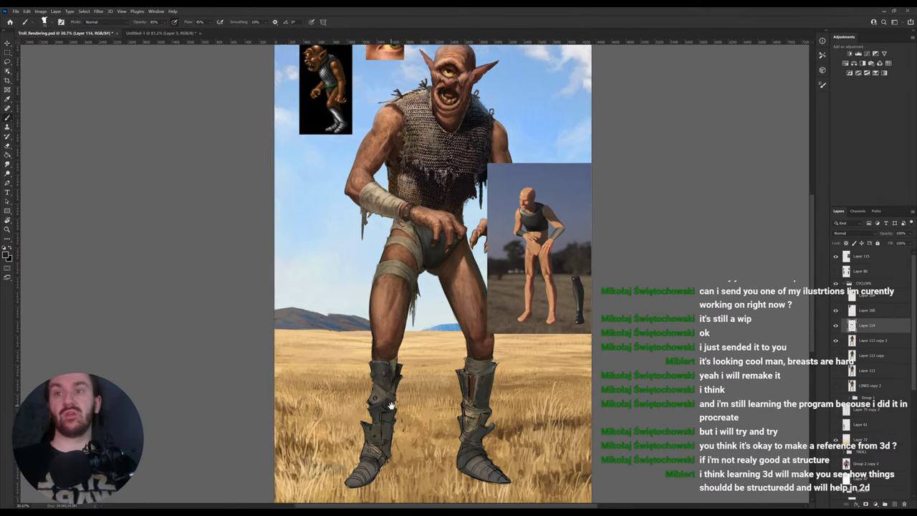
{"action": "key", "text": "i"}
{"action": "left_click", "coordinate": [581, 307]}
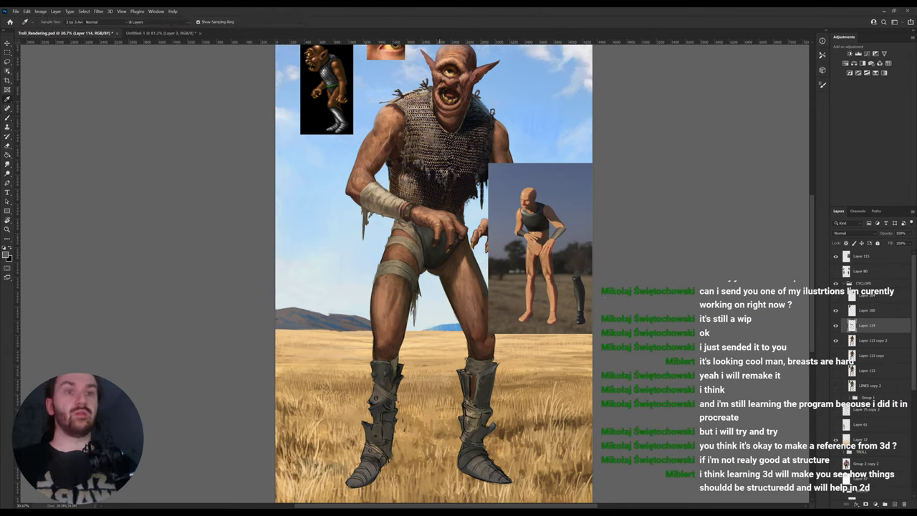
{"action": "key", "text": "b"}
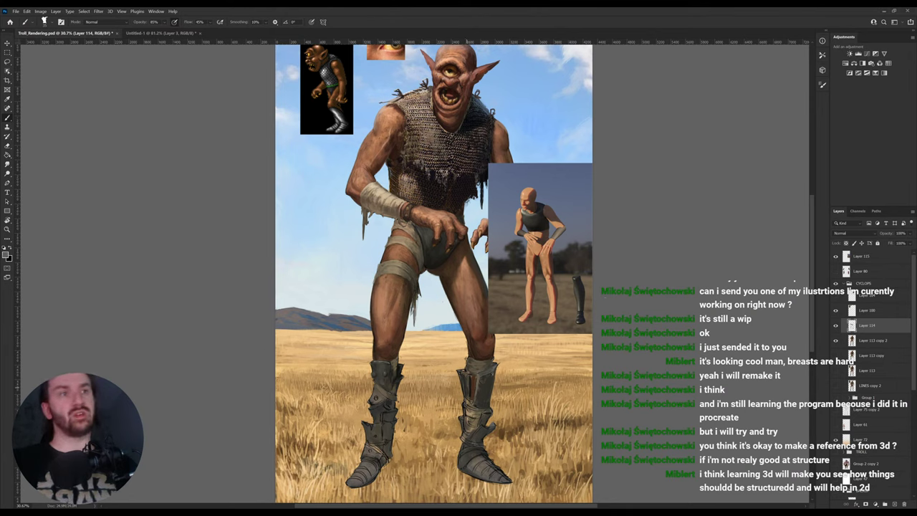
Examine the shading of the mannequin's dark boot up close and compare it with the troll's boots.
{"action": "key", "text": "z"}
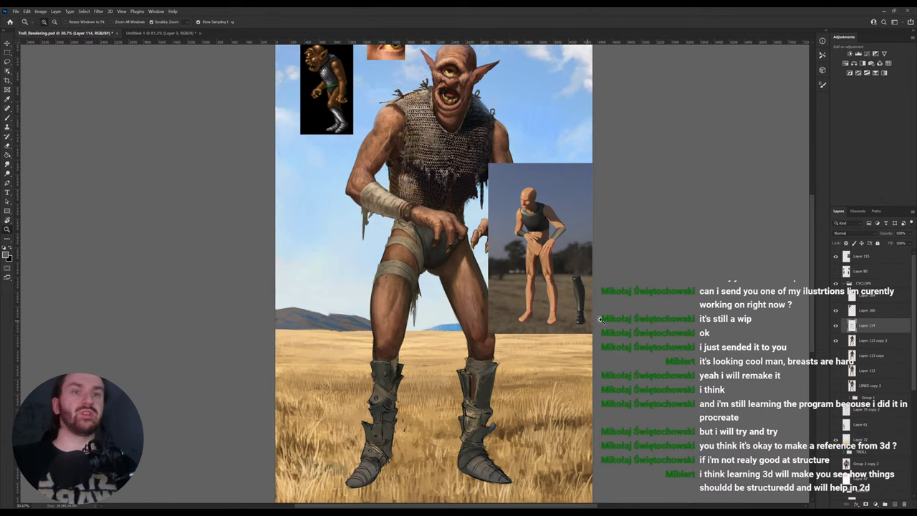
{"action": "left_click_drag", "start_coordinate": [582, 315], "coordinate": [612, 321]}
{"action": "left_click_drag", "start_coordinate": [573, 342], "coordinate": [491, 369]}
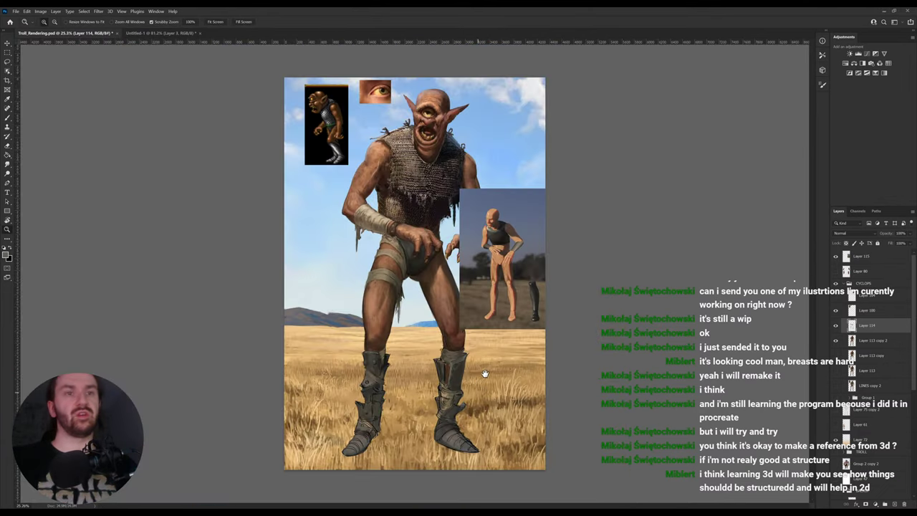
{"action": "left_click", "coordinate": [546, 348]}
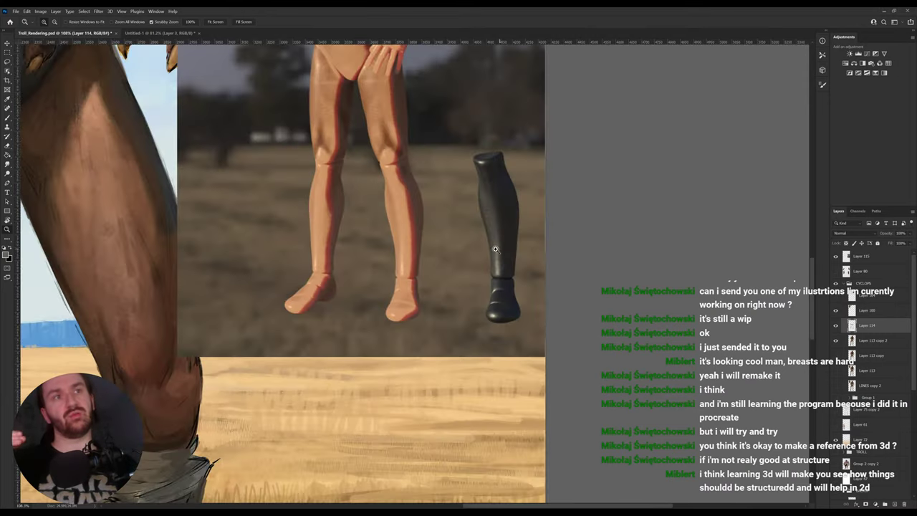
{"action": "left_click", "coordinate": [503, 310], "text": "alt"}
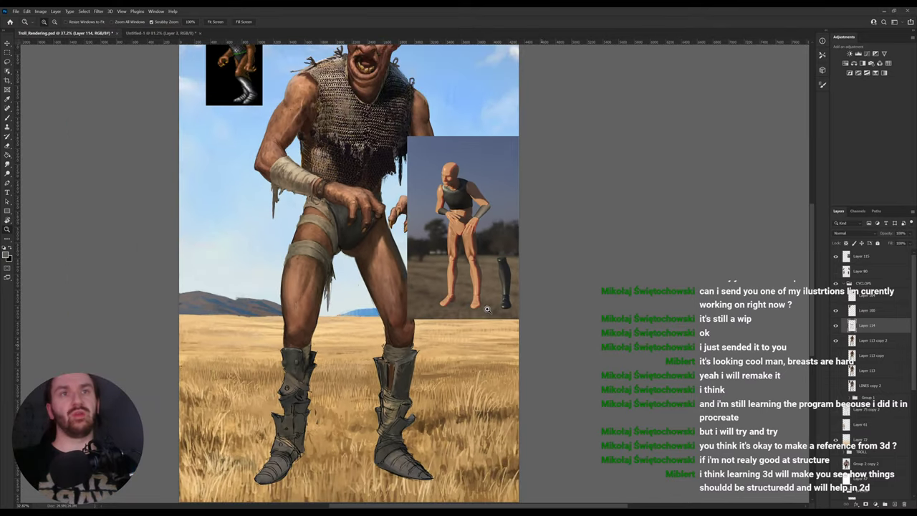
Move the mannequin reference image to the canvas's left side, below the troll sprite reference, uncovering the cyclops's far arm.
{"action": "left_click_drag", "start_coordinate": [504, 309], "coordinate": [496, 319]}
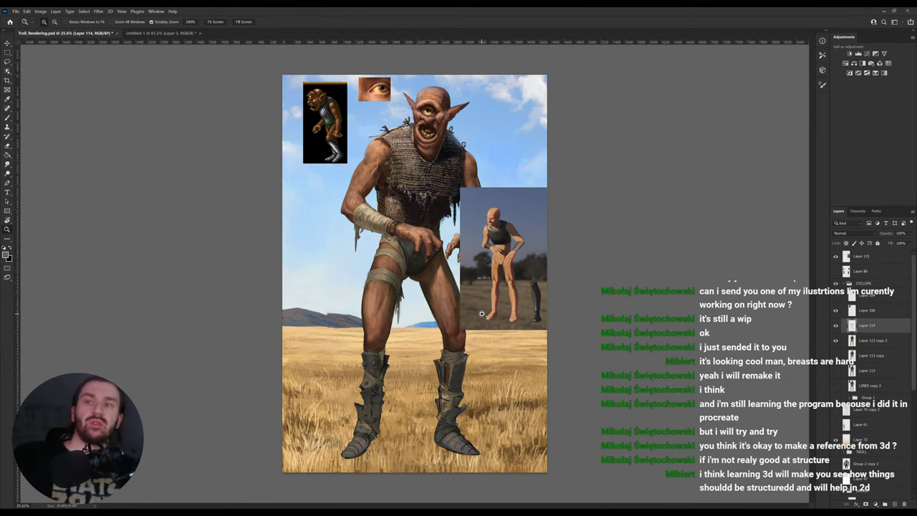
{"action": "left_click_drag", "start_coordinate": [512, 222], "coordinate": [519, 225]}
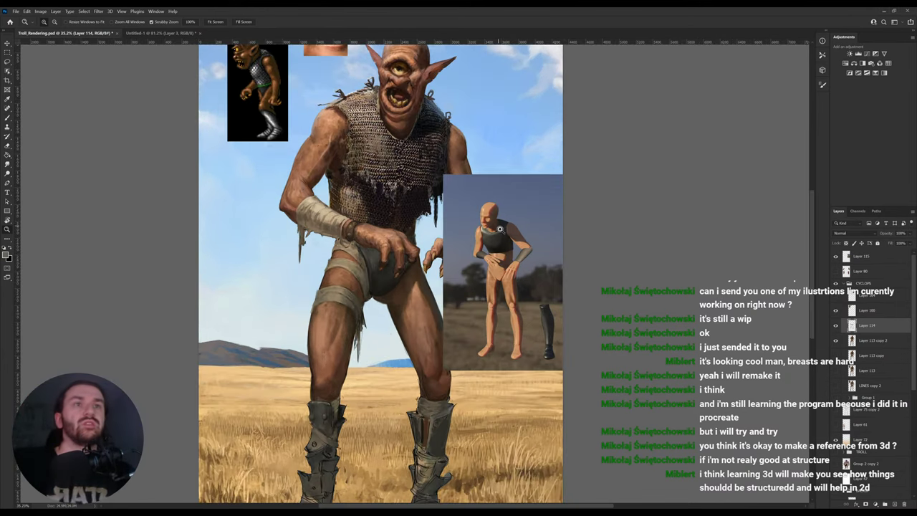
{"action": "left_click_drag", "start_coordinate": [492, 186], "coordinate": [471, 198]}
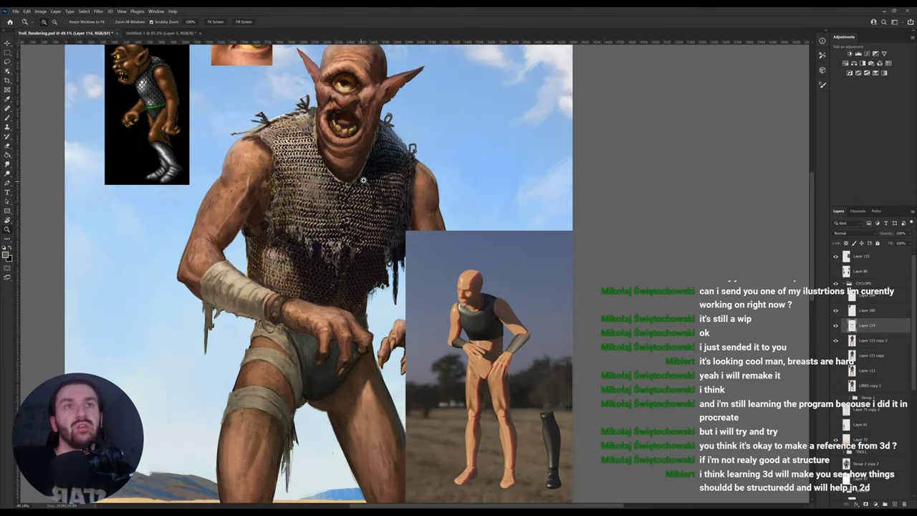
{"action": "left_click", "coordinate": [421, 170], "text": "ctrl"}
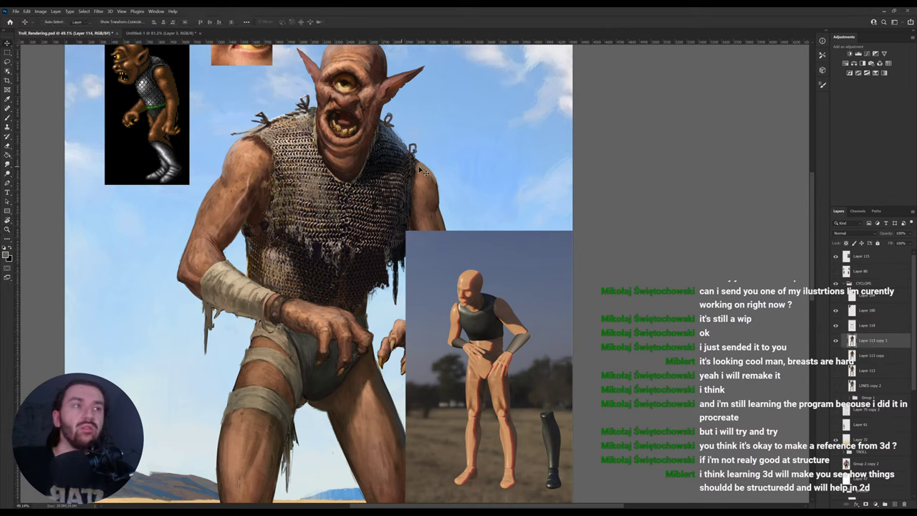
{"action": "left_click", "coordinate": [541, 309], "text": "ctrl"}
{"action": "left_click_drag", "start_coordinate": [519, 316], "coordinate": [219, 310]}
{"action": "key", "text": "z"}
{"action": "mouse_move", "coordinate": [417, 238]}
{"action": "left_mouse_down"}
{"action": "mouse_move", "coordinate": [396, 244]}
{"action": "mouse_move", "coordinate": [404, 241]}
{"action": "left_mouse_up"}
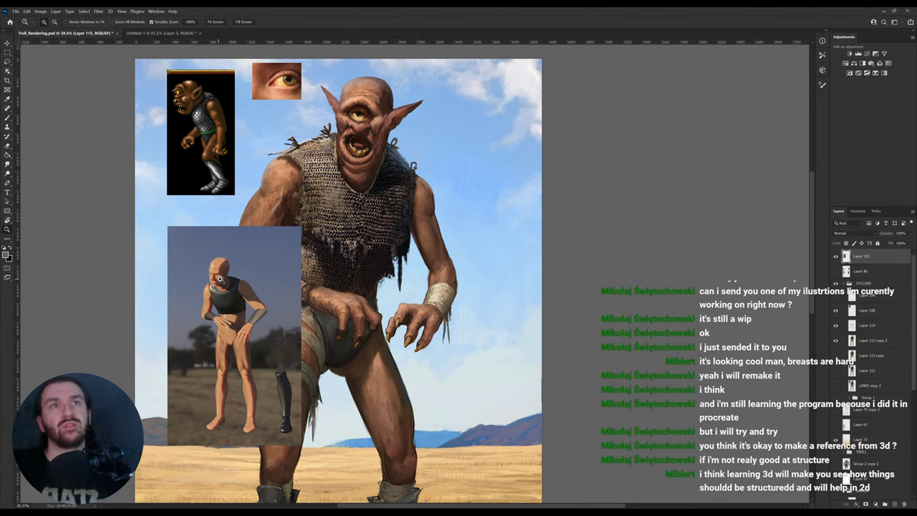
{"action": "key", "text": "f"}
{"action": "key", "text": "f"}
{"action": "key", "text": "f"}
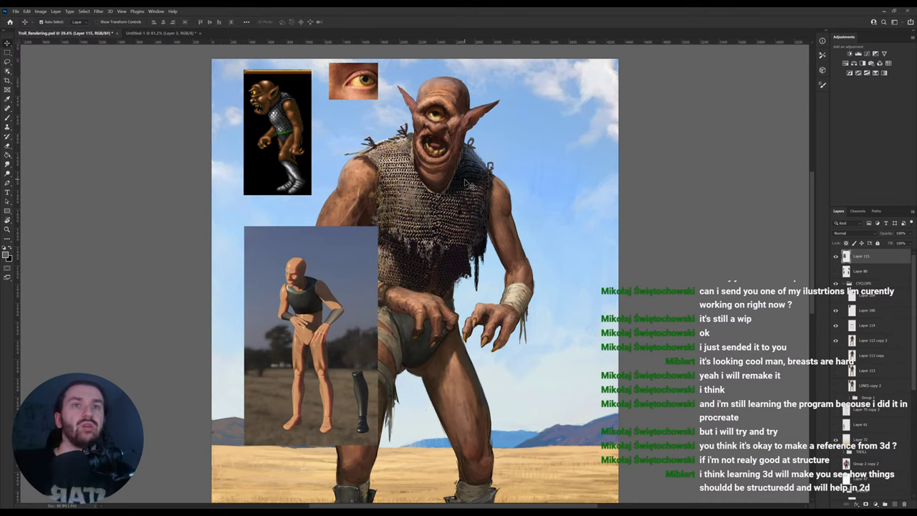
{"action": "left_click", "coordinate": [471, 182]}
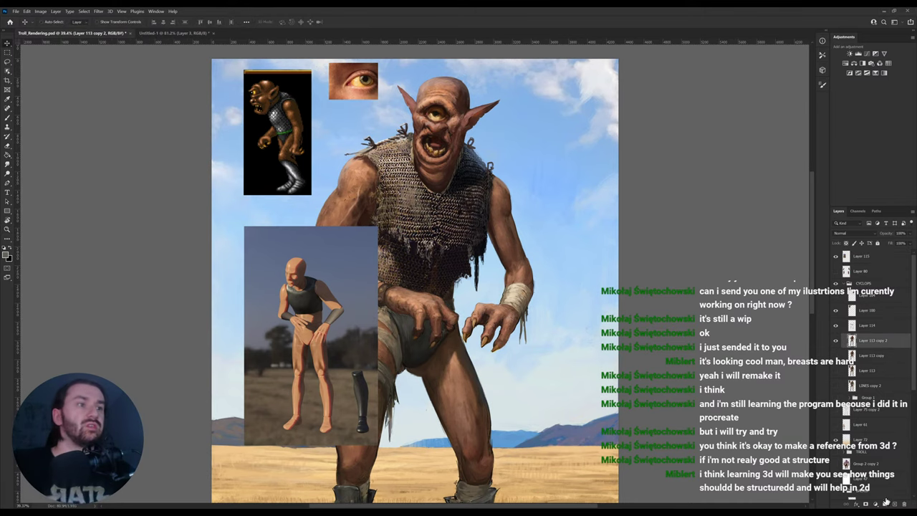
{"action": "left_click", "coordinate": [886, 503]}
{"action": "key", "text": "b"}
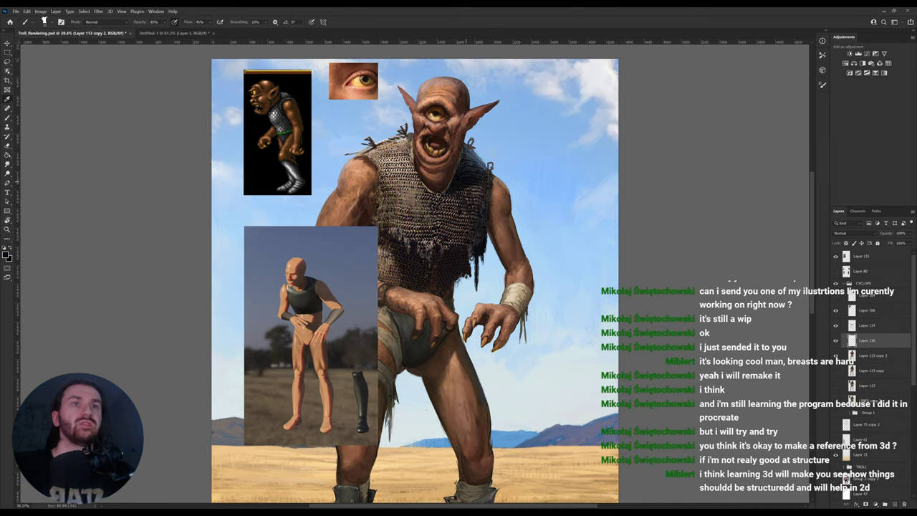
{"action": "left_click", "coordinate": [783, 285]}
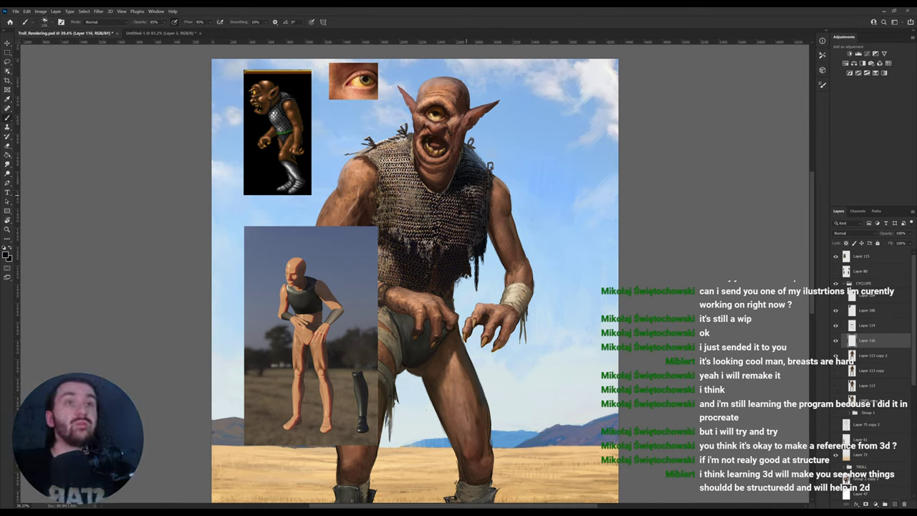
{"action": "left_click", "coordinate": [858, 234]}
{"action": "left_click", "coordinate": [848, 258]}
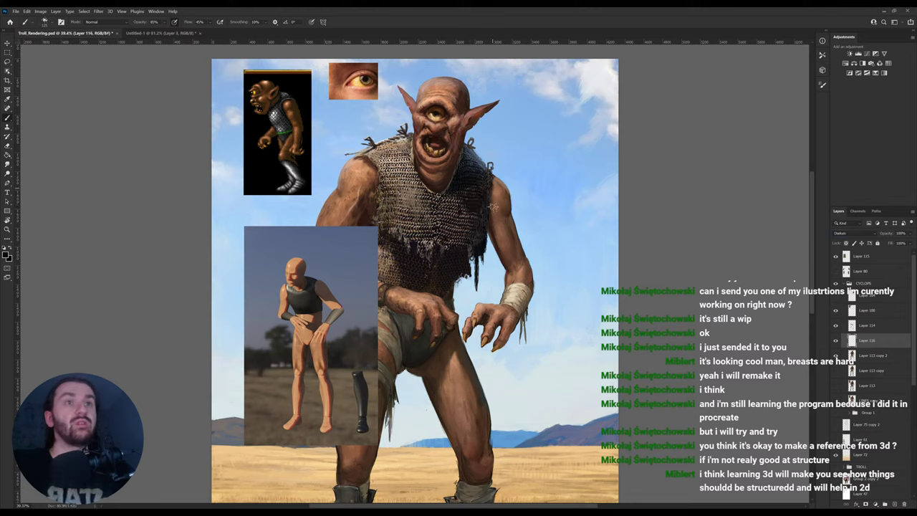
{"action": "left_click_drag", "start_coordinate": [496, 187], "coordinate": [512, 208]}
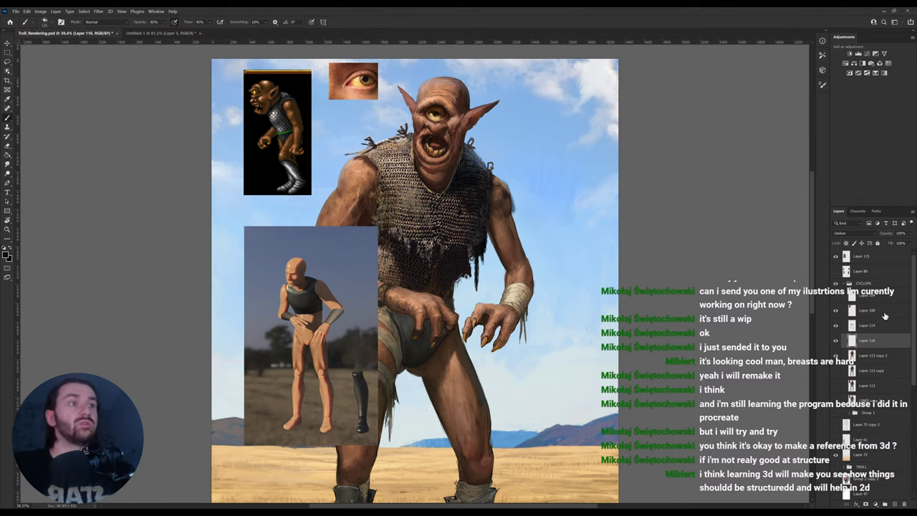
{"action": "key", "text": "Delete"}
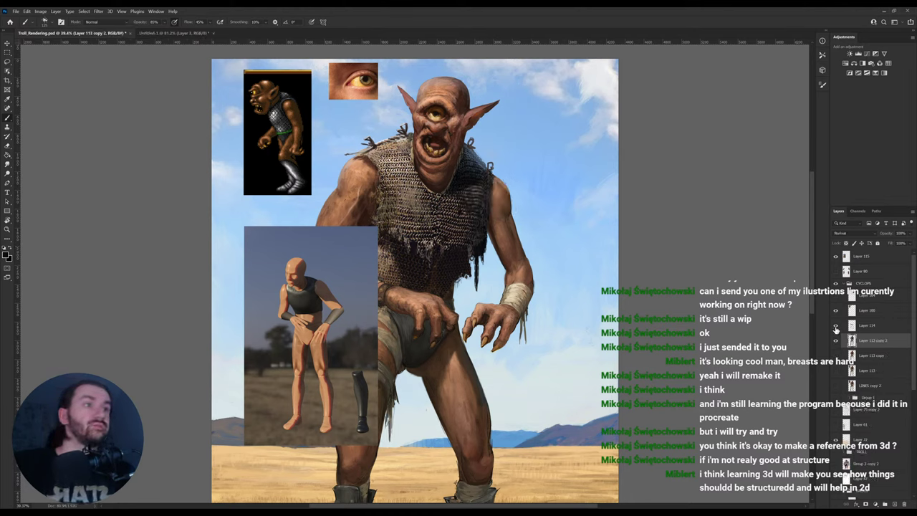
Merge Layer 114 into the cyclops layer below it, Layer 113 copy 2.
{"action": "left_click", "coordinate": [837, 328]}
{"action": "key", "text": "ctrl+z"}
{"action": "key", "text": "ctrl+z"}
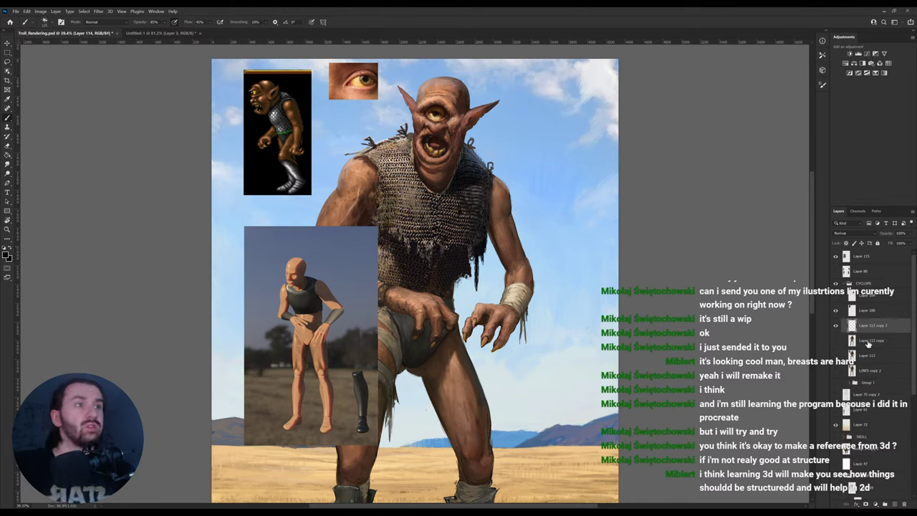
Add a new layer clipped to the cyclops layer and paint a dark shadow sampled from the chainmail beside the far shoulder.
{"action": "left_click", "coordinate": [895, 504]}
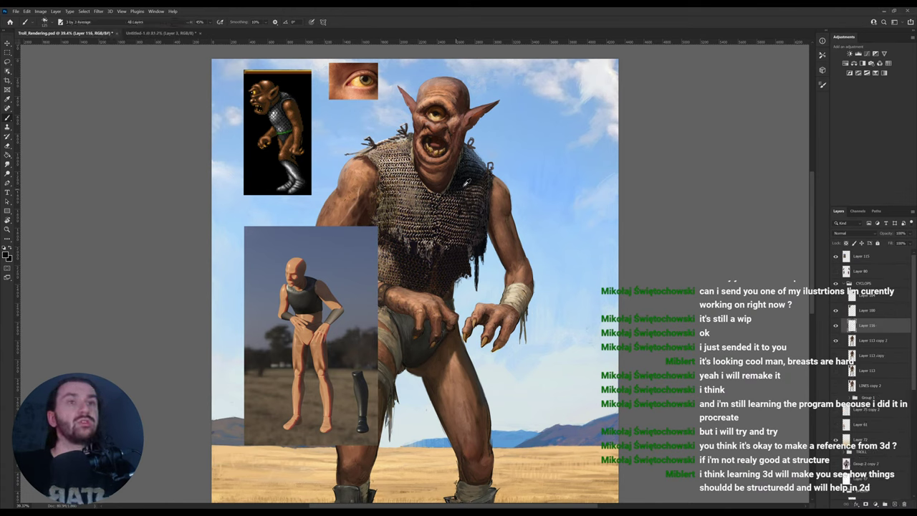
{"action": "left_click", "coordinate": [464, 181], "text": "alt"}
{"action": "left_click", "coordinate": [470, 175]}
{"action": "key", "text": "b"}
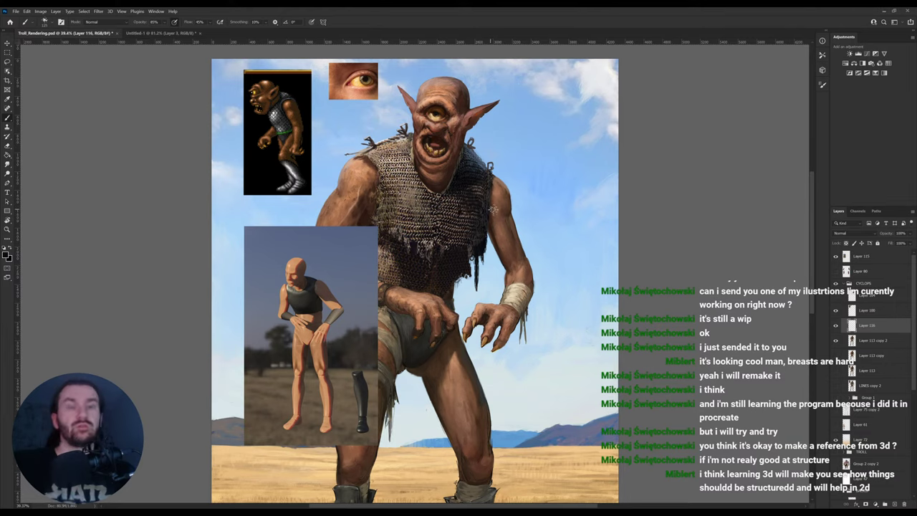
{"action": "key", "text": "ctrl+alt+g"}
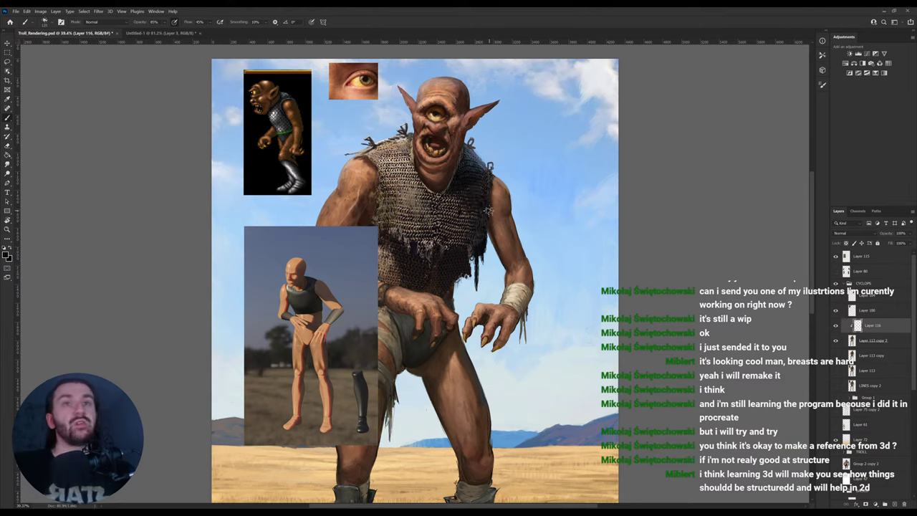
{"action": "mouse_move", "coordinate": [496, 182]}
{"action": "left_mouse_down"}
{"action": "mouse_move", "coordinate": [507, 226]}
{"action": "mouse_move", "coordinate": [495, 184]}
{"action": "left_mouse_up"}
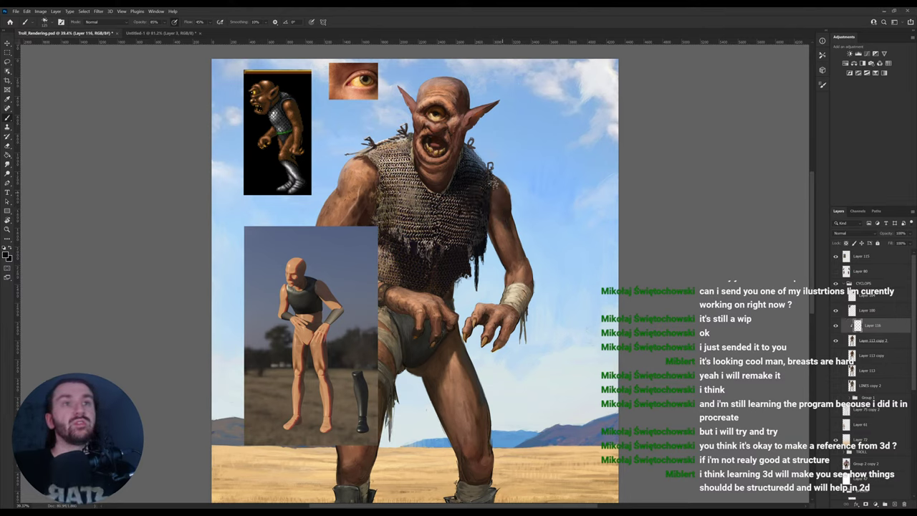
Soften the far-arm shading with a smaller textured eraser, and brush a sampled dark tone over the shaded side of the chainmail vest.
{"action": "key", "text": "e"}
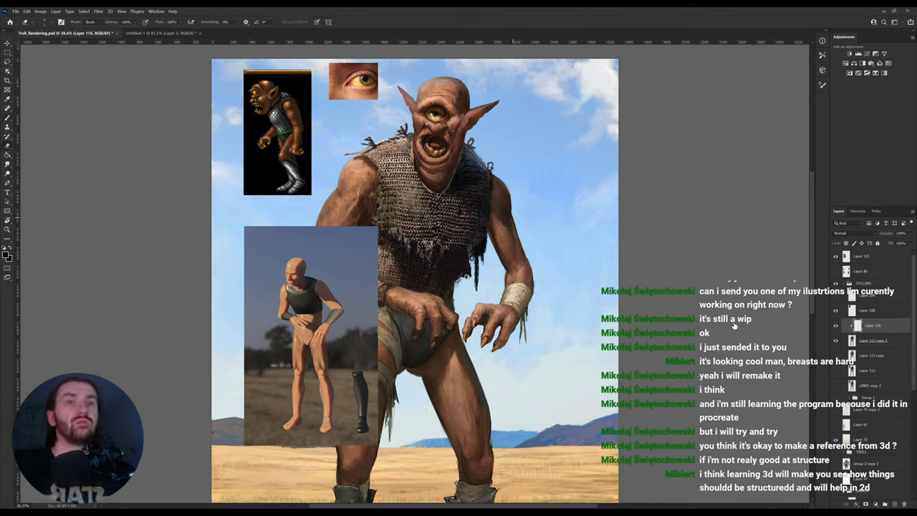
{"action": "left_click", "coordinate": [773, 326]}
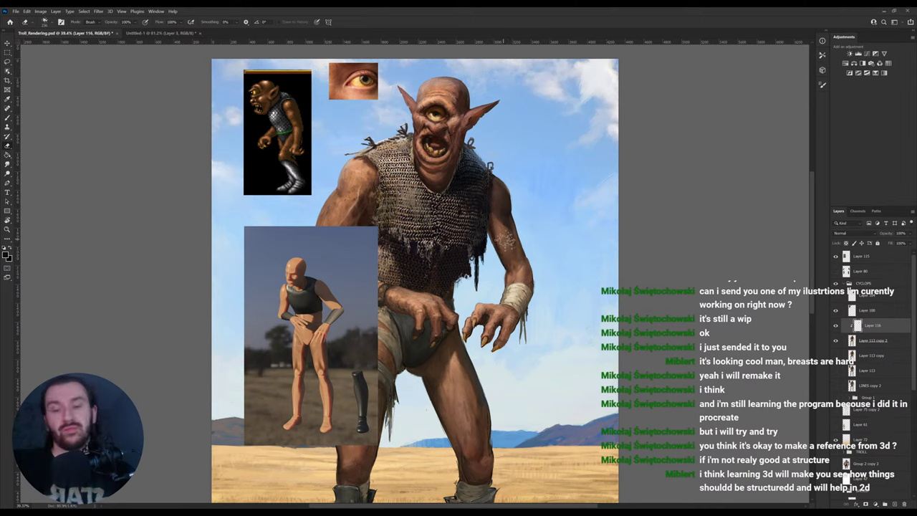
{"action": "key", "text": "["}
{"action": "key", "text": "["}
{"action": "key", "text": "["}
{"action": "key", "text": "["}
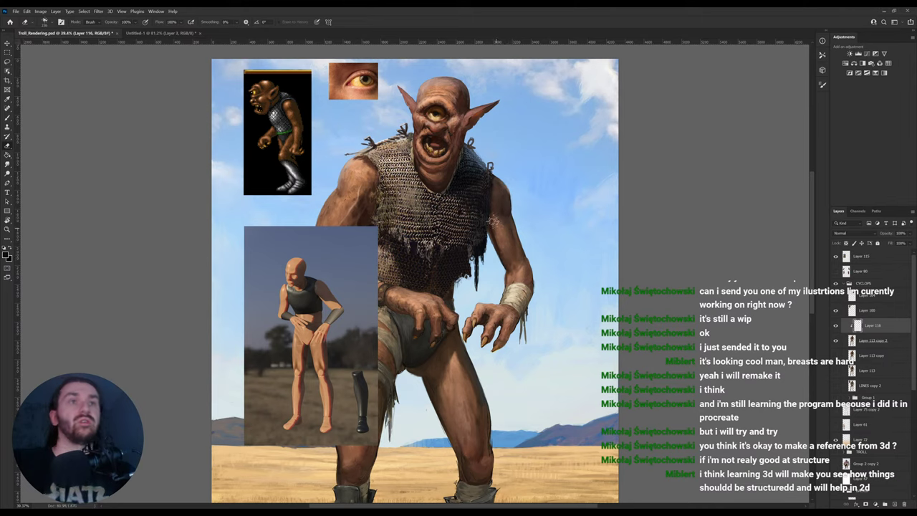
{"action": "key", "text": "b"}
{"action": "left_click", "coordinate": [466, 185], "text": "alt"}
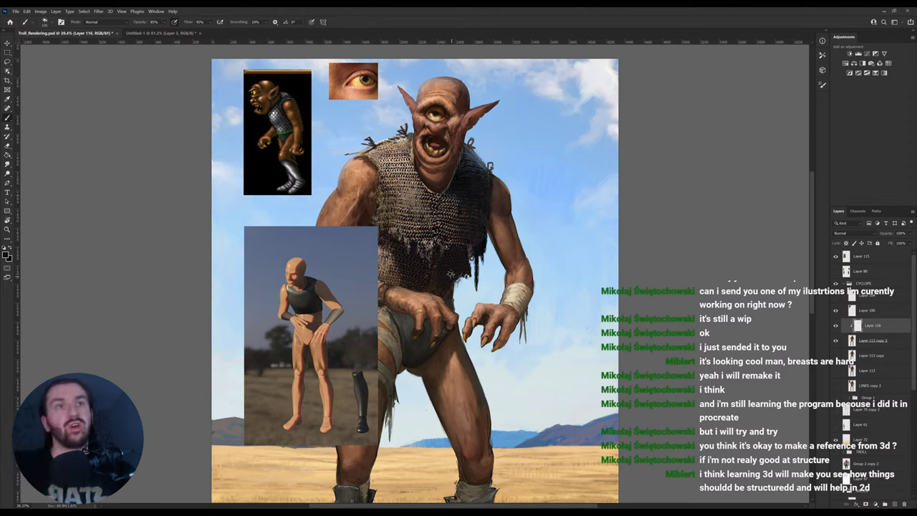
Add another clipped layer above the shadow layer, sample a lighter vest tone, set its blend mode to Lighten and adjust its blending options.
{"action": "left_click", "coordinate": [391, 268], "text": "alt"}
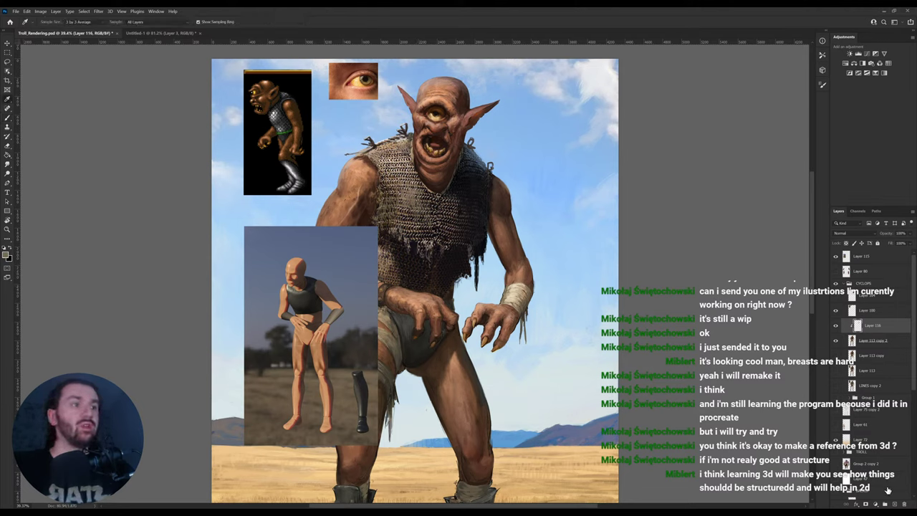
{"action": "left_click", "coordinate": [895, 505]}
{"action": "key", "text": "ctrl+alt+g"}
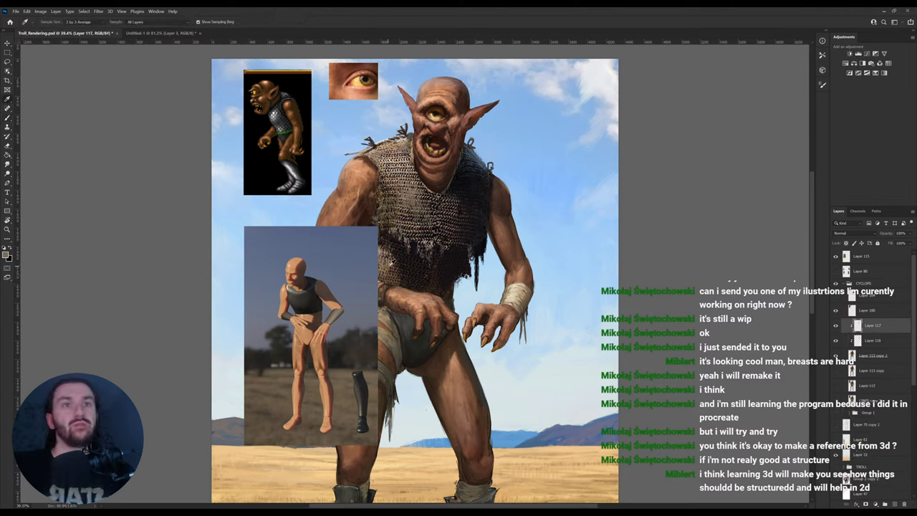
{"action": "left_click", "coordinate": [390, 258], "text": "alt"}
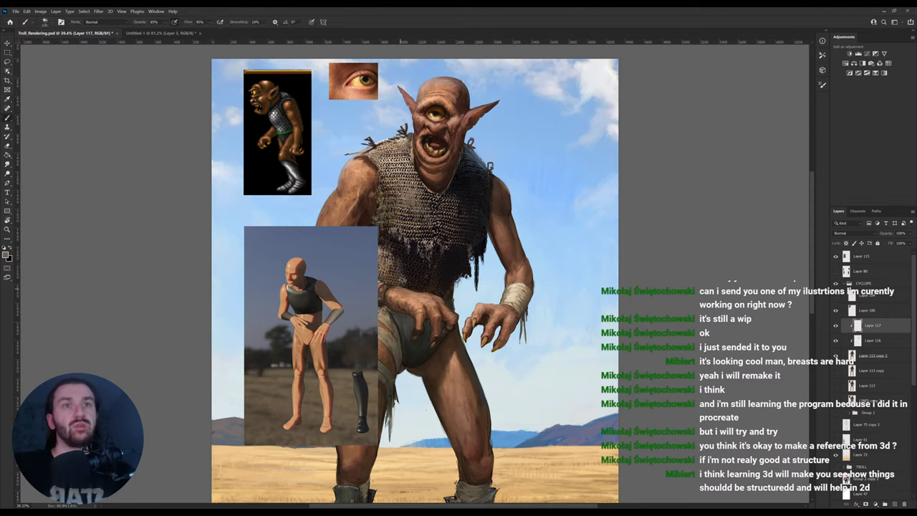
{"action": "key", "text": "shift+alt+m"}
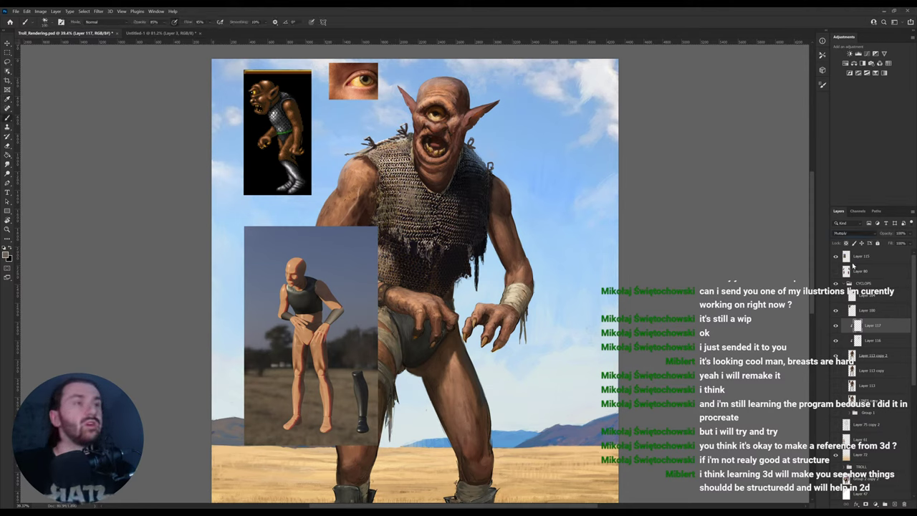
{"action": "key", "text": "shift+alt+s"}
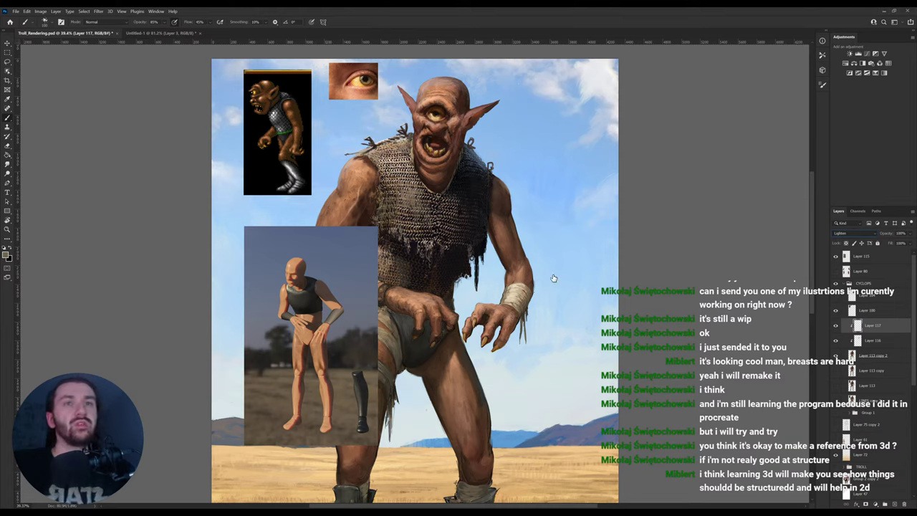
{"action": "key", "text": "h"}
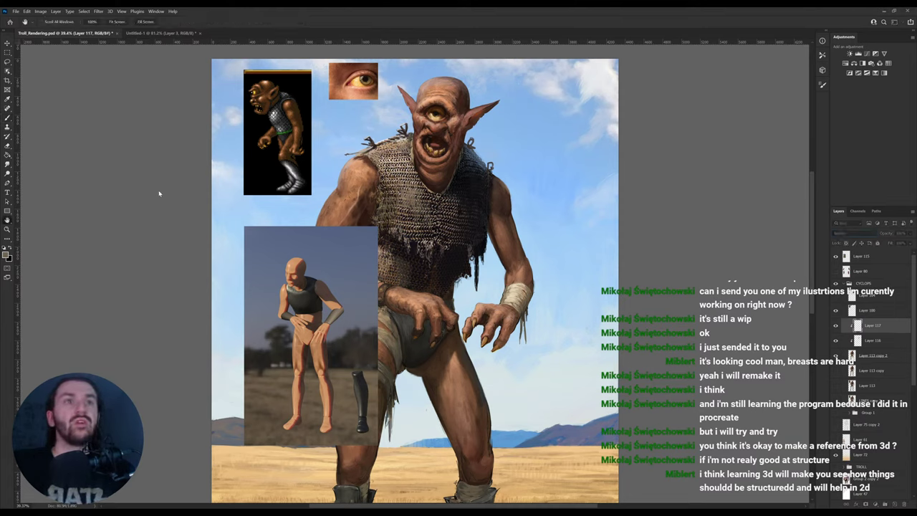
{"action": "left_click_drag", "start_coordinate": [159, 194], "coordinate": [163, 195]}
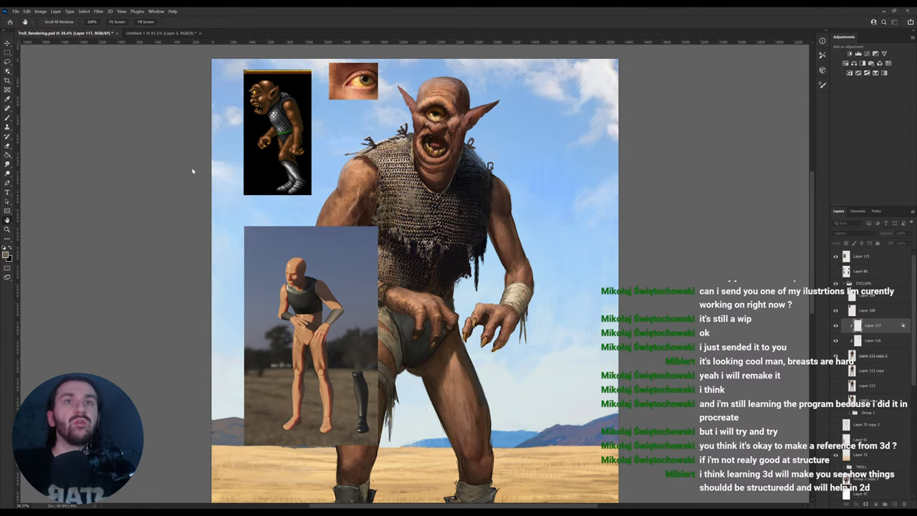
Sample a pale tone from the lower chainmail and brush it softly over the vest's lower shadows.
{"action": "key", "text": "i"}
{"action": "left_click", "coordinate": [387, 249]}
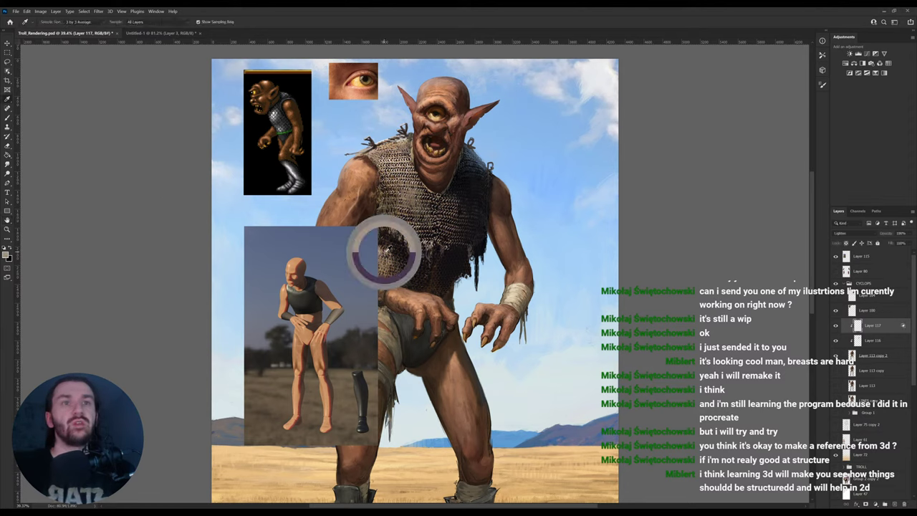
{"action": "key", "text": "b"}
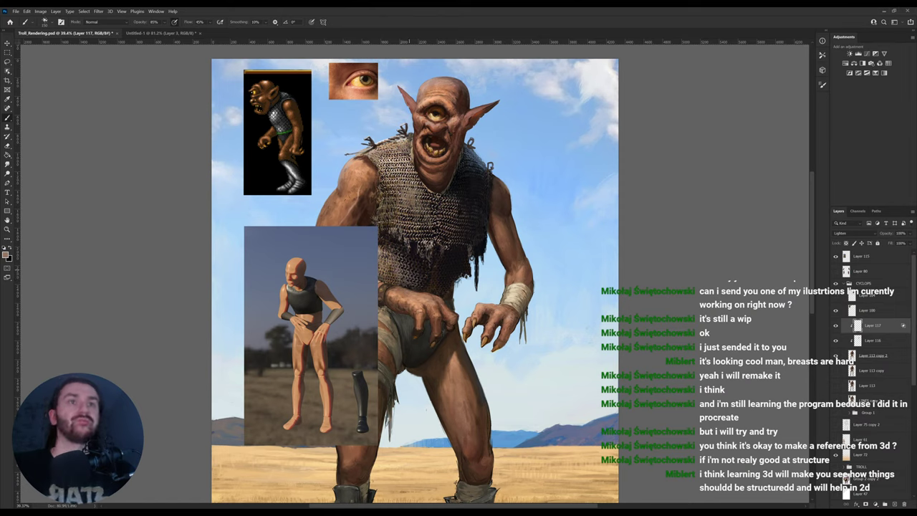
Move the mannequin reference image back to the canvas's right edge and reselect Layer 117.
{"action": "left_click_drag", "start_coordinate": [441, 289], "coordinate": [473, 235]}
{"action": "key", "text": "v"}
{"action": "mouse_move", "coordinate": [373, 271]}
{"action": "left_mouse_down"}
{"action": "mouse_move", "coordinate": [628, 250]}
{"action": "mouse_move", "coordinate": [634, 238]}
{"action": "left_mouse_up"}
{"action": "left_click", "coordinate": [869, 329]}
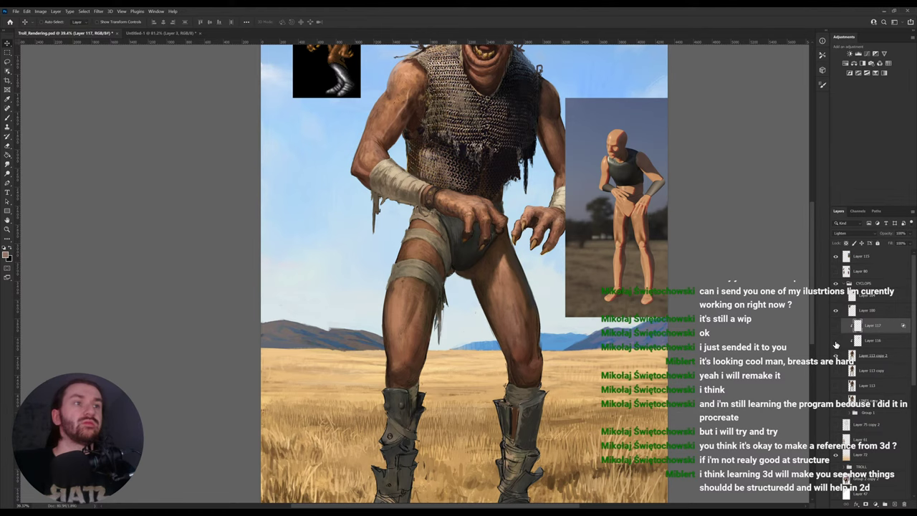
Compare the whole figure with the clipped shadow and lighten layers hidden and shown.
{"action": "left_click_drag", "start_coordinate": [836, 341], "coordinate": [836, 327]}
{"action": "left_click_drag", "start_coordinate": [531, 269], "coordinate": [532, 337]}
{"action": "key", "text": "z"}
{"action": "left_click_drag", "start_coordinate": [534, 268], "coordinate": [518, 274]}
{"action": "left_click", "coordinate": [837, 326]}
{"action": "left_click", "coordinate": [836, 327]}
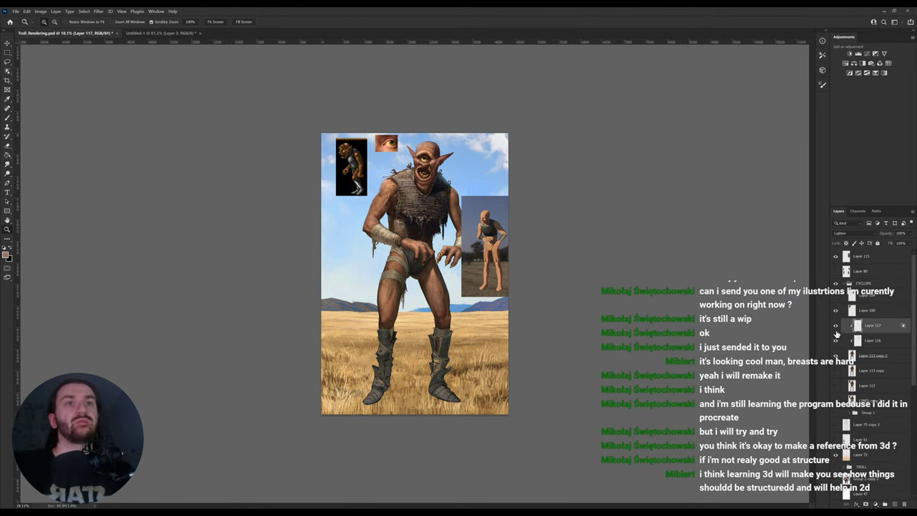
Merge the two clipped shading layers, Layer 117 and Layer 116, with the cyclops layer Layer 113 copy 2.
{"action": "left_click_drag", "start_coordinate": [410, 224], "coordinate": [427, 226]}
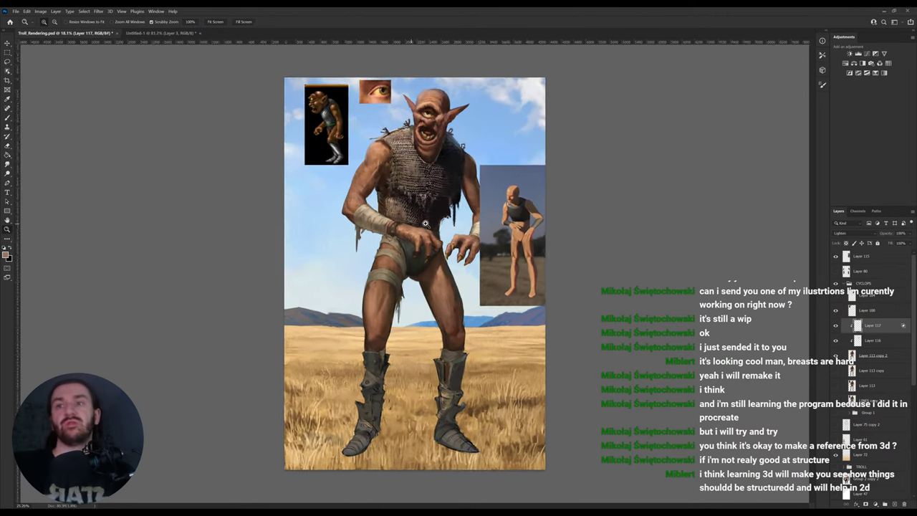
{"action": "left_click", "coordinate": [875, 360]}
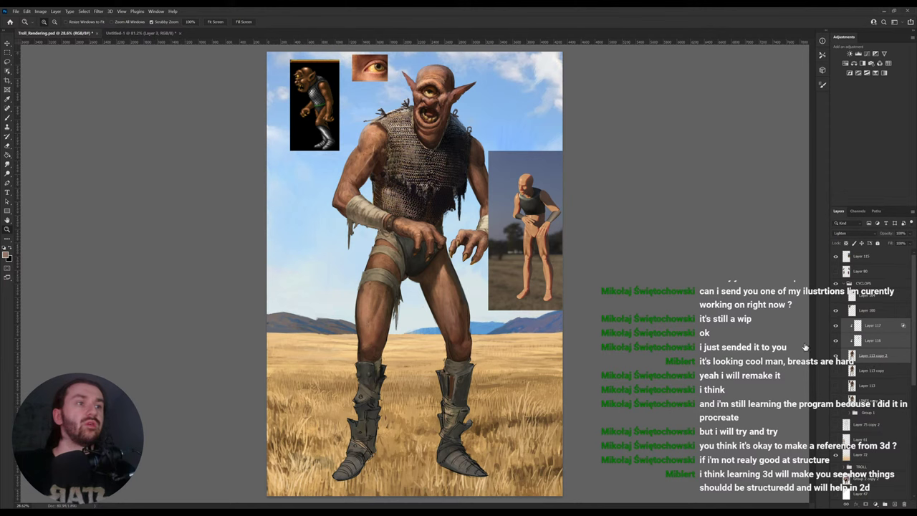
{"action": "key", "text": "ctrl+e"}
Sample dark tones from the chainmail and deepen the shading along the vest's ragged lower edge.
{"action": "left_click_drag", "start_coordinate": [412, 218], "coordinate": [425, 206]}
{"action": "key", "text": "i"}
{"action": "left_click", "coordinate": [421, 207]}
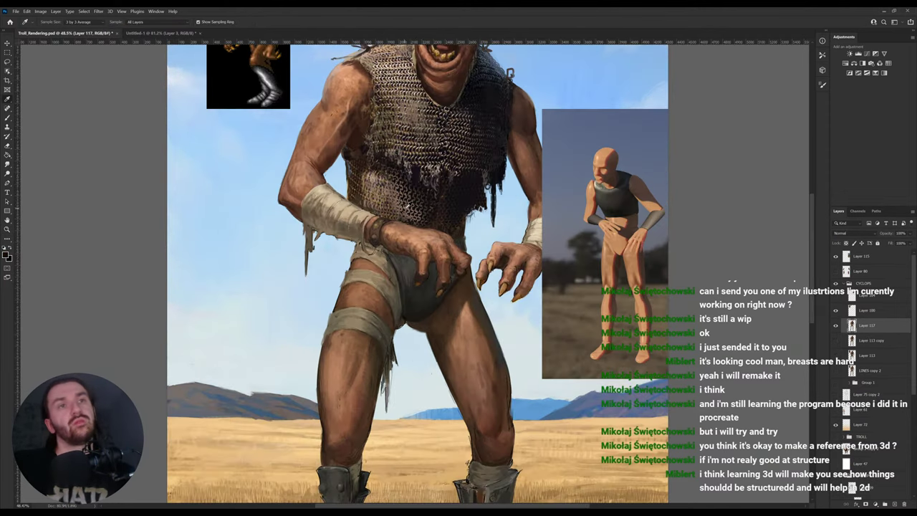
{"action": "left_click", "coordinate": [420, 207]}
{"action": "key", "text": "b"}
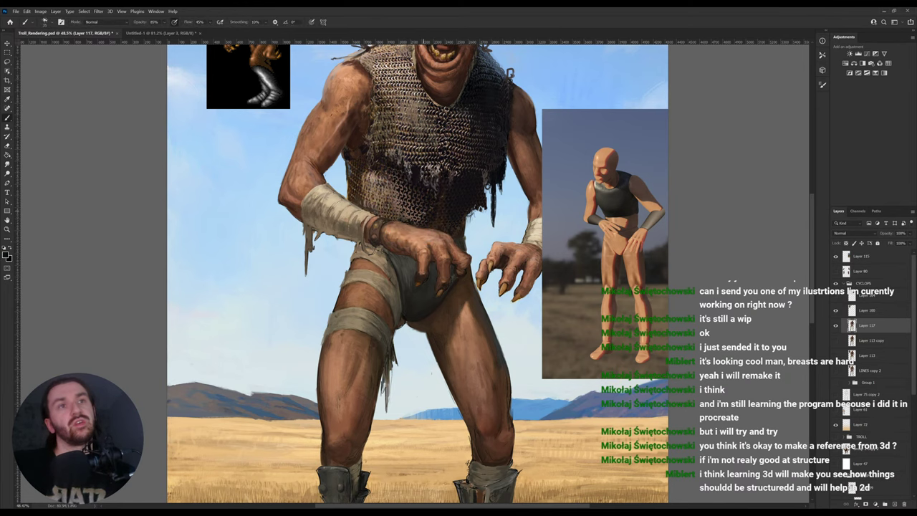
{"action": "left_click_drag", "start_coordinate": [429, 234], "coordinate": [383, 245]}
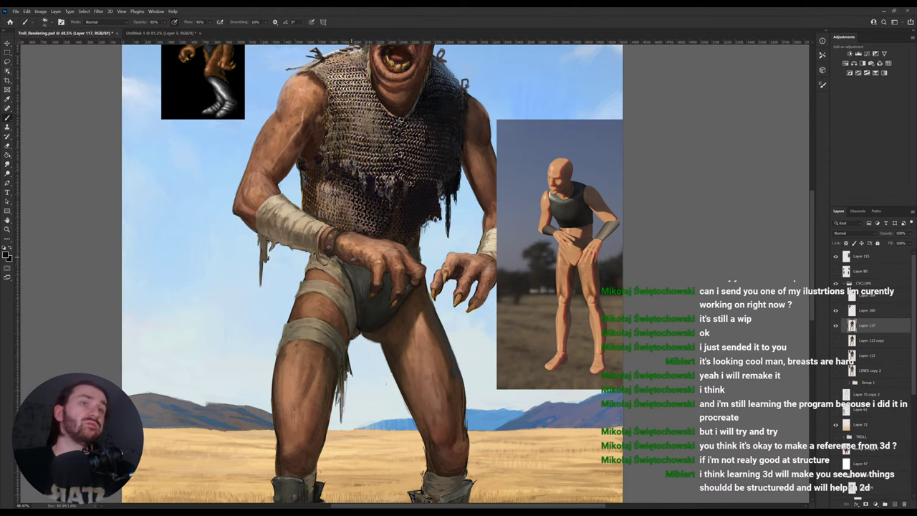
{"action": "left_click_drag", "start_coordinate": [438, 298], "coordinate": [439, 287]}
{"action": "left_click", "coordinate": [408, 199], "text": "alt"}
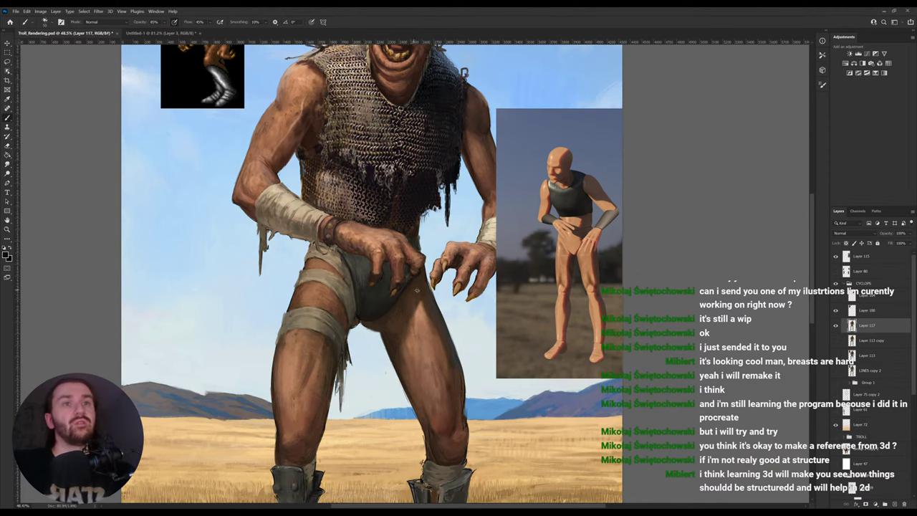
Sample skin tones from the cyclops's inner thigh and the mannequin's leg, and refine the light on the upper thigh.
{"action": "key", "text": "4"}
{"action": "key", "text": "5"}
{"action": "left_click", "coordinate": [419, 321], "text": "alt"}
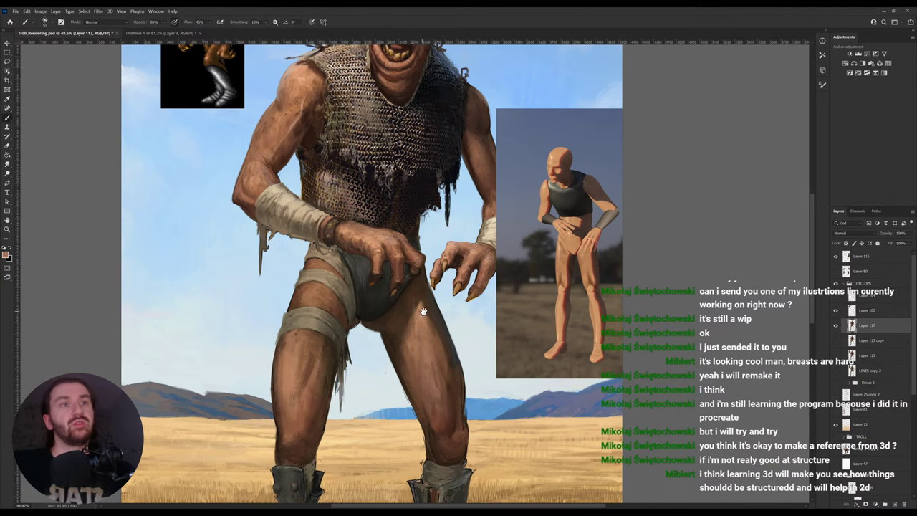
{"action": "left_click_drag", "start_coordinate": [424, 311], "coordinate": [410, 281]}
{"action": "left_click", "coordinate": [583, 271], "text": "alt"}
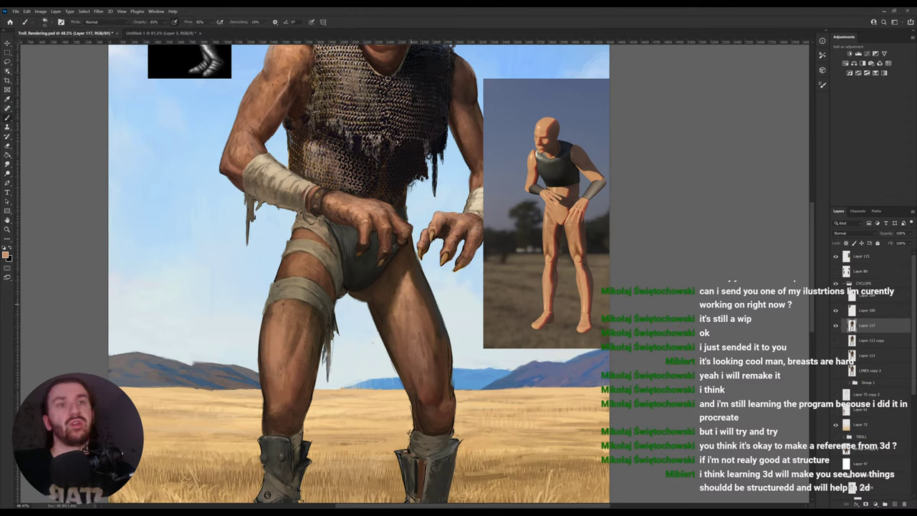
{"action": "left_click_drag", "start_coordinate": [407, 276], "coordinate": [420, 341]}
{"action": "left_click_drag", "start_coordinate": [388, 260], "coordinate": [389, 298]}
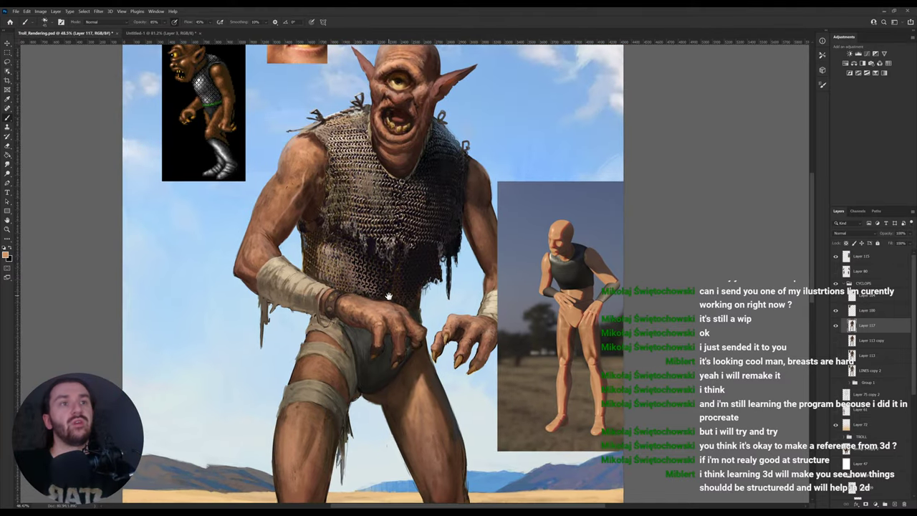
Sample the lit skin tone from the mannequin's shoulder and brush it onto the cyclops's shoulder and upper arm.
{"action": "left_click", "coordinate": [554, 261], "text": "alt"}
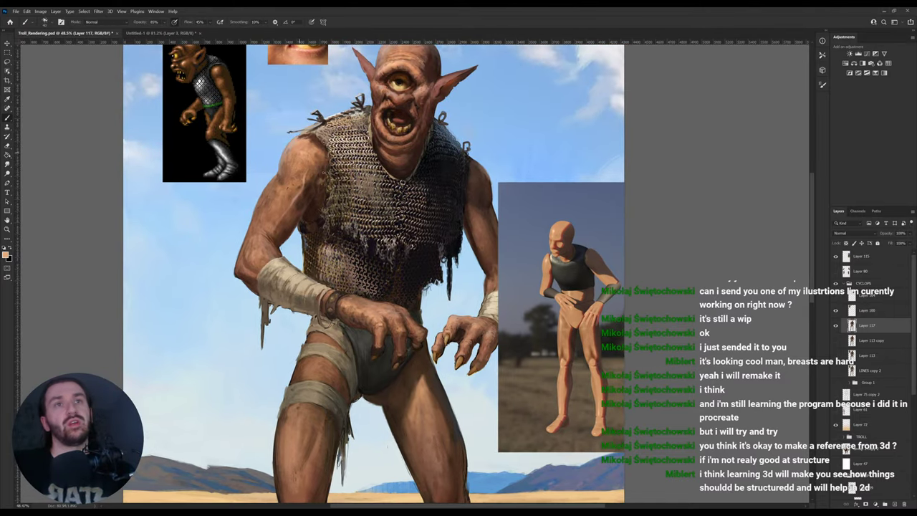
{"action": "left_click", "coordinate": [549, 257], "text": "alt"}
{"action": "left_click", "coordinate": [549, 257], "text": "alt"}
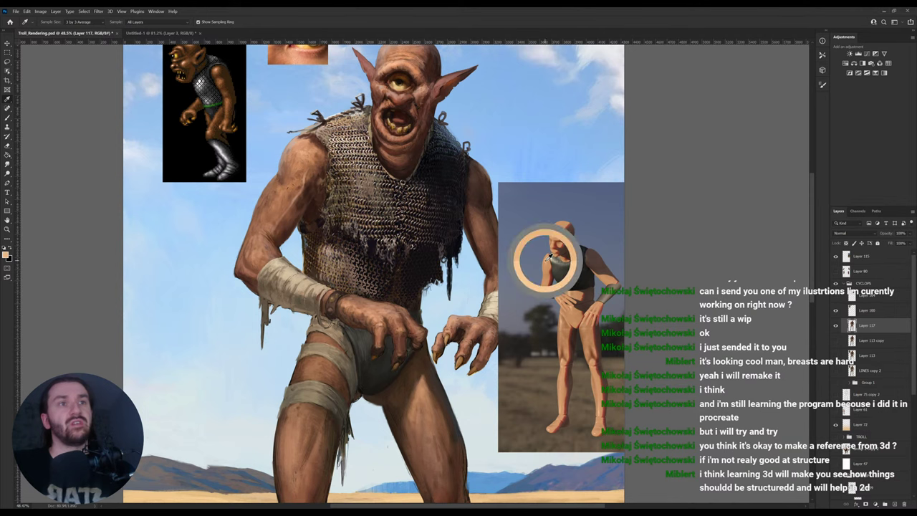
{"action": "left_click_drag", "start_coordinate": [310, 168], "coordinate": [306, 215]}
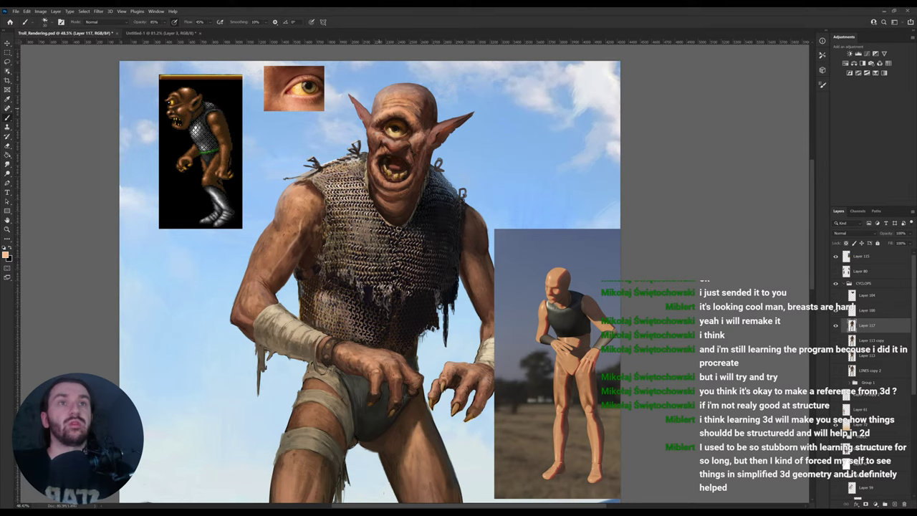
Sample skin tones from the cyclops's head and the mannequin's face, and touch up the side of the cyclops's face.
{"action": "left_click", "coordinate": [377, 109], "text": "alt"}
{"action": "left_click_drag", "start_coordinate": [555, 254], "coordinate": [564, 267]}
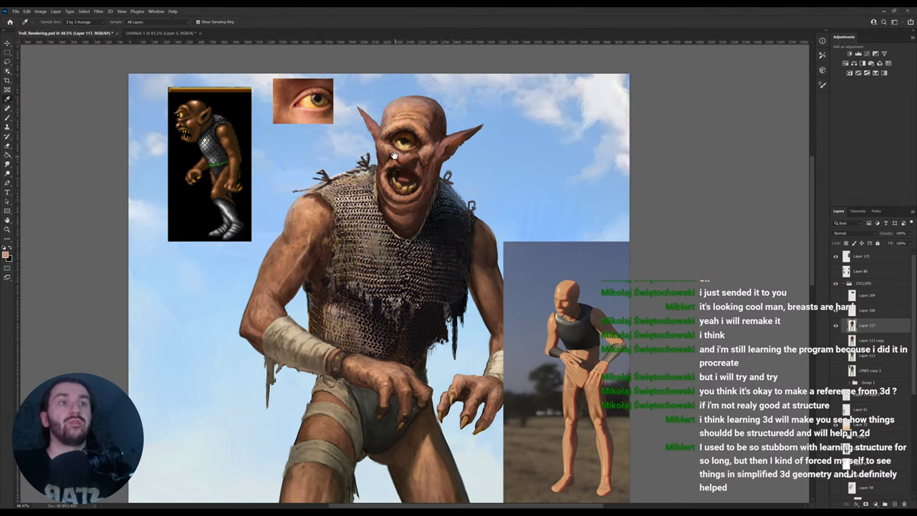
{"action": "left_click", "coordinate": [564, 304]}
{"action": "key", "text": "b"}
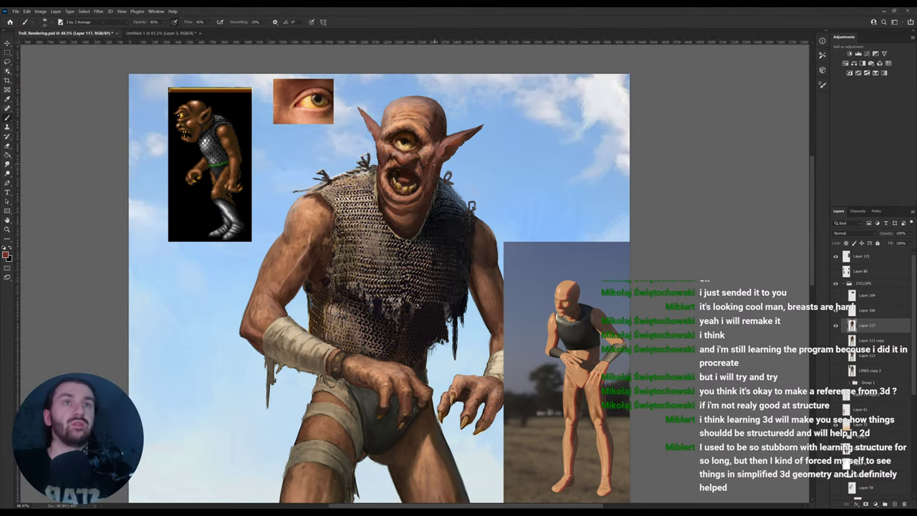
{"action": "left_click", "coordinate": [433, 157], "text": "alt"}
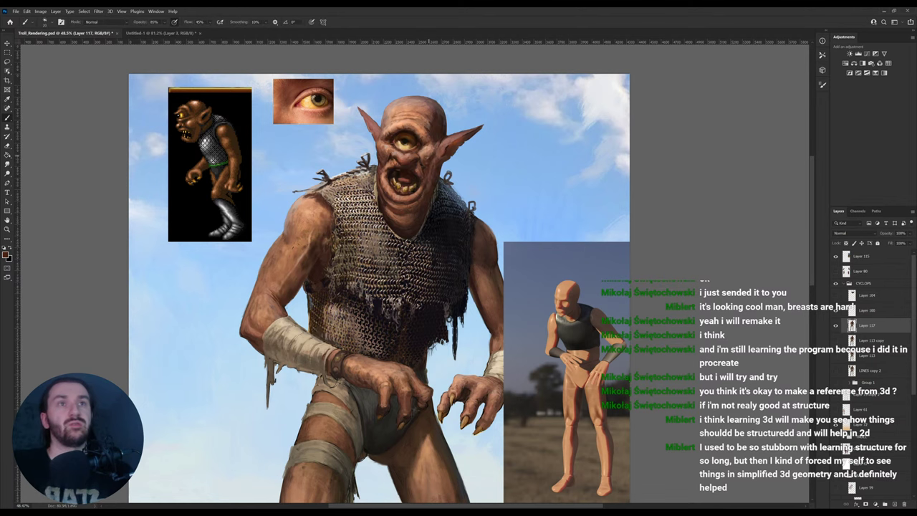
Sample the warm light tone from the mannequin's upper leg and brush it onto the cyclops's legs.
{"action": "scroll", "coordinate": [425, 182], "scroll_direction": "down", "scroll_amount": 5}
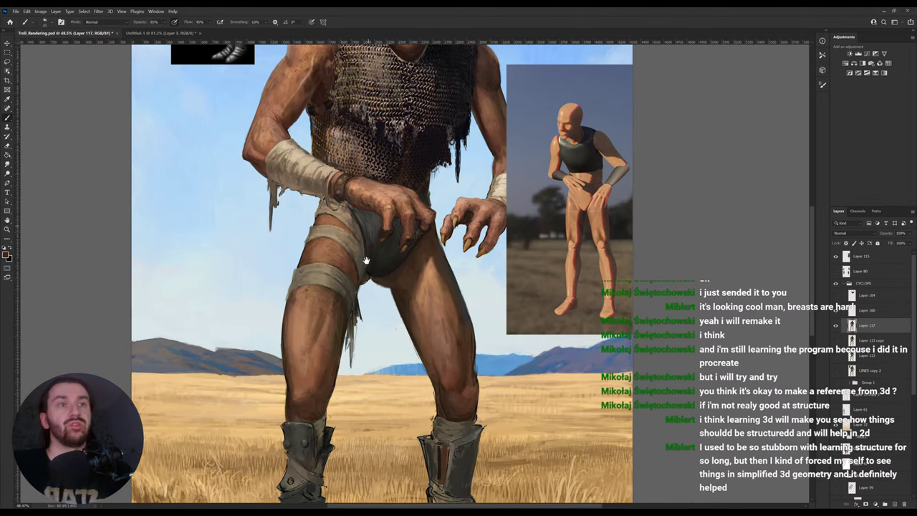
{"action": "key", "text": "i"}
{"action": "key", "text": "b"}
{"action": "left_click", "coordinate": [576, 263], "text": "alt"}
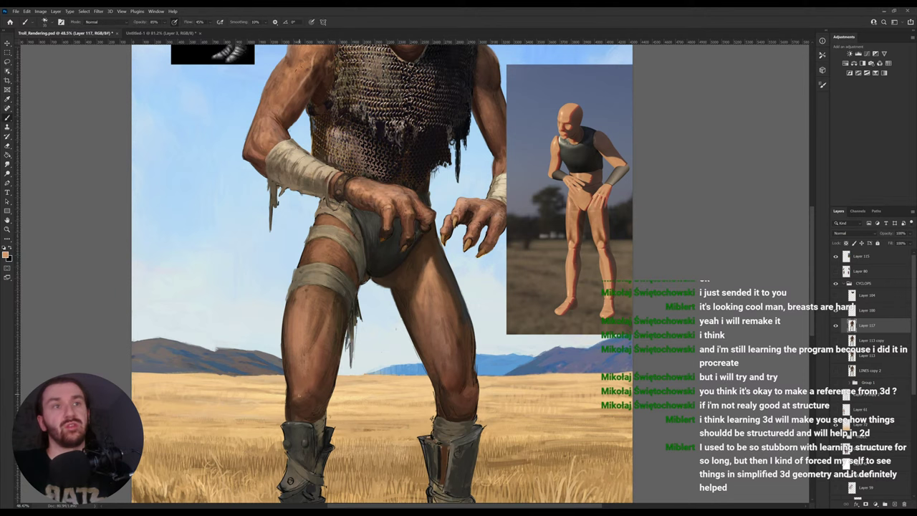
Move the mannequin reference image, Layer 115, inward so its dark boot example sits beside the cyclops's legs.
{"action": "scroll", "coordinate": [308, 366], "scroll_direction": "down", "scroll_amount": 3}
{"action": "key", "text": "v"}
{"action": "left_click", "coordinate": [591, 192], "text": "ctrl"}
{"action": "left_click_drag", "start_coordinate": [587, 189], "coordinate": [521, 171]}
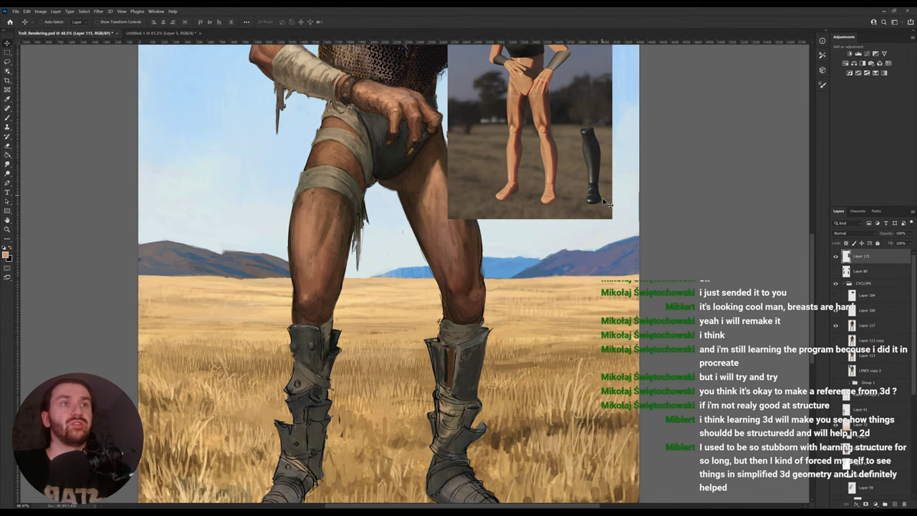
{"action": "left_click_drag", "start_coordinate": [391, 387], "coordinate": [405, 368]}
{"action": "key", "text": "z"}
{"action": "left_click", "coordinate": [452, 321]}
{"action": "left_click_drag", "start_coordinate": [531, 176], "coordinate": [524, 174]}
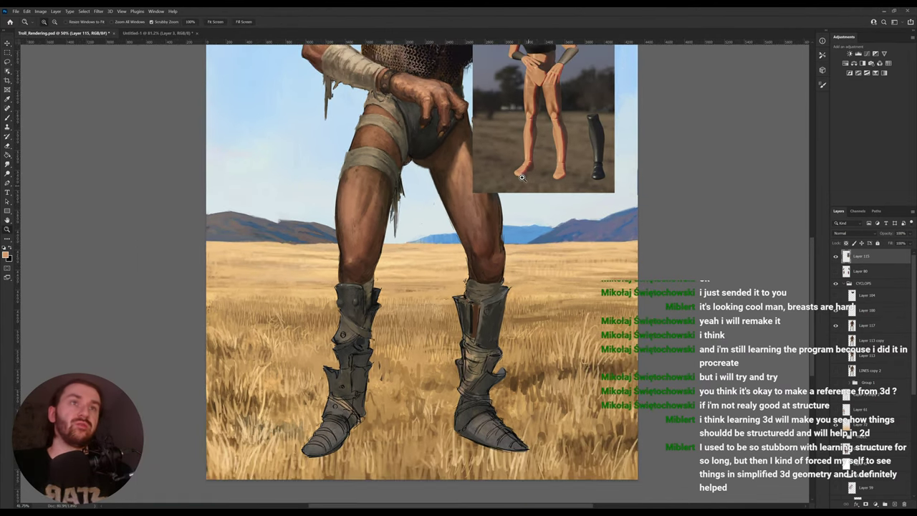
{"action": "key", "text": "v"}
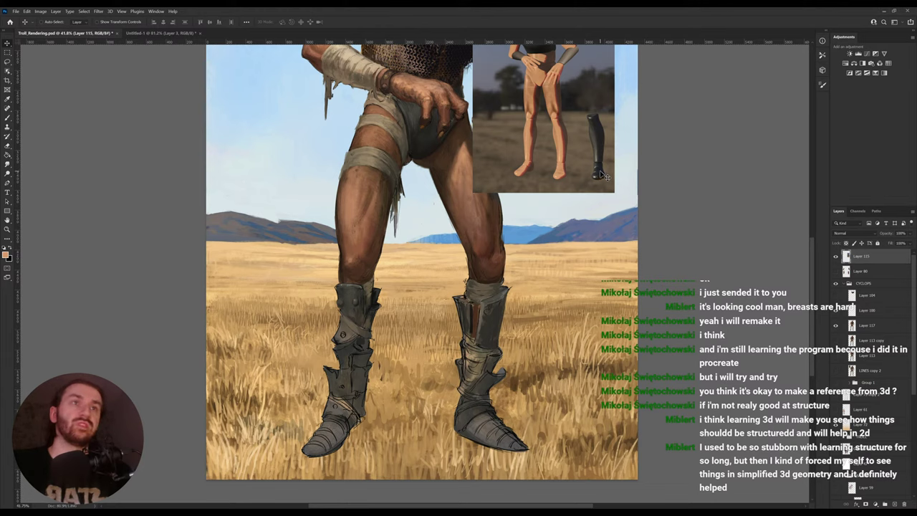
Reselect Layer 117, sample greys from the reference boot, and shade the boot on the image's left side.
{"action": "left_click", "coordinate": [492, 324]}
{"action": "key", "text": "i"}
{"action": "left_click", "coordinate": [602, 170]}
{"action": "key", "text": "b"}
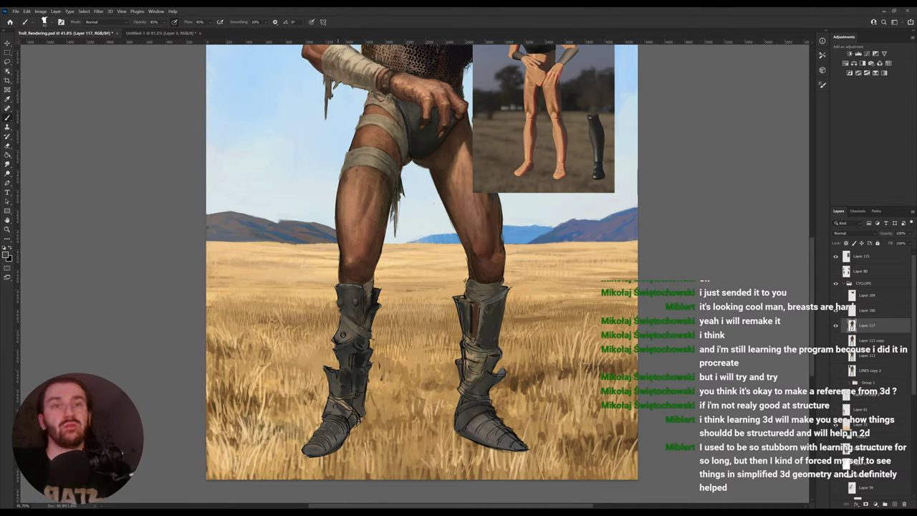
{"action": "left_click", "coordinate": [594, 174], "text": "alt"}
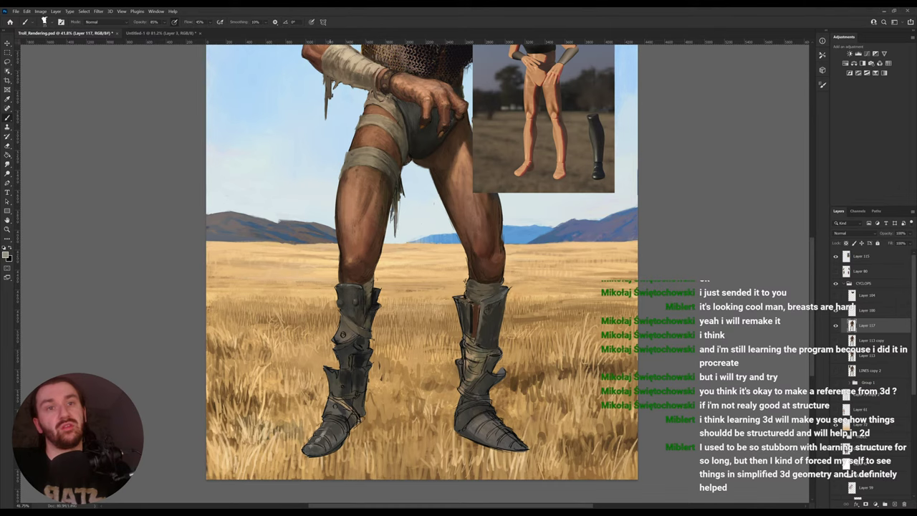
Sample greys from the left-side boot's foot and paint its toe and instep shading.
{"action": "left_click", "coordinate": [326, 430], "text": "alt"}
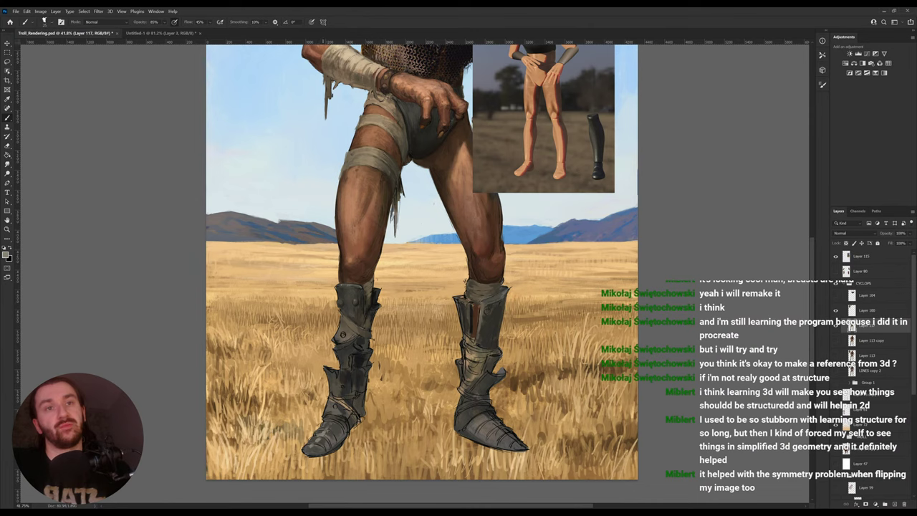
{"action": "left_click", "coordinate": [334, 429], "text": "alt"}
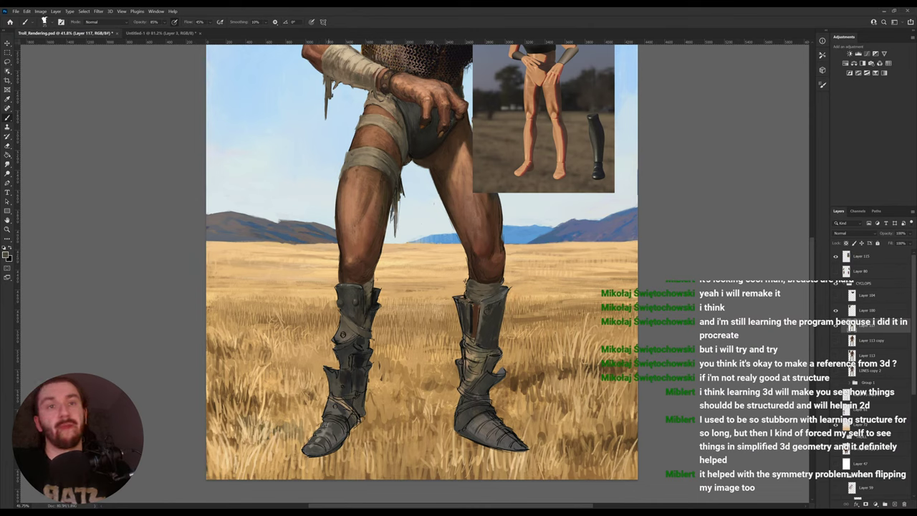
{"action": "left_click", "coordinate": [341, 420]}
{"action": "left_click", "coordinate": [330, 428]}
{"action": "key", "text": "b"}
{"action": "key", "text": "alt"}
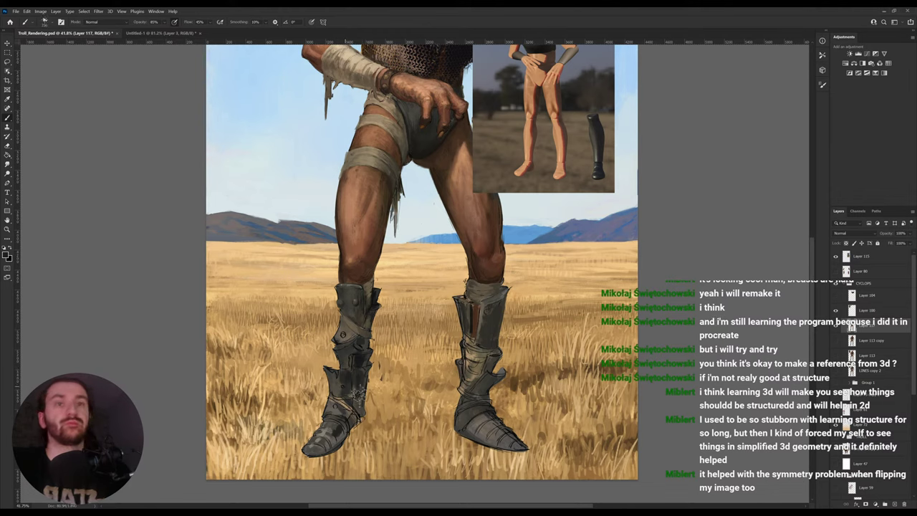
Enlarge the brush and darken the ankle and shin plates of the left-side boot.
{"action": "key", "text": "bracketright"}
{"action": "key", "text": "bracketright"}
{"action": "key", "text": "bracketright"}
{"action": "mouse_move", "coordinate": [355, 400]}
{"action": "left_mouse_down"}
{"action": "mouse_move", "coordinate": [361, 417]}
{"action": "mouse_move", "coordinate": [356, 387]}
{"action": "left_mouse_up"}
{"action": "left_click", "coordinate": [362, 362], "text": "alt"}
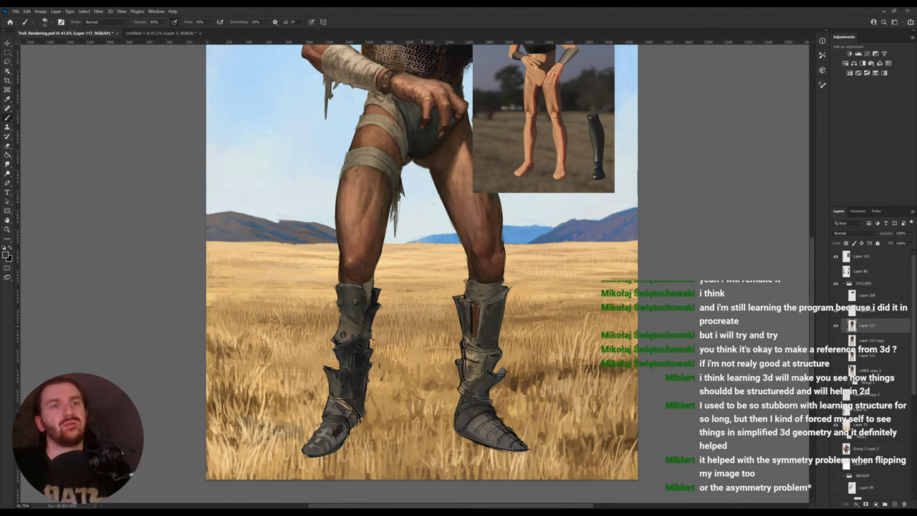
Shade the shaft of the boot on the image's right side around its brown strip, using greys from the boot and reference.
{"action": "mouse_move", "coordinate": [467, 383]}
{"action": "left_mouse_down"}
{"action": "mouse_move", "coordinate": [480, 359]}
{"action": "mouse_move", "coordinate": [468, 349]}
{"action": "left_mouse_up"}
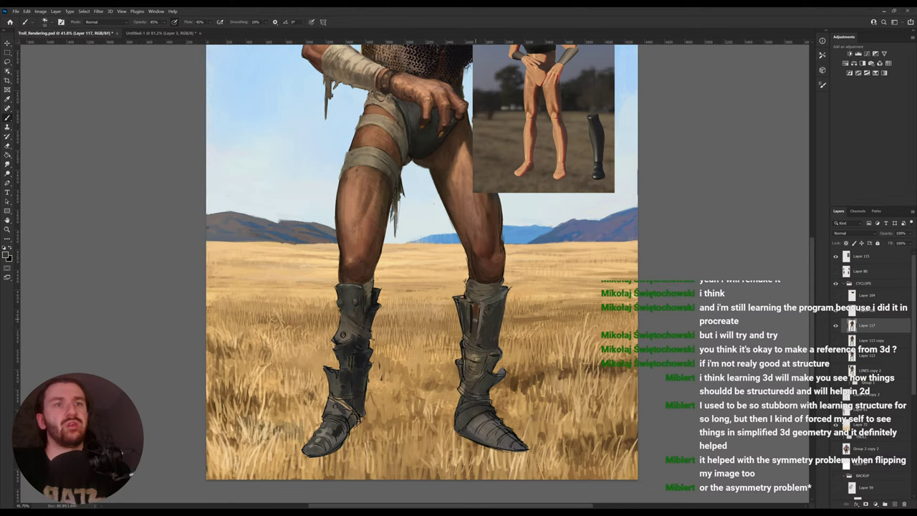
{"action": "left_click", "coordinate": [475, 311], "text": "alt"}
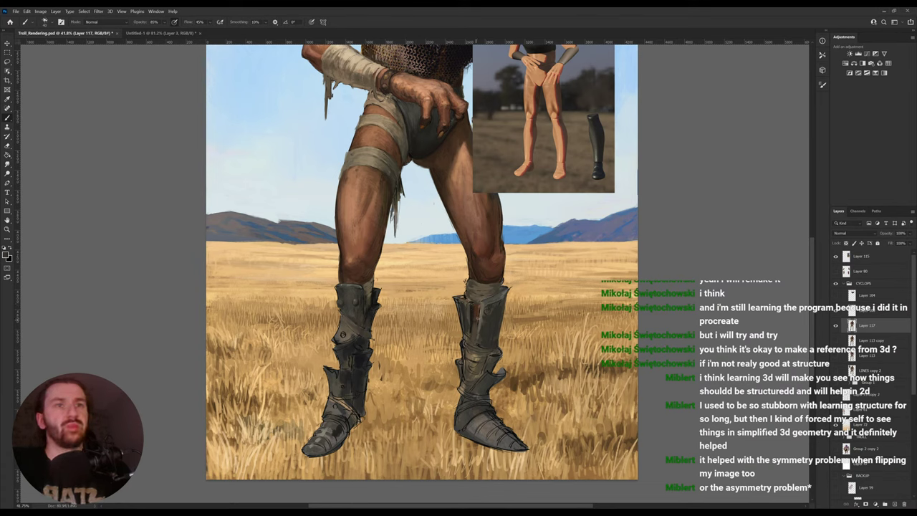
{"action": "left_click", "coordinate": [477, 317], "text": "alt"}
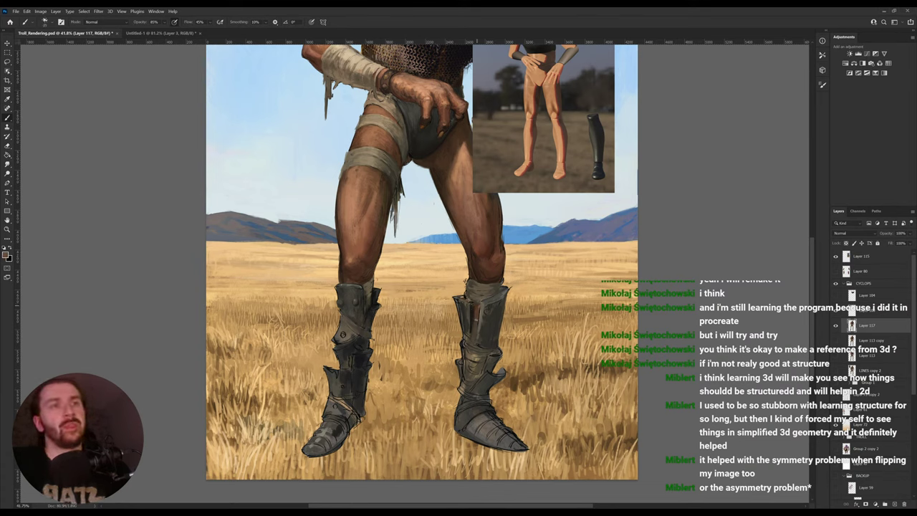
{"action": "left_click", "coordinate": [469, 291], "text": "alt"}
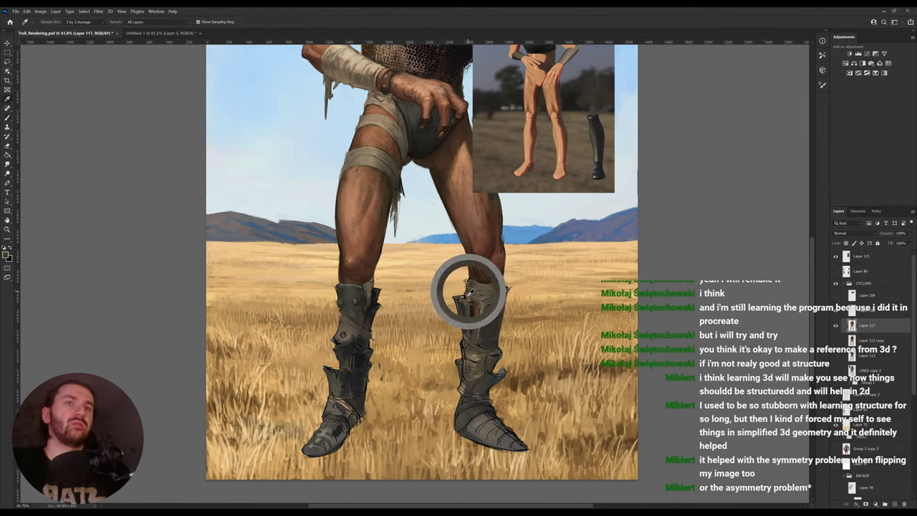
{"action": "left_click", "coordinate": [602, 153], "text": "alt"}
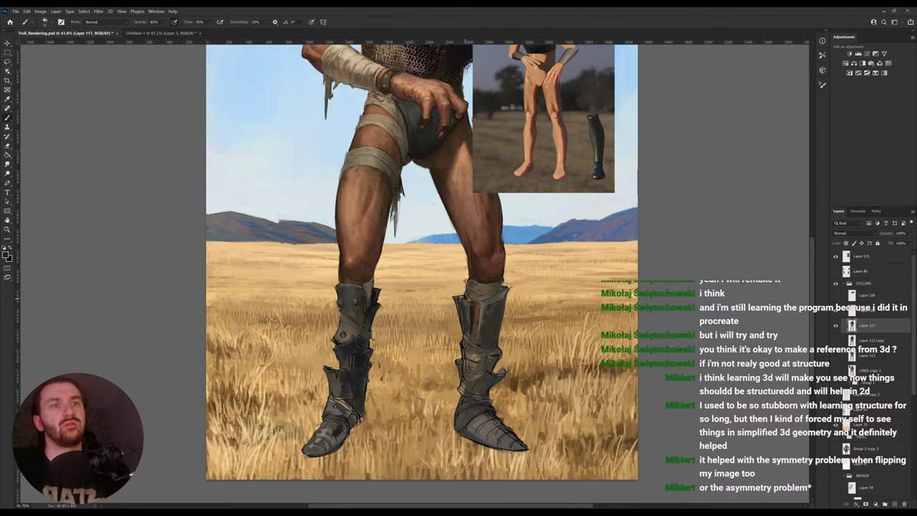
Sample dark tones from the right-side boot and the reference boot's foot, and deepen the boot's lower shading.
{"action": "left_click_drag", "start_coordinate": [510, 248], "coordinate": [504, 295]}
{"action": "left_click", "coordinate": [485, 354], "text": "alt"}
{"action": "left_click", "coordinate": [593, 173], "text": "alt"}
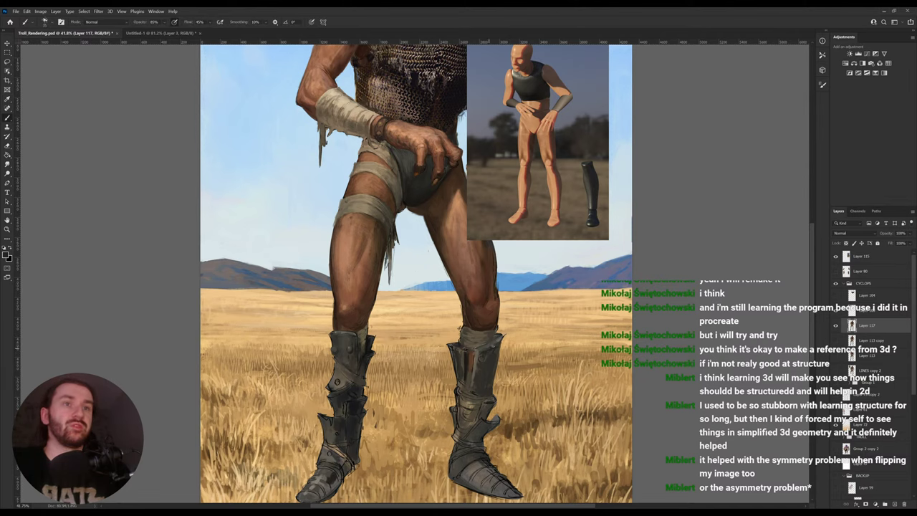
{"action": "left_click_drag", "start_coordinate": [512, 425], "coordinate": [507, 414]}
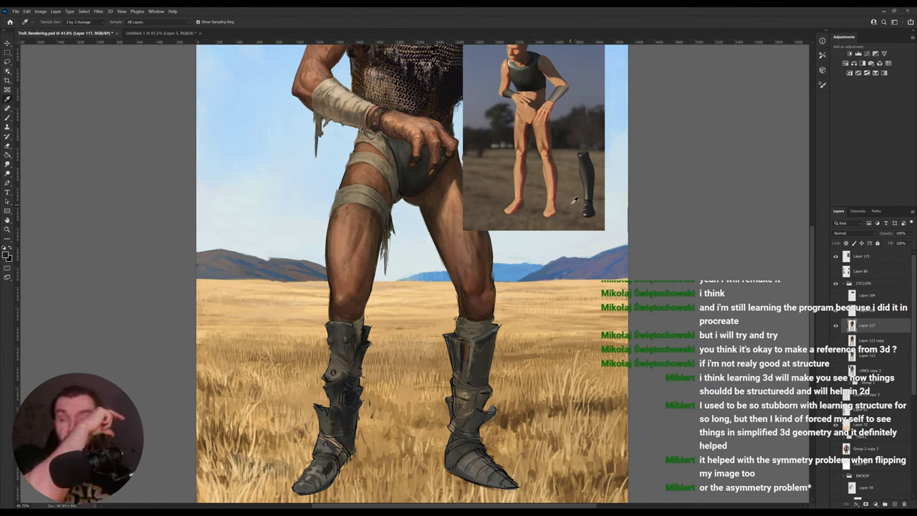
Sample a warm grass tone and greys from the right-side boot, and blend them into its shaft.
{"action": "left_click", "coordinate": [516, 437], "text": "alt"}
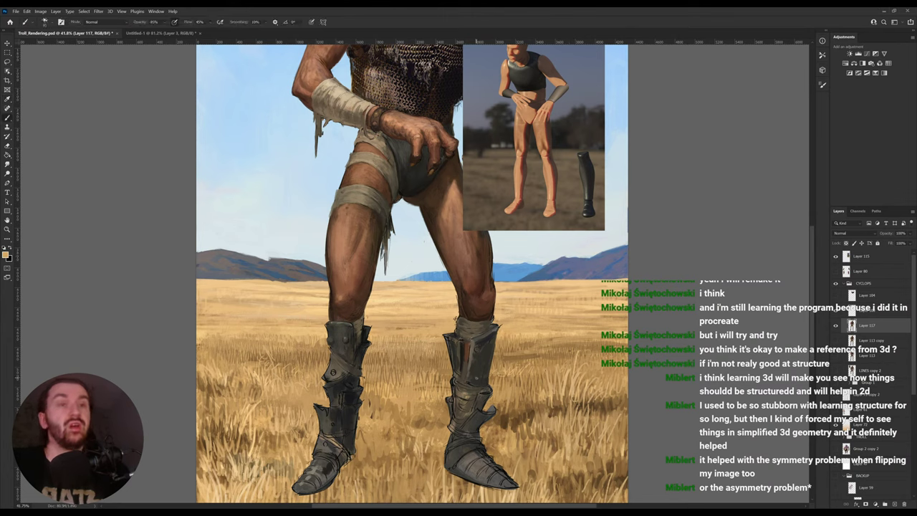
{"action": "left_click", "coordinate": [478, 379], "text": "alt"}
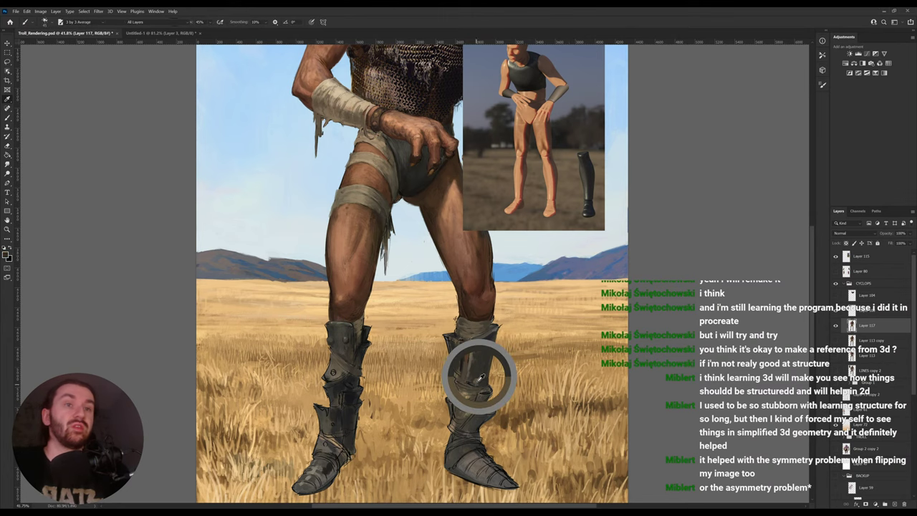
{"action": "left_click", "coordinate": [478, 379], "text": "alt"}
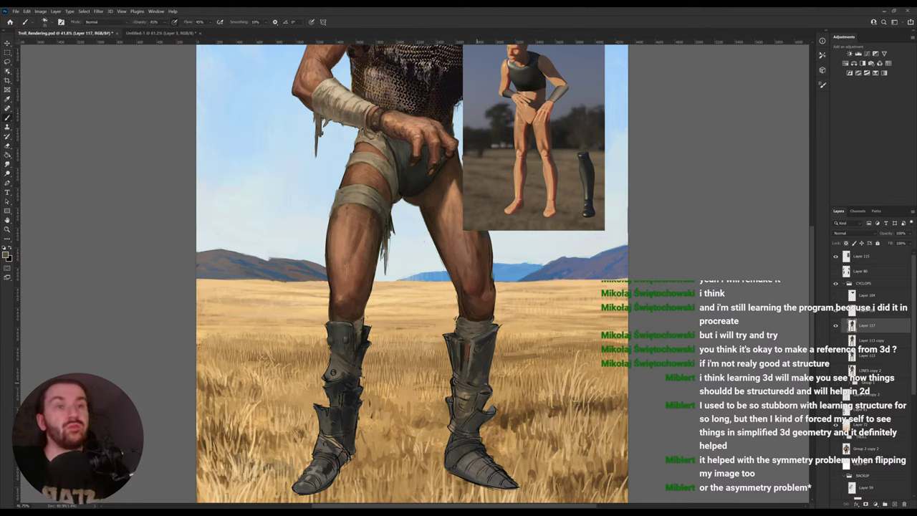
{"action": "left_click", "coordinate": [480, 363], "text": "alt"}
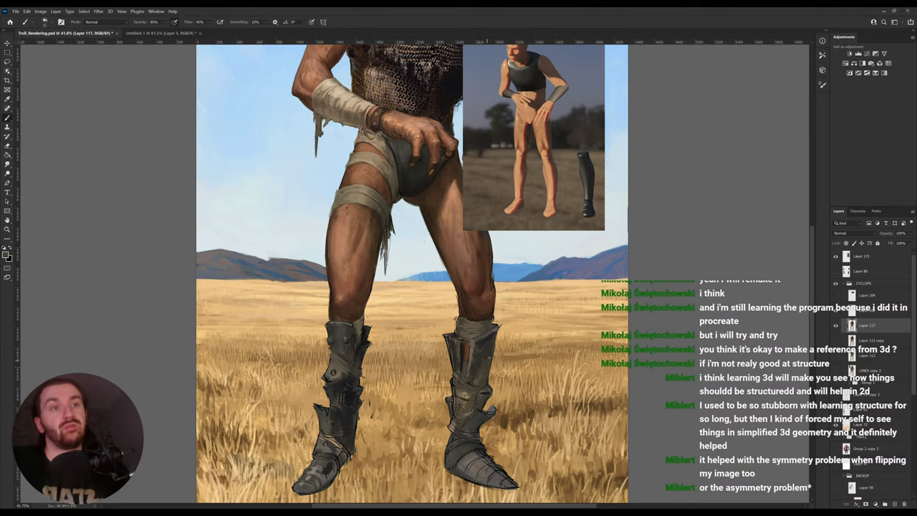
Sample a grass tone and nearby greys, and refine the shaft edge and upper rim of the boot on the image's right side.
{"action": "left_click", "coordinate": [532, 332], "text": "alt"}
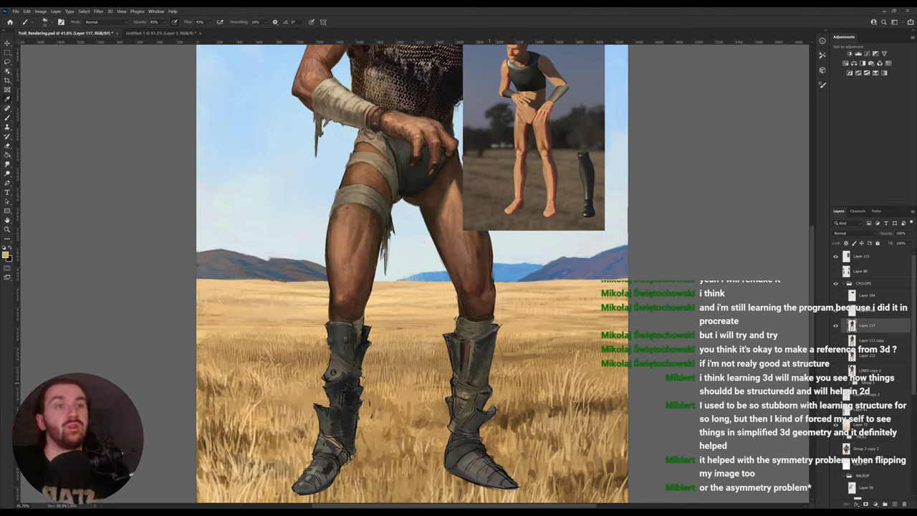
{"action": "left_click", "coordinate": [486, 384], "text": "alt"}
{"action": "key", "text": "bracketleft"}
{"action": "left_click", "coordinate": [486, 381], "text": "alt"}
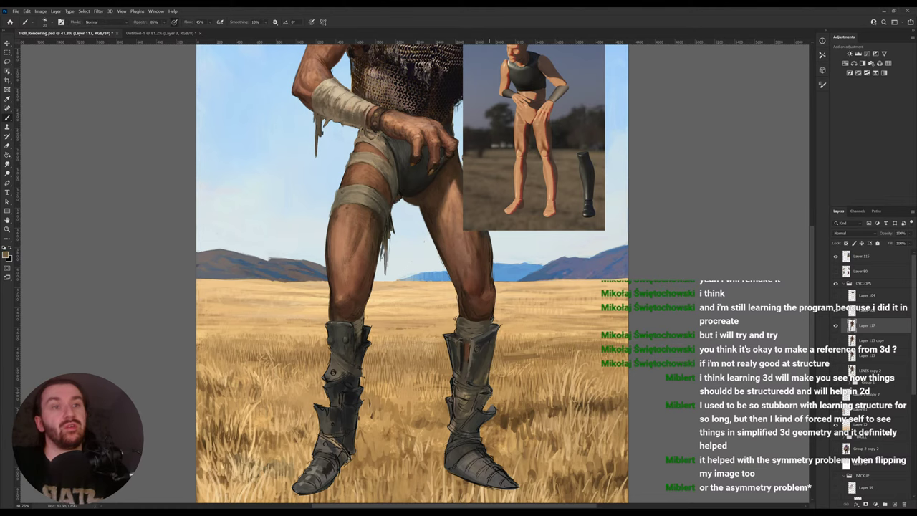
{"action": "left_click", "coordinate": [480, 403], "text": "alt"}
{"action": "left_click_drag", "start_coordinate": [476, 344], "coordinate": [485, 301]}
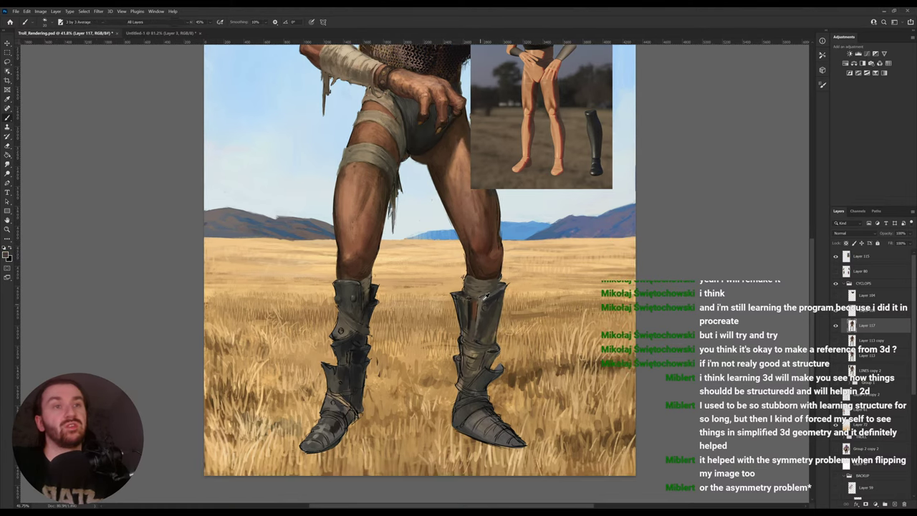
{"action": "key", "text": "b"}
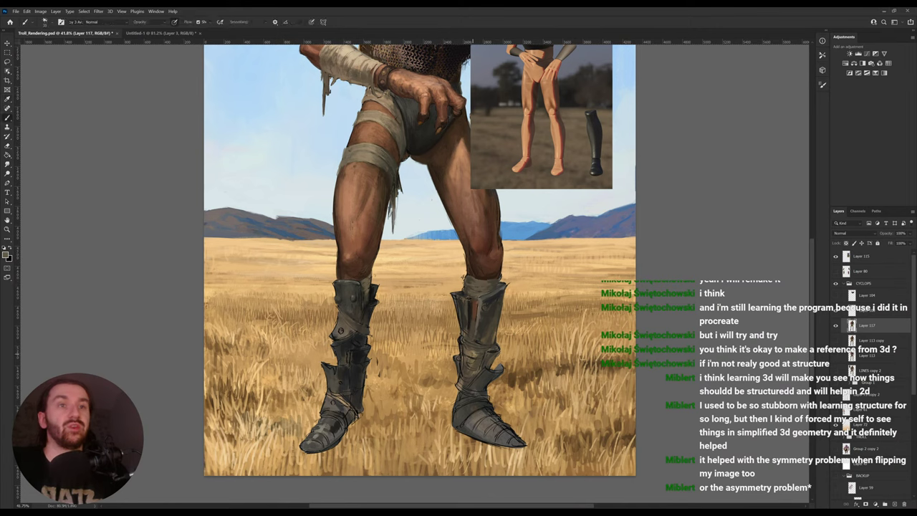
Move Layer 72 directly above Layer 117, toggle its visibility and leave it hidden, and reselect Layer 117.
{"action": "left_click_drag", "start_coordinate": [849, 430], "coordinate": [894, 321]}
{"action": "left_click", "coordinate": [835, 326]}
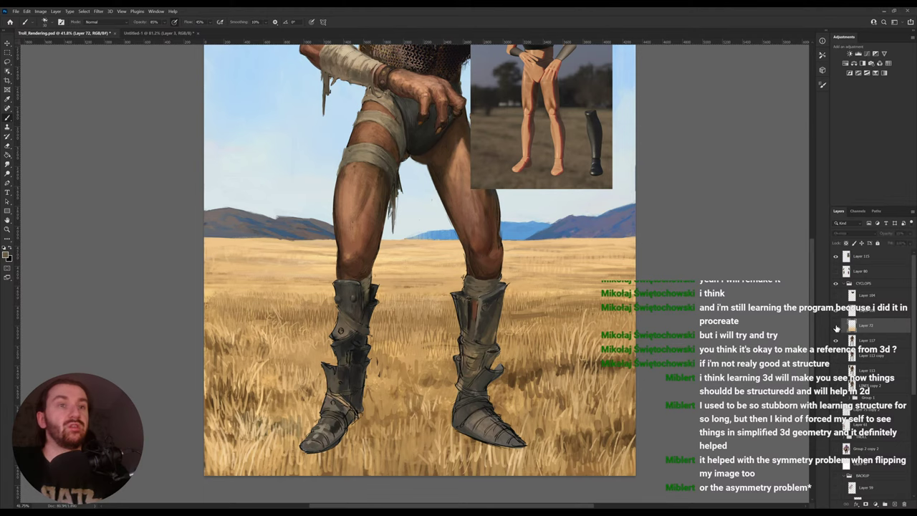
{"action": "left_click", "coordinate": [836, 327]}
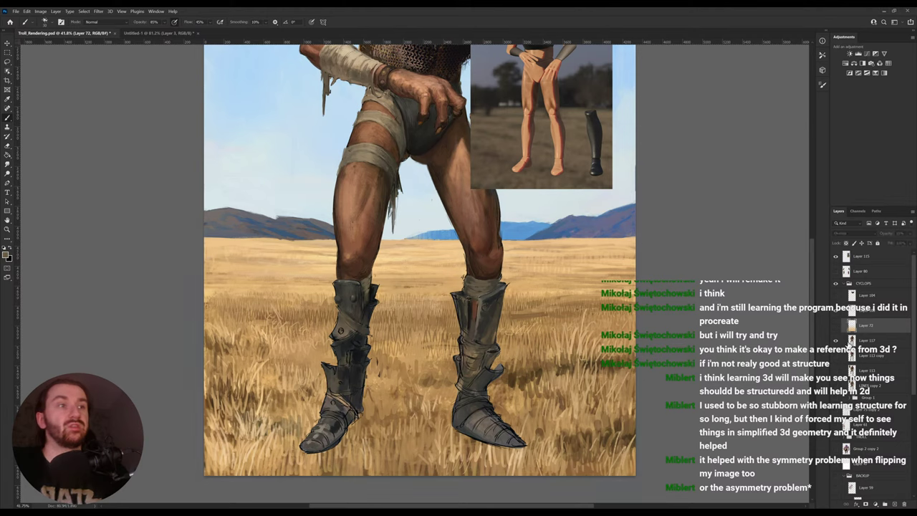
{"action": "left_click", "coordinate": [867, 342]}
Sample greys from both boots and blend them into the right-side boot's ankle and the left-side boot's shin plates.
{"action": "key", "text": "alt"}
{"action": "left_click", "coordinate": [473, 356], "text": "alt"}
{"action": "left_click_drag", "start_coordinate": [467, 359], "coordinate": [481, 356]}
{"action": "left_click", "coordinate": [479, 361], "text": "alt"}
{"action": "key", "text": "alt"}
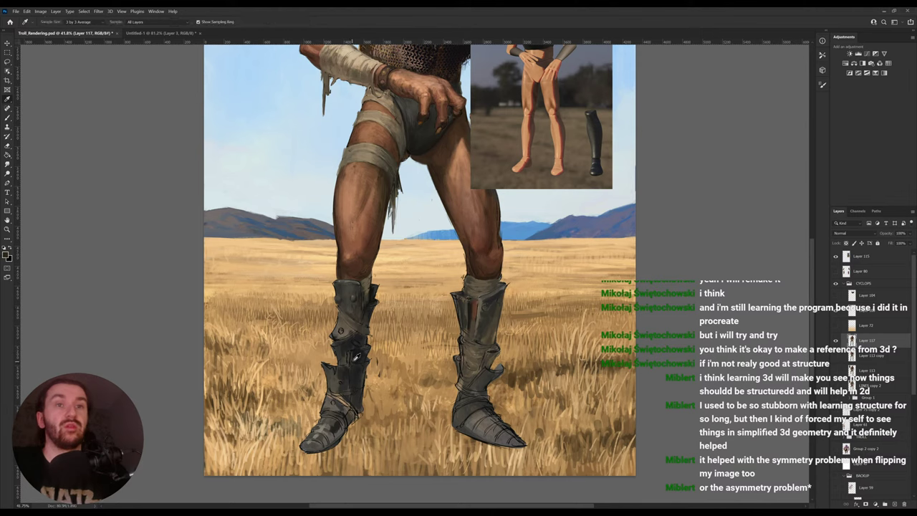
{"action": "left_click", "coordinate": [358, 356], "text": "alt"}
{"action": "left_click", "coordinate": [357, 338], "text": "alt"}
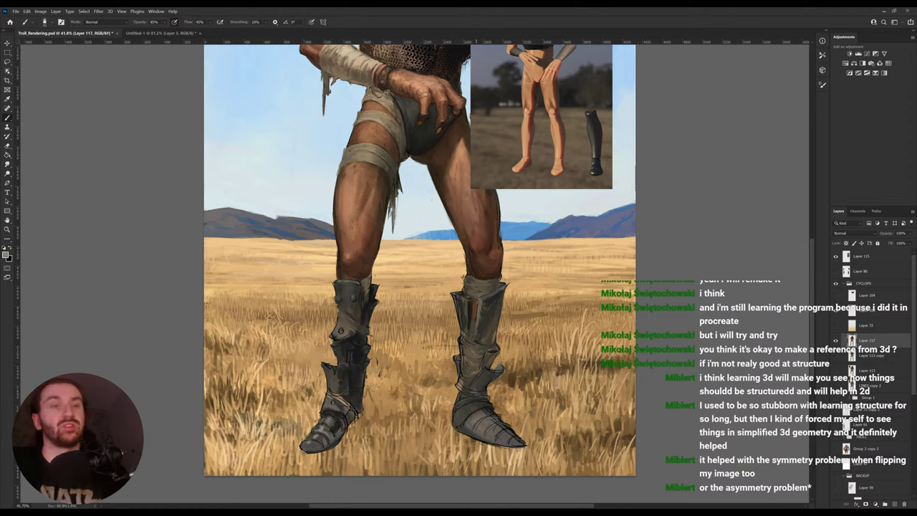
Paint dark bands between the foot plates of the boot on the image's right side.
{"action": "left_click", "coordinate": [511, 426], "text": "alt"}
{"action": "key", "text": "b"}
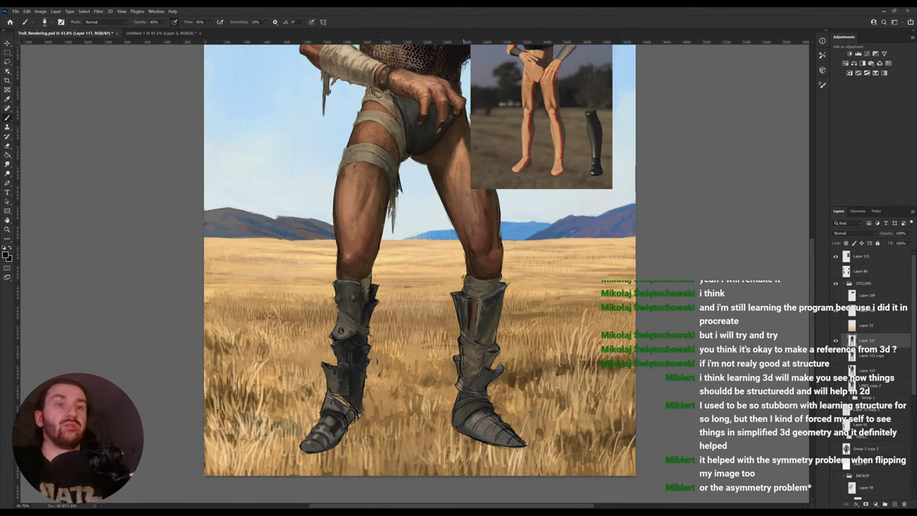
{"action": "left_click_drag", "start_coordinate": [477, 415], "coordinate": [496, 433]}
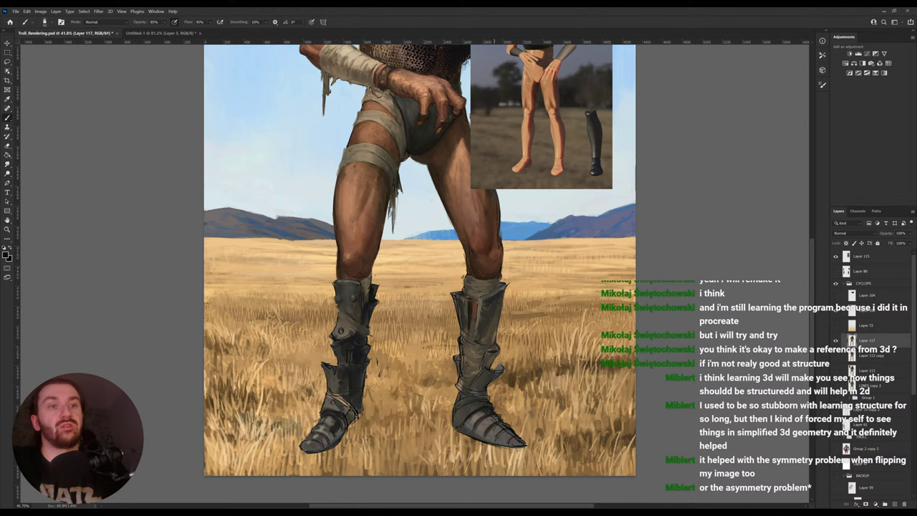
{"action": "key", "text": "r"}
{"action": "left_click_drag", "start_coordinate": [540, 393], "coordinate": [562, 364]}
{"action": "key", "text": "i"}
{"action": "key", "text": "b"}
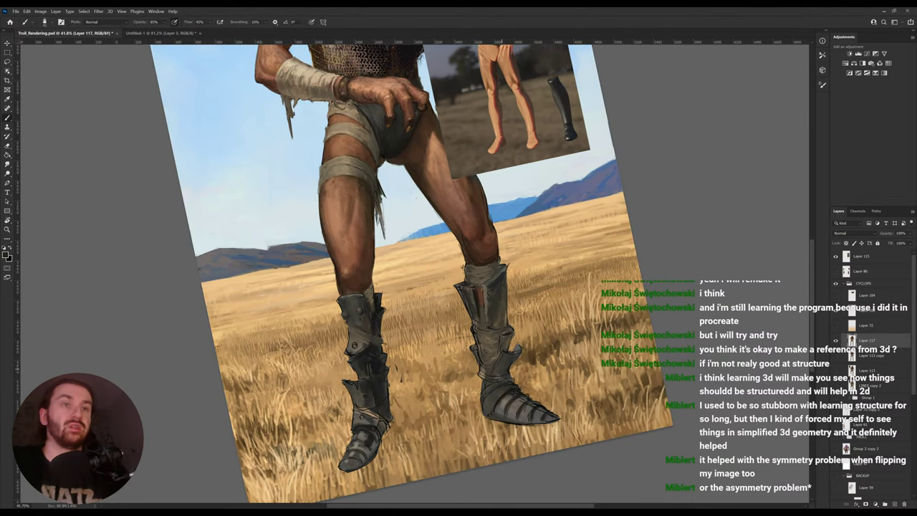
Sample grass and boot tones, reduce the brush size, and refine the ankle and its pointed spike on the right-side boot.
{"action": "left_click", "coordinate": [546, 389], "text": "alt"}
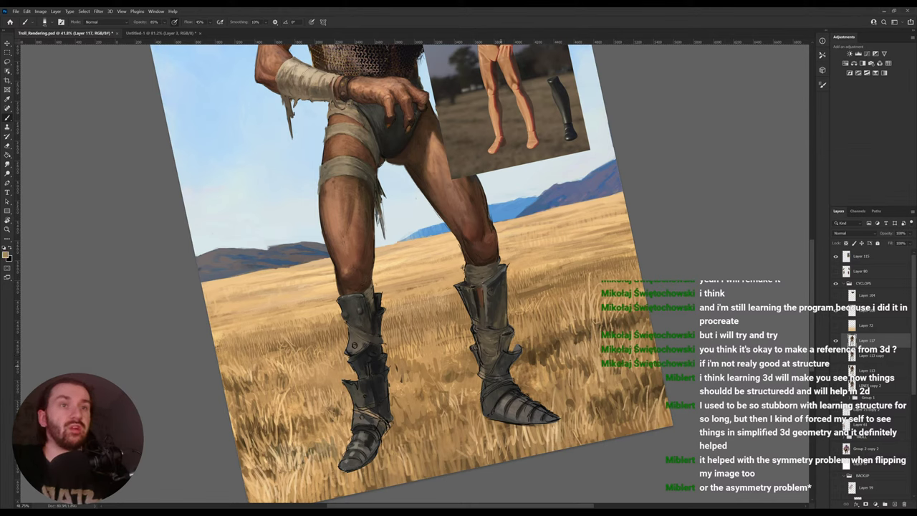
{"action": "left_click", "coordinate": [506, 355], "text": "alt"}
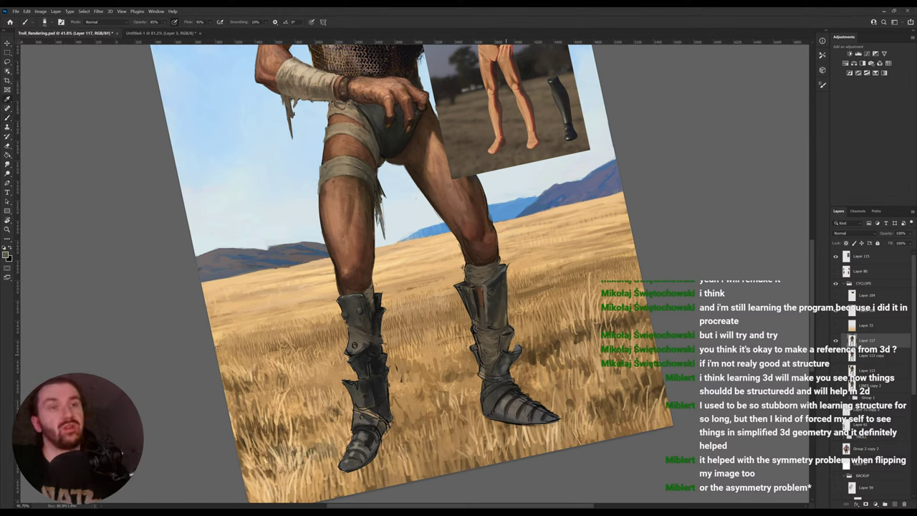
{"action": "left_click", "coordinate": [779, 320]}
{"action": "left_click", "coordinate": [527, 357], "text": "alt"}
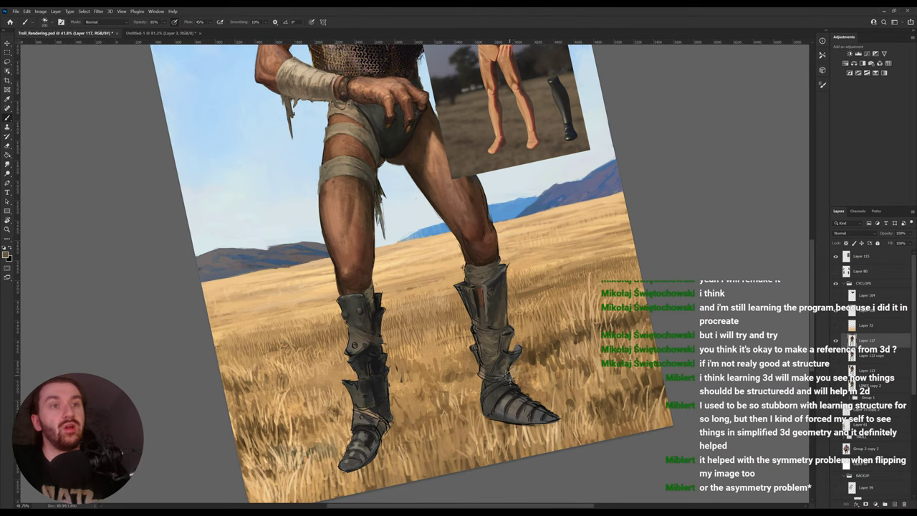
{"action": "key", "text": "["}
{"action": "key", "text": "["}
{"action": "key", "text": "["}
{"action": "mouse_move", "coordinate": [509, 364]}
{"action": "left_mouse_down"}
{"action": "mouse_move", "coordinate": [514, 357]}
{"action": "mouse_move", "coordinate": [505, 367]}
{"action": "left_mouse_up"}
{"action": "left_click", "coordinate": [508, 360], "text": "alt"}
{"action": "left_click", "coordinate": [504, 369], "text": "alt"}
{"action": "left_click", "coordinate": [501, 378], "text": "alt"}
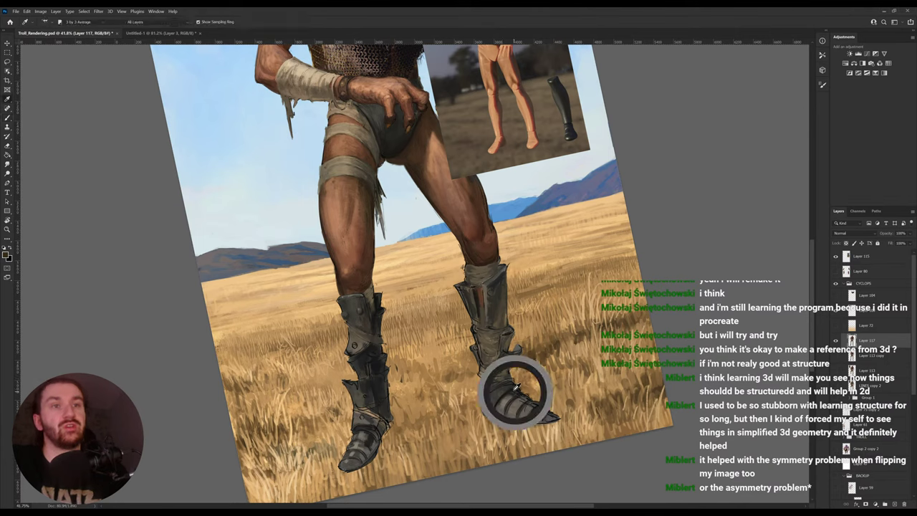
Shade the heel and side of the right-side boot's foot with greys sampled from its plates.
{"action": "left_click_drag", "start_coordinate": [493, 401], "coordinate": [487, 408]}
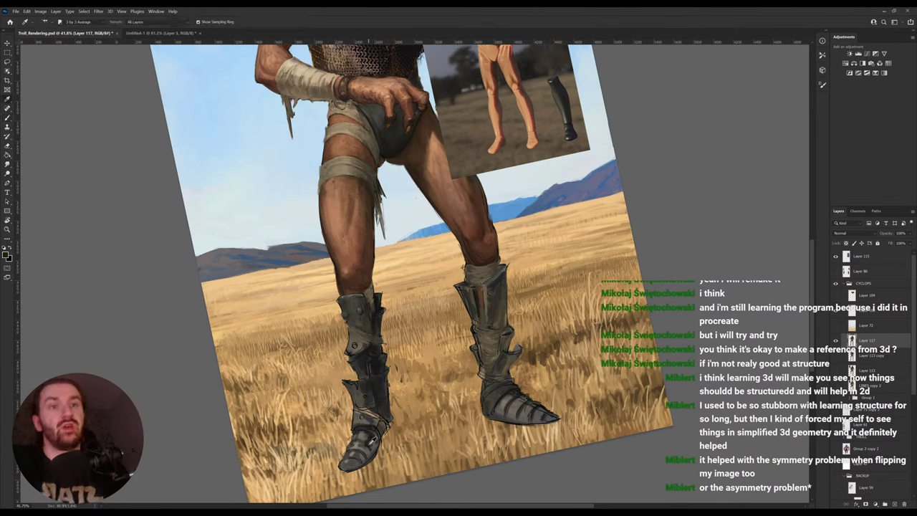
{"action": "left_click_drag", "start_coordinate": [493, 396], "coordinate": [494, 409]}
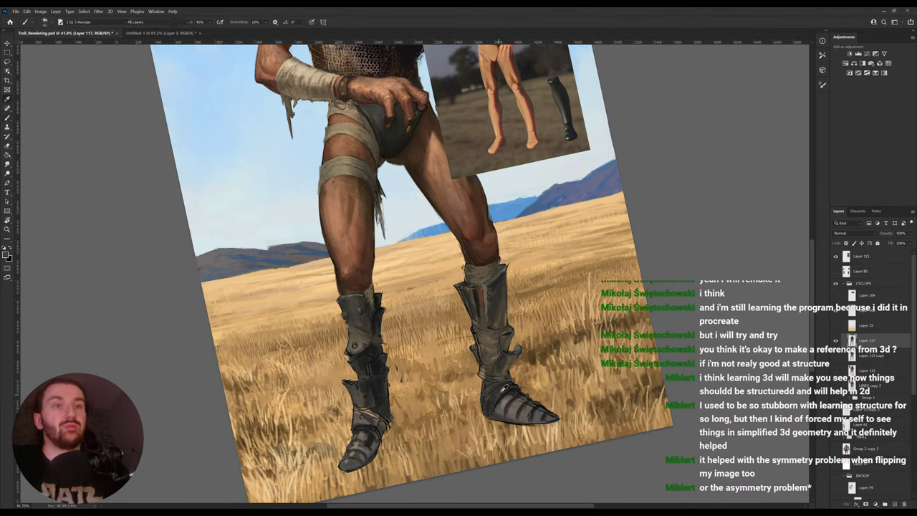
{"action": "left_click", "coordinate": [489, 402], "text": "alt"}
{"action": "left_click", "coordinate": [495, 415], "text": "alt"}
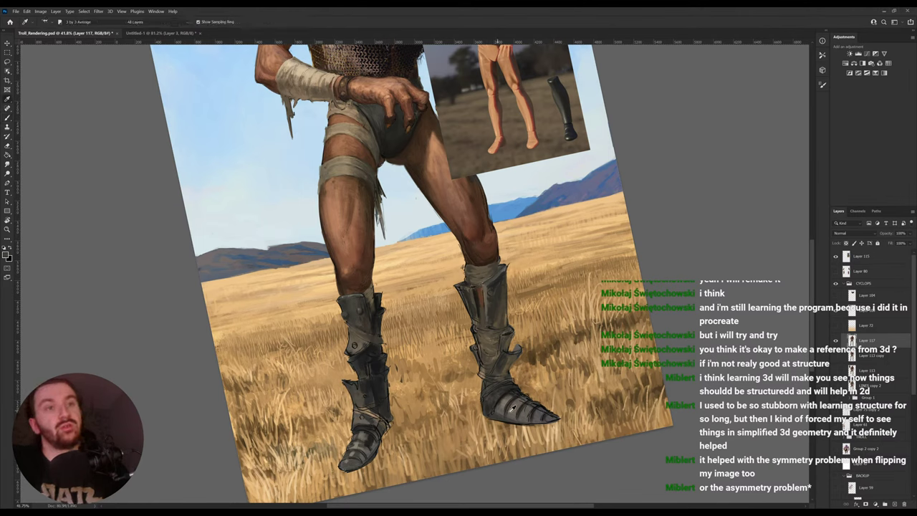
{"action": "left_click_drag", "start_coordinate": [512, 409], "coordinate": [516, 417]}
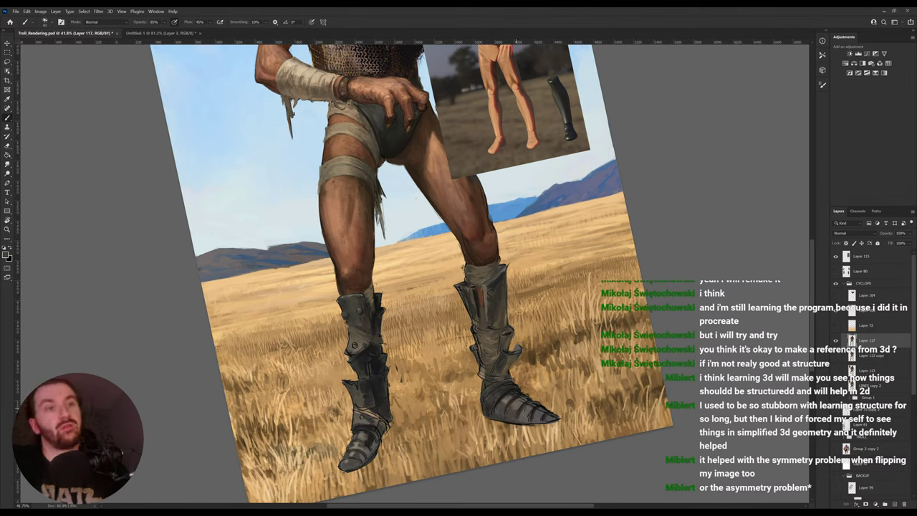
{"action": "left_click", "coordinate": [508, 415], "text": "alt"}
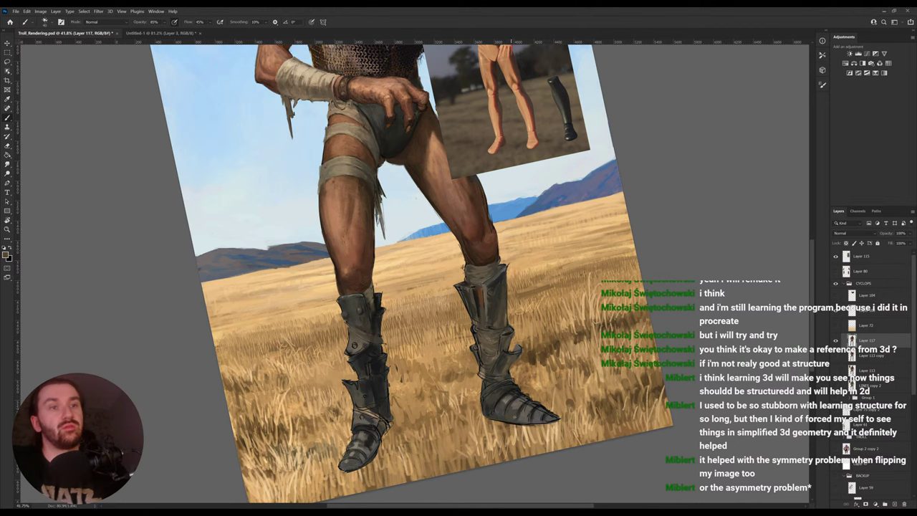
Rotate the canvas clockwise and shade the toe plates of the right-side boot with sampled dark and mid greys.
{"action": "key", "text": "r"}
{"action": "left_click_drag", "start_coordinate": [562, 396], "coordinate": [415, 431]}
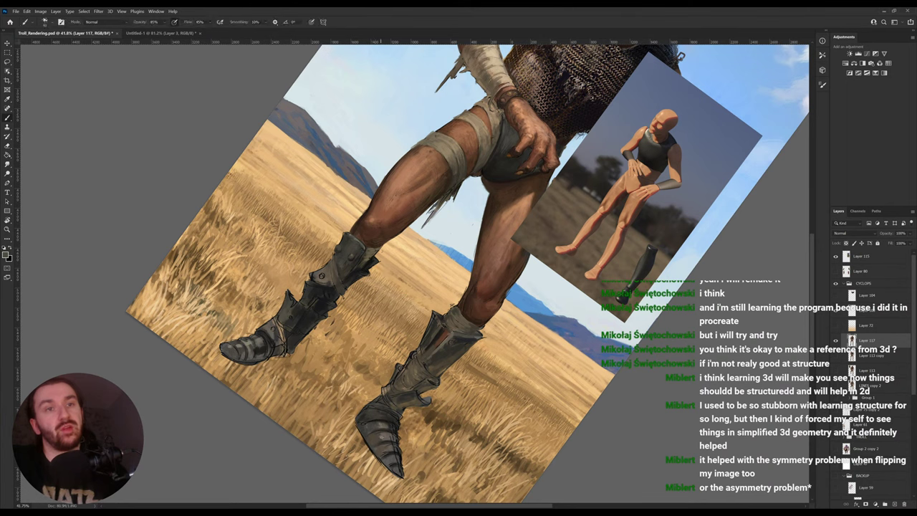
{"action": "left_click", "coordinate": [396, 438], "text": "alt"}
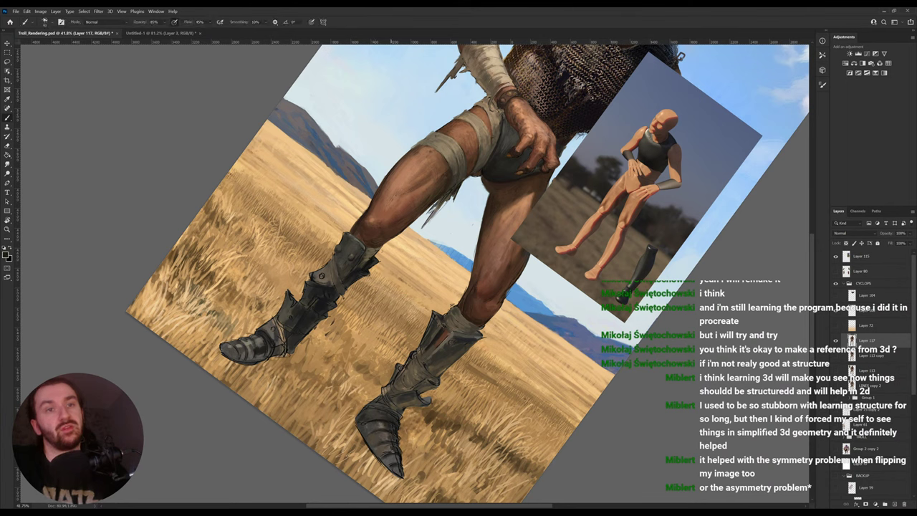
{"action": "left_click", "coordinate": [389, 444], "text": "alt"}
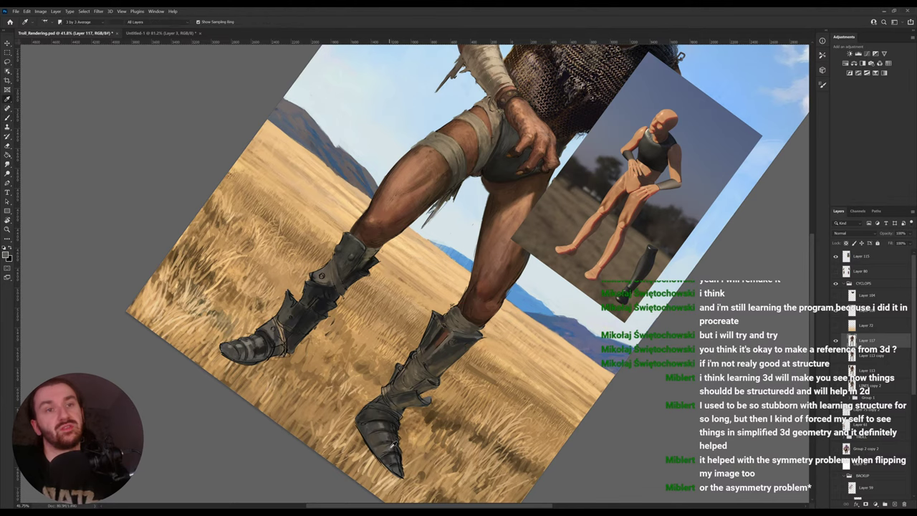
Turn the canvas sideways and blend sampled greys across the foot plates of the right-side boot.
{"action": "key", "text": "r"}
{"action": "left_click_drag", "start_coordinate": [461, 372], "coordinate": [515, 237]}
{"action": "left_click_drag", "start_coordinate": [580, 254], "coordinate": [557, 193]}
{"action": "left_click", "coordinate": [567, 272], "text": "alt"}
{"action": "left_click", "coordinate": [569, 264], "text": "alt"}
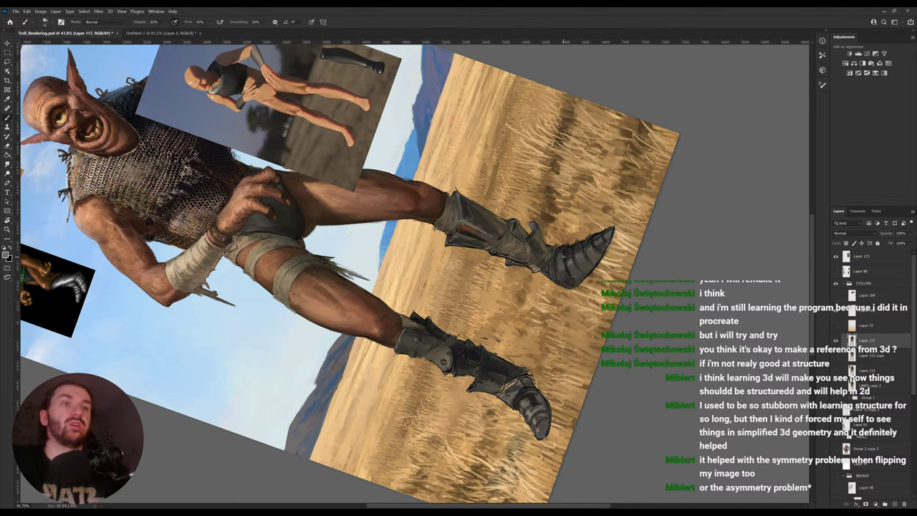
{"action": "left_click", "coordinate": [564, 273], "text": "alt"}
Return the canvas to near upright and shade the upper shin plate of the left-side boot with a sampled grey.
{"action": "key", "text": "r"}
{"action": "mouse_move", "coordinate": [511, 206]}
{"action": "left_mouse_down"}
{"action": "mouse_move", "coordinate": [524, 235]}
{"action": "mouse_move", "coordinate": [529, 295]}
{"action": "mouse_move", "coordinate": [504, 344]}
{"action": "left_mouse_up"}
{"action": "left_click_drag", "start_coordinate": [364, 272], "coordinate": [377, 350]}
{"action": "key", "text": "b"}
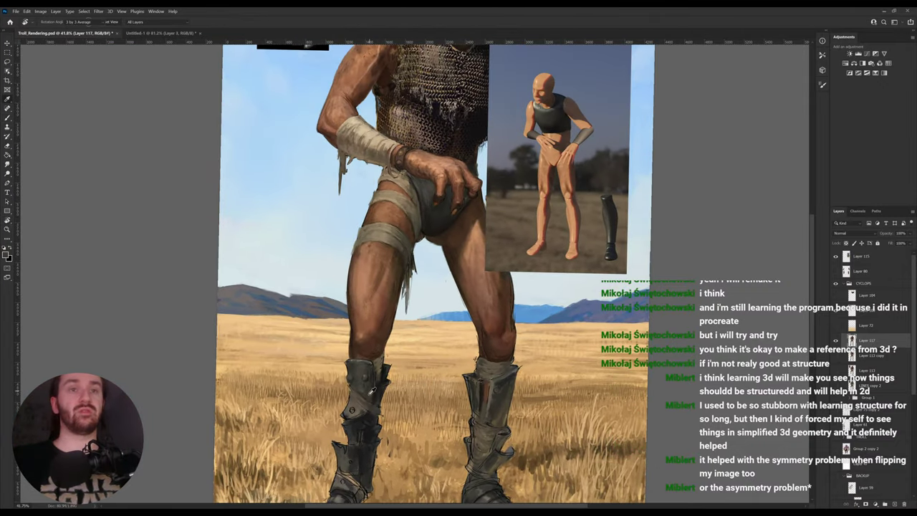
{"action": "key", "text": "b"}
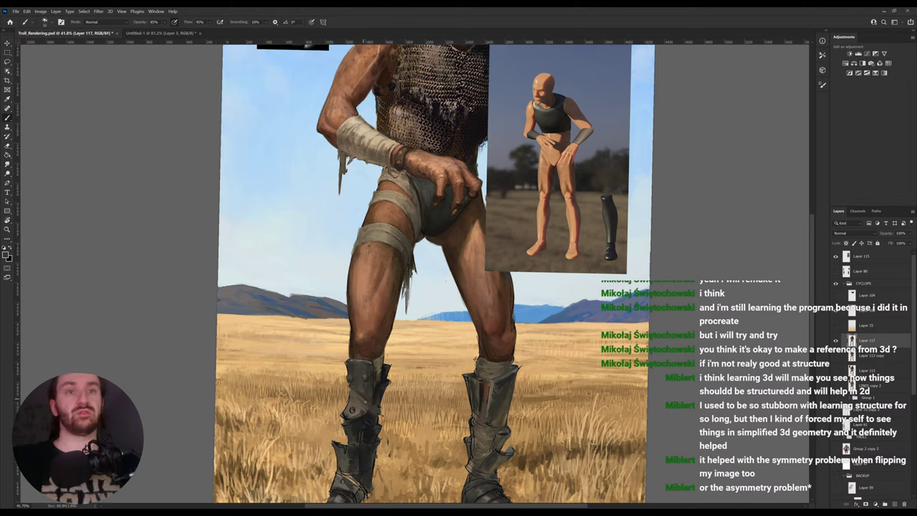
{"action": "left_click", "coordinate": [365, 385], "text": "alt"}
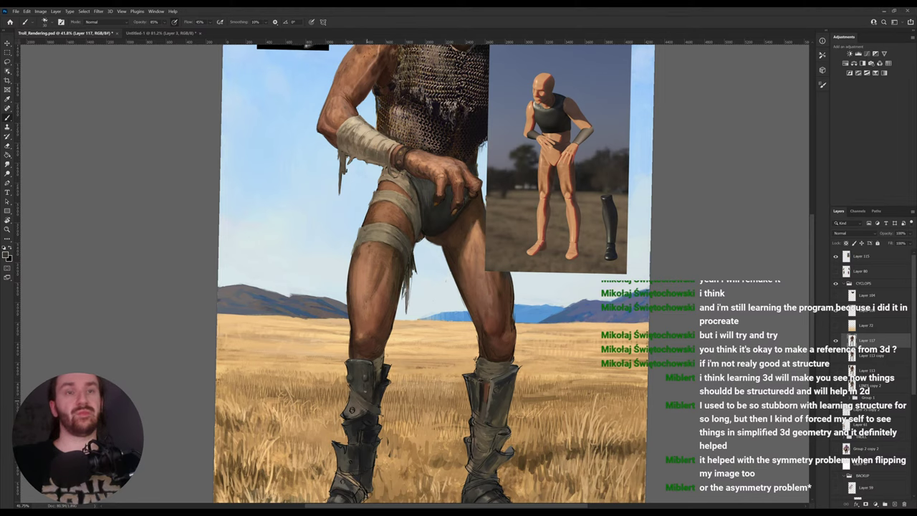
Choose a light beige foreground colour and add highlights to the upper shaft of the right-side boot.
{"action": "key", "text": "i"}
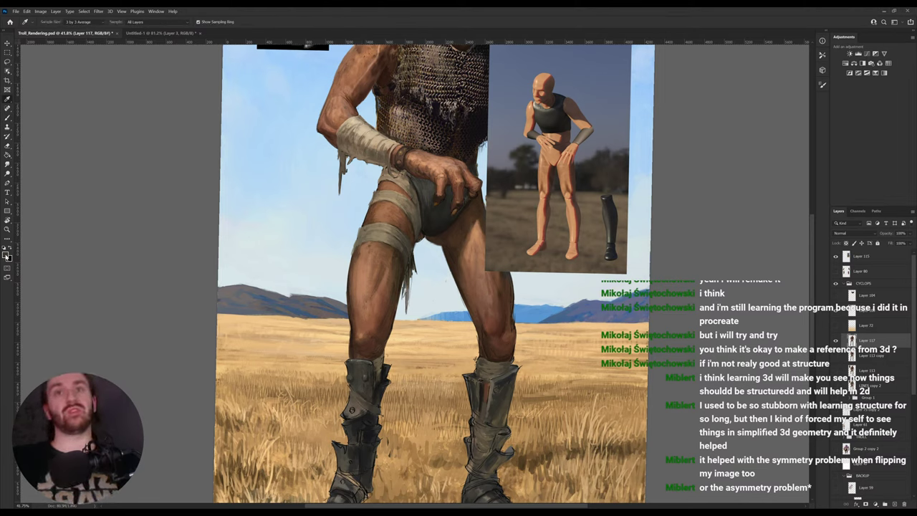
{"action": "left_click", "coordinate": [562, 296]}
{"action": "key", "text": "r"}
{"action": "left_click_drag", "start_coordinate": [552, 339], "coordinate": [562, 232]}
{"action": "key", "text": "b"}
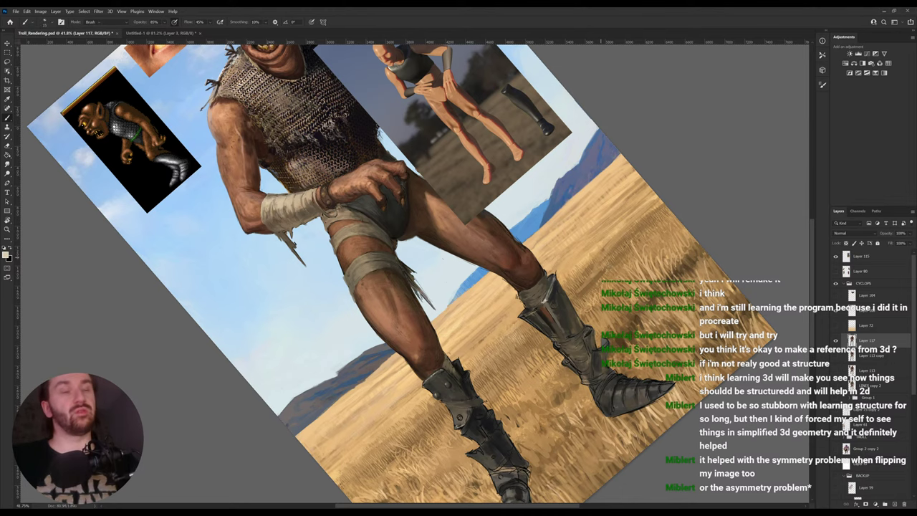
{"action": "key", "text": "r"}
{"action": "left_click_drag", "start_coordinate": [601, 273], "coordinate": [546, 351]}
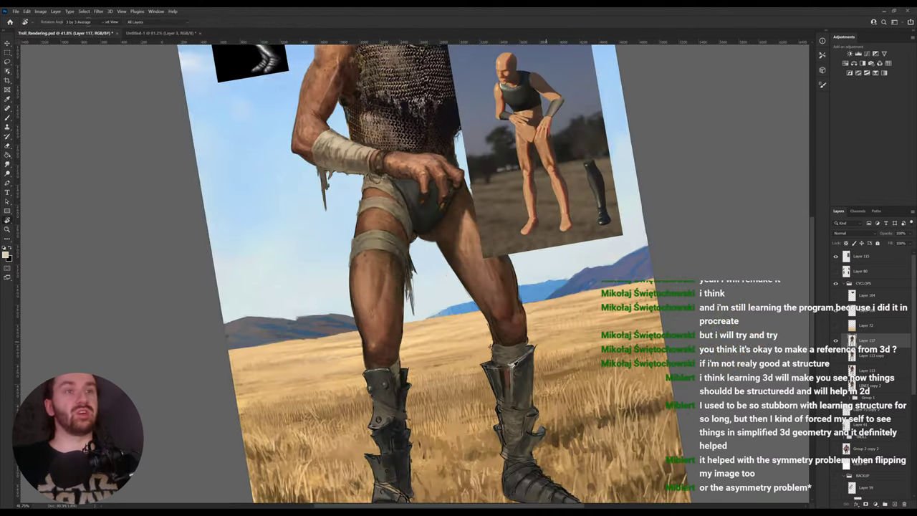
Blend the highlight along the right-side boot's top rim and brown strip using tones sampled around it.
{"action": "left_click", "coordinate": [515, 365]}
{"action": "key", "text": "b"}
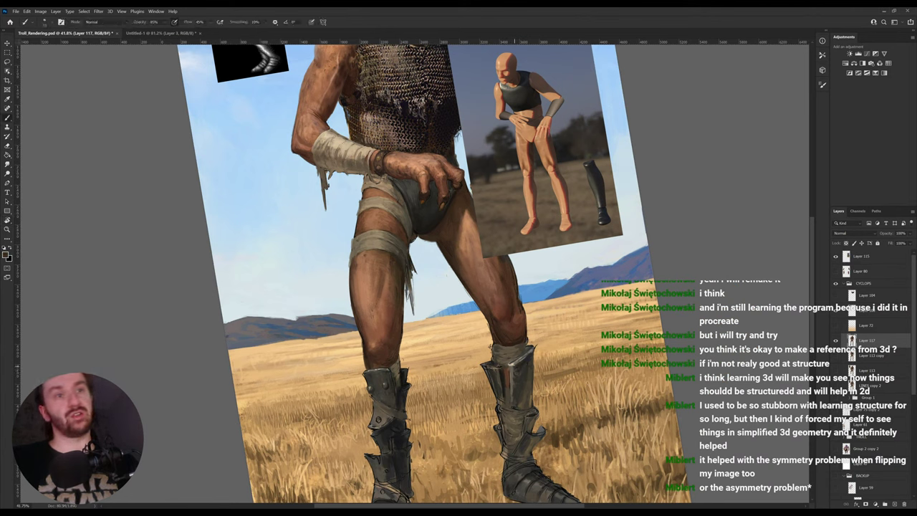
{"action": "left_click", "coordinate": [509, 374], "text": "alt"}
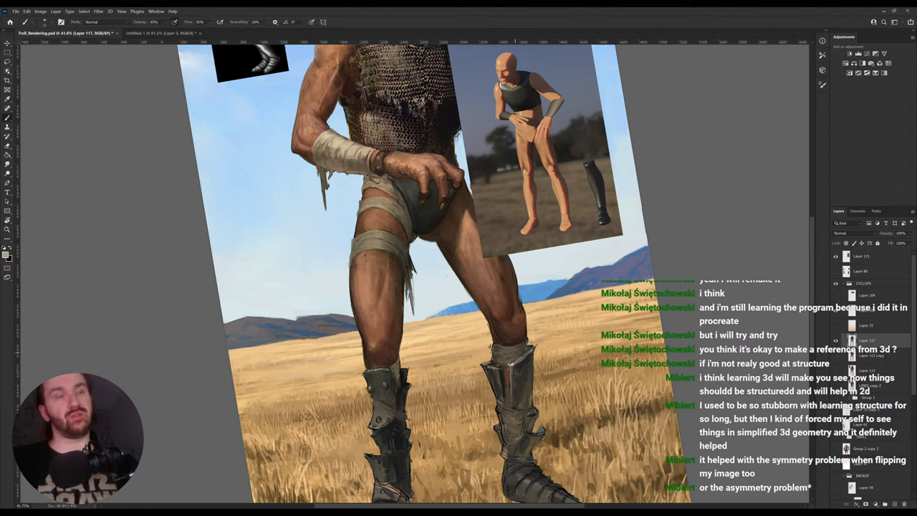
{"action": "left_click", "coordinate": [516, 359], "text": "alt"}
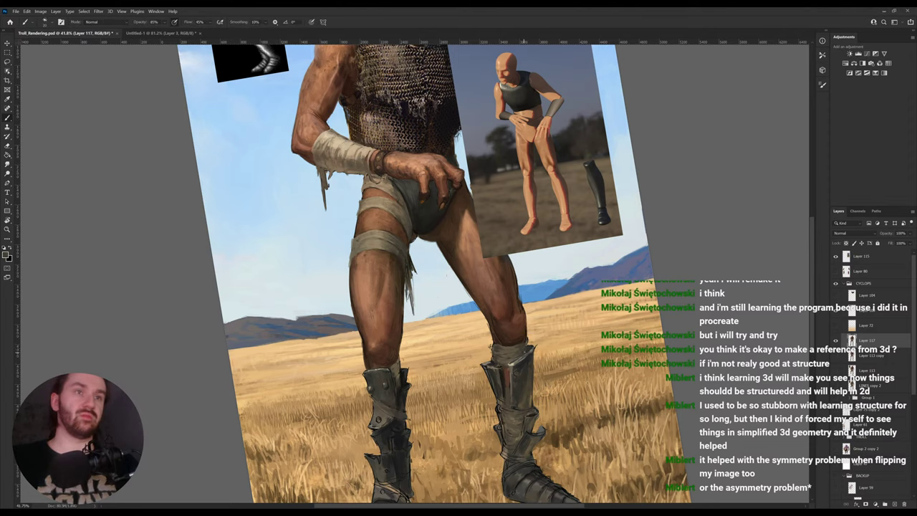
Return the canvas to upright and blend the cloth wrap on the left-side forearm with beige tones sampled around it.
{"action": "key", "text": "r"}
{"action": "left_click_drag", "start_coordinate": [527, 347], "coordinate": [472, 373]}
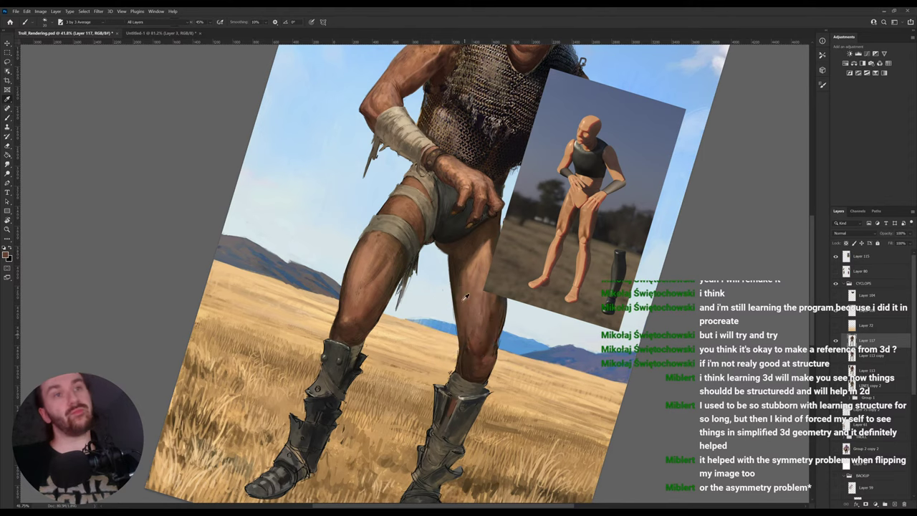
{"action": "left_click_drag", "start_coordinate": [578, 291], "coordinate": [579, 234]}
{"action": "left_click_drag", "start_coordinate": [471, 242], "coordinate": [470, 283]}
{"action": "left_click", "coordinate": [577, 174], "text": "alt"}
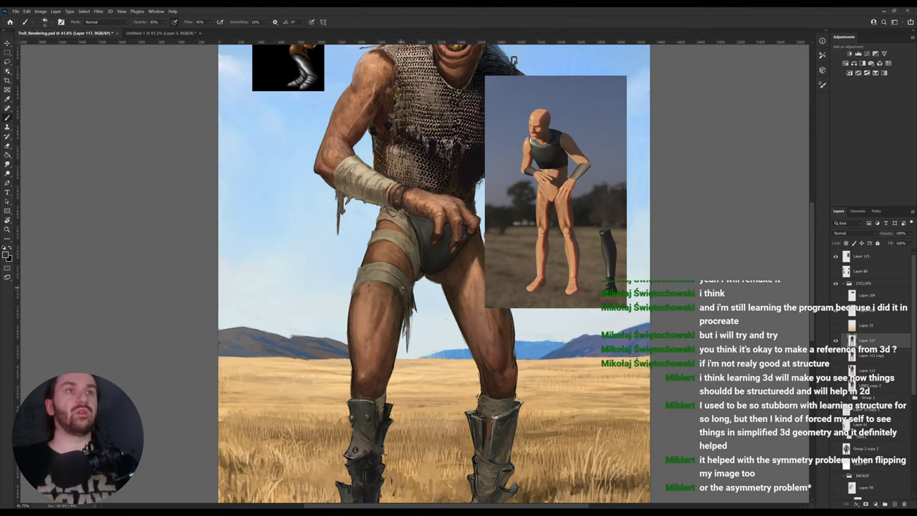
{"action": "left_click", "coordinate": [535, 172], "text": "alt"}
{"action": "left_click_drag", "start_coordinate": [370, 171], "coordinate": [365, 258]}
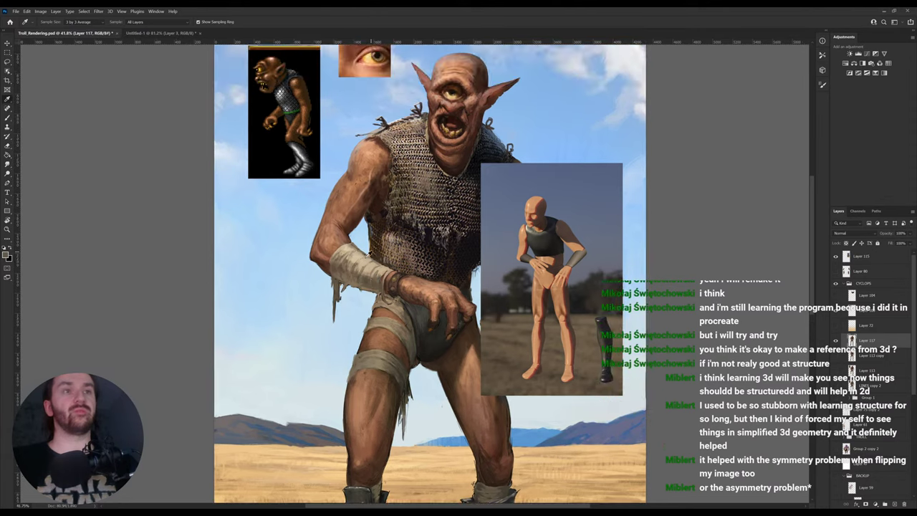
{"action": "left_click", "coordinate": [340, 265], "text": "alt"}
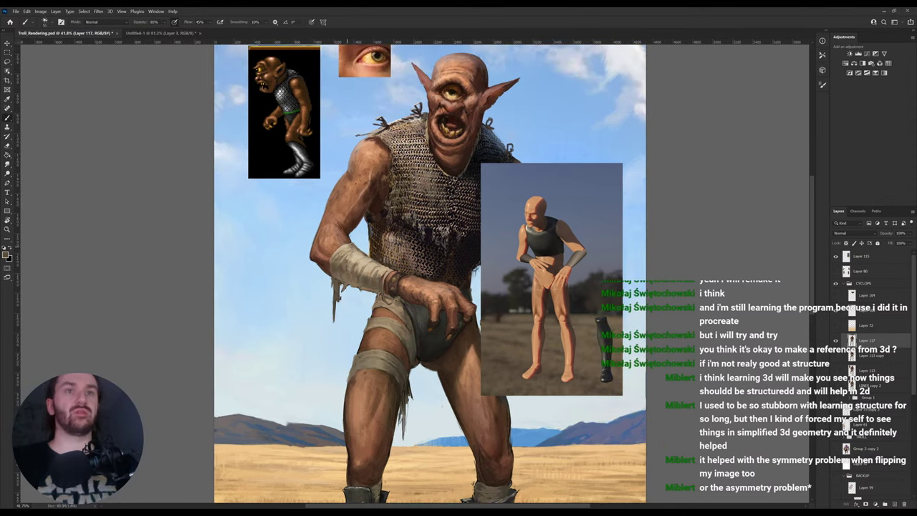
{"action": "left_click", "coordinate": [352, 256], "text": "alt"}
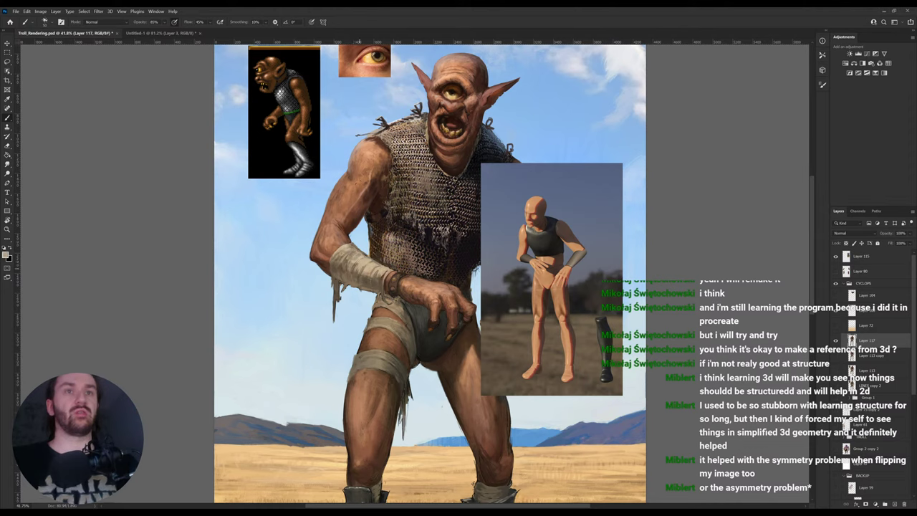
{"action": "left_click", "coordinate": [358, 254], "text": "alt"}
{"action": "left_click", "coordinate": [368, 267], "text": "alt"}
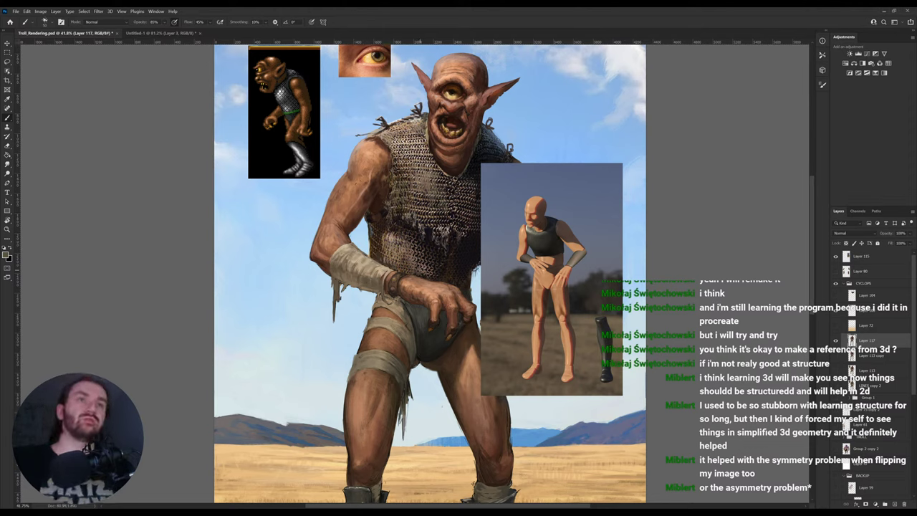
{"action": "left_click", "coordinate": [376, 278], "text": "alt"}
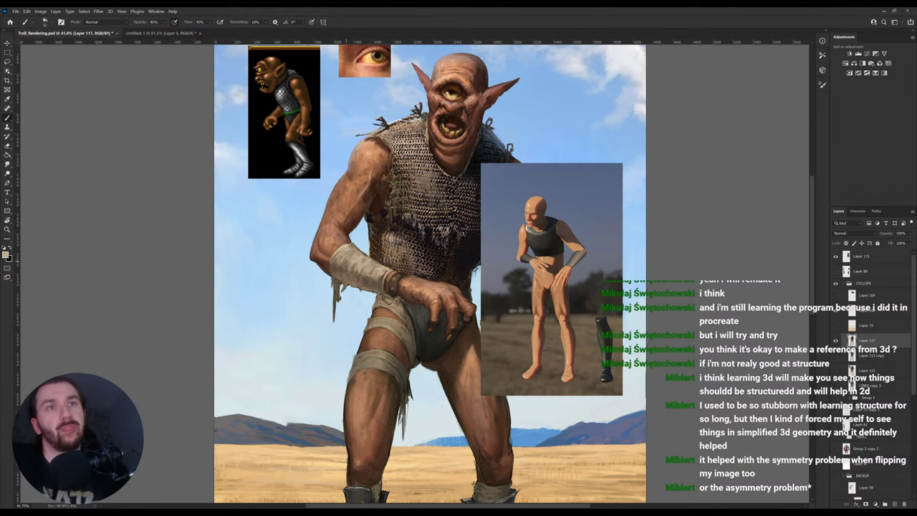
{"action": "left_click", "coordinate": [340, 267], "text": "alt"}
Shade the foot plates of the left-side boot and paint over its brown ankle strap with sampled greys.
{"action": "scroll", "coordinate": [366, 251], "scroll_direction": "down", "scroll_amount": 3}
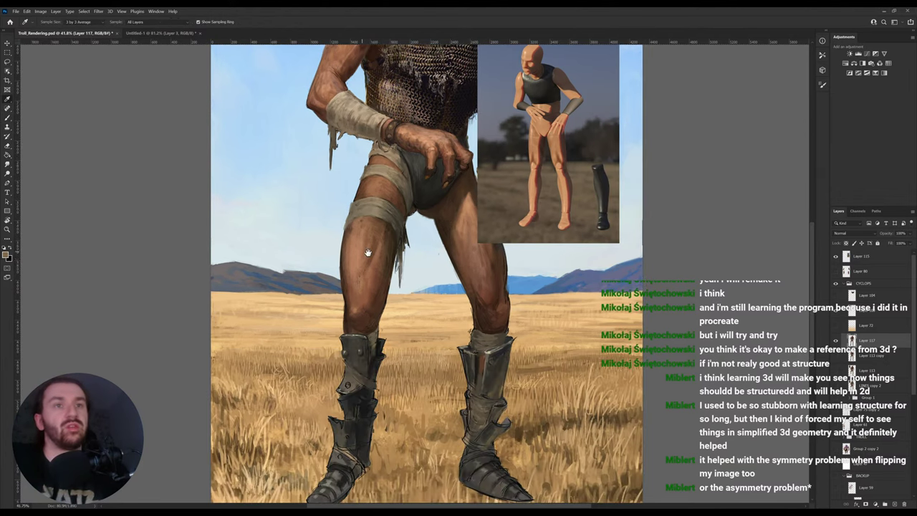
{"action": "left_click_drag", "start_coordinate": [430, 274], "coordinate": [405, 310]}
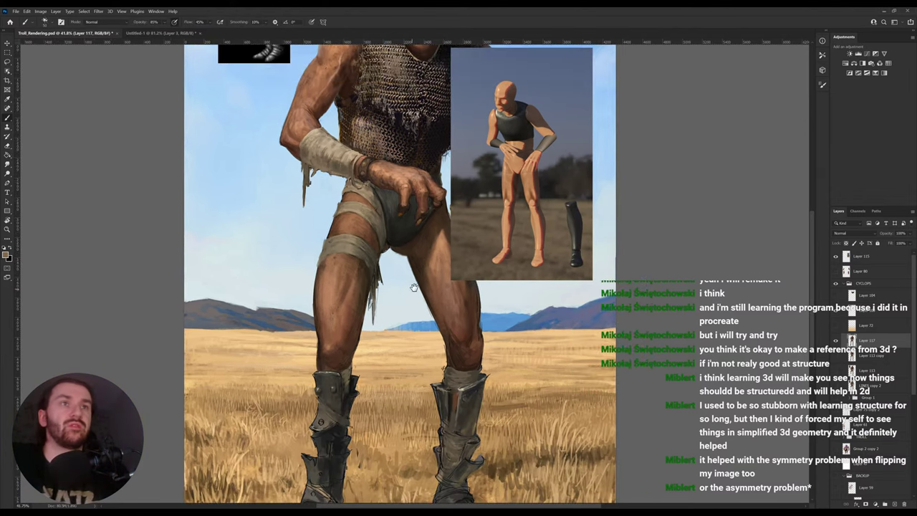
{"action": "left_click_drag", "start_coordinate": [450, 457], "coordinate": [453, 368]}
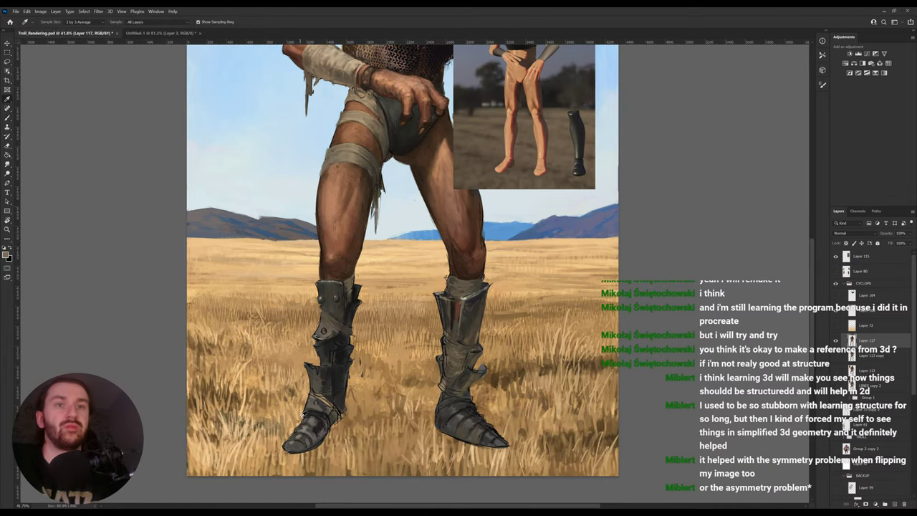
{"action": "left_click", "coordinate": [320, 428], "text": "alt"}
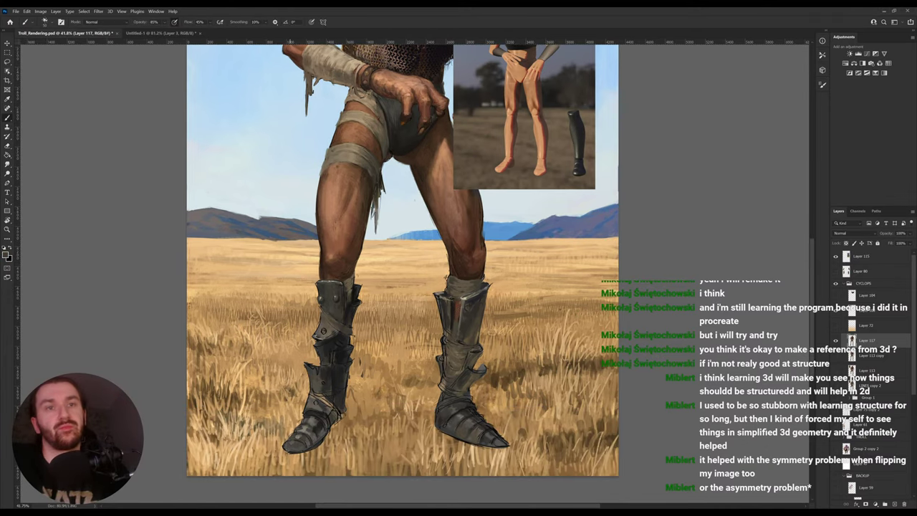
{"action": "left_click_drag", "start_coordinate": [312, 417], "coordinate": [305, 432]}
{"action": "left_click", "coordinate": [323, 428], "text": "alt"}
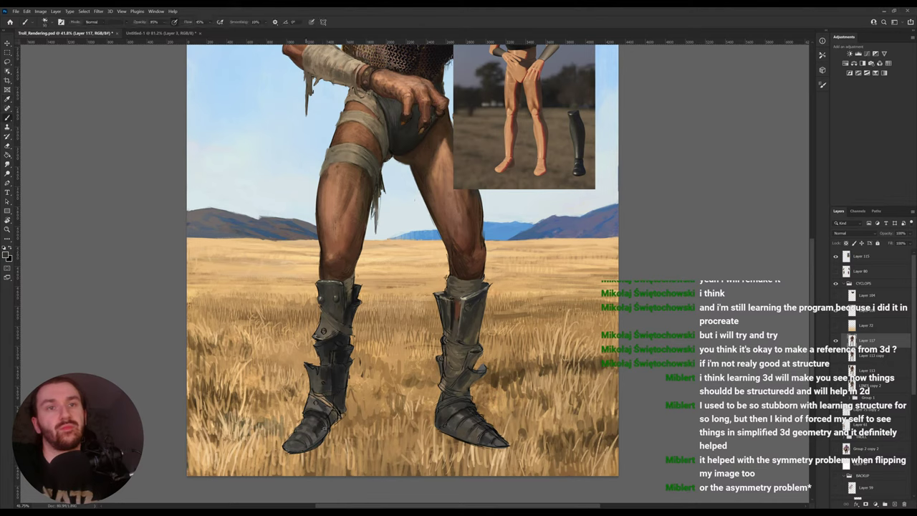
{"action": "left_click", "coordinate": [324, 400], "text": "alt"}
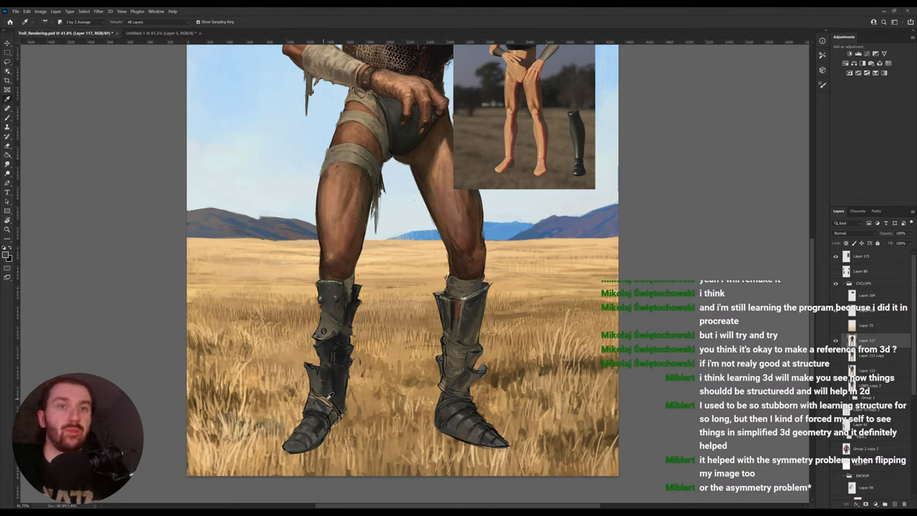
{"action": "left_click", "coordinate": [340, 326], "text": "alt"}
{"action": "left_click_drag", "start_coordinate": [316, 393], "coordinate": [338, 418]}
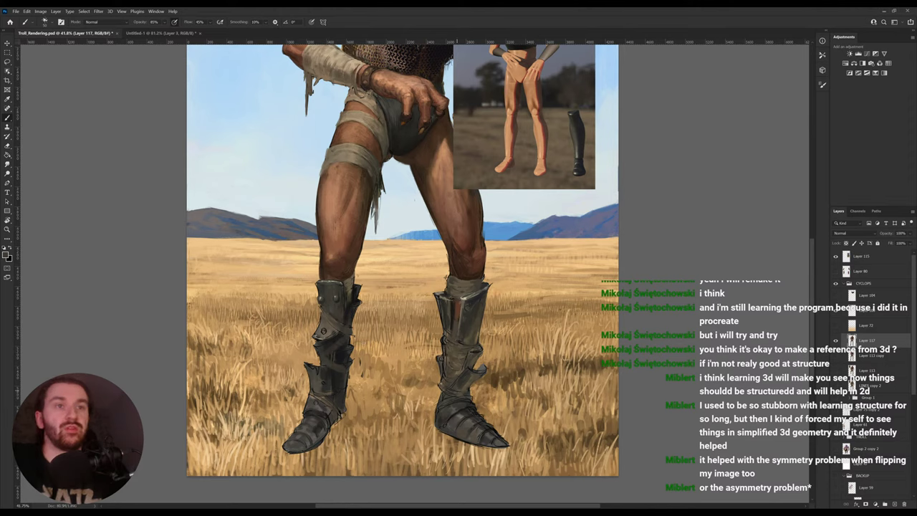
Shade the lower shaft and ankle of the right-side boot with dark greys sampled from the boot.
{"action": "left_click", "coordinate": [472, 413], "text": "alt"}
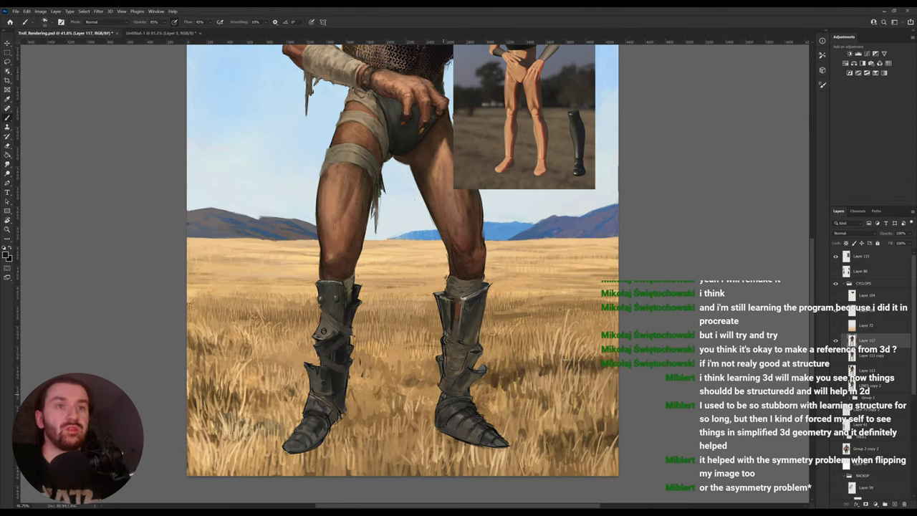
{"action": "left_click_drag", "start_coordinate": [468, 389], "coordinate": [473, 380]}
{"action": "left_click", "coordinate": [469, 306], "text": "alt"}
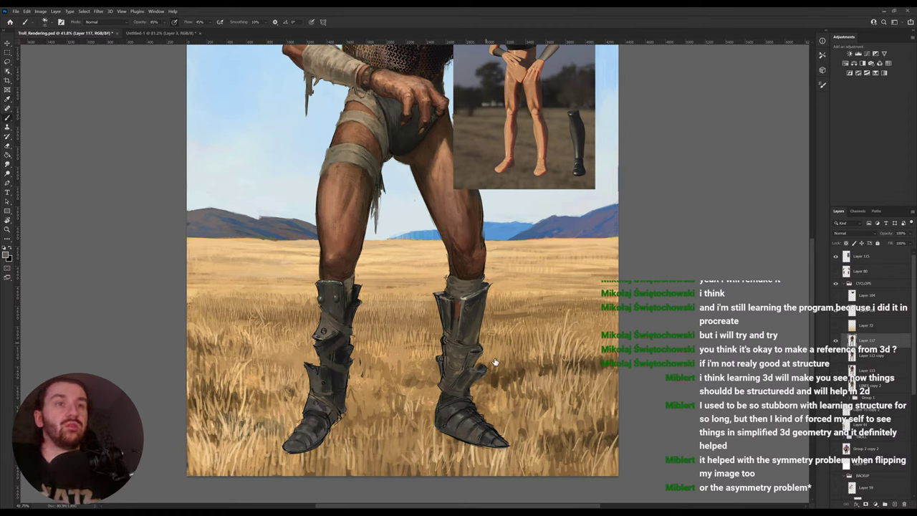
Switch to a brush with 100% opacity and flow and refine the right-side boot's shaft and ankle plates with sampled tones.
{"action": "key", "text": "period"}
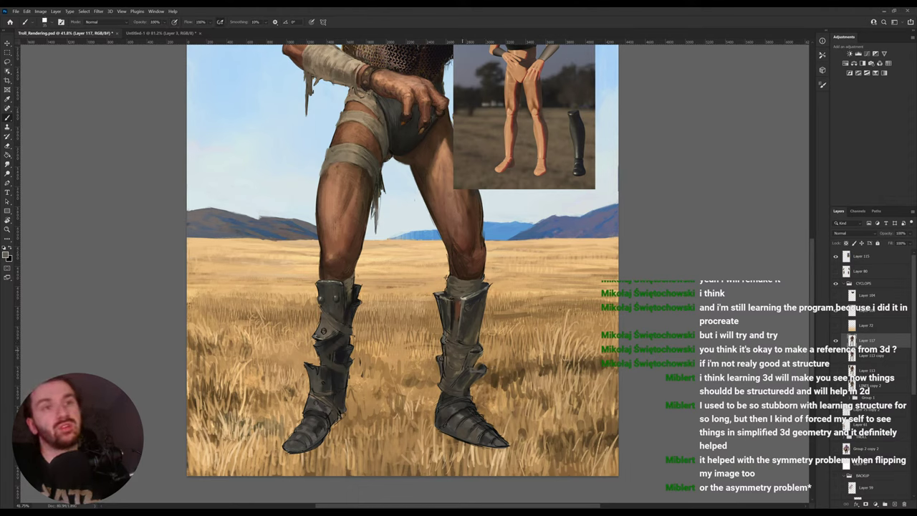
{"action": "left_click", "coordinate": [448, 302], "text": "alt"}
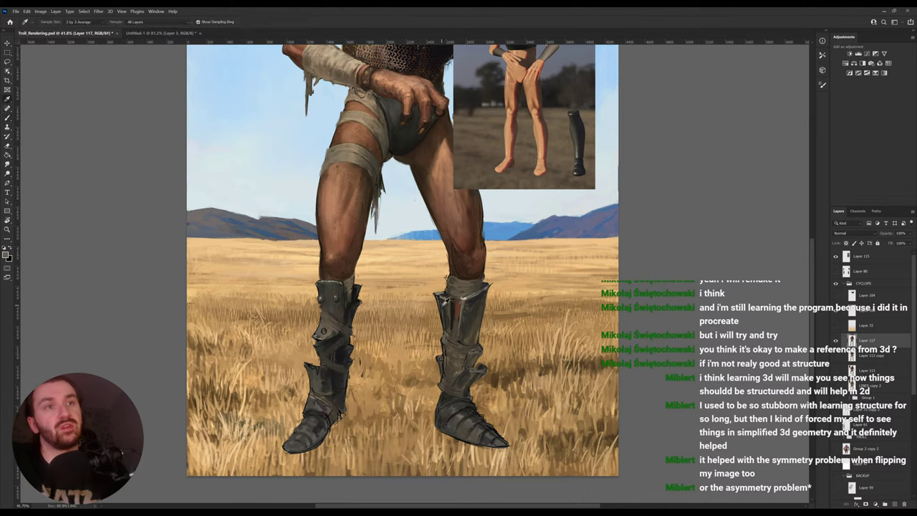
{"action": "left_click", "coordinate": [461, 378], "text": "alt"}
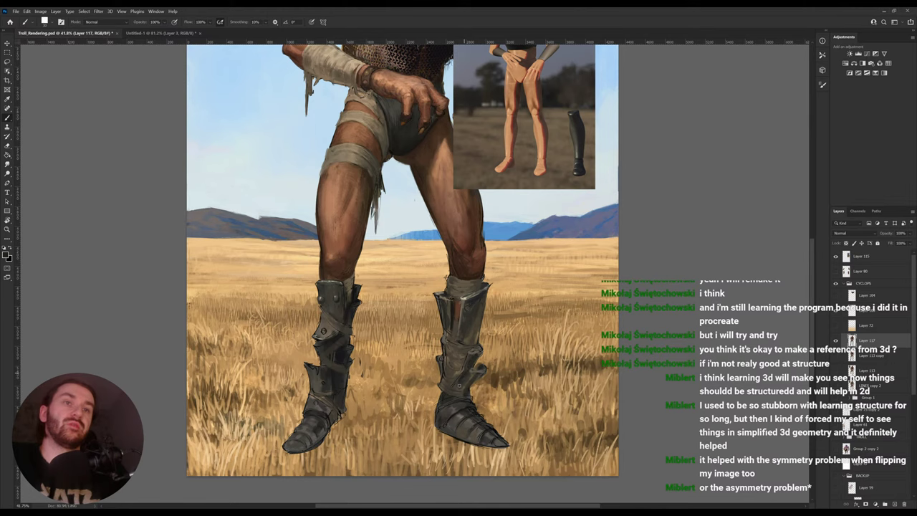
{"action": "left_click", "coordinate": [460, 390], "text": "alt"}
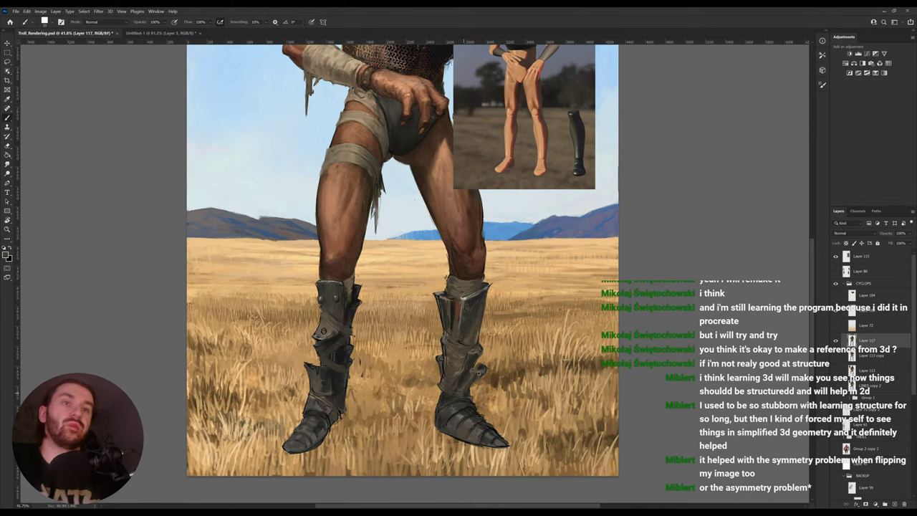
{"action": "left_click", "coordinate": [466, 385], "text": "alt"}
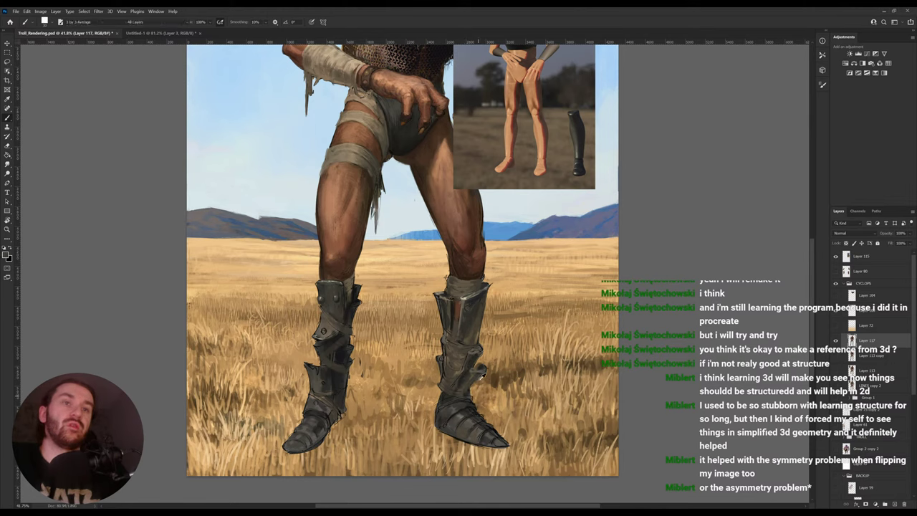
{"action": "key", "text": "i"}
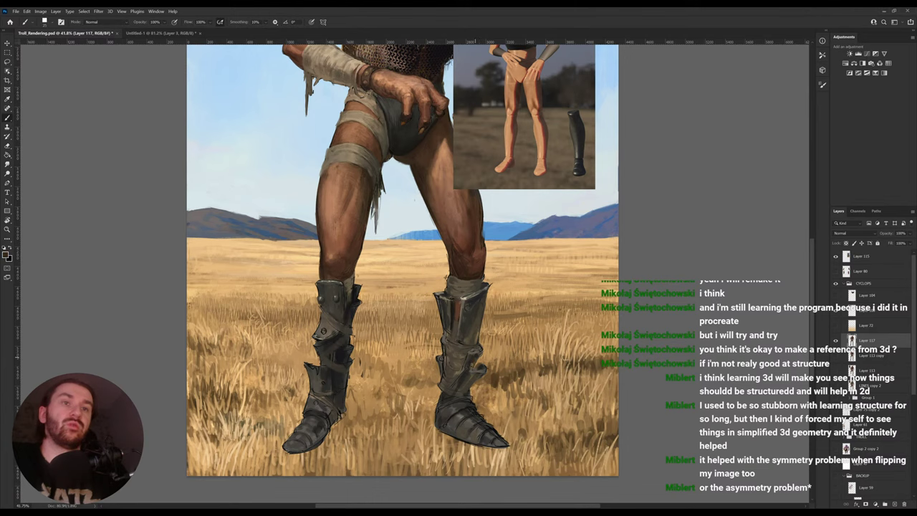
{"action": "key", "text": "b"}
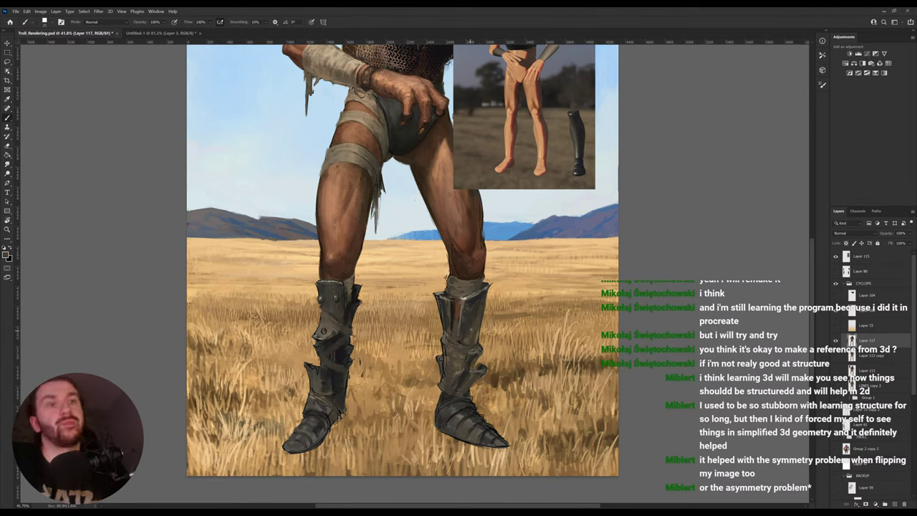
{"action": "left_click", "coordinate": [466, 326], "text": "alt"}
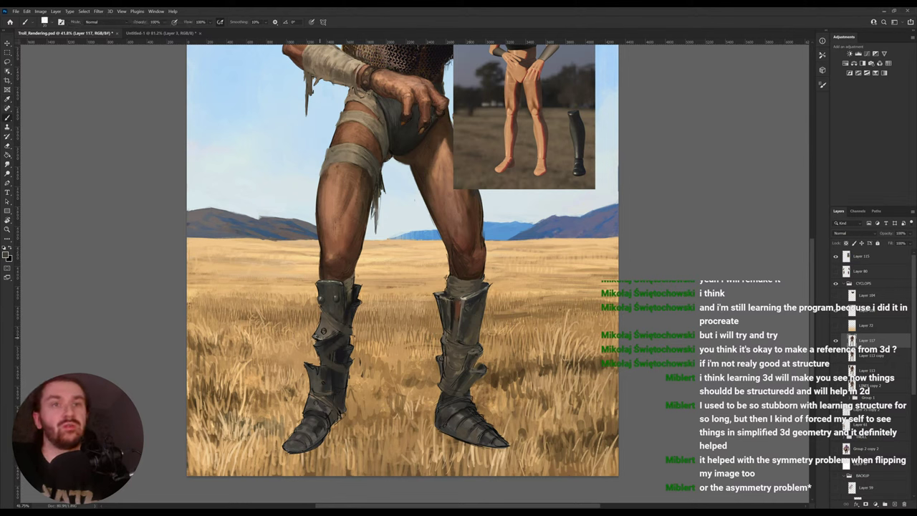
Paint over the round rivet on the left-side boot's shin plate using greys sampled around it.
{"action": "key", "text": "i"}
{"action": "left_click", "coordinate": [332, 316]}
{"action": "left_click", "coordinate": [306, 202]}
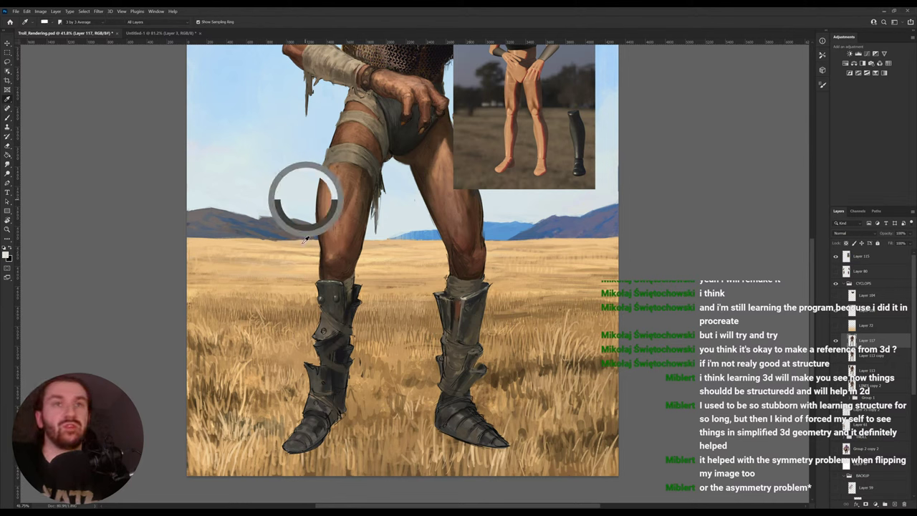
{"action": "key", "text": "b"}
{"action": "left_click", "coordinate": [323, 330], "text": "alt"}
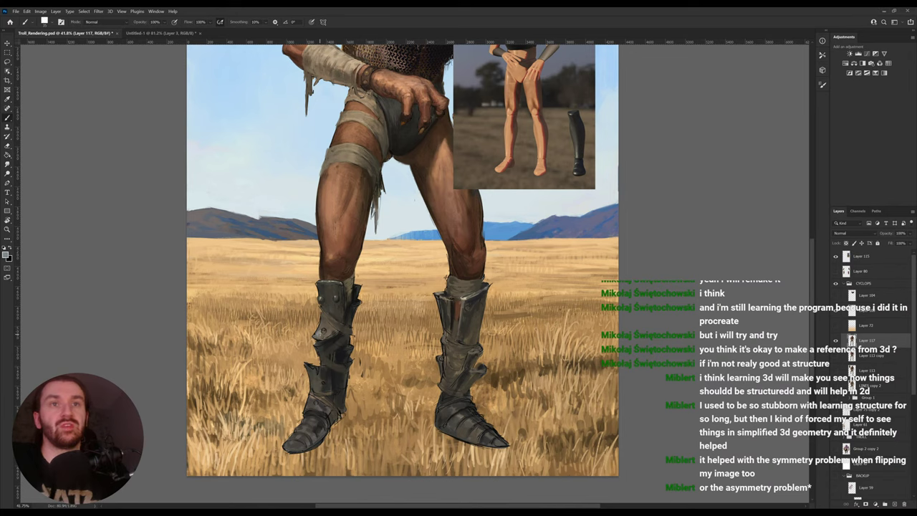
{"action": "left_click", "coordinate": [319, 330], "text": "alt"}
{"action": "key", "text": "i"}
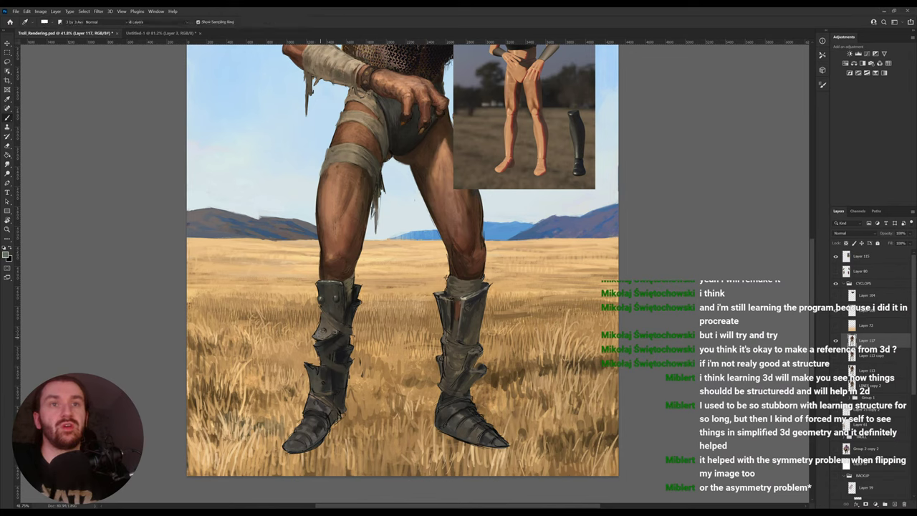
{"action": "key", "text": "b"}
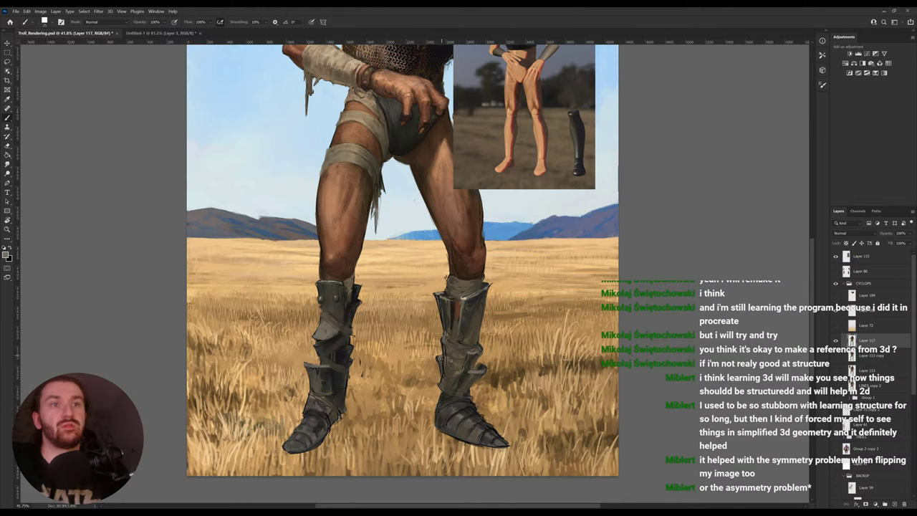
Clean up the outer edge of the left-side boot's lower shin plate with sampled grass and metal tones.
{"action": "key", "text": "i"}
{"action": "left_click", "coordinate": [292, 417]}
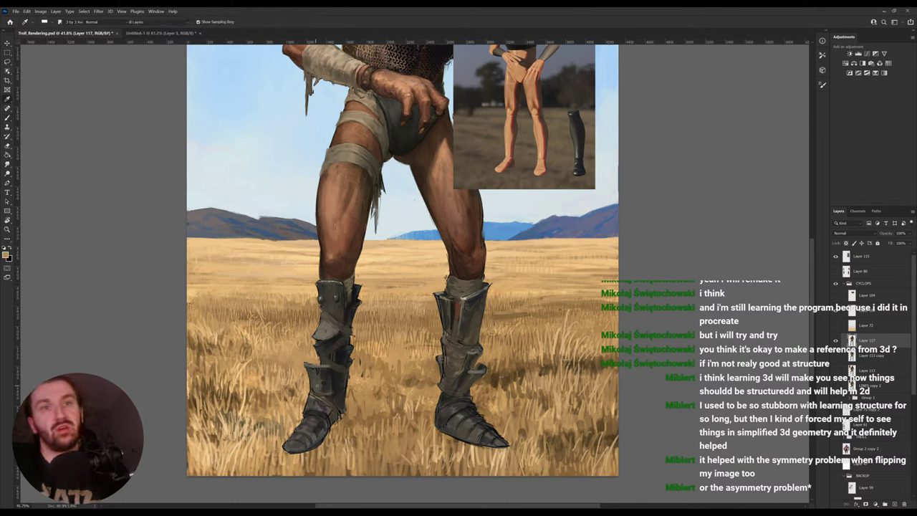
{"action": "left_click", "coordinate": [312, 382], "text": "alt"}
{"action": "key", "text": "b"}
{"action": "left_click", "coordinate": [298, 368], "text": "alt"}
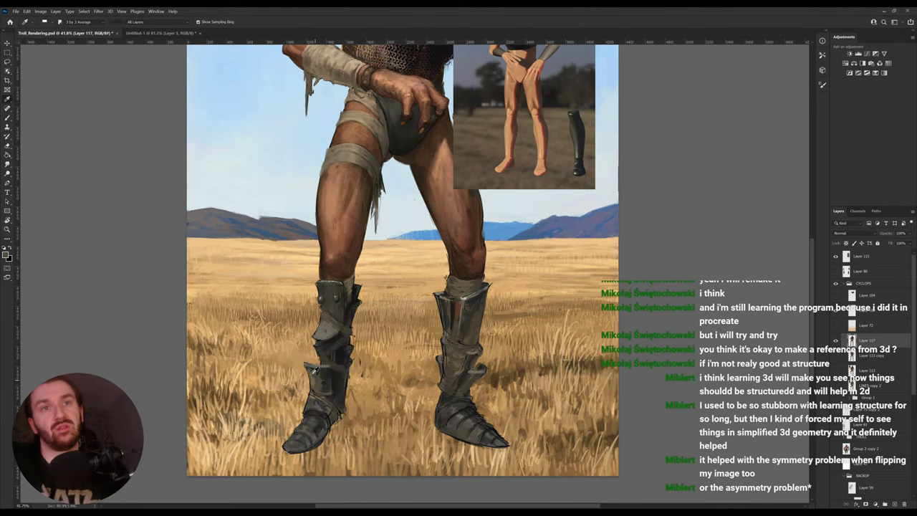
{"action": "left_click", "coordinate": [310, 367], "text": "alt"}
{"action": "left_click_drag", "start_coordinate": [310, 366], "coordinate": [295, 382]}
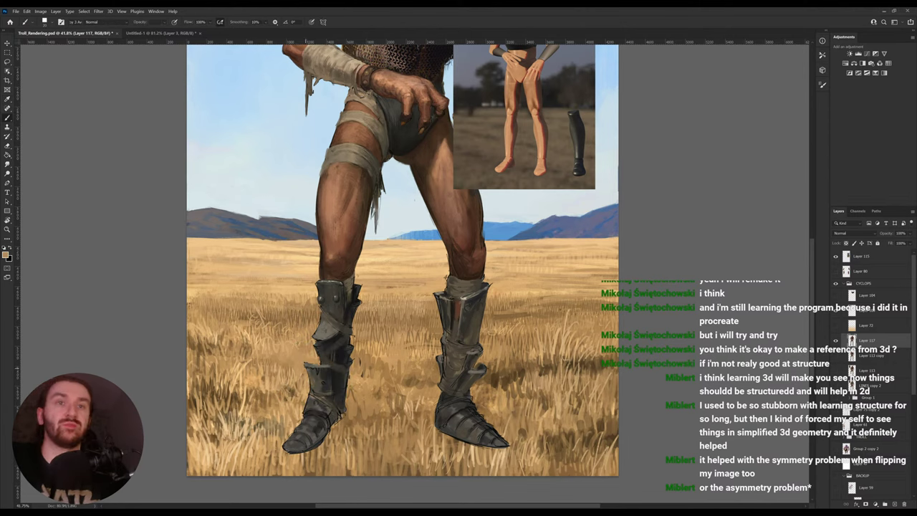
{"action": "left_click", "coordinate": [312, 385], "text": "alt"}
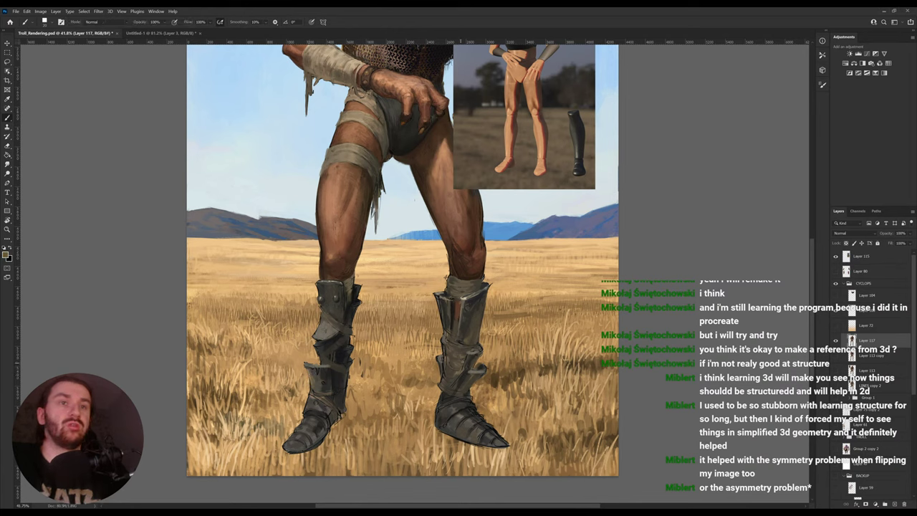
Repaint the middle band and lower shaft plate of the right-side boot with greys sampled from its shaft.
{"action": "left_click", "coordinate": [467, 360], "text": "alt"}
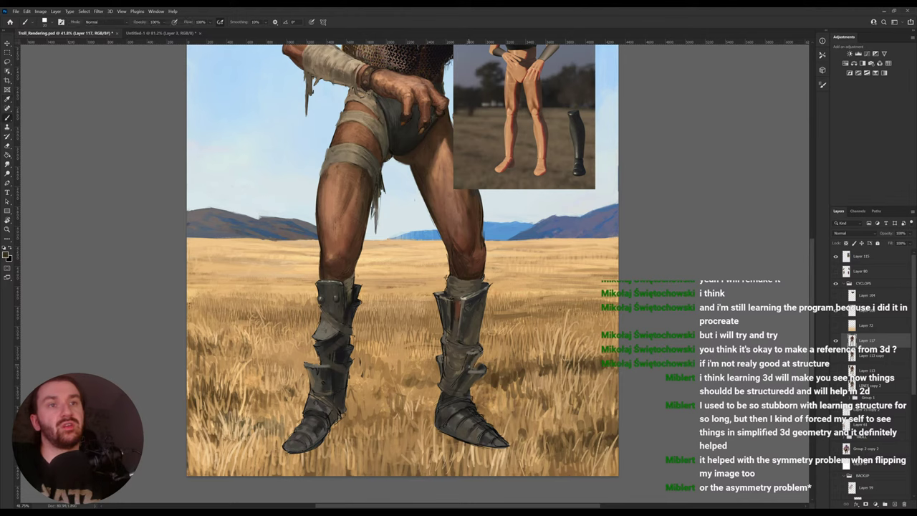
{"action": "left_click", "coordinate": [469, 320], "text": "alt"}
{"action": "left_click", "coordinate": [452, 321], "text": "alt"}
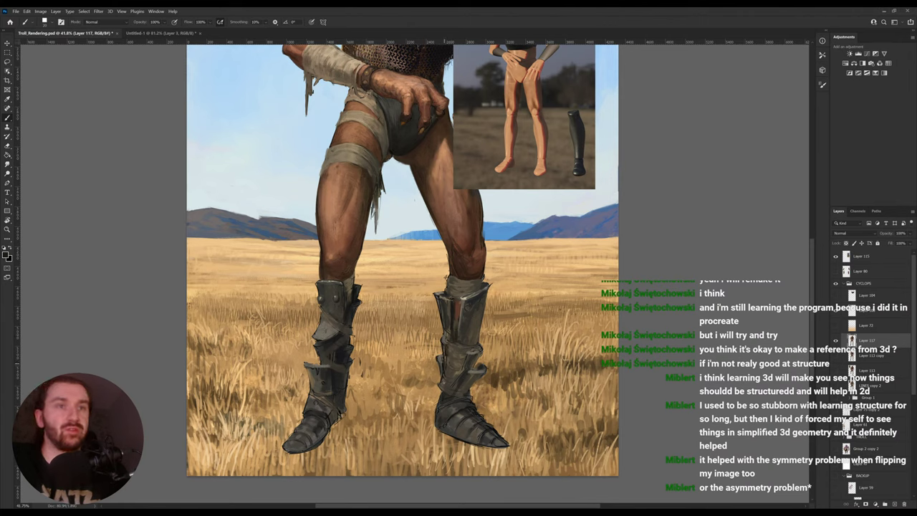
{"action": "left_click_drag", "start_coordinate": [465, 352], "coordinate": [456, 373]}
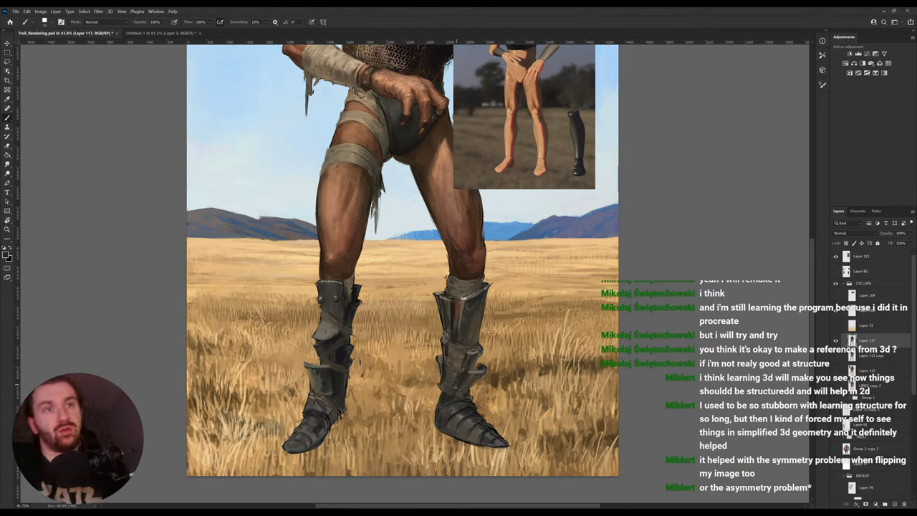
Refine the ankle plate and heel edge of the right-side boot with sampled metal and grass tones.
{"action": "left_click", "coordinate": [478, 370], "text": "alt"}
{"action": "left_click_drag", "start_coordinate": [478, 371], "coordinate": [457, 372]}
{"action": "left_click", "coordinate": [468, 380], "text": "alt"}
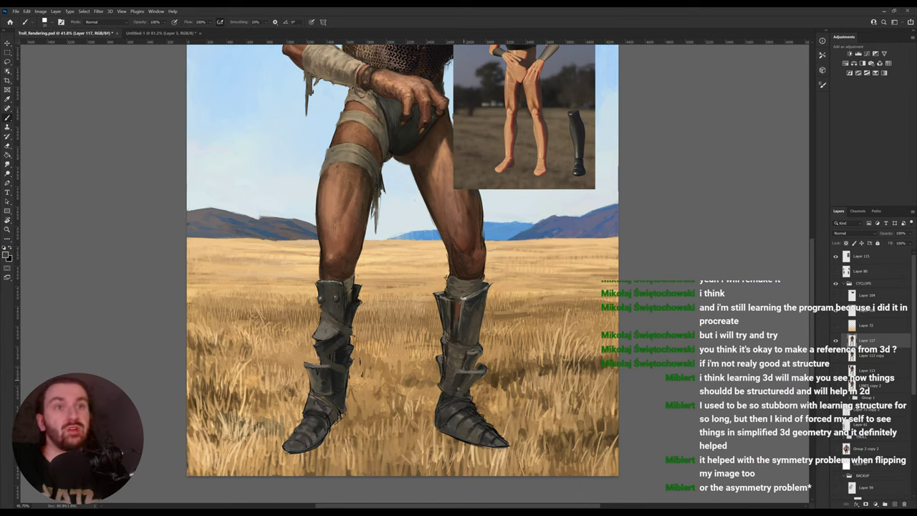
{"action": "left_click", "coordinate": [448, 414], "text": "alt"}
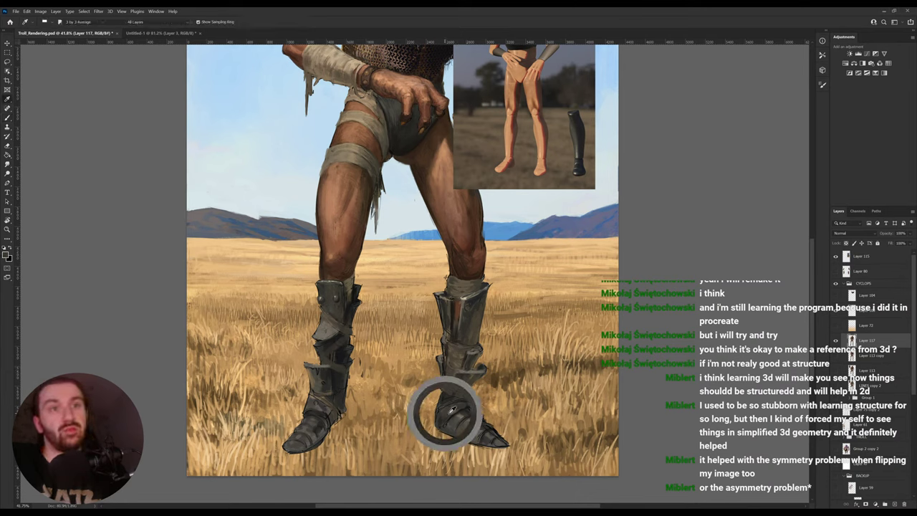
{"action": "left_click", "coordinate": [451, 397], "text": "alt"}
{"action": "left_click_drag", "start_coordinate": [442, 392], "coordinate": [434, 407]}
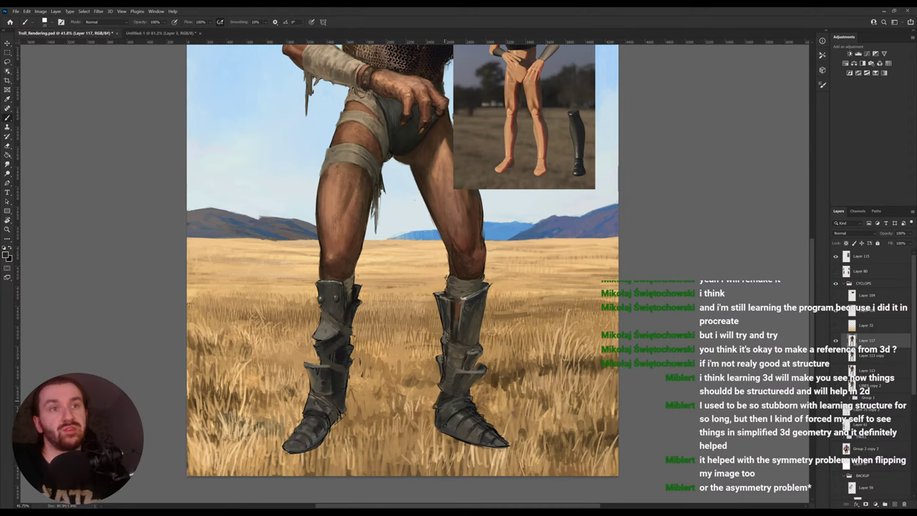
{"action": "left_click", "coordinate": [432, 400], "text": "alt"}
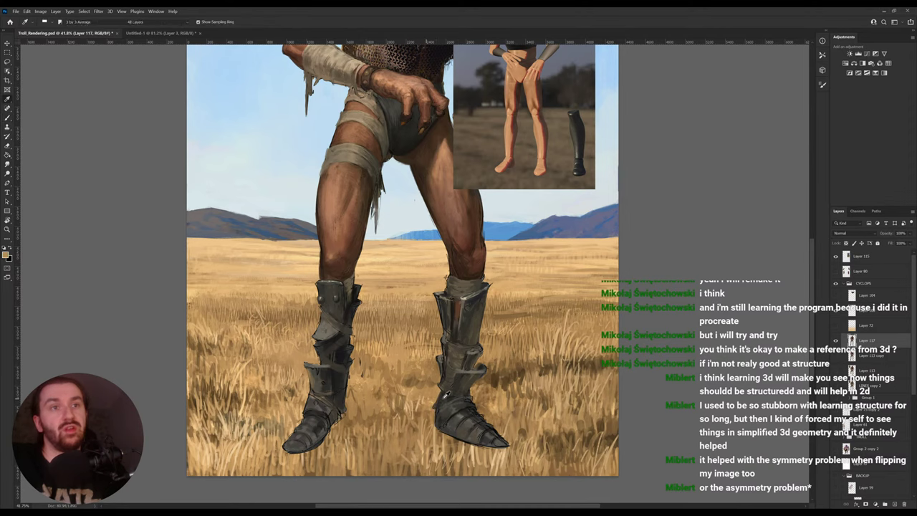
{"action": "left_click", "coordinate": [467, 399], "text": "alt"}
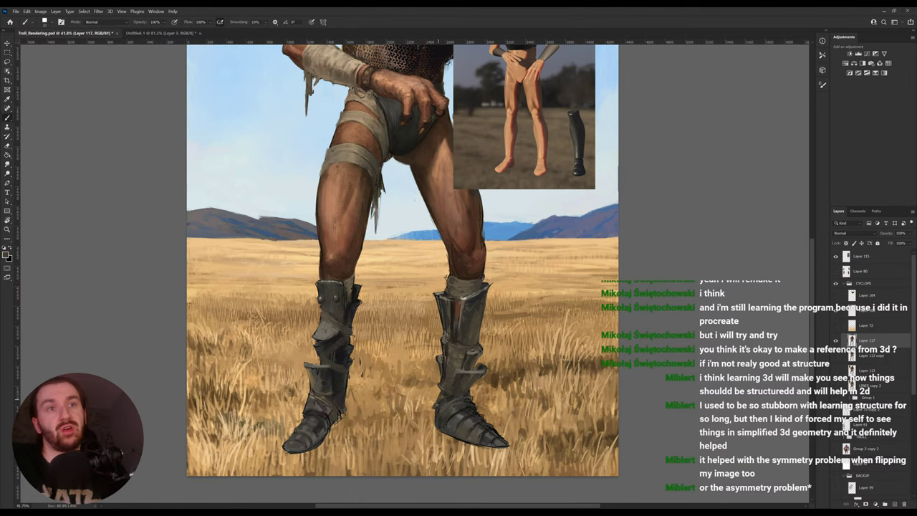
Rotate the canvas and refine the shaft plates of the right-side boot with greys sampled from the armour.
{"action": "key", "text": "r"}
{"action": "left_click_drag", "start_coordinate": [532, 355], "coordinate": [420, 276]}
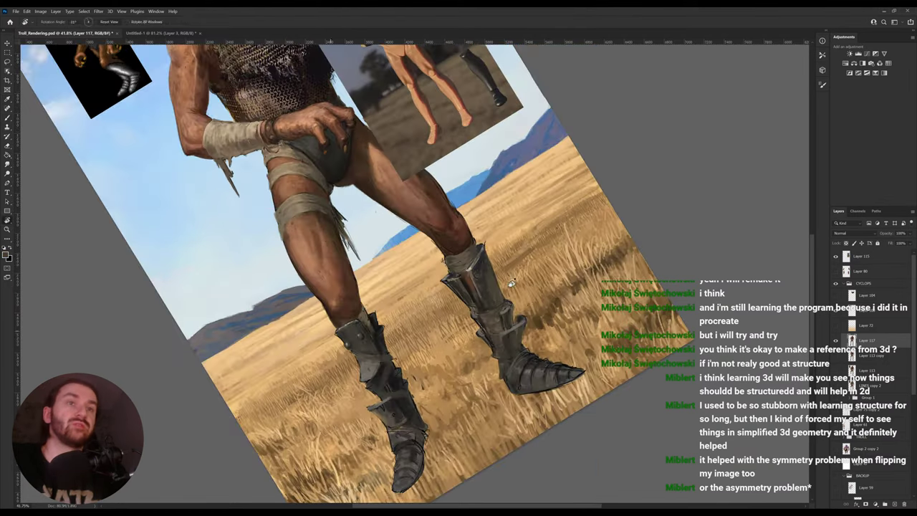
{"action": "left_click", "coordinate": [467, 293], "text": "alt"}
{"action": "key", "text": "r"}
{"action": "left_click_drag", "start_coordinate": [461, 305], "coordinate": [426, 329]}
{"action": "left_click", "coordinate": [459, 339], "text": "alt"}
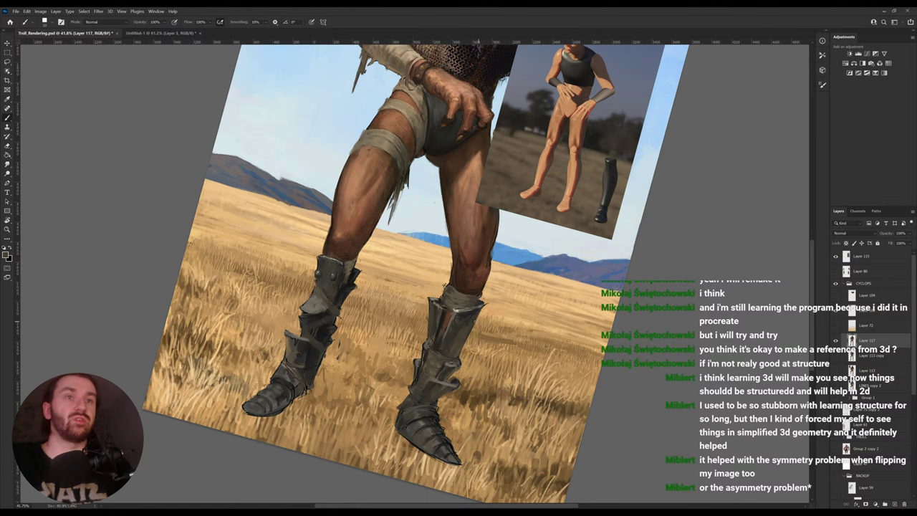
Clean up the left-side boot's shin plate and inner edge with sampled tones, and touch up the right-side boot's upper shaft.
{"action": "key", "text": "e"}
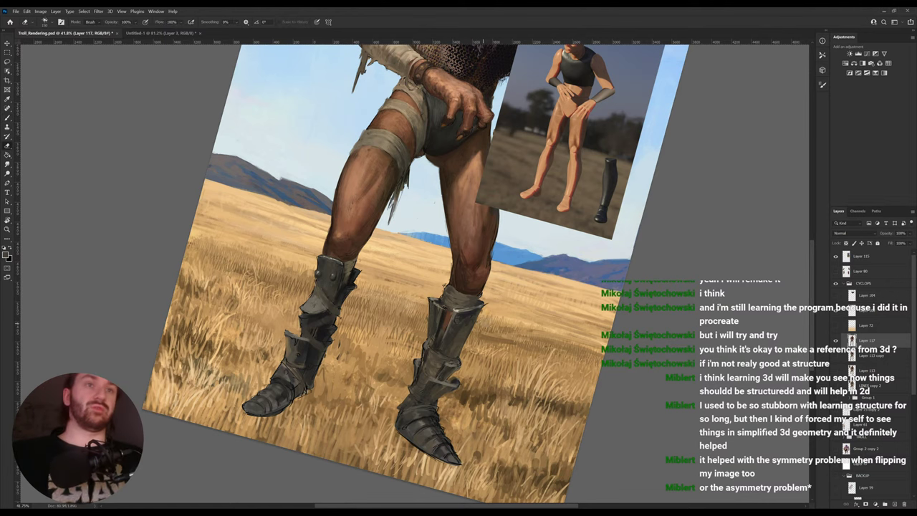
{"action": "key", "text": "r"}
{"action": "left_click_drag", "start_coordinate": [524, 301], "coordinate": [495, 262]}
{"action": "key", "text": "b"}
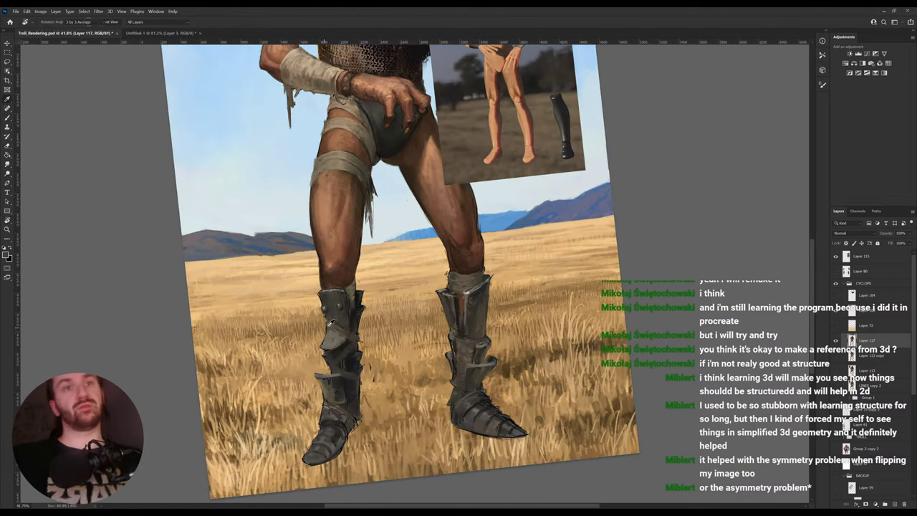
{"action": "left_click", "coordinate": [324, 335], "text": "alt"}
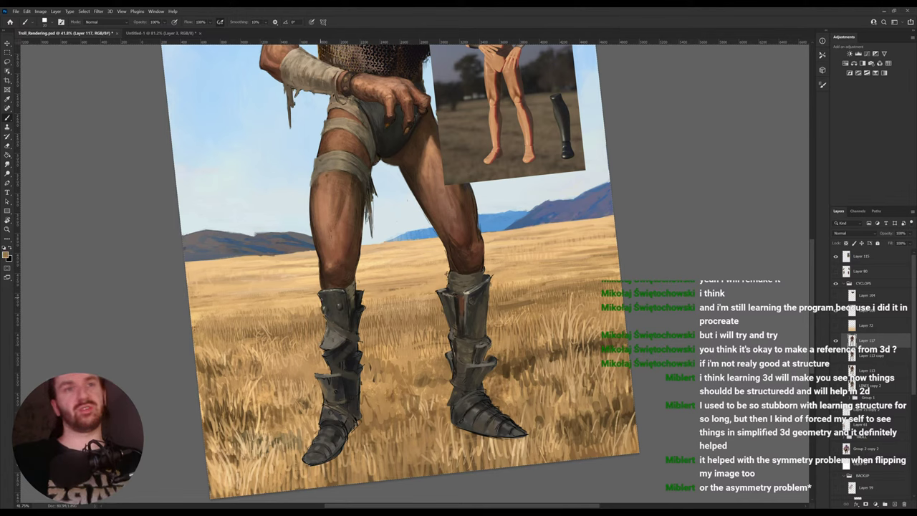
{"action": "left_click_drag", "start_coordinate": [357, 321], "coordinate": [357, 325]}
{"action": "left_click", "coordinate": [359, 323], "text": "alt"}
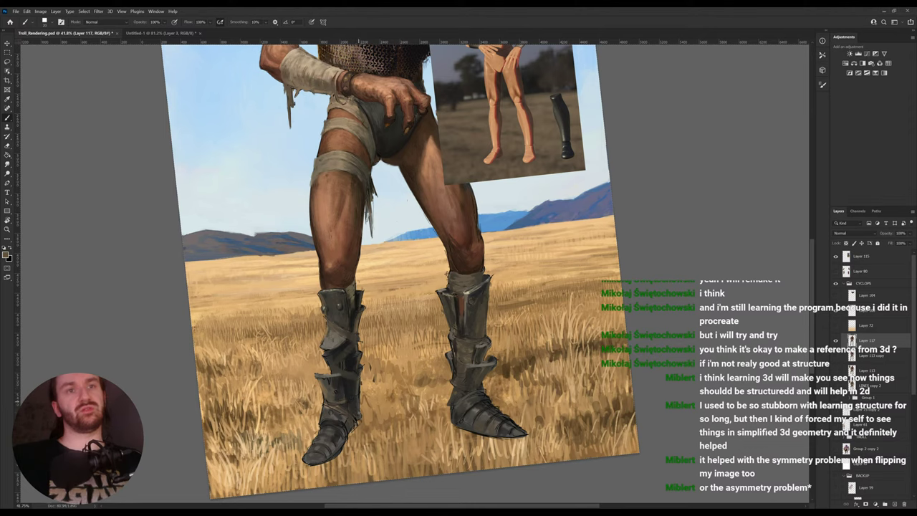
{"action": "mouse_move", "coordinate": [356, 402]}
{"action": "left_mouse_down"}
{"action": "mouse_move", "coordinate": [356, 410]}
{"action": "mouse_move", "coordinate": [357, 394]}
{"action": "left_mouse_up"}
{"action": "left_click", "coordinate": [360, 391], "text": "alt"}
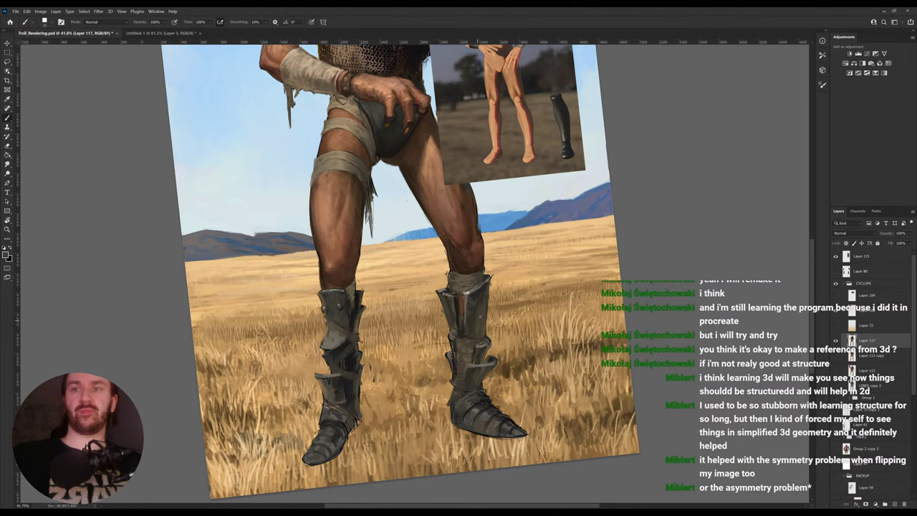
{"action": "left_click_drag", "start_coordinate": [490, 295], "coordinate": [464, 300]}
Reset the canvas rotation and toggle Layer 117's visibility to compare the full figure with and without the boot repaint.
{"action": "key", "text": "r"}
{"action": "key", "text": "Escape"}
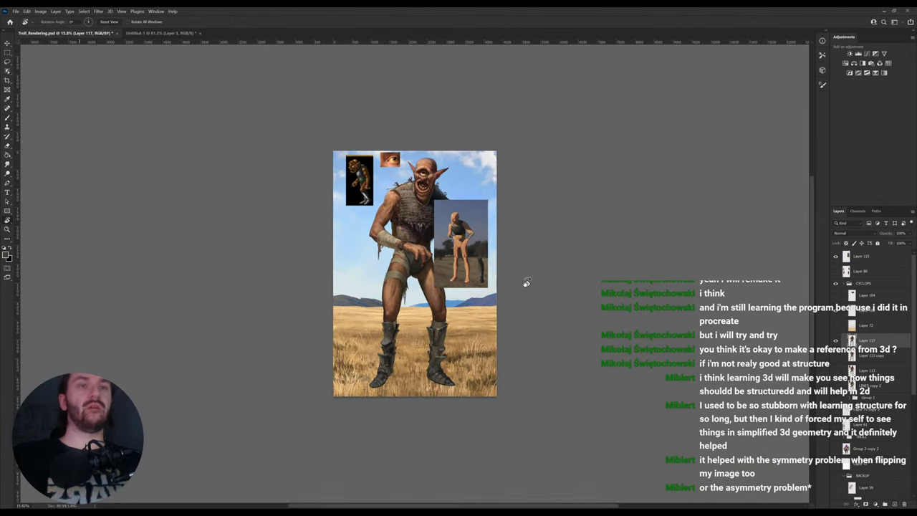
{"action": "mouse_move", "coordinate": [422, 385]}
{"action": "left_mouse_down"}
{"action": "mouse_move", "coordinate": [405, 387]}
{"action": "mouse_move", "coordinate": [422, 385]}
{"action": "left_mouse_up"}
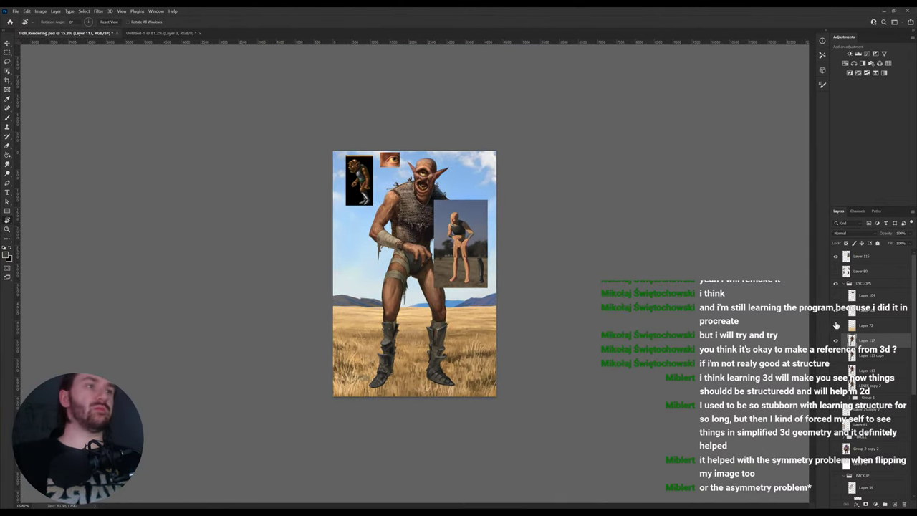
{"action": "left_click", "coordinate": [836, 341]}
{"action": "left_click", "coordinate": [836, 342]}
{"action": "left_click", "coordinate": [836, 341]}
{"action": "left_click", "coordinate": [836, 342]}
{"action": "left_click", "coordinate": [837, 357]}
Touch up the ankle plates of the left-side boot with greys sampled from the armour.
{"action": "key", "text": "z"}
{"action": "mouse_move", "coordinate": [409, 348]}
{"action": "left_mouse_down"}
{"action": "mouse_move", "coordinate": [420, 356]}
{"action": "mouse_move", "coordinate": [379, 375]}
{"action": "left_mouse_up"}
{"action": "key", "text": "b"}
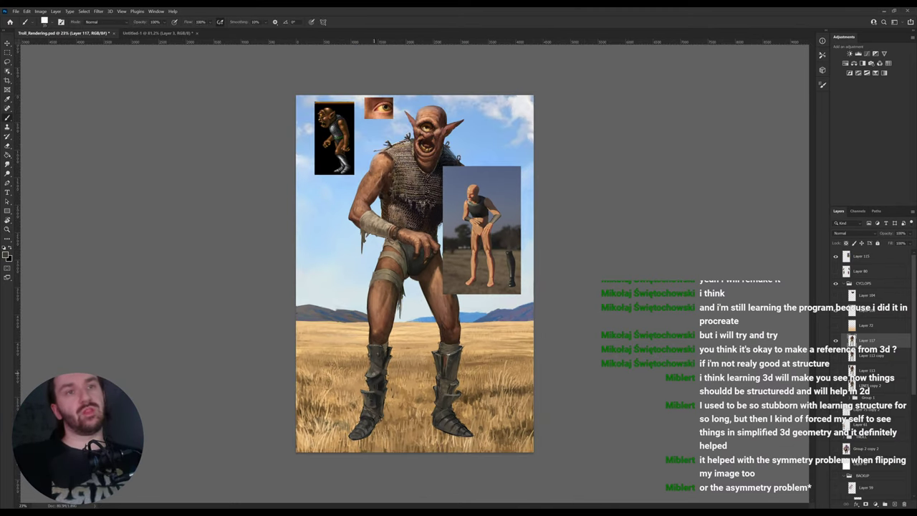
{"action": "key", "text": "i"}
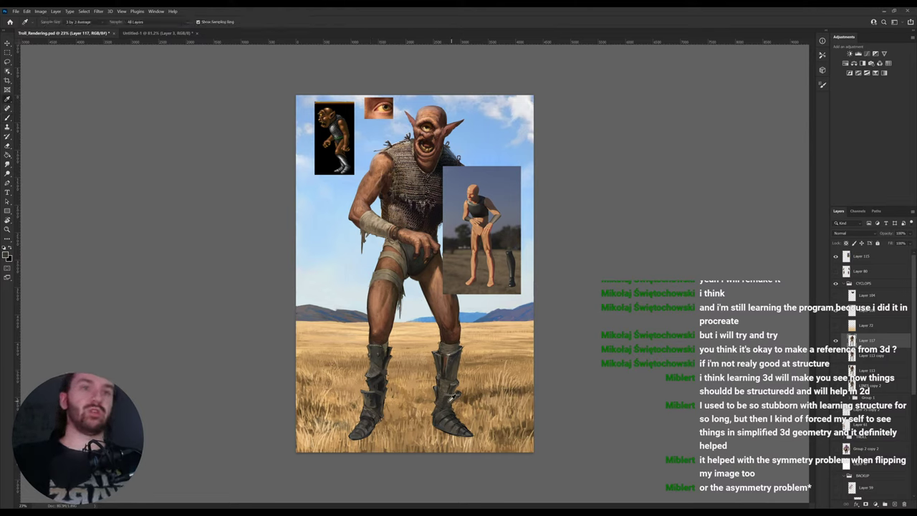
{"action": "left_click", "coordinate": [375, 394]}
{"action": "key", "text": "b"}
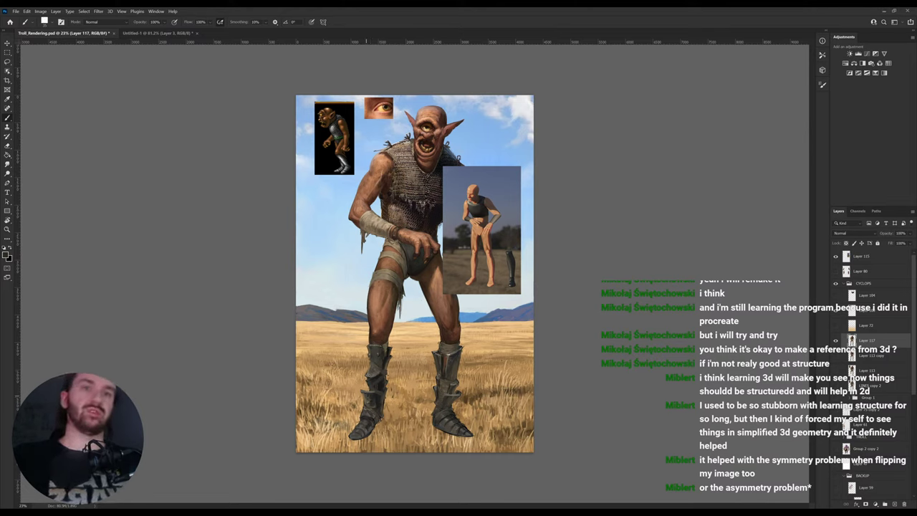
{"action": "left_click", "coordinate": [365, 401], "text": "alt"}
Refine the foot and heel plates of the right-side boot with repeatedly sampled greys.
{"action": "key", "text": "z"}
{"action": "left_click_drag", "start_coordinate": [455, 414], "coordinate": [497, 426]}
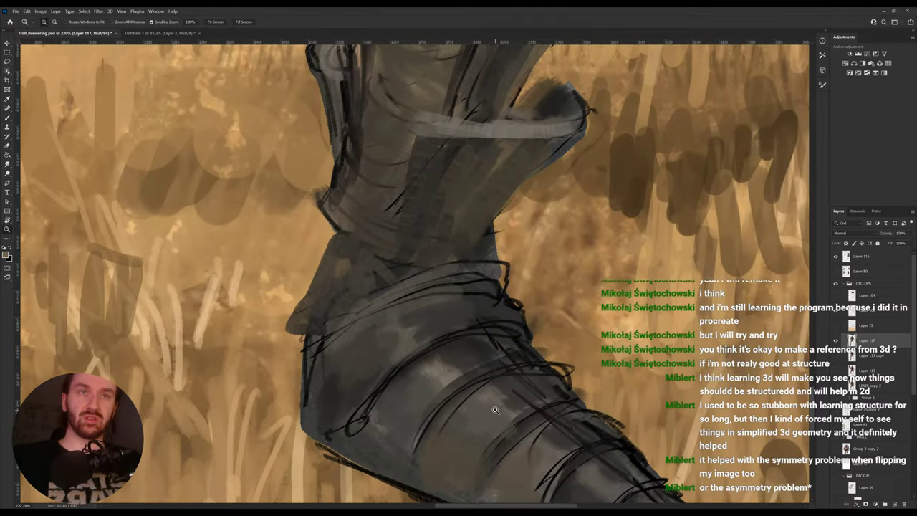
{"action": "left_click_drag", "start_coordinate": [525, 357], "coordinate": [487, 353]}
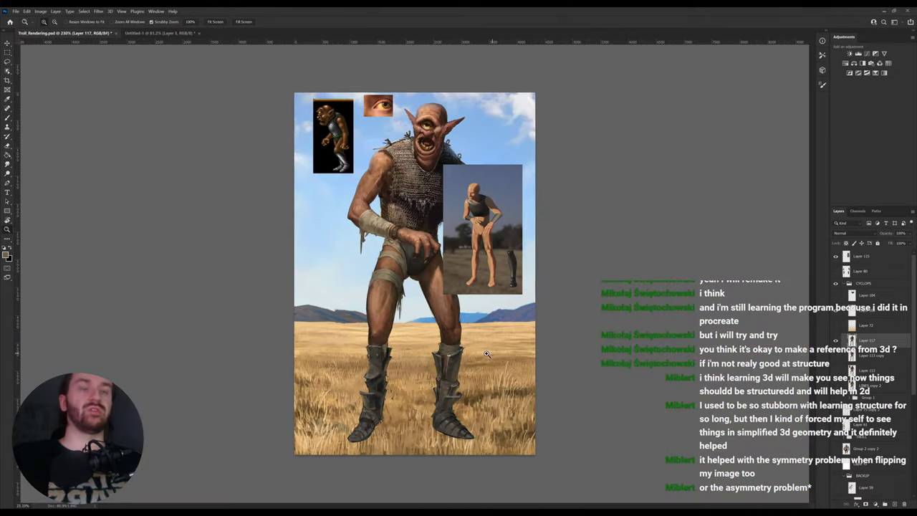
{"action": "key", "text": "b"}
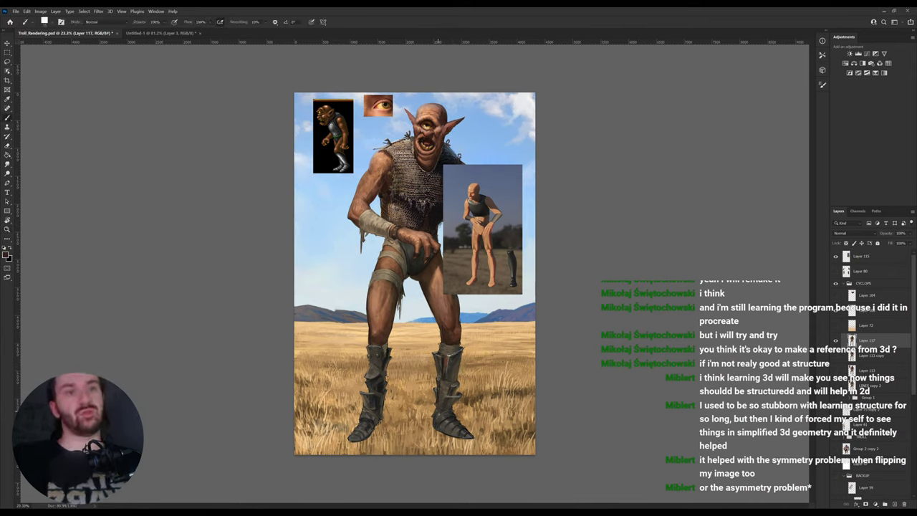
{"action": "left_click", "coordinate": [442, 428], "text": "alt"}
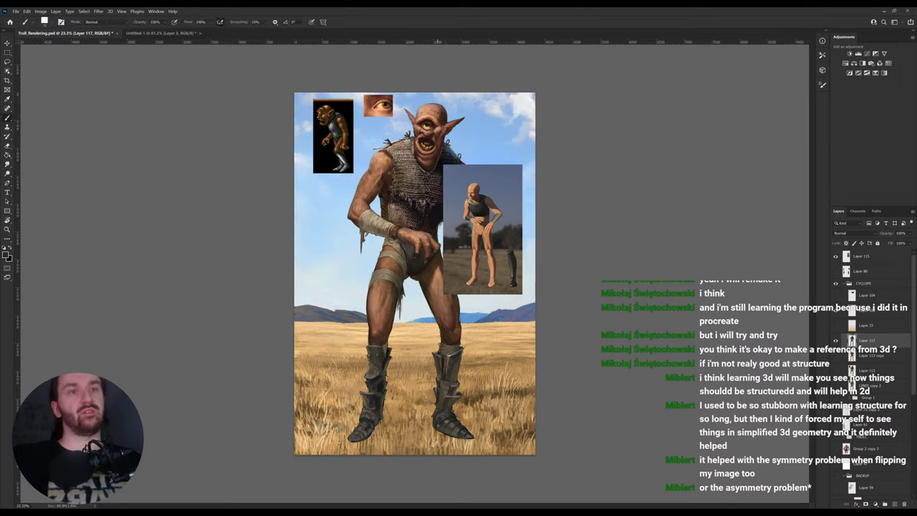
{"action": "left_click", "coordinate": [445, 416], "text": "alt"}
{"action": "left_click", "coordinate": [443, 417], "text": "alt"}
{"action": "key", "text": "b"}
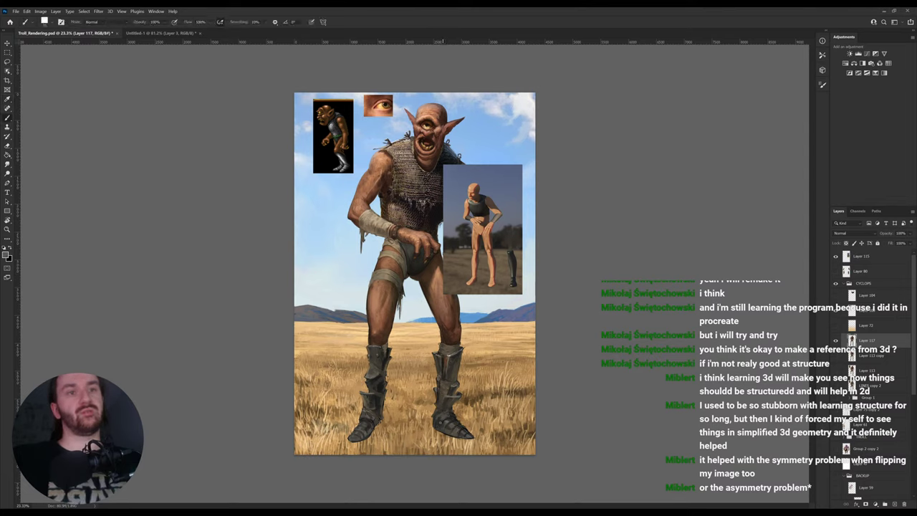
{"action": "left_click", "coordinate": [444, 417], "text": "alt"}
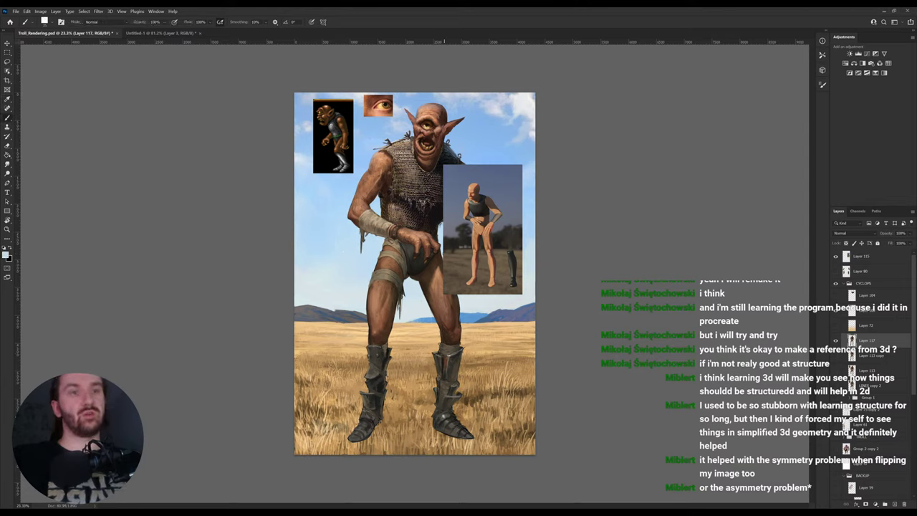
{"action": "left_click", "coordinate": [443, 418], "text": "alt"}
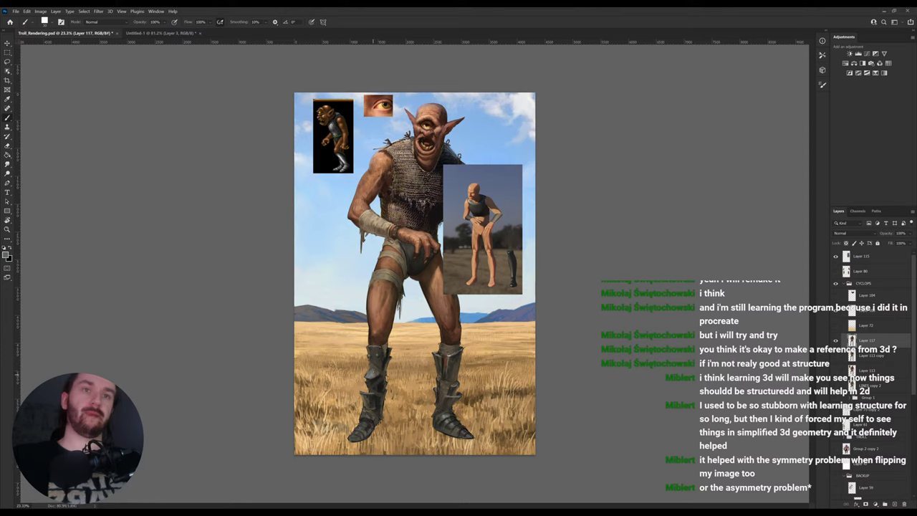
{"action": "key", "text": "e"}
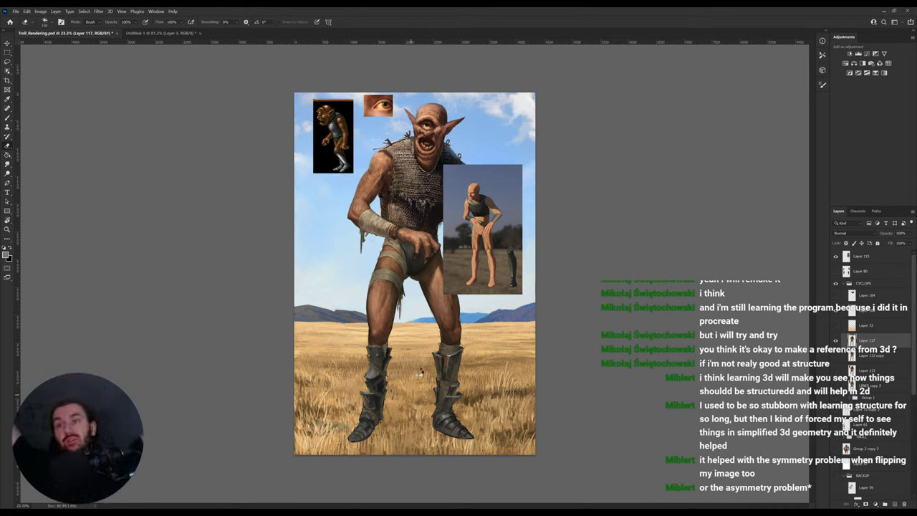
Flip the canvas horizontally and touch up the shaft and foot plates of both boots with sampled greys.
{"action": "key", "text": "ctrl+shift+h"}
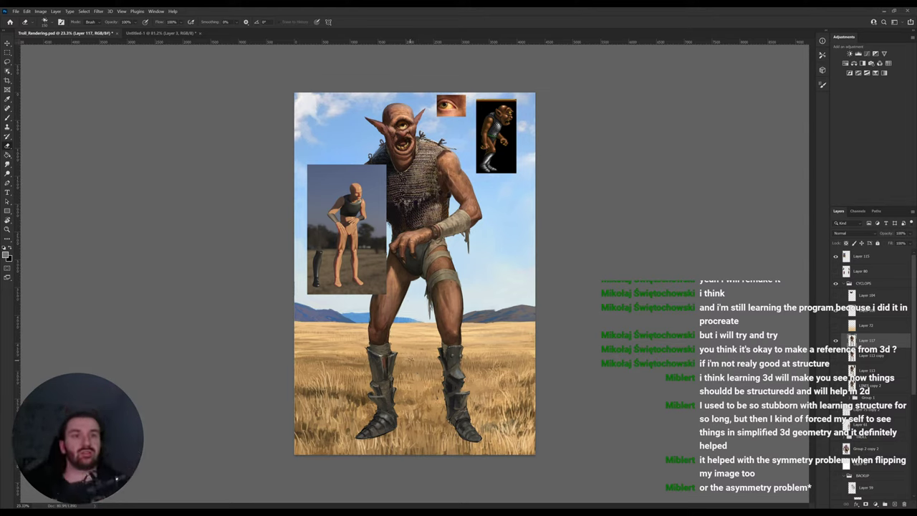
{"action": "key", "text": "i"}
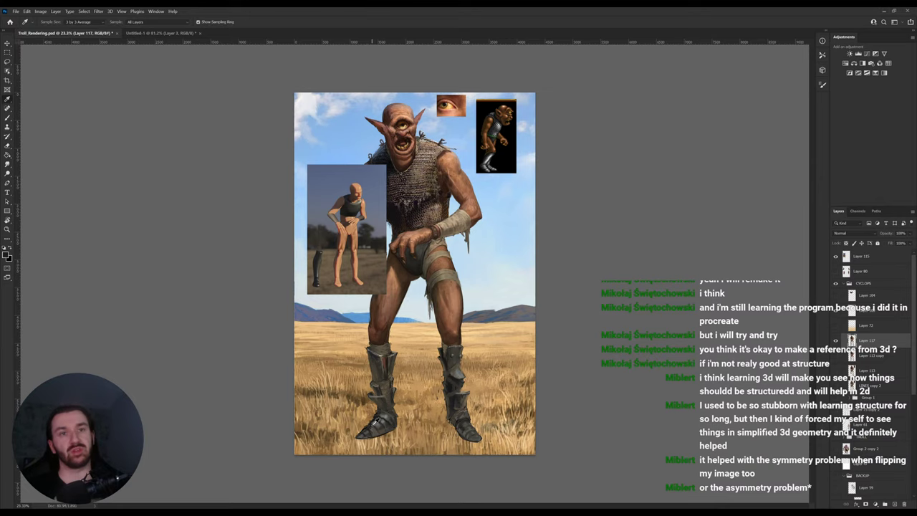
{"action": "left_click", "coordinate": [455, 426], "text": "alt"}
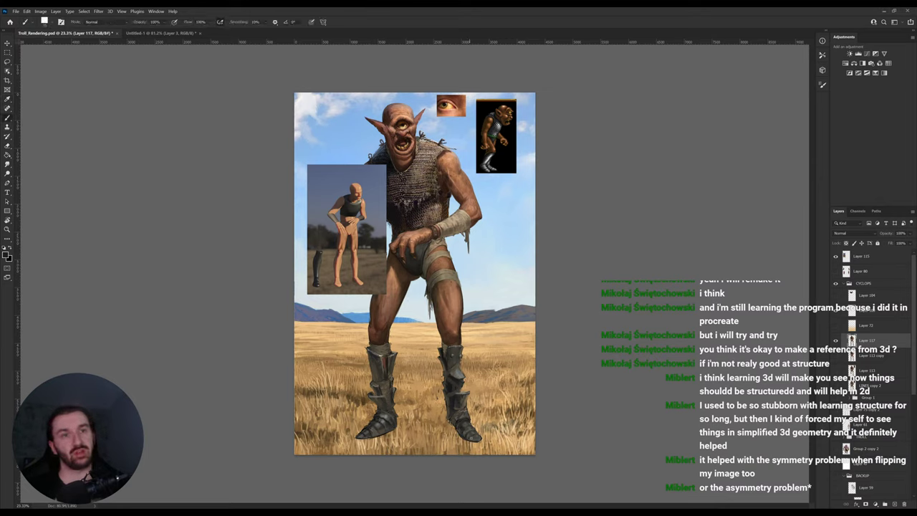
{"action": "left_click", "coordinate": [381, 420], "text": "alt"}
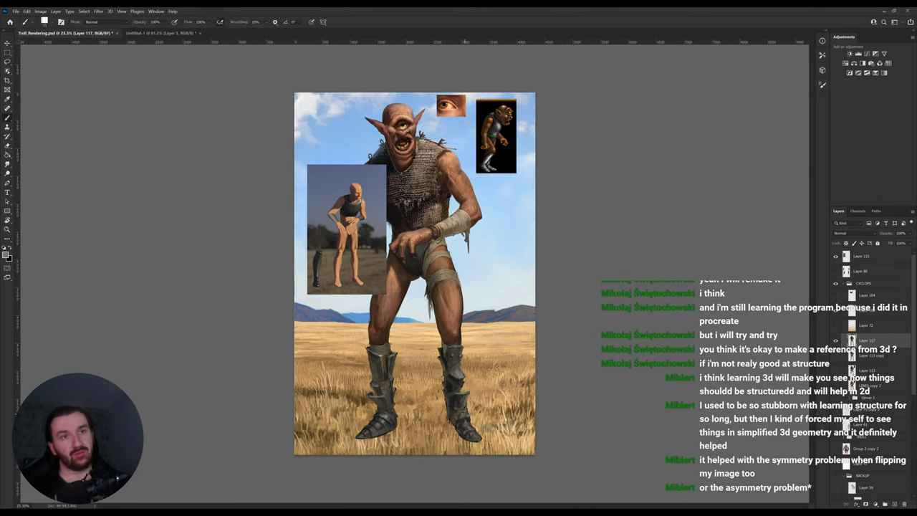
{"action": "left_click", "coordinate": [454, 390], "text": "alt"}
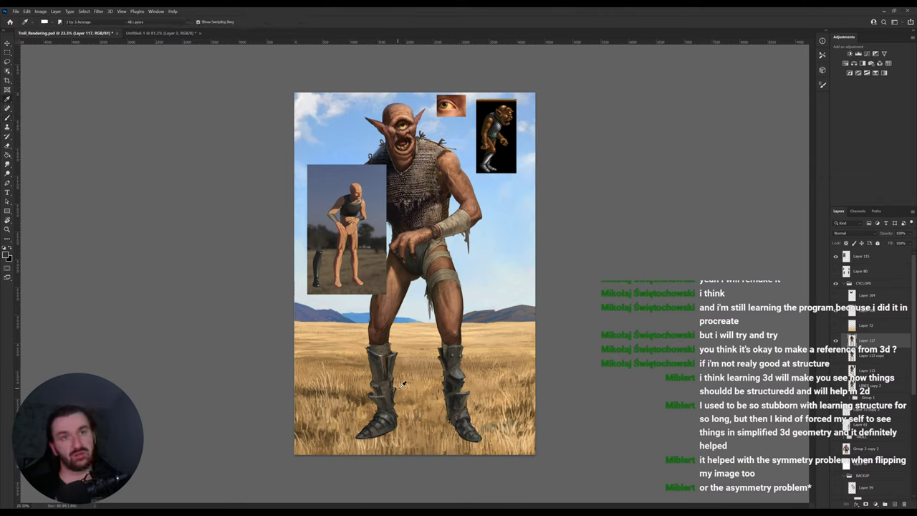
{"action": "left_click", "coordinate": [453, 389], "text": "alt"}
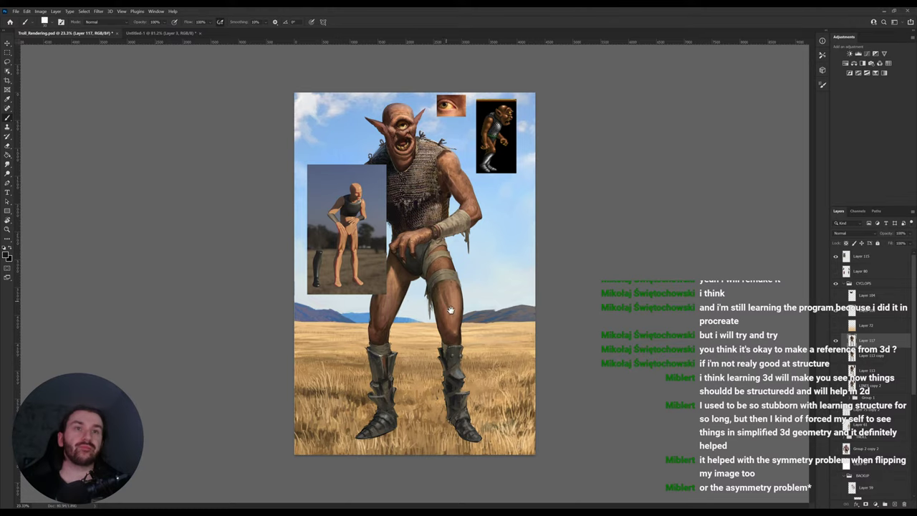
Hide the mannequin reference on Layer 115 and the small eye and creature references, and reselect Layer 117 for painting.
{"action": "key", "text": "v"}
{"action": "left_click", "coordinate": [364, 250], "text": "ctrl"}
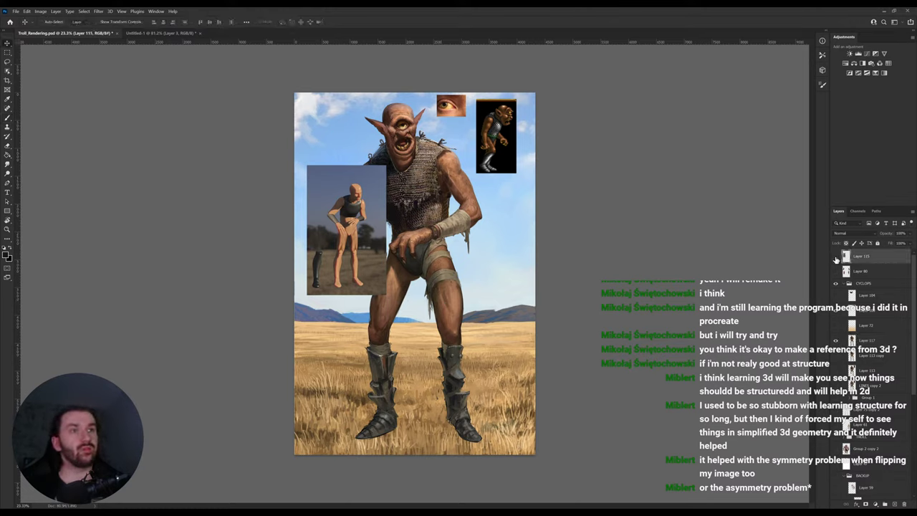
{"action": "left_click", "coordinate": [835, 257]}
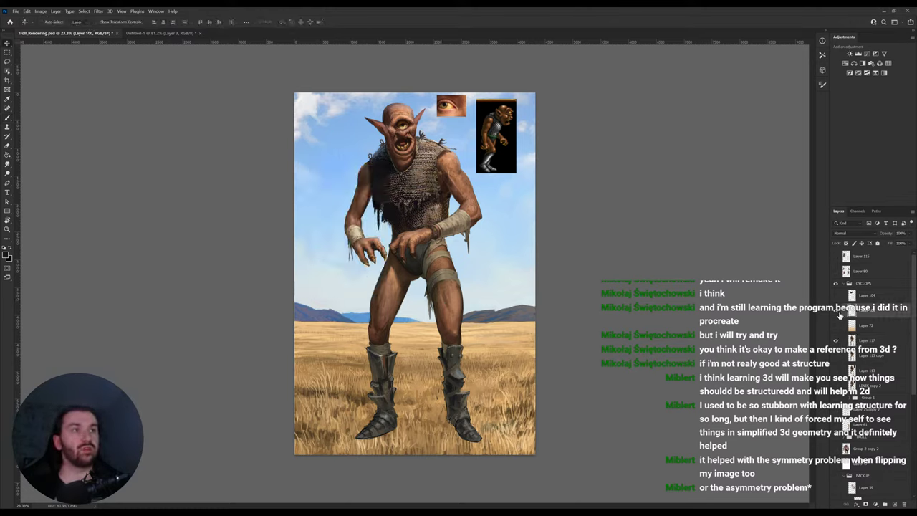
{"action": "left_click", "coordinate": [407, 195]}
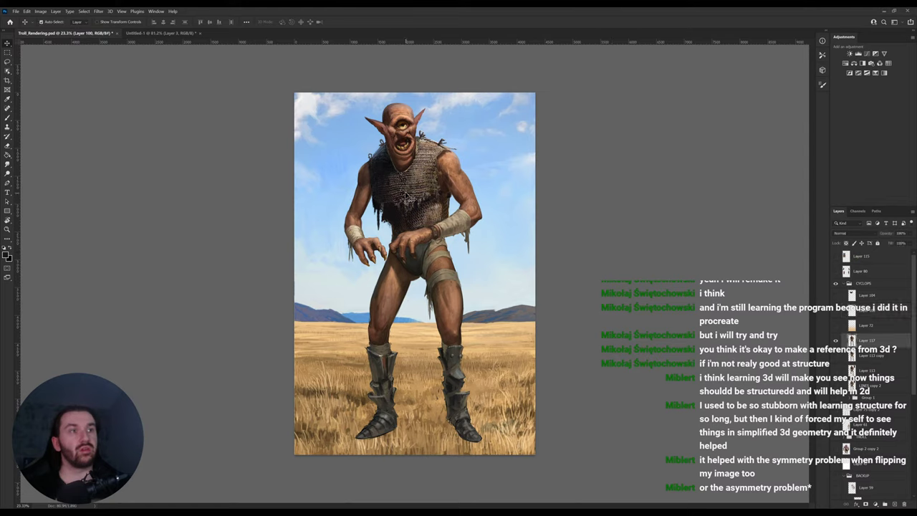
{"action": "key", "text": "b"}
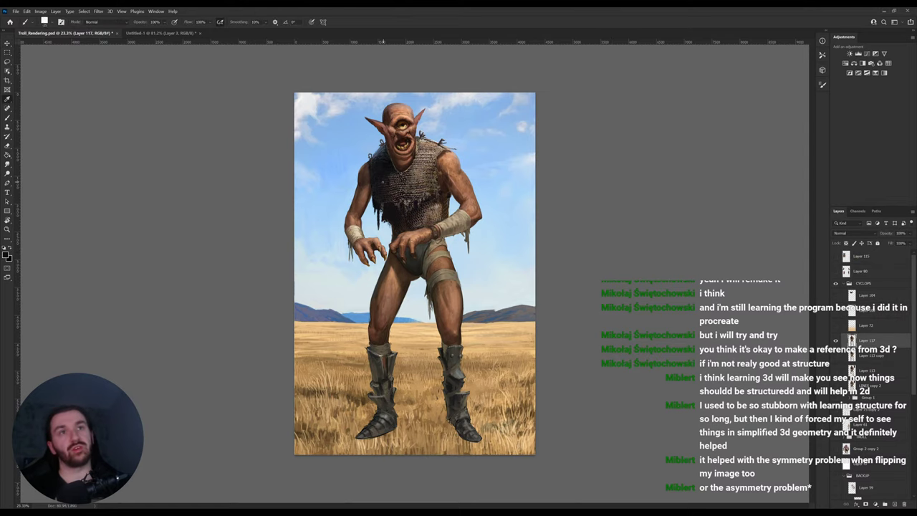
Touch up the chainmail collar, neck and right-side shoulder with dark and skin tones sampled from the figure.
{"action": "left_click", "coordinate": [392, 179], "text": "alt"}
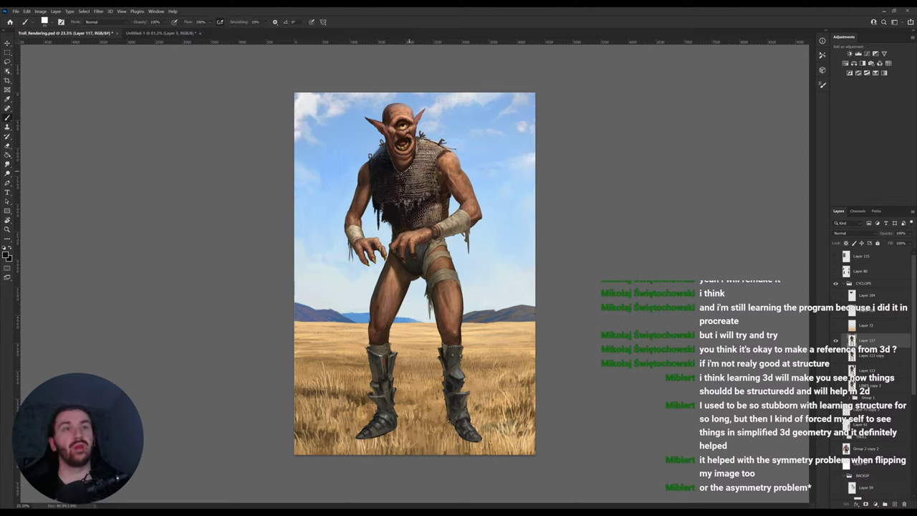
{"action": "left_click", "coordinate": [412, 168], "text": "alt"}
{"action": "left_click", "coordinate": [402, 160], "text": "alt"}
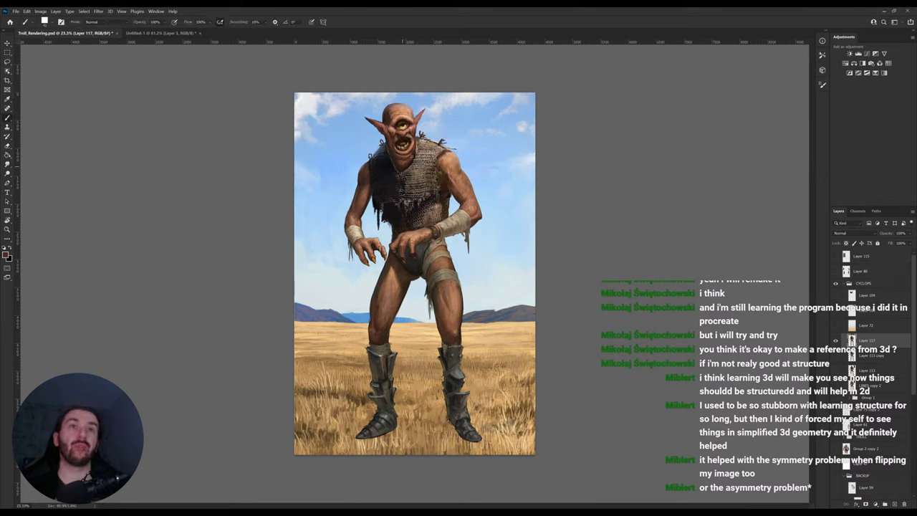
{"action": "left_click", "coordinate": [408, 158], "text": "alt"}
{"action": "left_click", "coordinate": [452, 158], "text": "alt"}
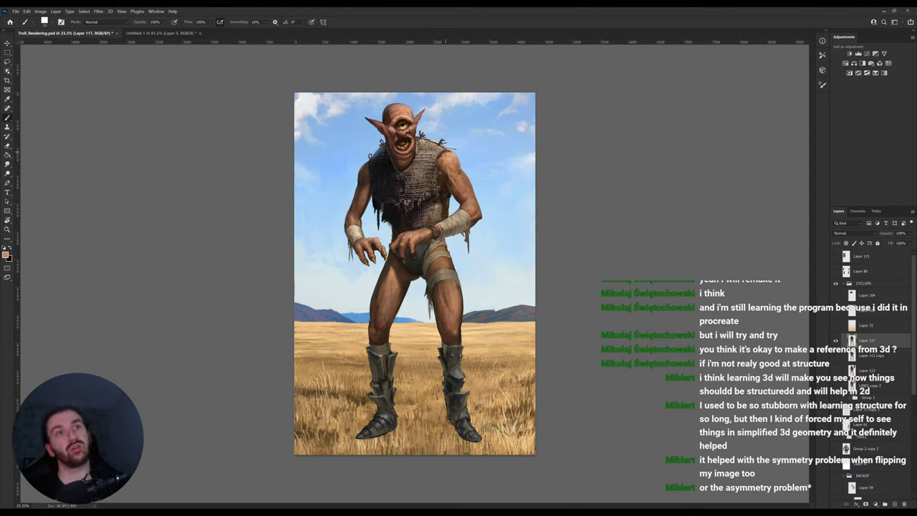
Make a freehand selection around the whole left-side arm and hand on Layer 117.
{"action": "key", "text": "l"}
{"action": "mouse_move", "coordinate": [353, 269]}
{"action": "left_mouse_down"}
{"action": "mouse_move", "coordinate": [338, 170]}
{"action": "mouse_move", "coordinate": [361, 151]}
{"action": "mouse_move", "coordinate": [380, 159]}
{"action": "mouse_move", "coordinate": [372, 230]}
{"action": "mouse_move", "coordinate": [391, 251]}
{"action": "mouse_move", "coordinate": [369, 281]}
{"action": "left_mouse_up"}
Try rotating the selected left-side arm clockwise and shifting it towards the torso, and sample dark tones beside the shoulder.
{"action": "key", "text": "ctrl+t"}
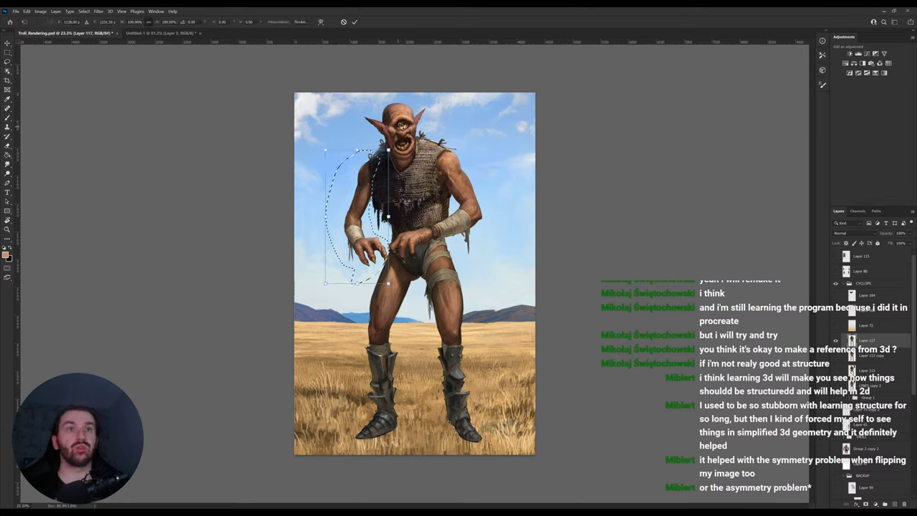
{"action": "left_click_drag", "start_coordinate": [397, 127], "coordinate": [408, 129]}
{"action": "left_click_drag", "start_coordinate": [383, 202], "coordinate": [385, 196]}
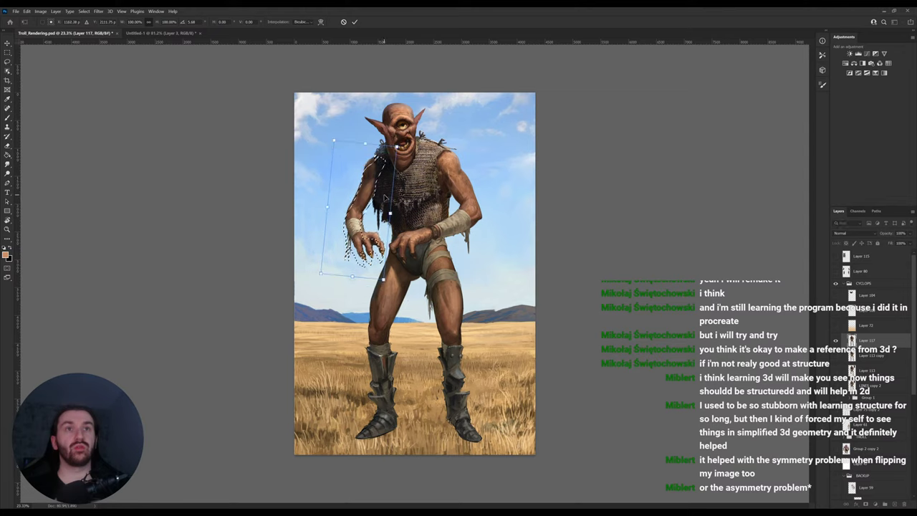
{"action": "key", "text": "Return"}
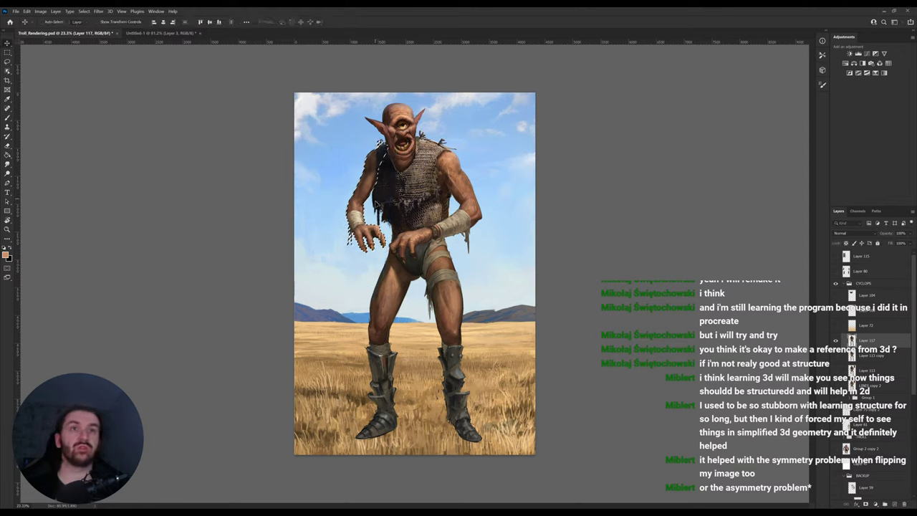
{"action": "key", "text": "ctrl+d"}
{"action": "key", "text": "i"}
{"action": "left_click", "coordinate": [390, 152]}
{"action": "left_click", "coordinate": [384, 155]}
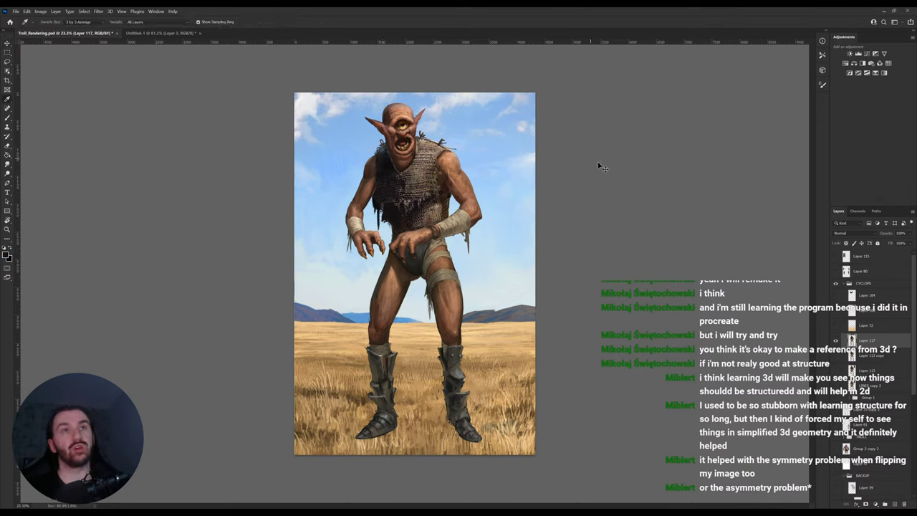
Undo the arm rotation, toggling between the two arm positions to compare them.
{"action": "key", "text": "ctrl+z"}
{"action": "key", "text": "ctrl+z"}
{"action": "key", "text": "ctrl+z"}
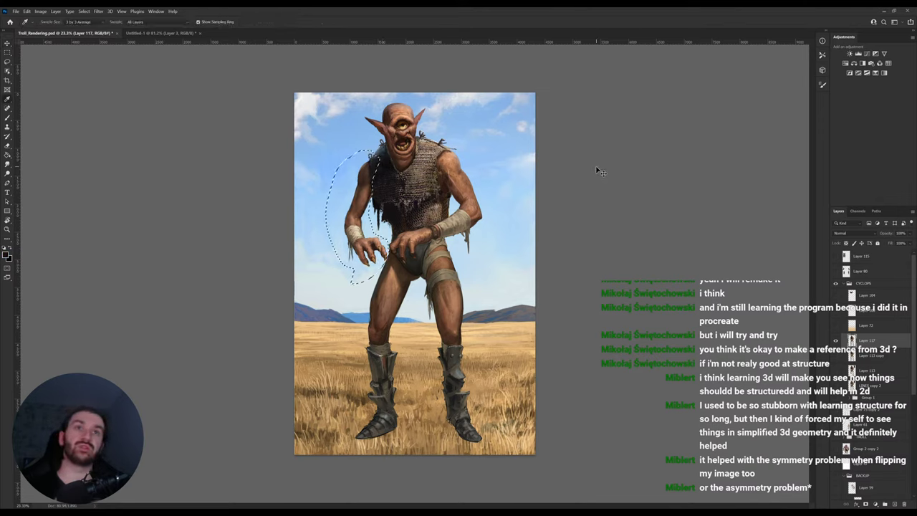
{"action": "key", "text": "ctrl+shift+z"}
{"action": "key", "text": "ctrl+shift+z"}
{"action": "key", "text": "ctrl+z"}
{"action": "key", "text": "ctrl+z"}
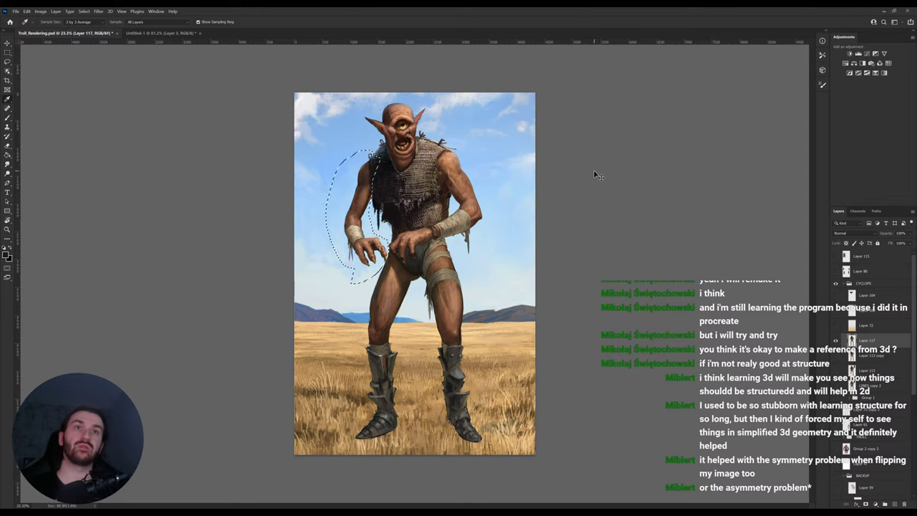
{"action": "key", "text": "ctrl+shift+z"}
{"action": "key", "text": "ctrl+shift+z"}
{"action": "key", "text": "ctrl+z"}
{"action": "key", "text": "ctrl+z"}
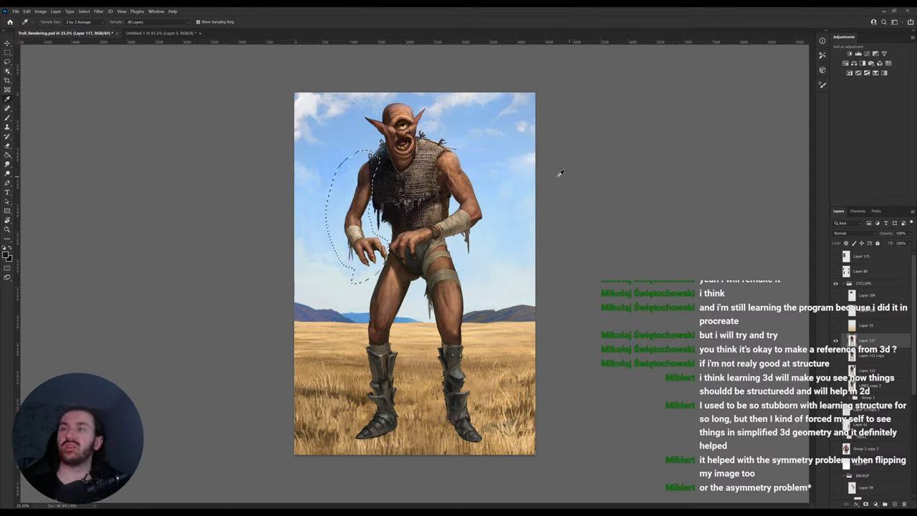
Nudge the selected left-side arm slightly towards the torso.
{"action": "key", "text": "v"}
{"action": "left_click_drag", "start_coordinate": [371, 197], "coordinate": [373, 196]}
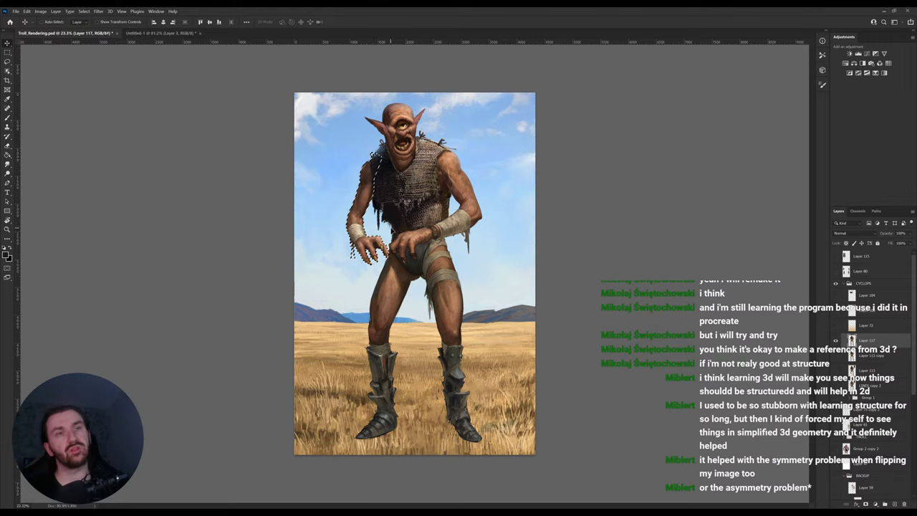
Select the left-side forearm and hand below the elbow and adjust their position with Free Transform.
{"action": "key", "text": "l"}
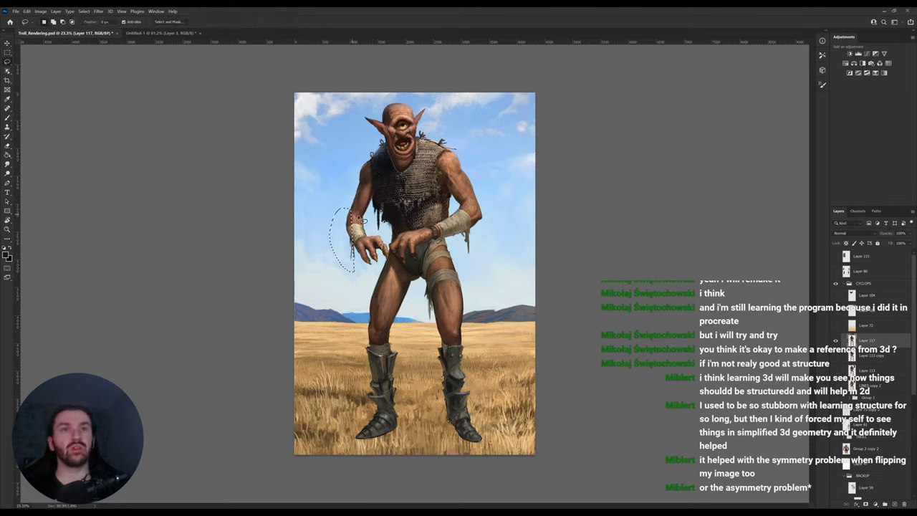
{"action": "mouse_move", "coordinate": [369, 216]}
{"action": "left_mouse_down"}
{"action": "mouse_move", "coordinate": [411, 197]}
{"action": "mouse_move", "coordinate": [382, 208]}
{"action": "left_mouse_up"}
{"action": "key", "text": "ctrl+t"}
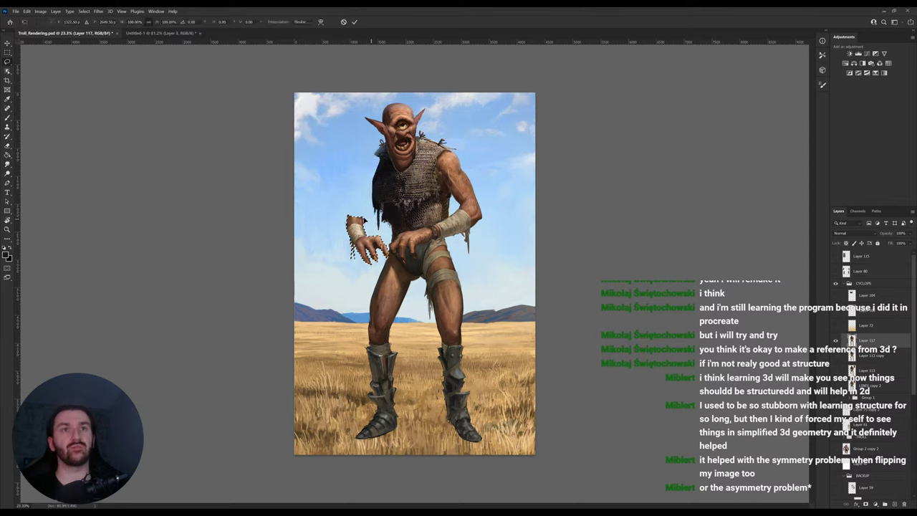
{"action": "key", "text": "Escape"}
{"action": "key", "text": "ctrl+z"}
{"action": "mouse_move", "coordinate": [366, 217]}
{"action": "left_mouse_down"}
{"action": "mouse_move", "coordinate": [354, 154]}
{"action": "mouse_move", "coordinate": [414, 187]}
{"action": "left_mouse_up"}
{"action": "key", "text": "alt"}
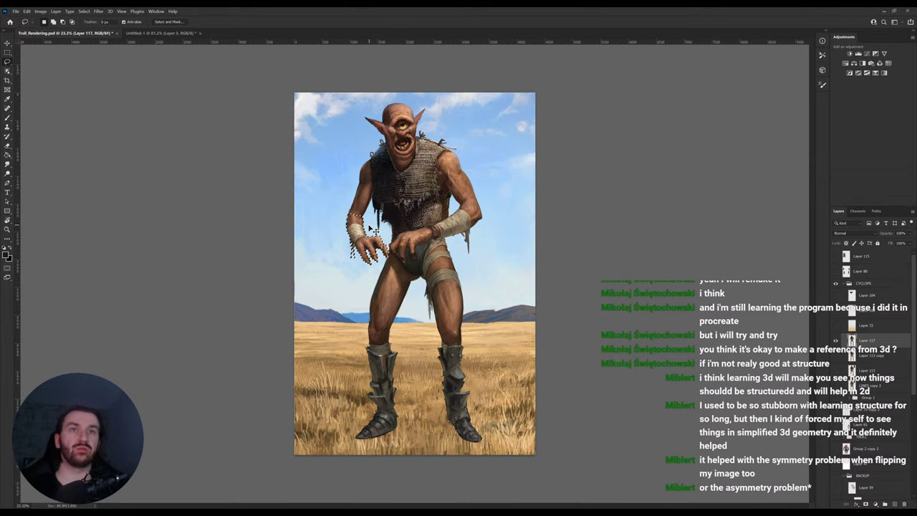
{"action": "key", "text": "ctrl+t"}
{"action": "left_click_drag", "start_coordinate": [435, 190], "coordinate": [435, 190]}
{"action": "key", "text": "ctrl+h"}
{"action": "key", "text": "Return"}
Rotate and reposition the innermost finger of the left-side hand, and touch it up with a sampled skin tone.
{"action": "key", "text": "z"}
{"action": "mouse_move", "coordinate": [379, 251]}
{"action": "left_mouse_down"}
{"action": "mouse_move", "coordinate": [406, 256]}
{"action": "mouse_move", "coordinate": [410, 268]}
{"action": "mouse_move", "coordinate": [372, 253]}
{"action": "mouse_move", "coordinate": [388, 220]}
{"action": "mouse_move", "coordinate": [403, 262]}
{"action": "mouse_move", "coordinate": [401, 243]}
{"action": "left_mouse_up"}
{"action": "key", "text": "l"}
{"action": "key", "text": "ctrl+t"}
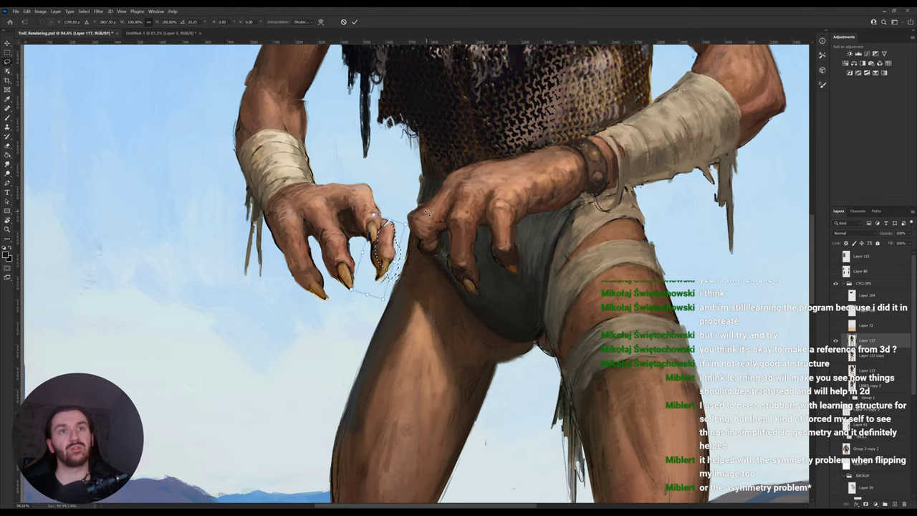
{"action": "mouse_move", "coordinate": [427, 213]}
{"action": "left_mouse_down"}
{"action": "mouse_move", "coordinate": [381, 218]}
{"action": "mouse_move", "coordinate": [389, 223]}
{"action": "left_mouse_up"}
{"action": "key", "text": "Return"}
{"action": "key", "text": "ctrl+d"}
{"action": "key", "text": "i"}
{"action": "key", "text": "b"}
{"action": "key", "text": "z"}
{"action": "key", "text": "ctrl+0"}
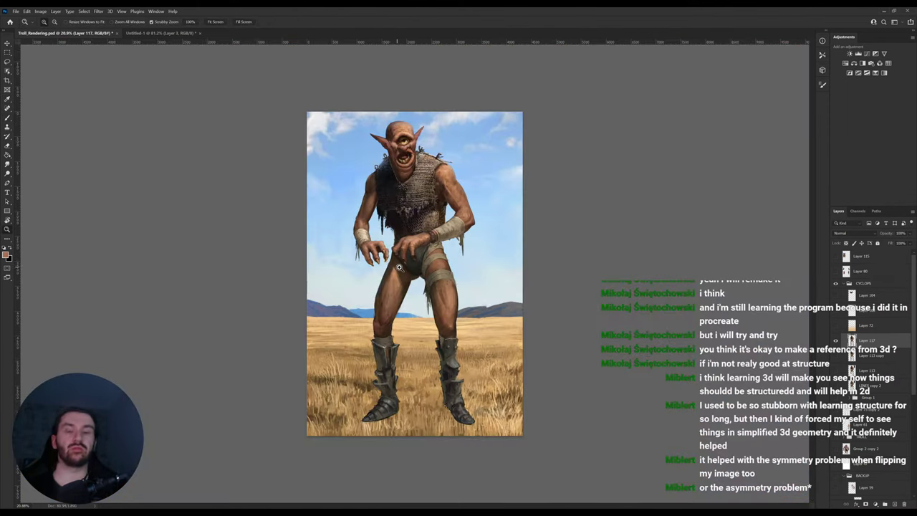
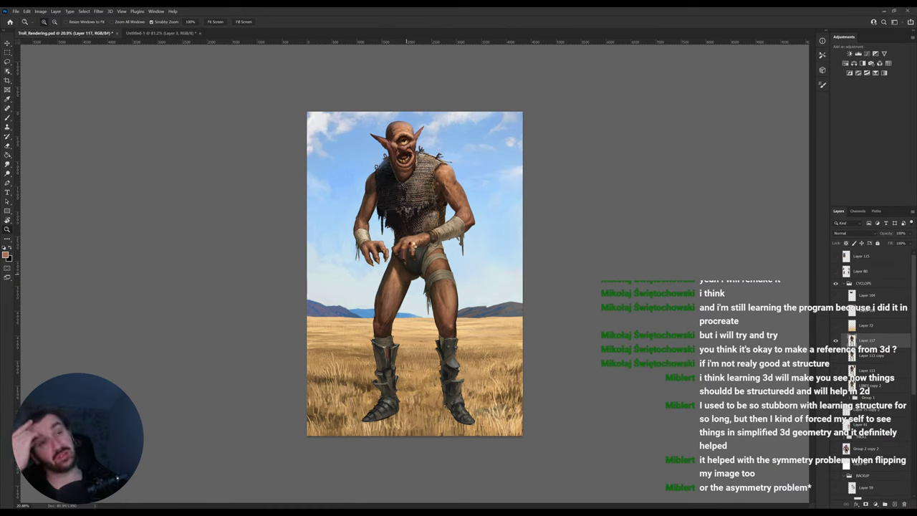
Flip the canvas horizontally and rotate the right-side arm counterclockwise by about 5 degrees so the hand swings outward.
{"action": "key", "text": "ctrl+shift+h"}
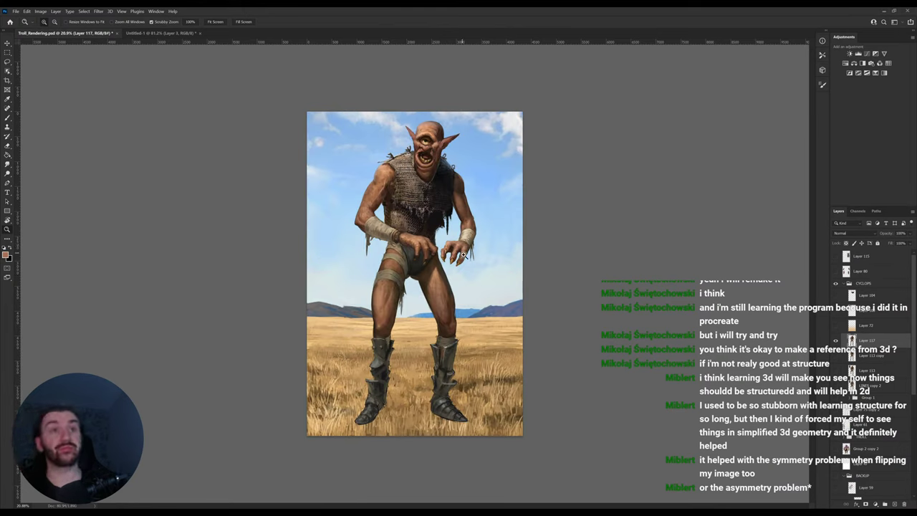
{"action": "key", "text": "l"}
{"action": "mouse_move", "coordinate": [472, 271]}
{"action": "left_mouse_down"}
{"action": "mouse_move", "coordinate": [452, 272]}
{"action": "mouse_move", "coordinate": [442, 257]}
{"action": "mouse_move", "coordinate": [463, 225]}
{"action": "mouse_move", "coordinate": [458, 179]}
{"action": "mouse_move", "coordinate": [486, 264]}
{"action": "mouse_move", "coordinate": [457, 288]}
{"action": "left_mouse_up"}
{"action": "key", "text": "ctrl+t"}
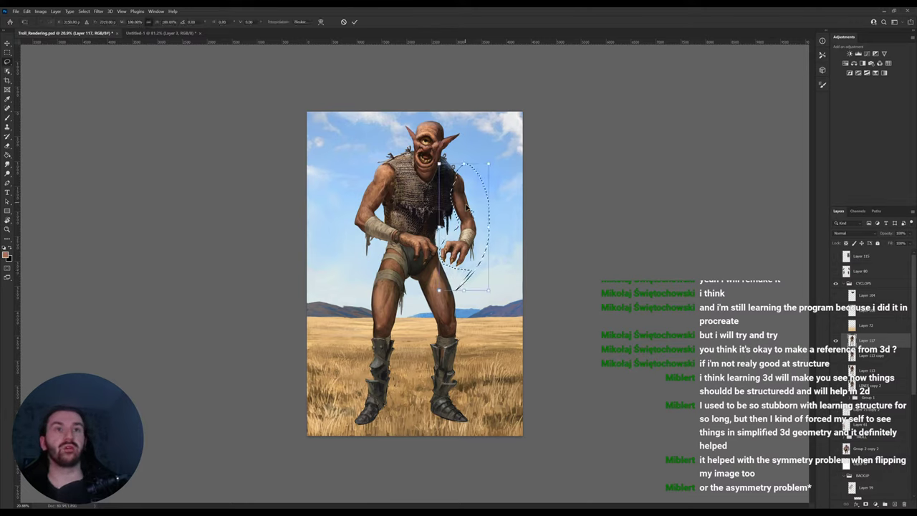
{"action": "left_click_drag", "start_coordinate": [491, 166], "coordinate": [509, 156]}
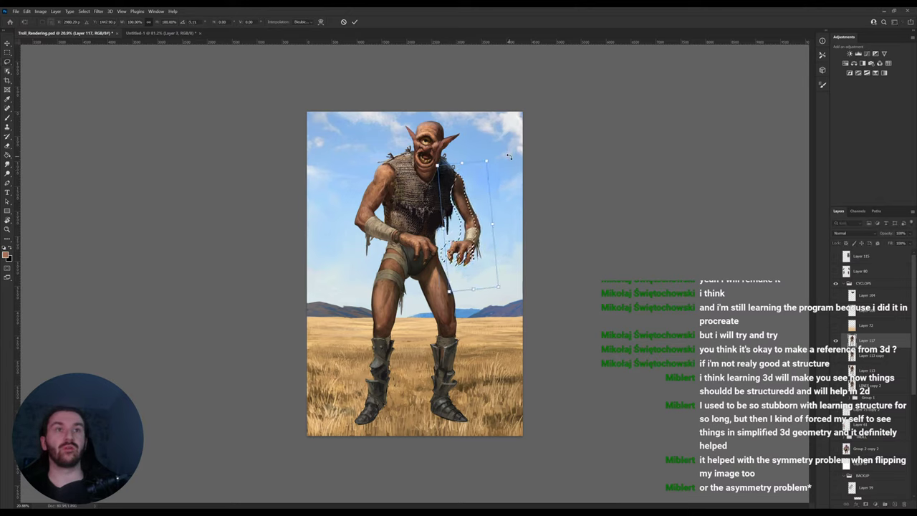
{"action": "key", "text": "Return"}
{"action": "key", "text": "ctrl+d"}
Retouch the chainmail beside the right-side arm with dark greys sampled from the garment.
{"action": "key", "text": "b"}
{"action": "left_click", "coordinate": [450, 200], "text": "alt"}
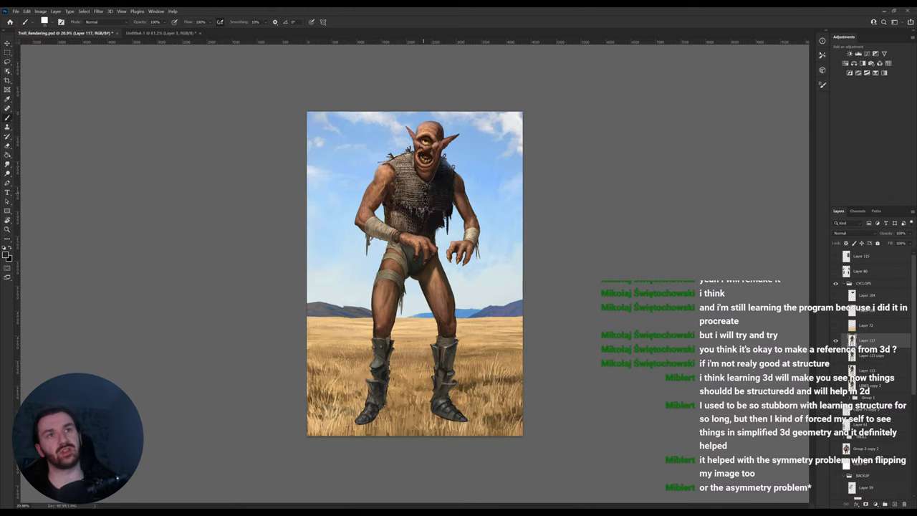
{"action": "left_click", "coordinate": [426, 194], "text": "alt"}
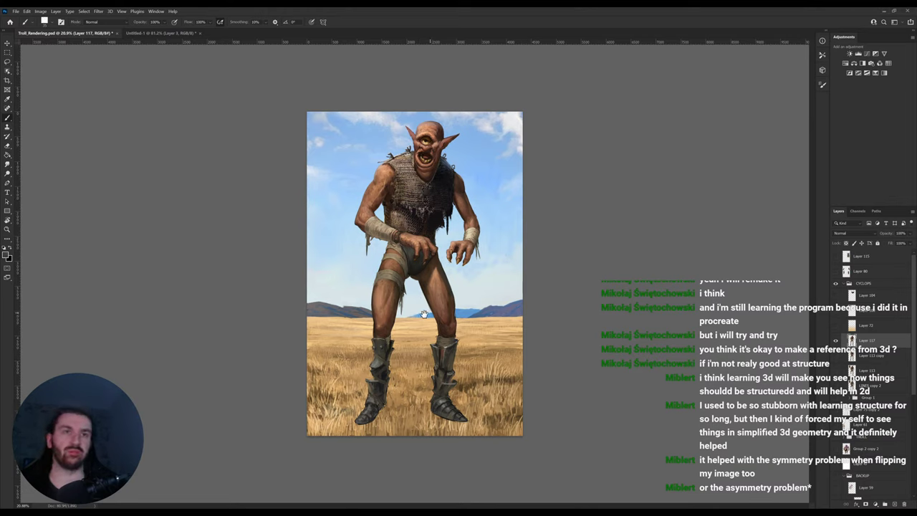
Extend the torn cloth wrap down the left-side thigh using sampled skin and cloth colours.
{"action": "key", "text": "ctrl+plus"}
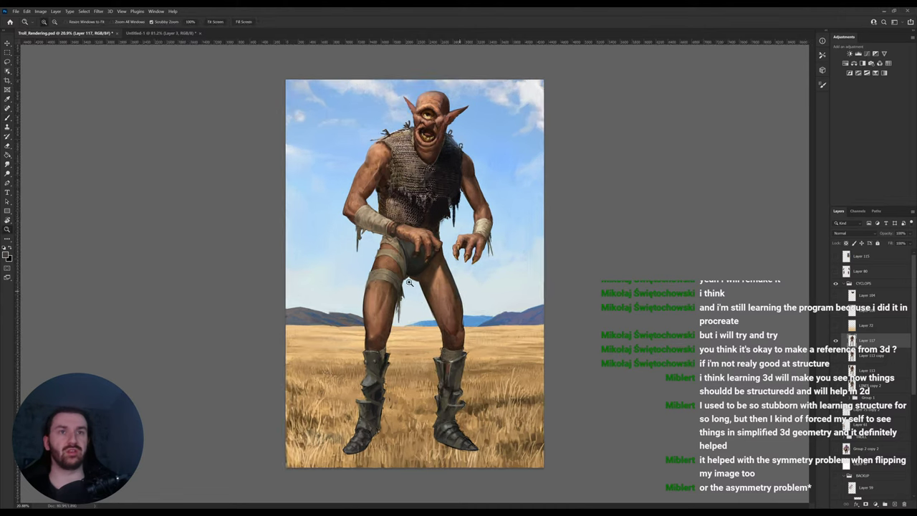
{"action": "left_click", "coordinate": [370, 293], "text": "alt"}
{"action": "left_click", "coordinate": [398, 283], "text": "alt"}
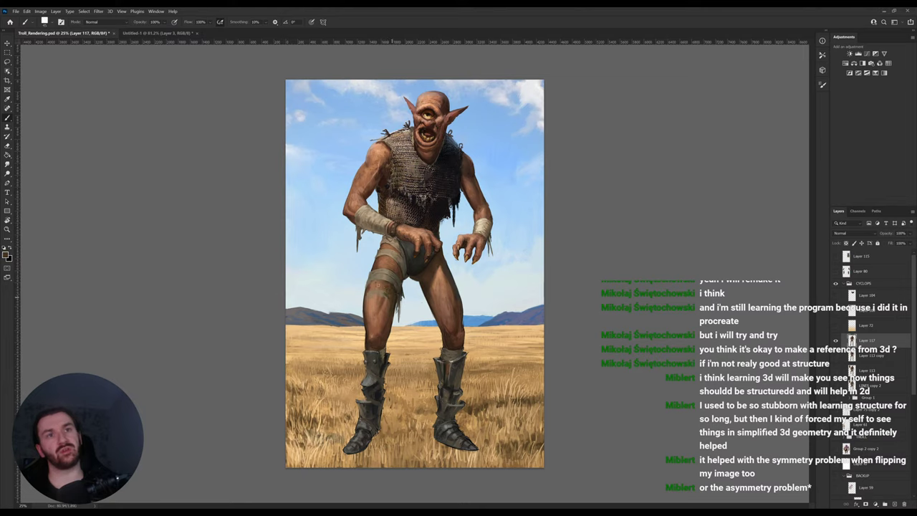
{"action": "left_click", "coordinate": [382, 285], "text": "alt"}
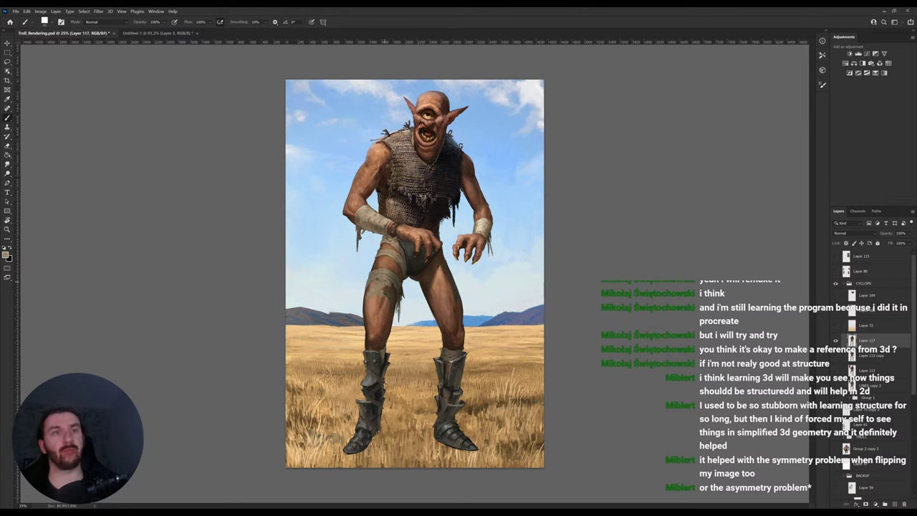
{"action": "left_click", "coordinate": [384, 284], "text": "alt"}
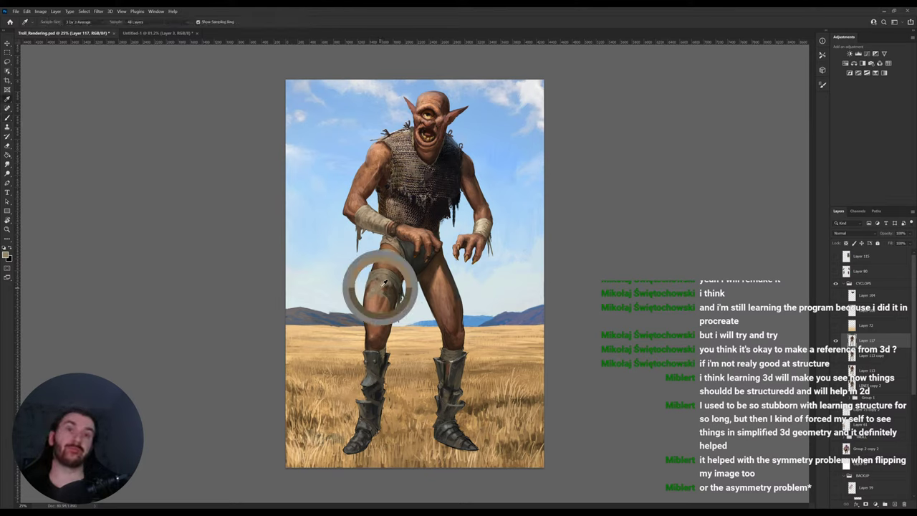
{"action": "left_click", "coordinate": [398, 294], "text": "alt"}
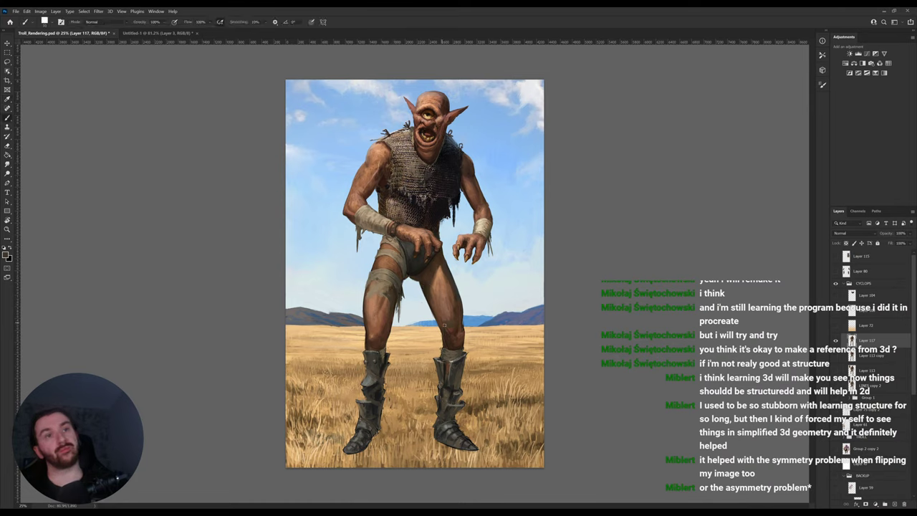
Paint a ragged cloth bandage around the right-side knee with colours sampled from the thigh wrap and knee.
{"action": "left_click", "coordinate": [388, 273], "text": "alt"}
{"action": "left_click_drag", "start_coordinate": [446, 322], "coordinate": [450, 325]}
{"action": "key", "text": "alt"}
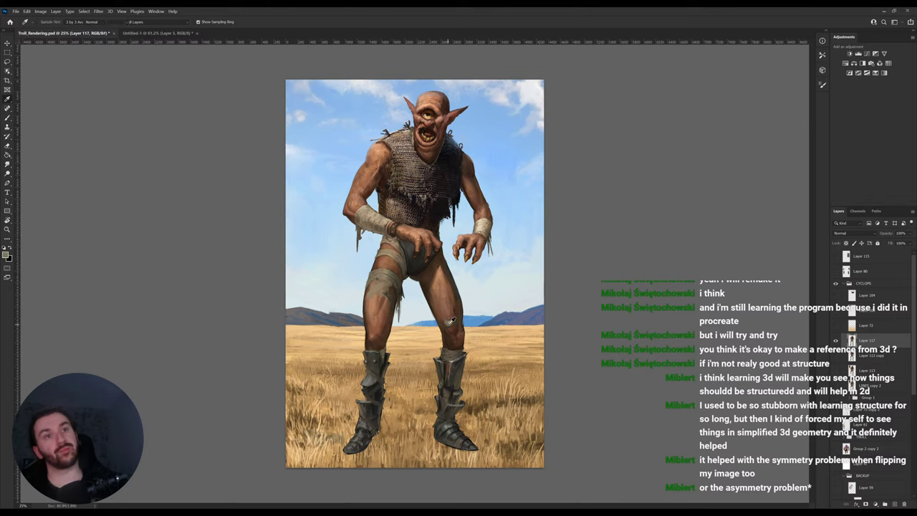
{"action": "left_click", "coordinate": [457, 323], "text": "alt"}
{"action": "left_click_drag", "start_coordinate": [453, 321], "coordinate": [449, 325]}
{"action": "left_click", "coordinate": [445, 321], "text": "alt"}
{"action": "left_click", "coordinate": [451, 322]}
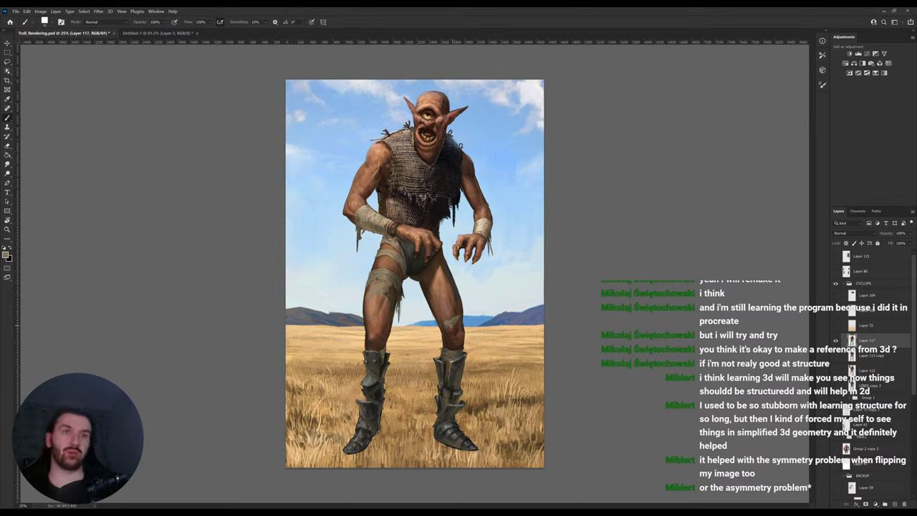
{"action": "left_click", "coordinate": [452, 324], "text": "alt"}
{"action": "left_click_drag", "start_coordinate": [454, 320], "coordinate": [451, 326]}
{"action": "left_click", "coordinate": [444, 325], "text": "alt"}
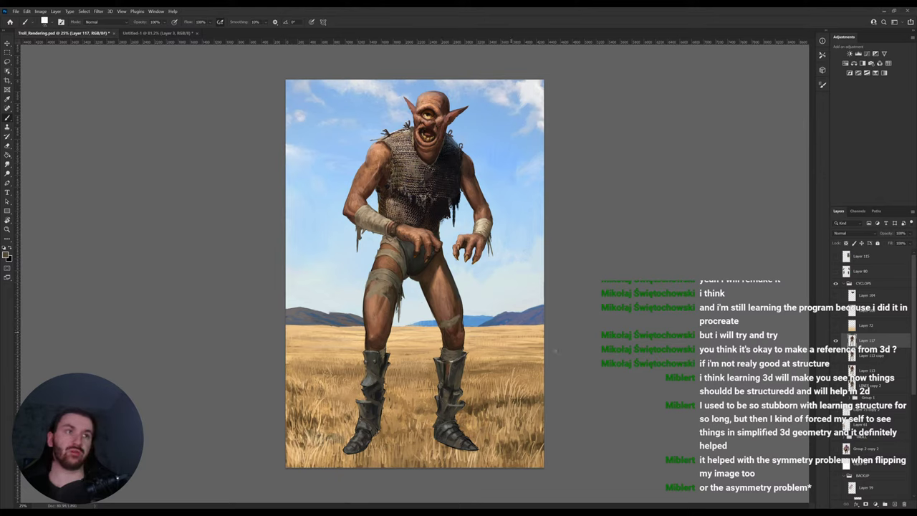
{"action": "left_click", "coordinate": [461, 318], "text": "alt"}
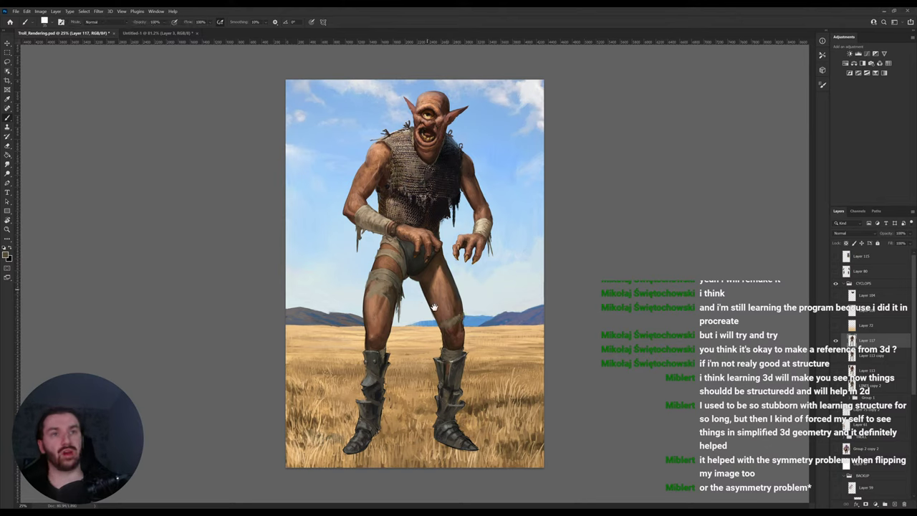
Add torn cloth strips to the right-side upper thigh and left-side hip with sampled cloth and shadow tones.
{"action": "left_click", "coordinate": [429, 284], "text": "alt"}
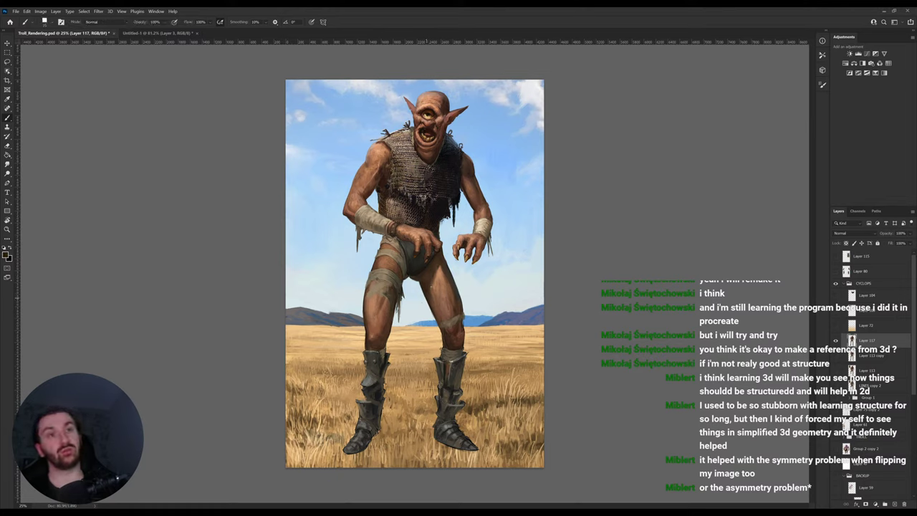
{"action": "left_click", "coordinate": [421, 268], "text": "alt"}
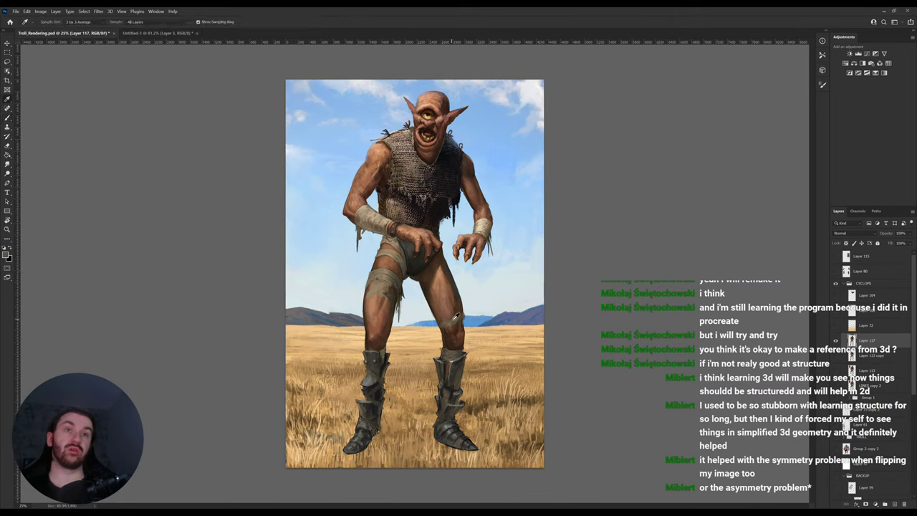
{"action": "left_click", "coordinate": [404, 263], "text": "alt"}
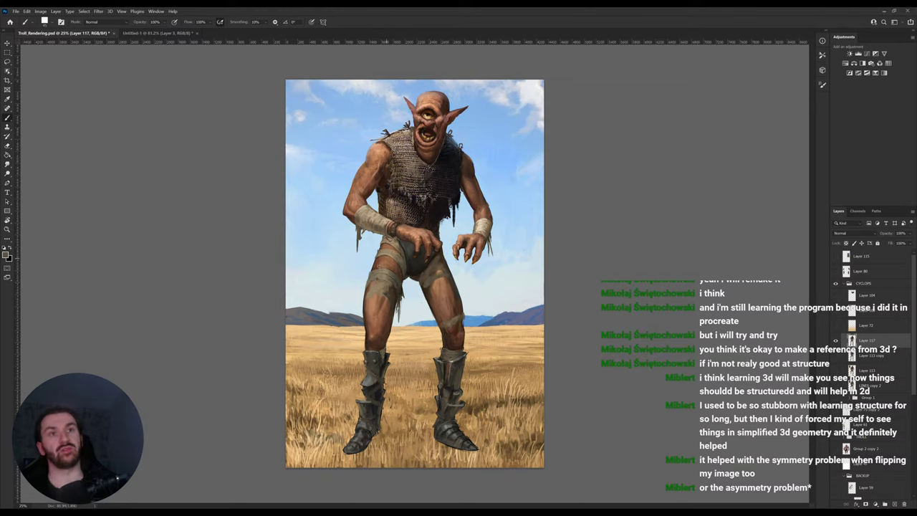
{"action": "left_click", "coordinate": [394, 255], "text": "alt"}
{"action": "left_click", "coordinate": [390, 254], "text": "alt"}
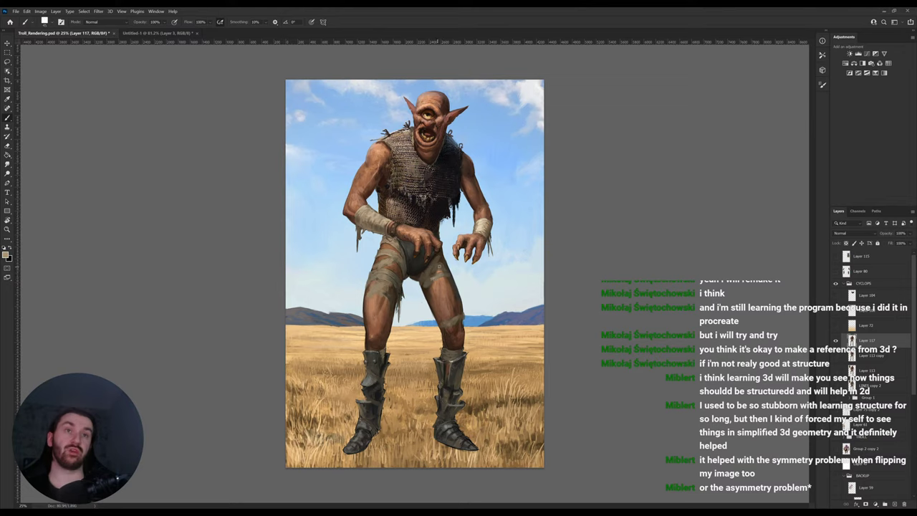
Refine the torn cloth wraps on both upper thighs with cloth tones sampled from the wraps.
{"action": "left_click", "coordinate": [435, 263], "text": "alt"}
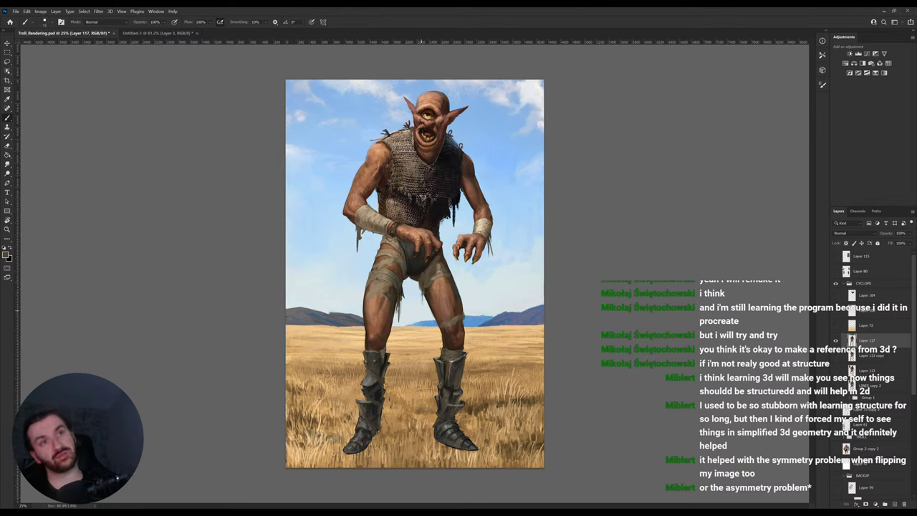
{"action": "left_click", "coordinate": [442, 275], "text": "alt"}
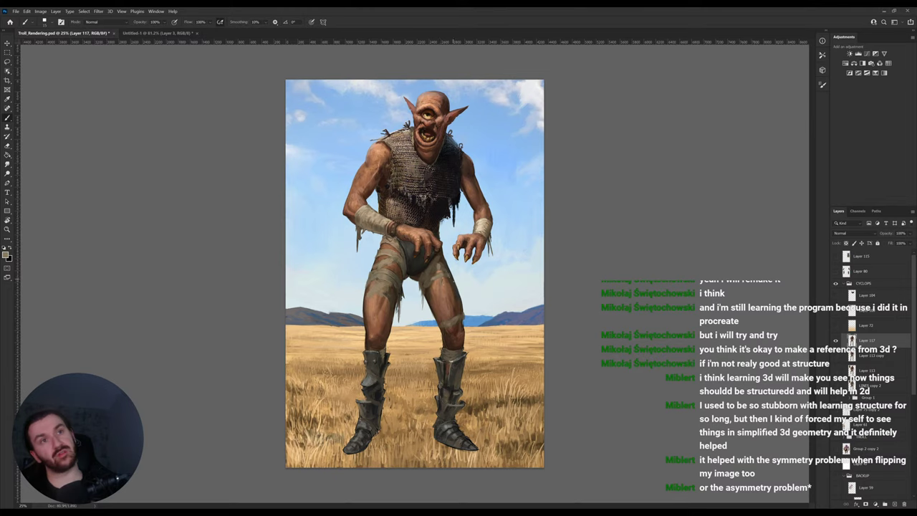
{"action": "left_click", "coordinate": [446, 274], "text": "alt"}
{"action": "left_click", "coordinate": [374, 273], "text": "alt"}
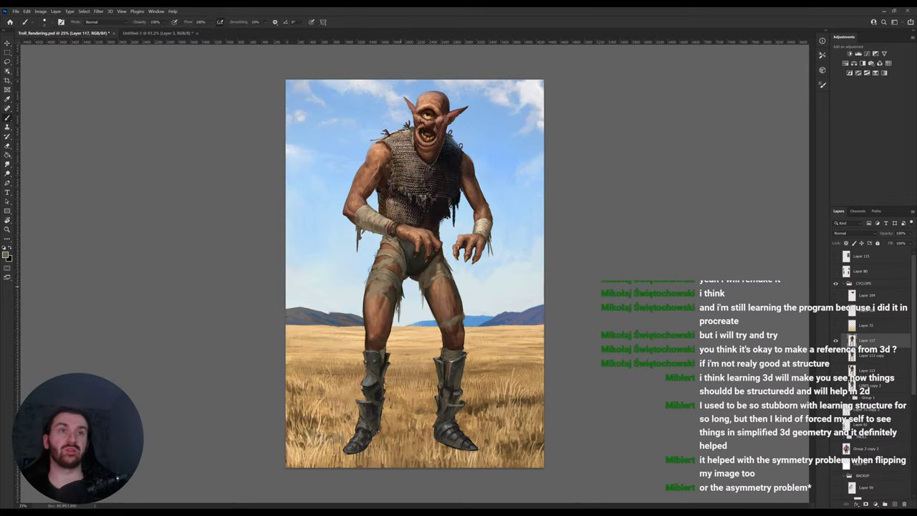
Shade the dark loincloth and its edges between the thighs with sampled grey and shadow tones.
{"action": "left_click", "coordinate": [425, 282], "text": "alt"}
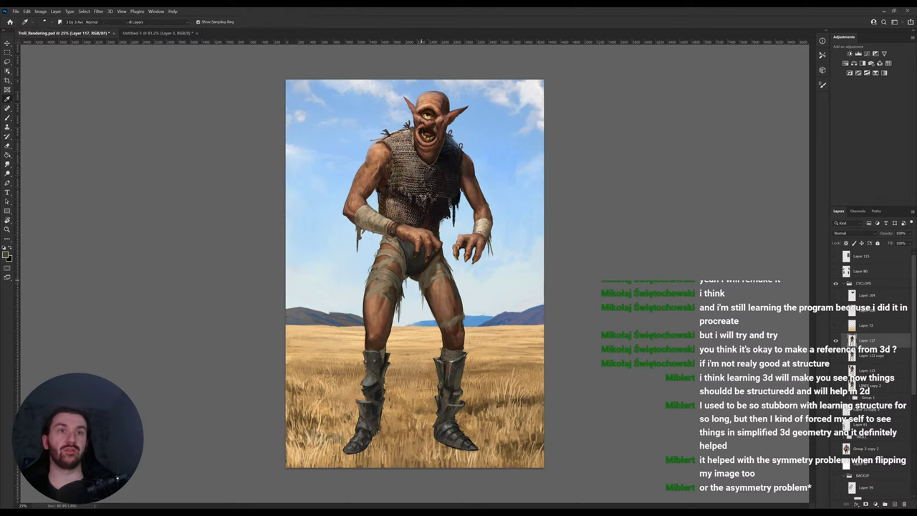
{"action": "left_click", "coordinate": [421, 269], "text": "alt"}
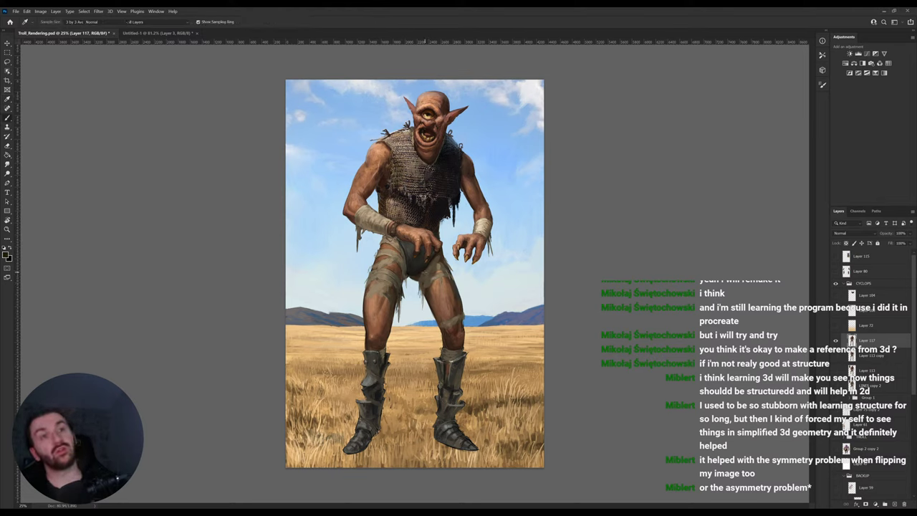
{"action": "left_click", "coordinate": [415, 247], "text": "alt"}
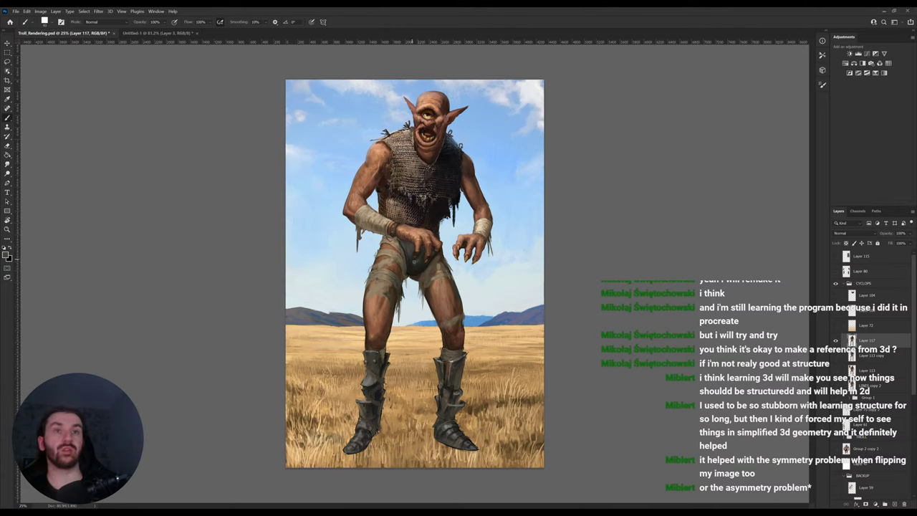
{"action": "left_click", "coordinate": [421, 260], "text": "alt"}
{"action": "left_click", "coordinate": [416, 267], "text": "alt"}
{"action": "left_click", "coordinate": [414, 269], "text": "alt"}
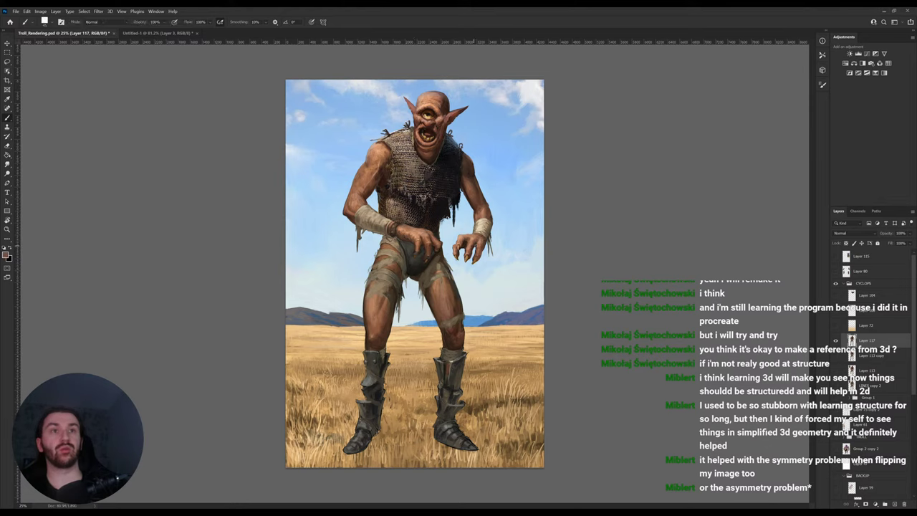
Touch up the right-side hand and brighten the wrist wraps with sampled skin and pale cloth colours.
{"action": "left_click", "coordinate": [465, 244], "text": "alt"}
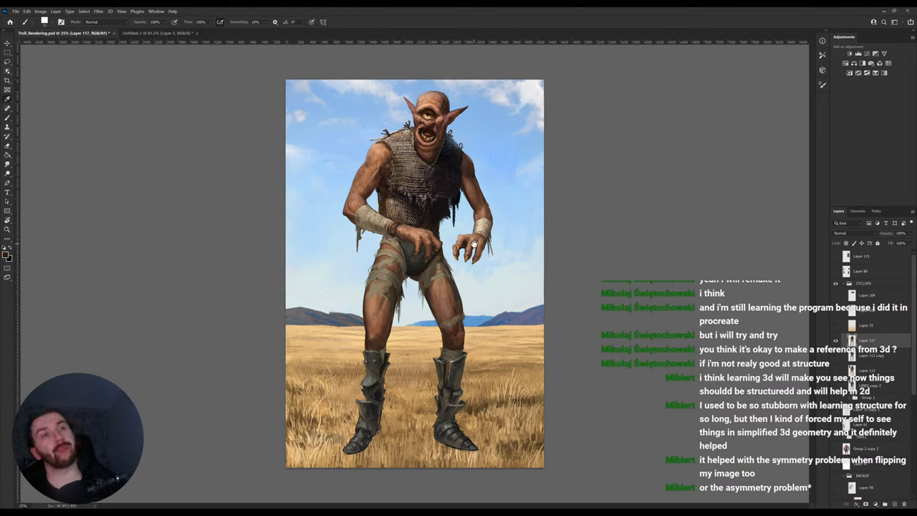
{"action": "left_click", "coordinate": [480, 267], "text": "alt"}
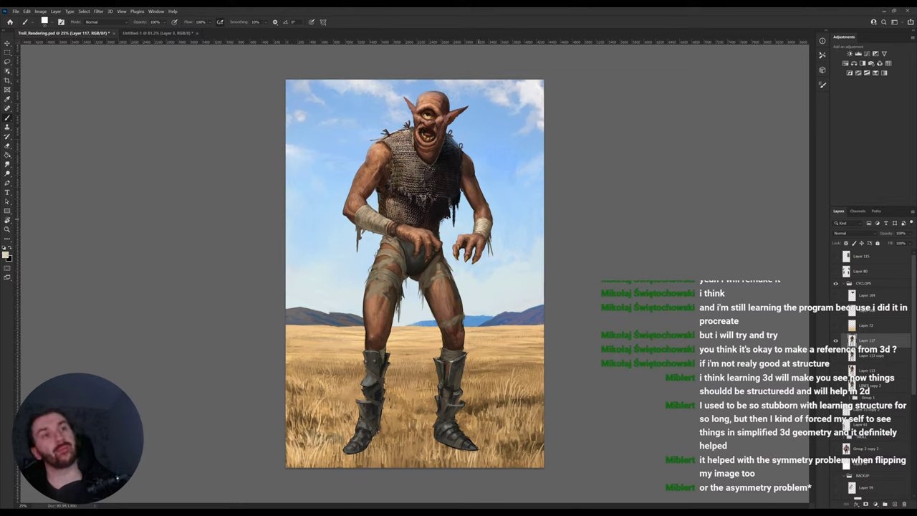
{"action": "left_click", "coordinate": [480, 228], "text": "alt"}
{"action": "left_click", "coordinate": [381, 228], "text": "alt"}
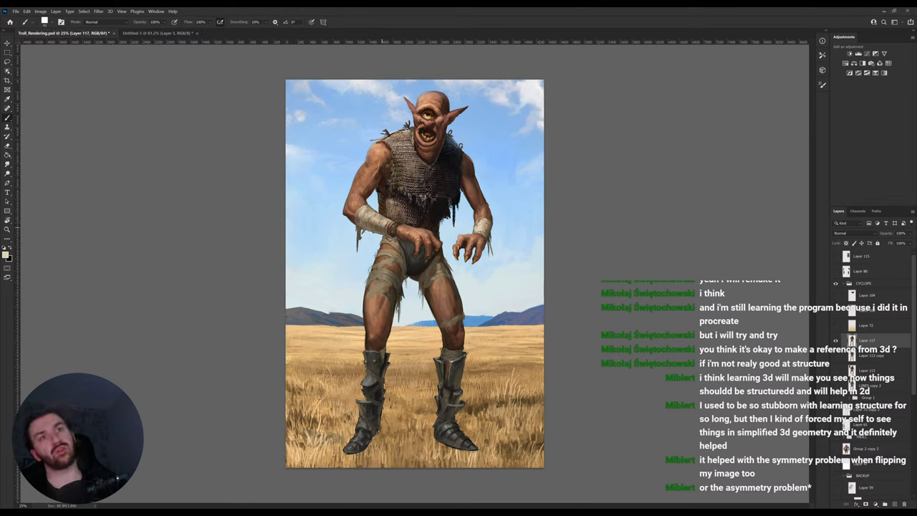
{"action": "left_click", "coordinate": [371, 216], "text": "alt"}
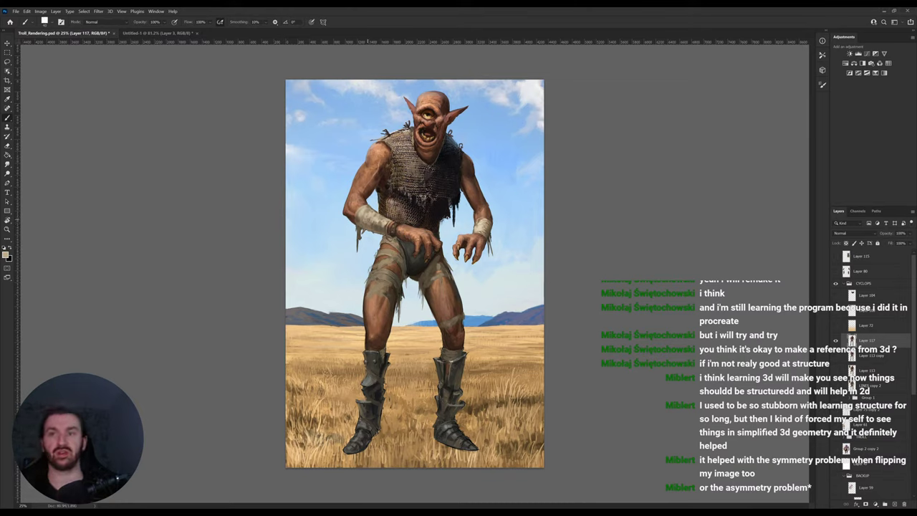
Touch up the right-side boot and refine the torn cloth on the right-side upper thigh with sampled colours.
{"action": "left_click", "coordinate": [452, 391], "text": "alt"}
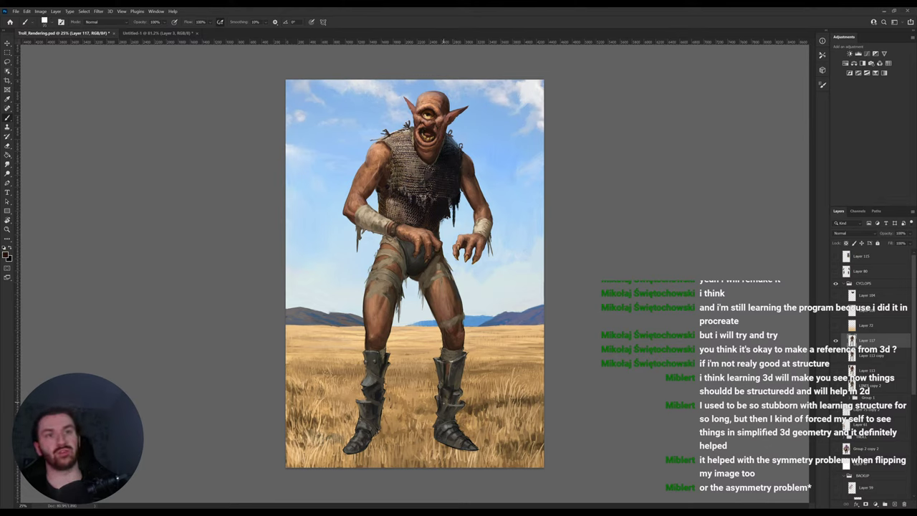
{"action": "left_click", "coordinate": [441, 265], "text": "alt"}
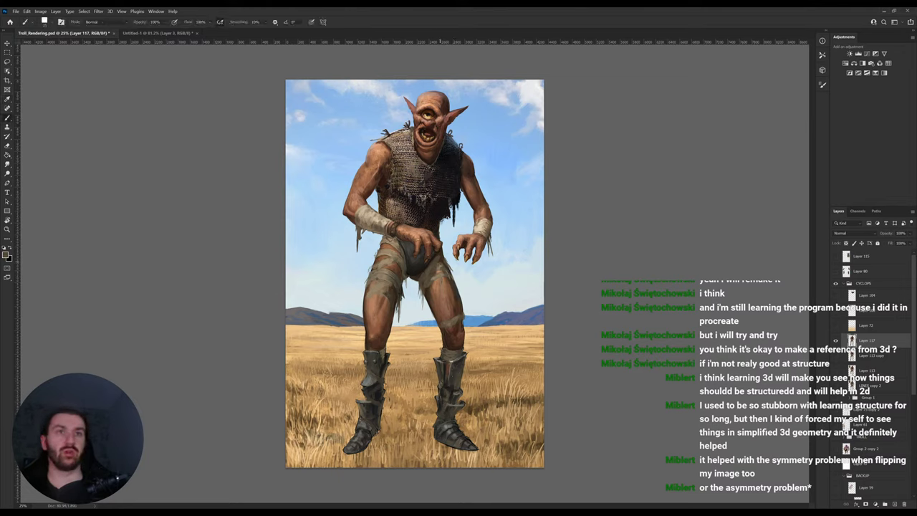
{"action": "left_click", "coordinate": [442, 260], "text": "alt"}
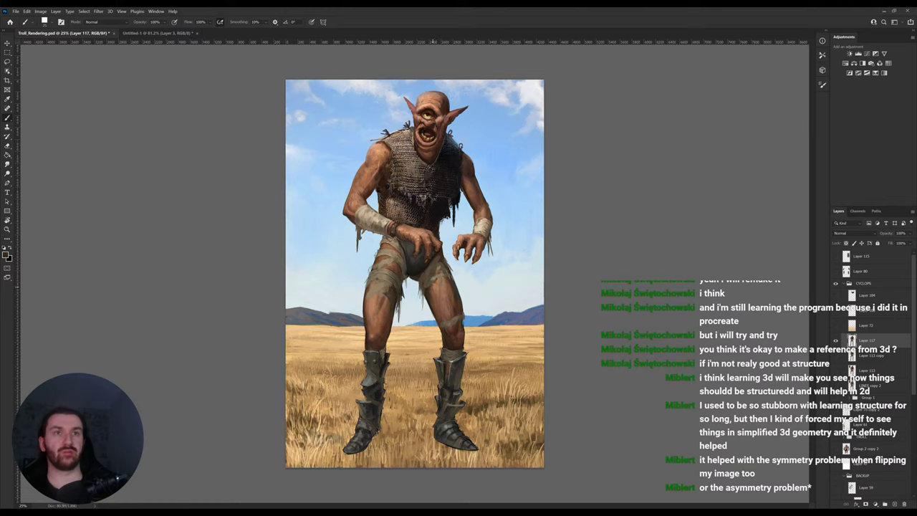
{"action": "left_click", "coordinate": [435, 284], "text": "alt"}
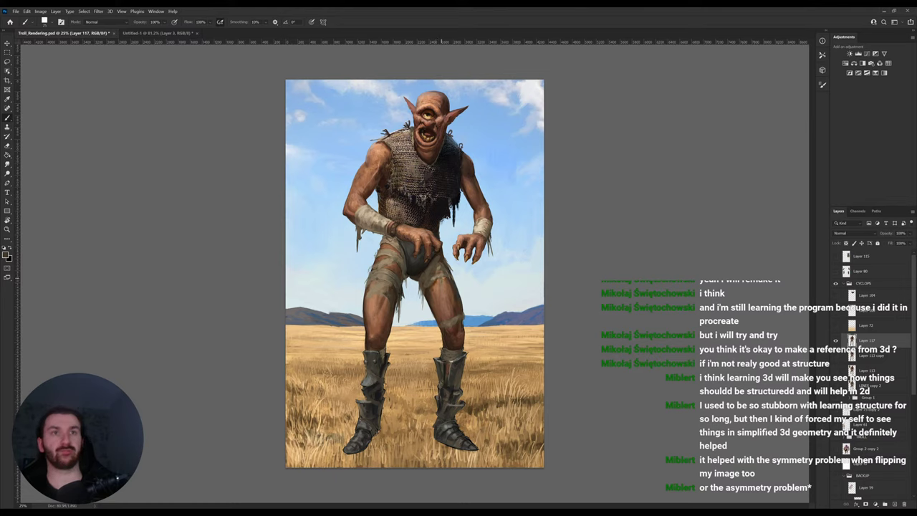
{"action": "left_click", "coordinate": [457, 267], "text": "alt"}
{"action": "key", "text": "i"}
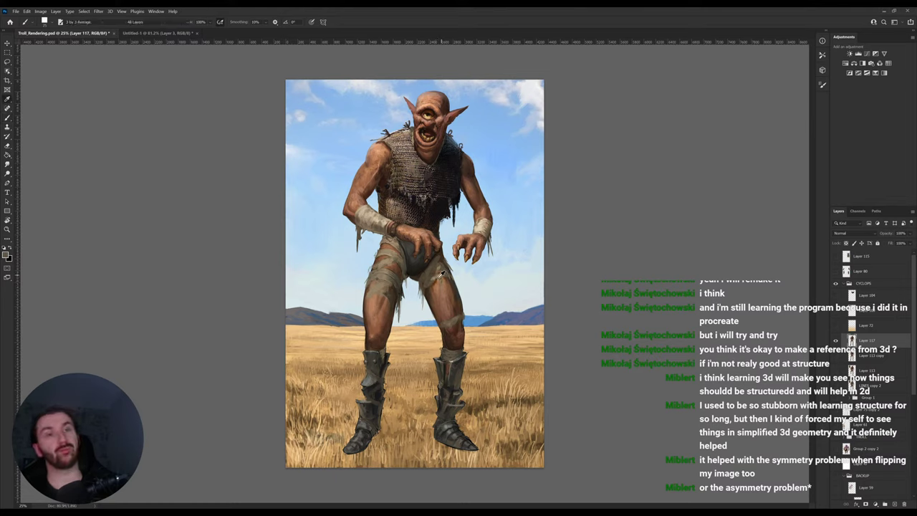
{"action": "left_click", "coordinate": [437, 276]}
{"action": "key", "text": "b"}
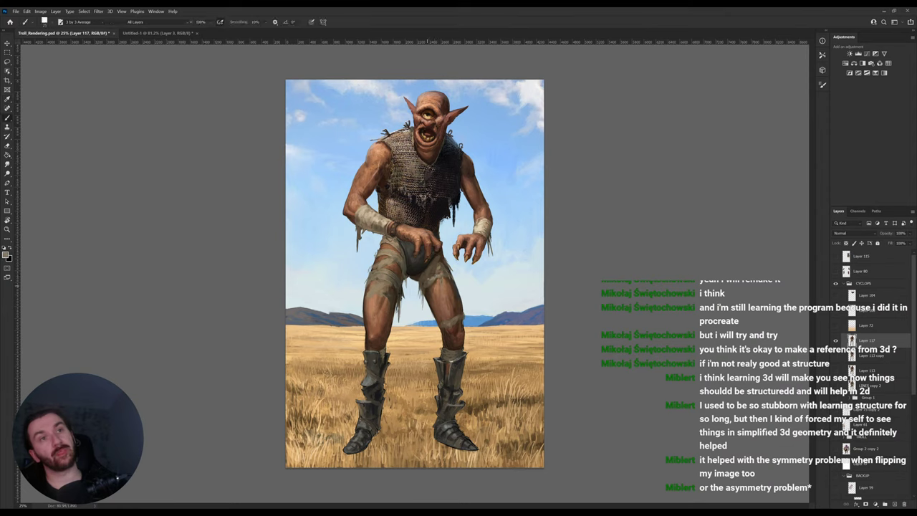
{"action": "left_click", "coordinate": [430, 280], "text": "alt"}
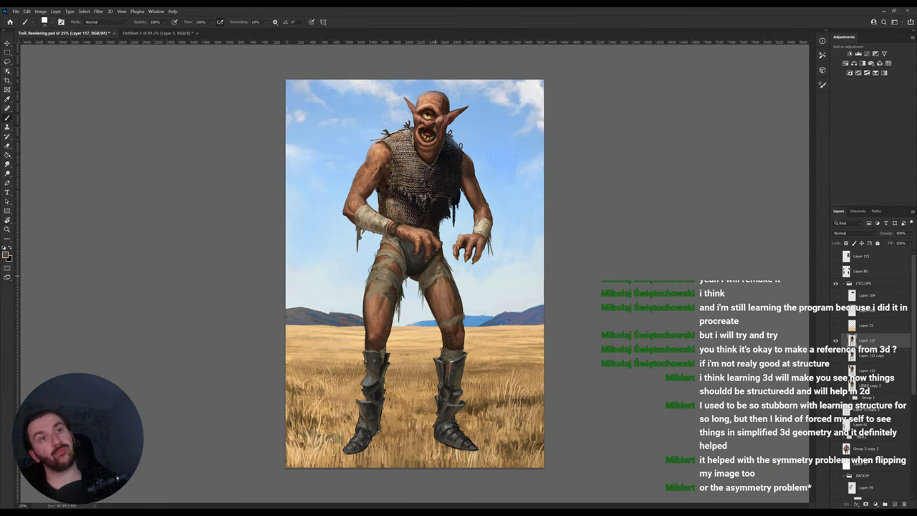
Retouch the forehead and brow above the eye with light and dark skin tones sampled from the head.
{"action": "left_click_drag", "start_coordinate": [435, 93], "coordinate": [442, 130]}
{"action": "key", "text": "b"}
{"action": "left_click", "coordinate": [423, 128], "text": "alt"}
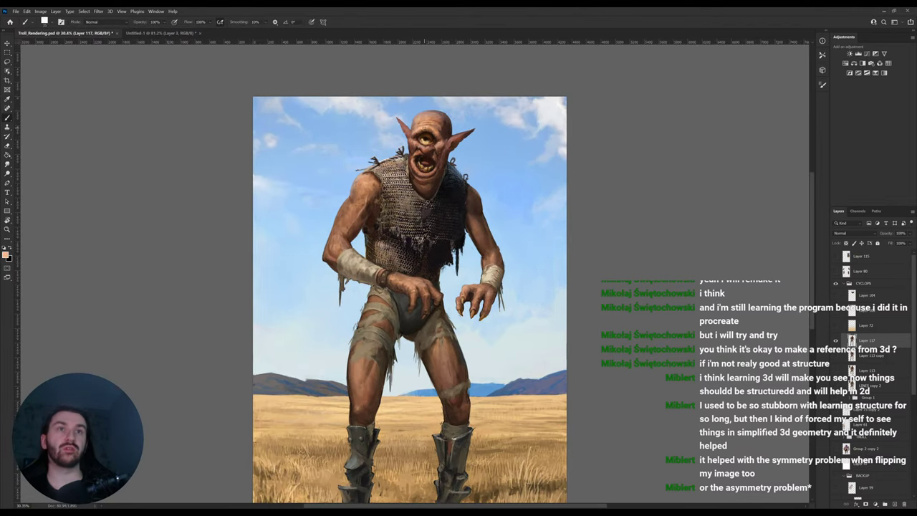
{"action": "left_click", "coordinate": [430, 133], "text": "alt"}
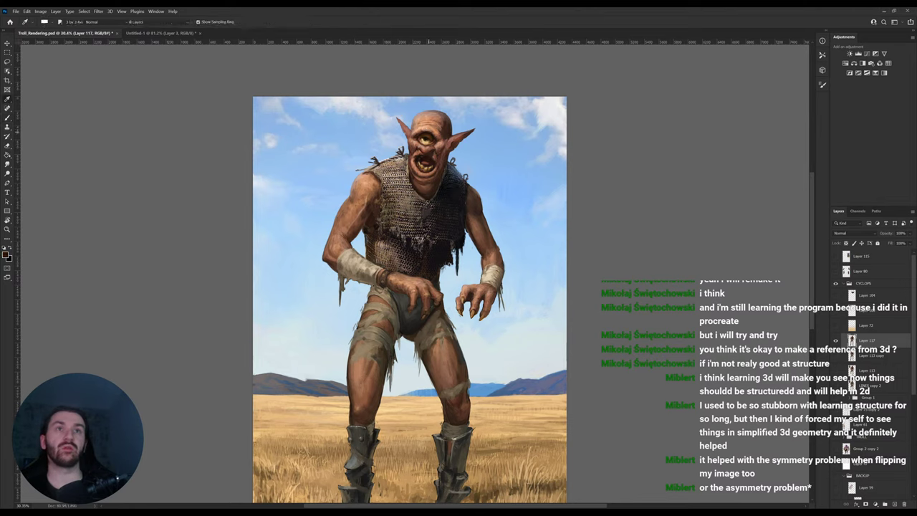
{"action": "left_click", "coordinate": [439, 129], "text": "alt"}
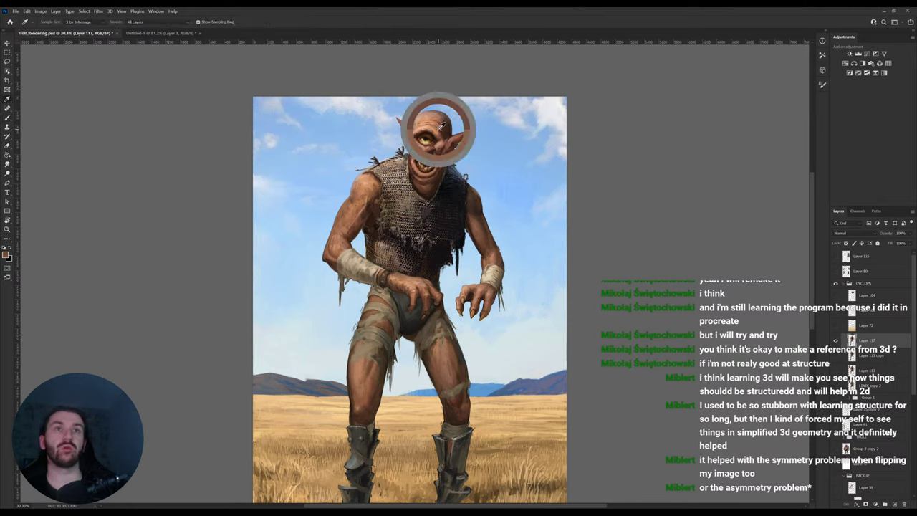
{"action": "key", "text": "i"}
{"action": "key", "text": "b"}
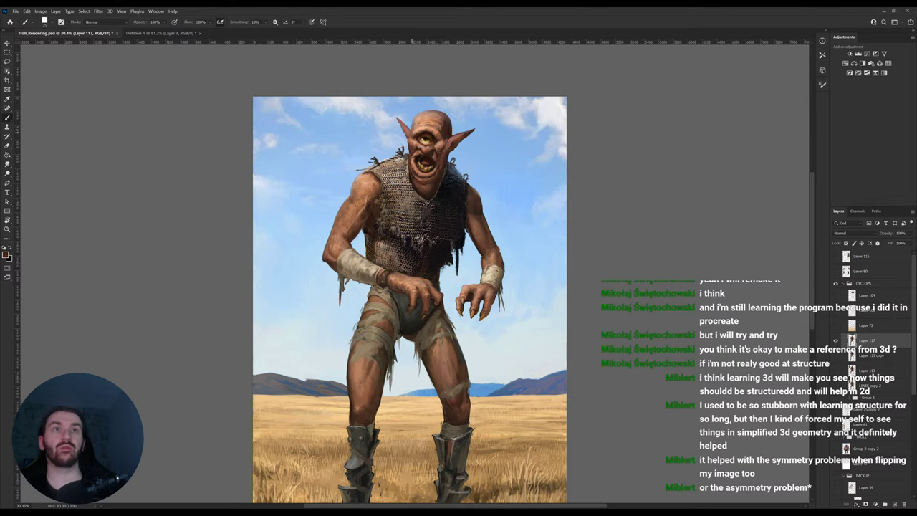
{"action": "left_click", "coordinate": [440, 133], "text": "alt"}
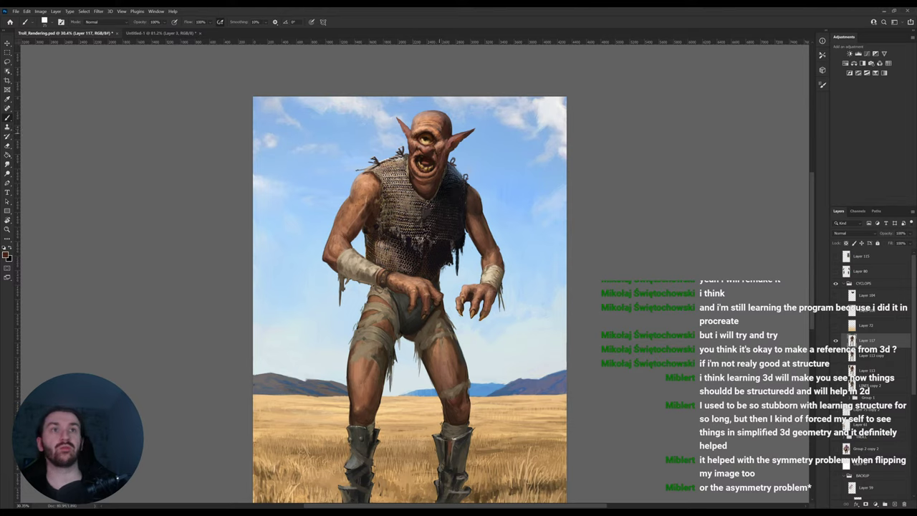
{"action": "left_click", "coordinate": [440, 127], "text": "alt"}
{"action": "left_click", "coordinate": [430, 129], "text": "alt"}
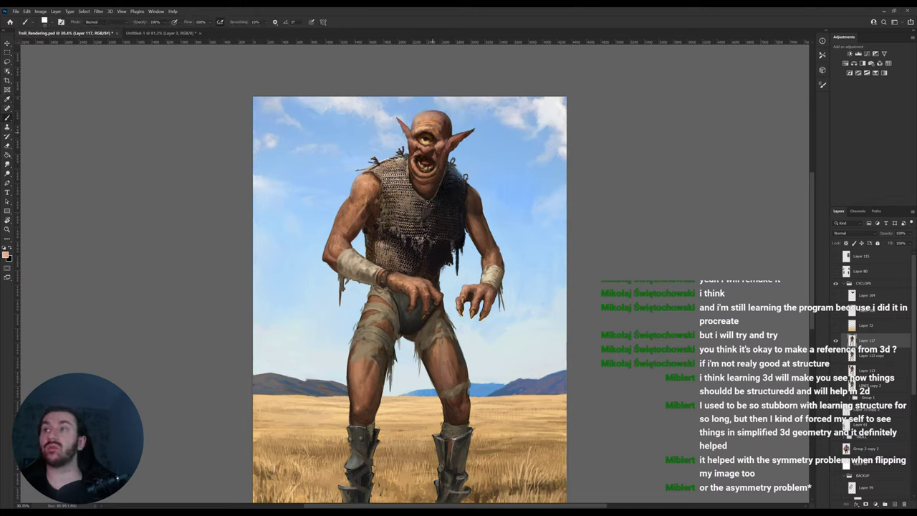
{"action": "left_click", "coordinate": [435, 131], "text": "alt"}
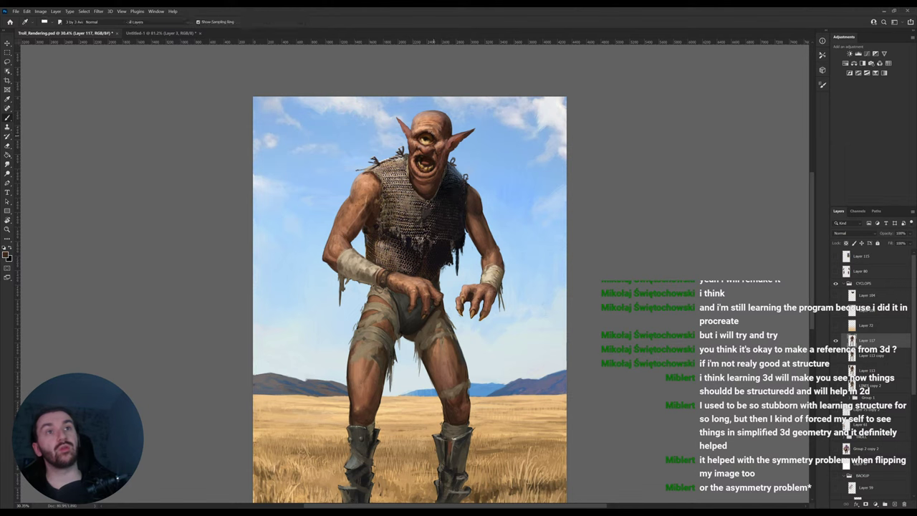
Try a bright red pupil with a light grey highlight in the cyclops's eye.
{"action": "key", "text": "z"}
{"action": "left_click_drag", "start_coordinate": [438, 120], "coordinate": [462, 132]}
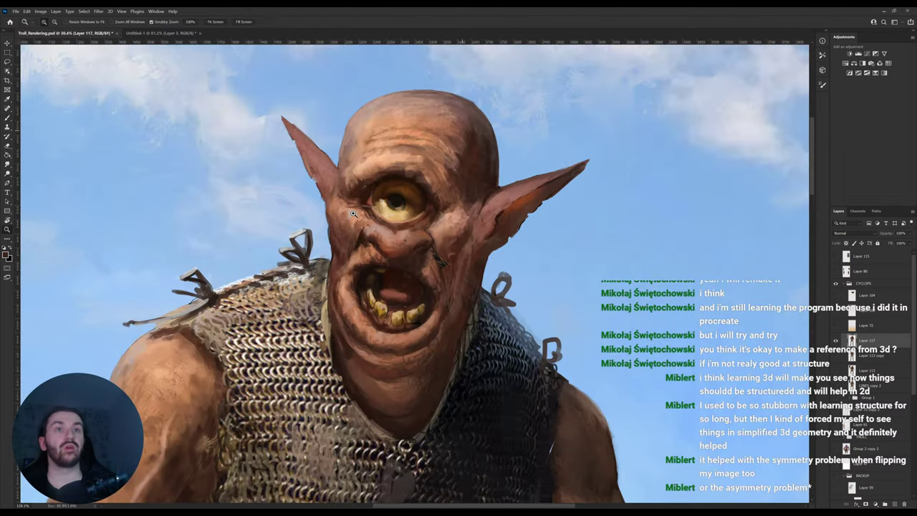
{"action": "left_click", "coordinate": [6, 255]}
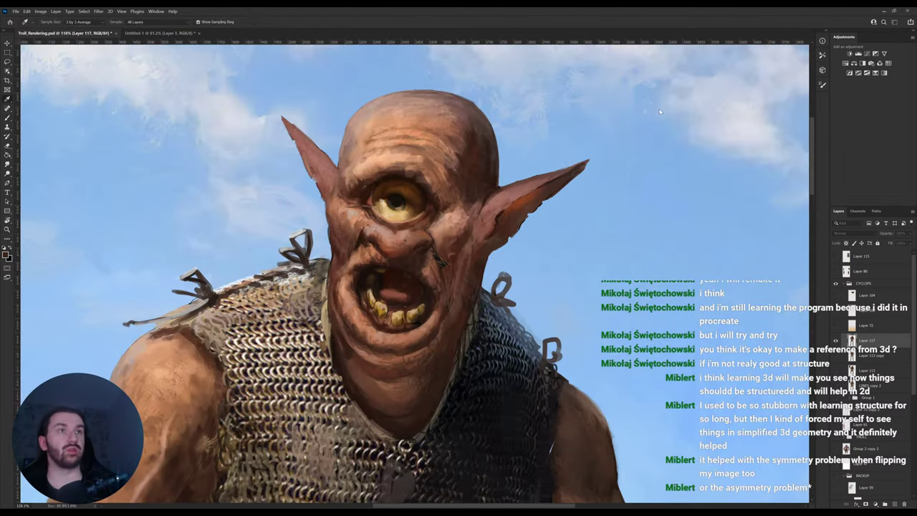
{"action": "left_click", "coordinate": [660, 84]}
{"action": "left_click", "coordinate": [718, 94]}
{"action": "key", "text": "b"}
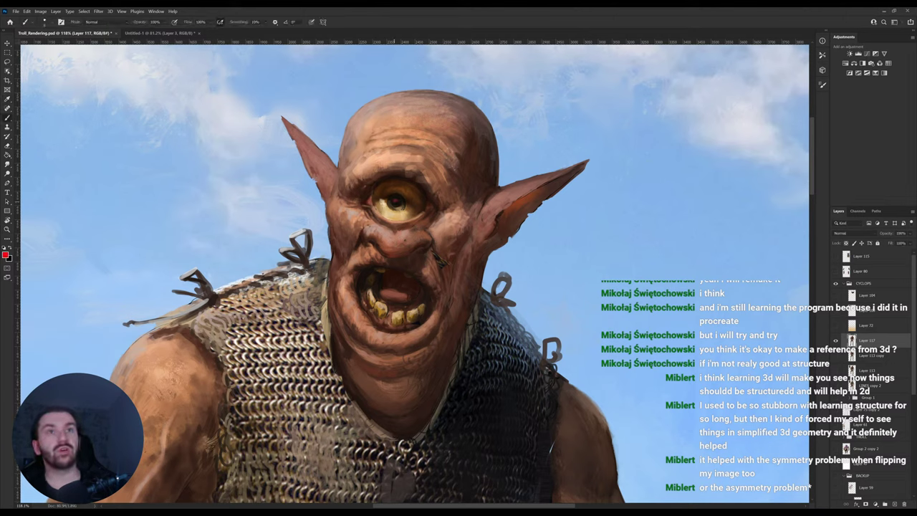
{"action": "left_click", "coordinate": [395, 201], "text": "alt"}
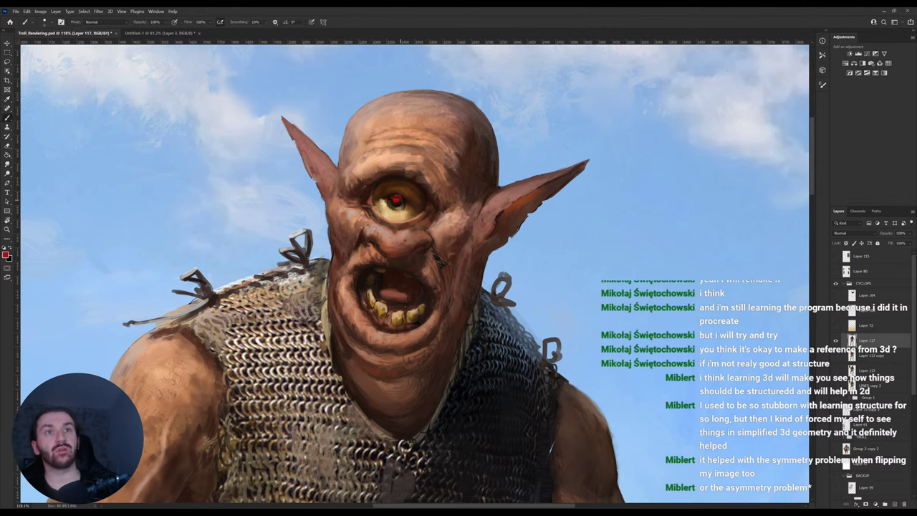
{"action": "key", "text": "i"}
{"action": "left_click", "coordinate": [225, 127]}
{"action": "key", "text": "b"}
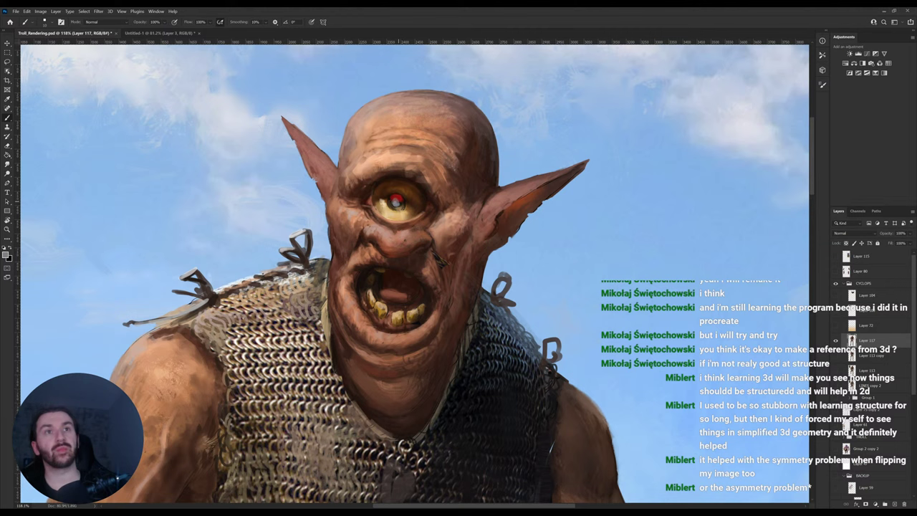
{"action": "key", "text": "z"}
{"action": "mouse_move", "coordinate": [488, 224]}
{"action": "left_mouse_down"}
{"action": "mouse_move", "coordinate": [446, 231]}
{"action": "mouse_move", "coordinate": [459, 236]}
{"action": "mouse_move", "coordinate": [487, 208]}
{"action": "left_mouse_up"}
{"action": "key", "text": "b"}
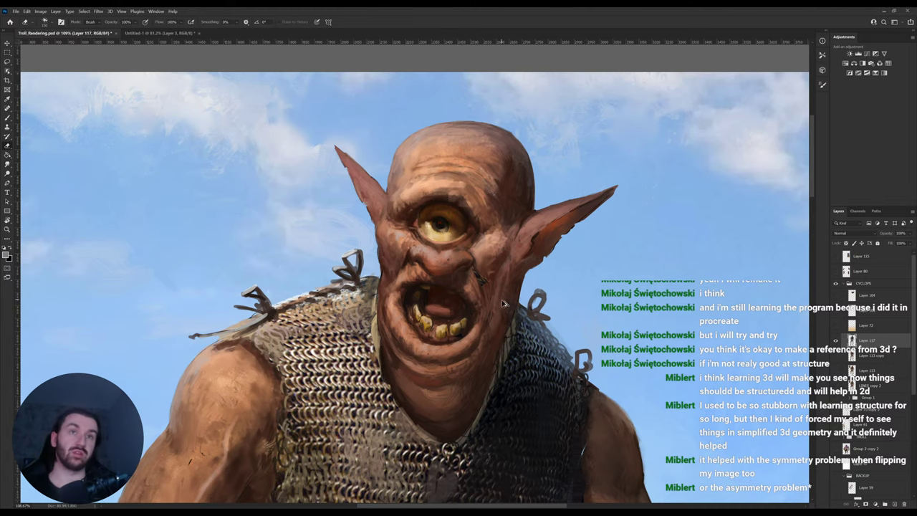
Touch up the armour plates on both boots with dark greys sampled from the metal.
{"action": "key", "text": "z"}
{"action": "left_click_drag", "start_coordinate": [506, 321], "coordinate": [463, 327]}
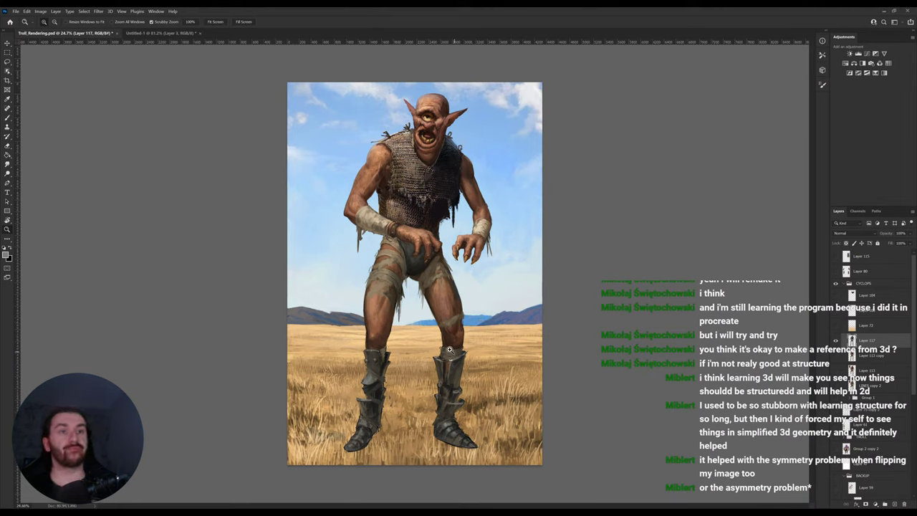
{"action": "key", "text": "i"}
{"action": "key", "text": "b"}
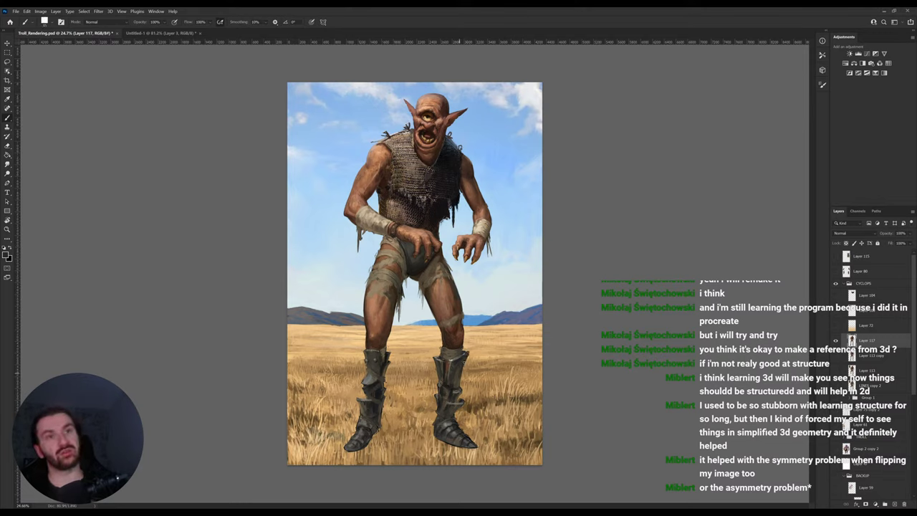
{"action": "key", "text": "i"}
{"action": "key", "text": "alt"}
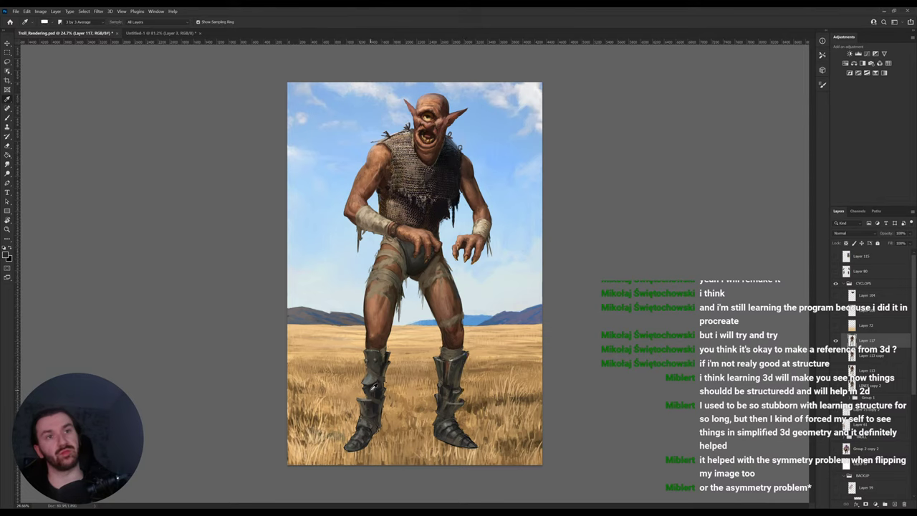
{"action": "key", "text": "alt"}
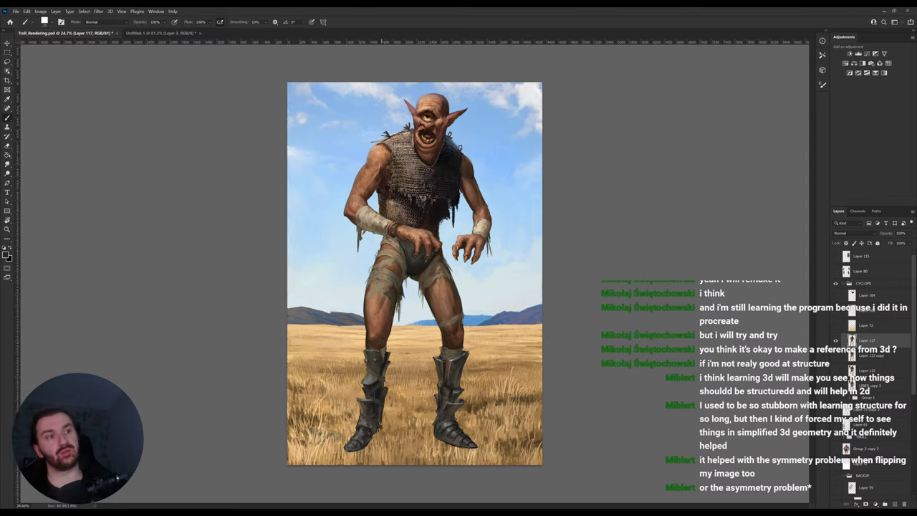
{"action": "key", "text": "alt"}
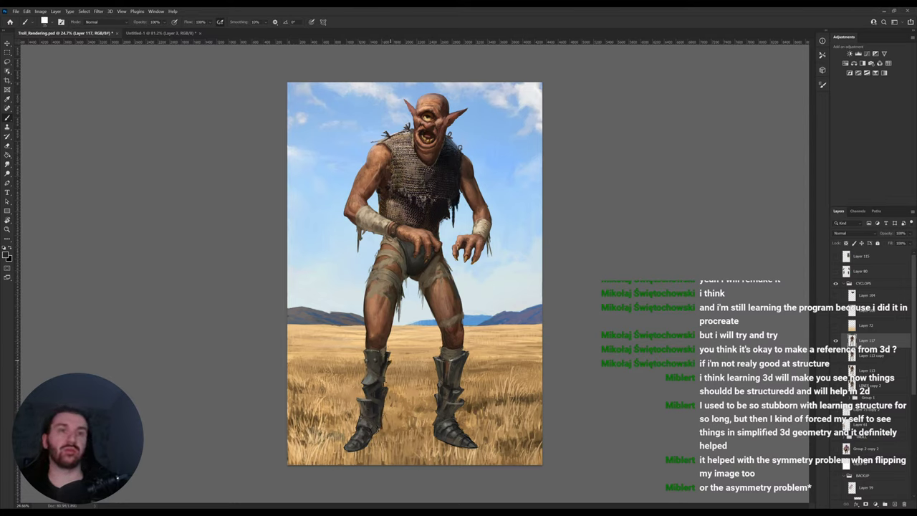
Lasso the upper shin plate of the left-side boot, shift it slightly, and clean up its edges with the eraser.
{"action": "key", "text": "l"}
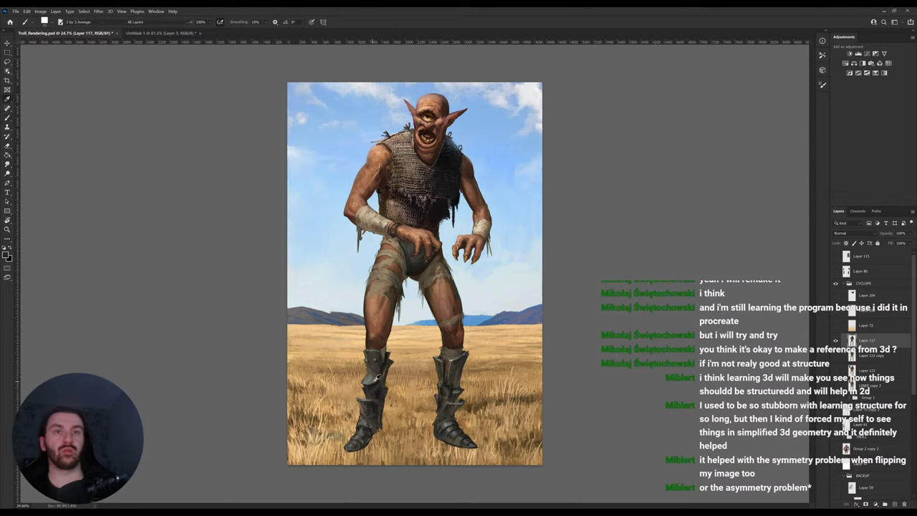
{"action": "mouse_move", "coordinate": [377, 379]}
{"action": "left_mouse_down"}
{"action": "mouse_move", "coordinate": [362, 350]}
{"action": "mouse_move", "coordinate": [384, 354]}
{"action": "mouse_move", "coordinate": [379, 393]}
{"action": "mouse_move", "coordinate": [371, 384]}
{"action": "left_mouse_up"}
{"action": "key", "text": "v"}
{"action": "key", "text": "ctrl+d"}
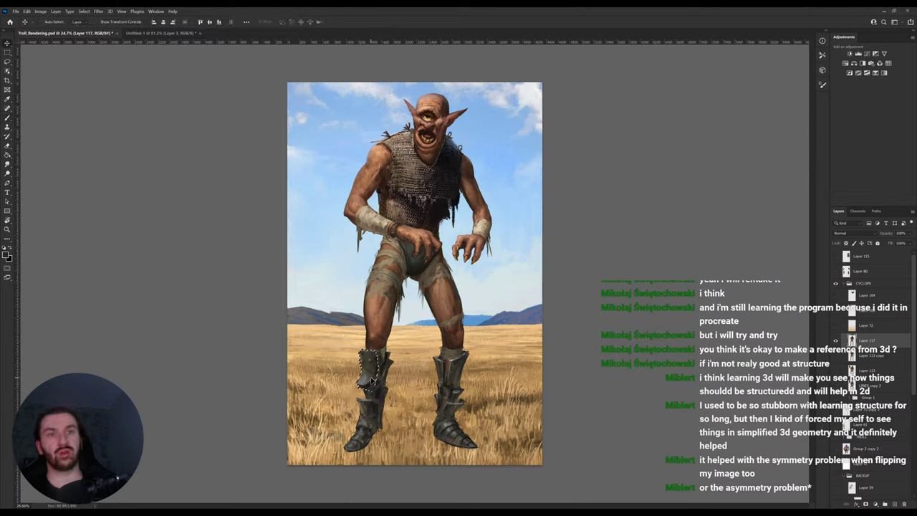
{"action": "key", "text": "i"}
{"action": "key", "text": "e"}
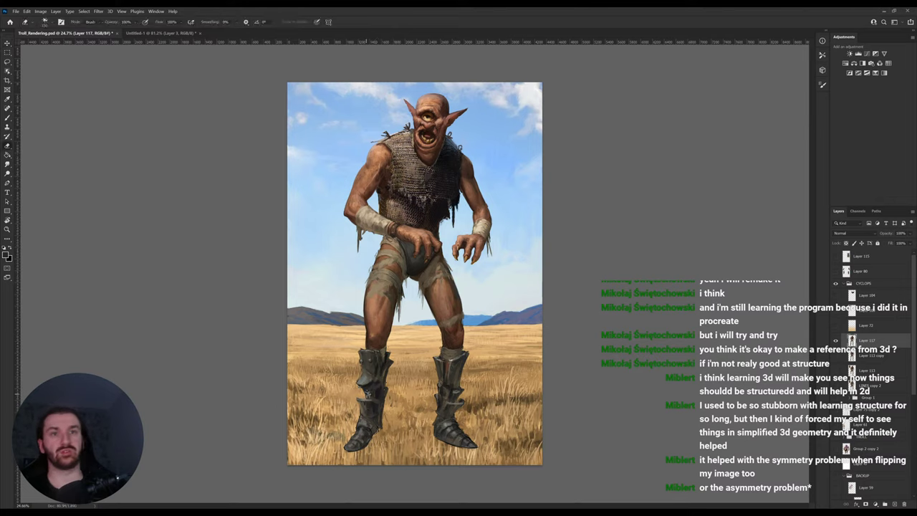
{"action": "key", "text": "b"}
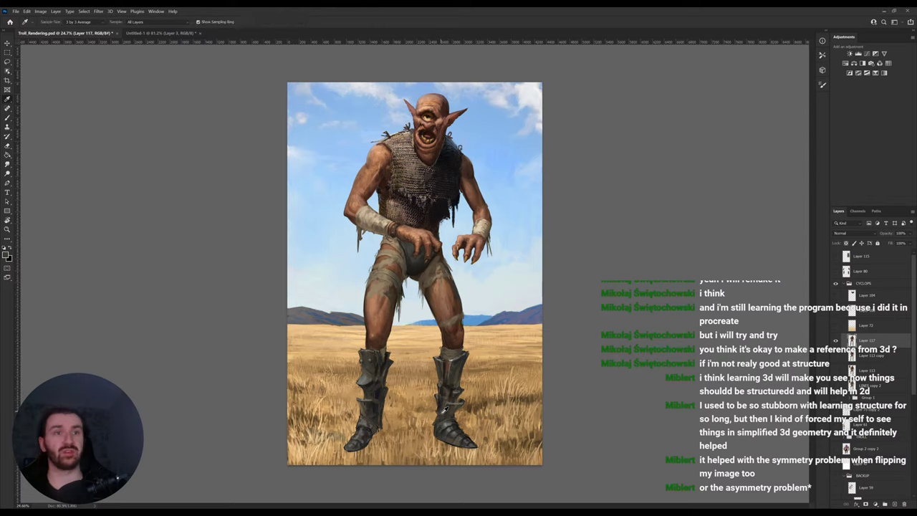
Paint worn cloth straps wrapping diagonally across the shins of both armoured boots.
{"action": "left_click", "coordinate": [455, 351], "text": "alt"}
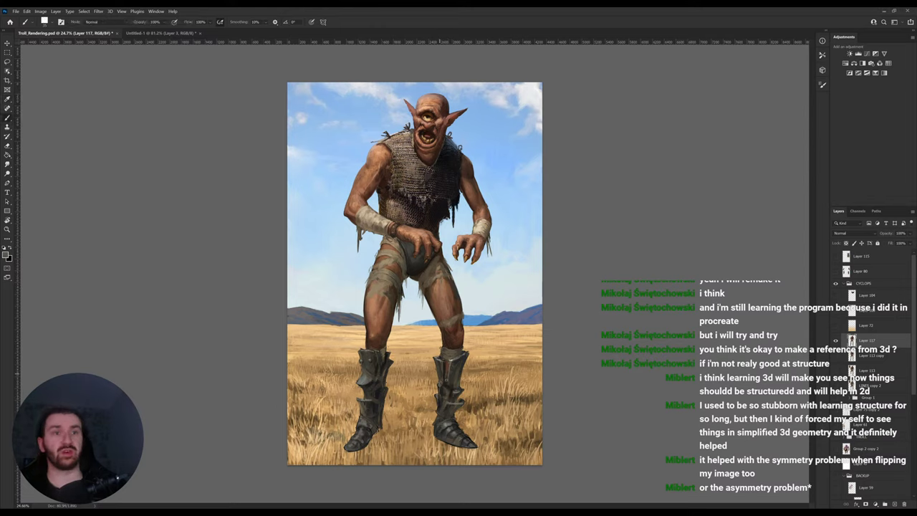
{"action": "left_click_drag", "start_coordinate": [440, 376], "coordinate": [455, 383]}
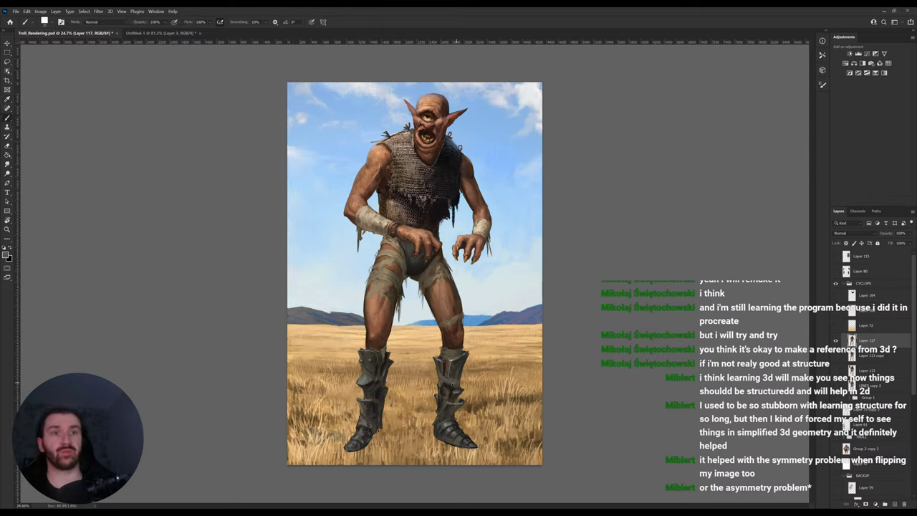
{"action": "left_click_drag", "start_coordinate": [365, 416], "coordinate": [379, 411]}
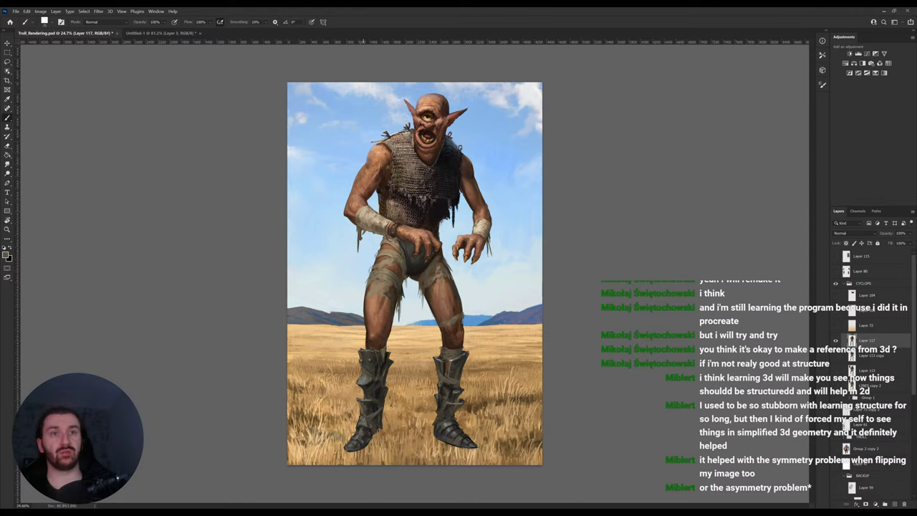
{"action": "left_click_drag", "start_coordinate": [367, 391], "coordinate": [381, 394]}
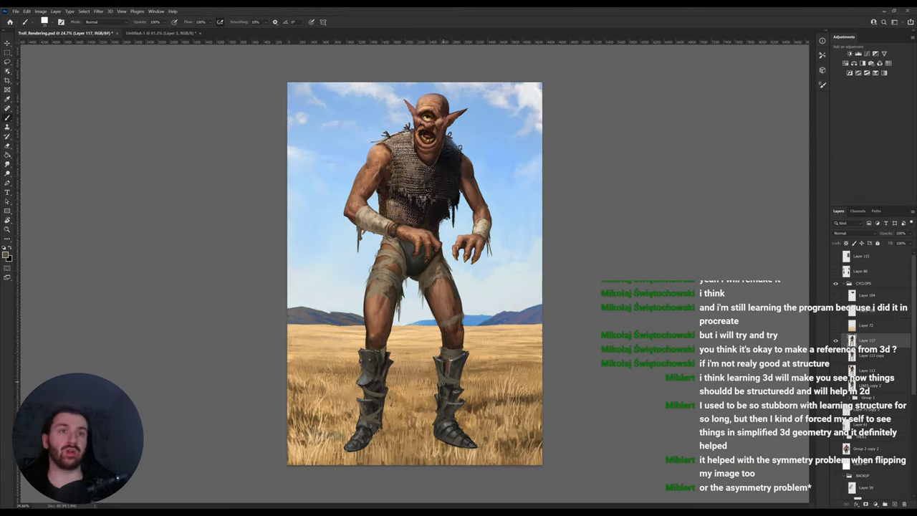
Extend the boot straps towards the ankles and shade them with grey and dark tones sampled from the boots.
{"action": "left_click", "coordinate": [382, 403], "text": "alt"}
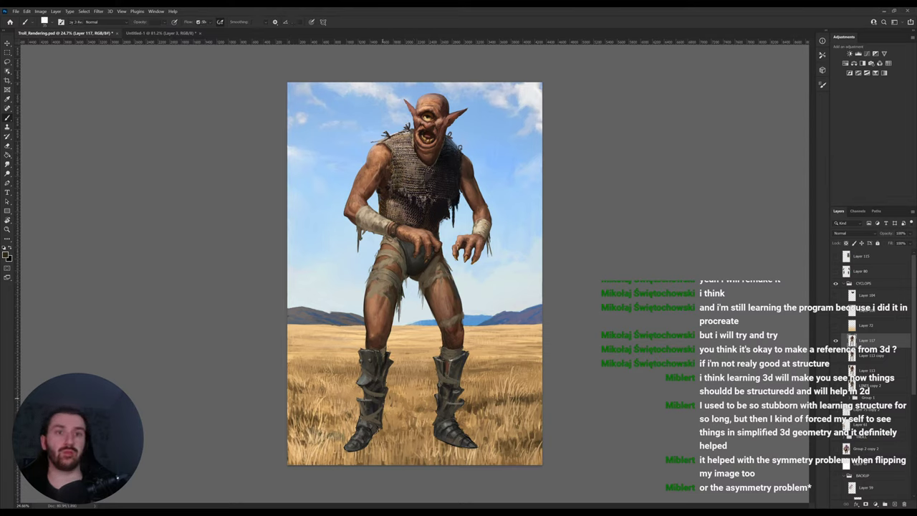
{"action": "left_click", "coordinate": [382, 416], "text": "alt"}
{"action": "left_click", "coordinate": [444, 438], "text": "alt"}
{"action": "left_click", "coordinate": [371, 425], "text": "alt"}
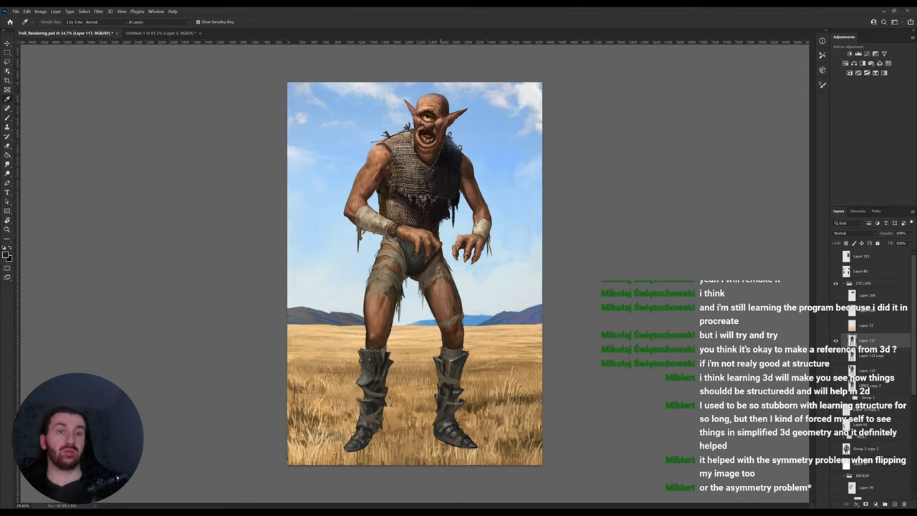
{"action": "left_click_drag", "start_coordinate": [445, 422], "coordinate": [453, 424]}
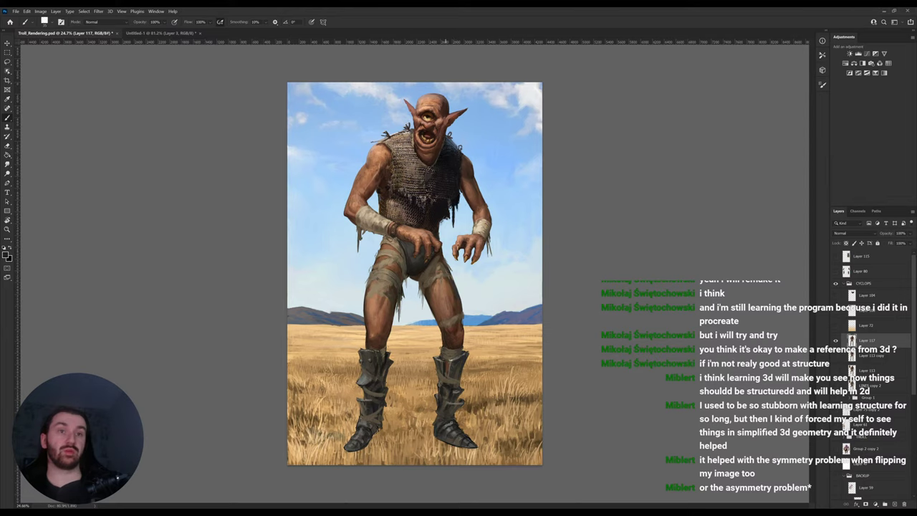
{"action": "left_click", "coordinate": [446, 423], "text": "alt"}
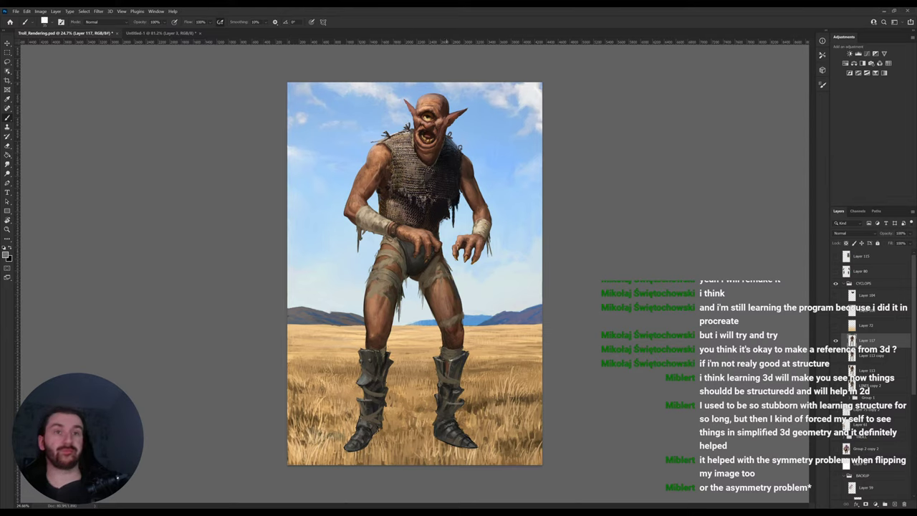
{"action": "left_click", "coordinate": [445, 415], "text": "alt"}
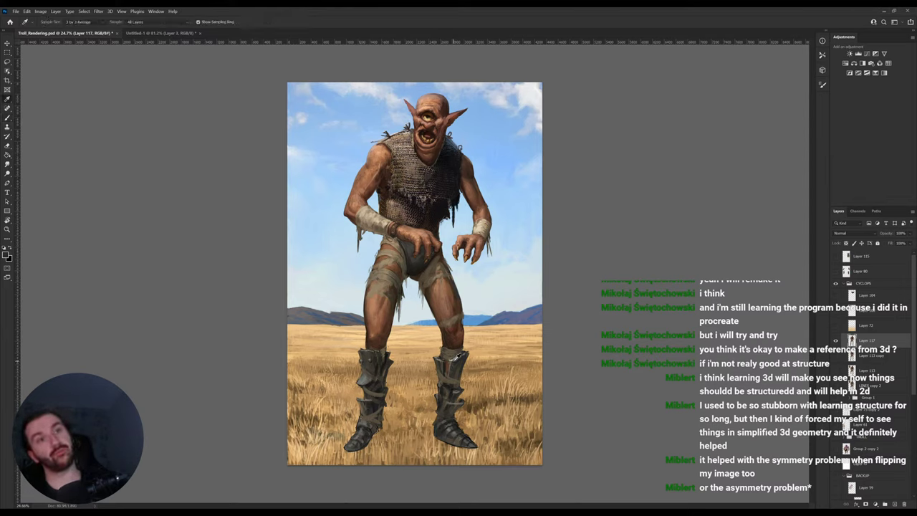
Add pale metal highlights to the lower edge of the left-side boot's shin plate.
{"action": "left_click", "coordinate": [455, 357], "text": "alt"}
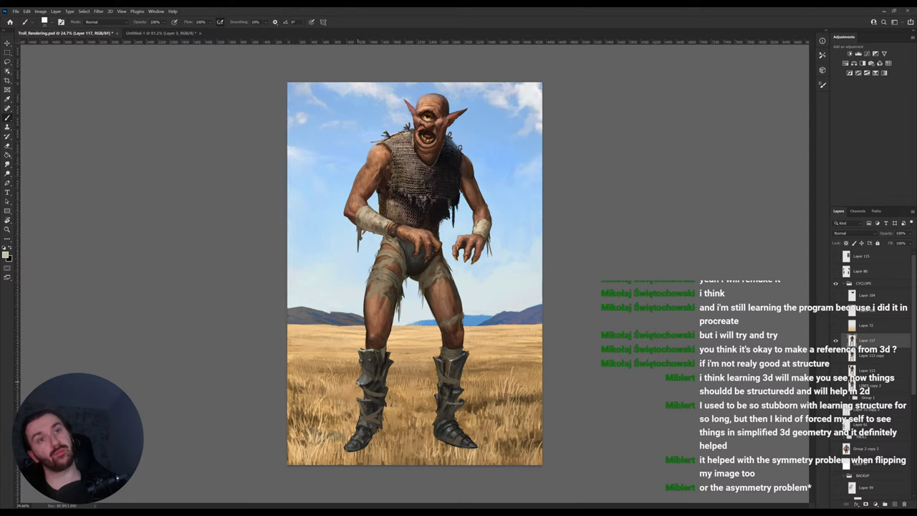
{"action": "left_click", "coordinate": [366, 377], "text": "alt"}
{"action": "left_click", "coordinate": [360, 381], "text": "alt"}
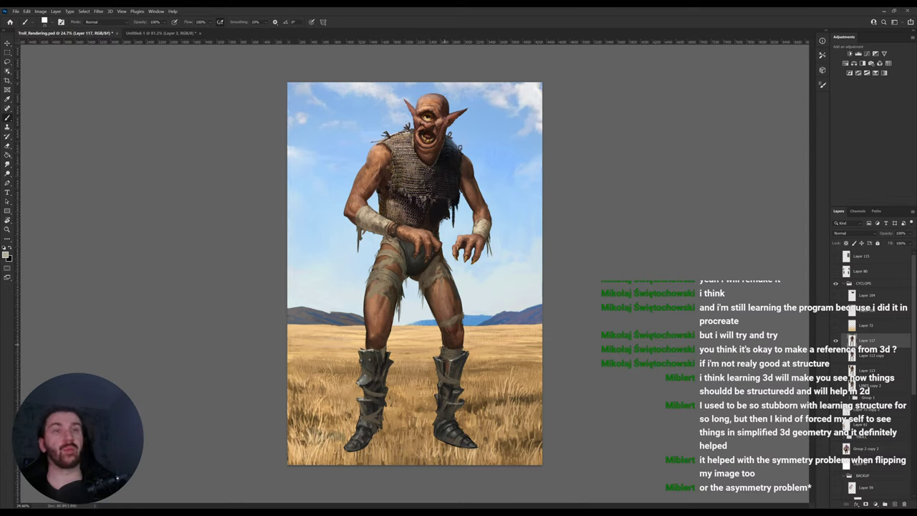
Retouch the left-side hand in front of the hips with light and dark skin tones sampled around it.
{"action": "left_click", "coordinate": [429, 249], "text": "alt"}
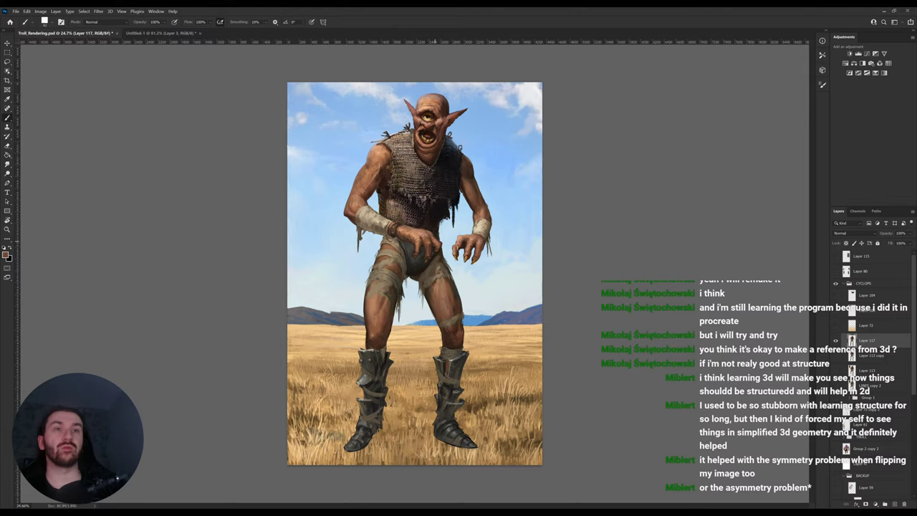
{"action": "left_click", "coordinate": [408, 230], "text": "alt"}
{"action": "key", "text": "r"}
{"action": "left_click_drag", "start_coordinate": [510, 184], "coordinate": [495, 365]}
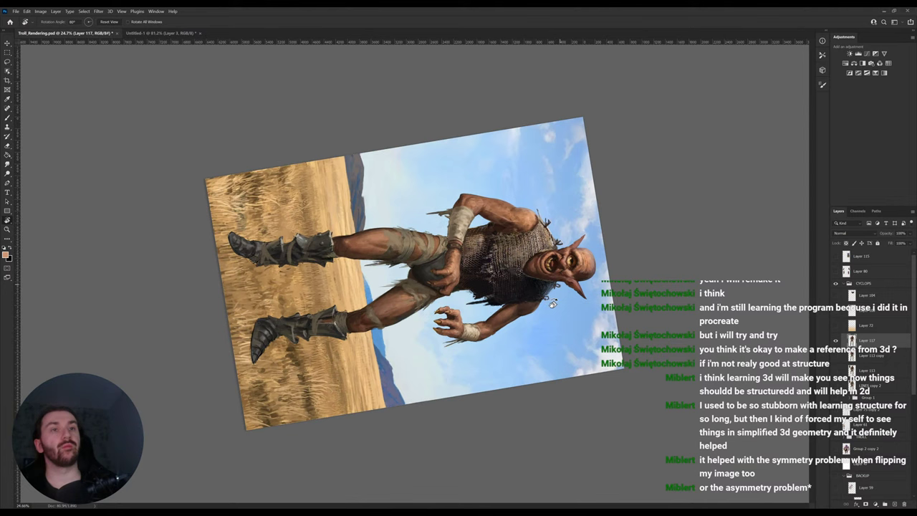
{"action": "left_click", "coordinate": [463, 270], "text": "alt"}
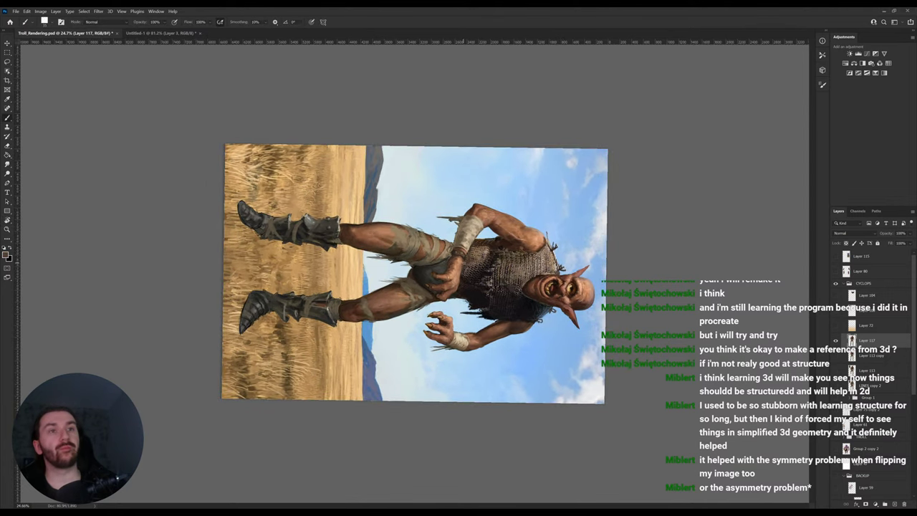
{"action": "key", "text": "r"}
{"action": "left_click_drag", "start_coordinate": [521, 244], "coordinate": [329, 346]}
{"action": "left_click_drag", "start_coordinate": [423, 159], "coordinate": [532, 316]}
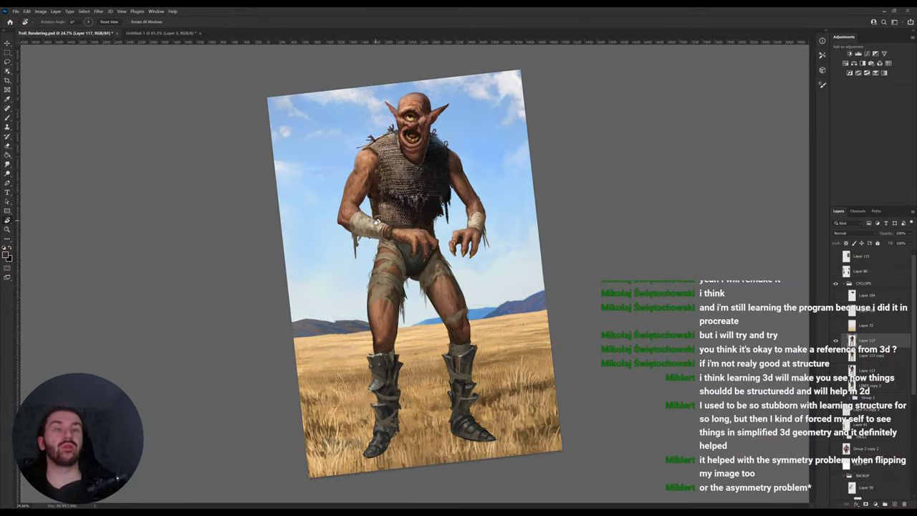
Rough in a torn cloth wrap across the back of the left-side hand using colours sampled from the wrist wraps.
{"action": "scroll", "coordinate": [376, 222], "scroll_direction": "up", "scroll_amount": 3}
{"action": "left_click", "coordinate": [387, 233], "text": "alt"}
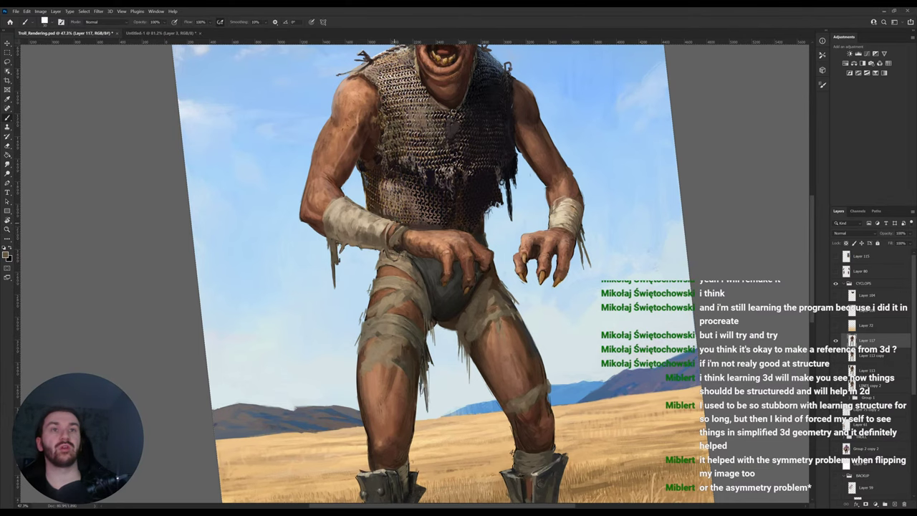
{"action": "key", "text": "r"}
{"action": "left_click_drag", "start_coordinate": [397, 224], "coordinate": [438, 244]}
{"action": "key", "text": "b"}
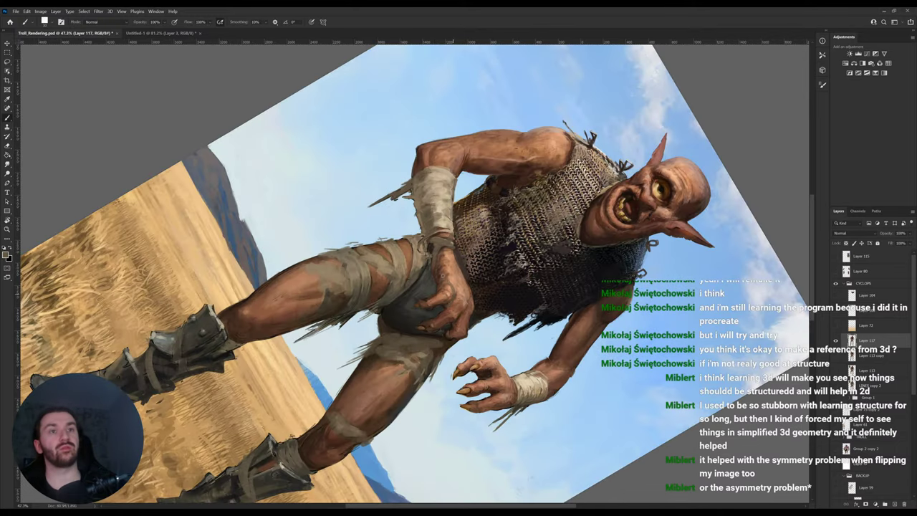
{"action": "mouse_move", "coordinate": [440, 276]}
{"action": "left_mouse_down"}
{"action": "mouse_move", "coordinate": [450, 303]}
{"action": "mouse_move", "coordinate": [449, 295]}
{"action": "mouse_move", "coordinate": [522, 286]}
{"action": "mouse_move", "coordinate": [466, 237]}
{"action": "mouse_move", "coordinate": [493, 231]}
{"action": "mouse_move", "coordinate": [436, 245]}
{"action": "left_mouse_up"}
{"action": "key", "text": "r"}
{"action": "key", "text": "b"}
{"action": "left_click", "coordinate": [363, 242], "text": "alt"}
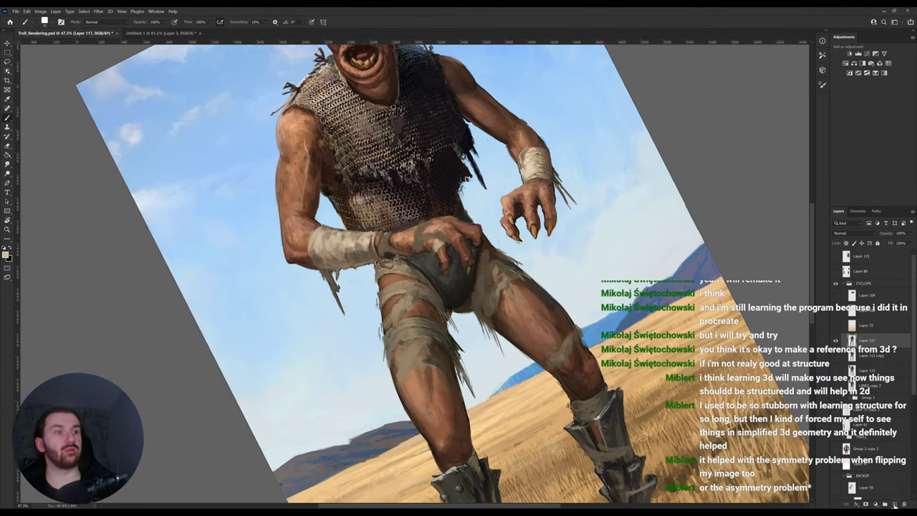
Add a new layer and refine the cloth wrap on the left-side hand with tones sampled from the wrist.
{"action": "left_click", "coordinate": [896, 504]}
{"action": "key", "text": "r"}
{"action": "left_click_drag", "start_coordinate": [478, 228], "coordinate": [491, 257]}
{"action": "key", "text": "b"}
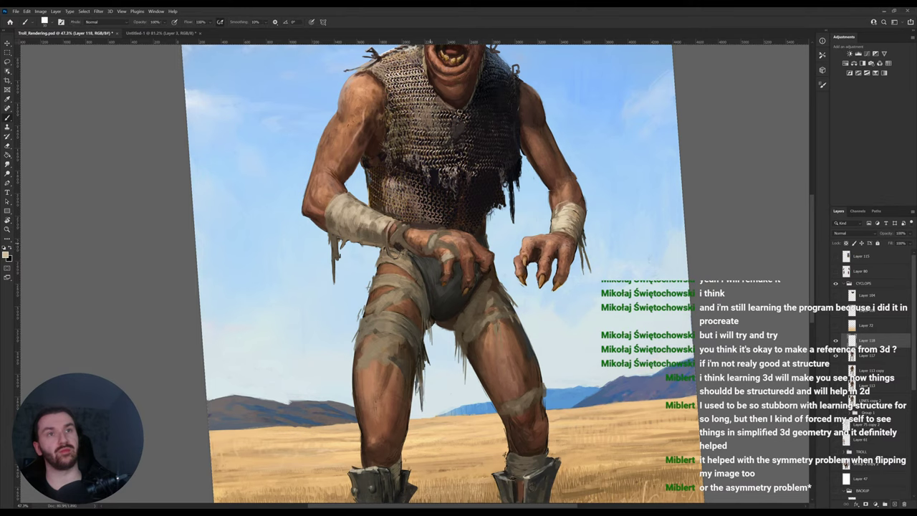
{"action": "left_click", "coordinate": [398, 230], "text": "alt"}
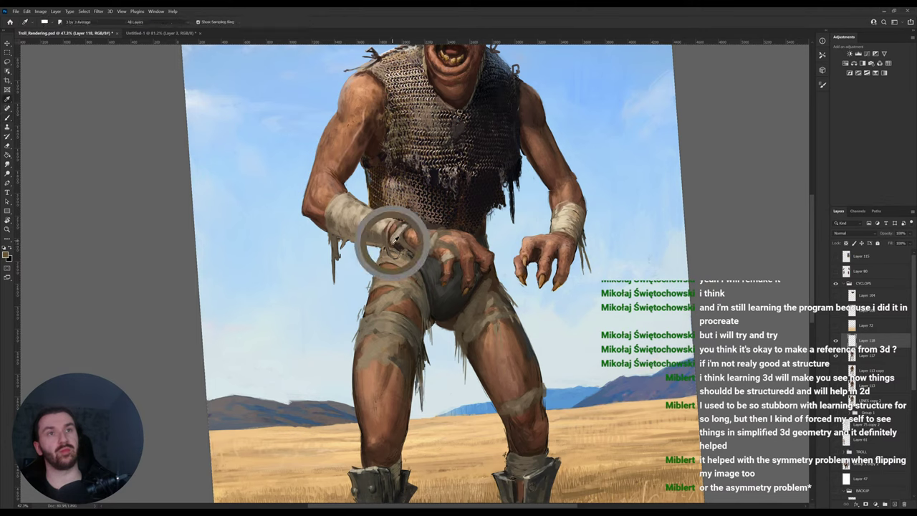
{"action": "left_click", "coordinate": [403, 229], "text": "alt"}
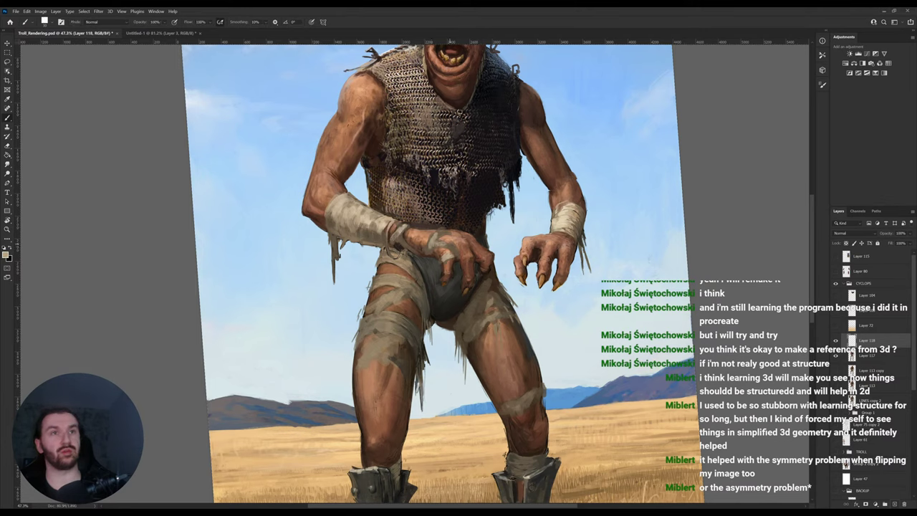
{"action": "left_click_drag", "start_coordinate": [443, 230], "coordinate": [440, 236]}
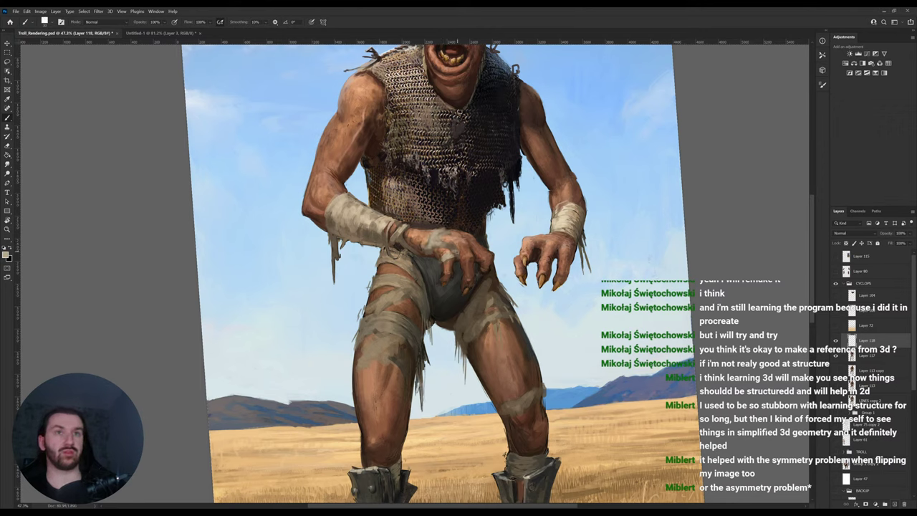
Retouch the torn cloth wrap on the left-side hand with light and shadow tones sampled from the hand.
{"action": "left_click", "coordinate": [438, 248], "text": "alt"}
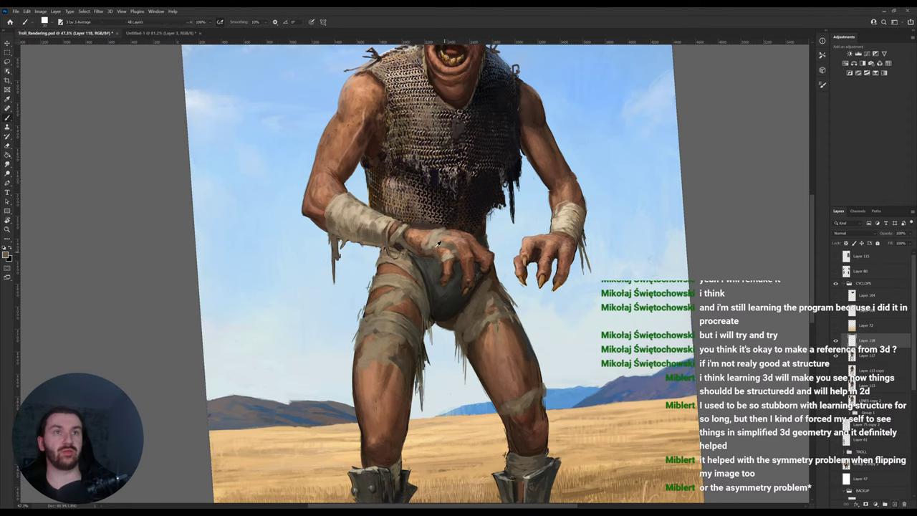
{"action": "left_click", "coordinate": [440, 244], "text": "alt"}
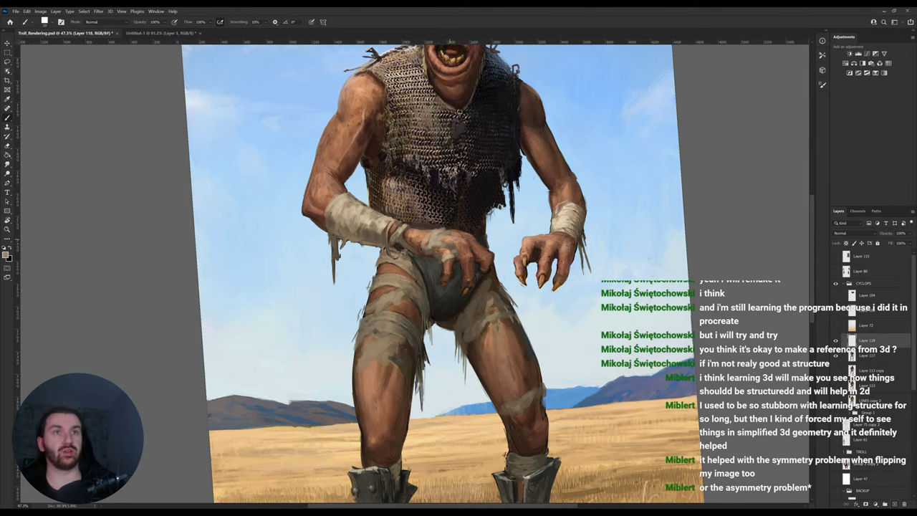
{"action": "left_click", "coordinate": [455, 257], "text": "alt"}
{"action": "left_click", "coordinate": [447, 267], "text": "alt"}
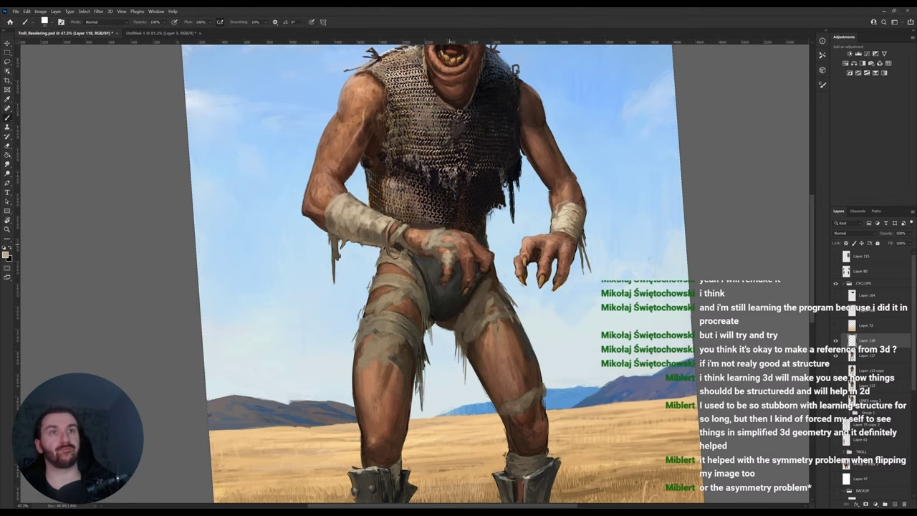
Paint finer edges and folds into the left-side hand's wrap using a smaller brush and tones sampled around the knuckles.
{"action": "key", "text": "r"}
{"action": "left_click_drag", "start_coordinate": [537, 209], "coordinate": [450, 405]}
{"action": "left_click", "coordinate": [439, 313], "text": "alt"}
{"action": "key", "text": "b"}
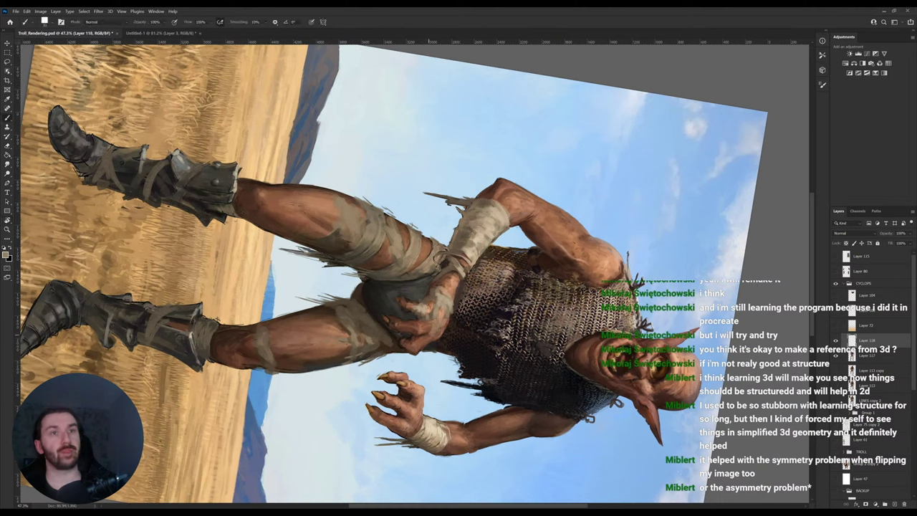
{"action": "left_click", "coordinate": [445, 305], "text": "alt"}
{"action": "left_click_drag", "start_coordinate": [446, 306], "coordinate": [448, 328]}
{"action": "left_click", "coordinate": [438, 294], "text": "alt"}
{"action": "key", "text": "bracketleft"}
{"action": "key", "text": "bracketleft"}
{"action": "key", "text": "bracketleft"}
{"action": "left_click_drag", "start_coordinate": [443, 322], "coordinate": [442, 309]}
{"action": "key", "text": "r"}
{"action": "left_click_drag", "start_coordinate": [544, 301], "coordinate": [453, 212]}
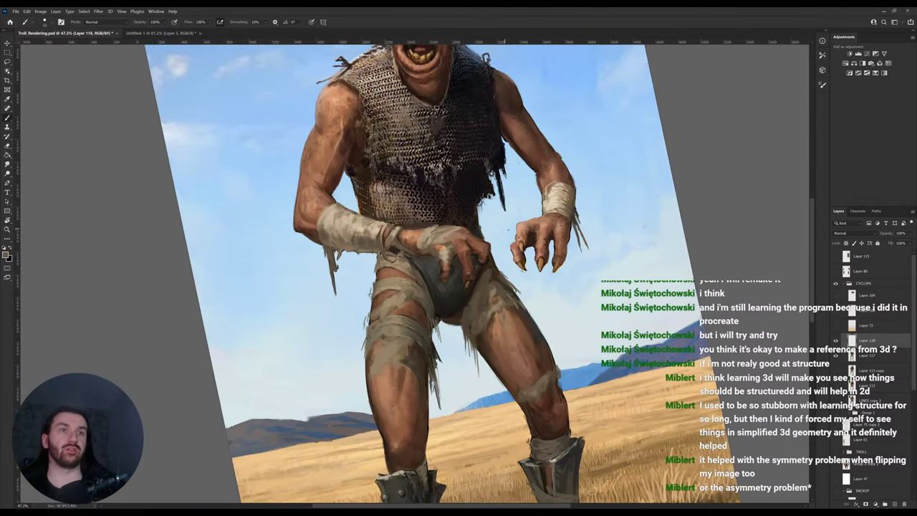
{"action": "left_click_drag", "start_coordinate": [528, 244], "coordinate": [532, 235]}
{"action": "key", "text": "r"}
{"action": "left_click_drag", "start_coordinate": [589, 211], "coordinate": [607, 249]}
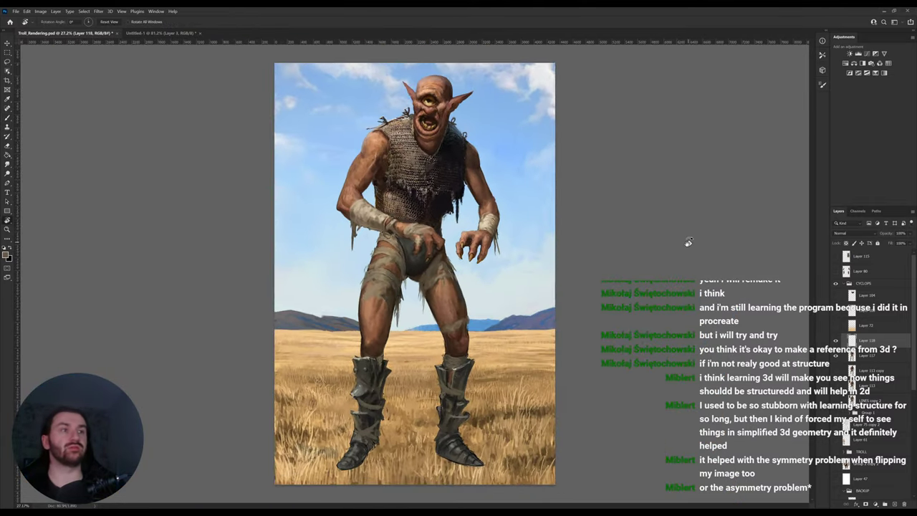
Compare the painting with Layer 118 hidden and shown to judge the new hand wrap.
{"action": "left_click", "coordinate": [836, 341]}
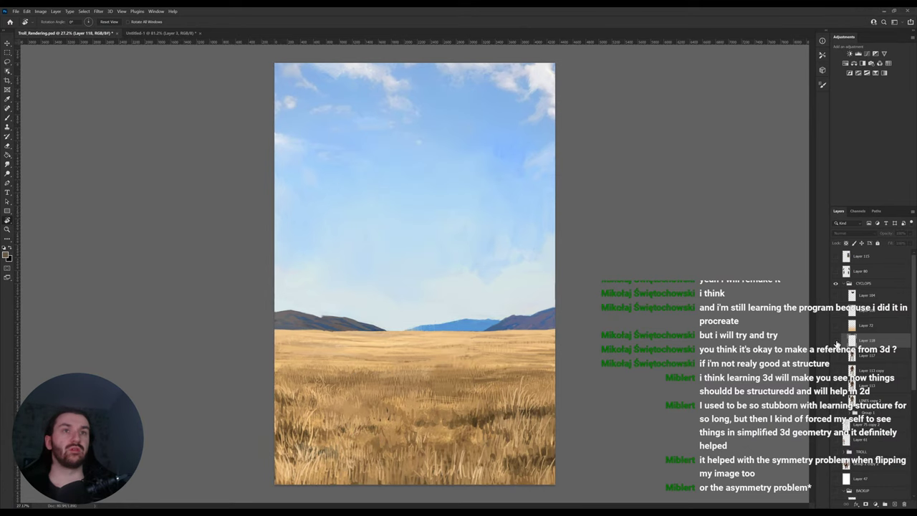
{"action": "left_click", "coordinate": [837, 369]}
{"action": "left_click", "coordinate": [837, 369]}
{"action": "left_click", "coordinate": [836, 356]}
{"action": "left_click", "coordinate": [837, 341]}
{"action": "left_click", "coordinate": [836, 342]}
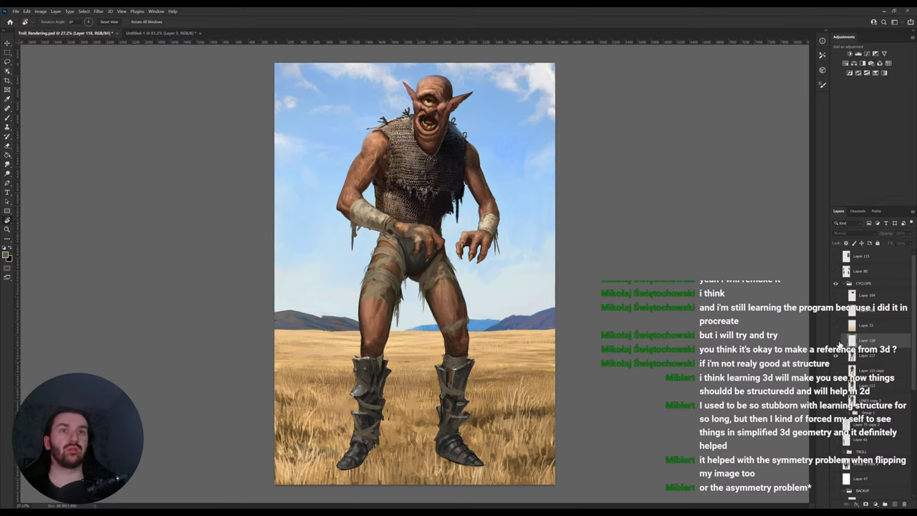
{"action": "left_click", "coordinate": [837, 342]}
{"action": "left_click", "coordinate": [836, 343]}
{"action": "left_click", "coordinate": [836, 343]}
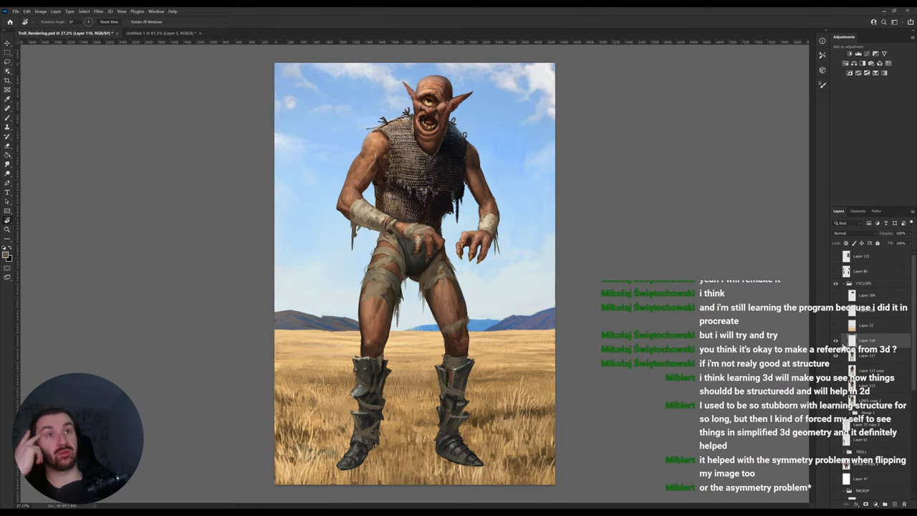
Touch up the right-side wrist wrap and hand with sampled cloth tones, erasing the excess.
{"action": "key", "text": "b"}
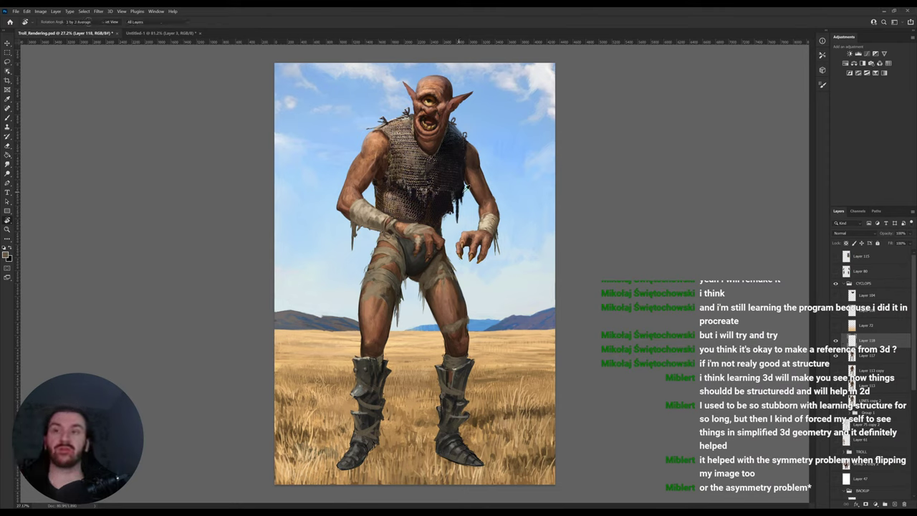
{"action": "left_click", "coordinate": [486, 227], "text": "alt"}
{"action": "key", "text": "bracketright"}
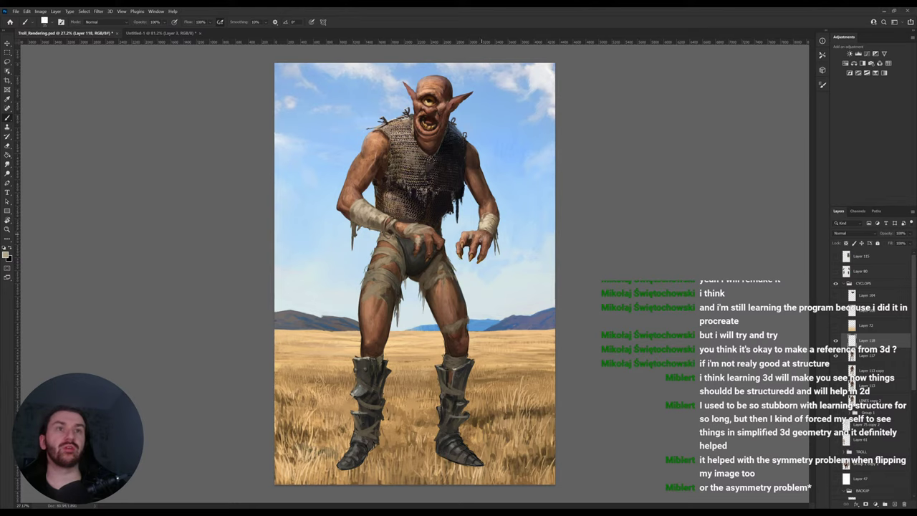
{"action": "left_click", "coordinate": [479, 235], "text": "alt"}
{"action": "key", "text": "e"}
{"action": "key", "text": "b"}
{"action": "left_click", "coordinate": [489, 227], "text": "alt"}
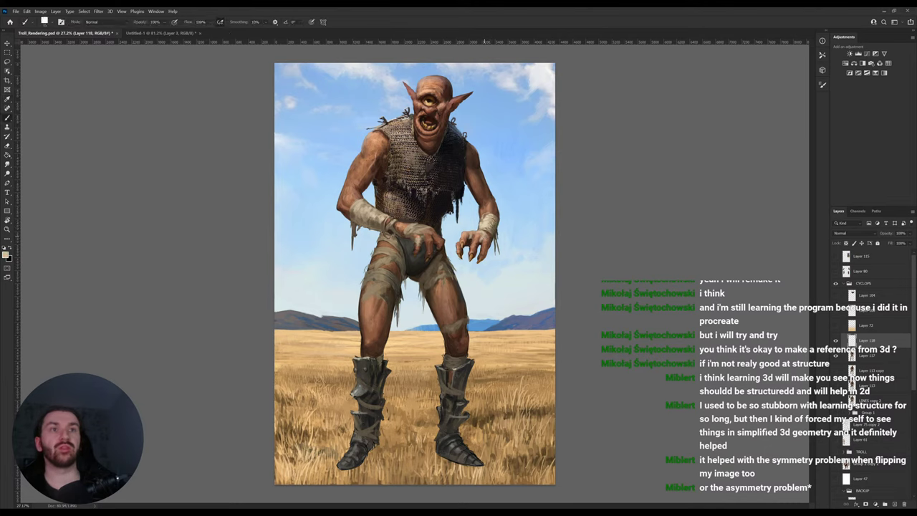
Paint torn cloth strips hanging from the lower edge of the left-side forearm wrap with colours sampled from the wrap.
{"action": "key", "text": "alt"}
{"action": "left_click", "coordinate": [394, 230], "text": "alt"}
{"action": "left_click", "coordinate": [358, 207], "text": "alt"}
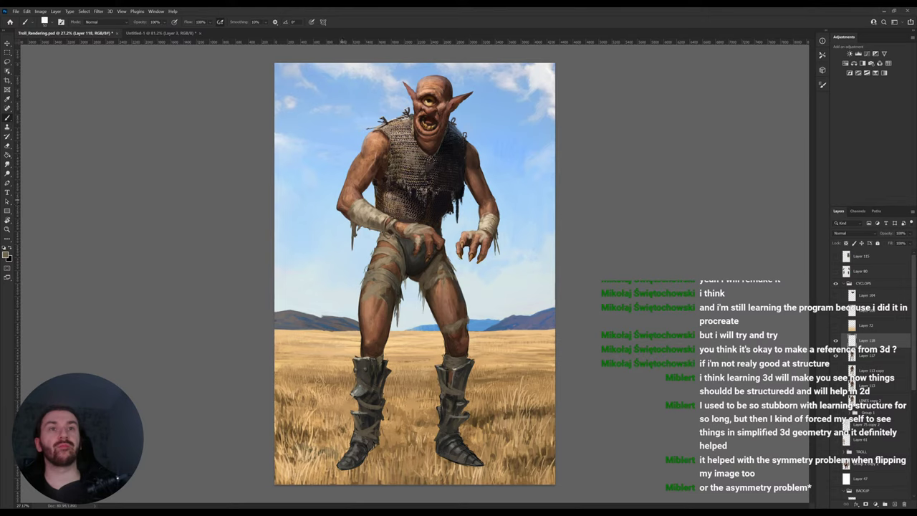
{"action": "left_click", "coordinate": [375, 224], "text": "alt"}
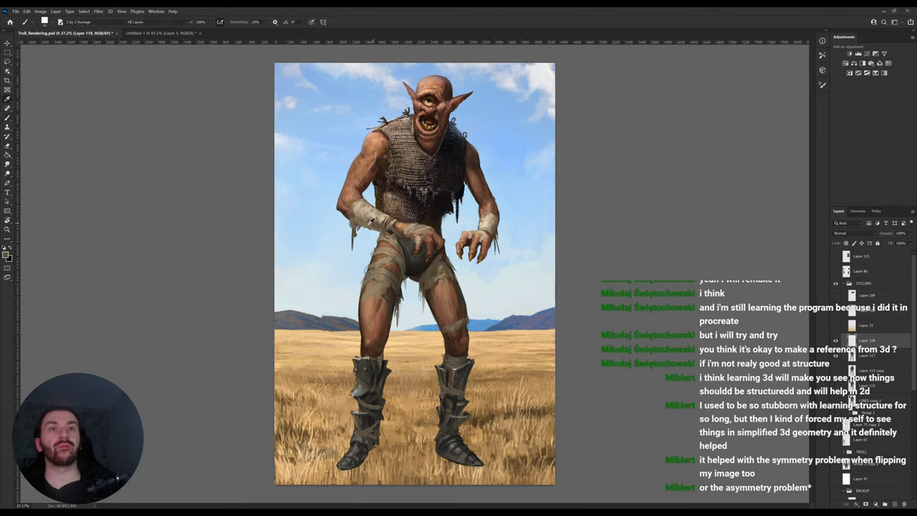
{"action": "key", "text": "alt"}
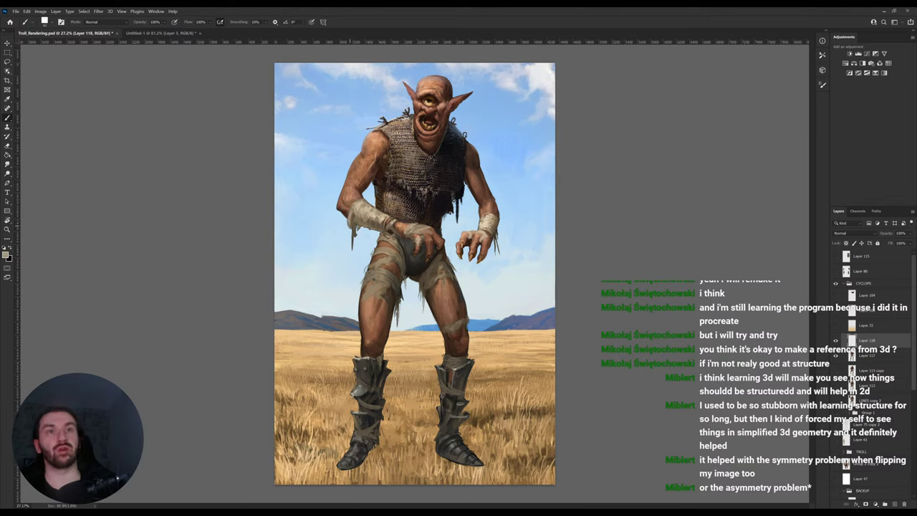
{"action": "left_click", "coordinate": [378, 224], "text": "alt"}
{"action": "key", "text": "e"}
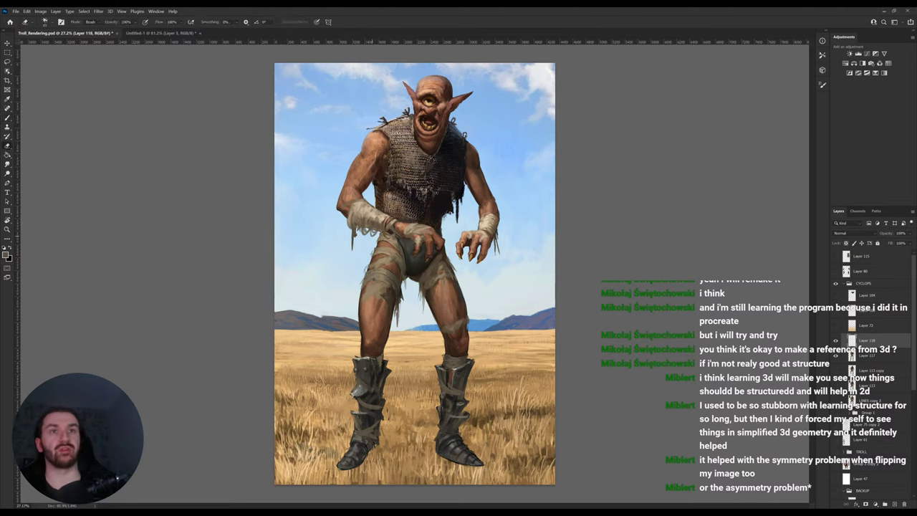
Refine the left-side forearm wrap's fringe by alternately painting and erasing frayed strips down from the elbow end.
{"action": "key", "text": "b"}
{"action": "left_click", "coordinate": [373, 223], "text": "alt"}
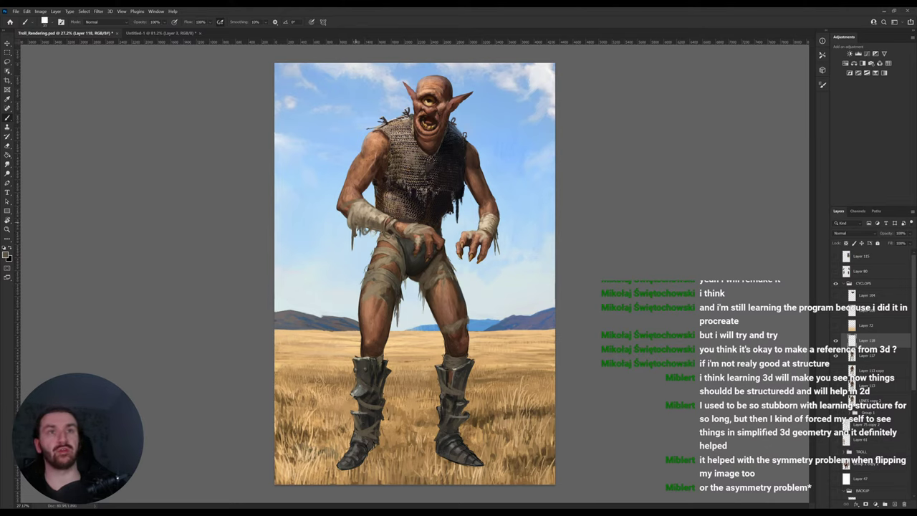
{"action": "key", "text": "e"}
{"action": "key", "text": "b"}
{"action": "key", "text": "e"}
{"action": "key", "text": "b"}
{"action": "left_click", "coordinate": [352, 220], "text": "alt"}
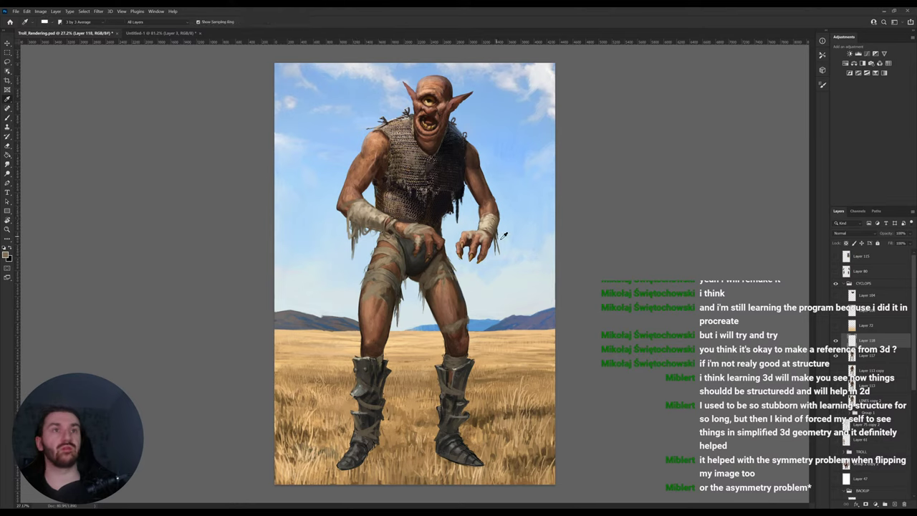
Add frayed strips to the right-side wrist wrap and the right-side knee wrap with colours sampled from the cloth.
{"action": "key", "text": "b"}
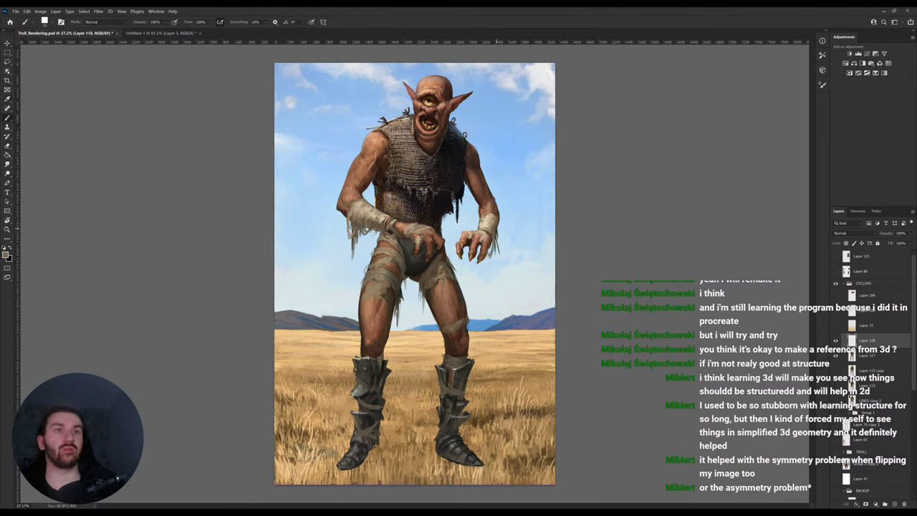
{"action": "left_click", "coordinate": [484, 221], "text": "alt"}
{"action": "left_click", "coordinate": [490, 231], "text": "alt"}
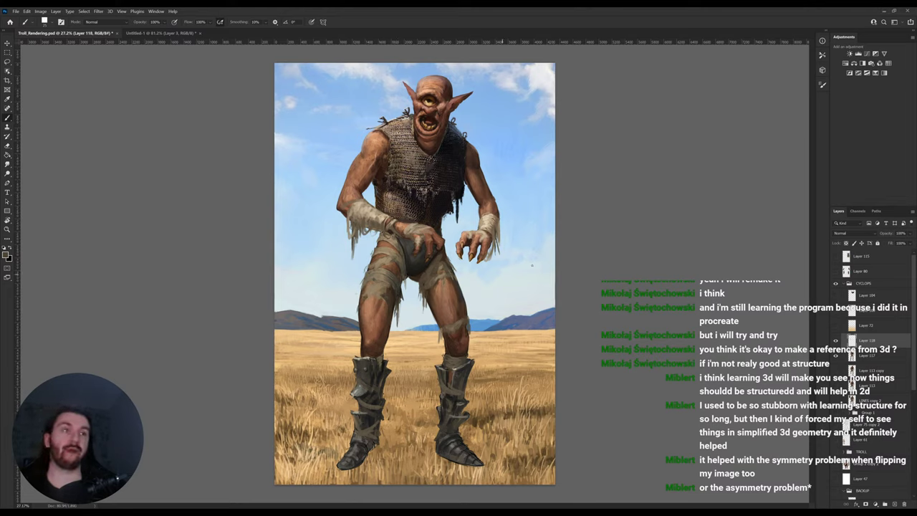
Check the hidden reference layers, display the cyclops sprite and eye references, and compare the upper body with the sprite.
{"action": "left_click", "coordinate": [835, 272]}
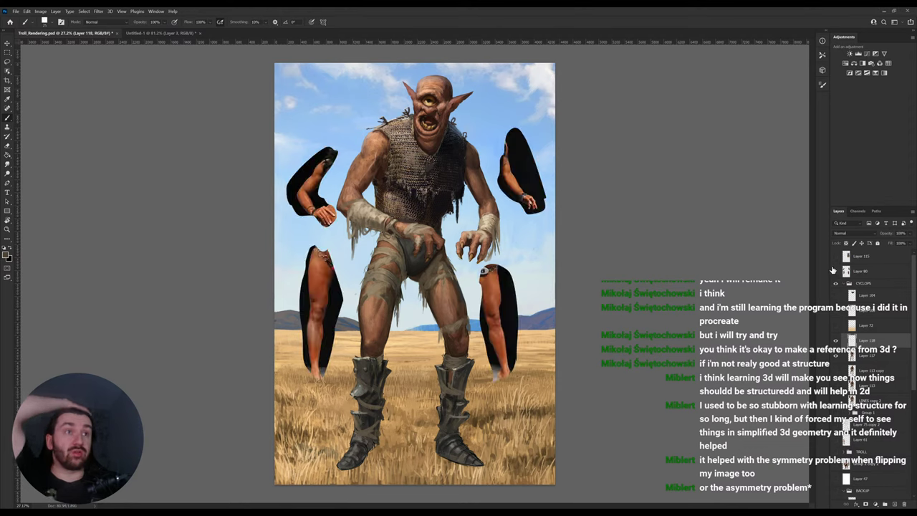
{"action": "left_click", "coordinate": [835, 272]}
{"action": "left_click", "coordinate": [835, 259]}
{"action": "left_click", "coordinate": [836, 260]}
{"action": "left_click", "coordinate": [836, 311]}
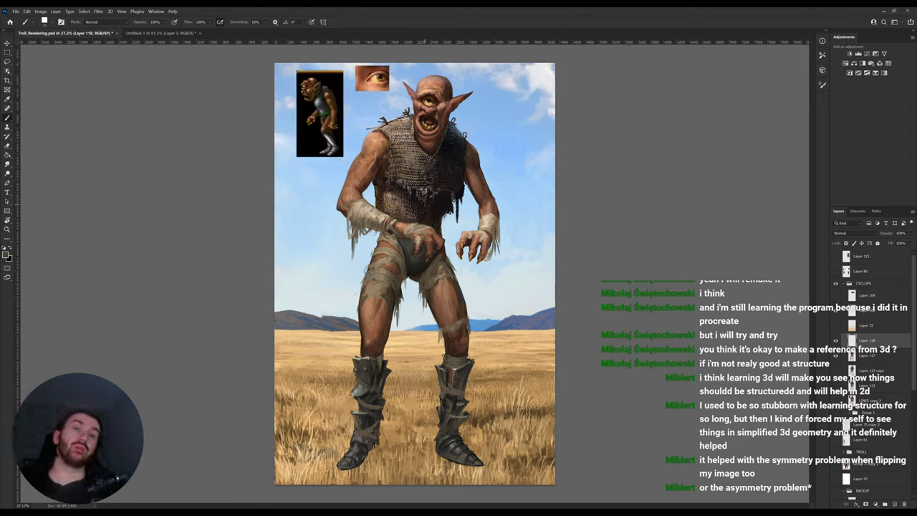
{"action": "key", "text": "z"}
{"action": "left_click", "coordinate": [443, 210]}
{"action": "left_click_drag", "start_coordinate": [437, 256], "coordinate": [452, 345]}
{"action": "left_click", "coordinate": [433, 303]}
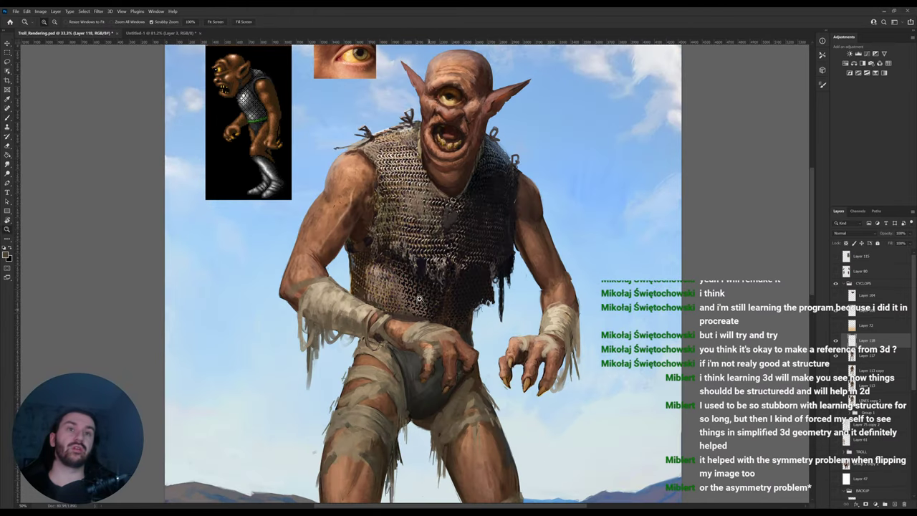
{"action": "key", "text": "ctrl+0"}
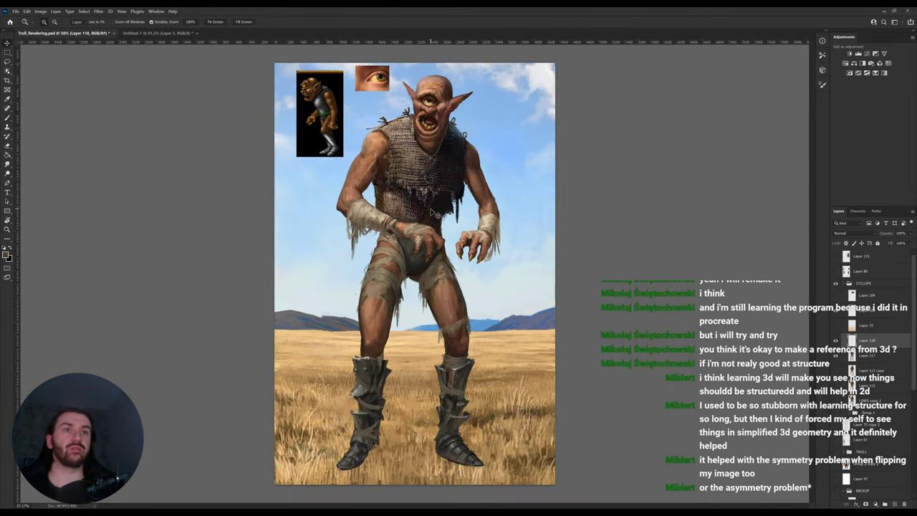
Reshape the ragged lower hem of the chainmail on Layer 117 with dark paint strokes and the eraser.
{"action": "key", "text": "b"}
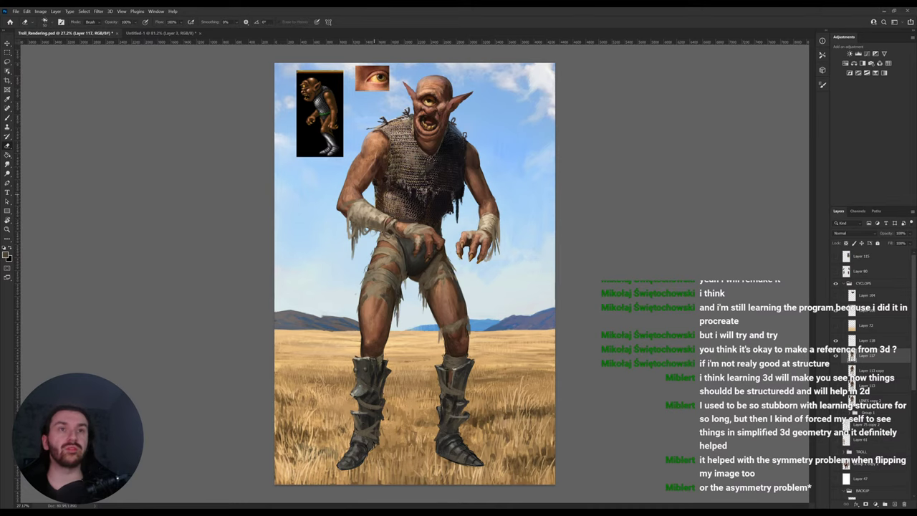
{"action": "key", "text": "b"}
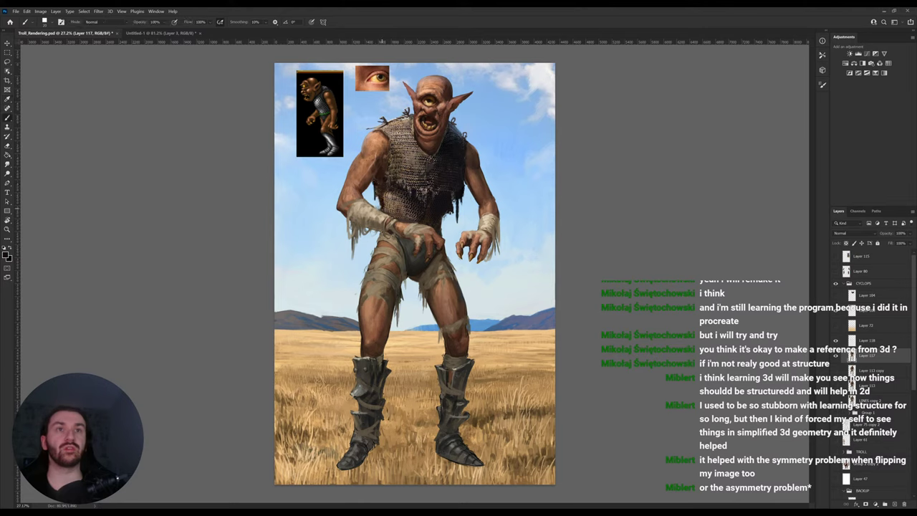
{"action": "key", "text": "e"}
{"action": "left_click_drag", "start_coordinate": [446, 209], "coordinate": [442, 215]}
{"action": "key", "text": "b"}
{"action": "key", "text": "b"}
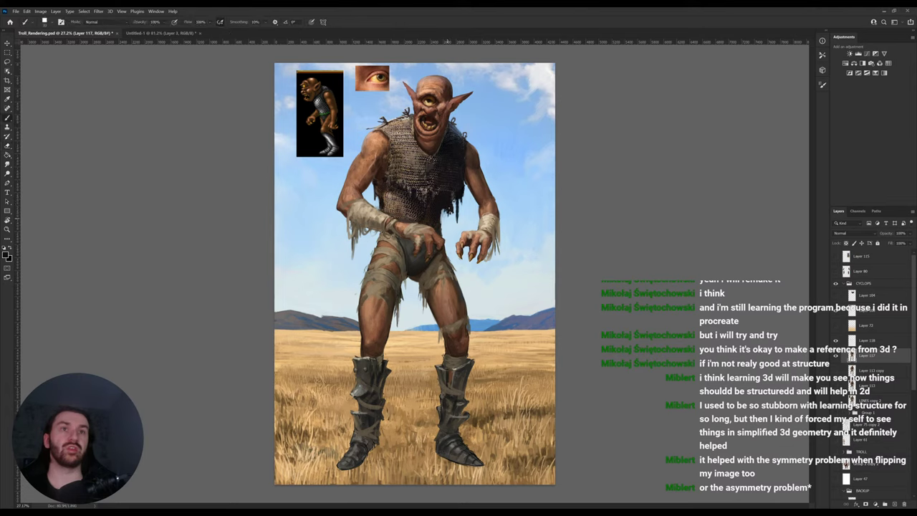
{"action": "key", "text": "e"}
{"action": "key", "text": "b"}
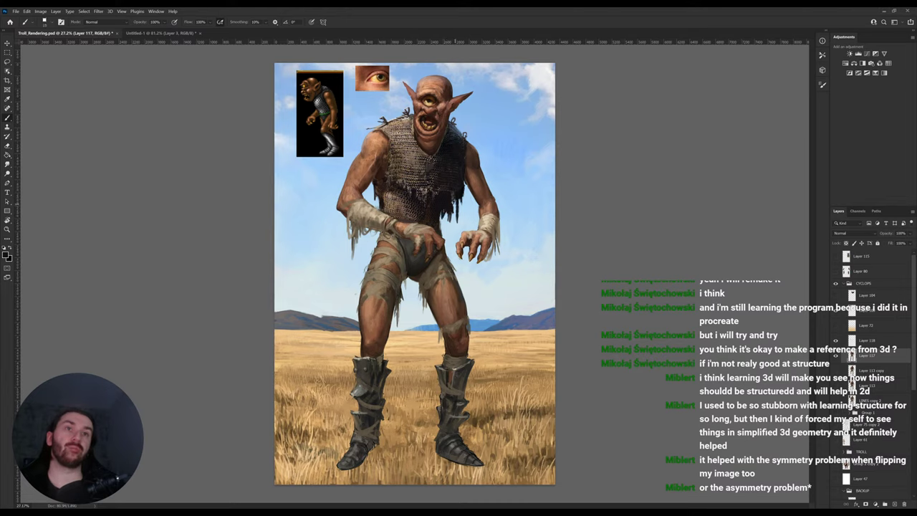
Paint lighter links and grey tones into the lower chainmail with colours sampled from the mail and the right-side boot.
{"action": "key", "text": "i"}
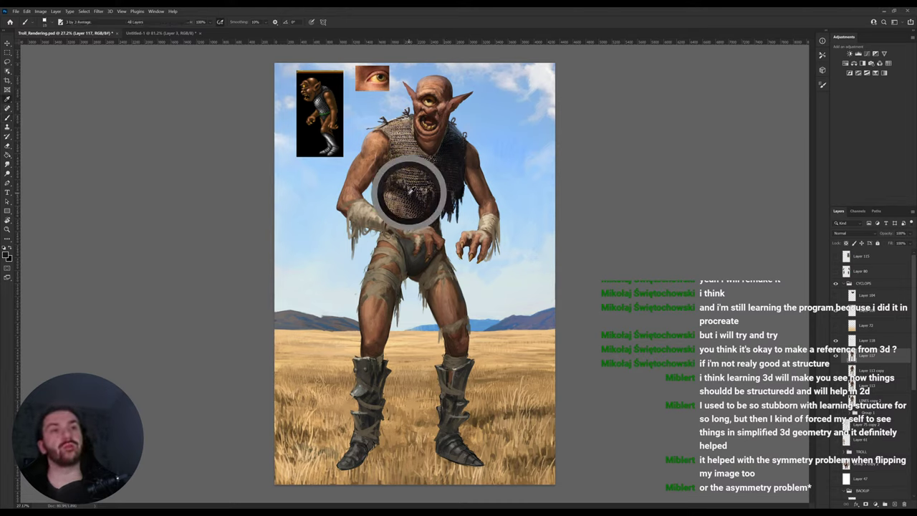
{"action": "left_click", "coordinate": [411, 191]}
{"action": "key", "text": "b"}
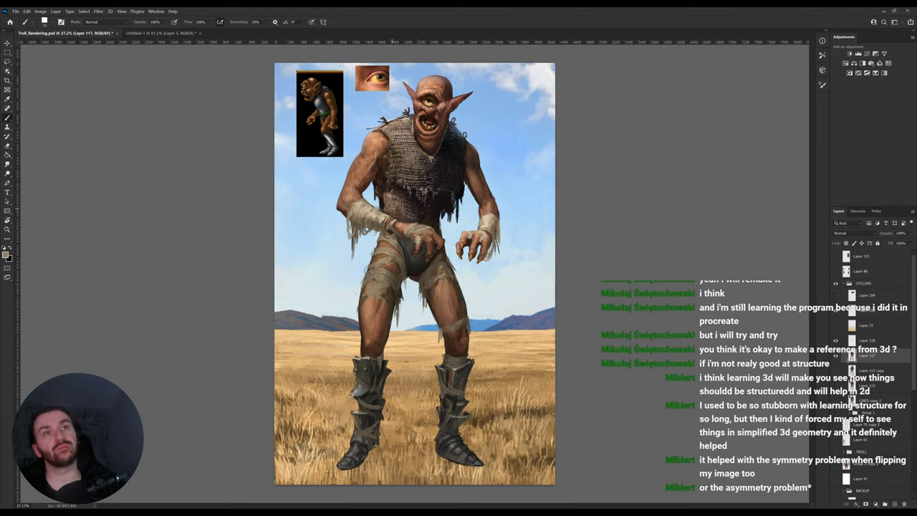
{"action": "key", "text": "i"}
{"action": "left_click", "coordinate": [444, 376]}
{"action": "key", "text": "b"}
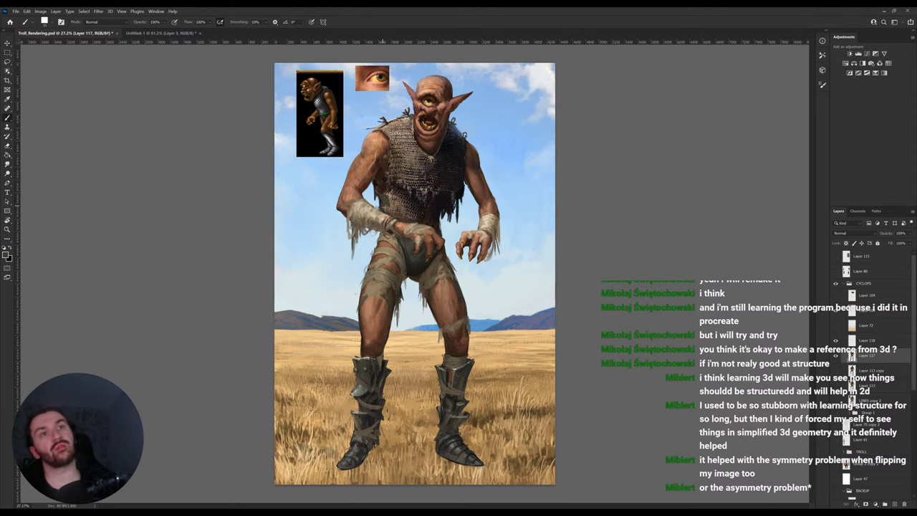
{"action": "left_click", "coordinate": [387, 204], "text": "alt"}
{"action": "left_click", "coordinate": [382, 198], "text": "alt"}
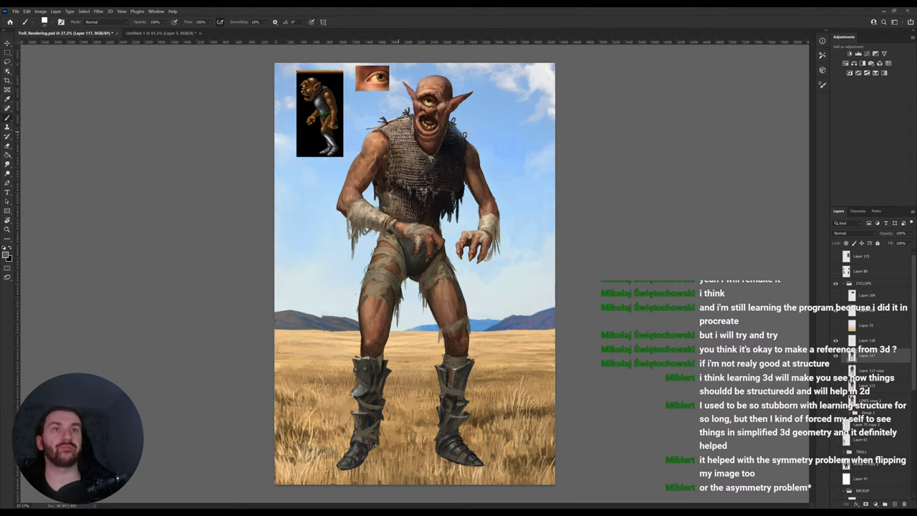
Retouch the chainmail across the chest and shoulders with light and dark tones sampled from the mail.
{"action": "left_click", "coordinate": [399, 128], "text": "alt"}
{"action": "left_click", "coordinate": [408, 136], "text": "alt"}
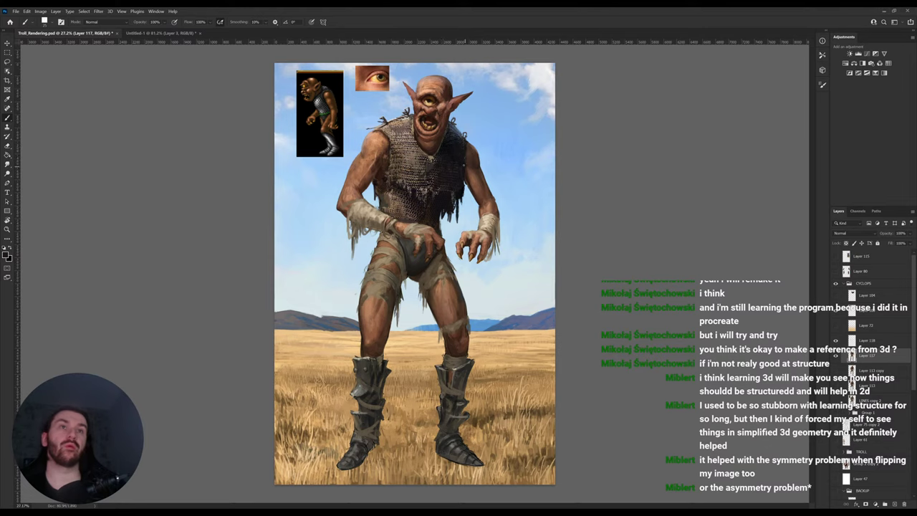
{"action": "left_click", "coordinate": [460, 157], "text": "alt"}
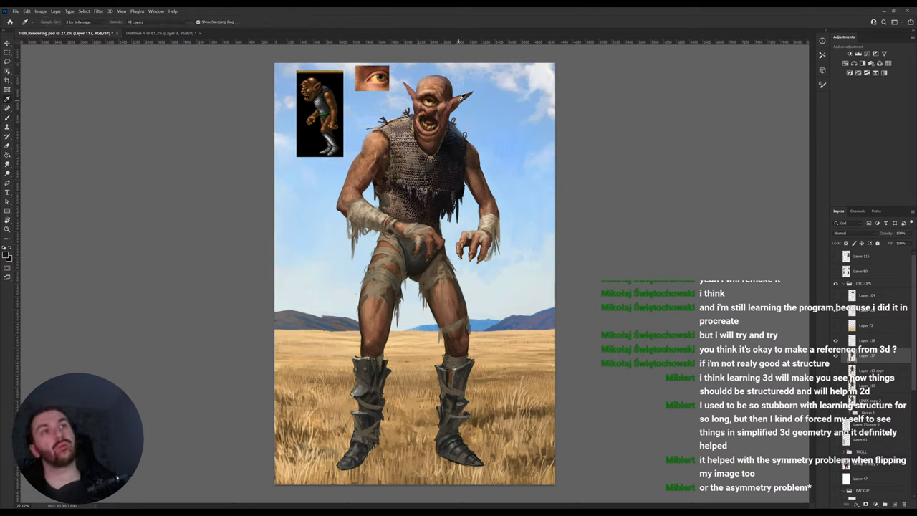
Lasso the cyclops's right-side ear on Layer 117 and warp it in two passes into a slimmer, curved point.
{"action": "key", "text": "l"}
{"action": "mouse_move", "coordinate": [468, 117]}
{"action": "left_mouse_down"}
{"action": "mouse_move", "coordinate": [448, 115]}
{"action": "mouse_move", "coordinate": [459, 95]}
{"action": "mouse_move", "coordinate": [487, 112]}
{"action": "left_mouse_up"}
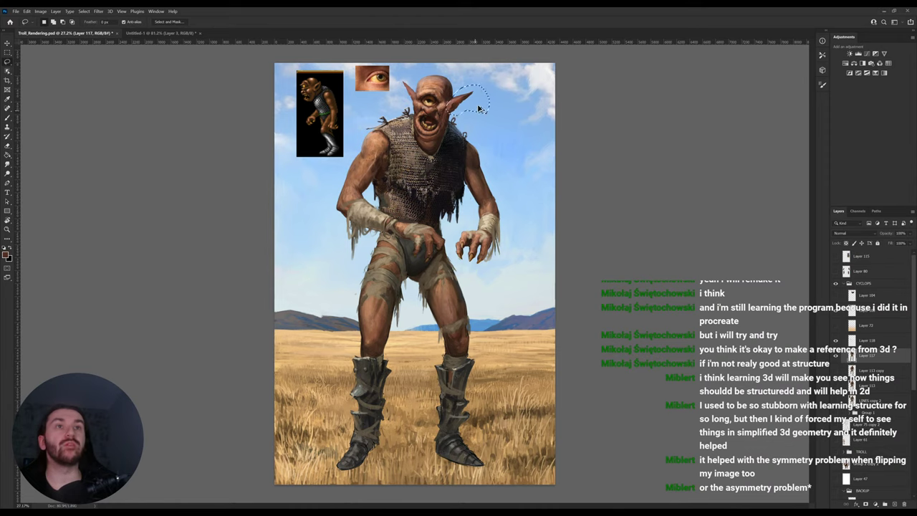
{"action": "key", "text": "ctrl+t"}
{"action": "left_click", "coordinate": [493, 165]}
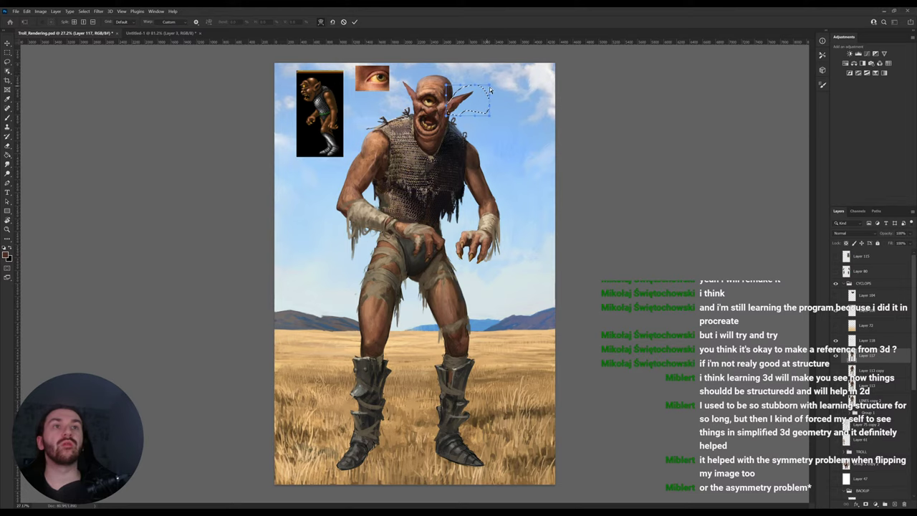
{"action": "mouse_move", "coordinate": [489, 86]}
{"action": "left_mouse_down"}
{"action": "mouse_move", "coordinate": [432, 55]}
{"action": "mouse_move", "coordinate": [457, 96]}
{"action": "left_mouse_up"}
{"action": "key", "text": "Return"}
{"action": "key", "text": "ctrl+d"}
{"action": "mouse_move", "coordinate": [466, 109]}
{"action": "left_mouse_down"}
{"action": "mouse_move", "coordinate": [448, 111]}
{"action": "mouse_move", "coordinate": [485, 111]}
{"action": "left_mouse_up"}
{"action": "key", "text": "ctrl+t"}
{"action": "right_click", "coordinate": [471, 99]}
{"action": "left_click", "coordinate": [487, 137]}
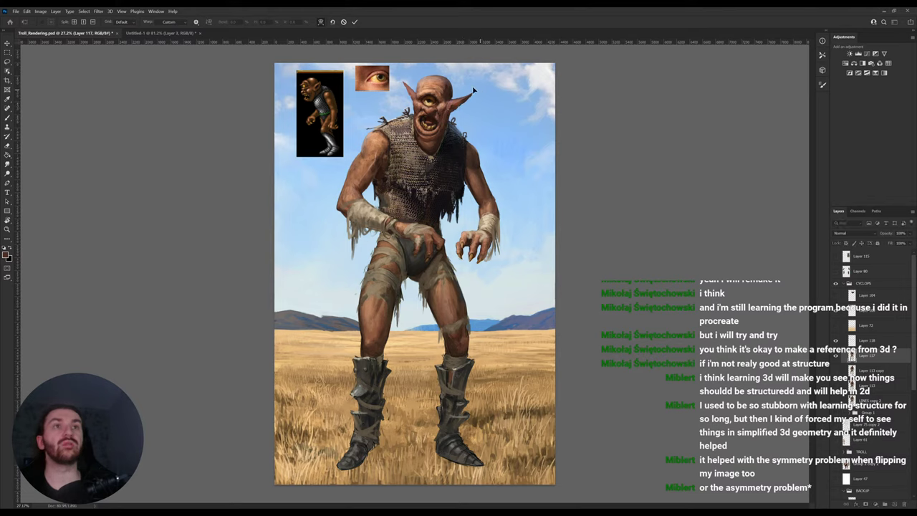
{"action": "key", "text": "Return"}
Lasso the cyclops's left-side ear and warp its shape slightly inward toward the head.
{"action": "key", "text": "l"}
{"action": "mouse_move", "coordinate": [399, 76]}
{"action": "left_mouse_down"}
{"action": "mouse_move", "coordinate": [421, 88]}
{"action": "mouse_move", "coordinate": [416, 114]}
{"action": "mouse_move", "coordinate": [401, 78]}
{"action": "left_mouse_up"}
{"action": "key", "text": "ctrl+t"}
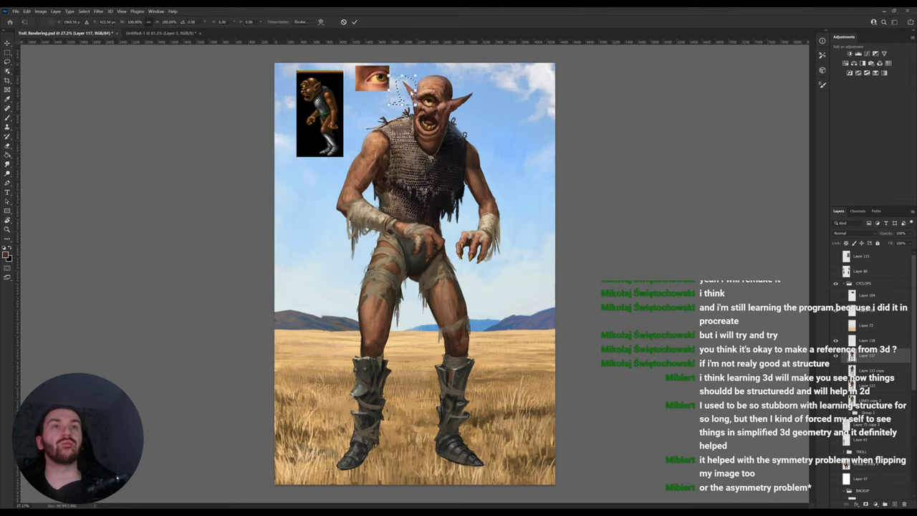
{"action": "left_click", "coordinate": [425, 139]}
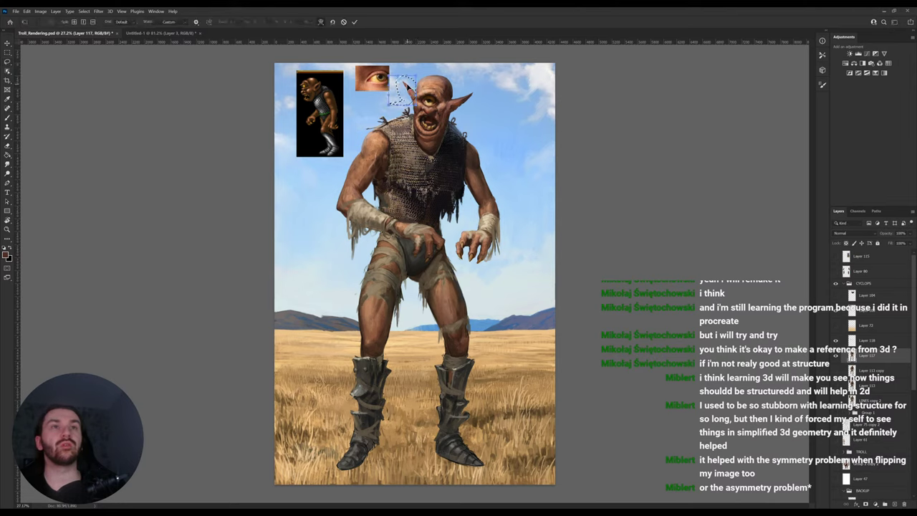
{"action": "left_click_drag", "start_coordinate": [410, 94], "coordinate": [413, 94]}
{"action": "key", "text": "Return"}
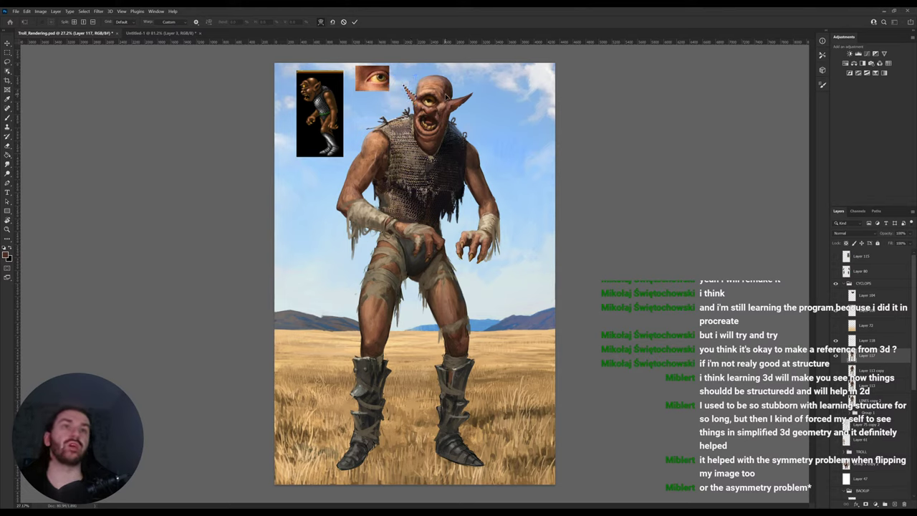
{"action": "key", "text": "Return"}
Clean up and repaint the tips of both ears with skin tones sampled from the ear.
{"action": "key", "text": "b"}
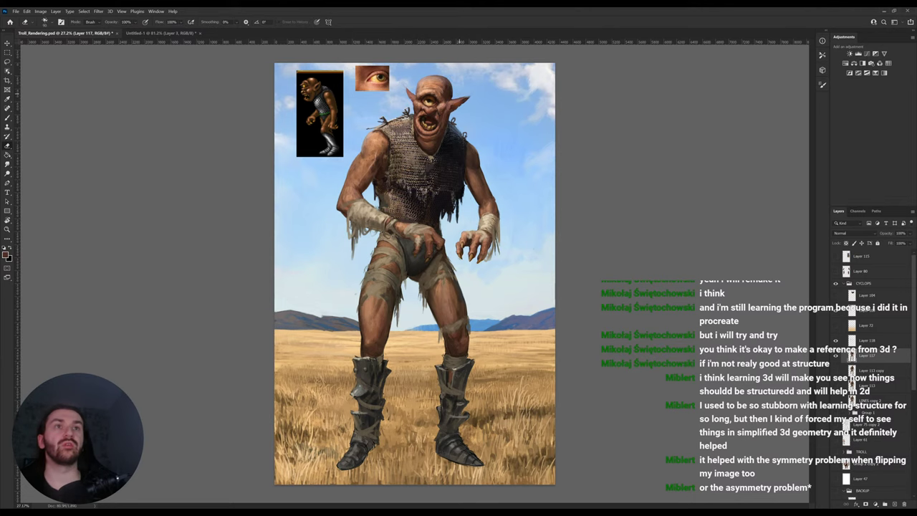
{"action": "key", "text": "r"}
{"action": "left_click_drag", "start_coordinate": [402, 82], "coordinate": [635, 240]}
{"action": "key", "text": "z"}
{"action": "key", "text": "b"}
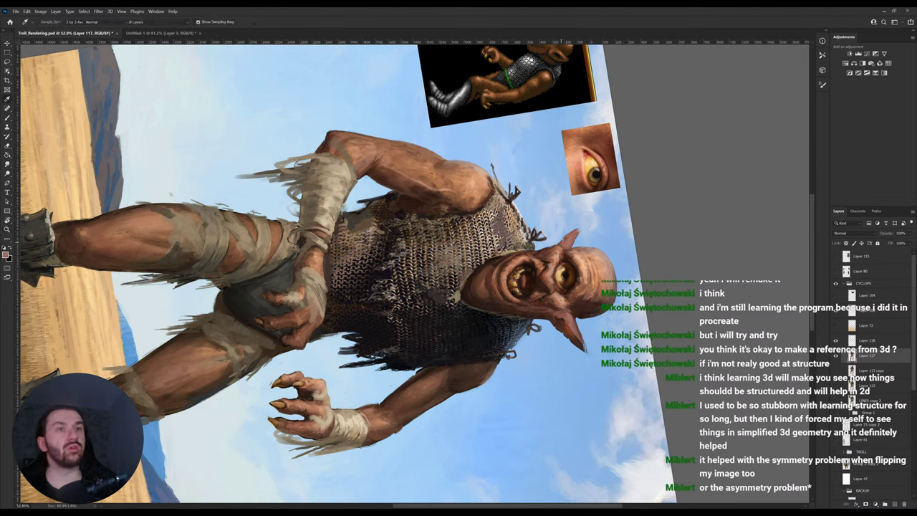
{"action": "key", "text": "e"}
{"action": "key", "text": "b"}
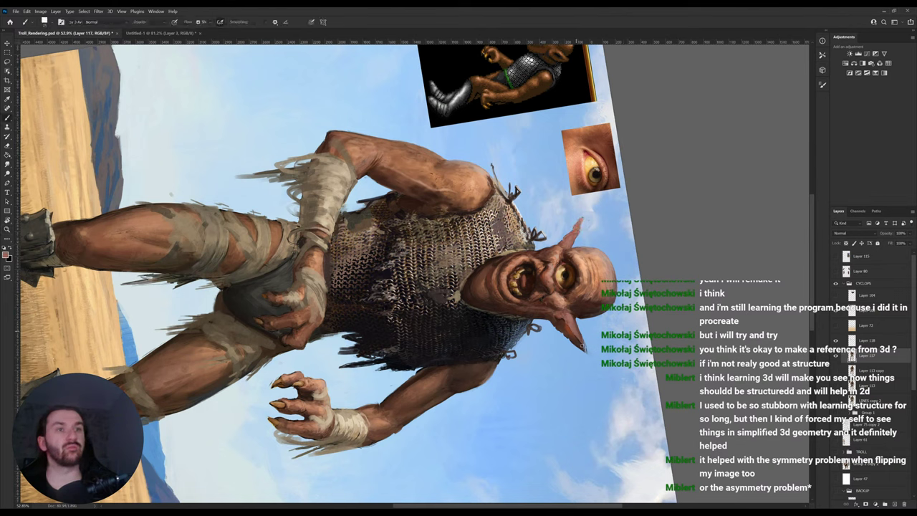
{"action": "left_click", "coordinate": [581, 345], "text": "alt"}
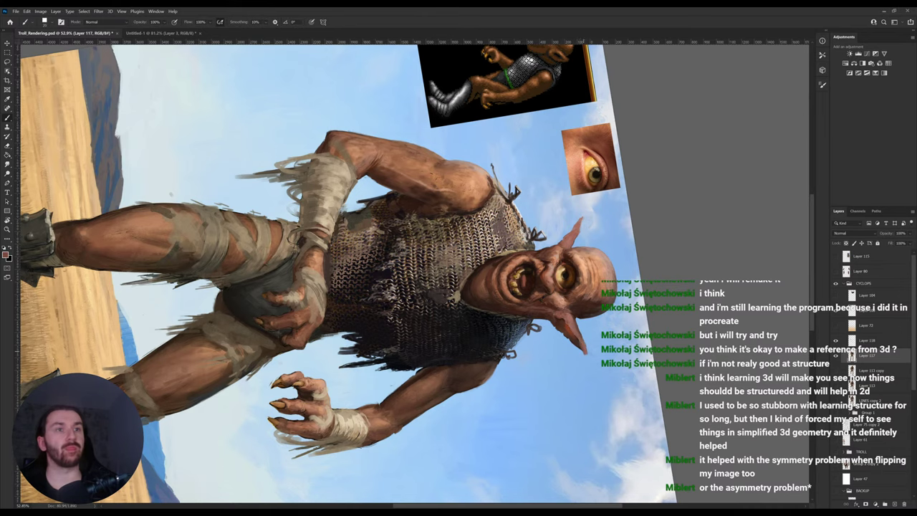
{"action": "left_click", "coordinate": [584, 350], "text": "alt"}
{"action": "mouse_move", "coordinate": [582, 347]}
{"action": "left_mouse_down"}
{"action": "mouse_move", "coordinate": [587, 355]}
{"action": "mouse_move", "coordinate": [587, 314]}
{"action": "mouse_move", "coordinate": [520, 176]}
{"action": "mouse_move", "coordinate": [481, 154]}
{"action": "left_mouse_up"}
{"action": "left_click", "coordinate": [584, 349], "text": "alt"}
Retouch the face around the nose and cheeks with skin tones sampled from nearby areas.
{"action": "key", "text": "r"}
{"action": "key", "text": "space"}
{"action": "left_click_drag", "start_coordinate": [480, 157], "coordinate": [482, 221]}
{"action": "key", "text": "i"}
{"action": "left_click", "coordinate": [462, 201]}
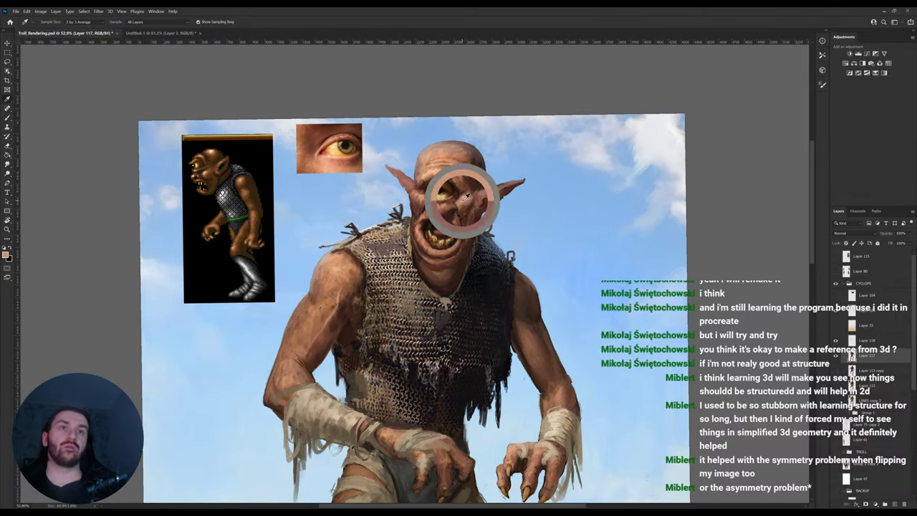
{"action": "left_click_drag", "start_coordinate": [468, 212], "coordinate": [466, 216]}
{"action": "key", "text": "b"}
{"action": "left_click", "coordinate": [456, 213], "text": "alt"}
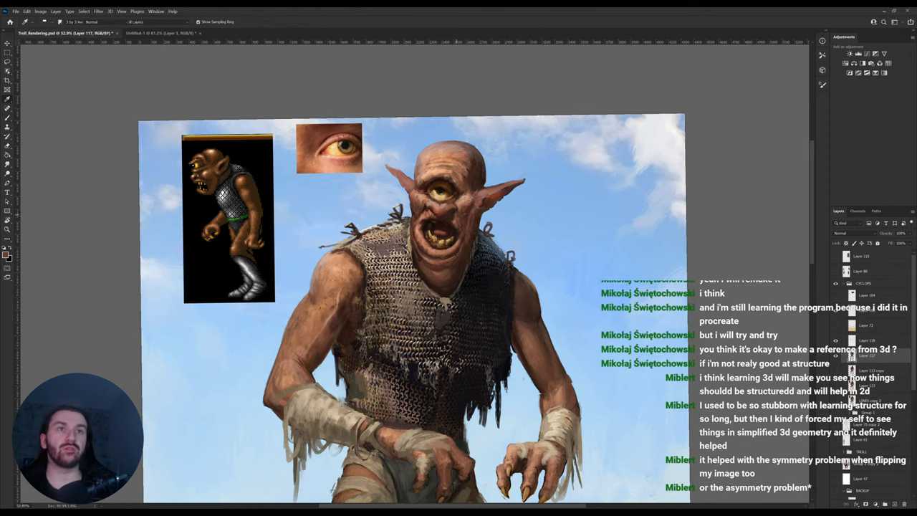
{"action": "left_click", "coordinate": [424, 215], "text": "alt"}
Compare the whole figure on Layer 117 with the earlier version on Layer 113 copy by toggling their visibility.
{"action": "key", "text": "z"}
{"action": "left_click_drag", "start_coordinate": [509, 263], "coordinate": [489, 266]}
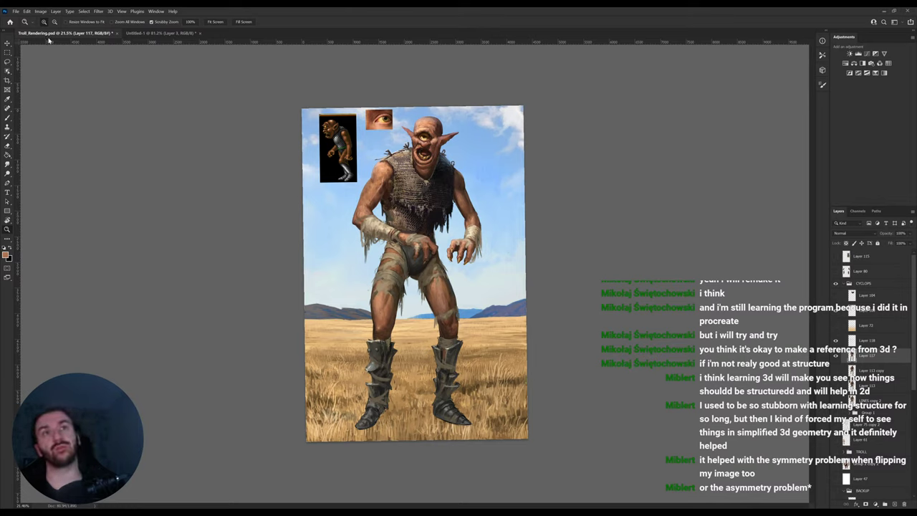
{"action": "key", "text": "r"}
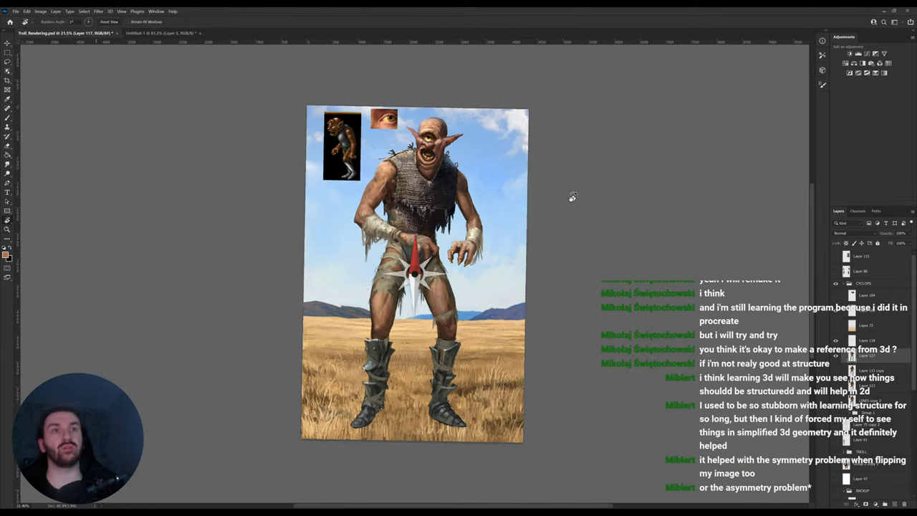
{"action": "left_click", "coordinate": [836, 370]}
{"action": "left_click", "coordinate": [837, 372]}
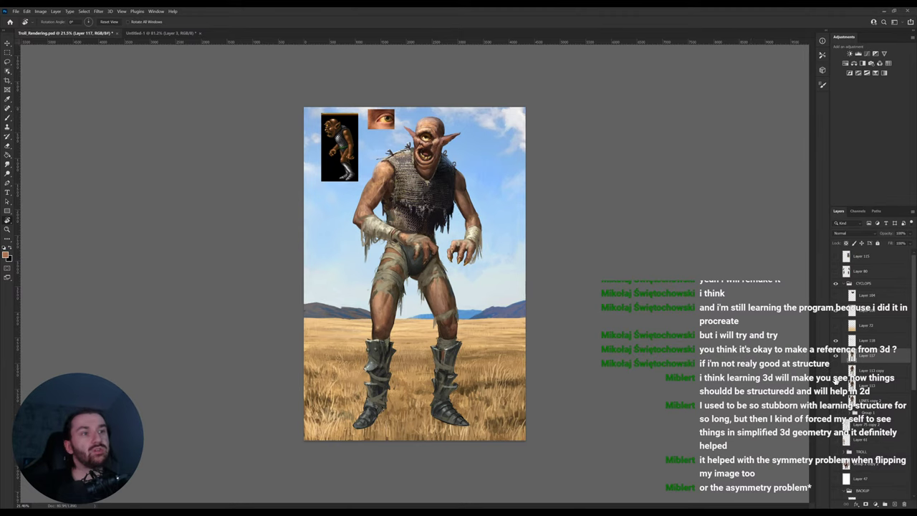
{"action": "left_click", "coordinate": [836, 370]}
{"action": "left_click", "coordinate": [835, 357]}
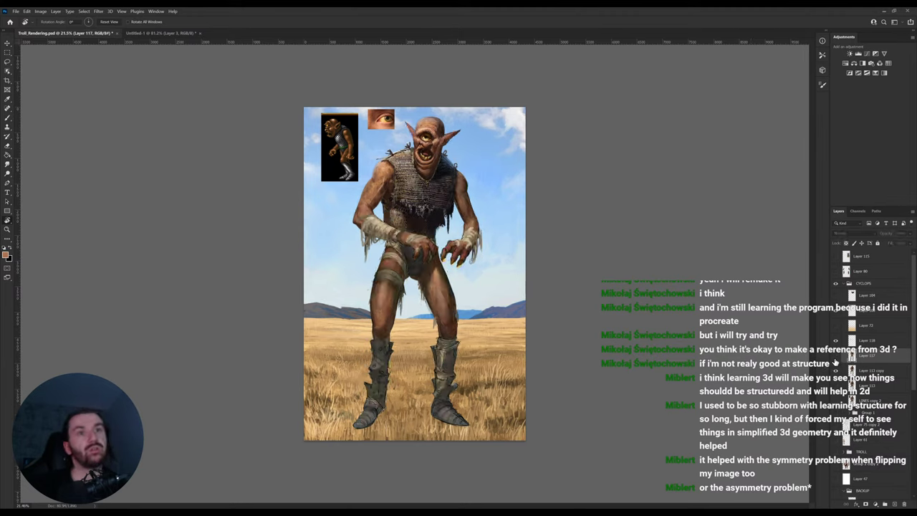
{"action": "left_click", "coordinate": [835, 358]}
{"action": "left_click", "coordinate": [834, 372]}
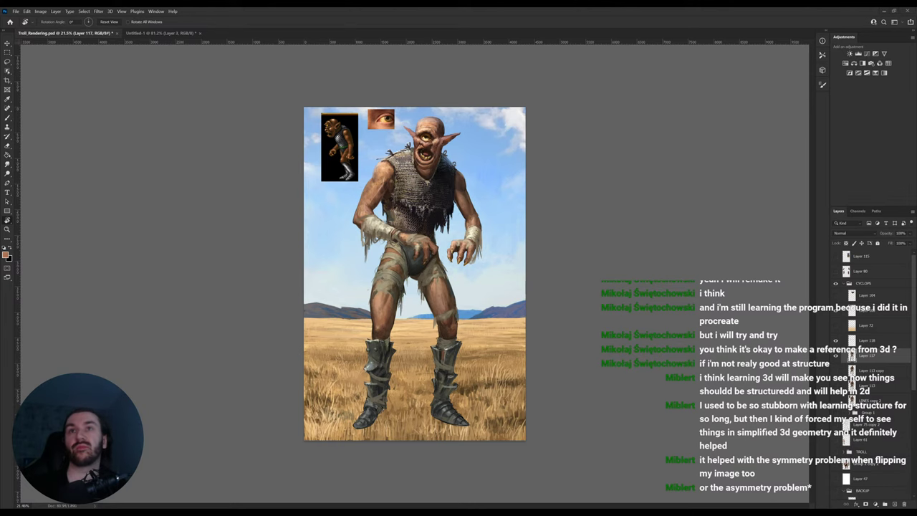
Paste a capture of the current cyclops version into the Untitled-1 document and return to Troll_Rendering.psd.
{"action": "left_click", "coordinate": [151, 33]}
{"action": "key", "text": "ctrl+v"}
{"action": "left_click", "coordinate": [85, 34]}
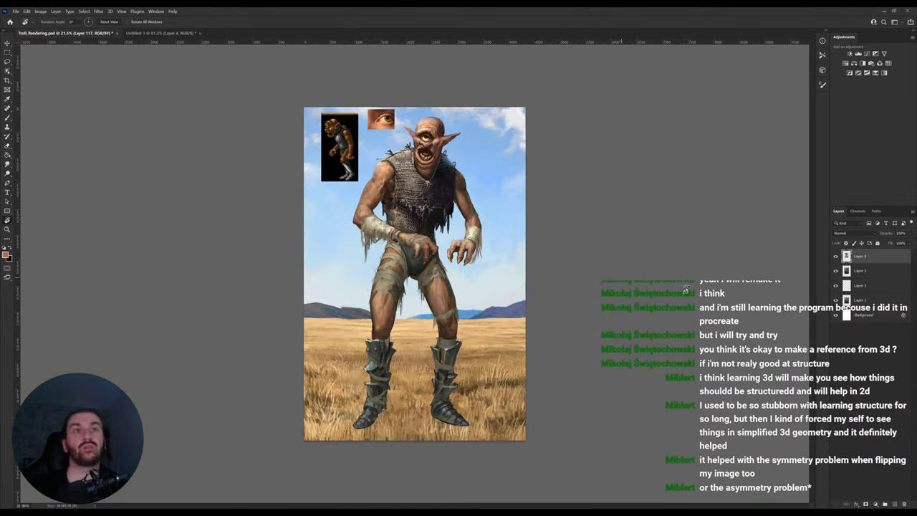
Show Layer 113 copy in place of Layers 117 and 118, and place a capture of it beside the first in Untitled-1.
{"action": "left_click", "coordinate": [836, 356]}
{"action": "left_click", "coordinate": [835, 370]}
{"action": "left_click", "coordinate": [836, 341]}
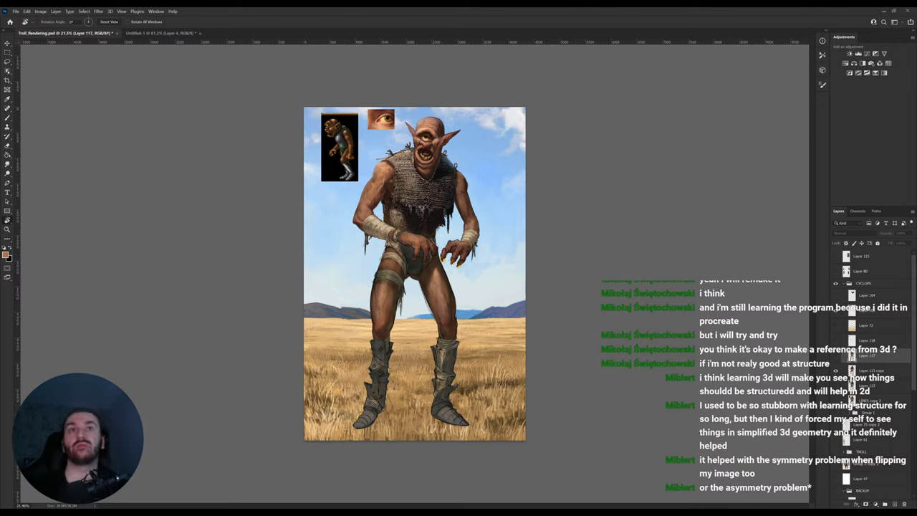
{"action": "left_click", "coordinate": [179, 34]}
{"action": "key", "text": "ctrl+v"}
{"action": "key", "text": "v"}
{"action": "left_click_drag", "start_coordinate": [435, 260], "coordinate": [597, 260]}
{"action": "left_click_drag", "start_coordinate": [449, 258], "coordinate": [354, 255]}
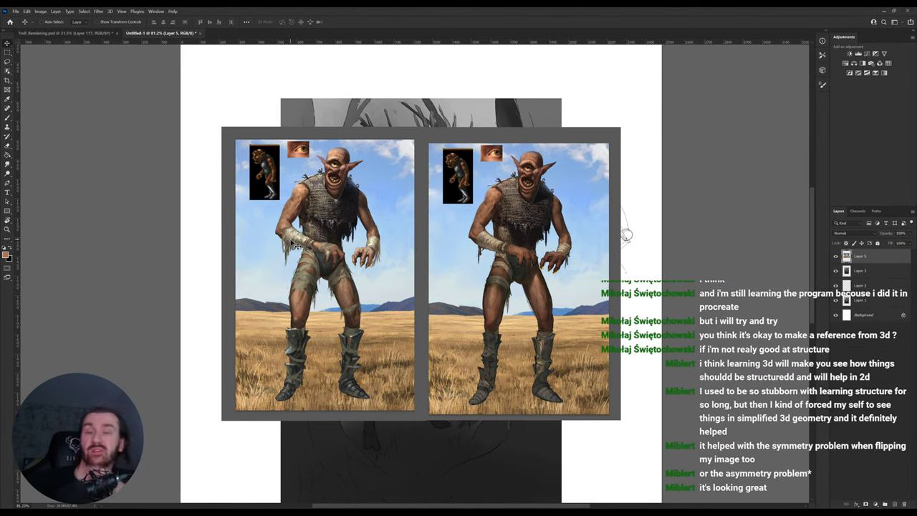
Return to Troll_Rendering.psd and show Layer 117 again in place of Layer 113 copy.
{"action": "left_click", "coordinate": [76, 33]}
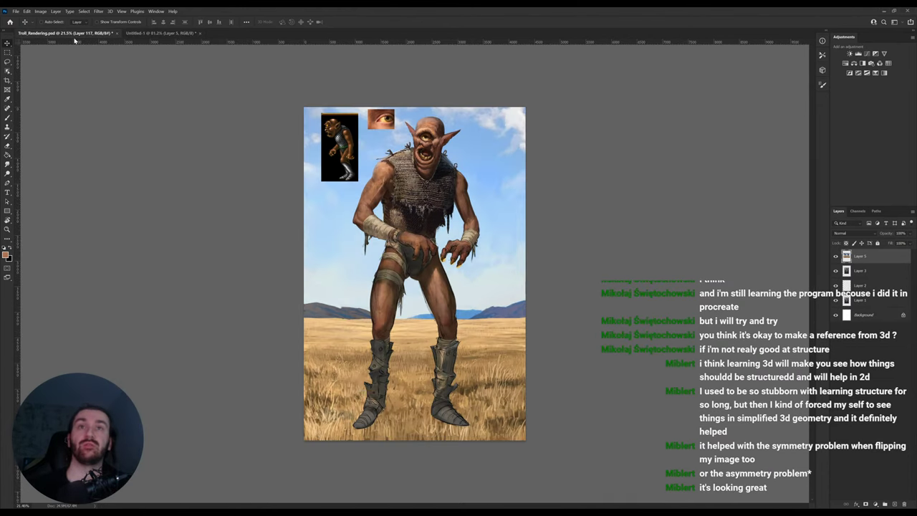
{"action": "left_click", "coordinate": [836, 362]}
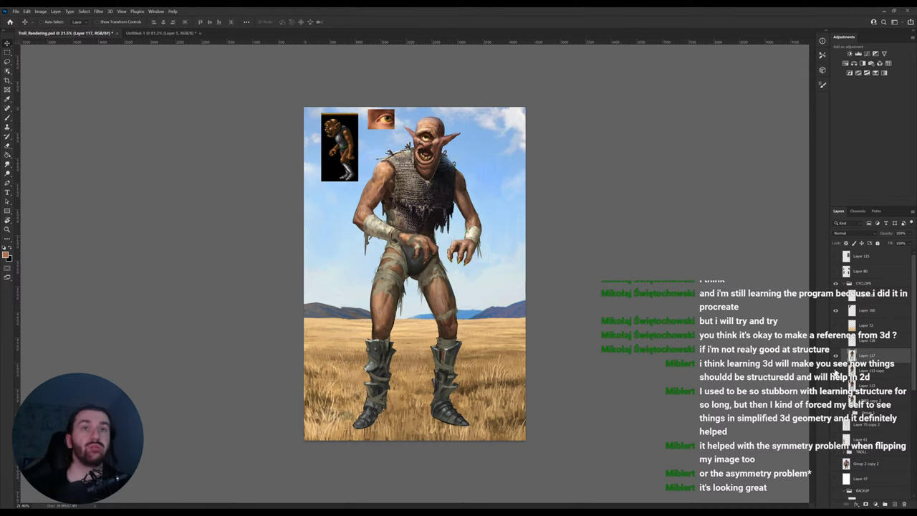
{"action": "mouse_move", "coordinate": [836, 372]}
{"action": "left_mouse_down"}
{"action": "mouse_move", "coordinate": [835, 356]}
{"action": "mouse_move", "coordinate": [836, 371]}
{"action": "left_mouse_up"}
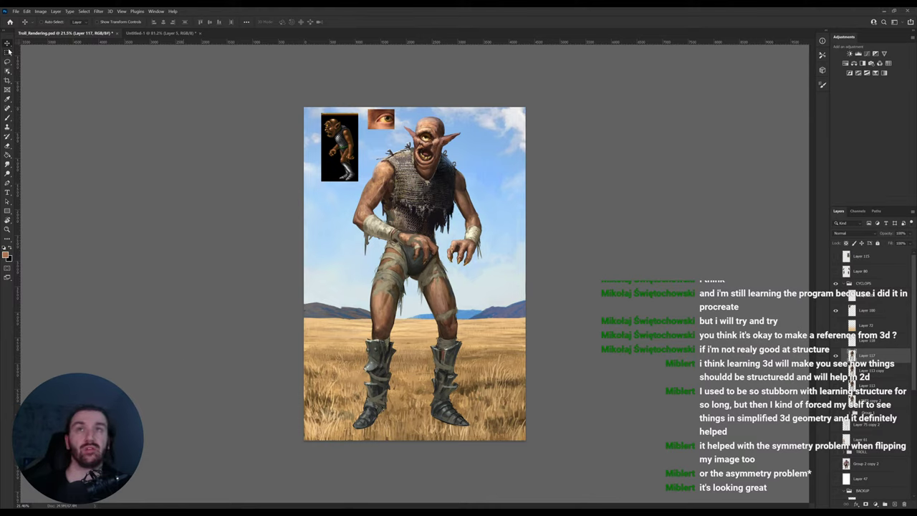
Move the sprite and eye references closer to the canvas's upper-left corner, and lower the opacity of Overlay Layer 72.
{"action": "left_click_drag", "start_coordinate": [338, 148], "coordinate": [327, 146]}
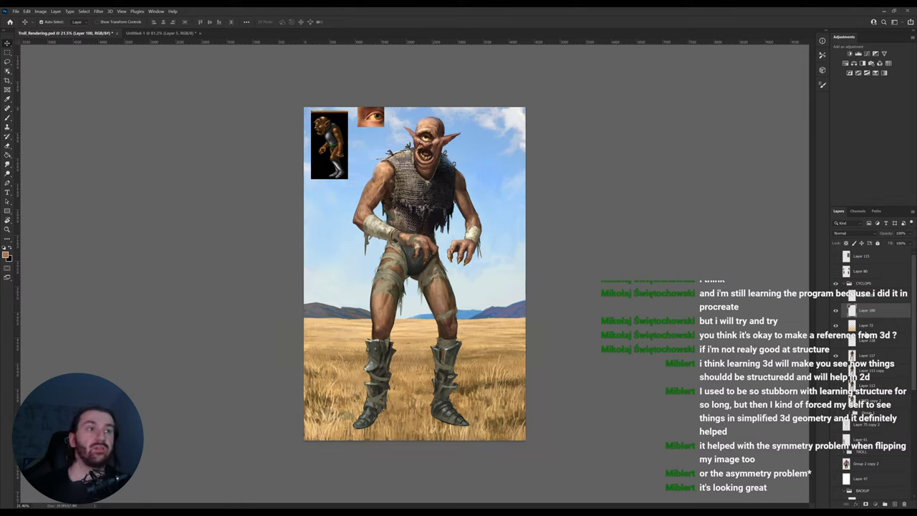
{"action": "left_click", "coordinate": [869, 327]}
{"action": "mouse_move", "coordinate": [890, 236]}
{"action": "left_mouse_down"}
{"action": "mouse_move", "coordinate": [916, 232]}
{"action": "mouse_move", "coordinate": [887, 235]}
{"action": "left_mouse_up"}
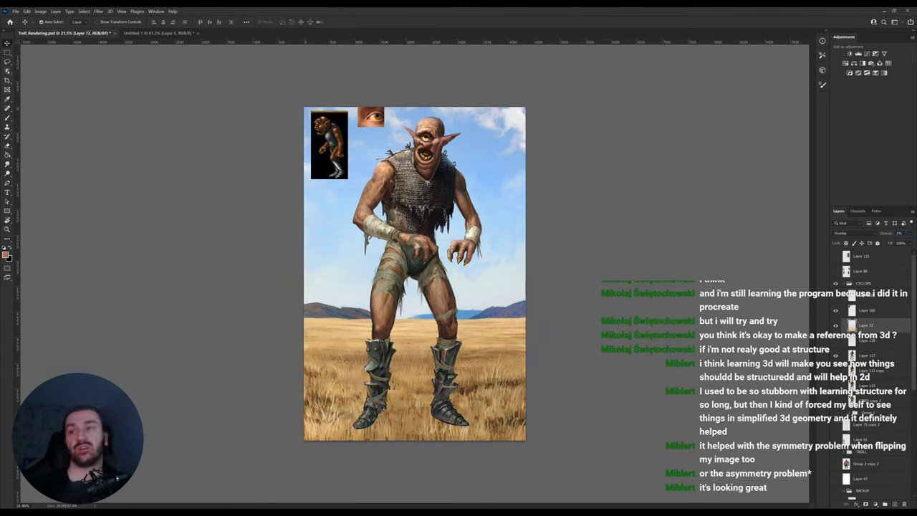